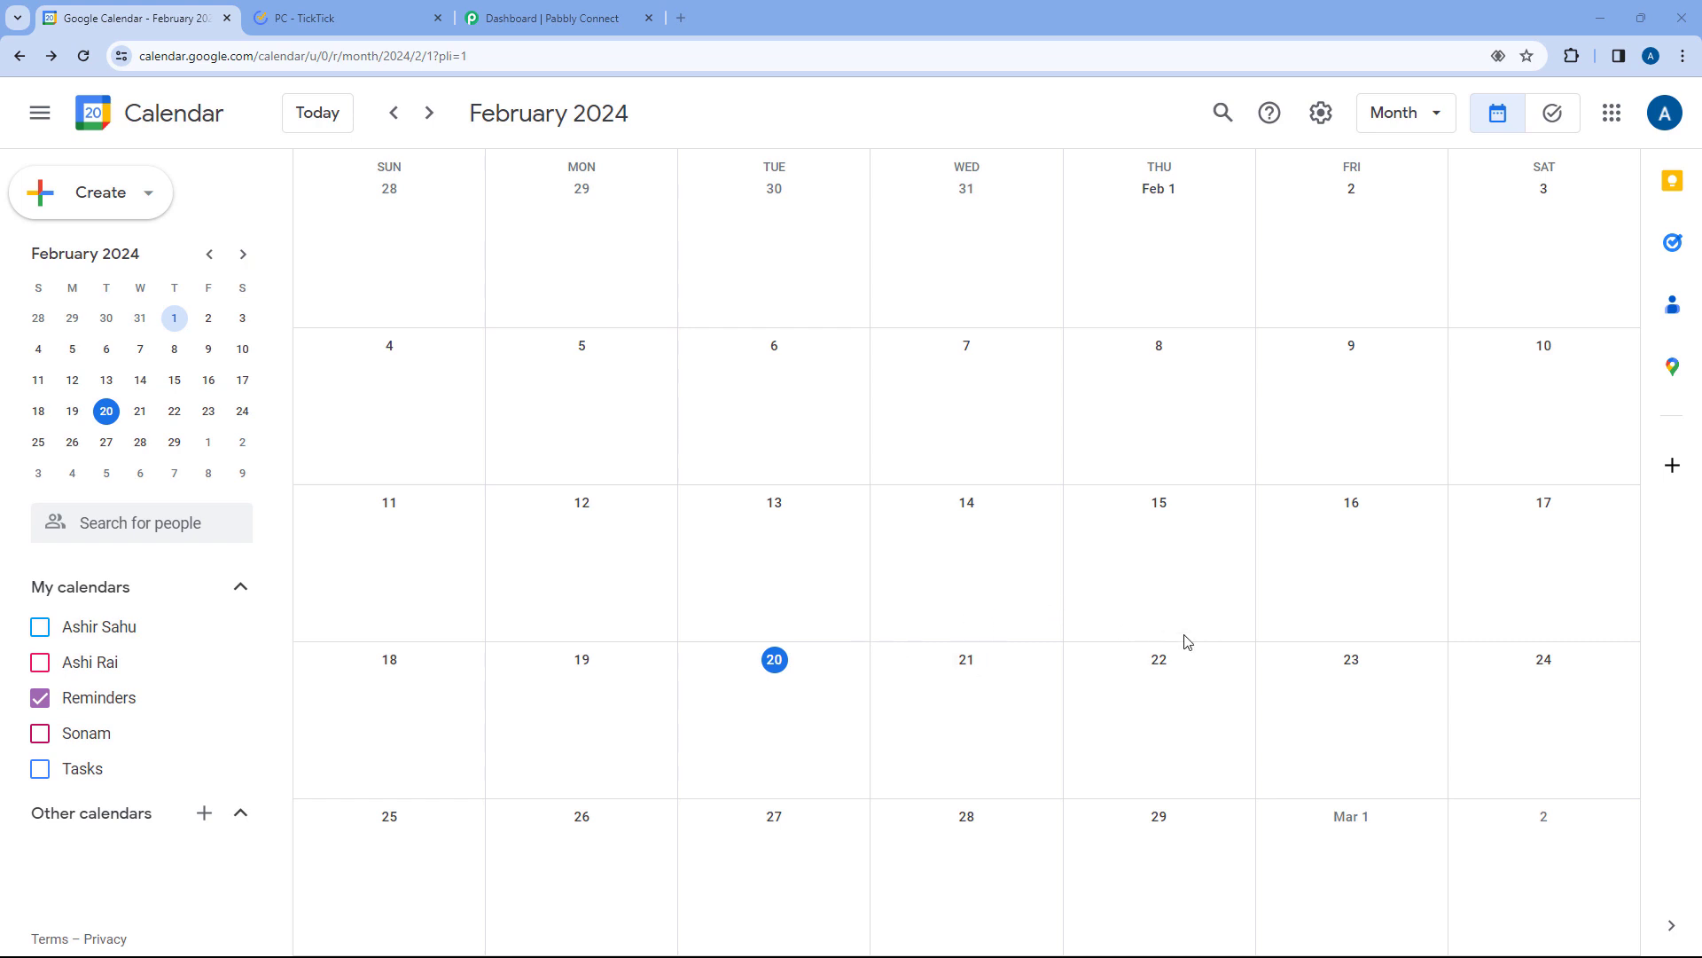
pyautogui.click(347, 11)
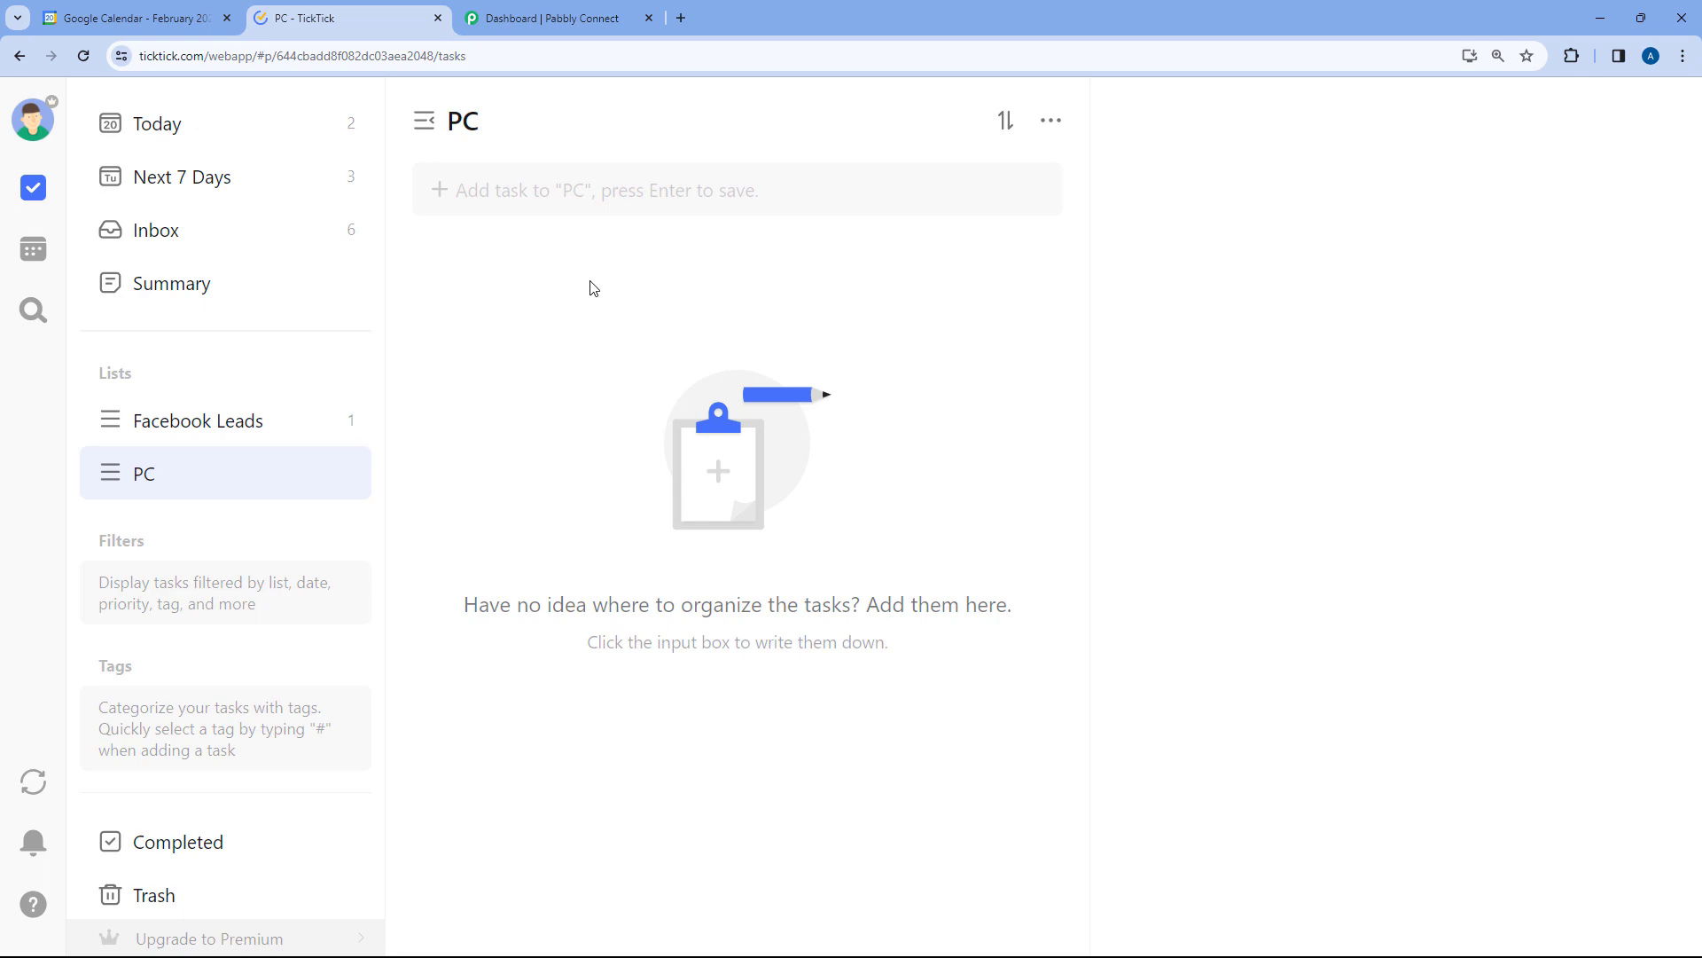
pyautogui.click(126, 16)
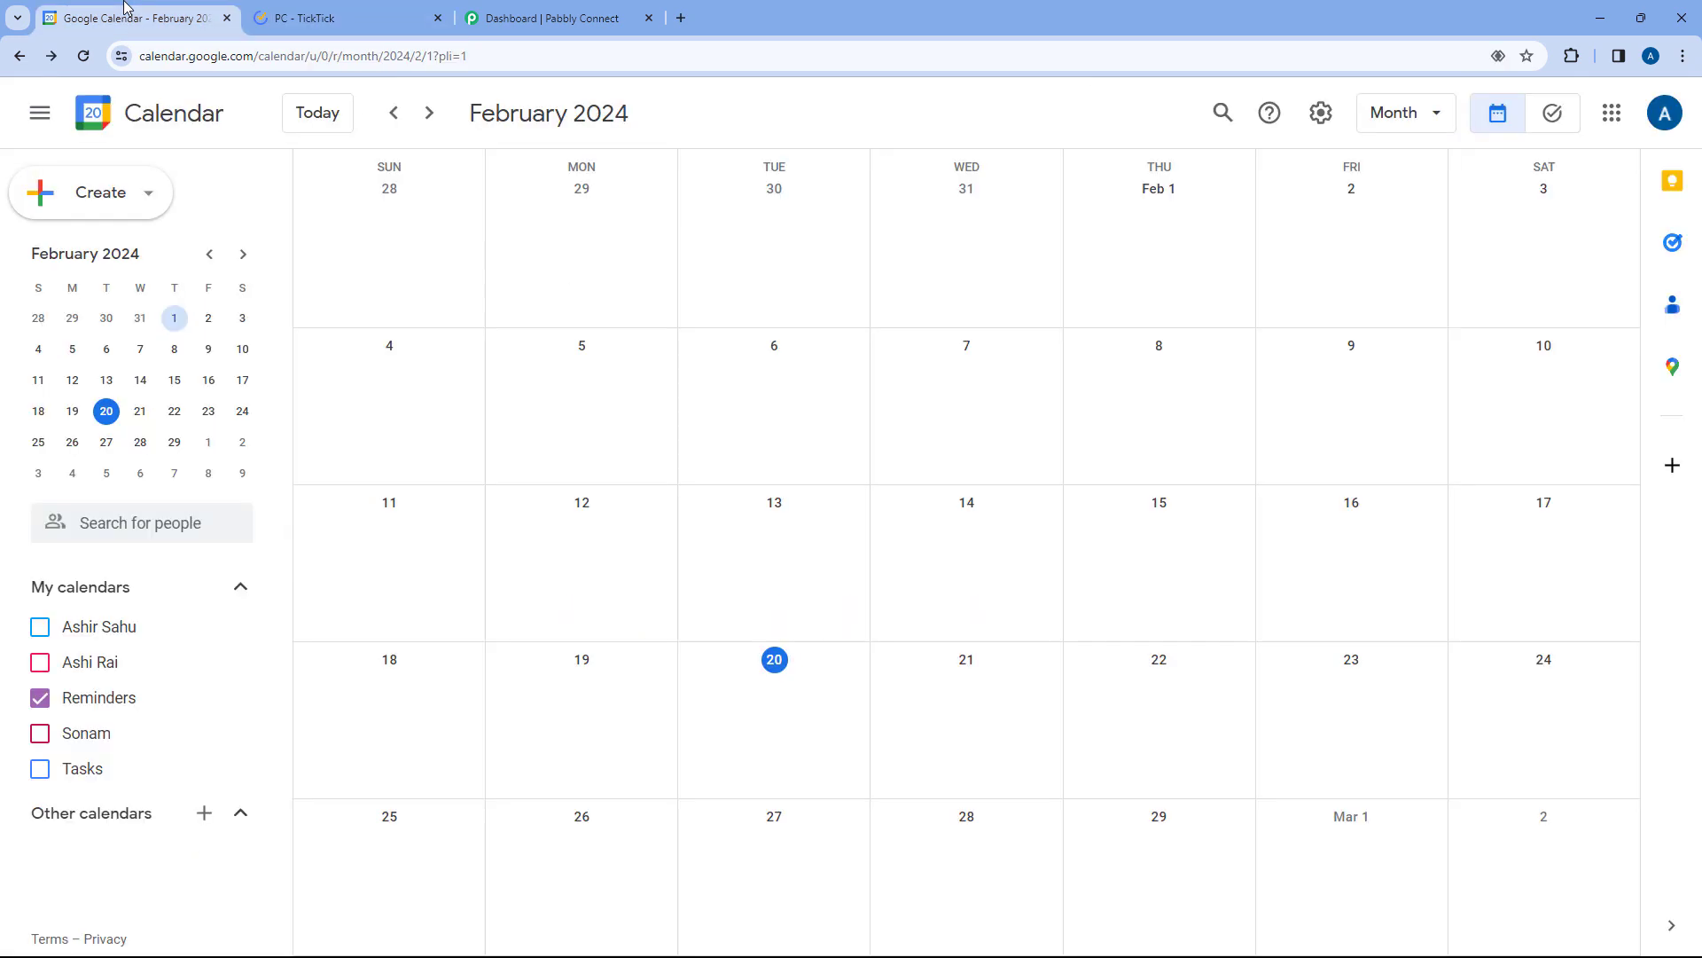
pyautogui.click(383, 11)
pyautogui.click(621, 18)
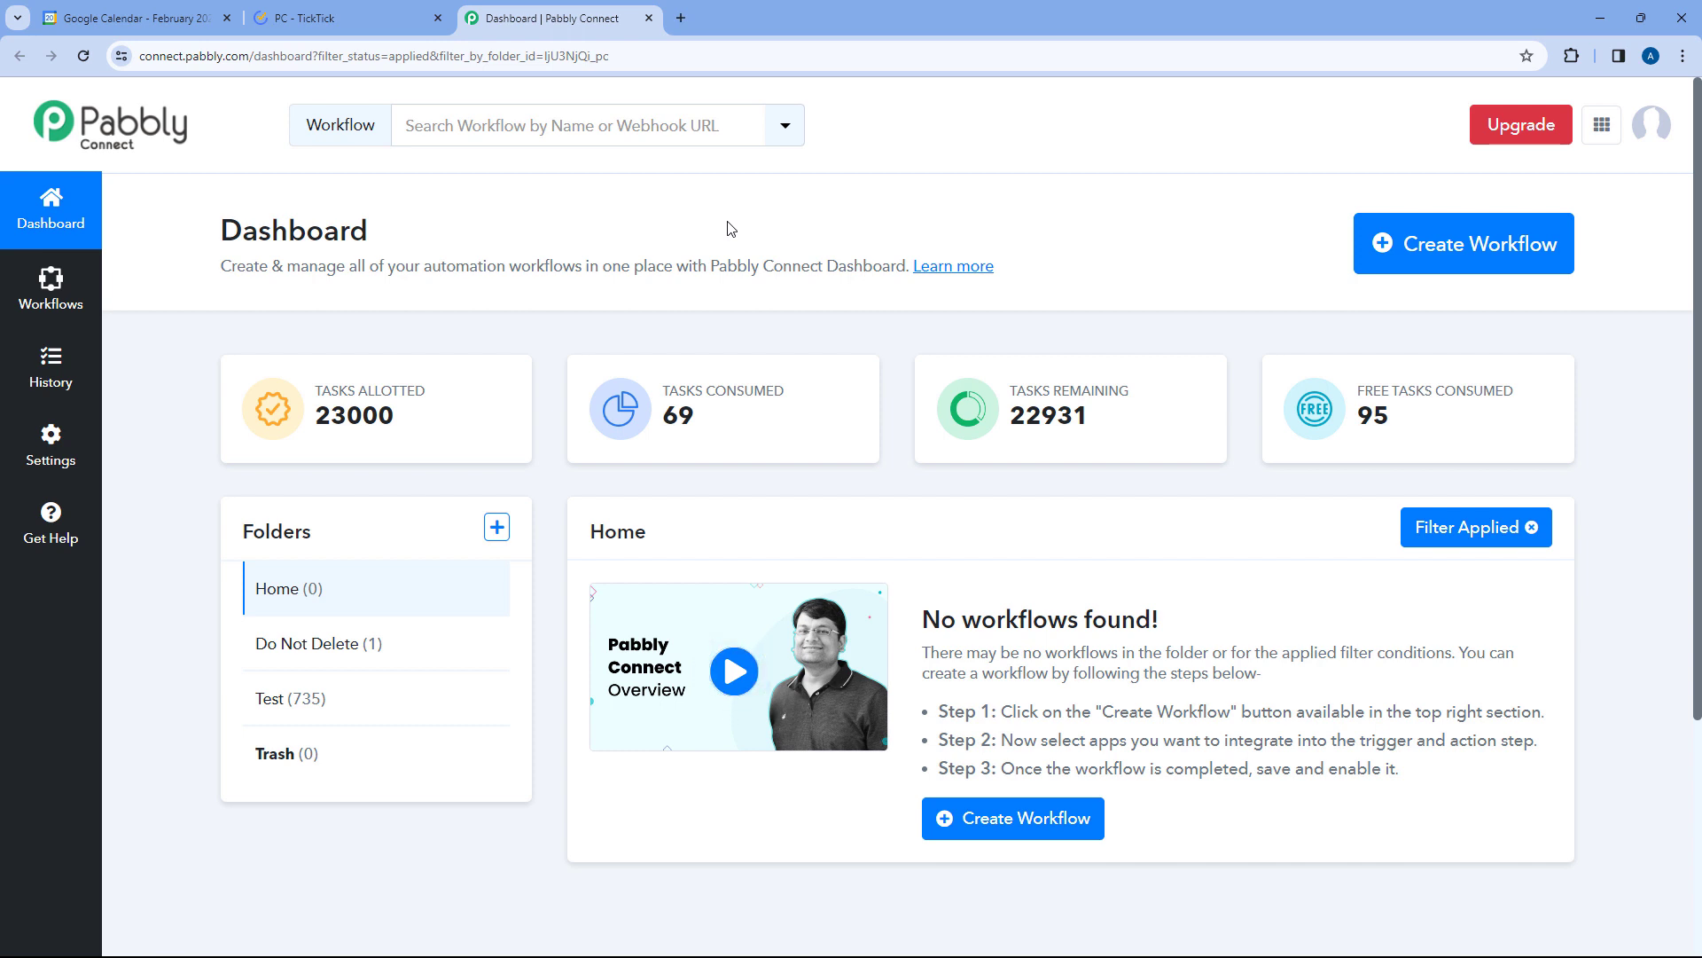
pyautogui.click(163, 7)
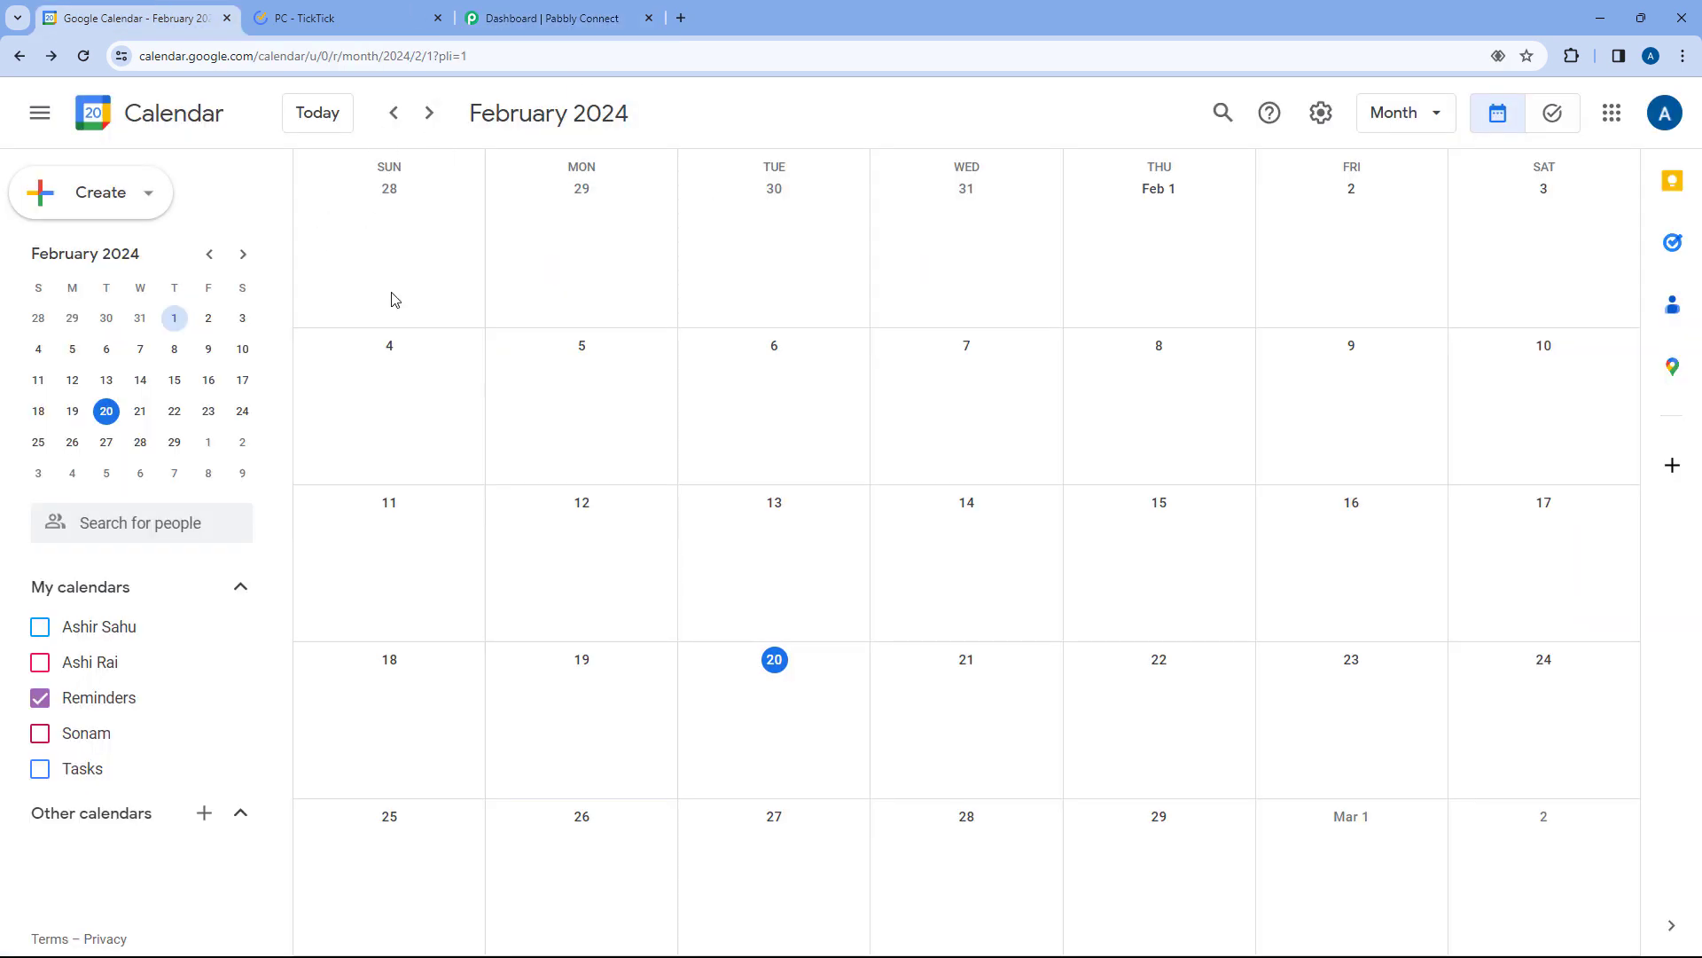
pyautogui.click(346, 17)
# - Switch to Pabbly Connect and create a workflow named Google Calendar to TickTick in the Home folder
pyautogui.click(561, 16)
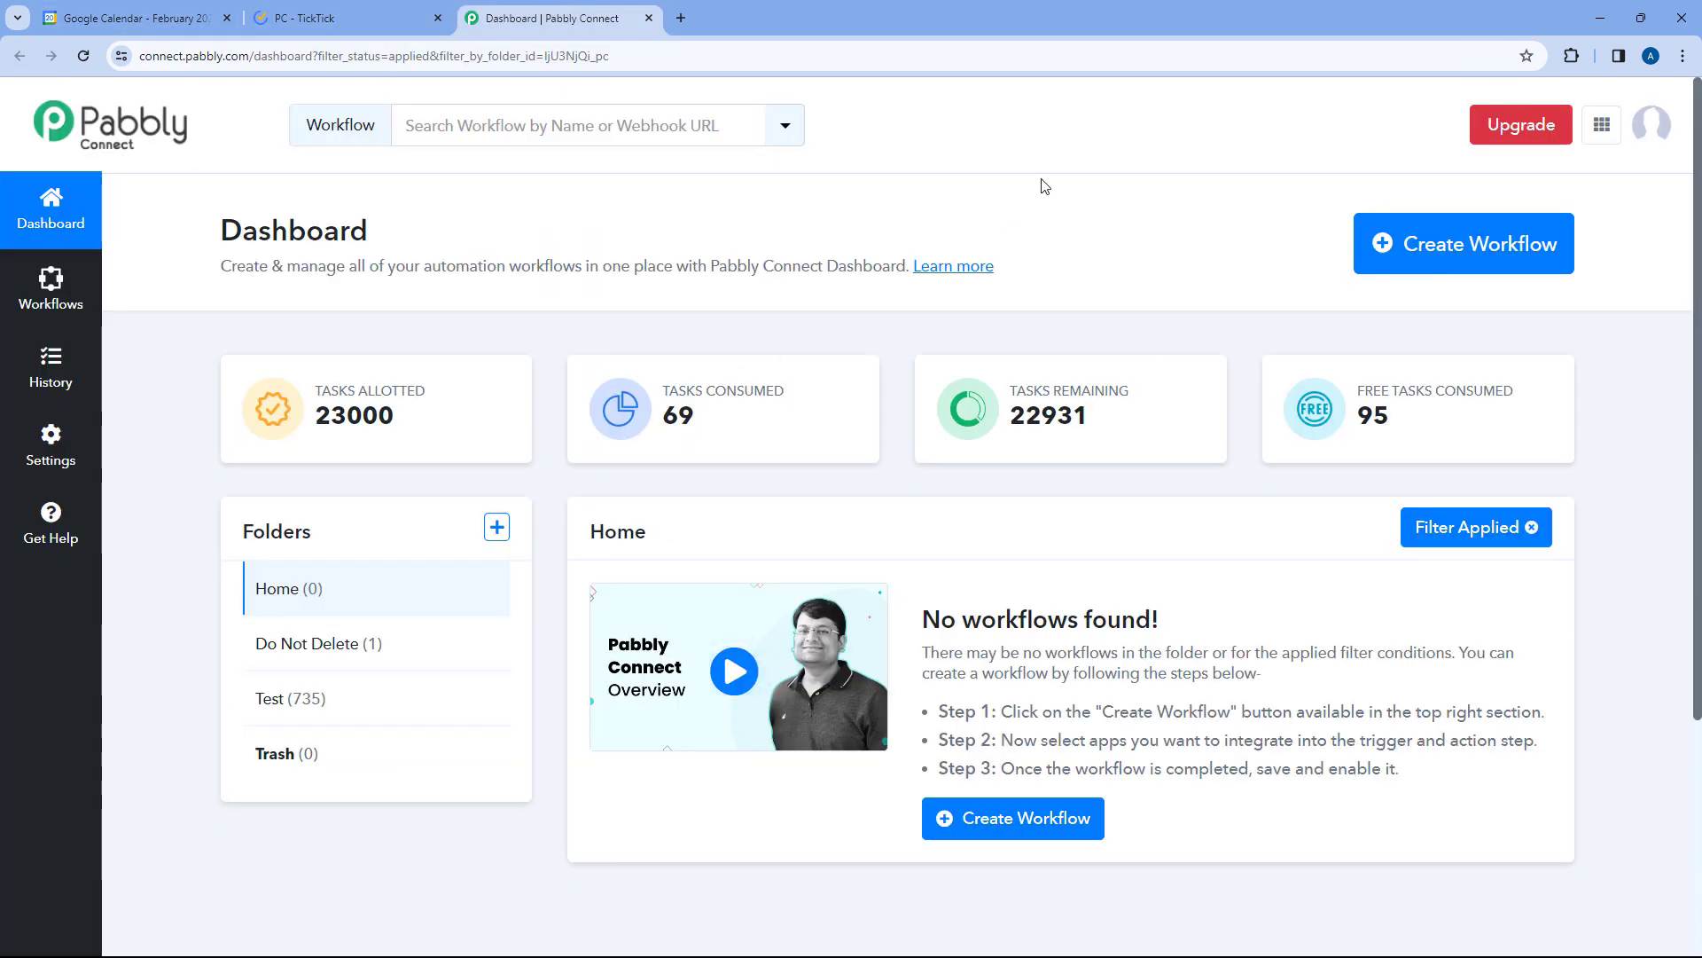
pyautogui.click(1512, 242)
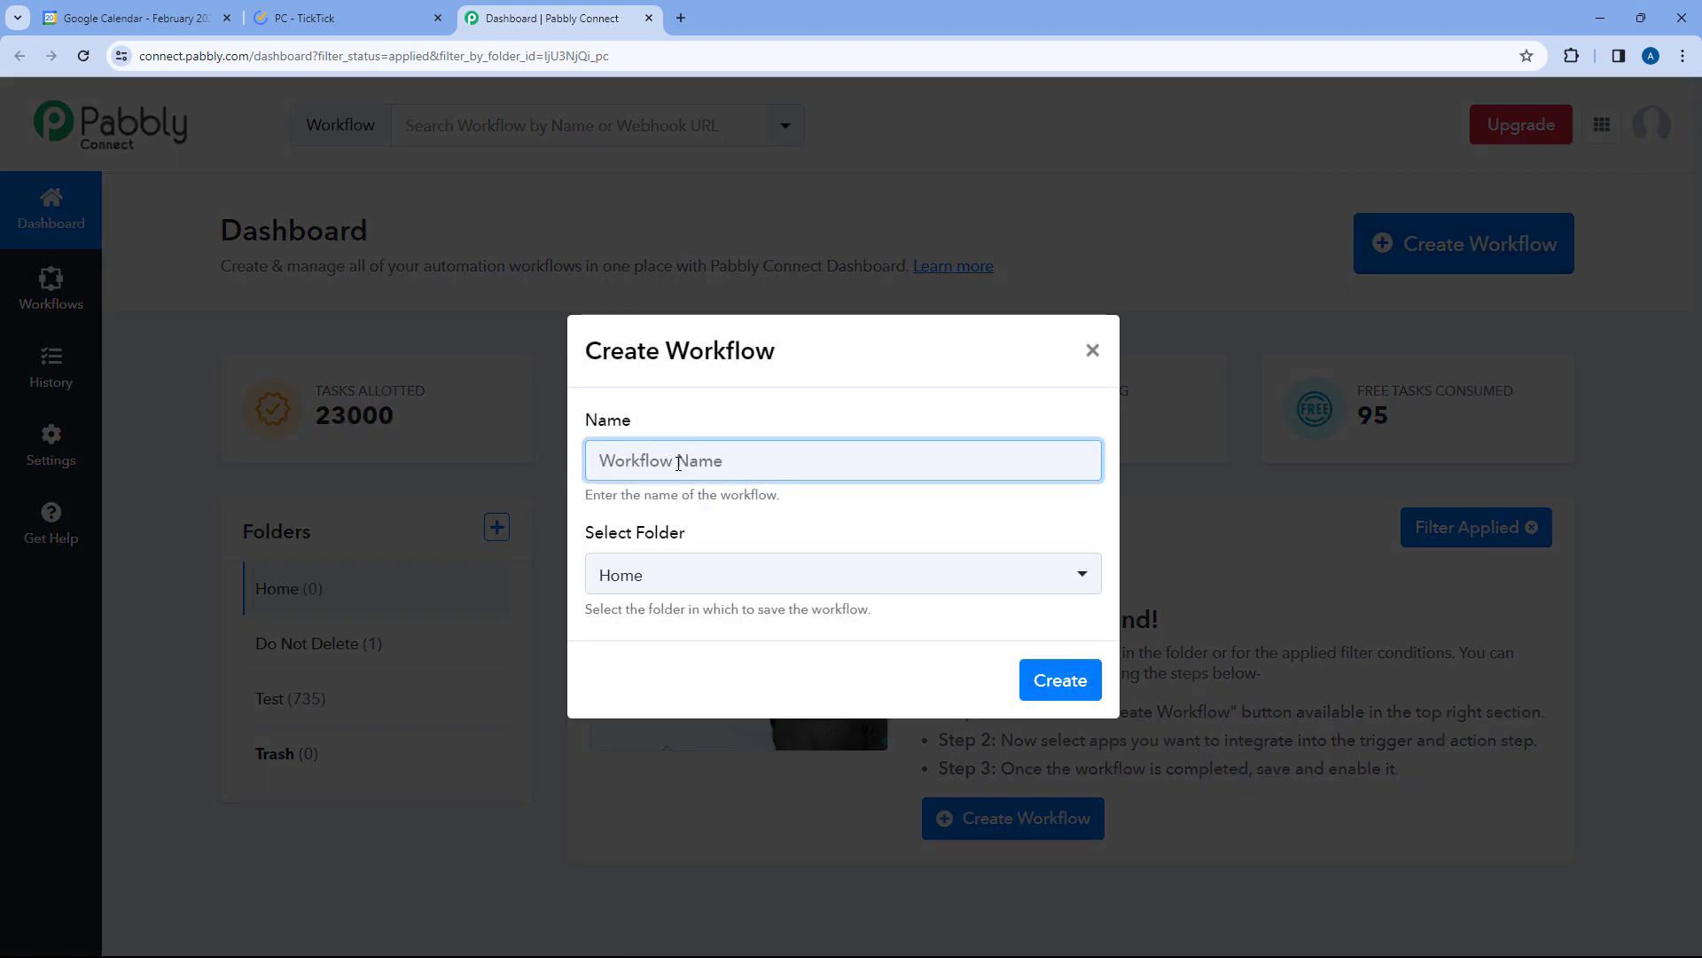
pyautogui.write('Google Calendar to TickTick')
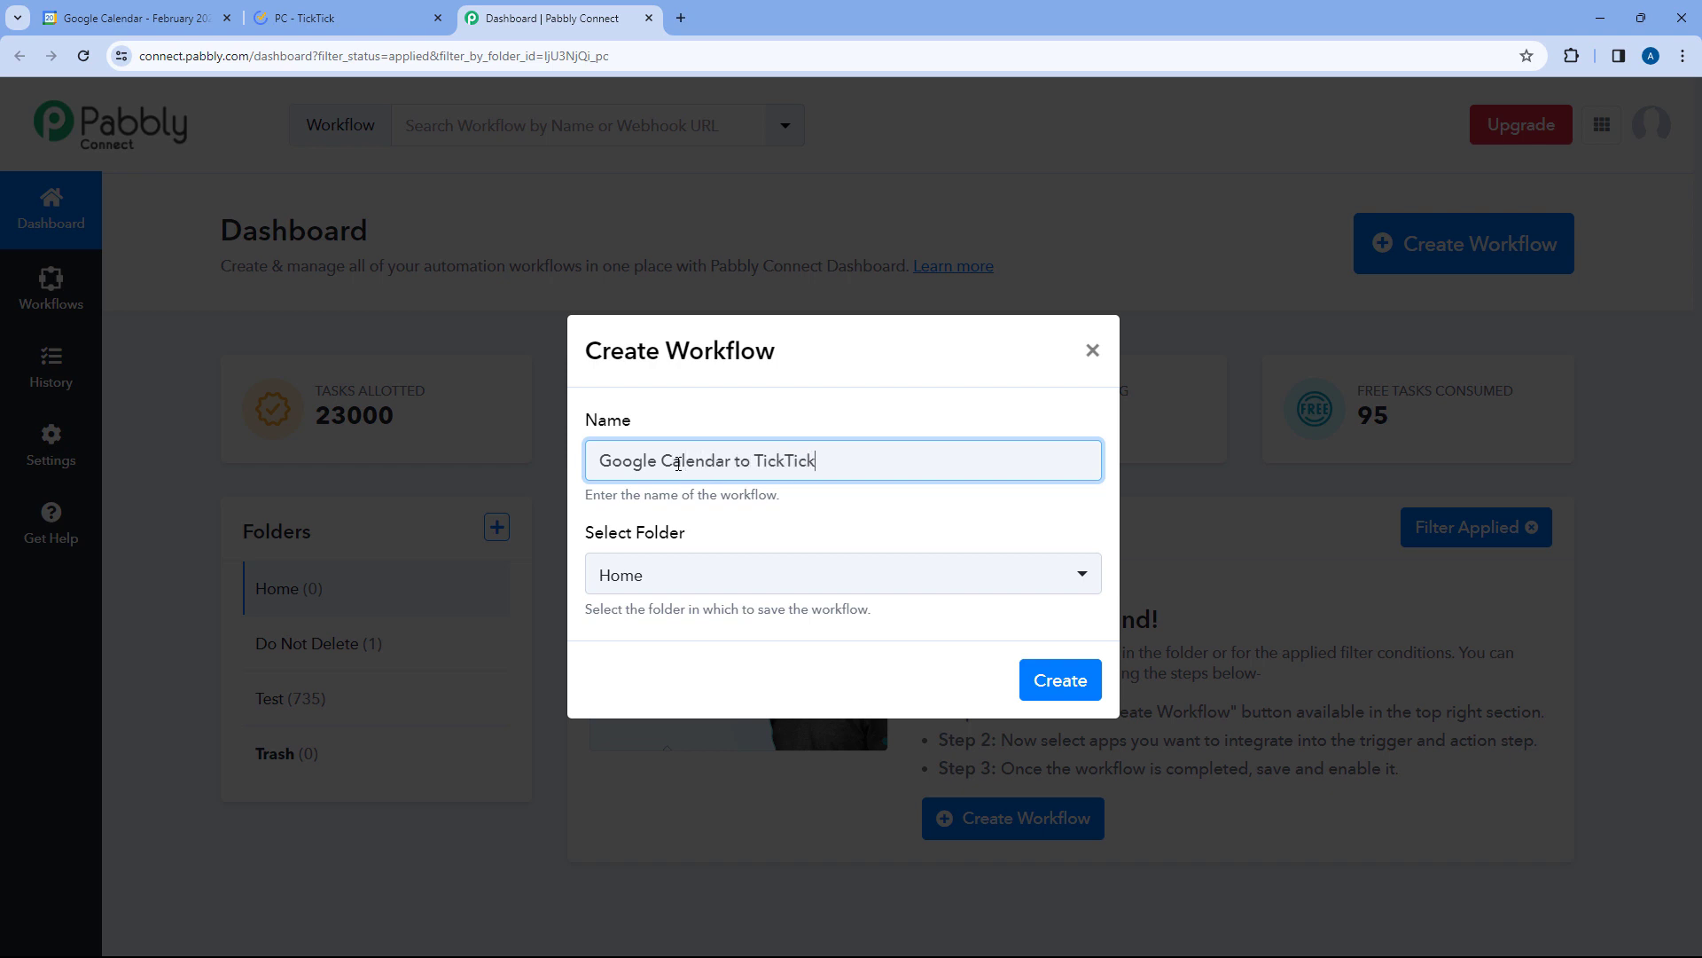
pyautogui.click(768, 578)
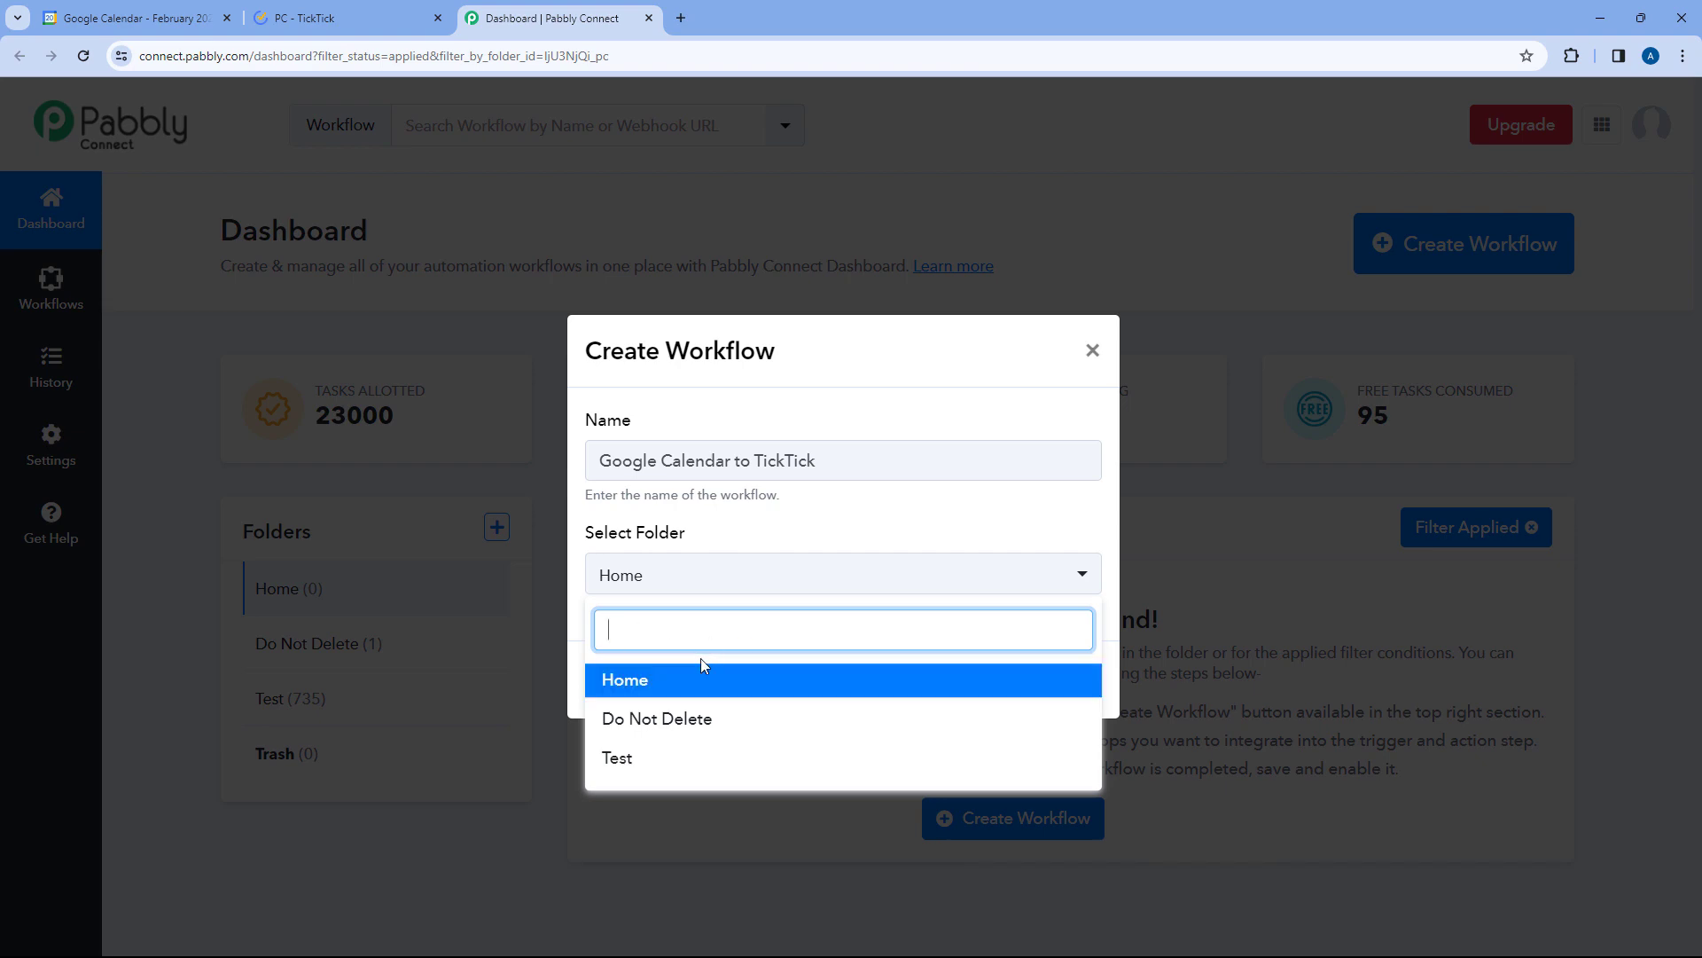
pyautogui.click(725, 679)
pyautogui.click(1026, 685)
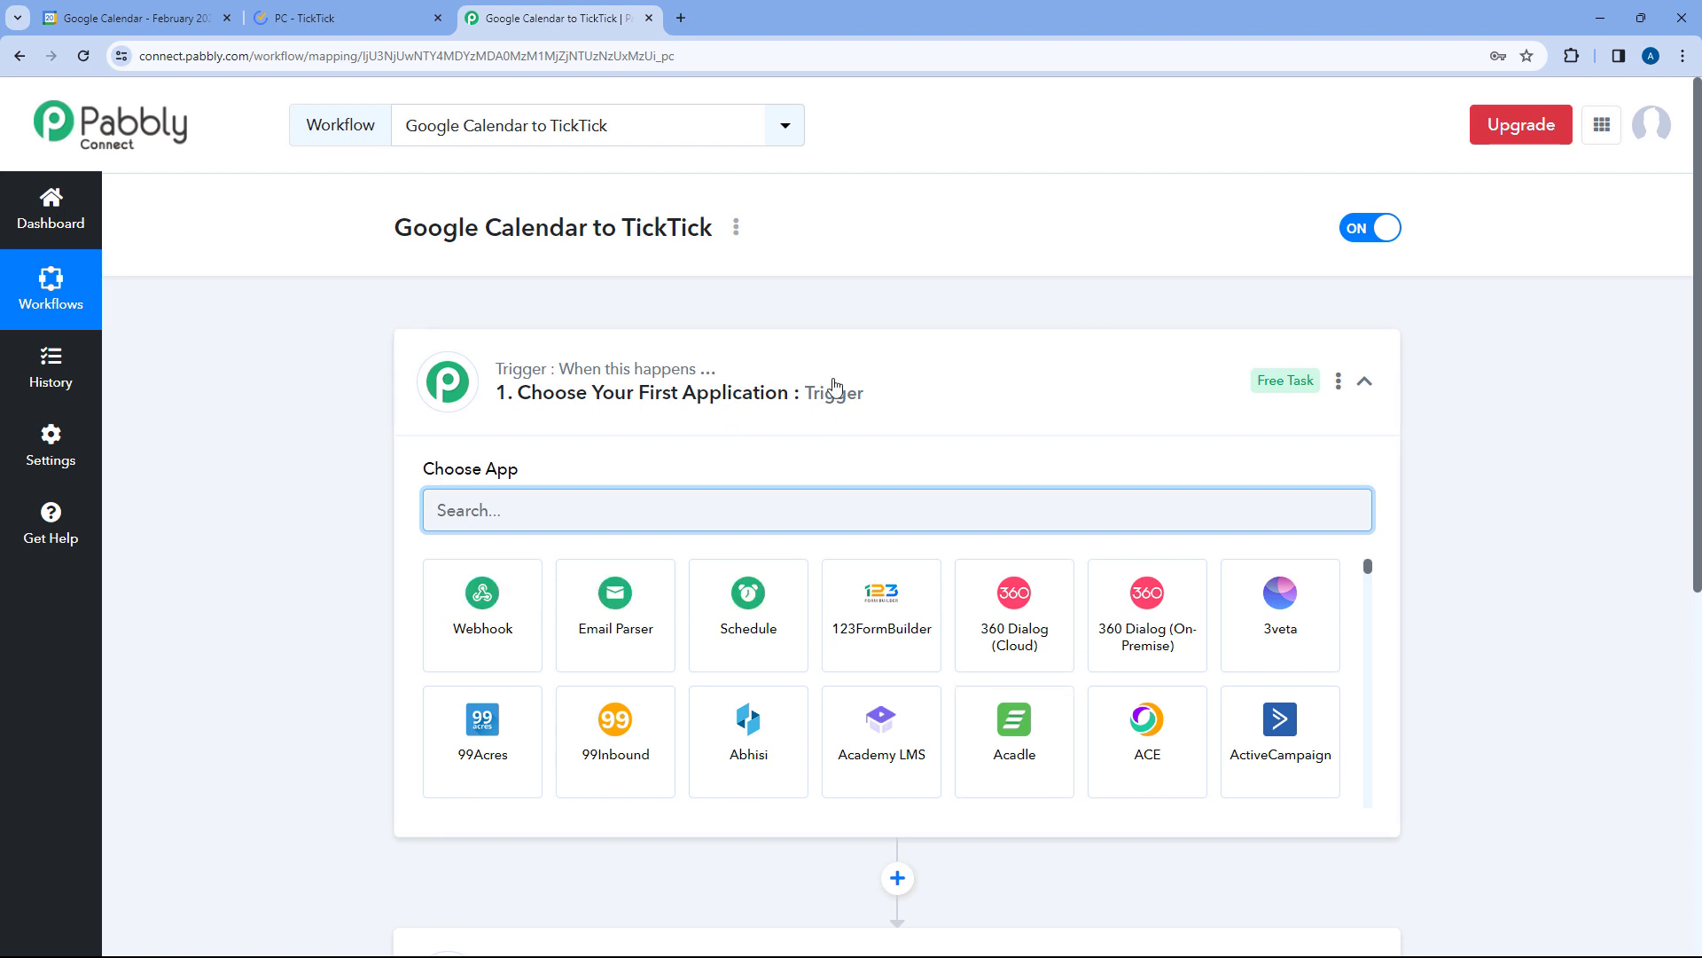
# - Examine the workflow's empty trigger and action steps alongside the Google Calendar month and TickTick's PC list
pyautogui.click(834, 384)
pyautogui.scroll(-1, 353, 437)
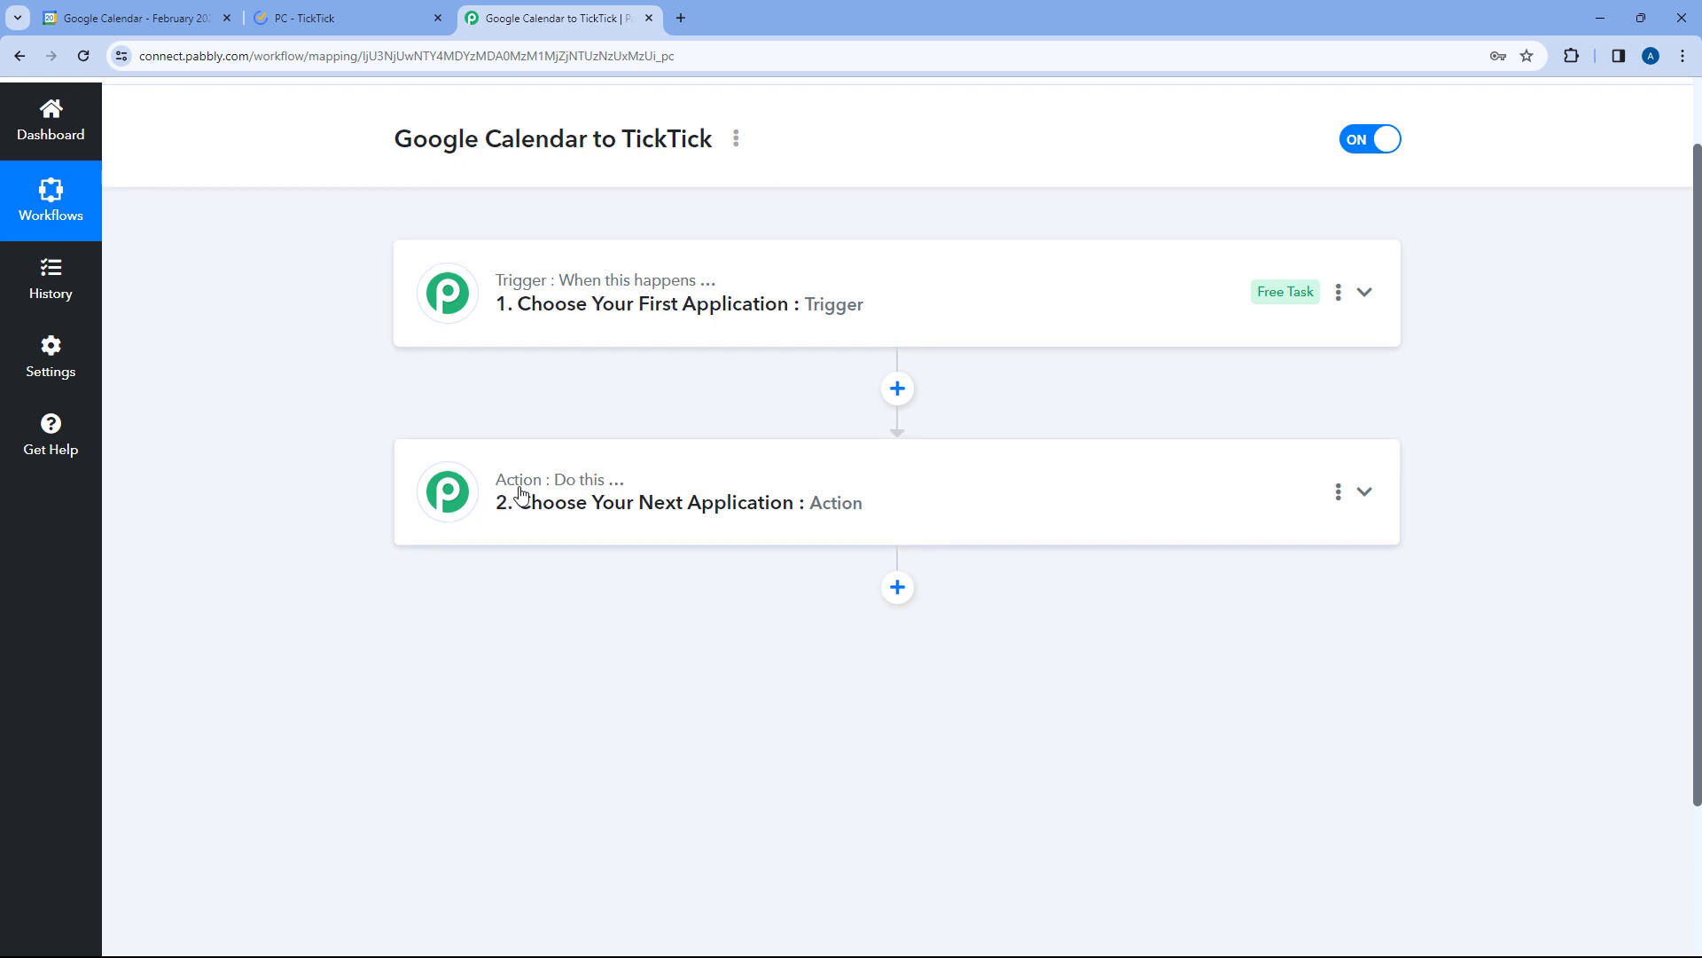
pyautogui.click(748, 315)
pyautogui.scroll(1, 338, 442)
pyautogui.scroll(-2, 354, 461)
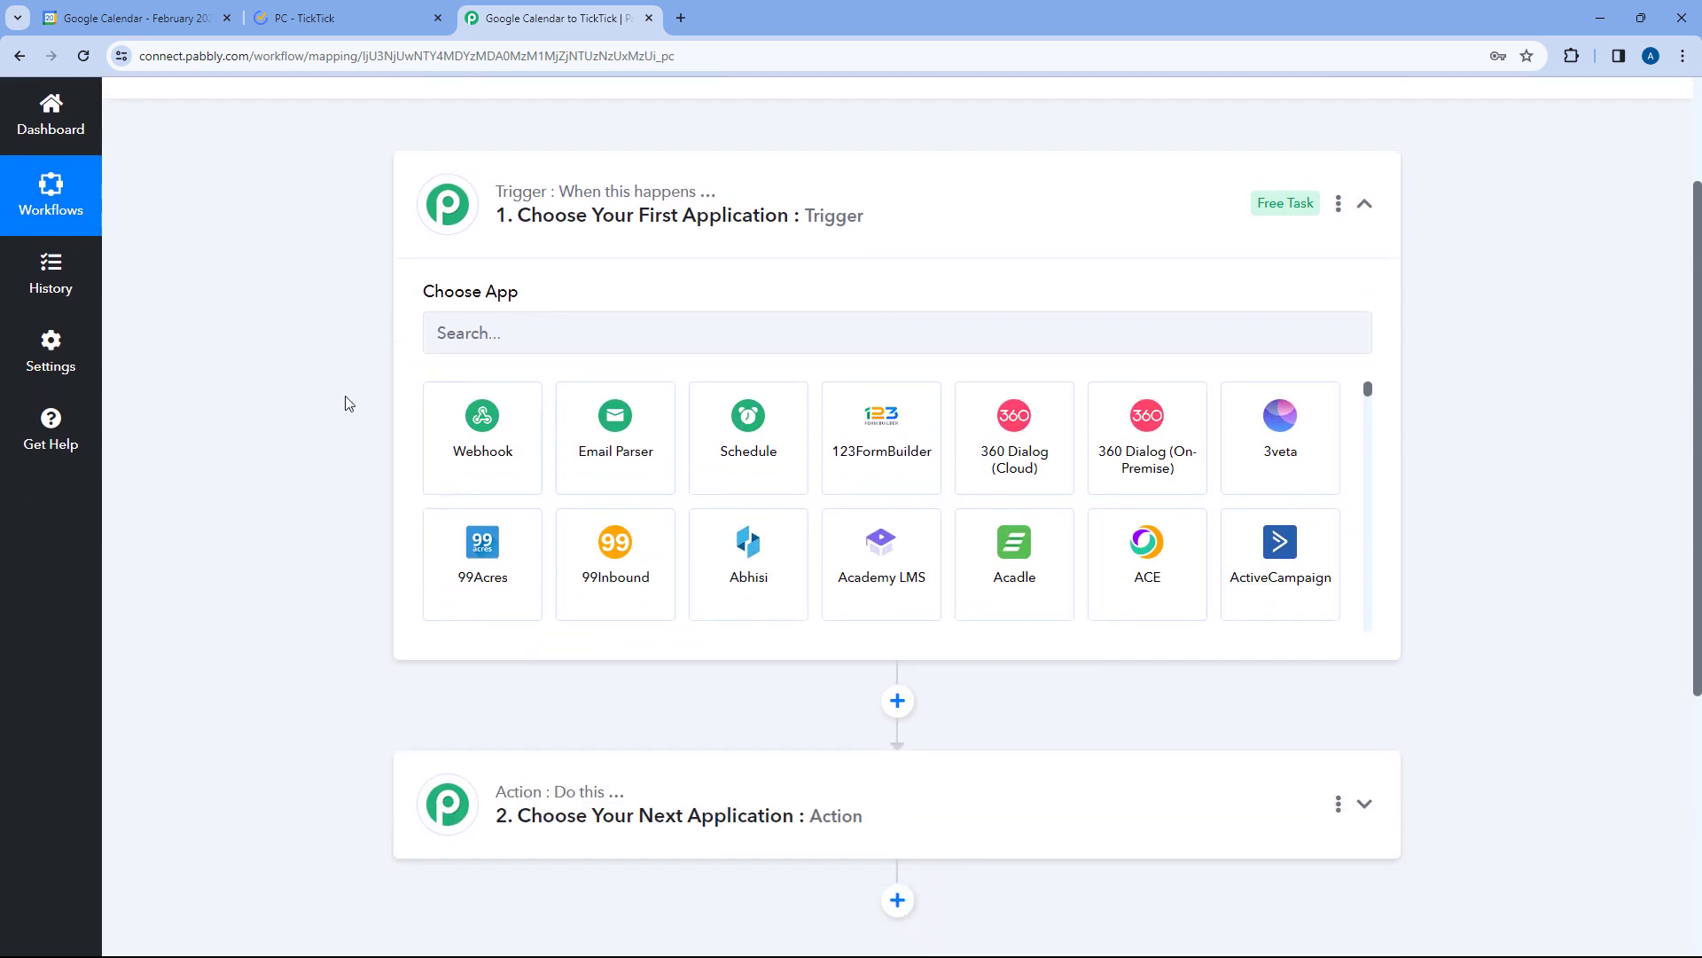
pyautogui.click(133, 17)
pyautogui.click(550, 17)
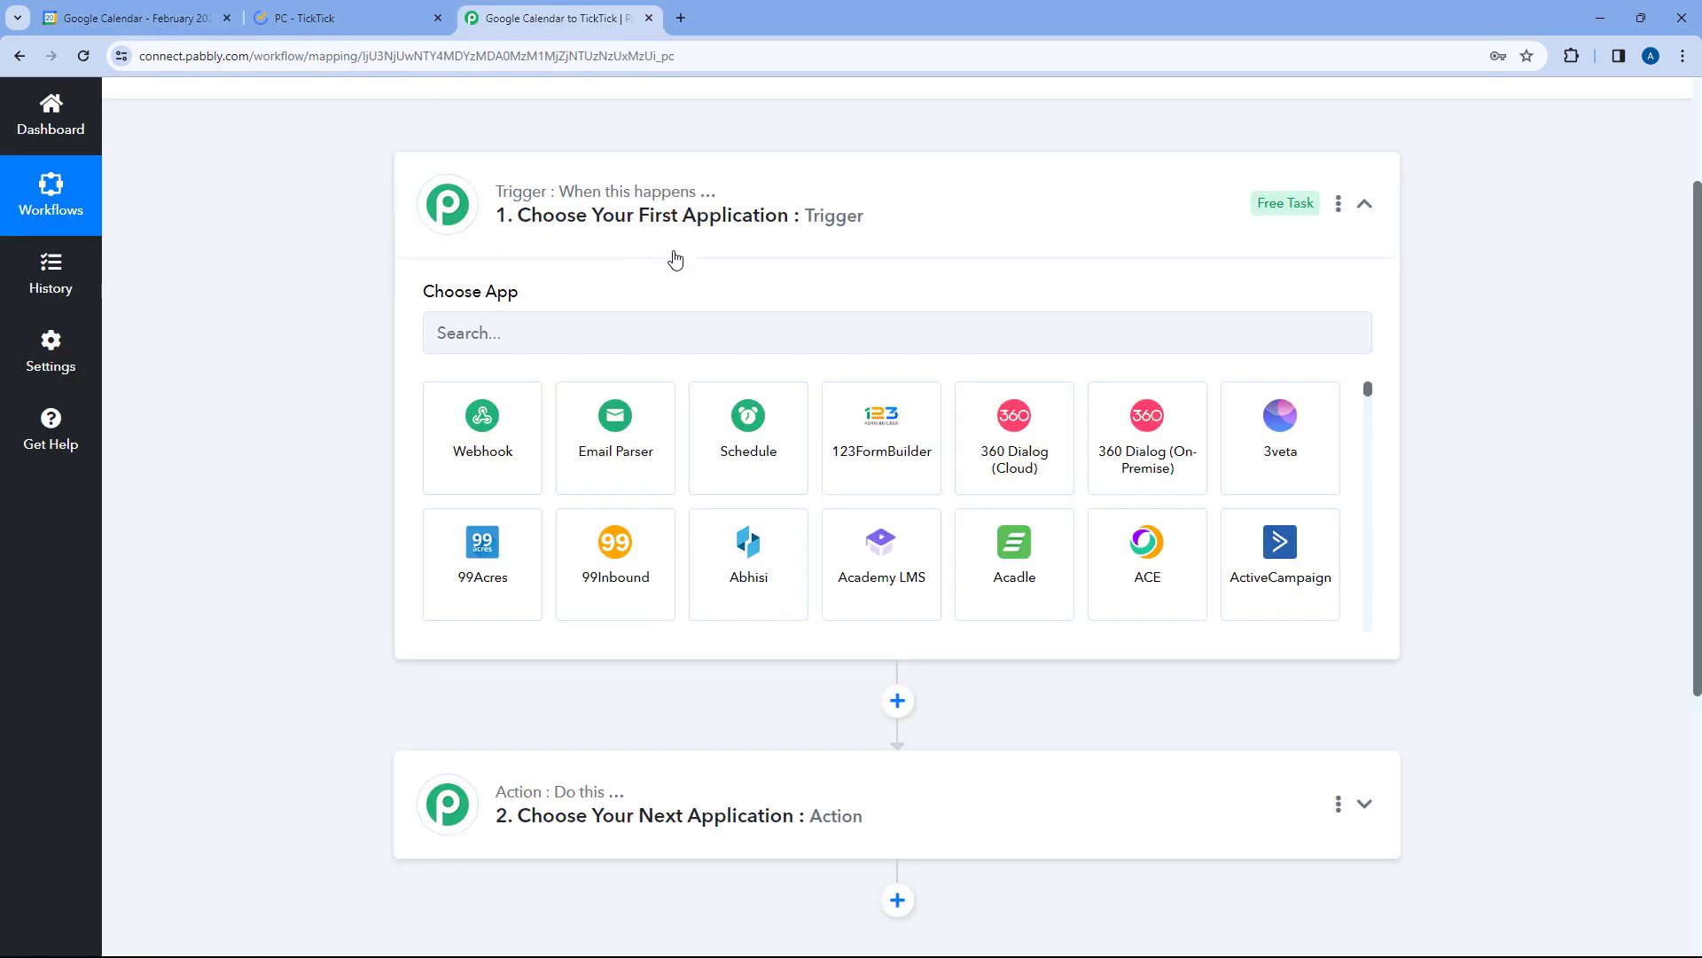
pyautogui.click(129, 13)
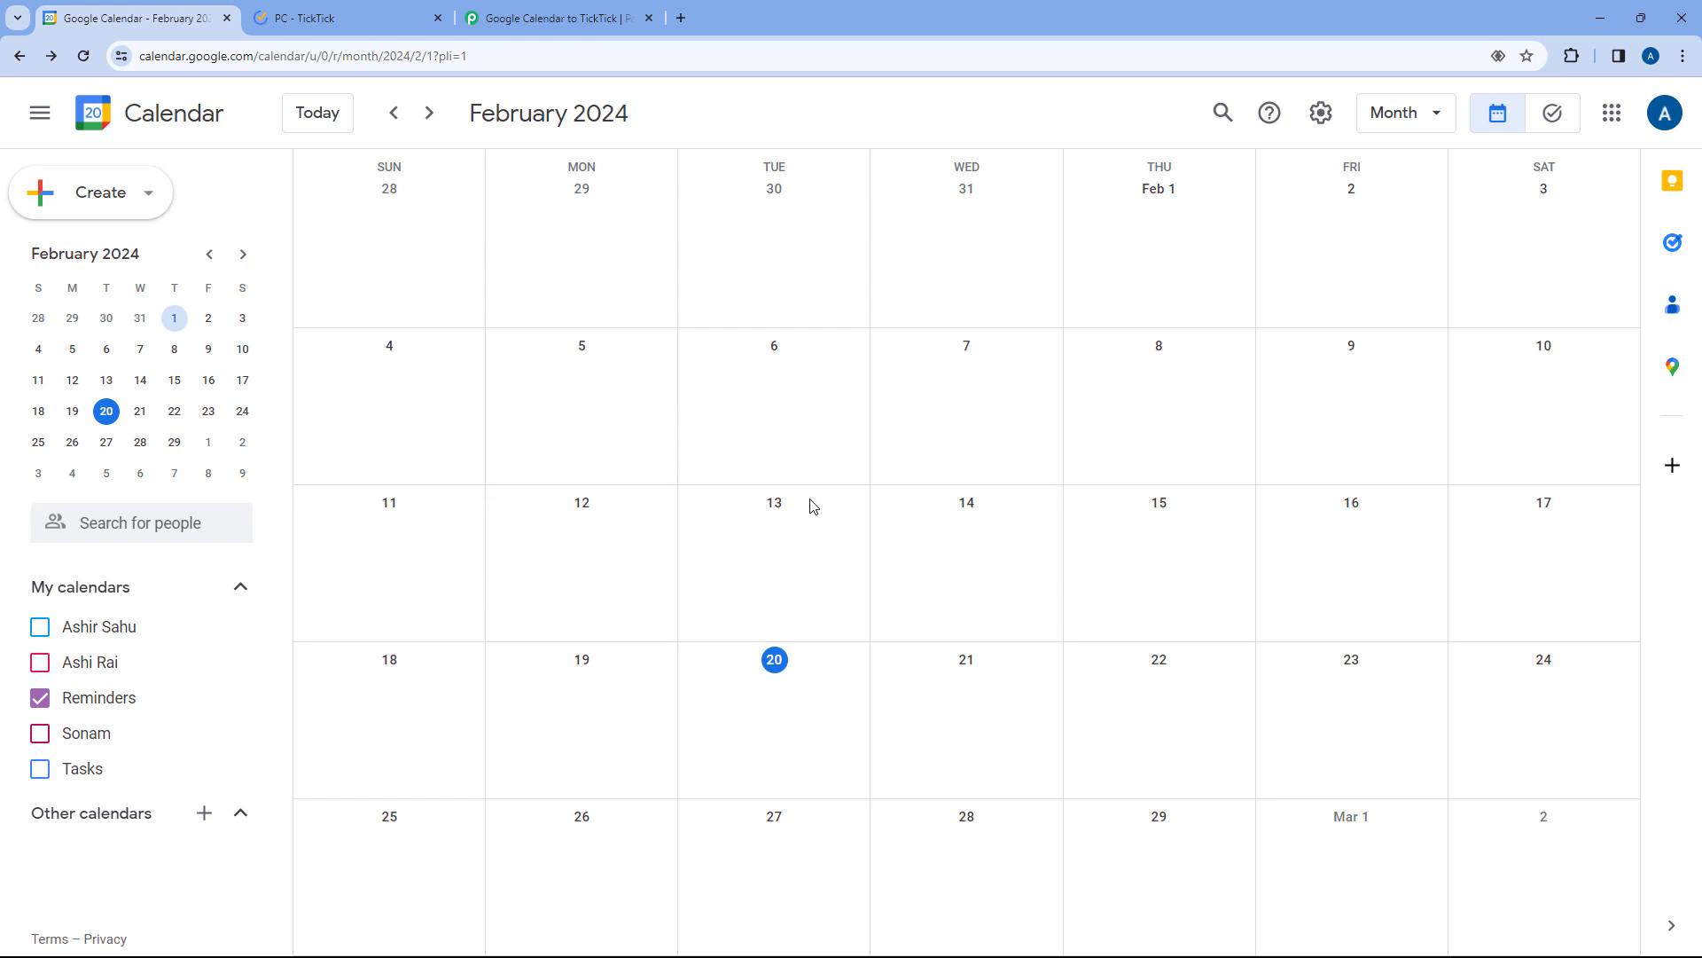
pyautogui.click(532, 16)
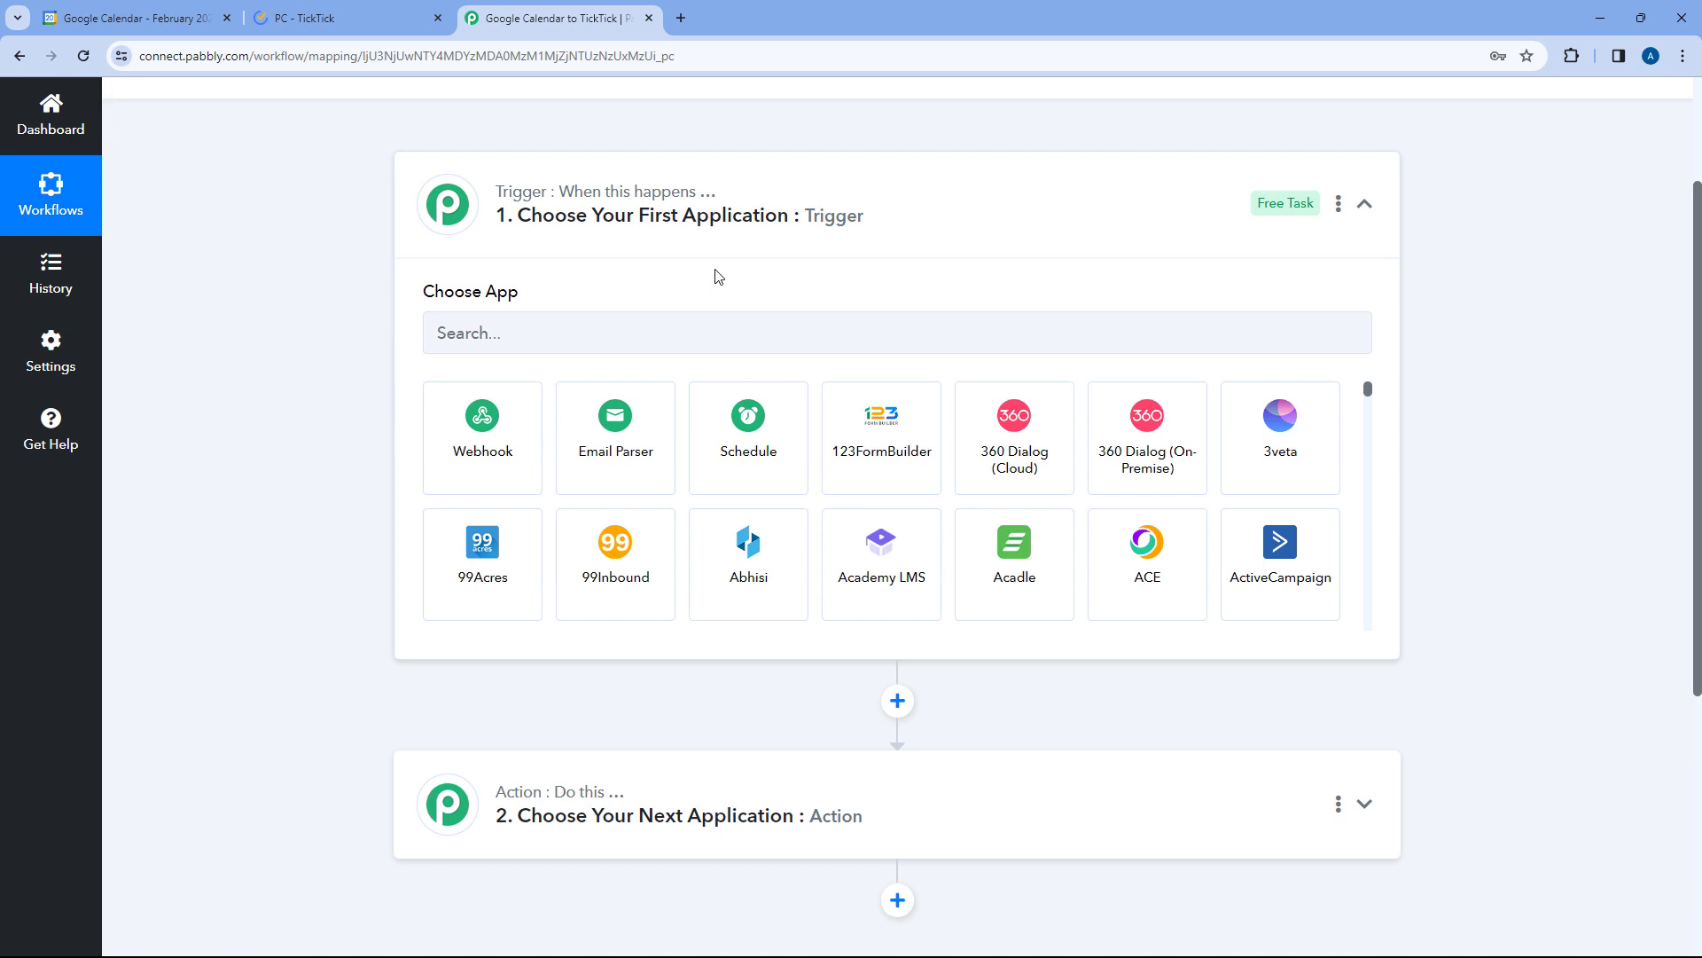
pyautogui.scroll(-2, 695, 285)
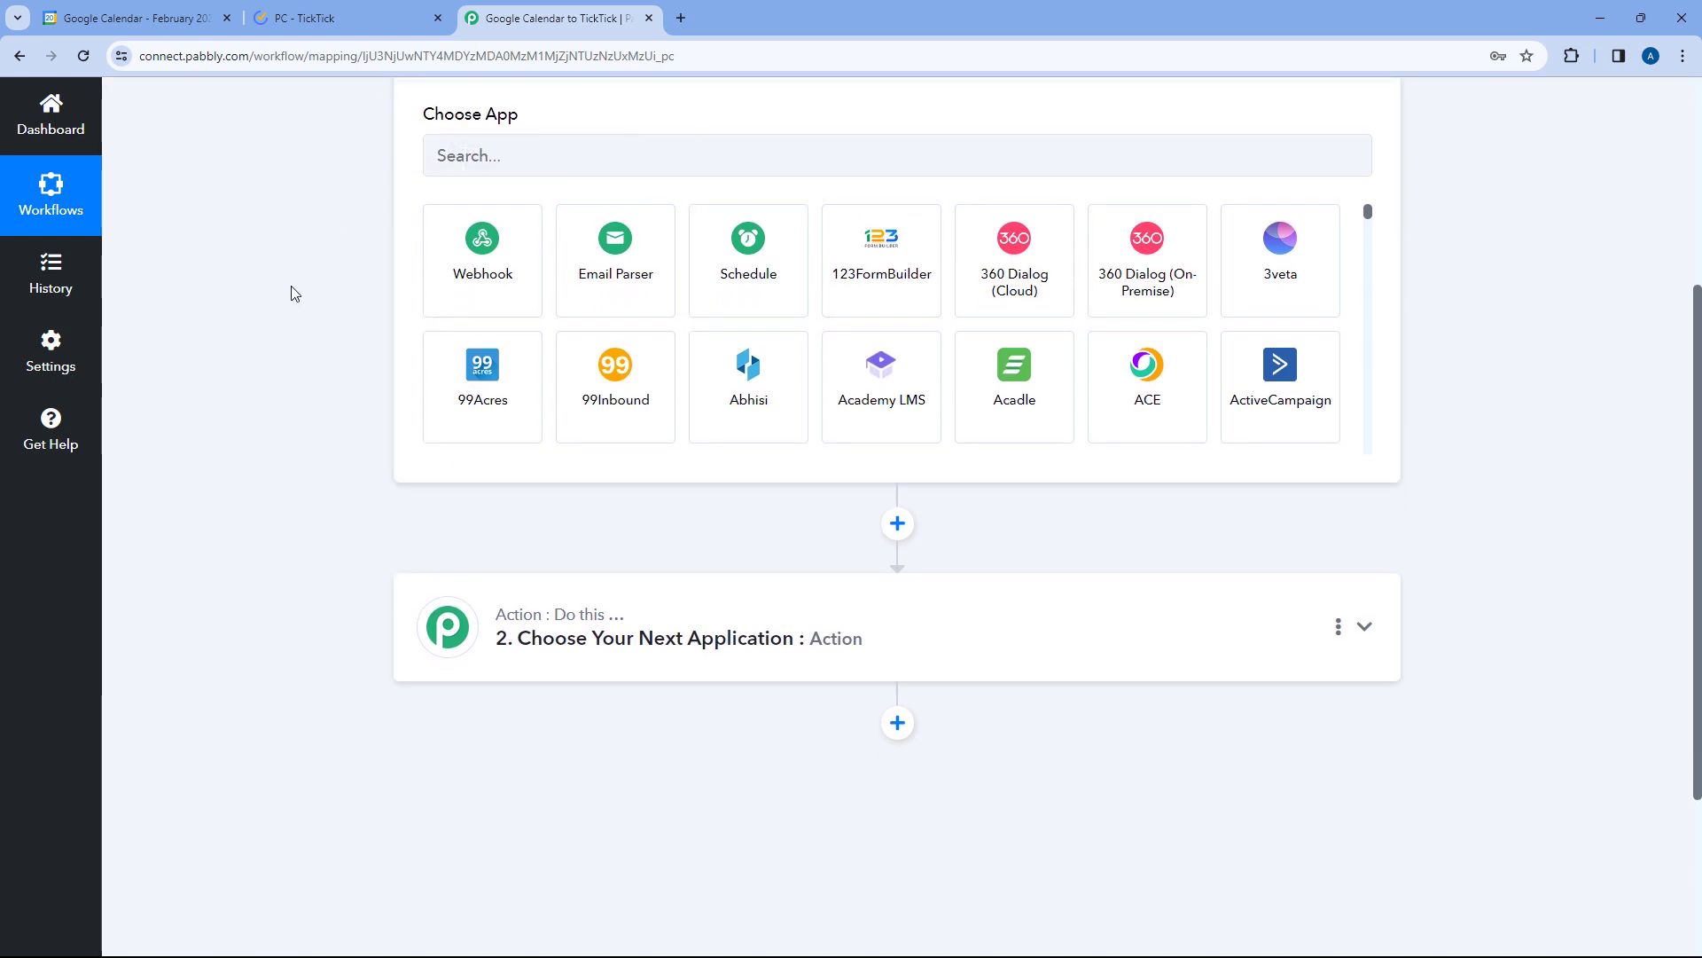
pyautogui.click(306, 14)
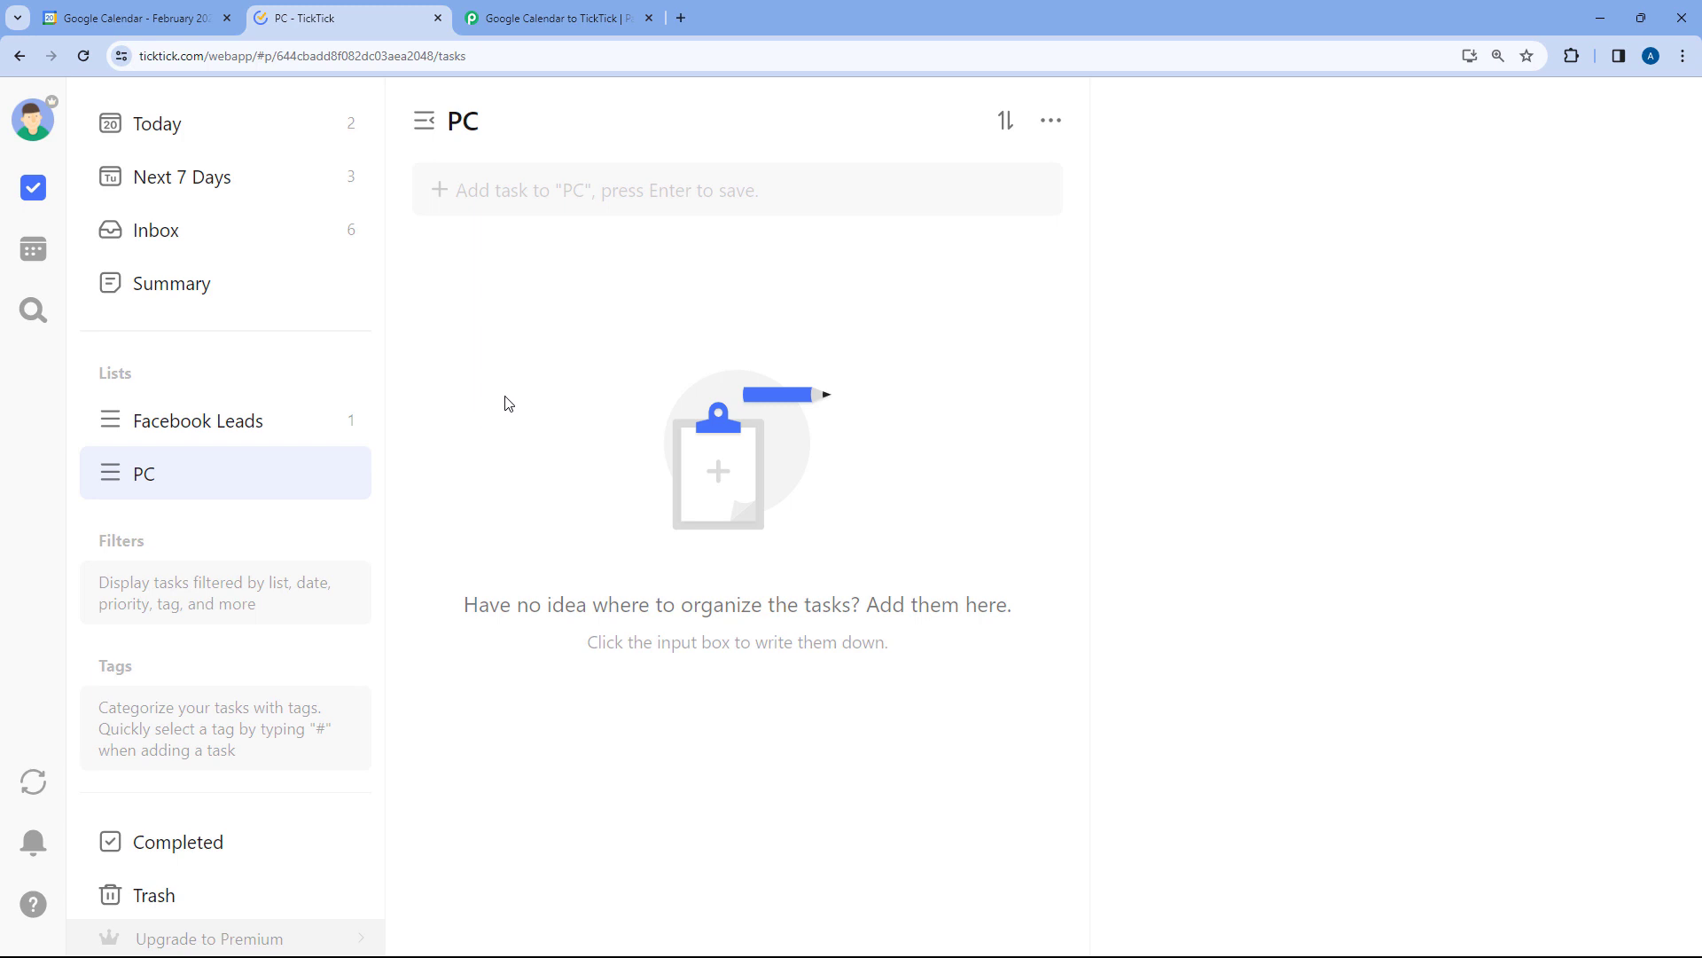
pyautogui.click(536, 16)
pyautogui.scroll(2, 297, 323)
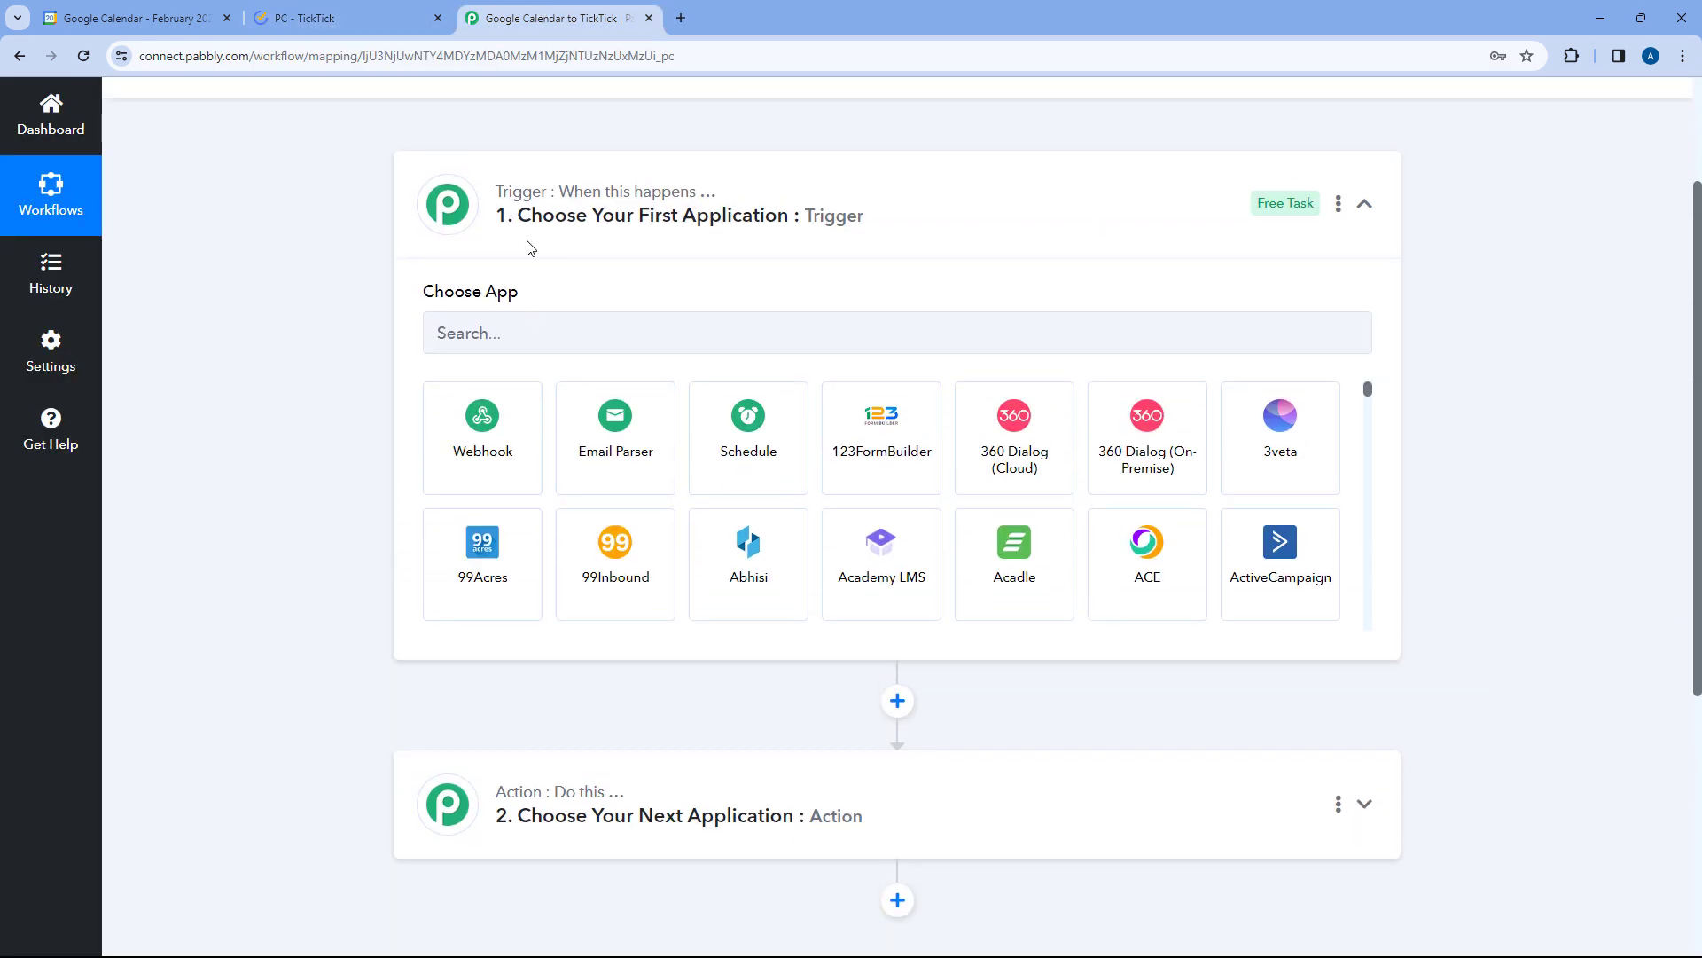
# - Set the workflow's trigger app to Google Calendar with New Event as the trigger event
pyautogui.click(557, 319)
pyautogui.write('Google')
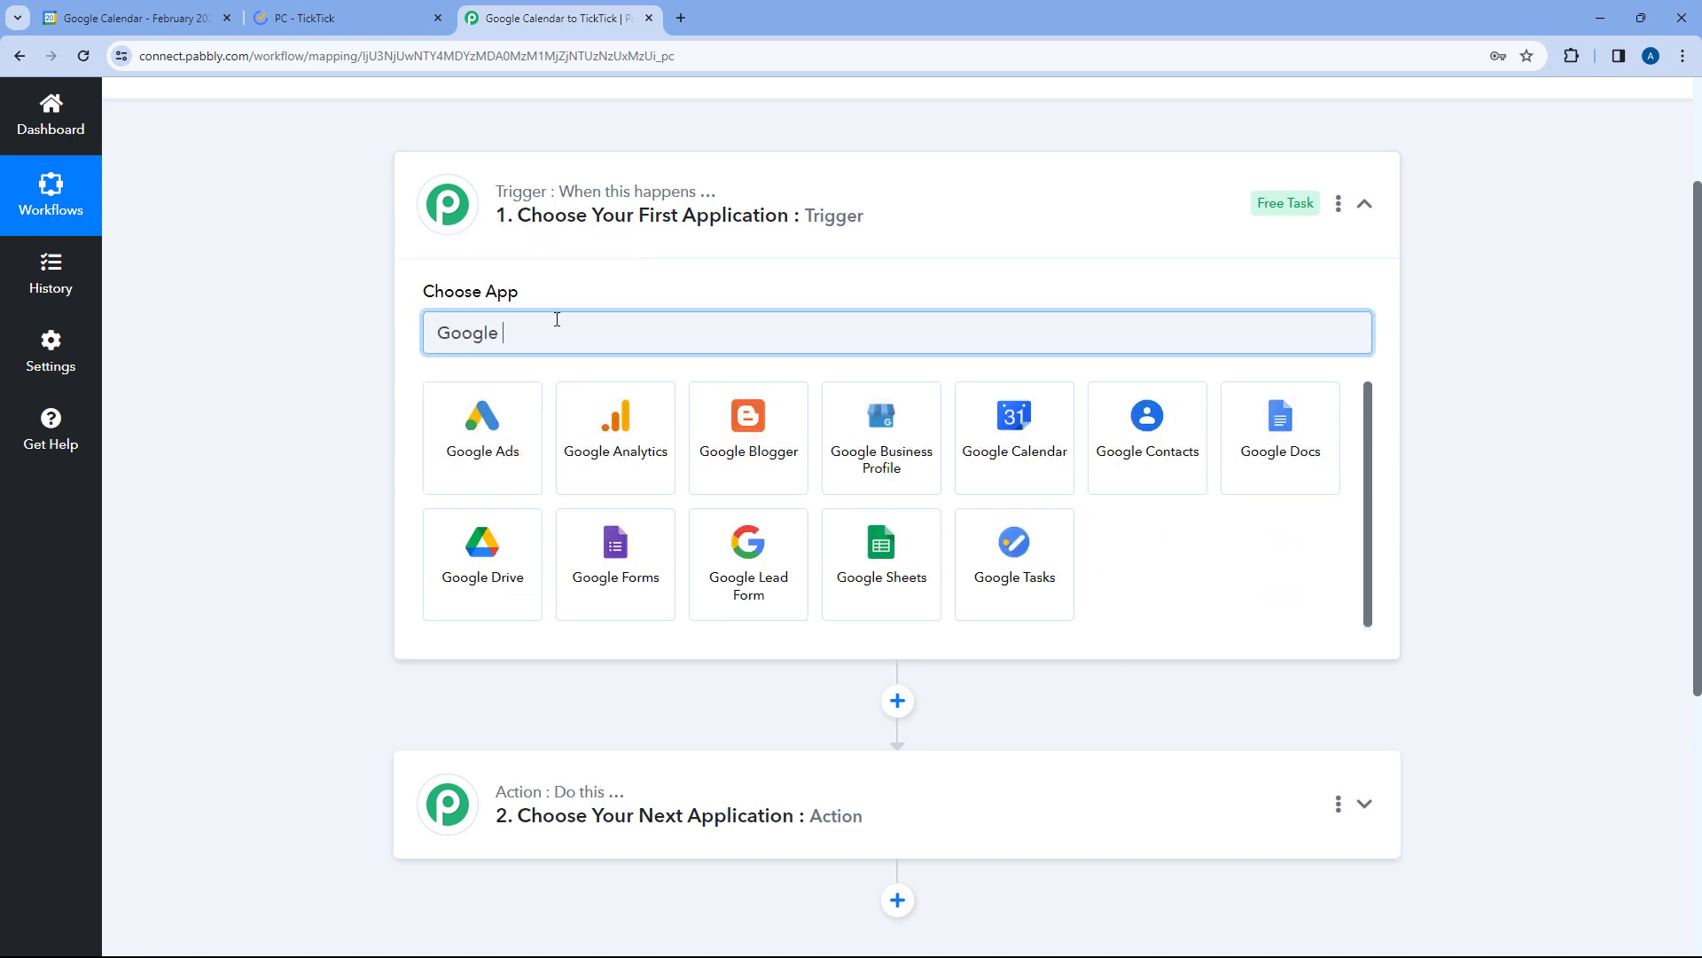
pyautogui.write(' Ca')
pyautogui.click(497, 441)
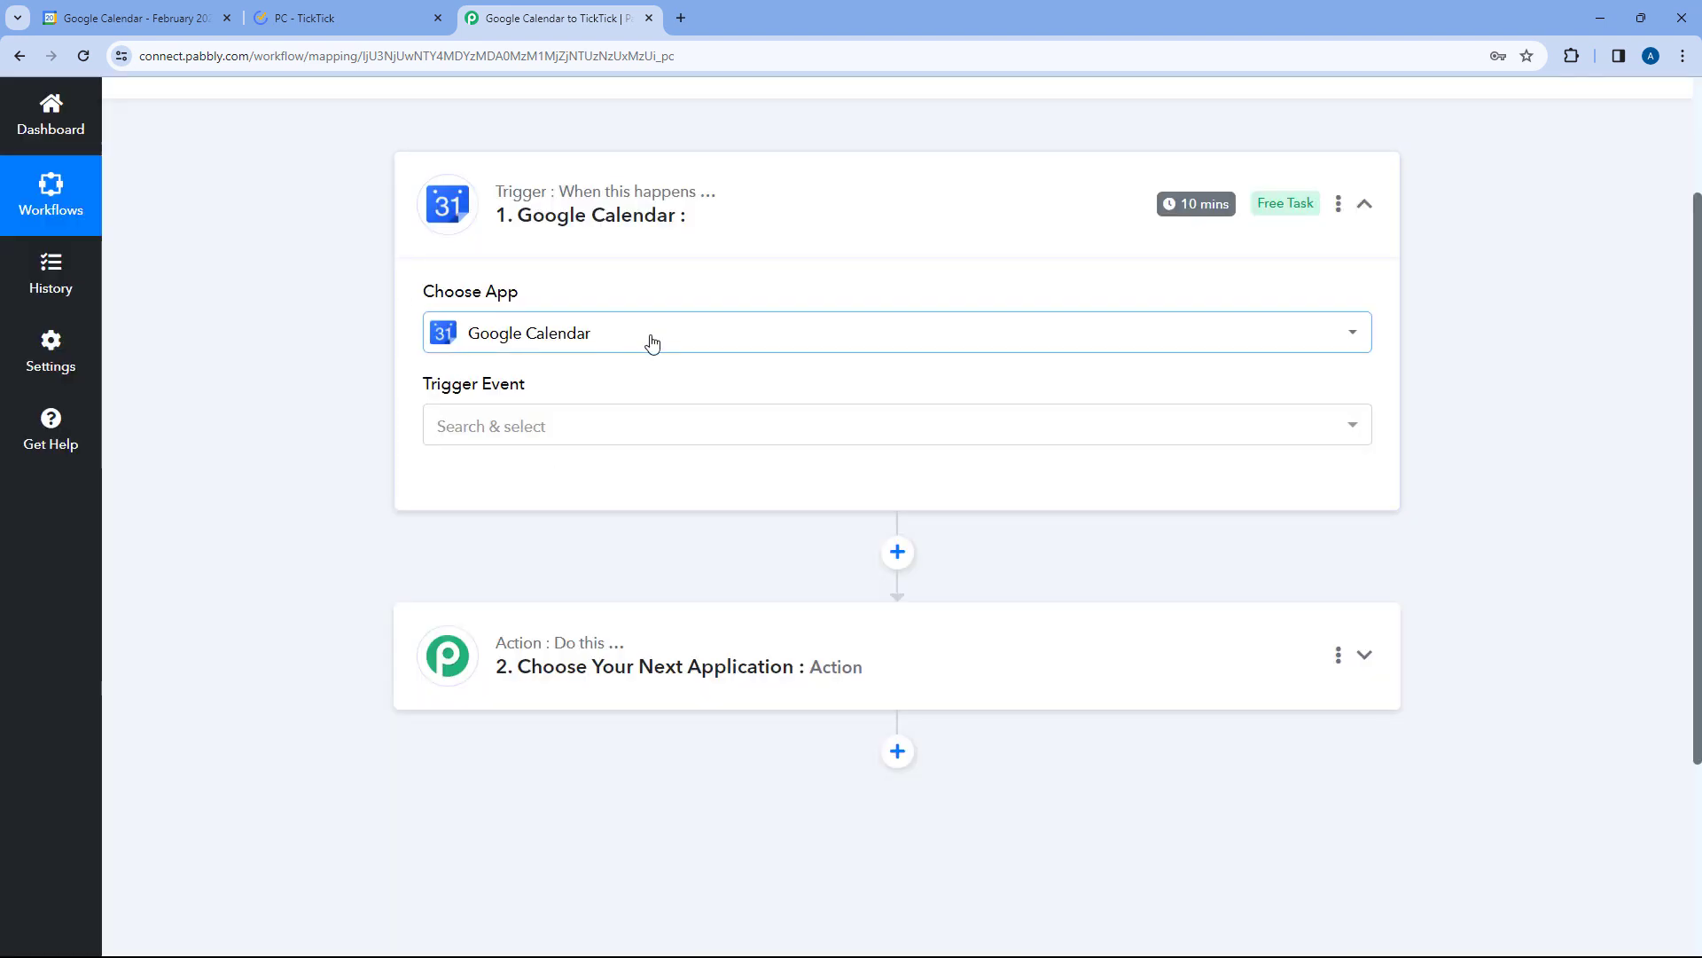
pyautogui.scroll(-1, 647, 342)
pyautogui.click(539, 341)
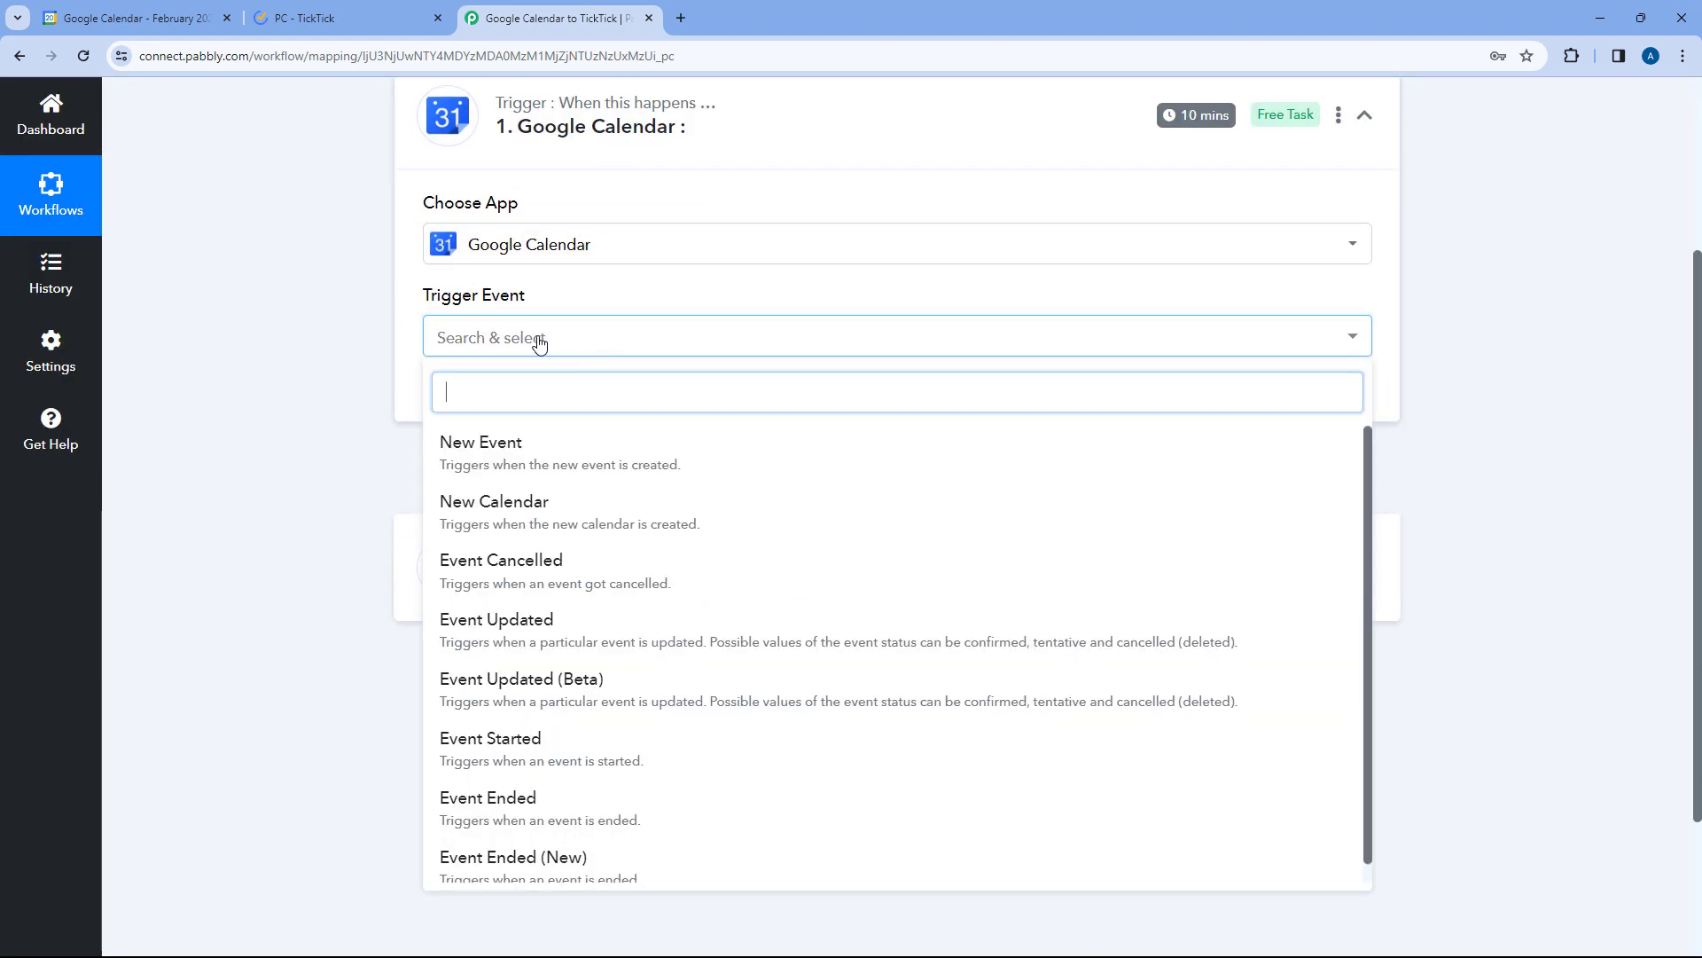
pyautogui.scroll(-1, 539, 342)
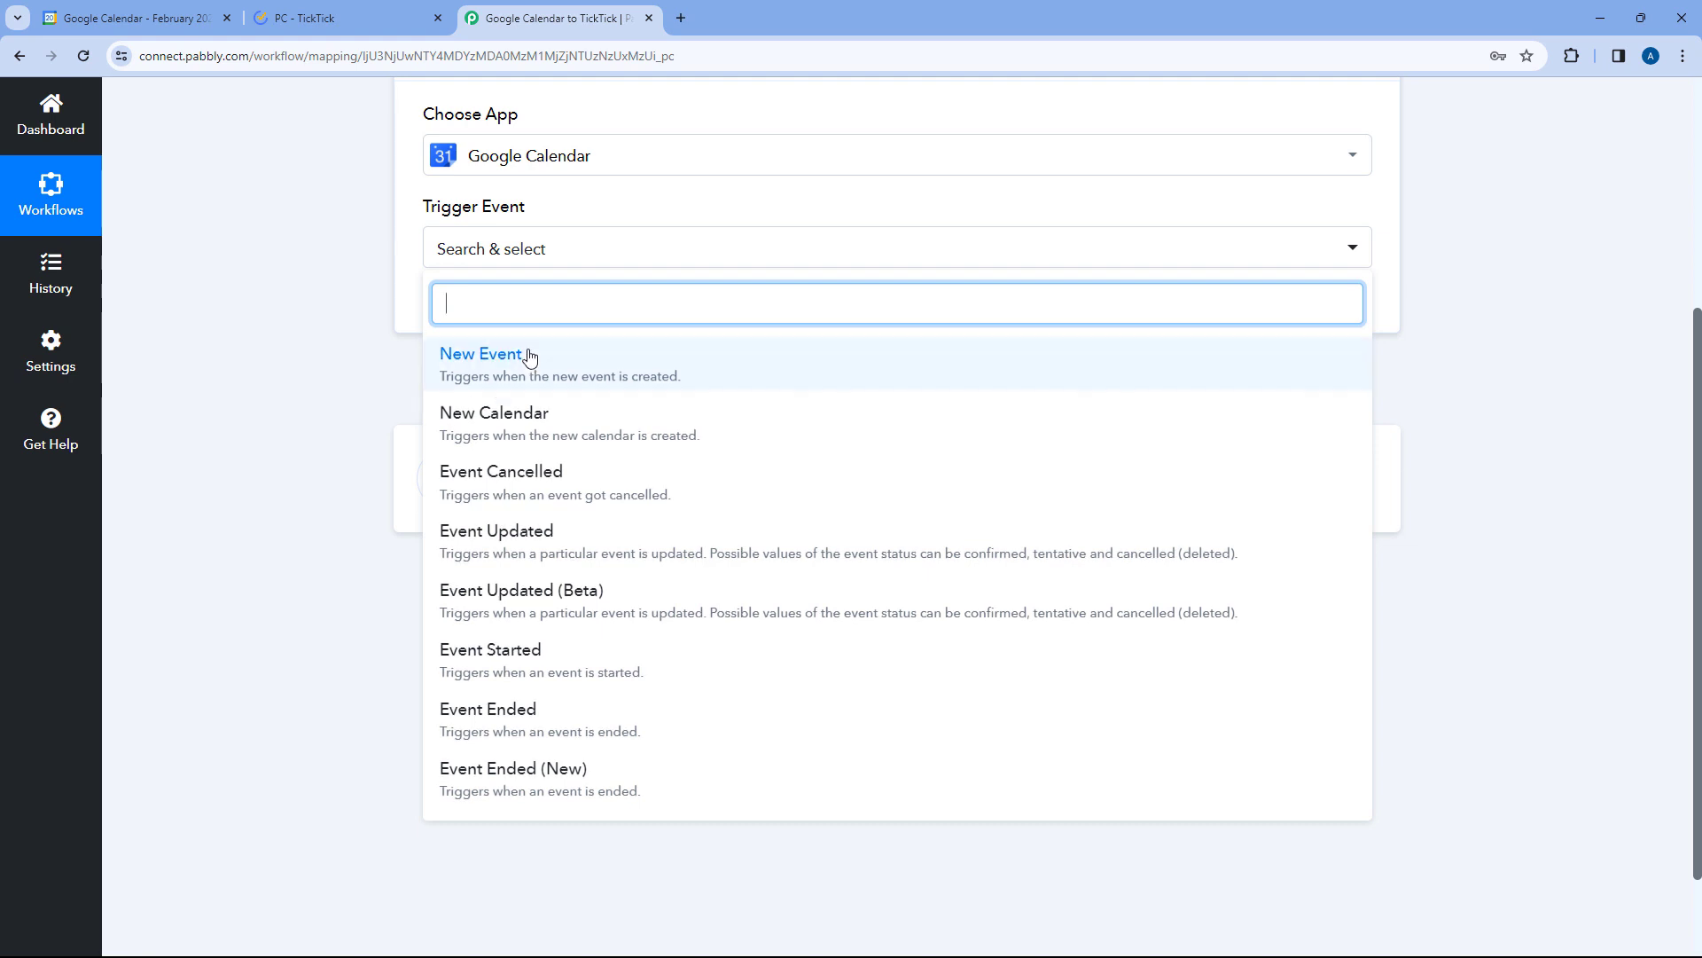
pyautogui.click(530, 357)
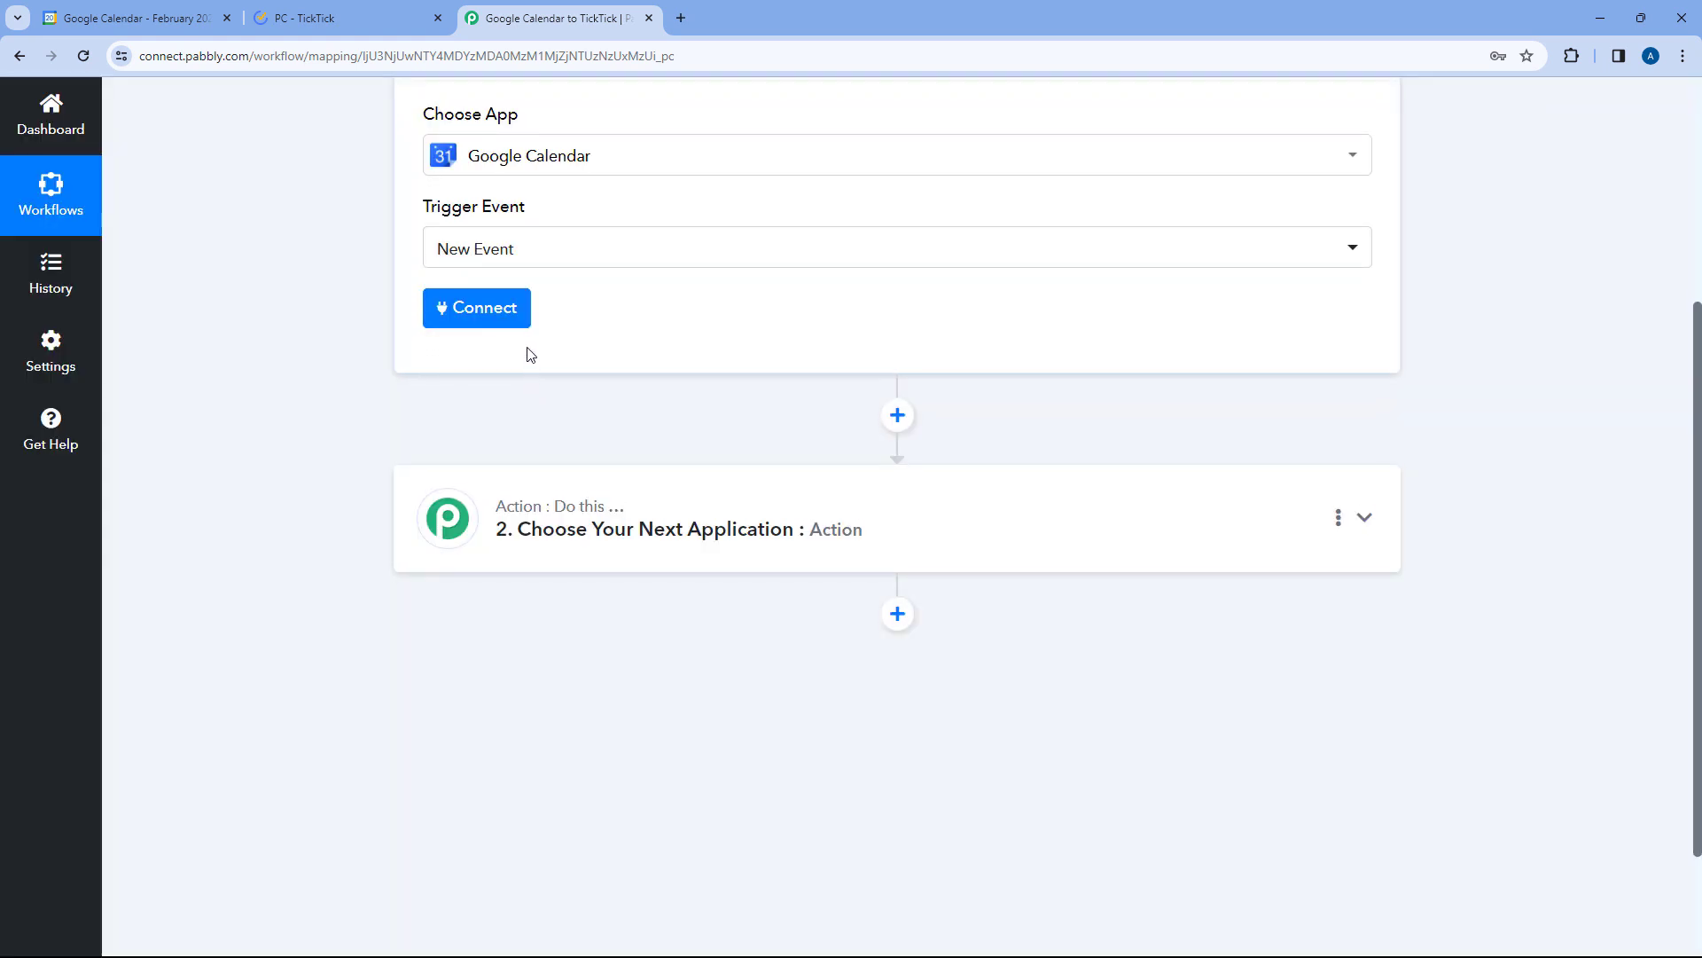
# - Add a new Google Calendar connection for the trigger by signing in with a Google account and granting Pabbly Connect Calendar access
pyautogui.click(490, 319)
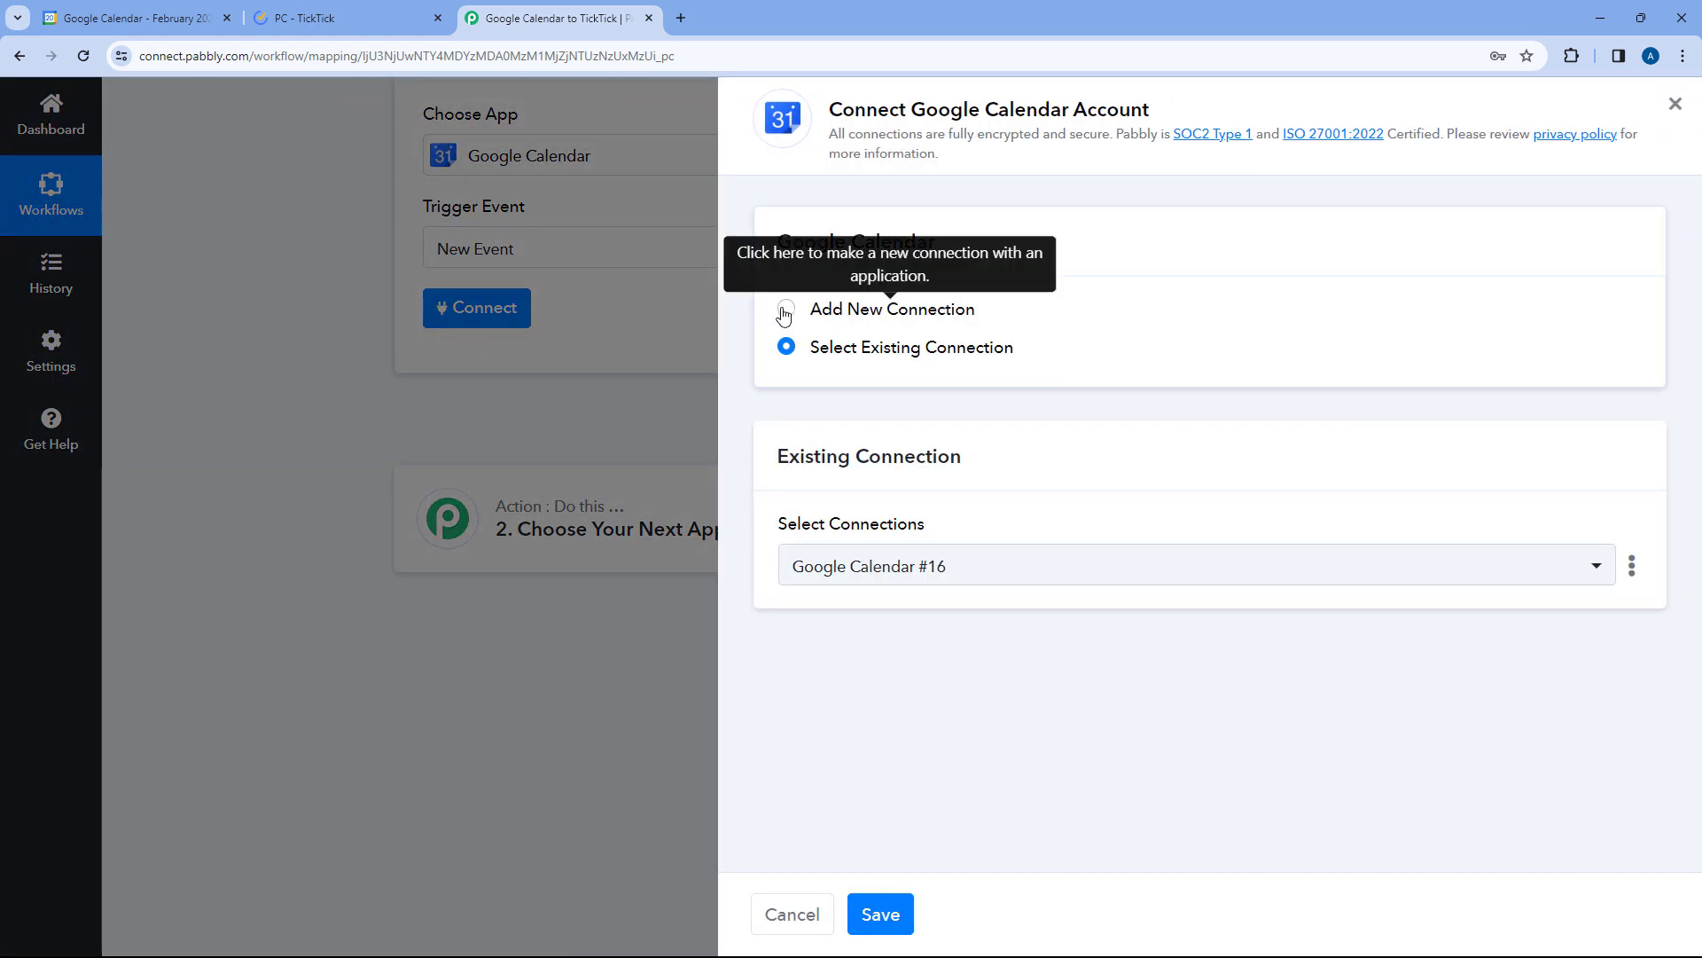
pyautogui.click(784, 310)
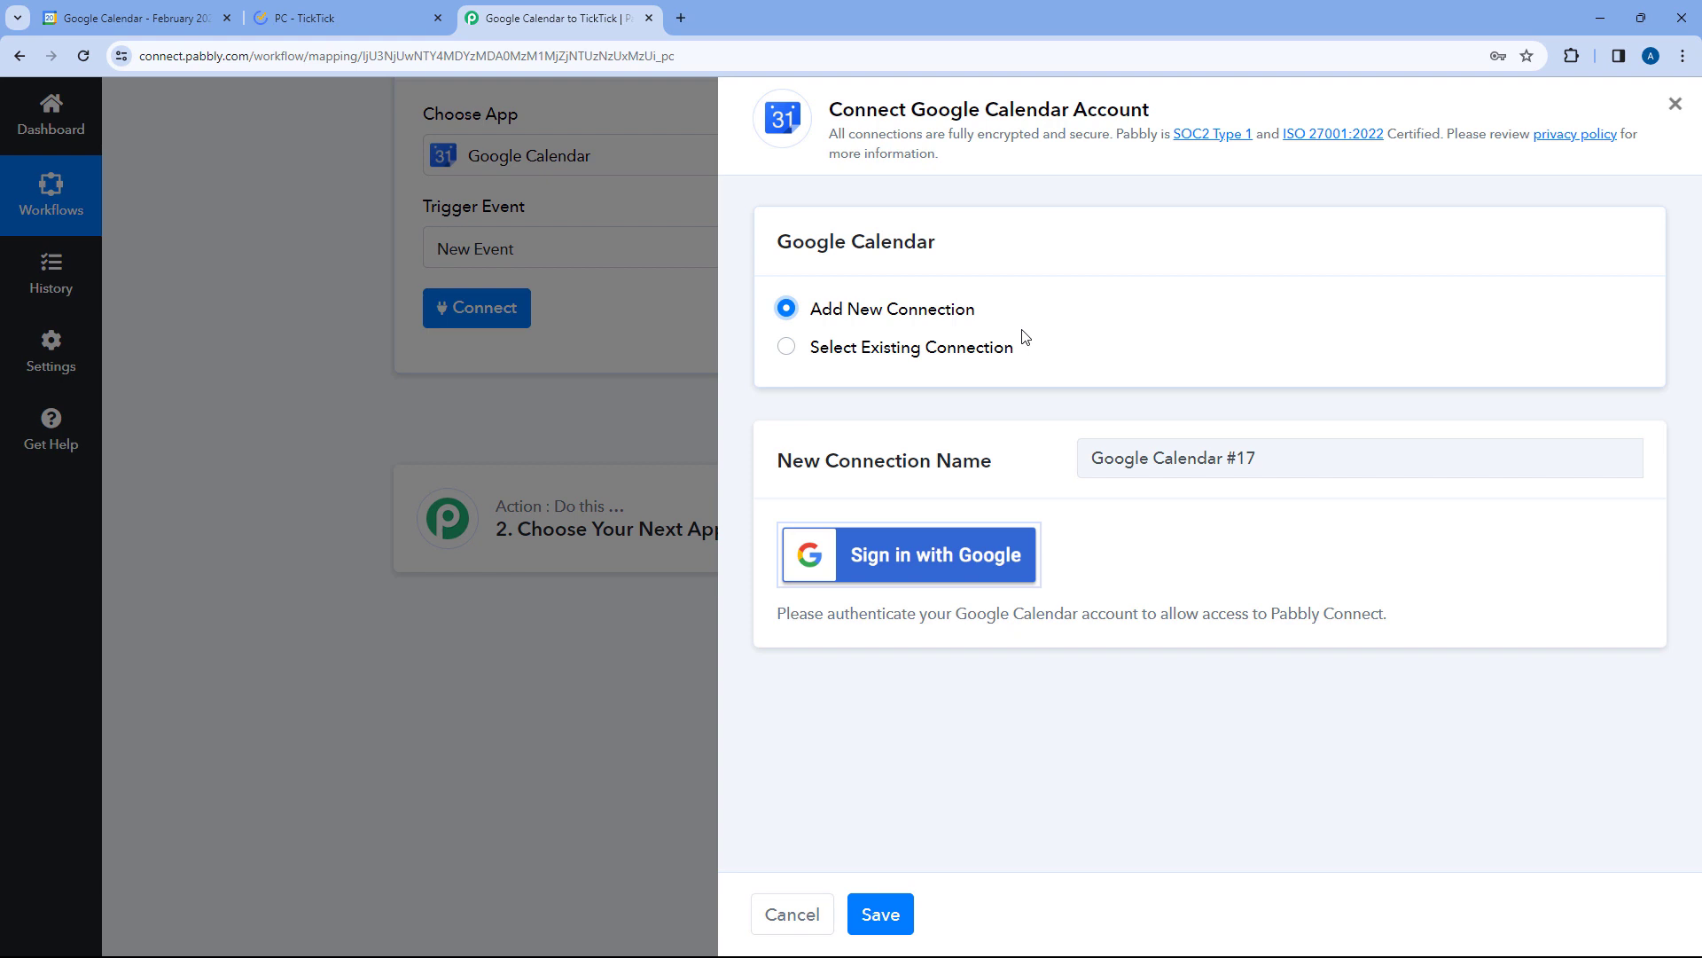
pyautogui.click(883, 556)
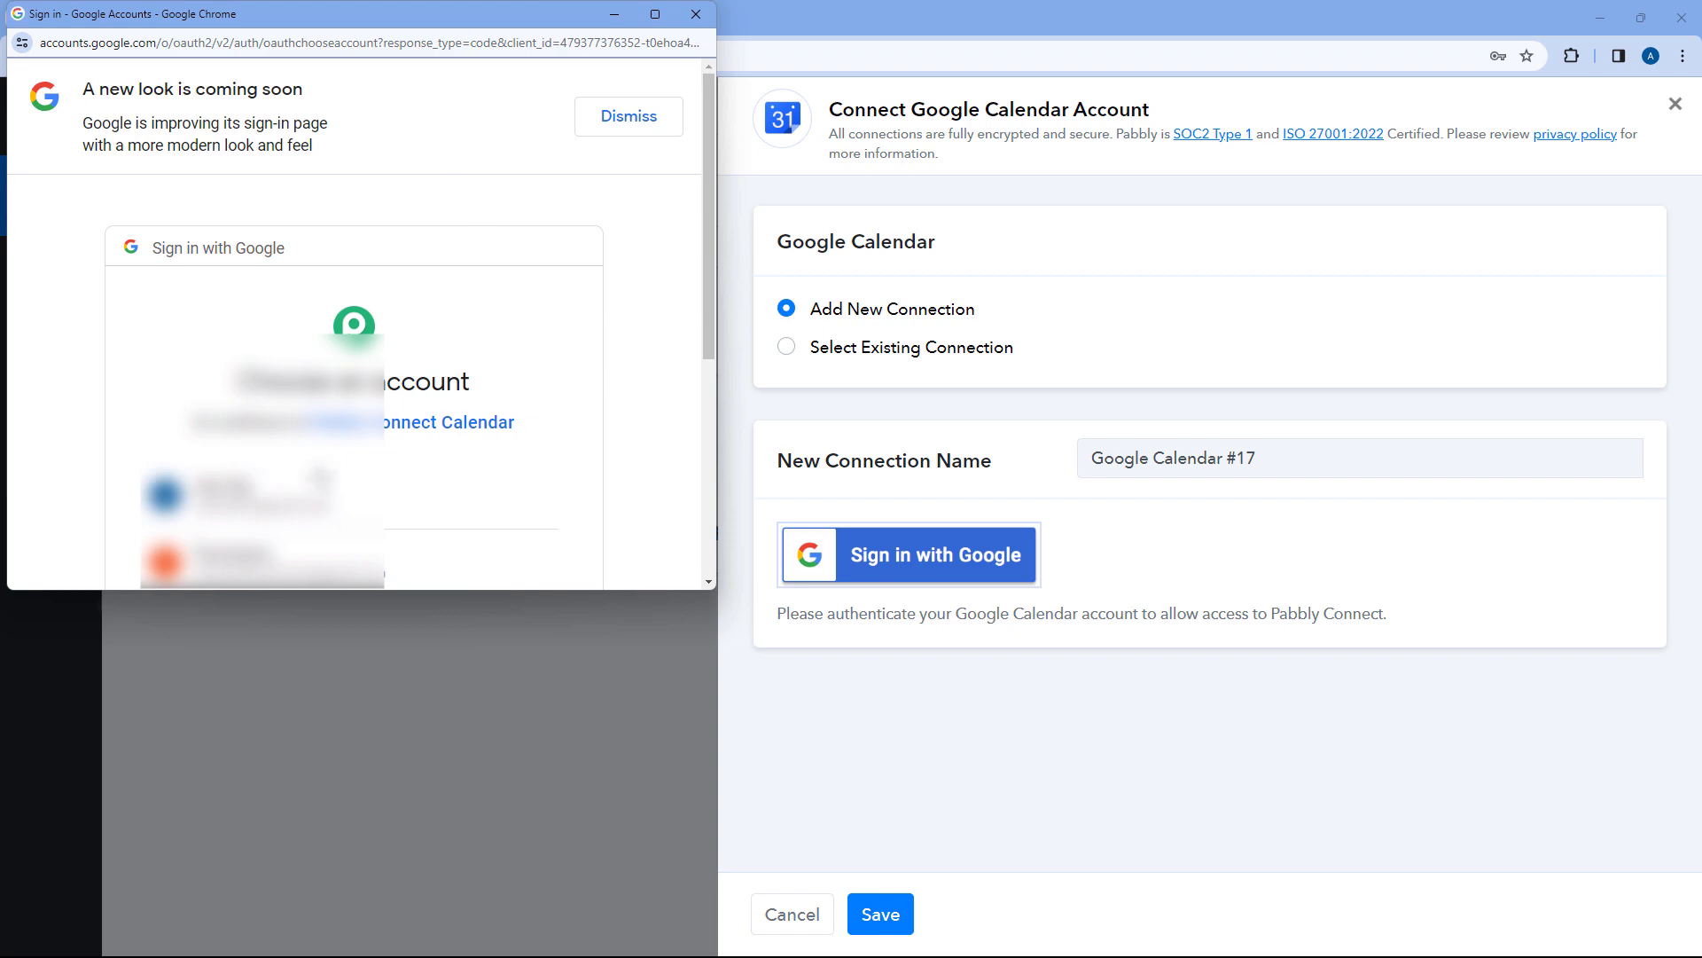
pyautogui.scroll(-2, 319, 478)
pyautogui.click(317, 479)
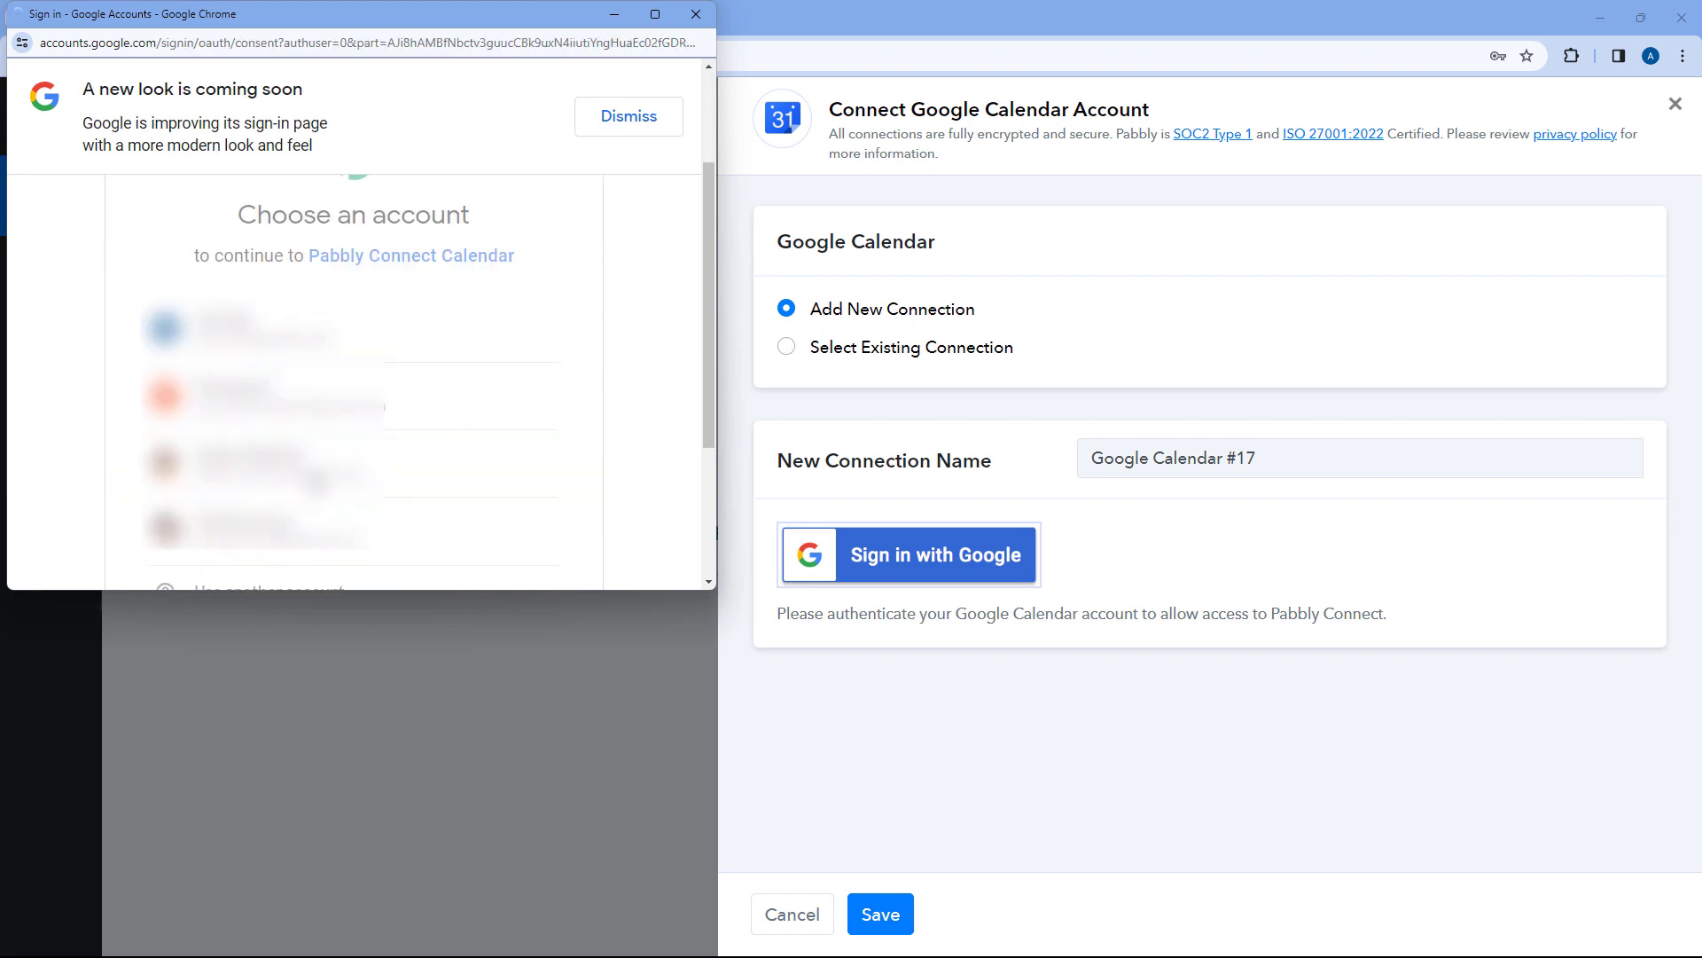
pyautogui.scroll(-5, 315, 484)
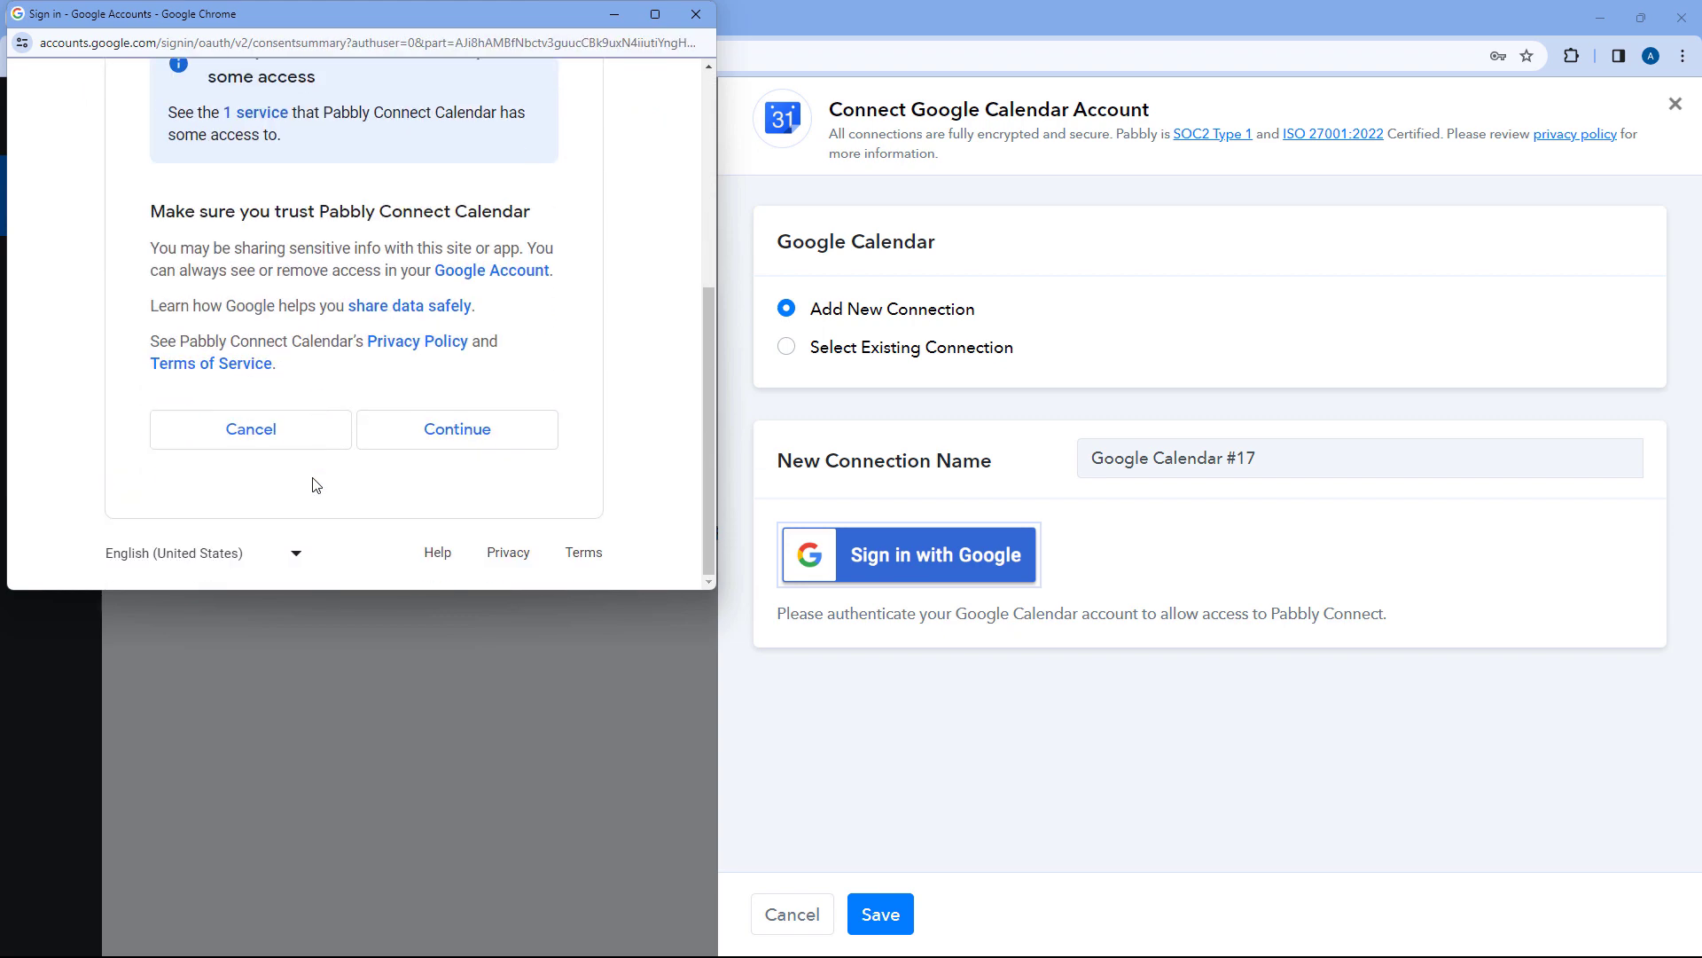
pyautogui.click(408, 431)
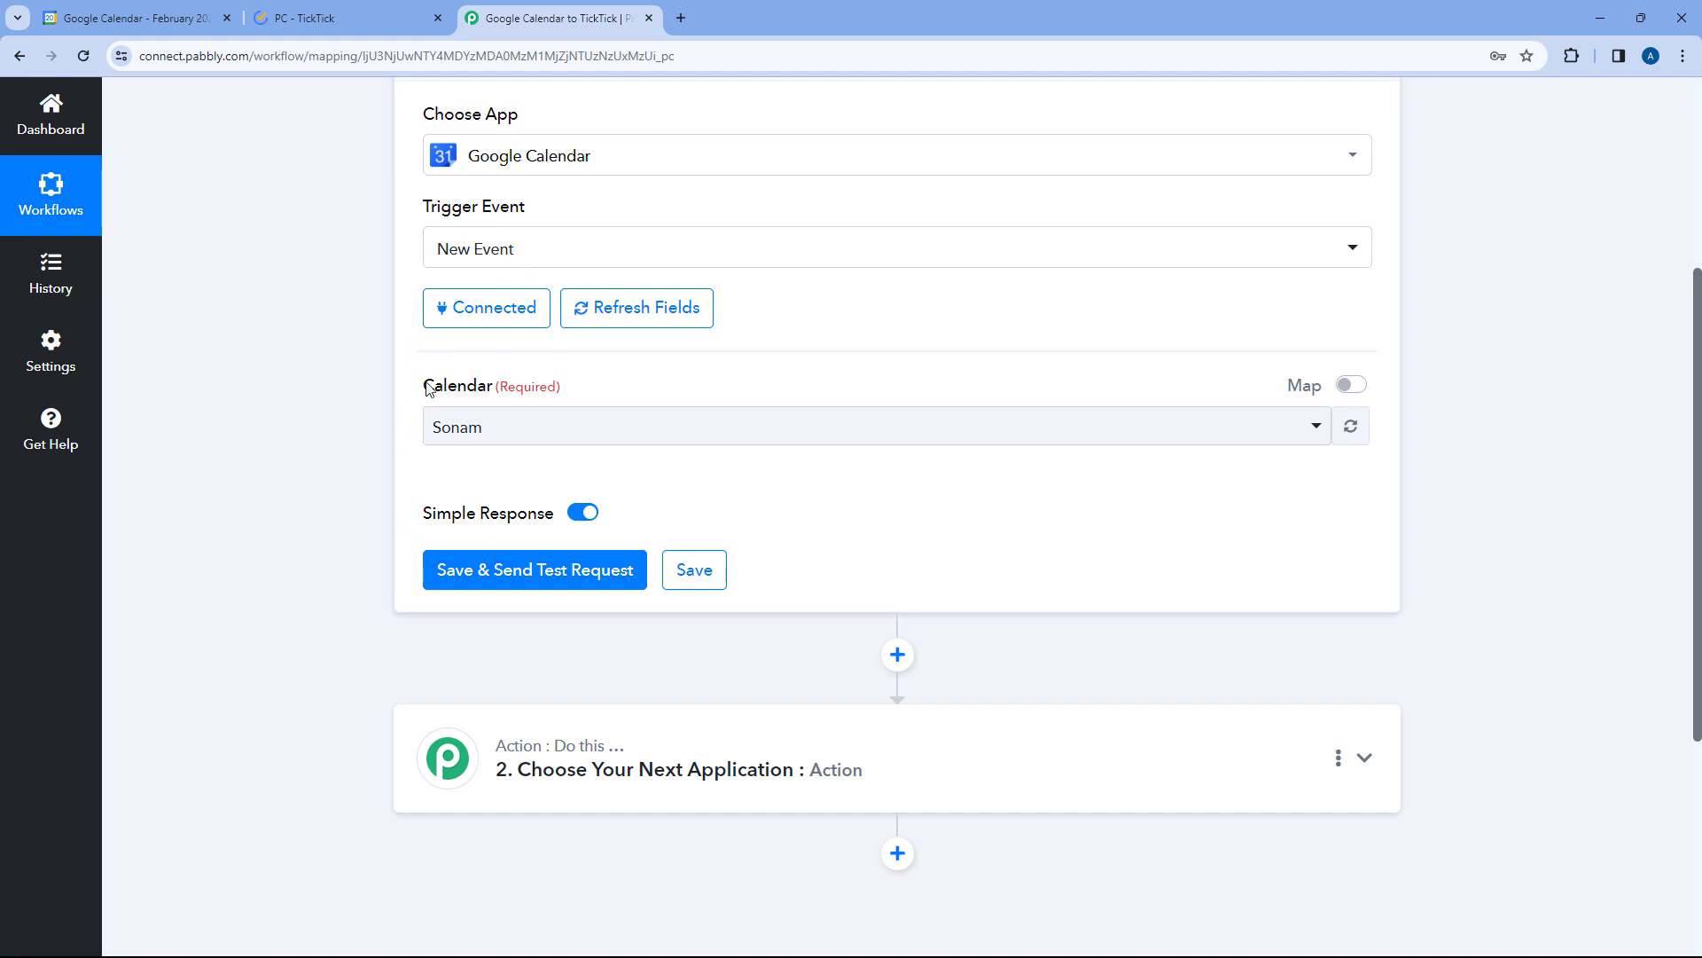
# - Check the Google Calendar and TickTick pages, then choose Reminders as the calendar that the trigger watches
pyautogui.click(113, 7)
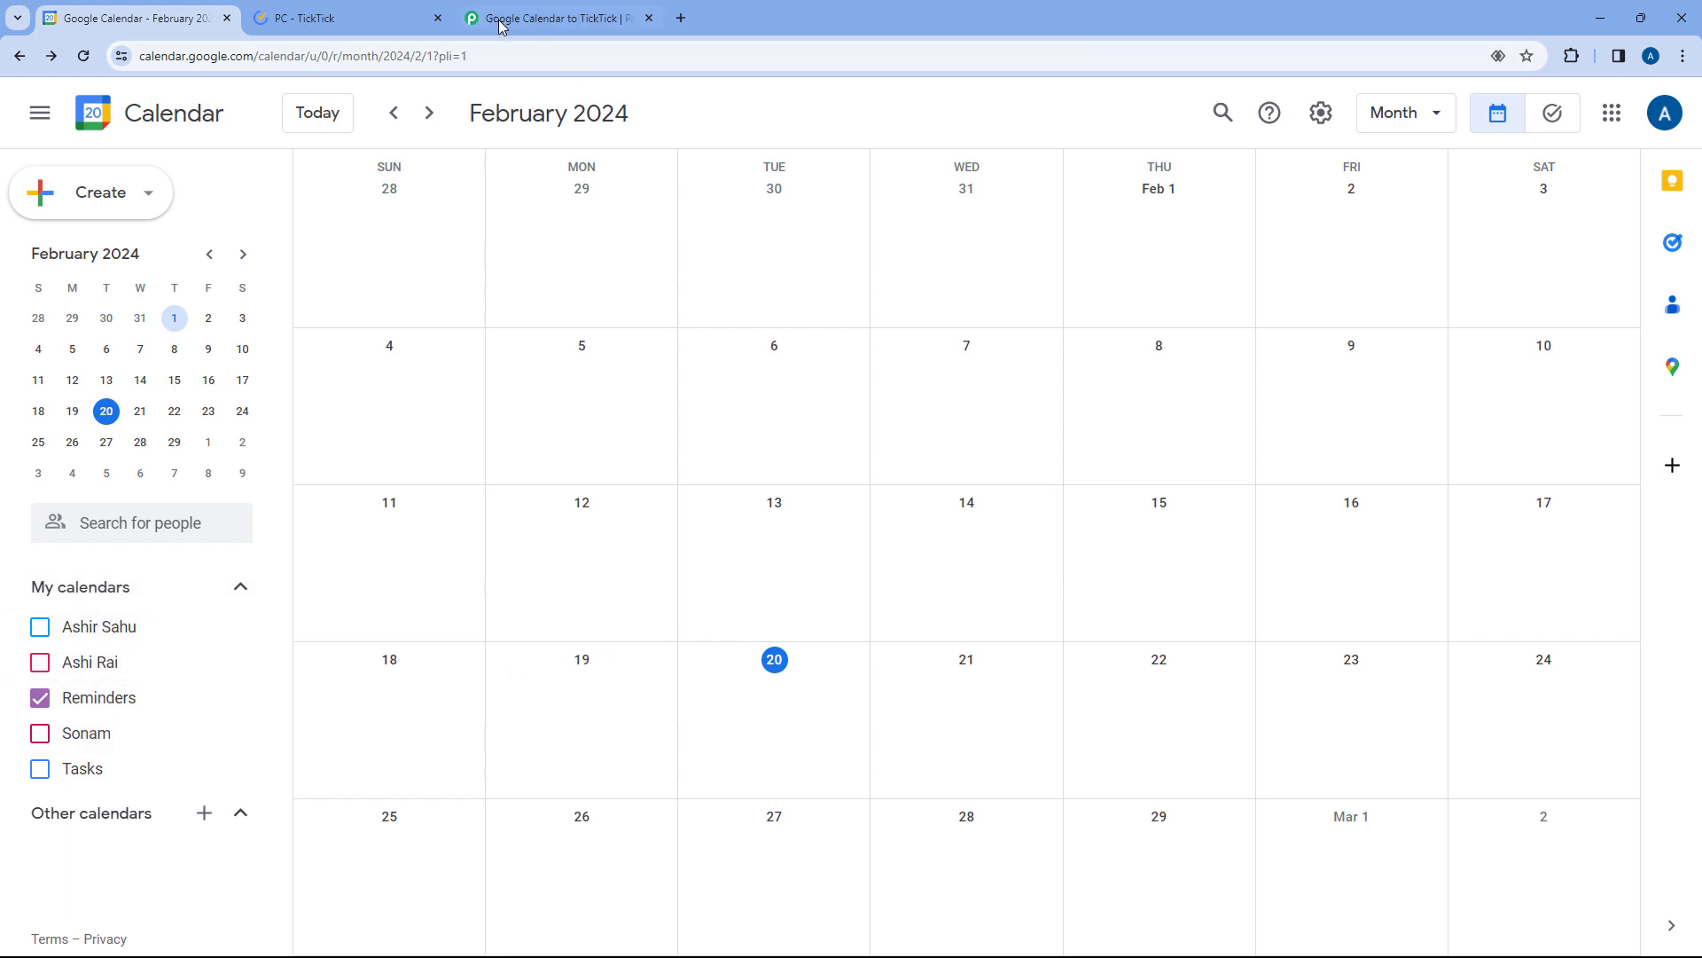
pyautogui.click(382, 13)
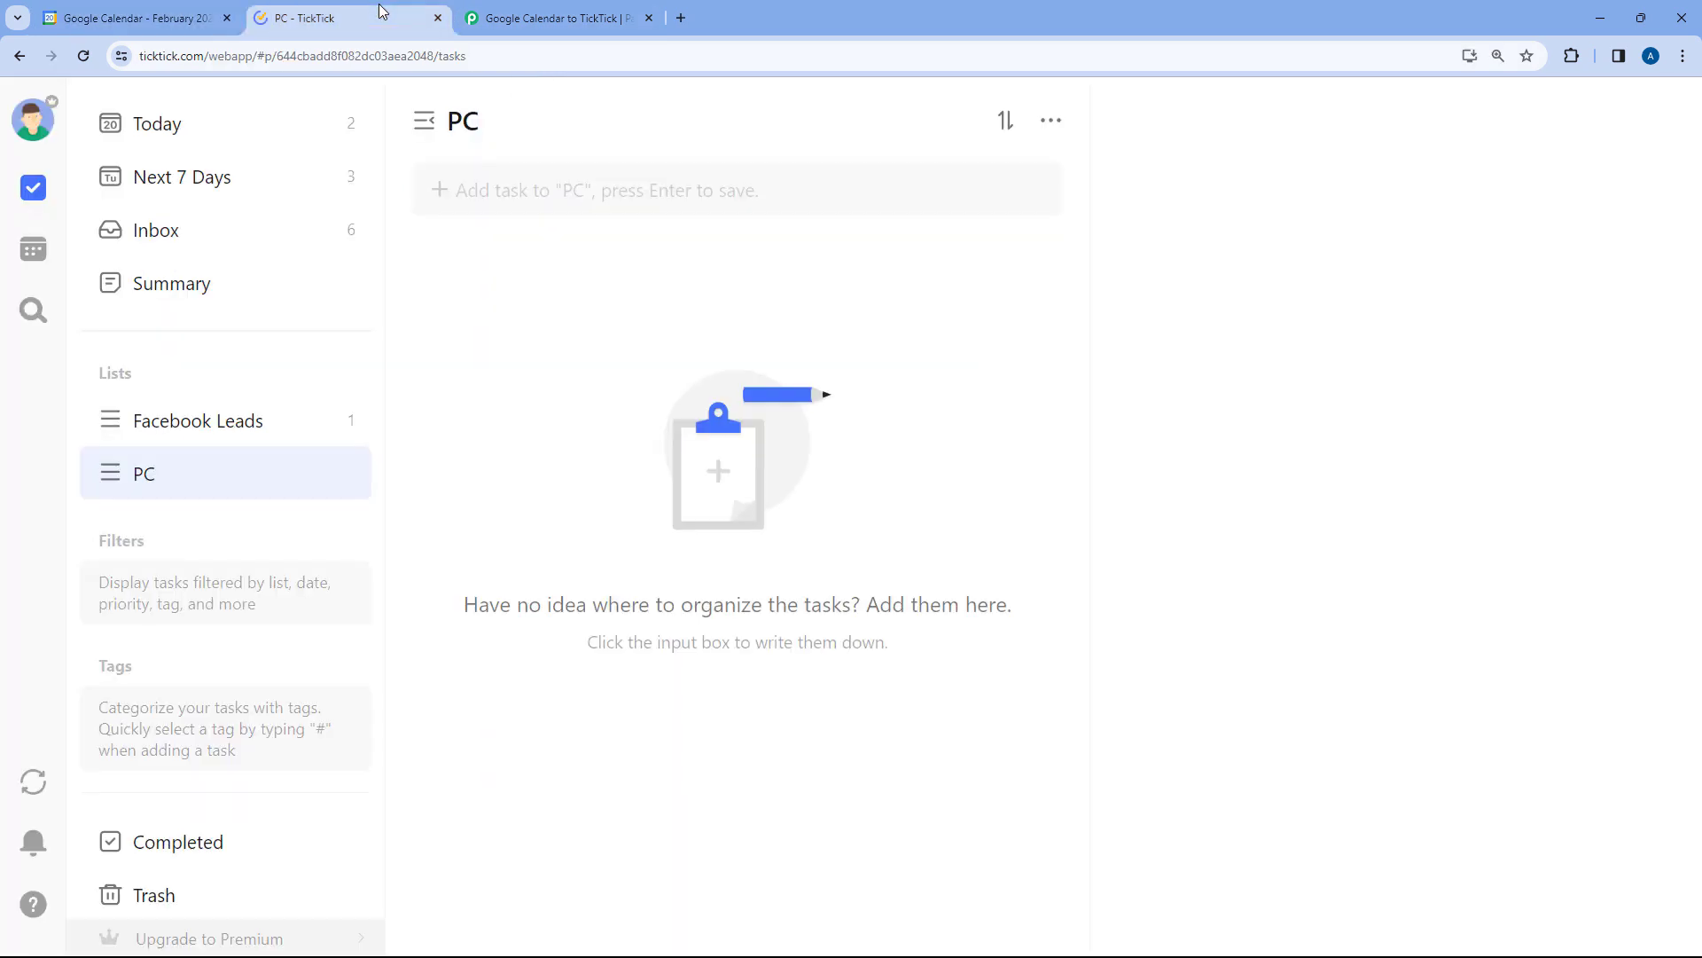
pyautogui.click(539, 14)
pyautogui.click(753, 427)
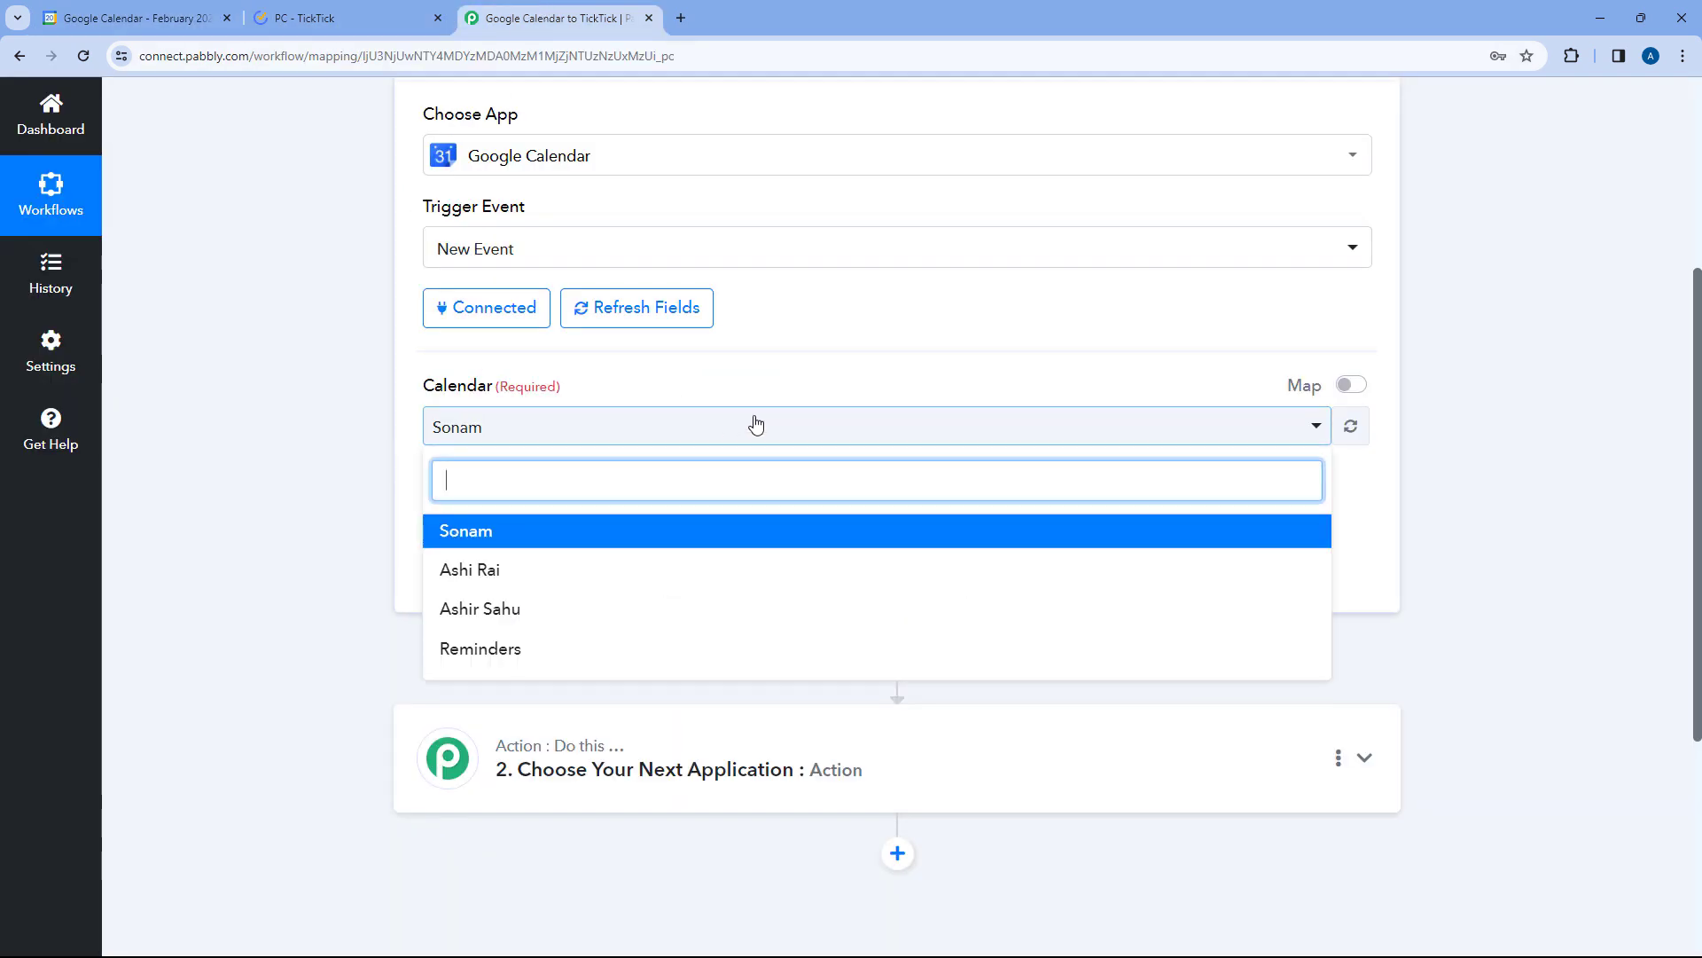
pyautogui.click(503, 652)
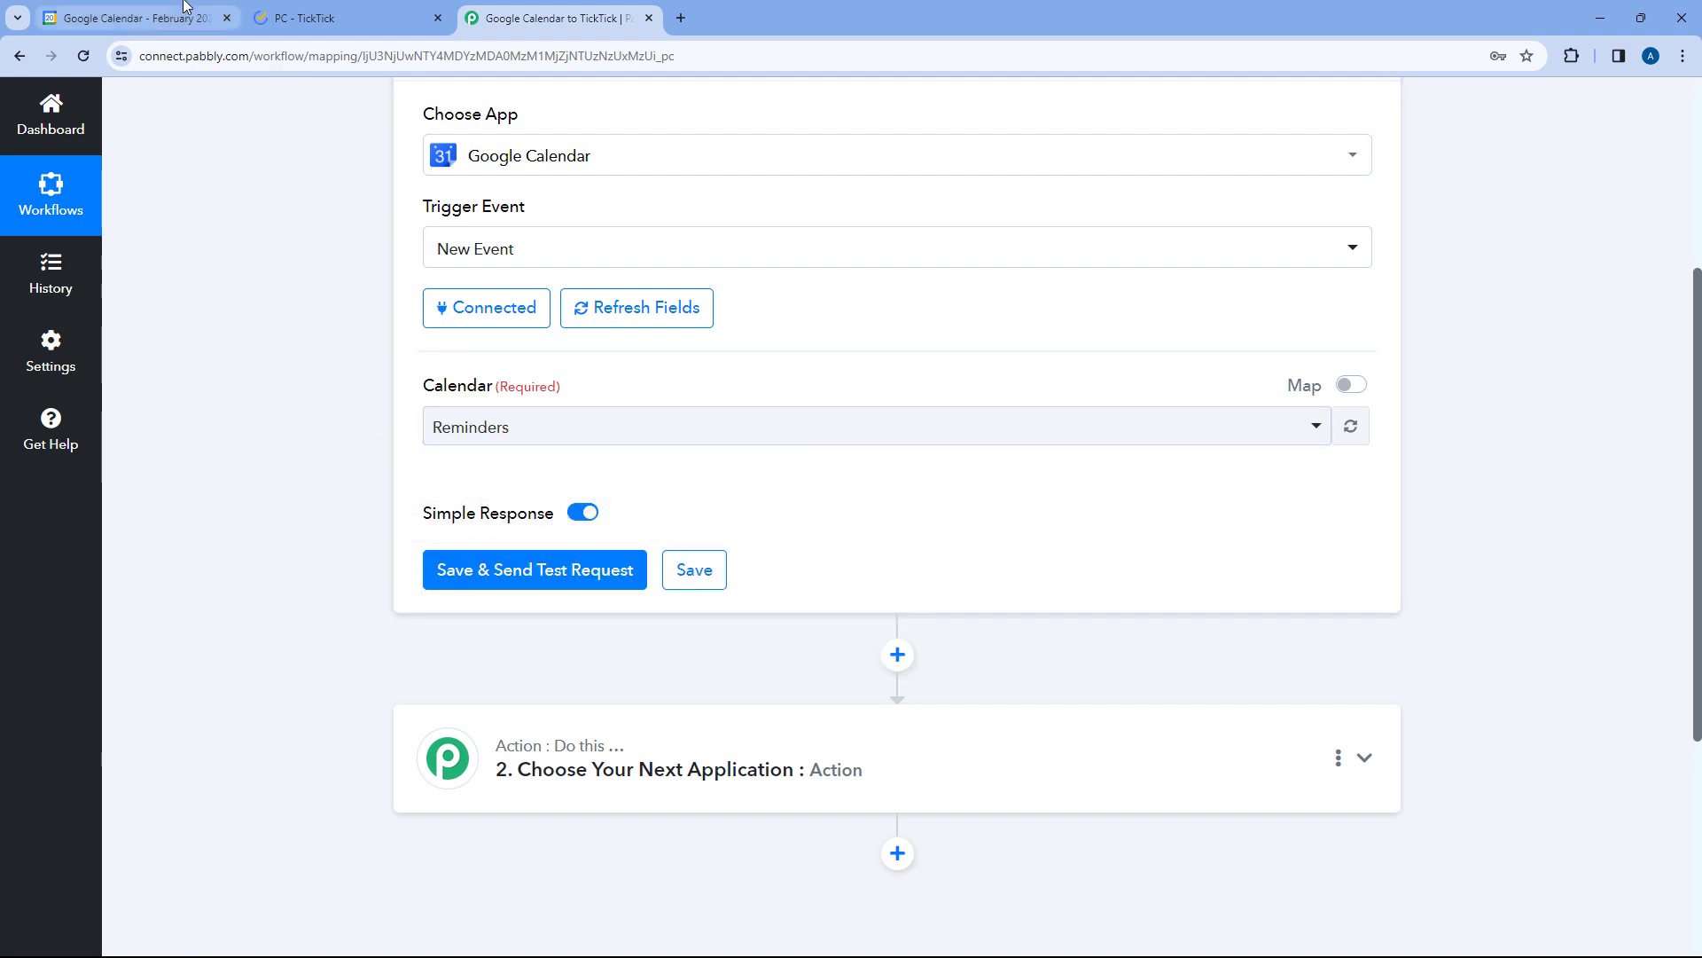
pyautogui.click(185, 4)
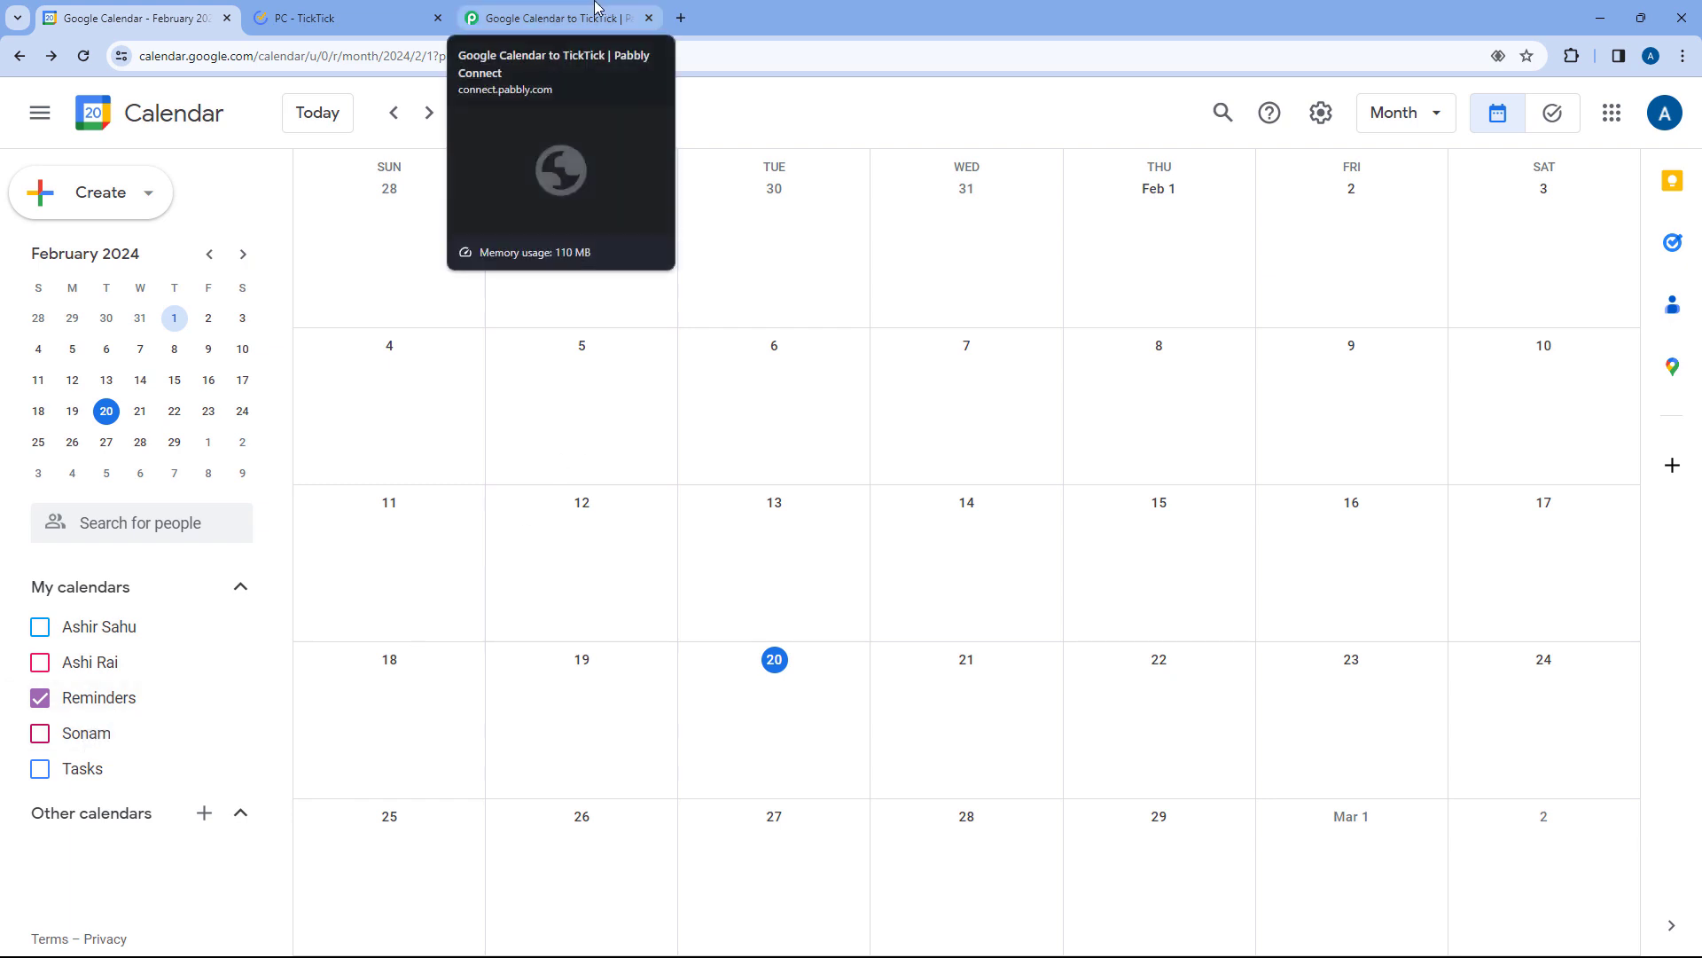
pyautogui.click(341, 17)
pyautogui.click(526, 11)
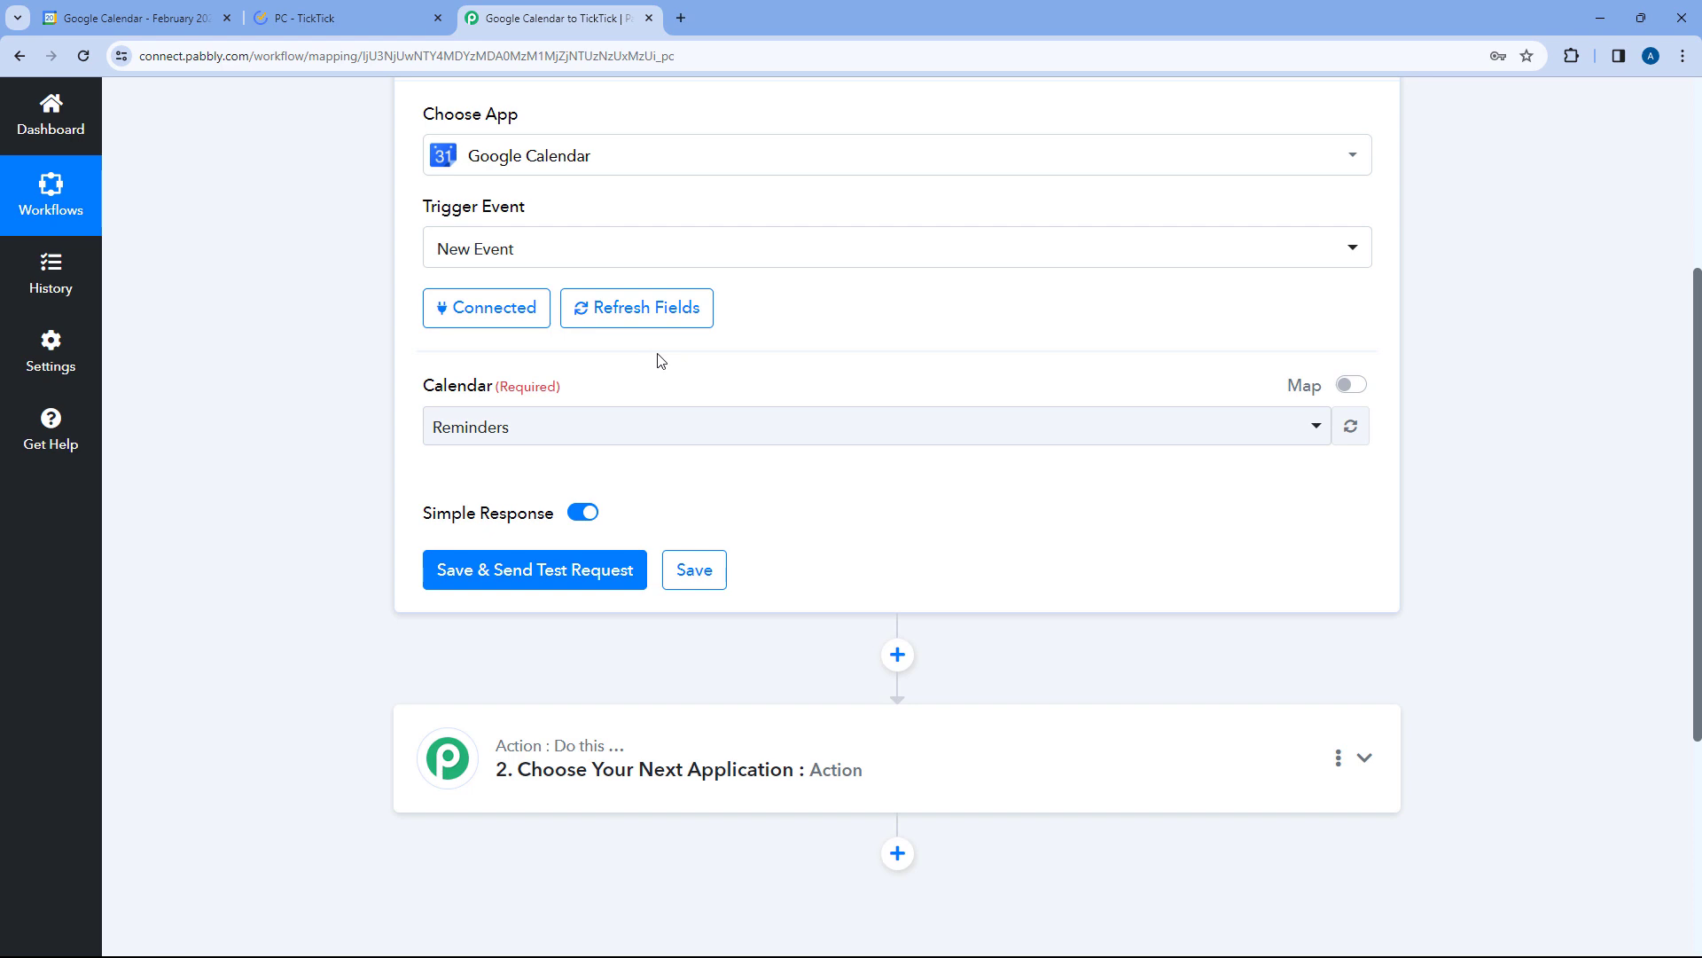
pyautogui.scroll(1, 665, 372)
pyautogui.scroll(-1, 621, 399)
pyautogui.scroll(-1, 561, 600)
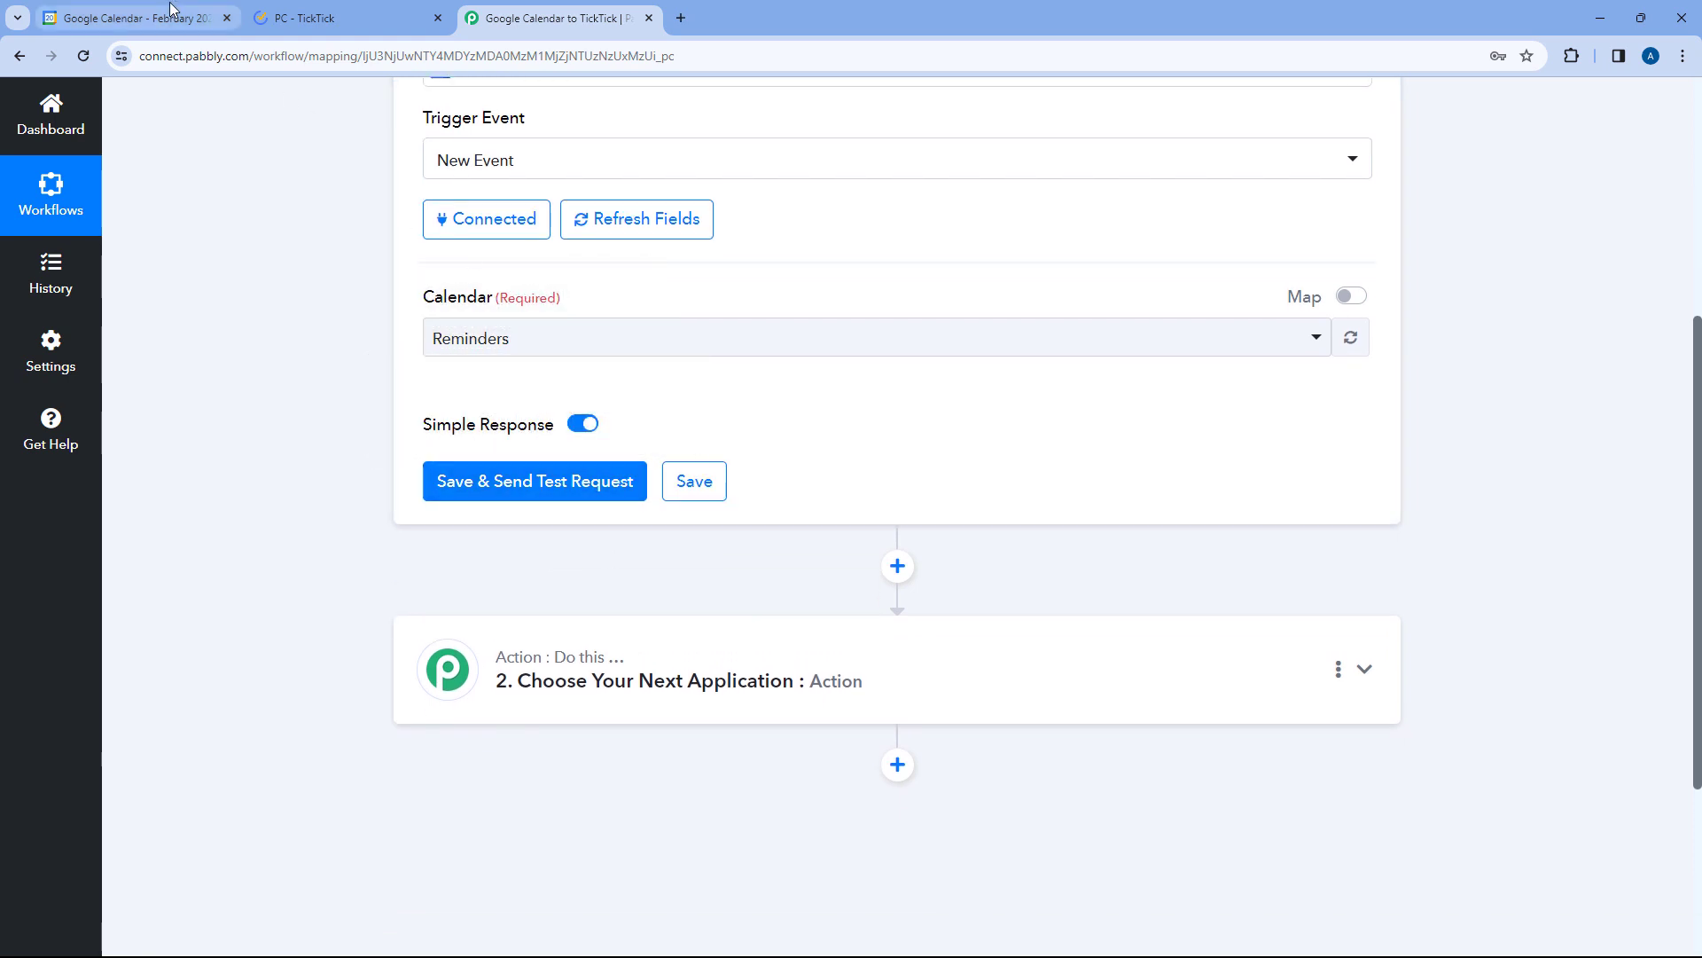
# - Switch to Google Calendar and start a new Reminders event on February 22, 2024 titled "Developers Conference"
pyautogui.click(171, 11)
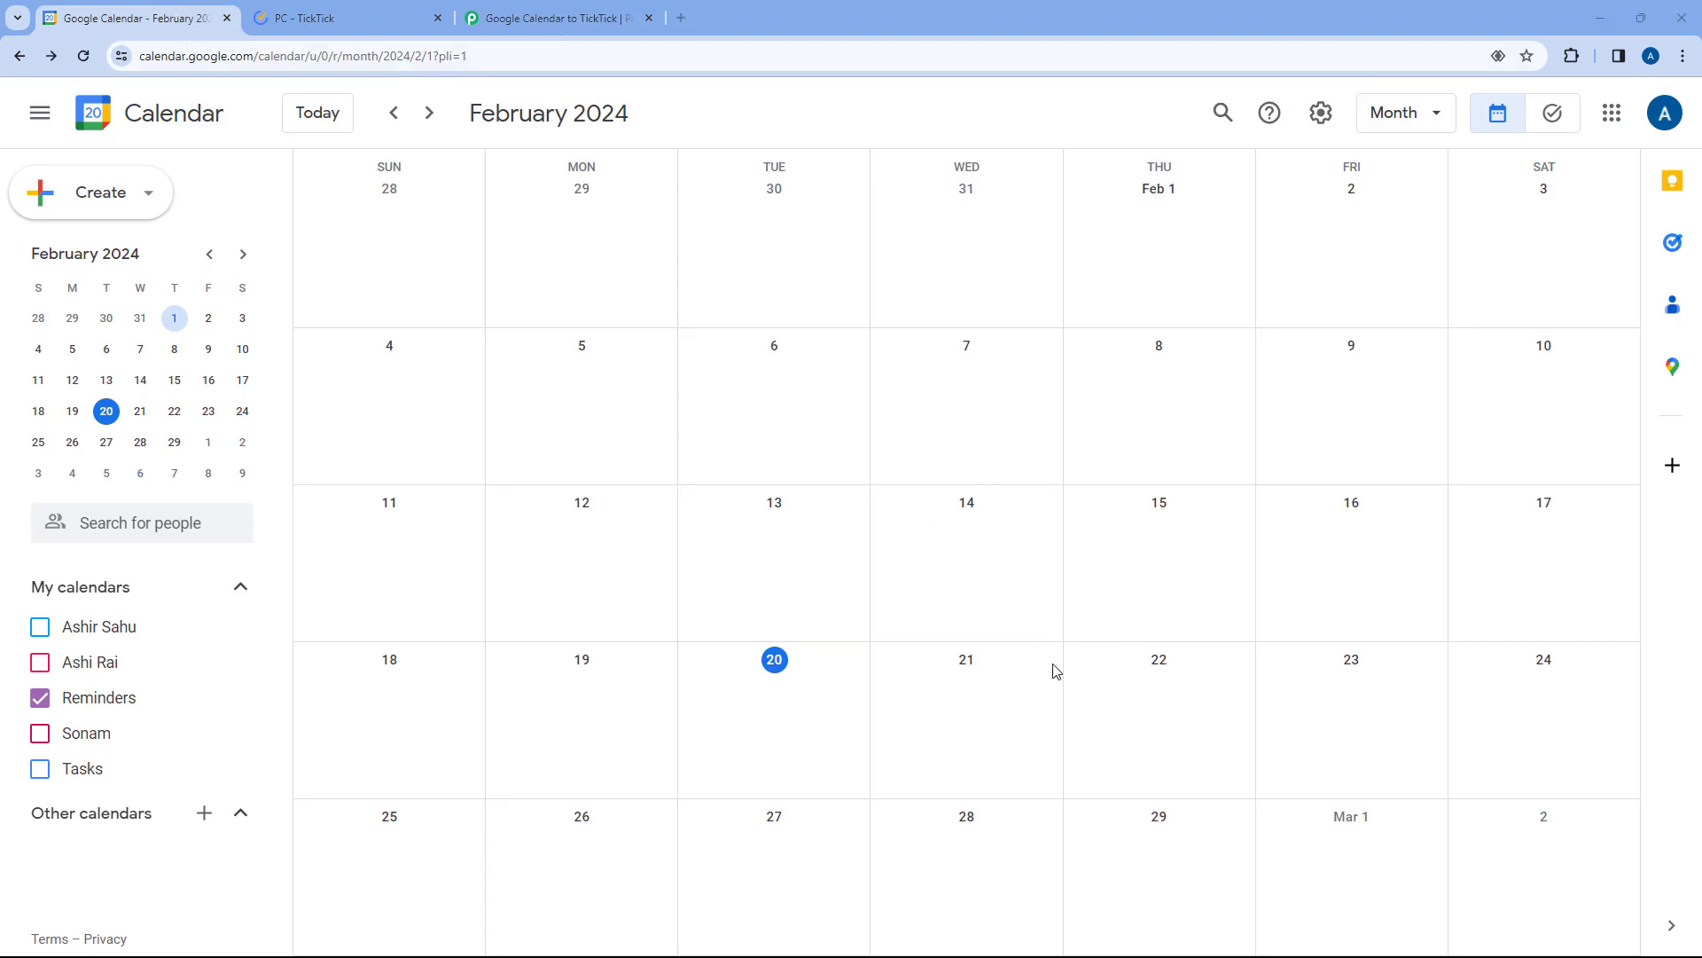
pyautogui.click(1182, 694)
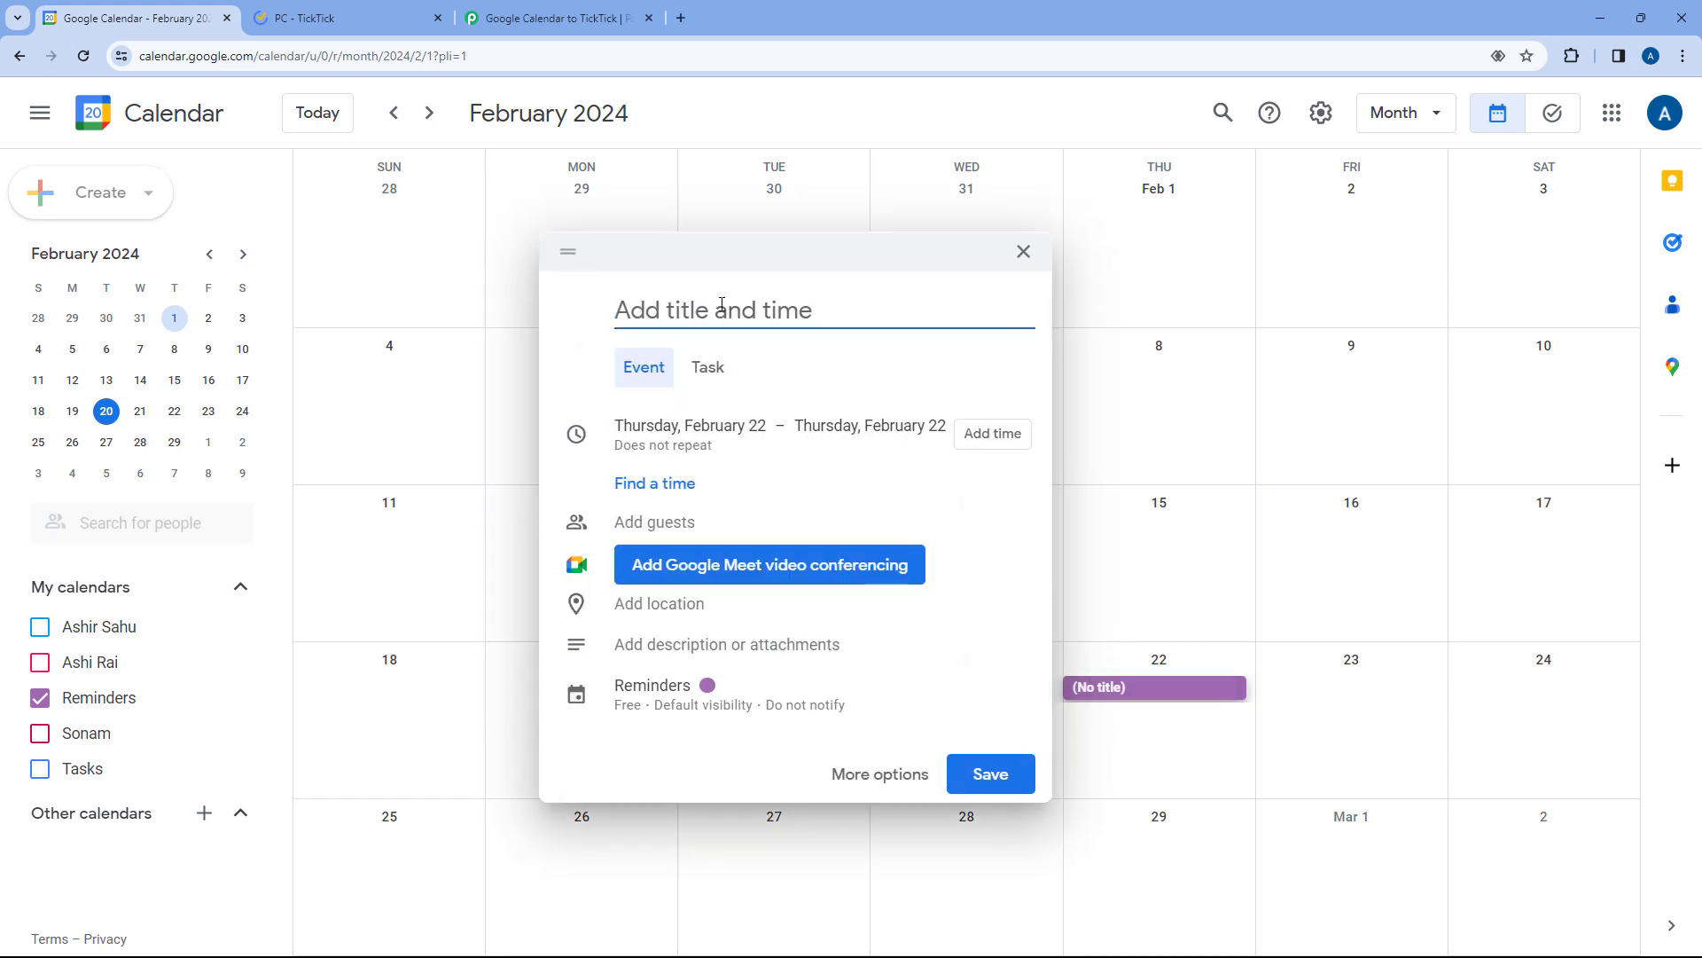
pyautogui.write('Deve')
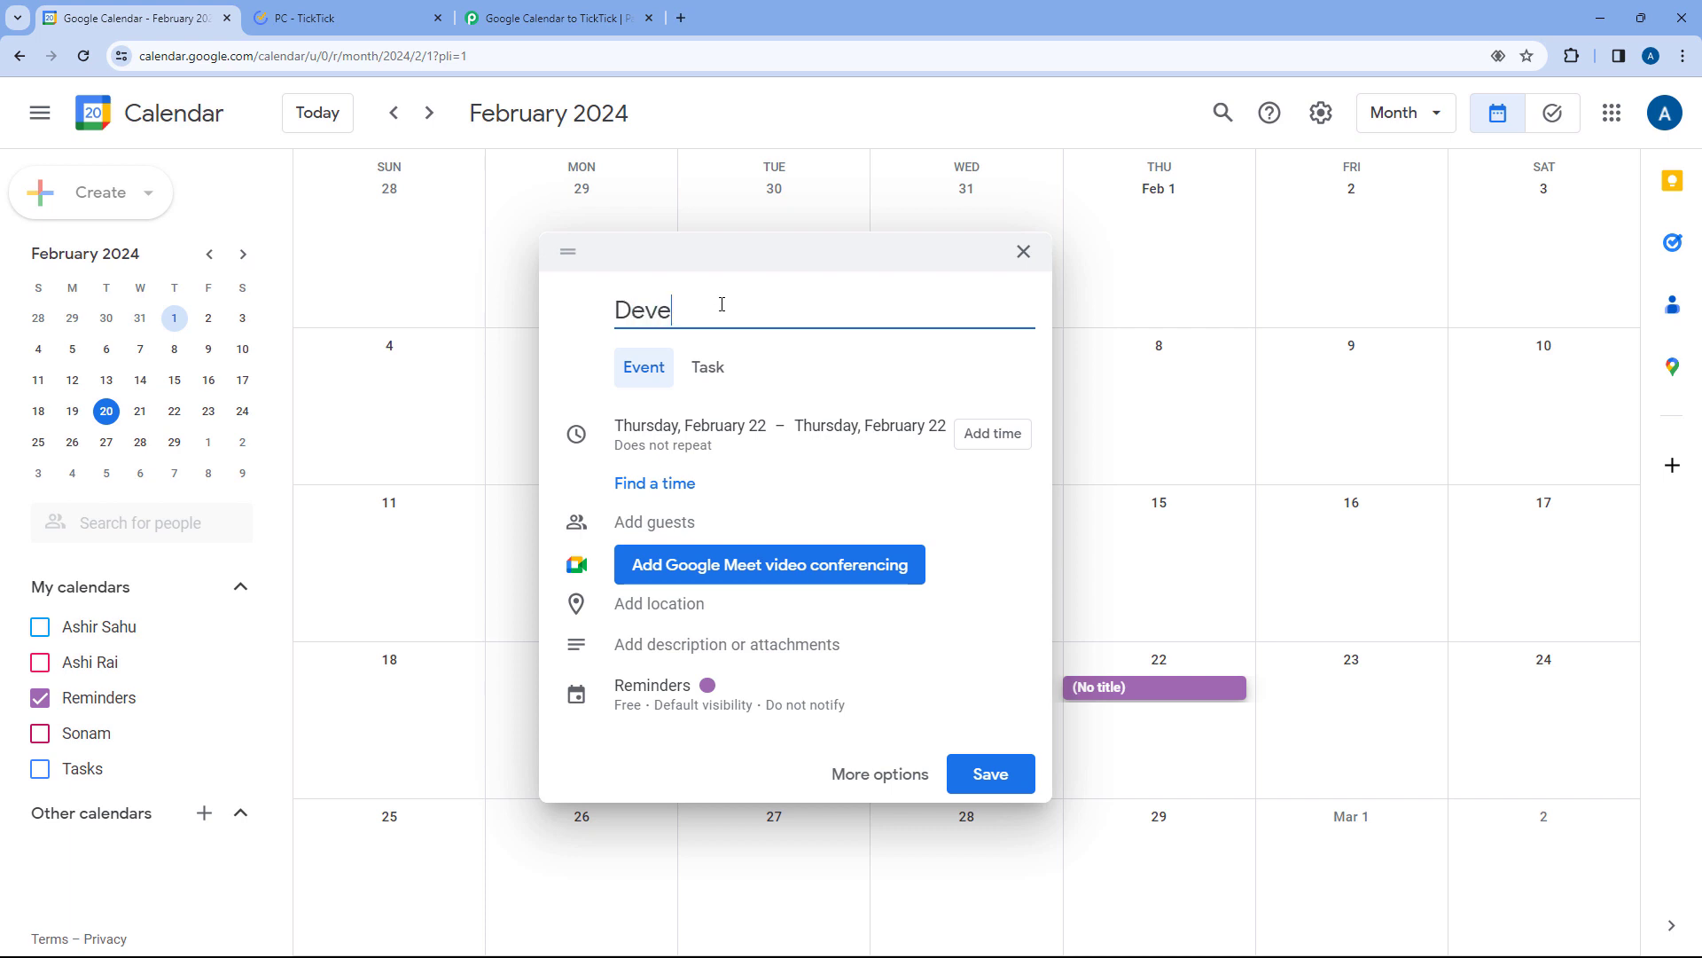
pyautogui.write('lopers')
pyautogui.write('Conference')
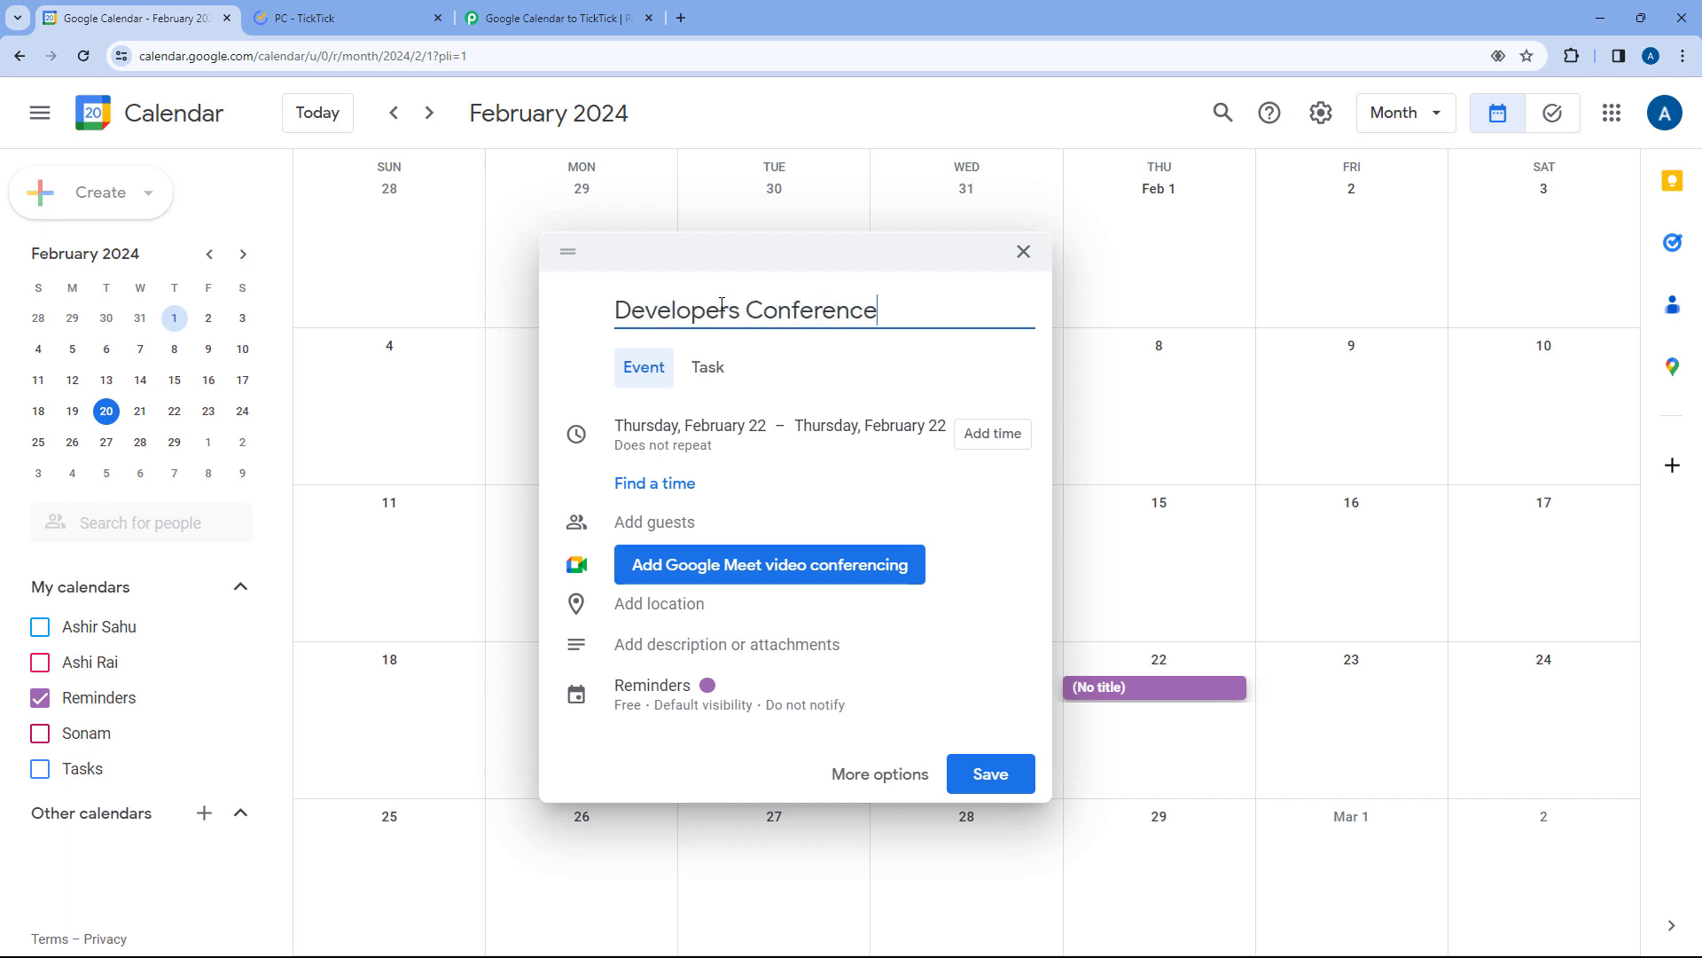
# - Give the Developers Conference event a start time of 3:00pm and an end time of 6:00pm
pyautogui.click(960, 432)
pyautogui.click(809, 425)
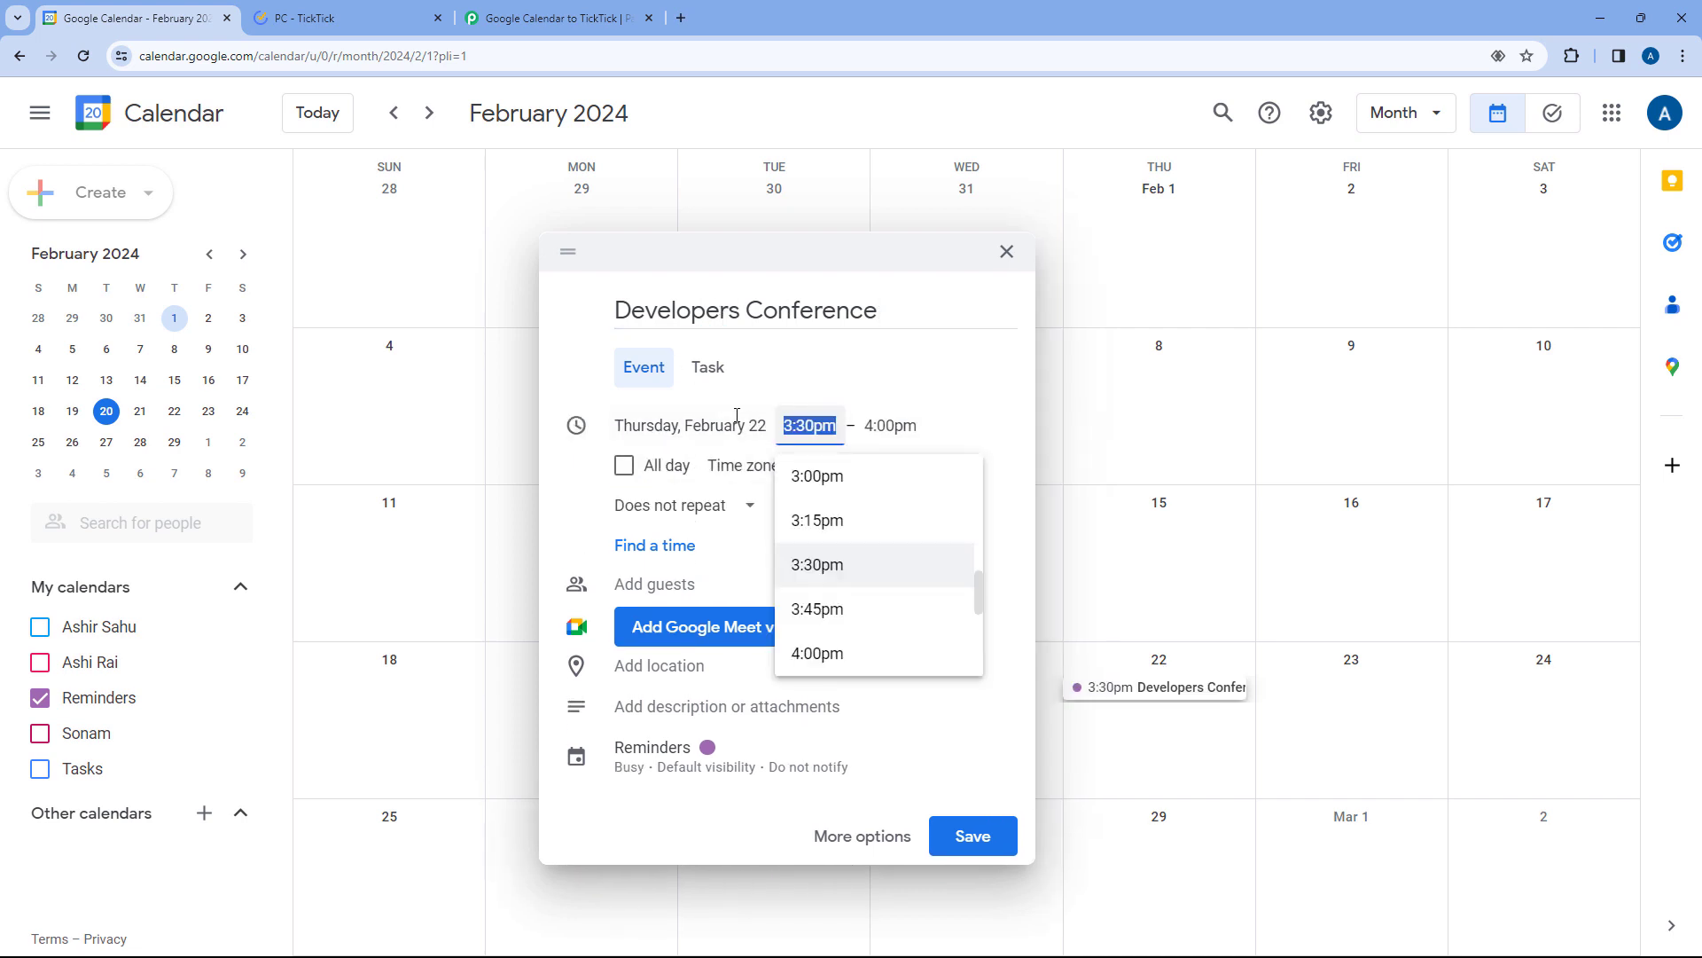
pyautogui.click(843, 477)
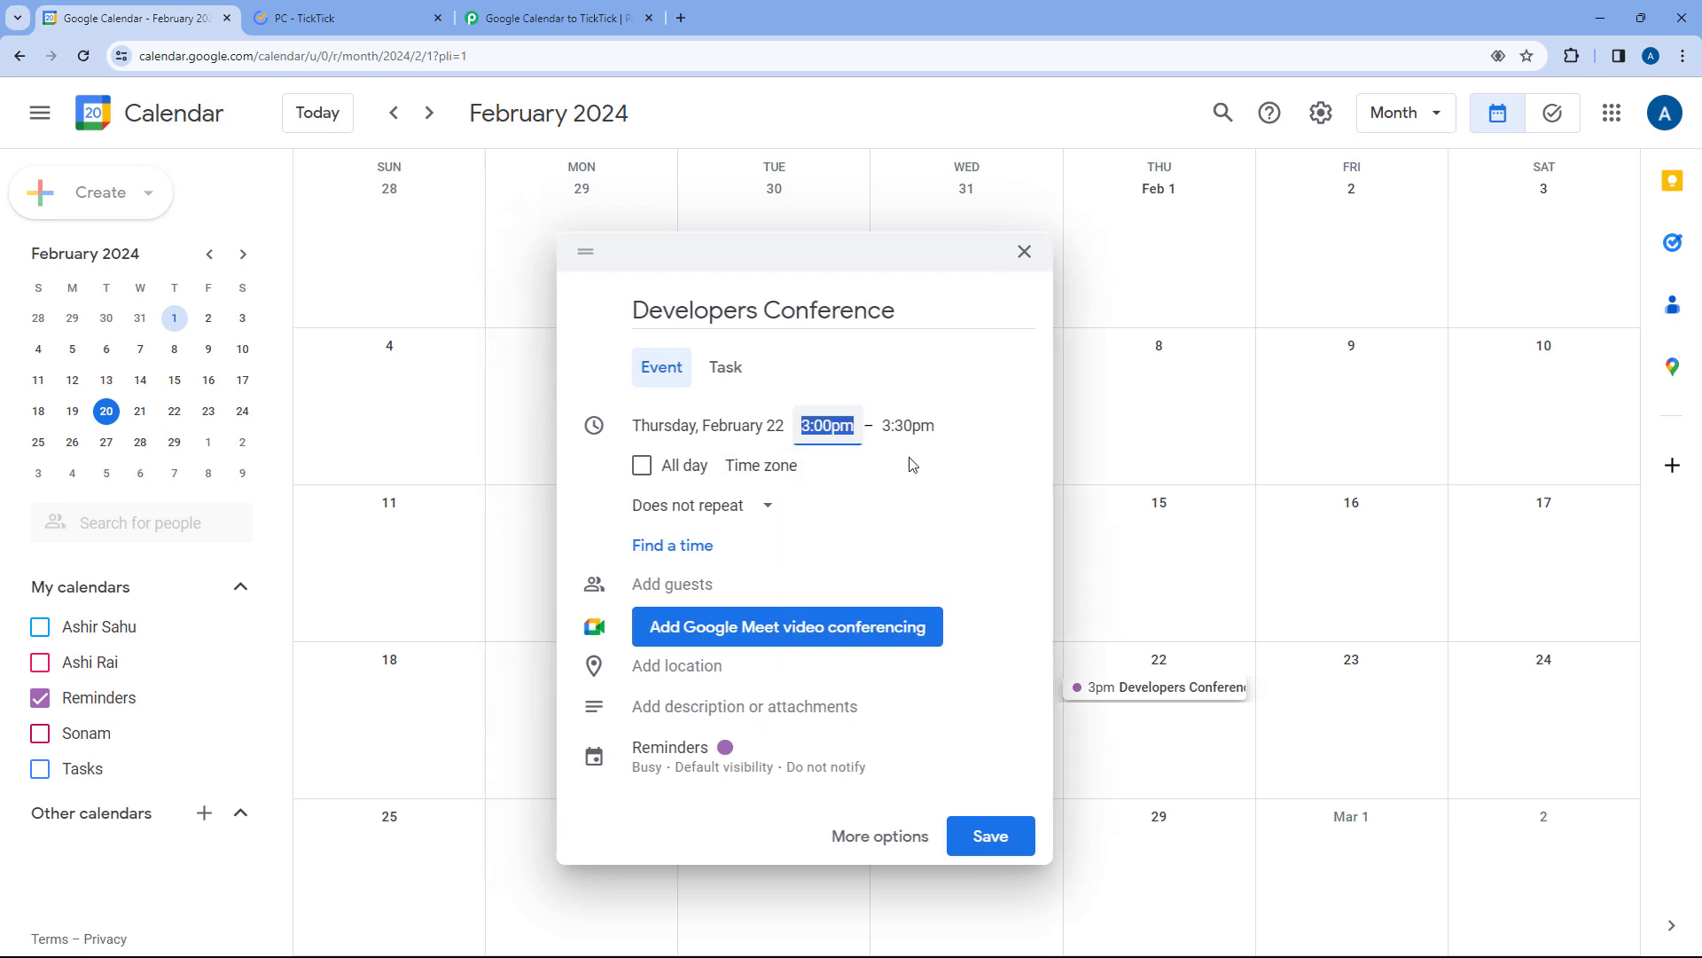
pyautogui.click(918, 426)
pyautogui.scroll(-3, 938, 523)
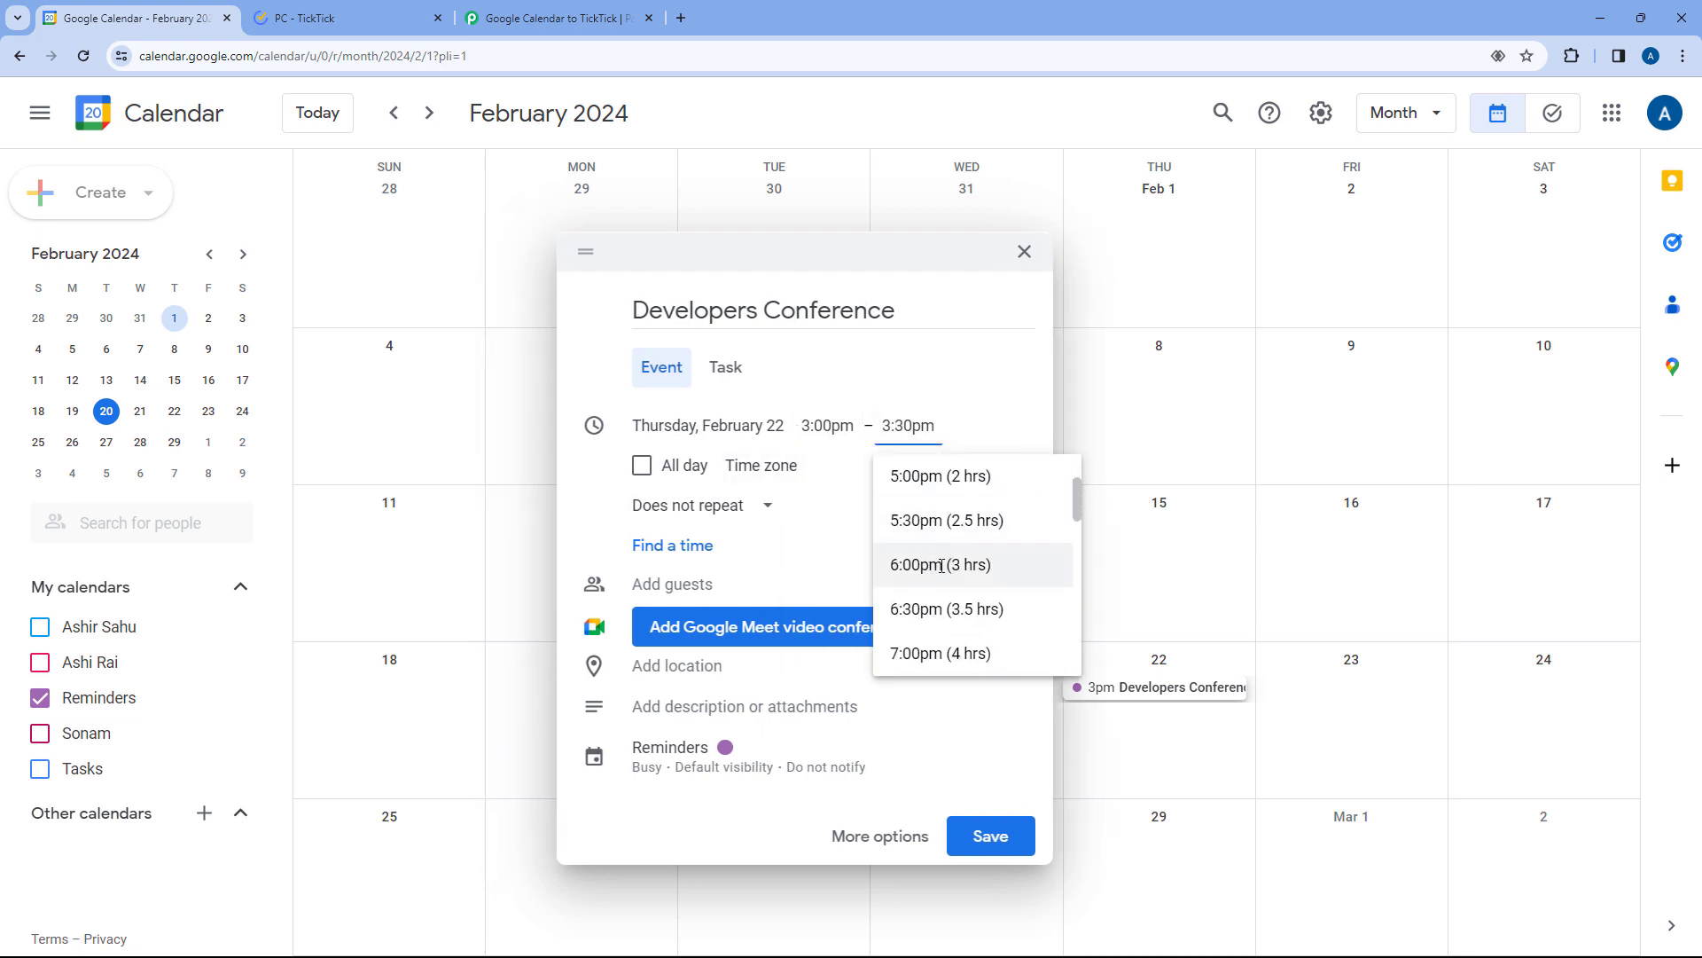
pyautogui.click(945, 563)
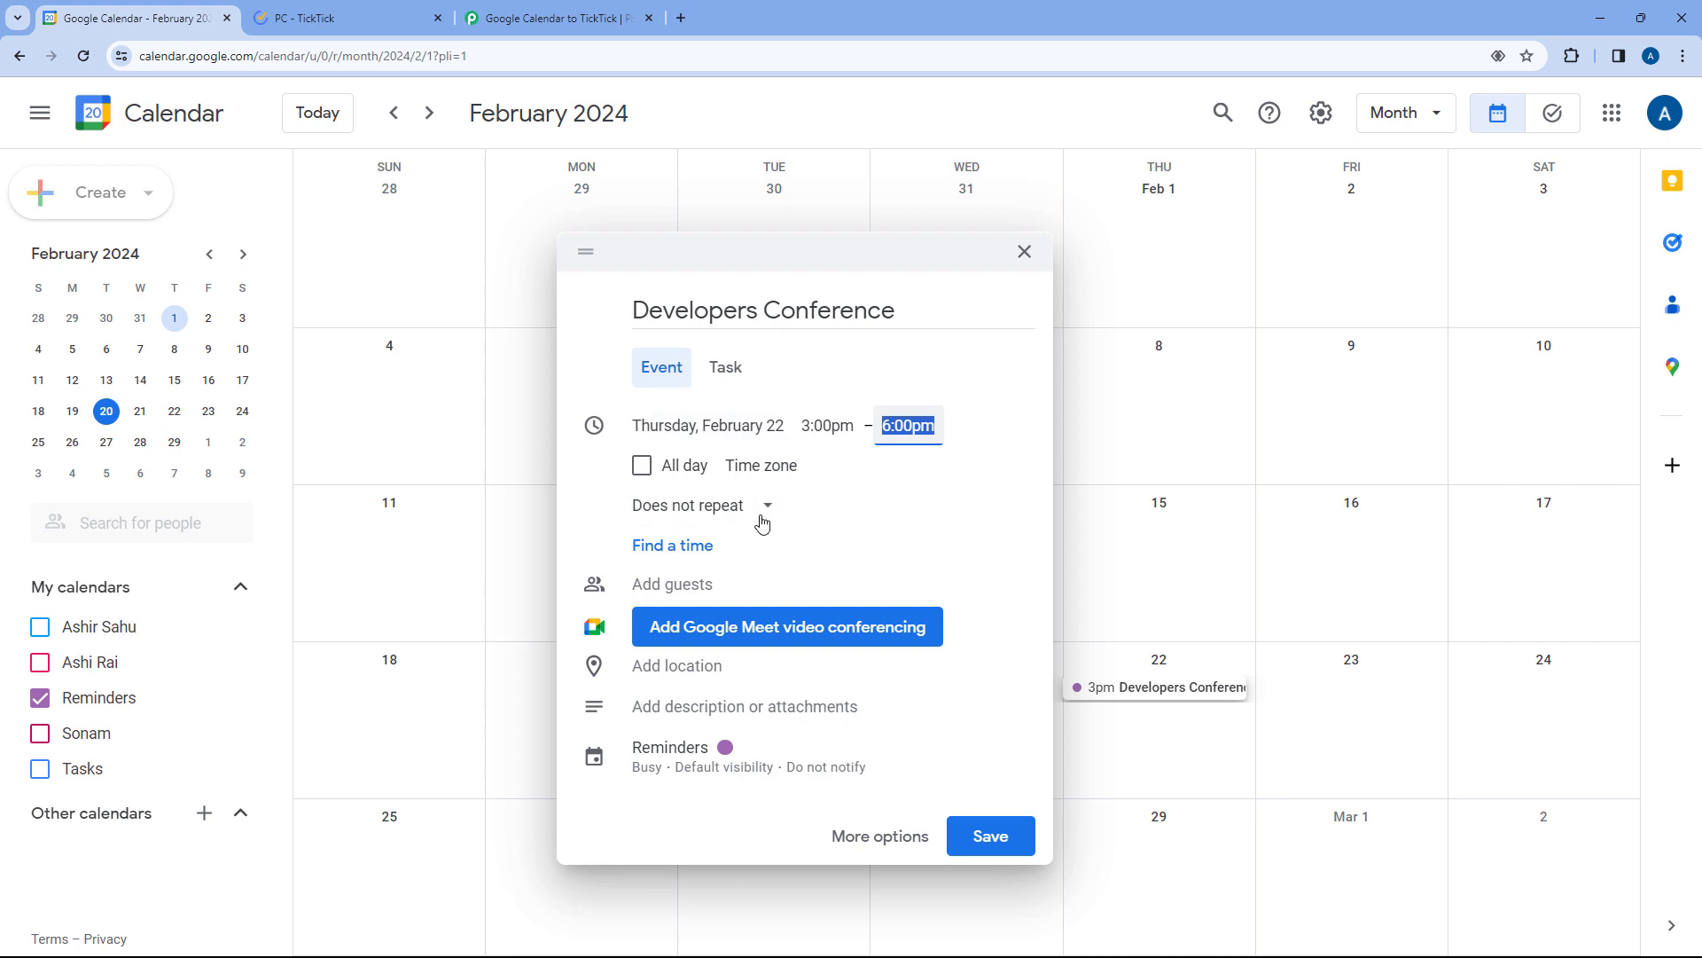
# - Add the demo guest's e-mail to the event and enter the description "We are having our annual developers conference."
pyautogui.click(706, 581)
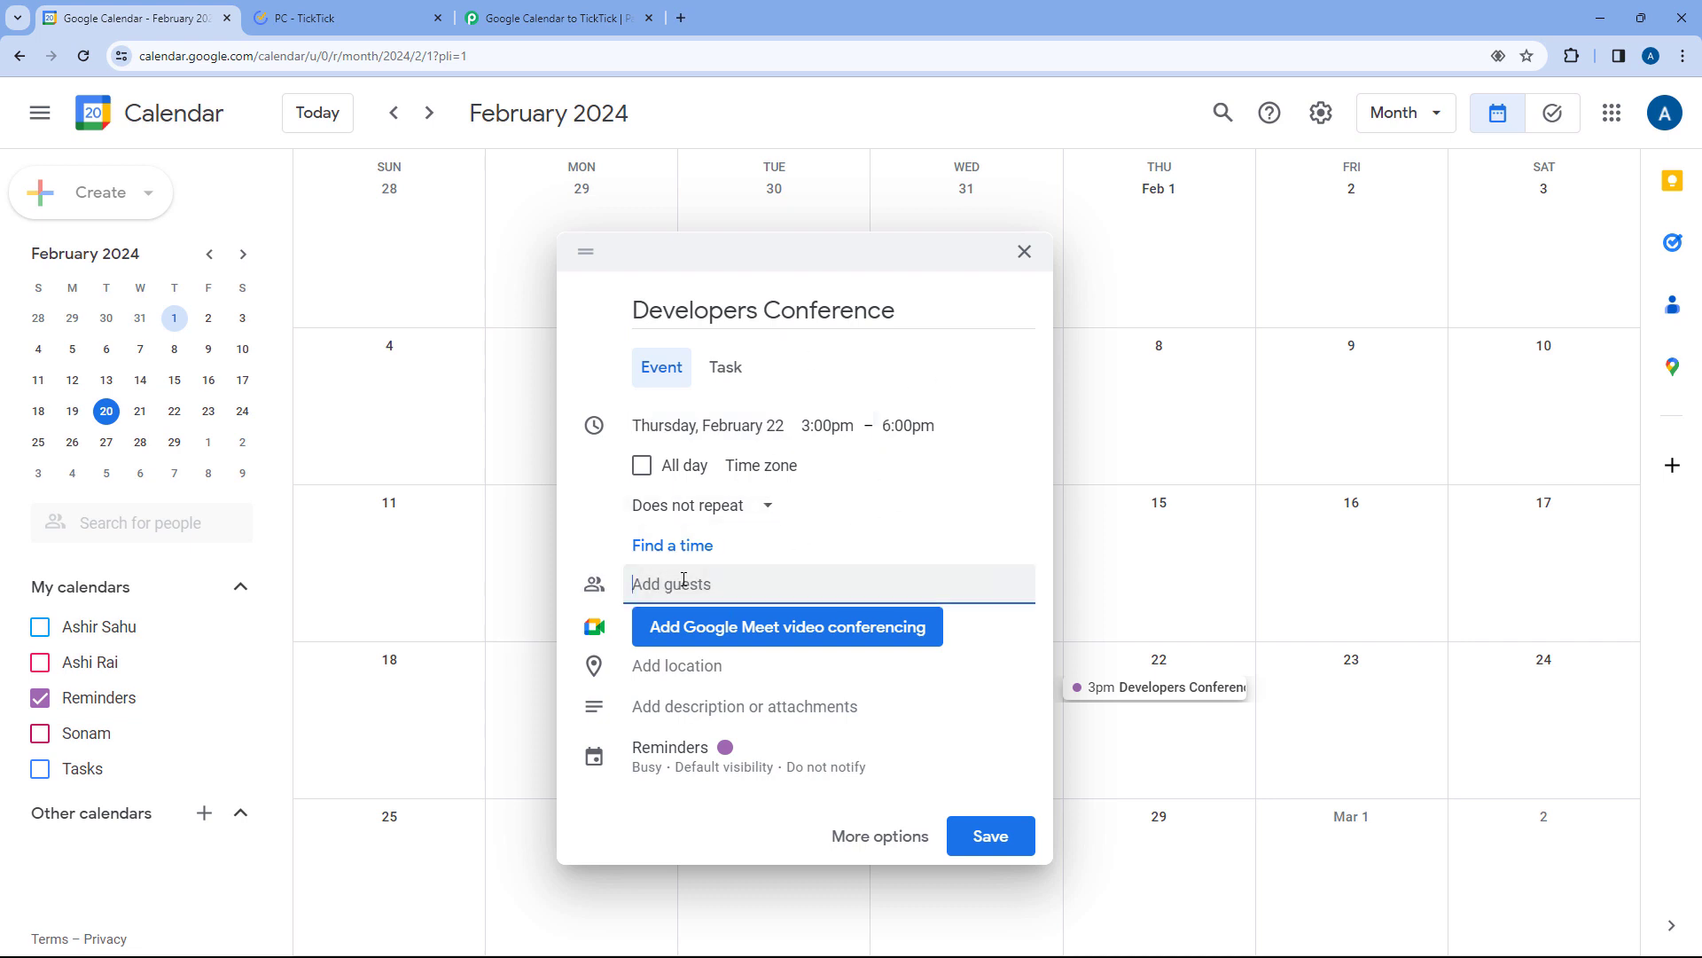
pyautogui.write('de')
pyautogui.click(723, 631)
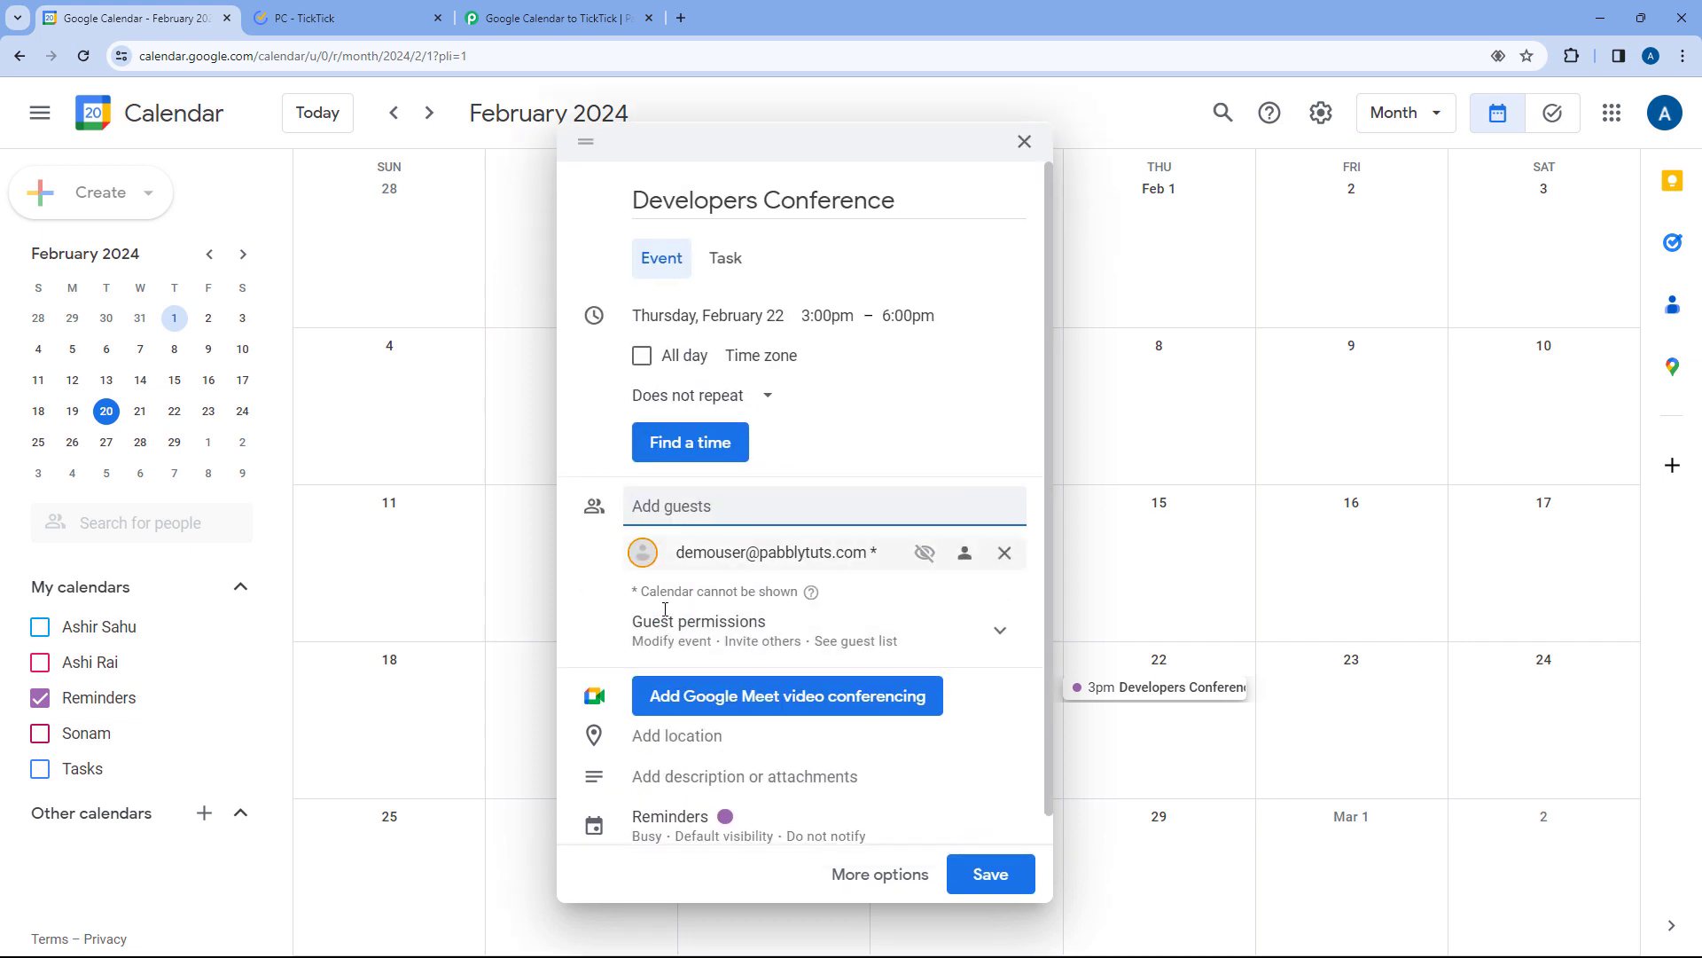
pyautogui.scroll(-1, 663, 647)
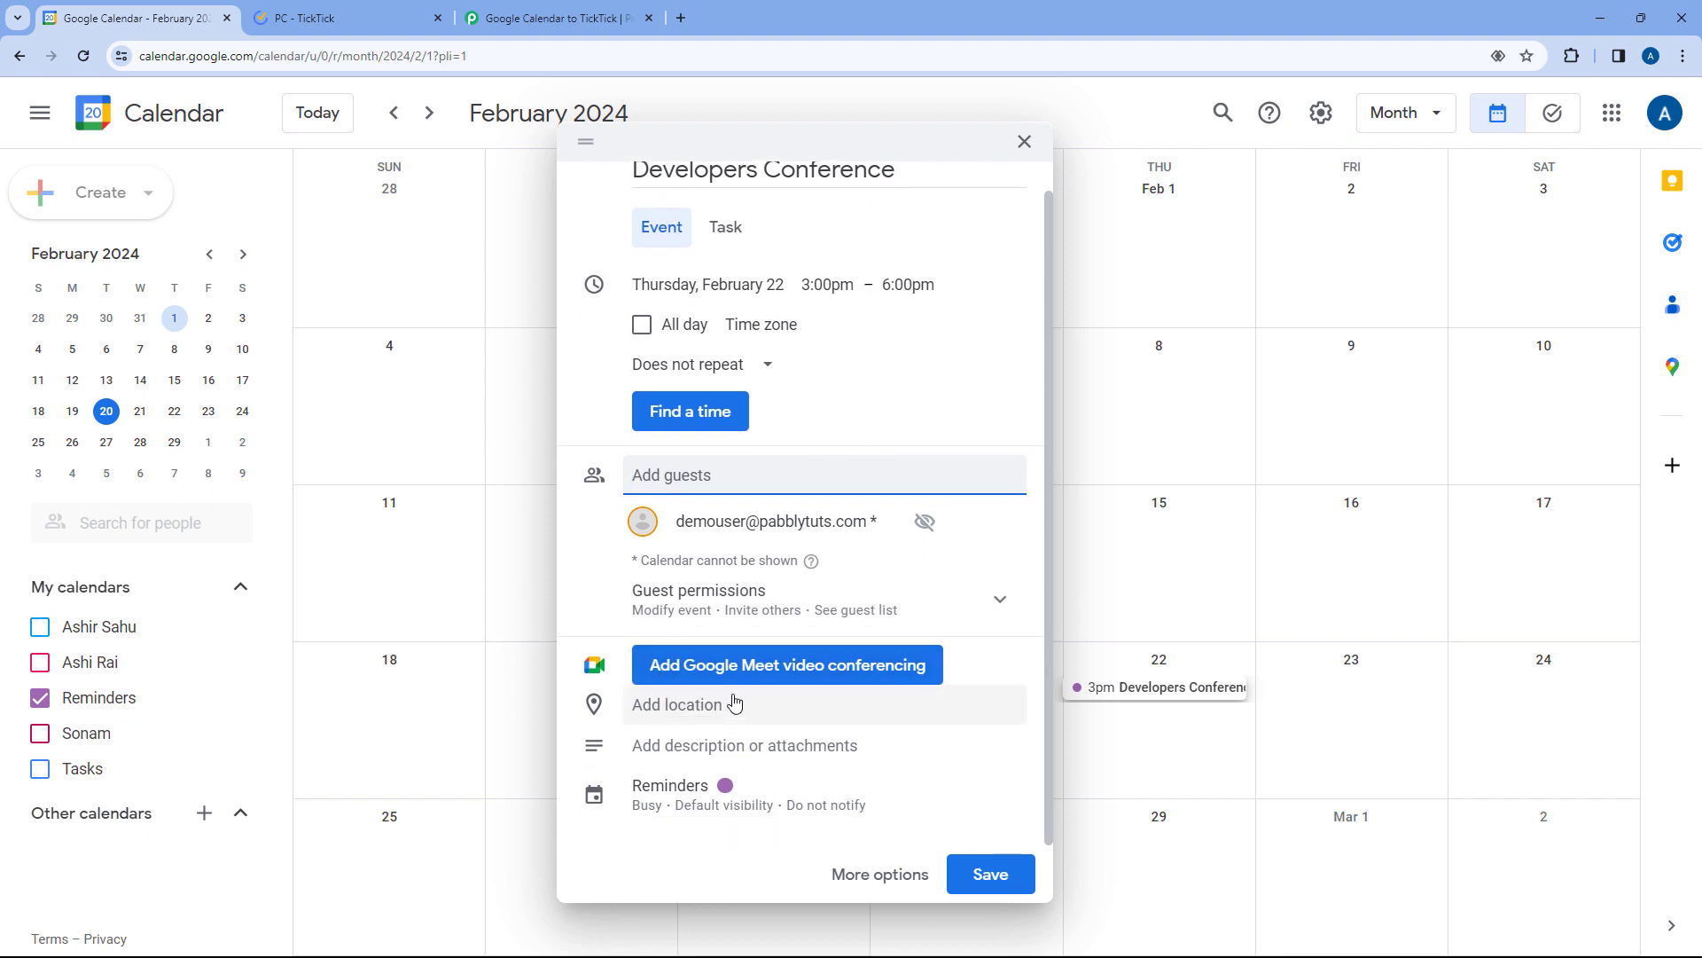
pyautogui.click(705, 746)
pyautogui.write('We')
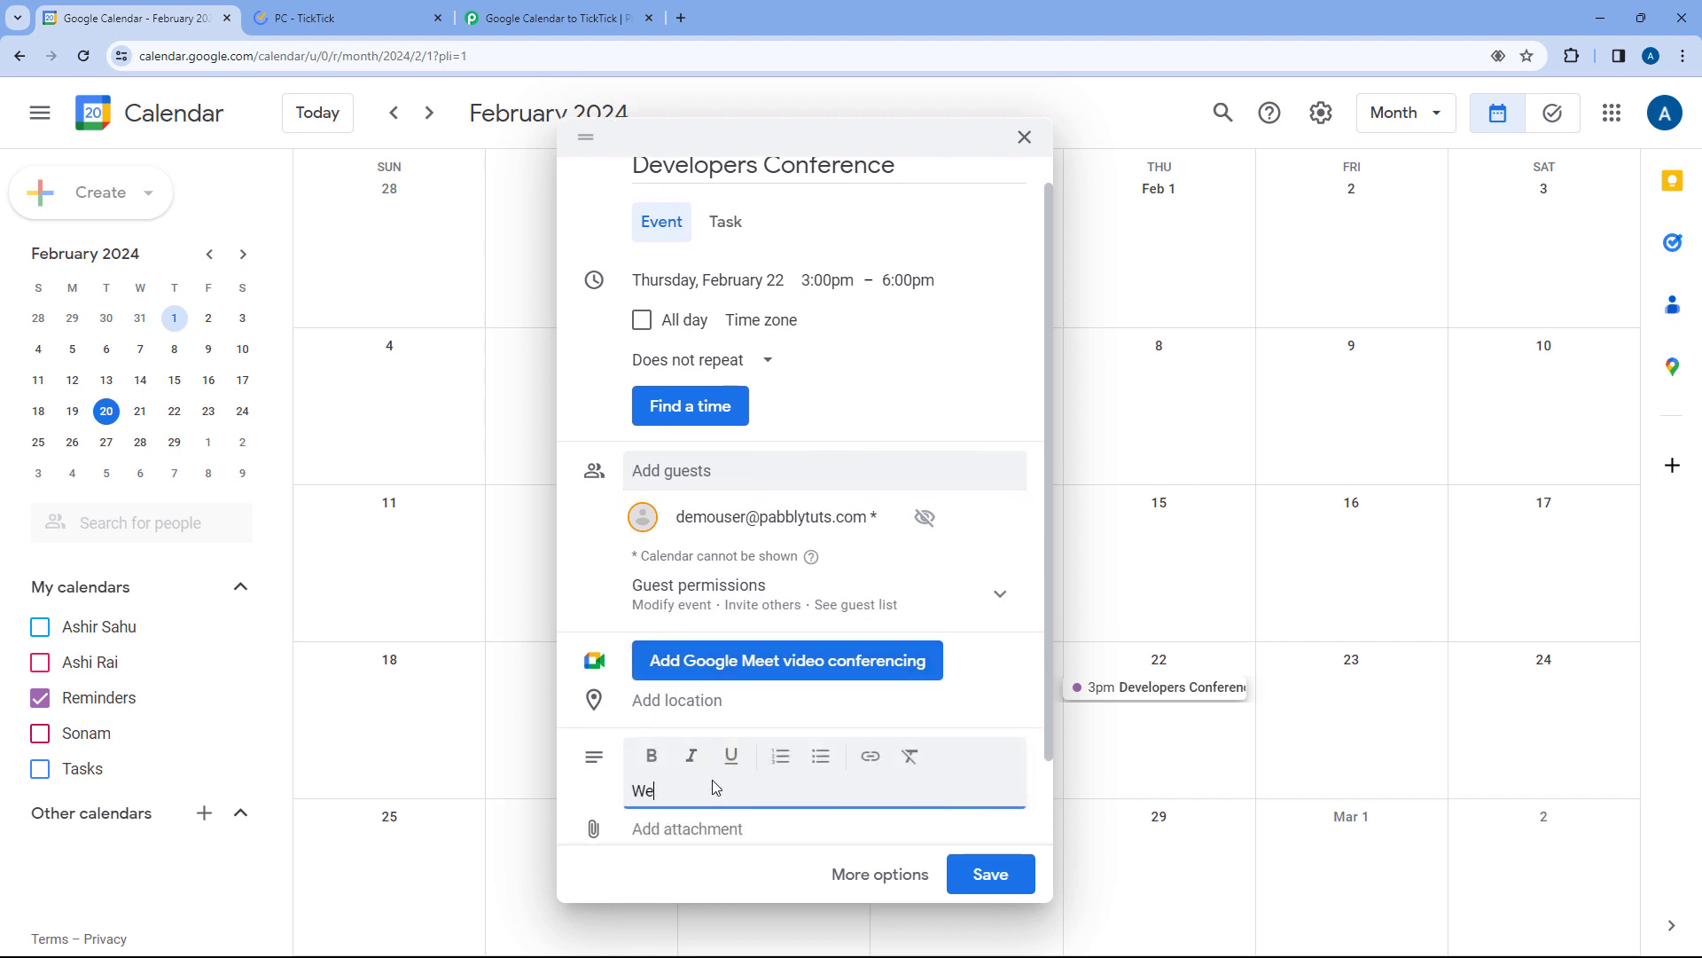
pyautogui.write(' are having our annual developers conference.')
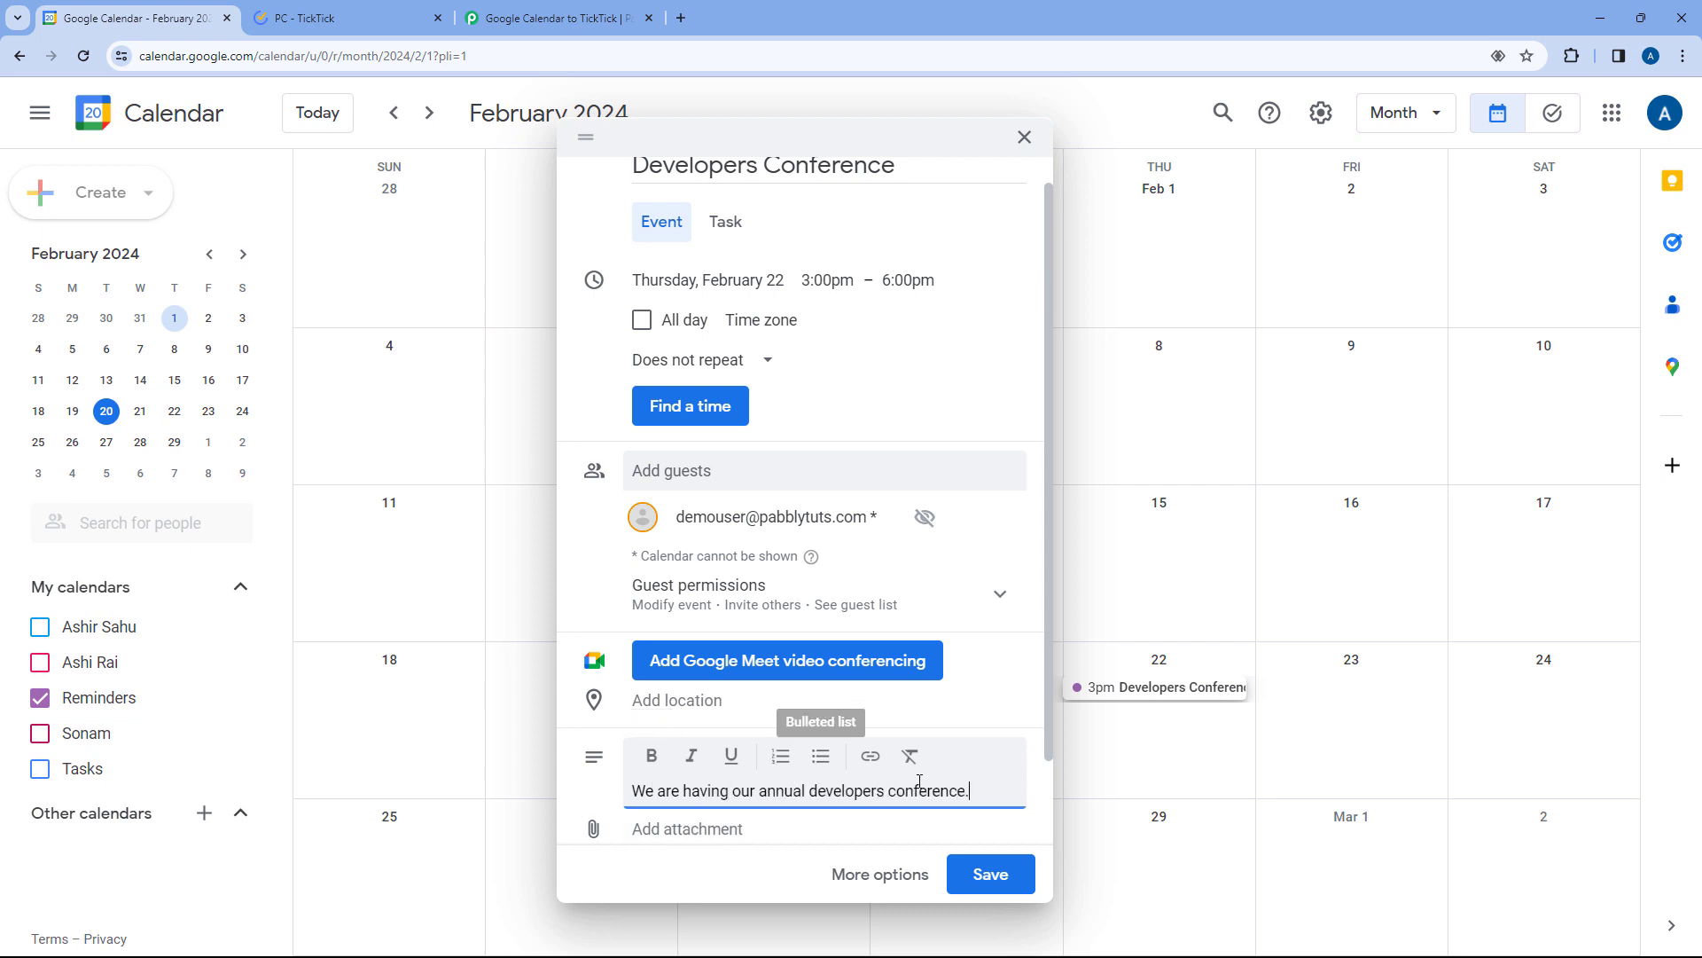
# - Review the event's details and save it without sending invitation emails to the guest
pyautogui.scroll(1, 958, 440)
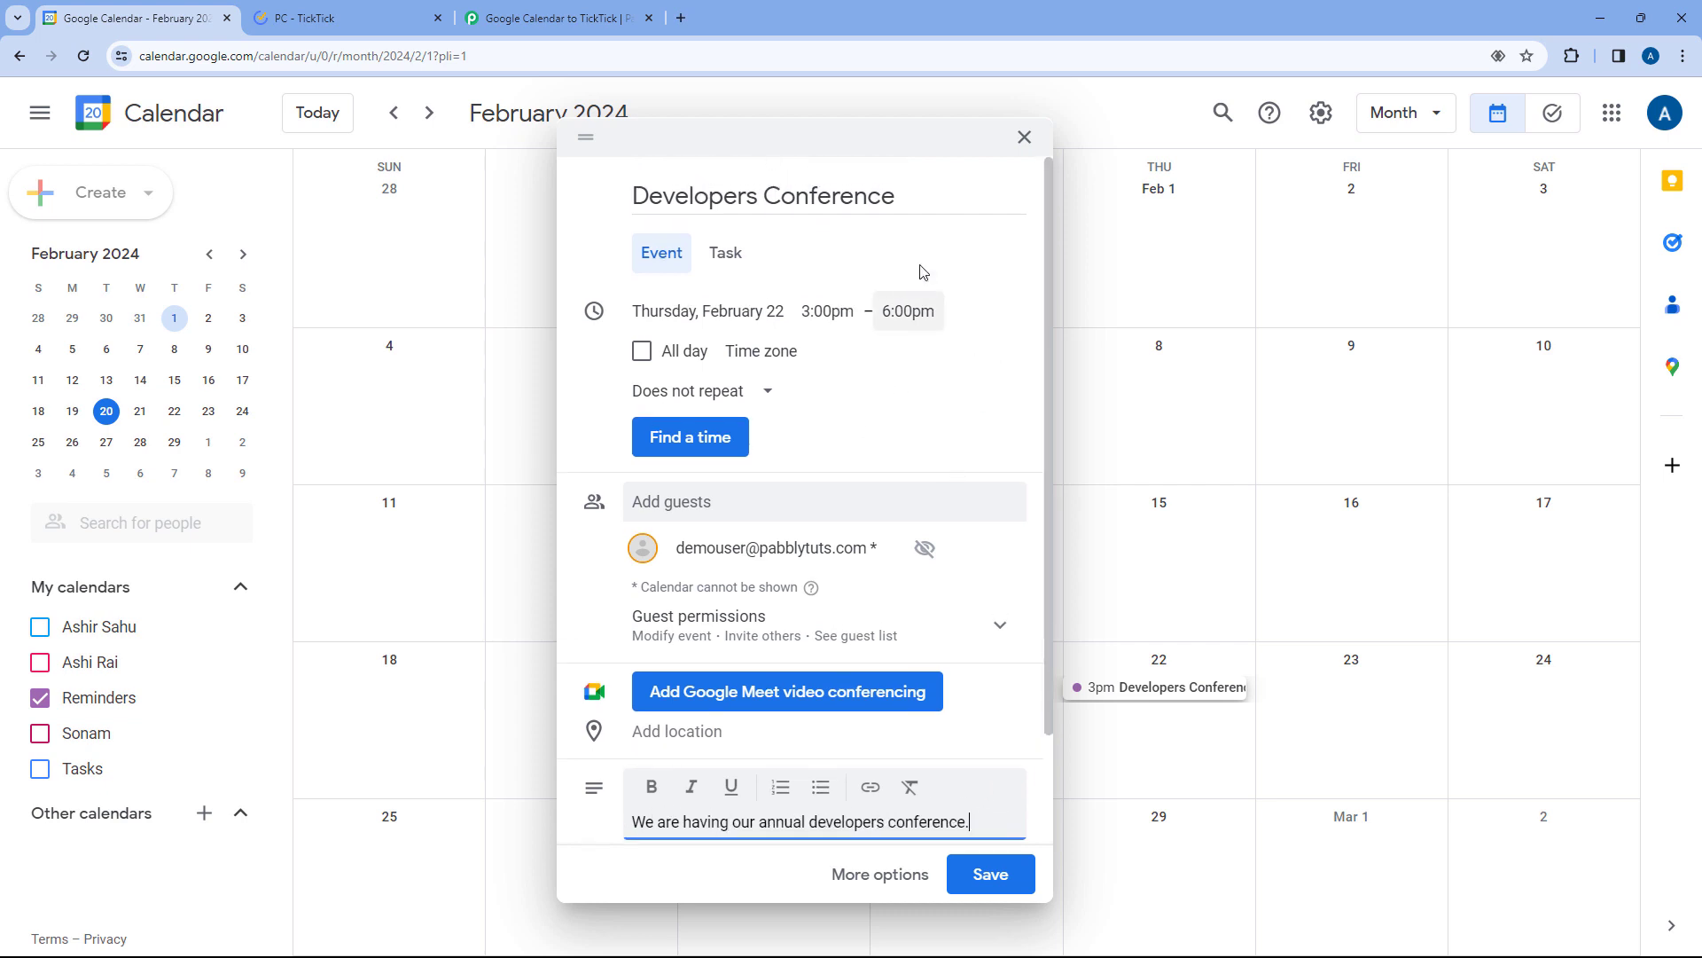
pyautogui.scroll(-1, 931, 437)
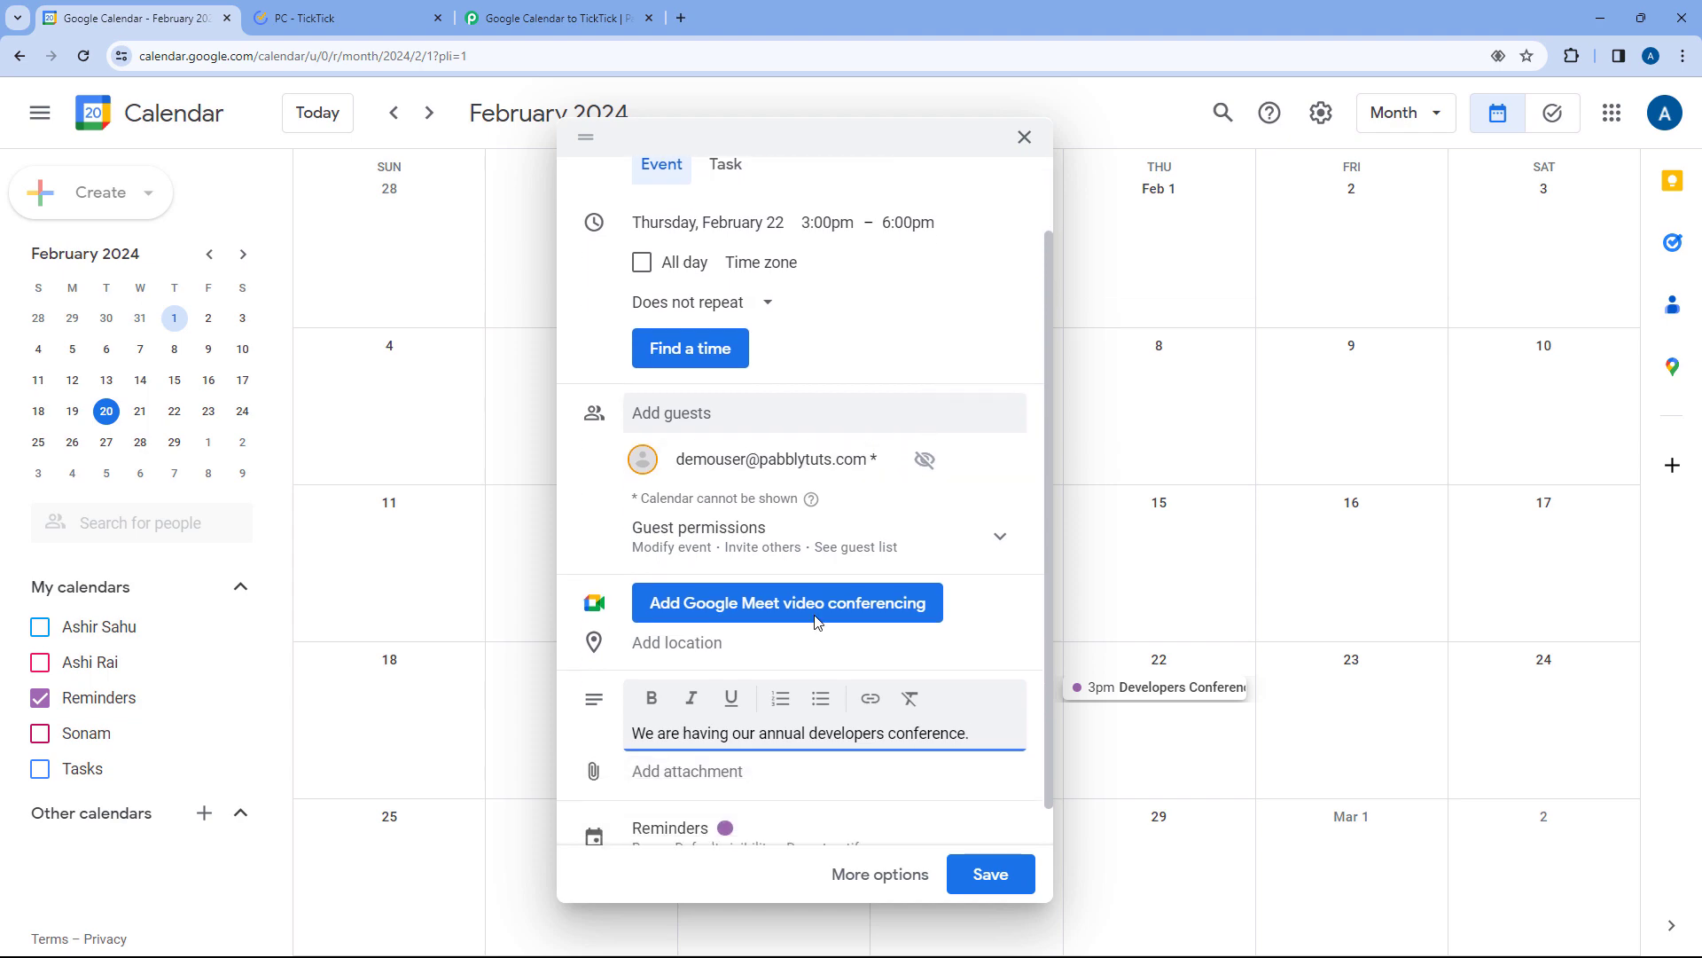
pyautogui.click(990, 874)
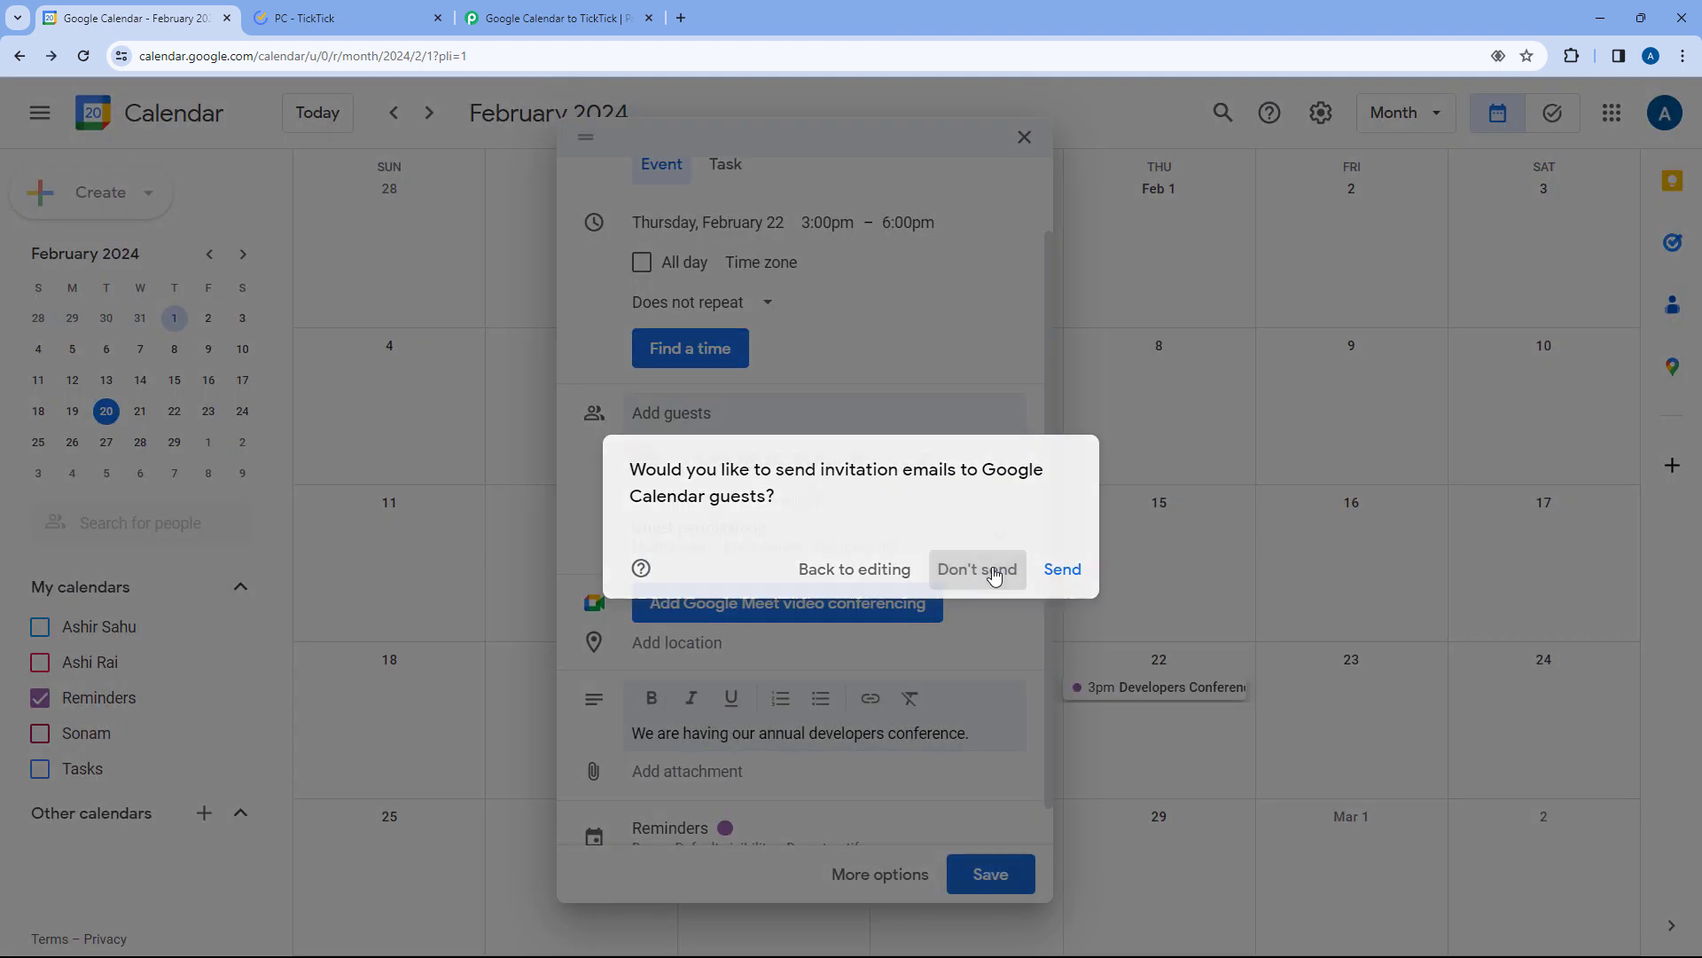
pyautogui.click(993, 569)
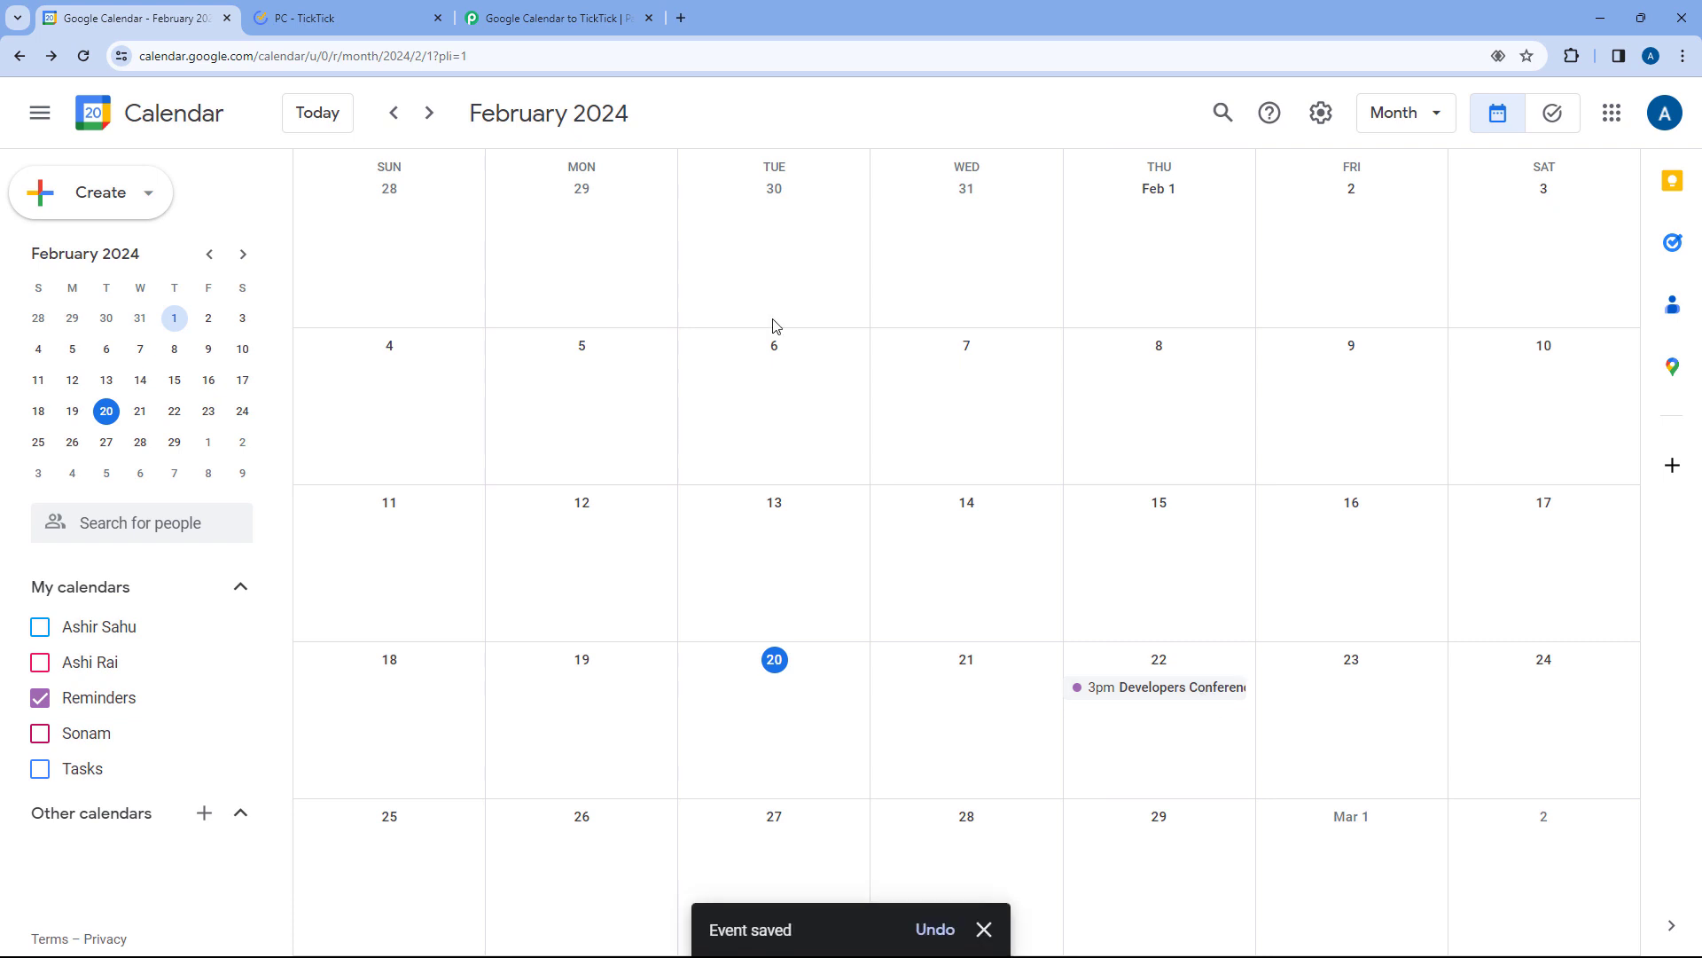
# - Switch back to Pabbly Connect, then save the Google Calendar trigger and send a test request
pyautogui.click(563, 17)
pyautogui.scroll(-2, 354, 390)
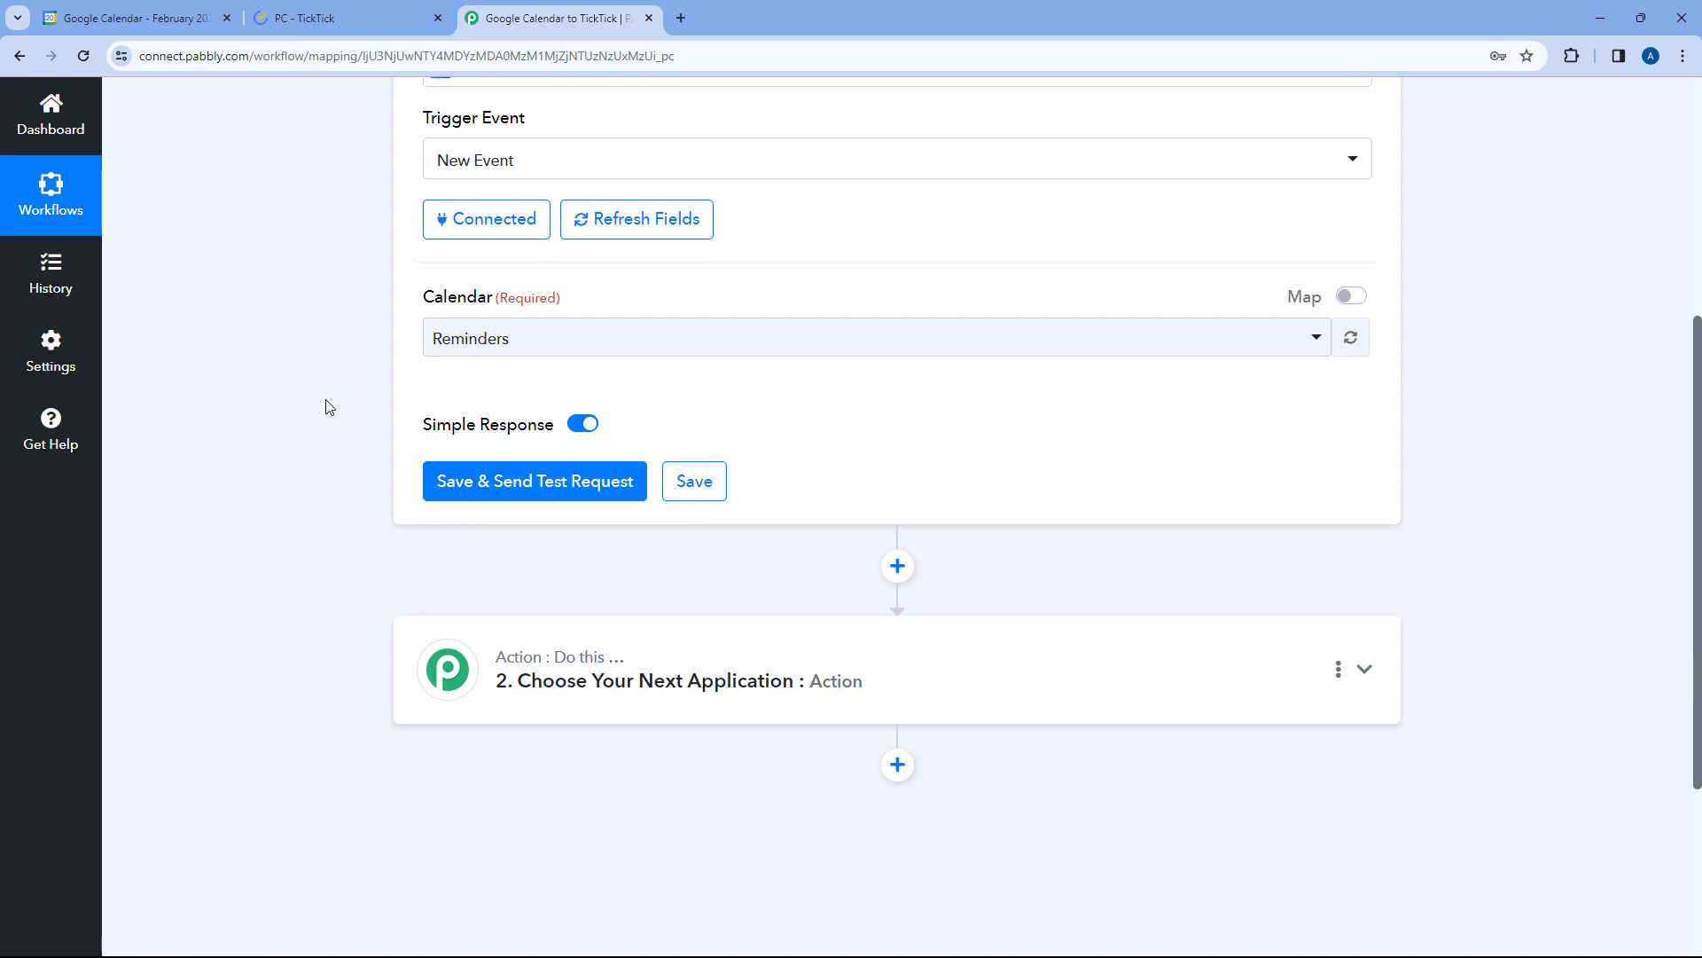
pyautogui.click(487, 398)
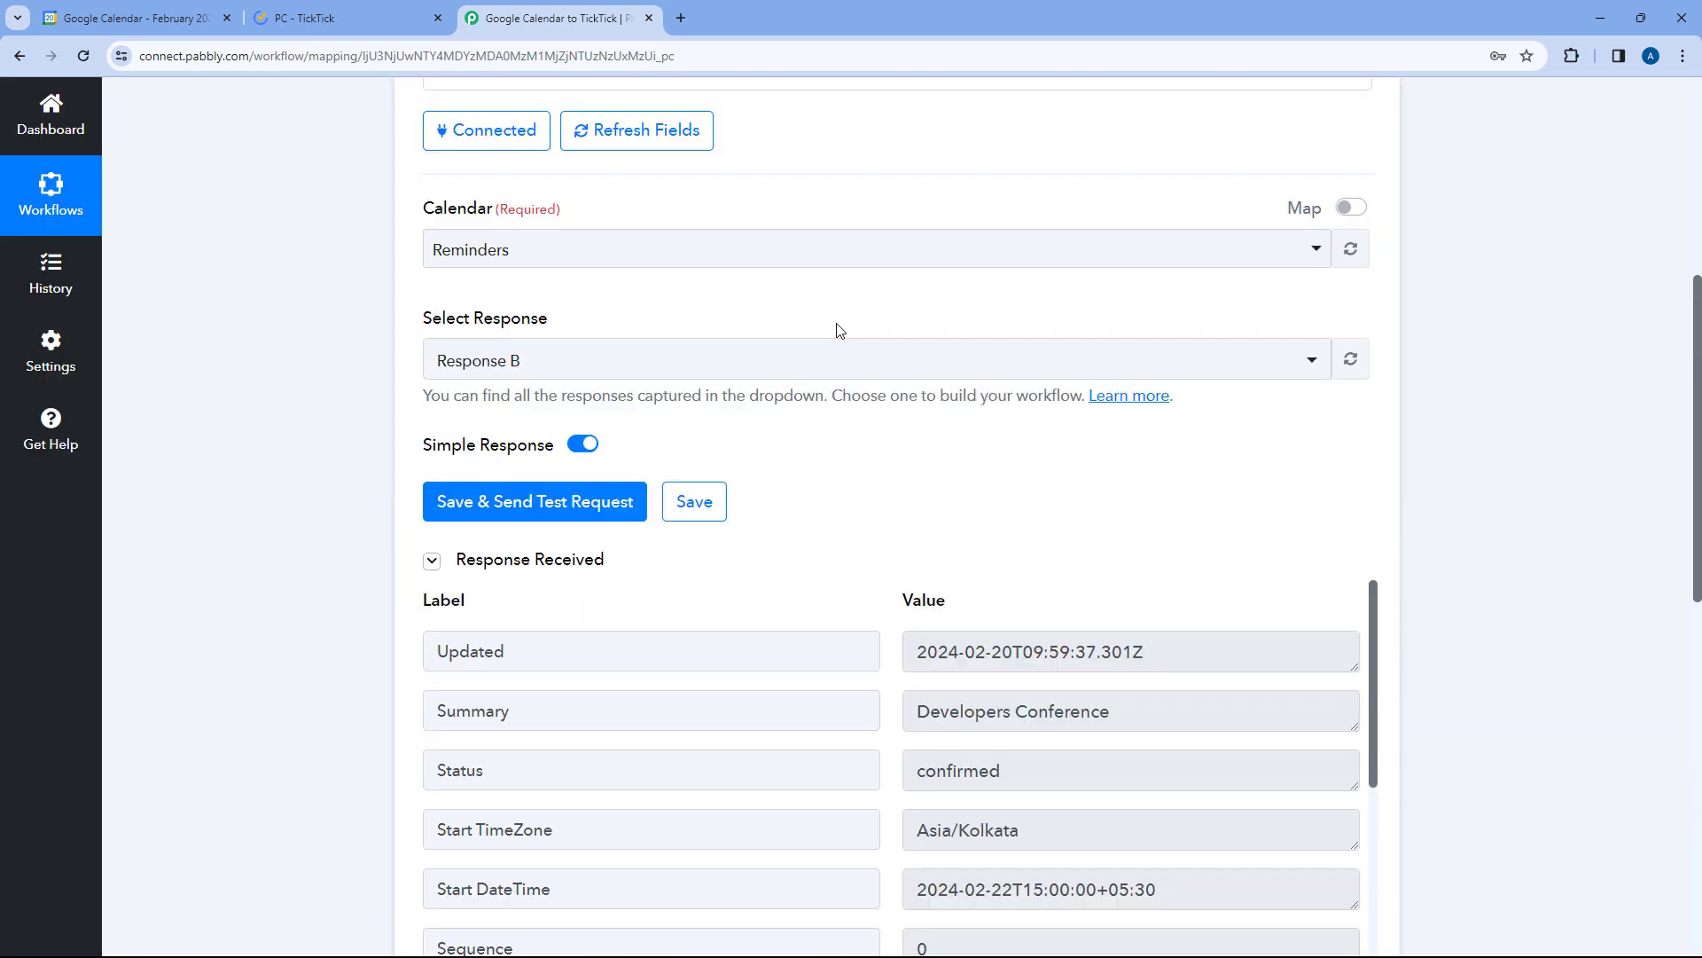
# - Examine the trigger's received response against the calendar event, checking the Summary and Start DateTime values
pyautogui.scroll(-2, 859, 420)
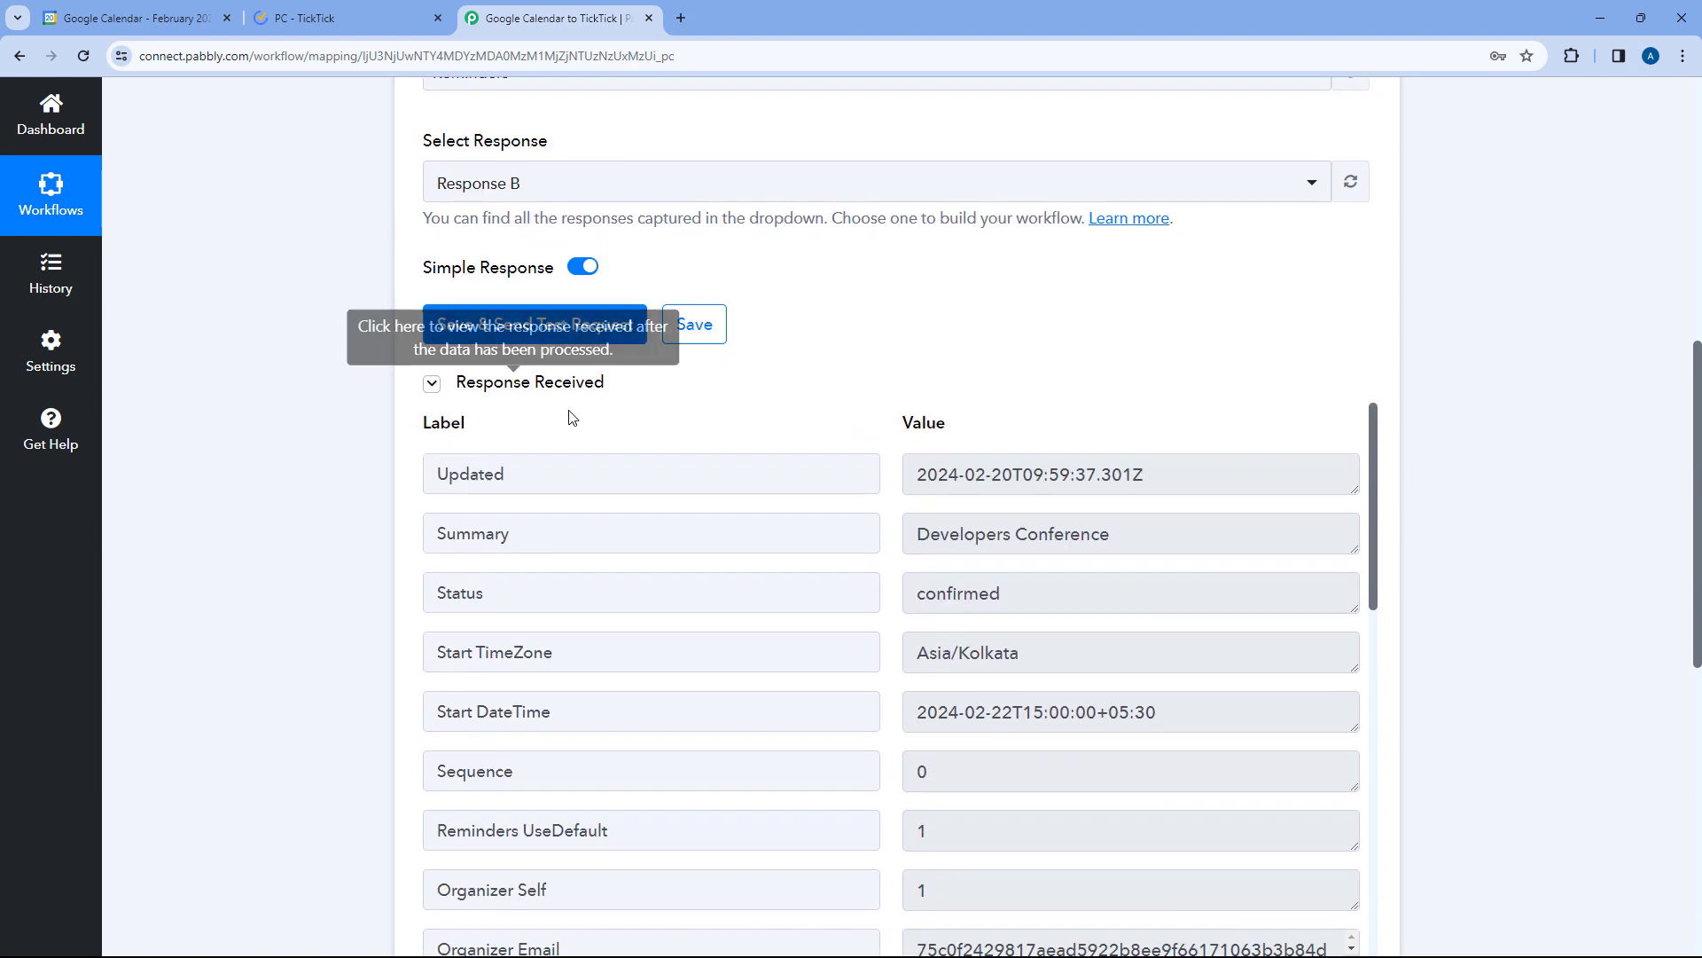
pyautogui.scroll(-1, 780, 365)
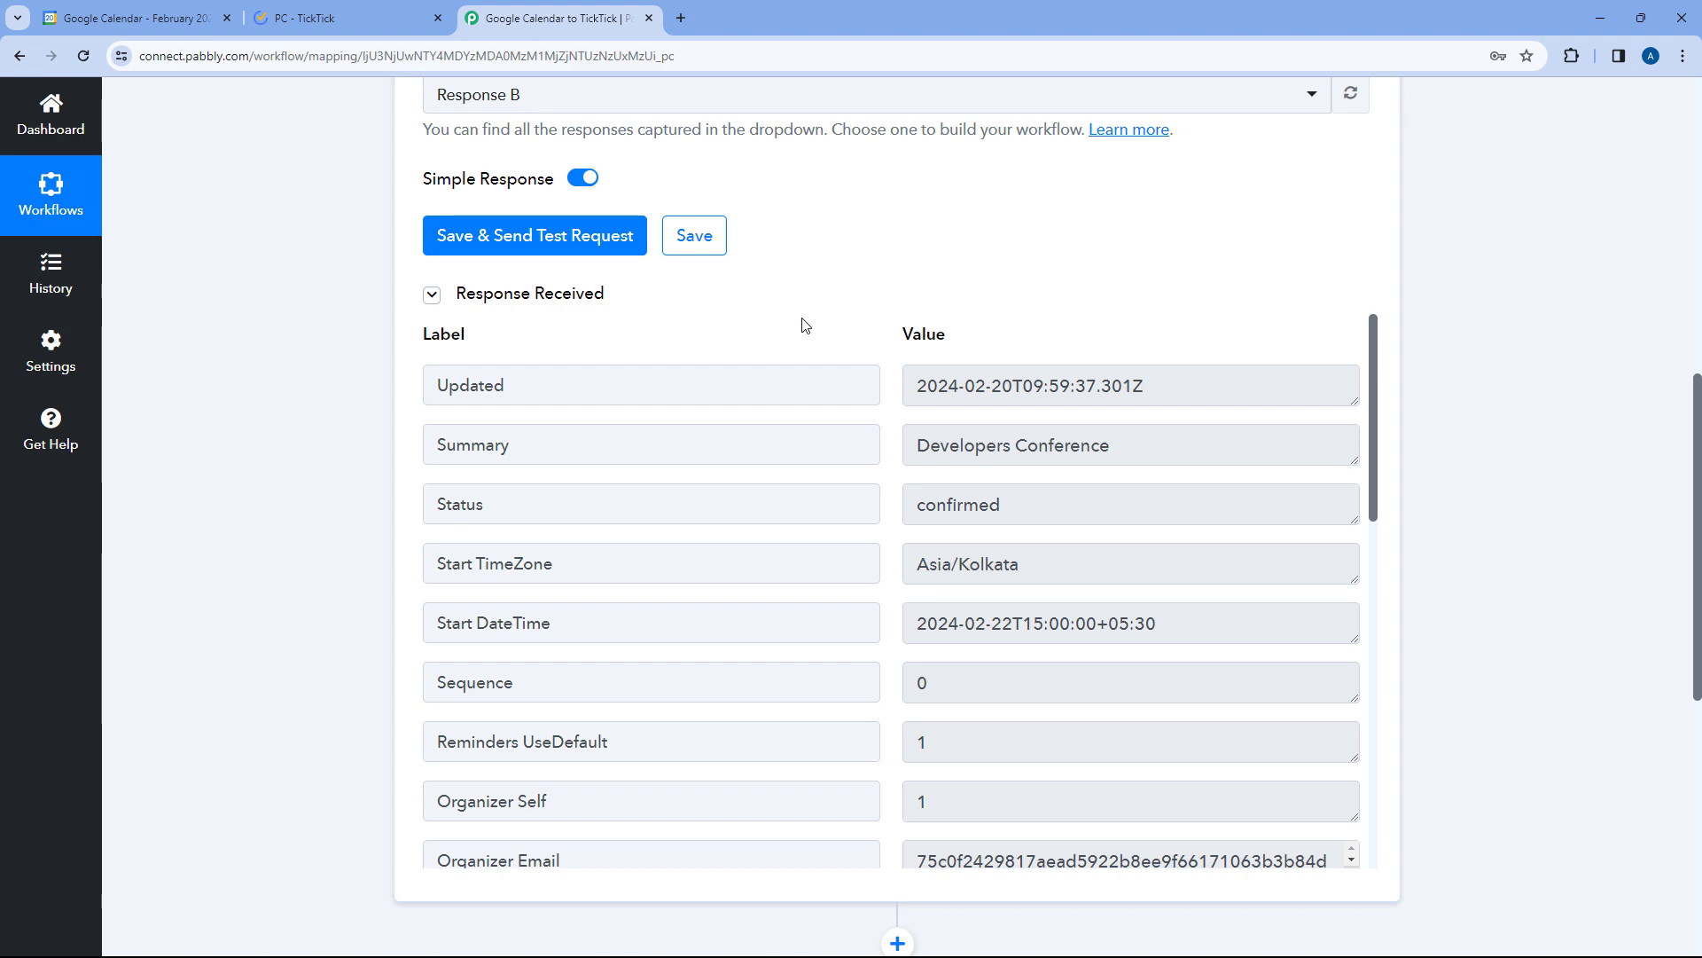
pyautogui.click(133, 18)
pyautogui.click(554, 18)
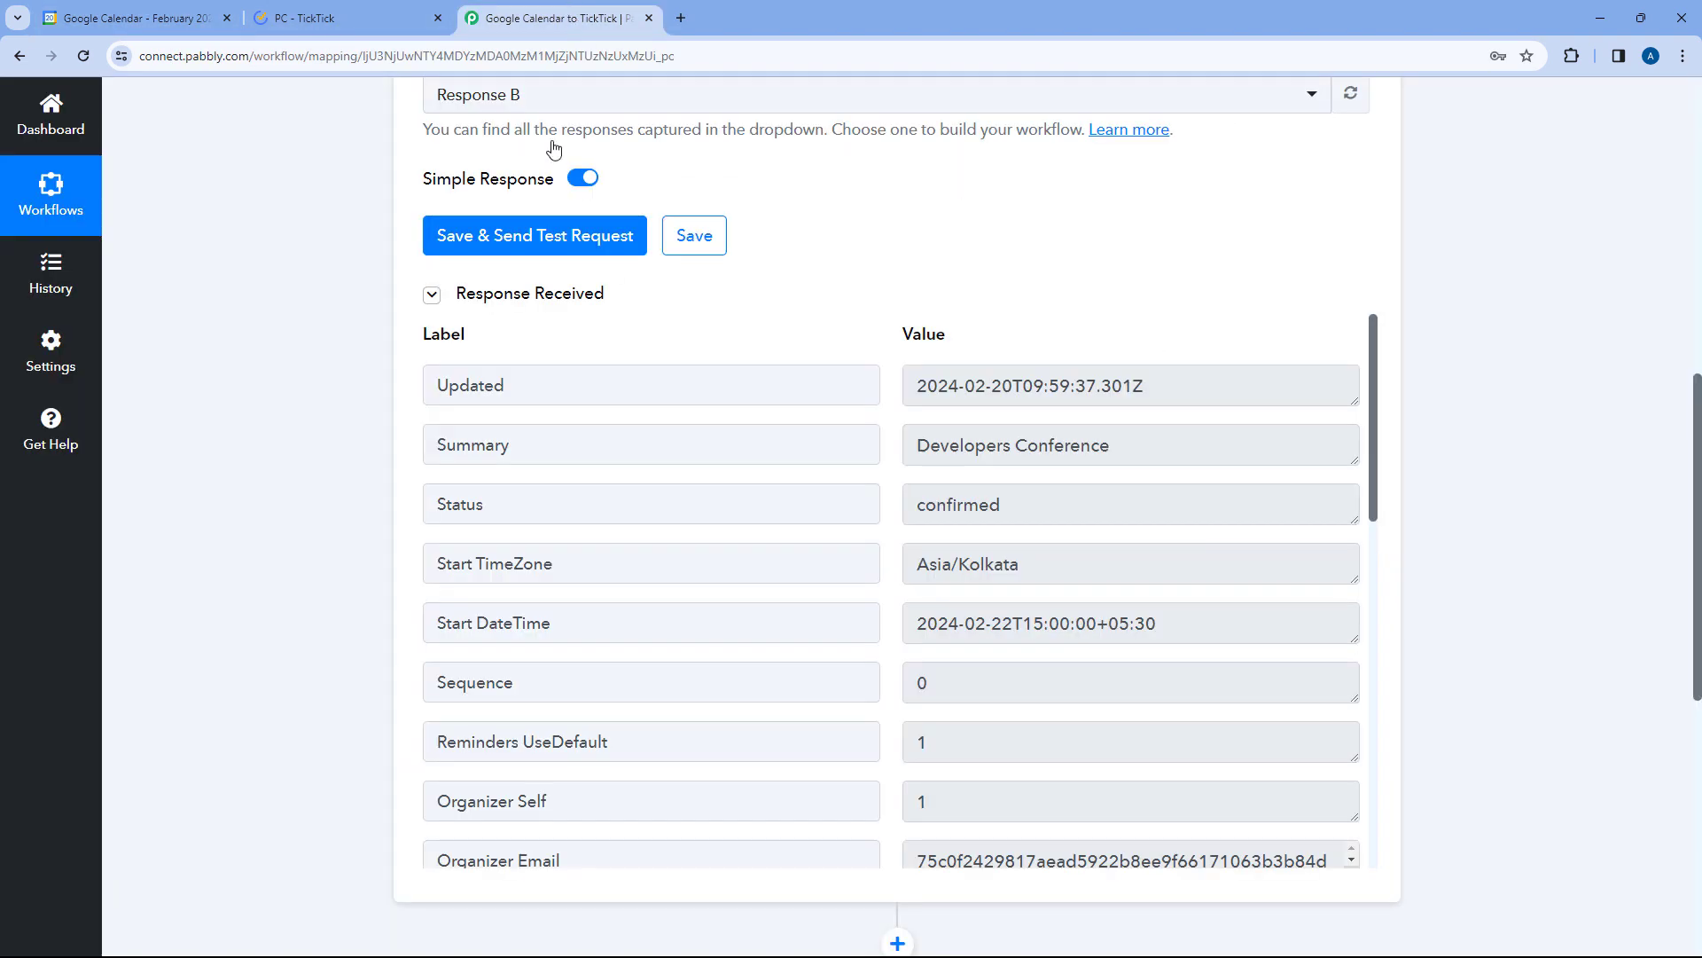
pyautogui.moveTo(1153, 456); pyautogui.dragTo(905, 450)
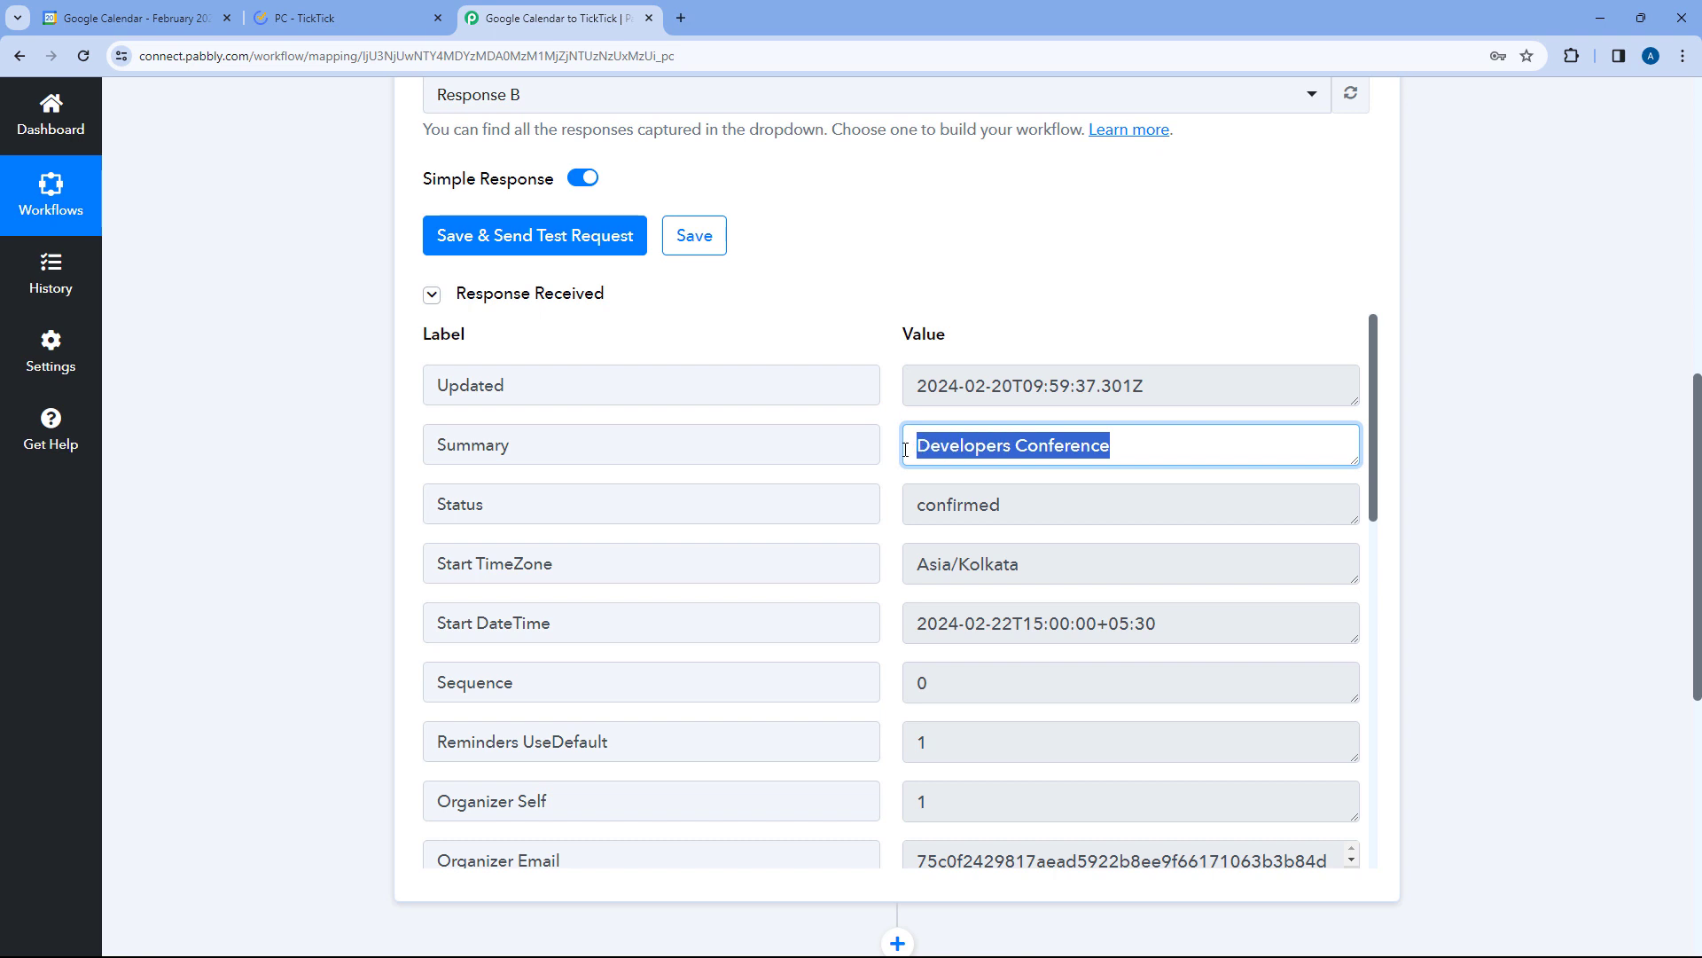
pyautogui.scroll(-2, 875, 441)
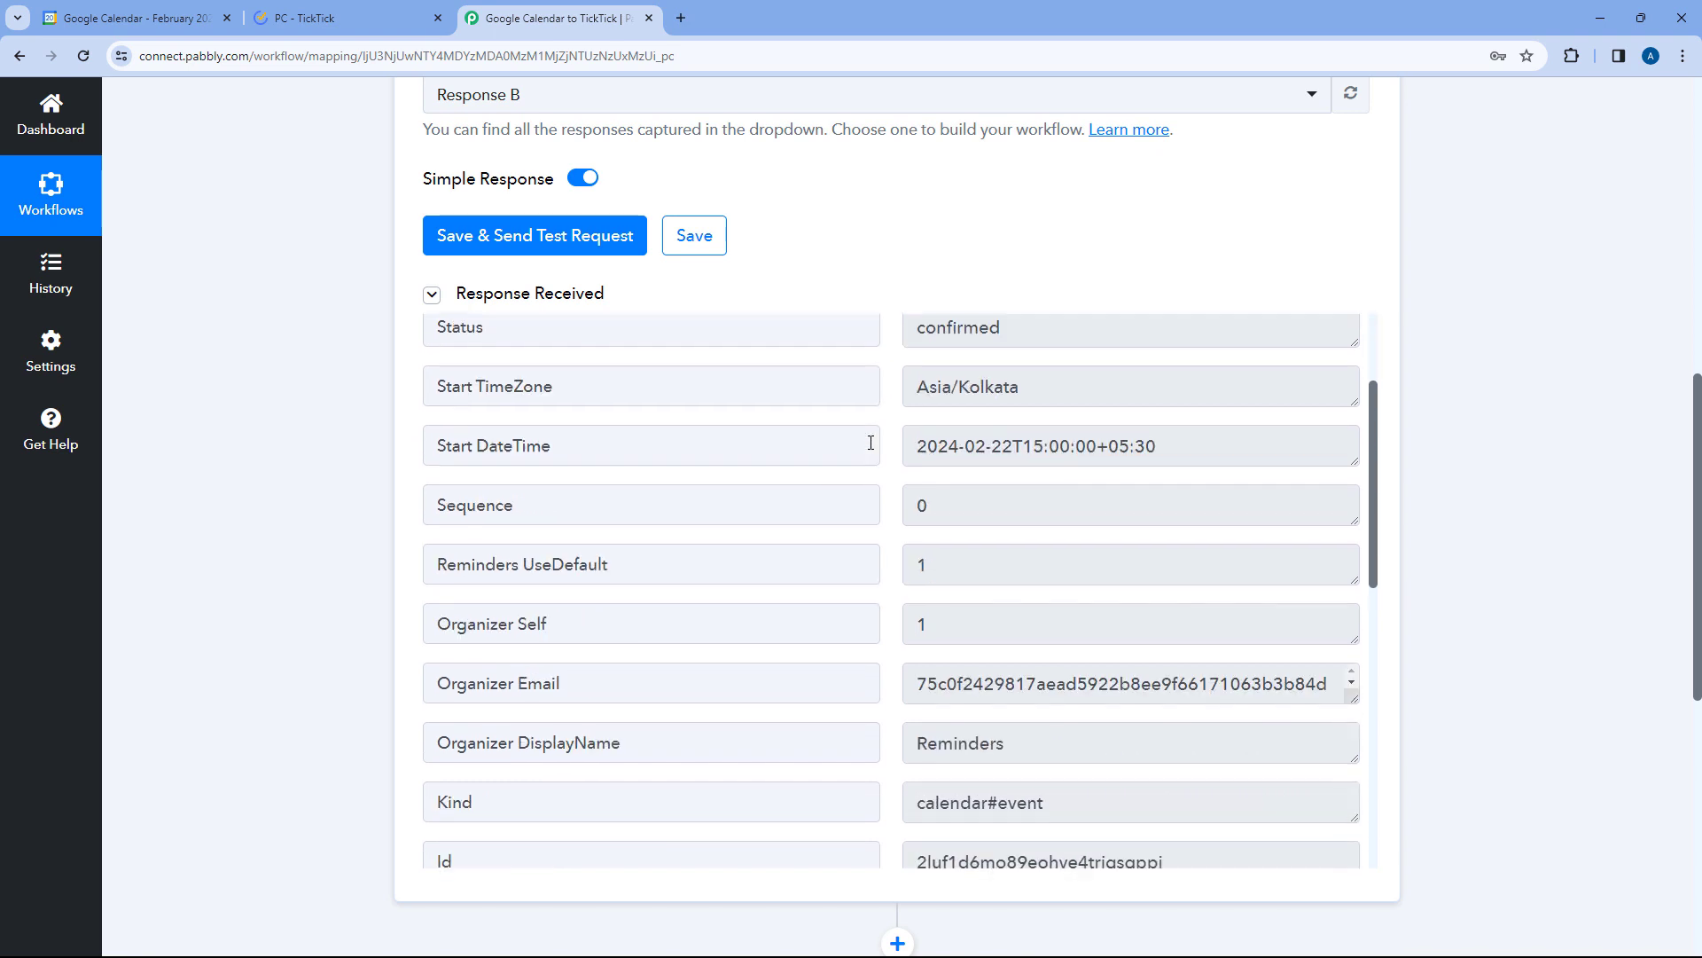
pyautogui.moveTo(928, 446); pyautogui.dragTo(1167, 448)
pyautogui.click(1101, 446)
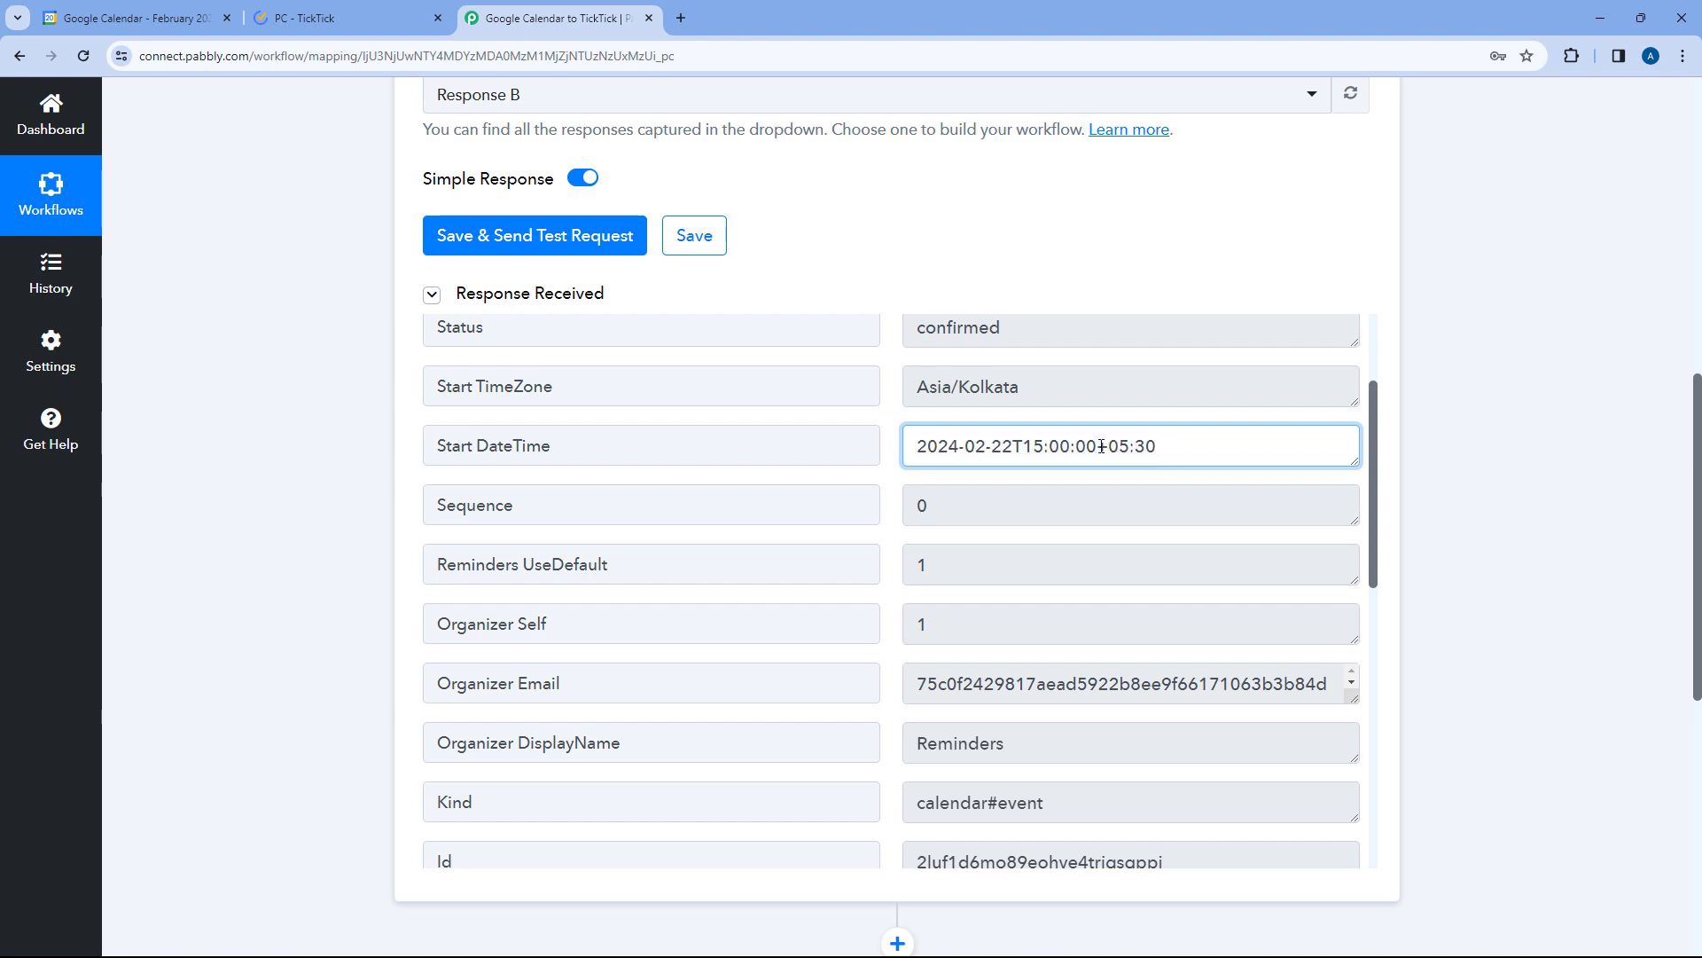
# - Examine the rest of the trigger response, checking the End DateTime, Description and Attendees 0 Email values
pyautogui.scroll(-7, 882, 453)
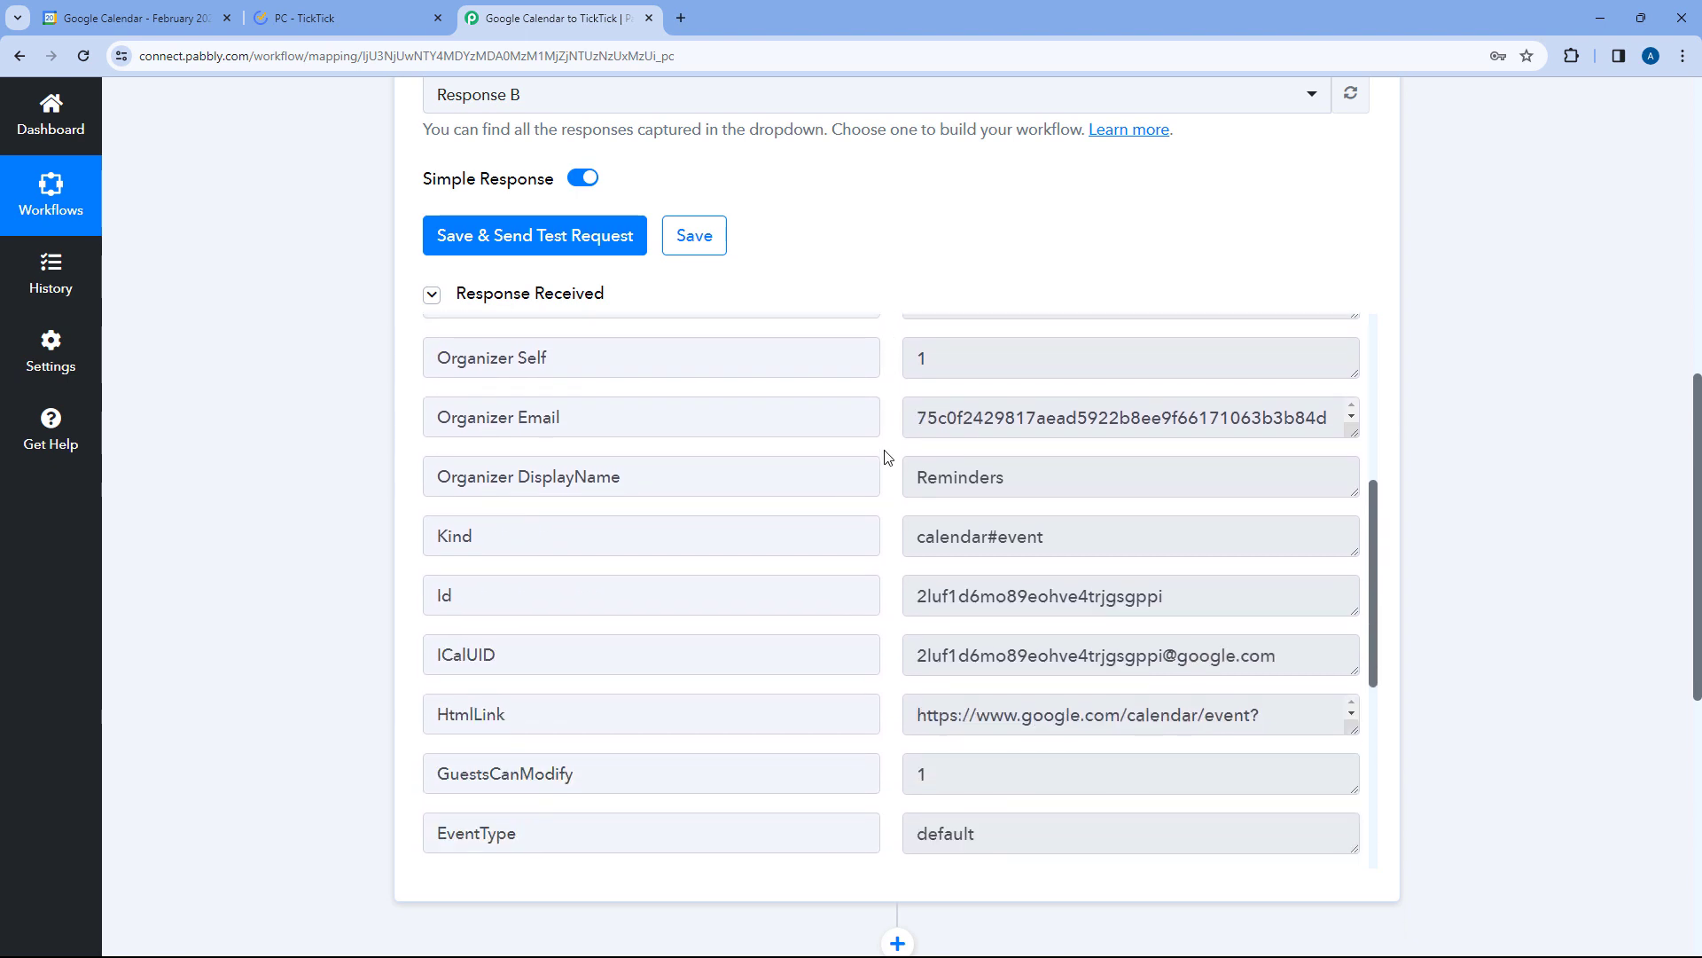
pyautogui.scroll(-3, 885, 456)
pyautogui.moveTo(913, 533); pyautogui.dragTo(1234, 582)
pyautogui.moveTo(1355, 605); pyautogui.dragTo(910, 594)
pyautogui.moveTo(1188, 827); pyautogui.dragTo(896, 820)
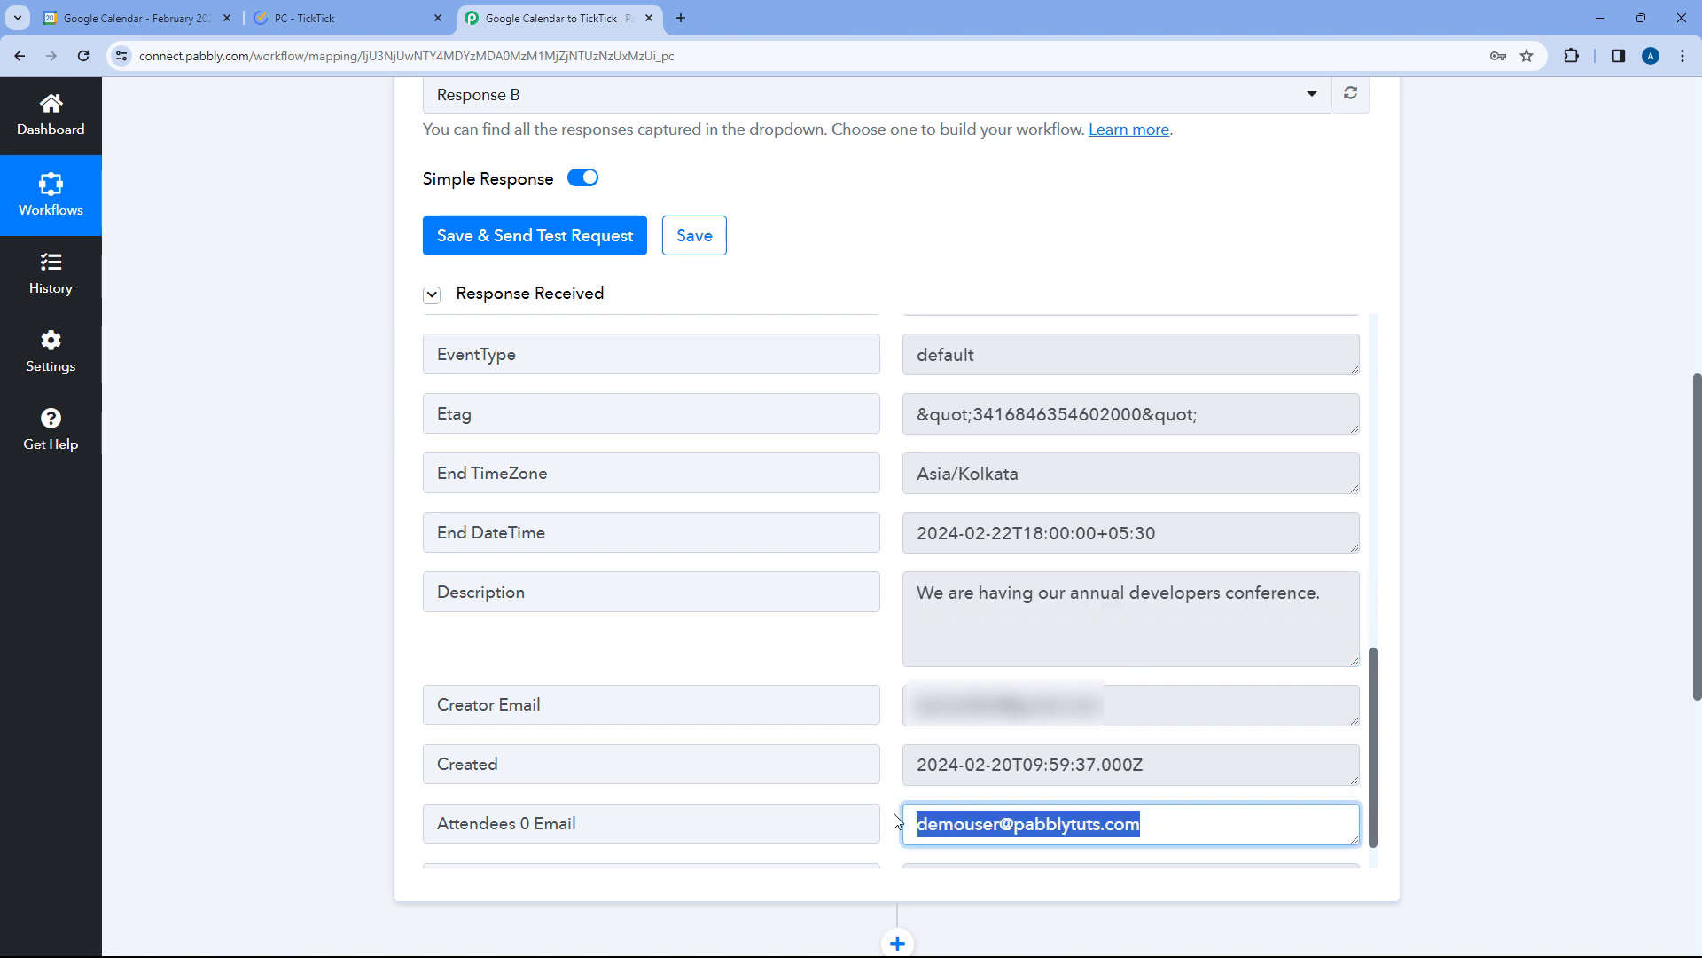
pyautogui.click(883, 683)
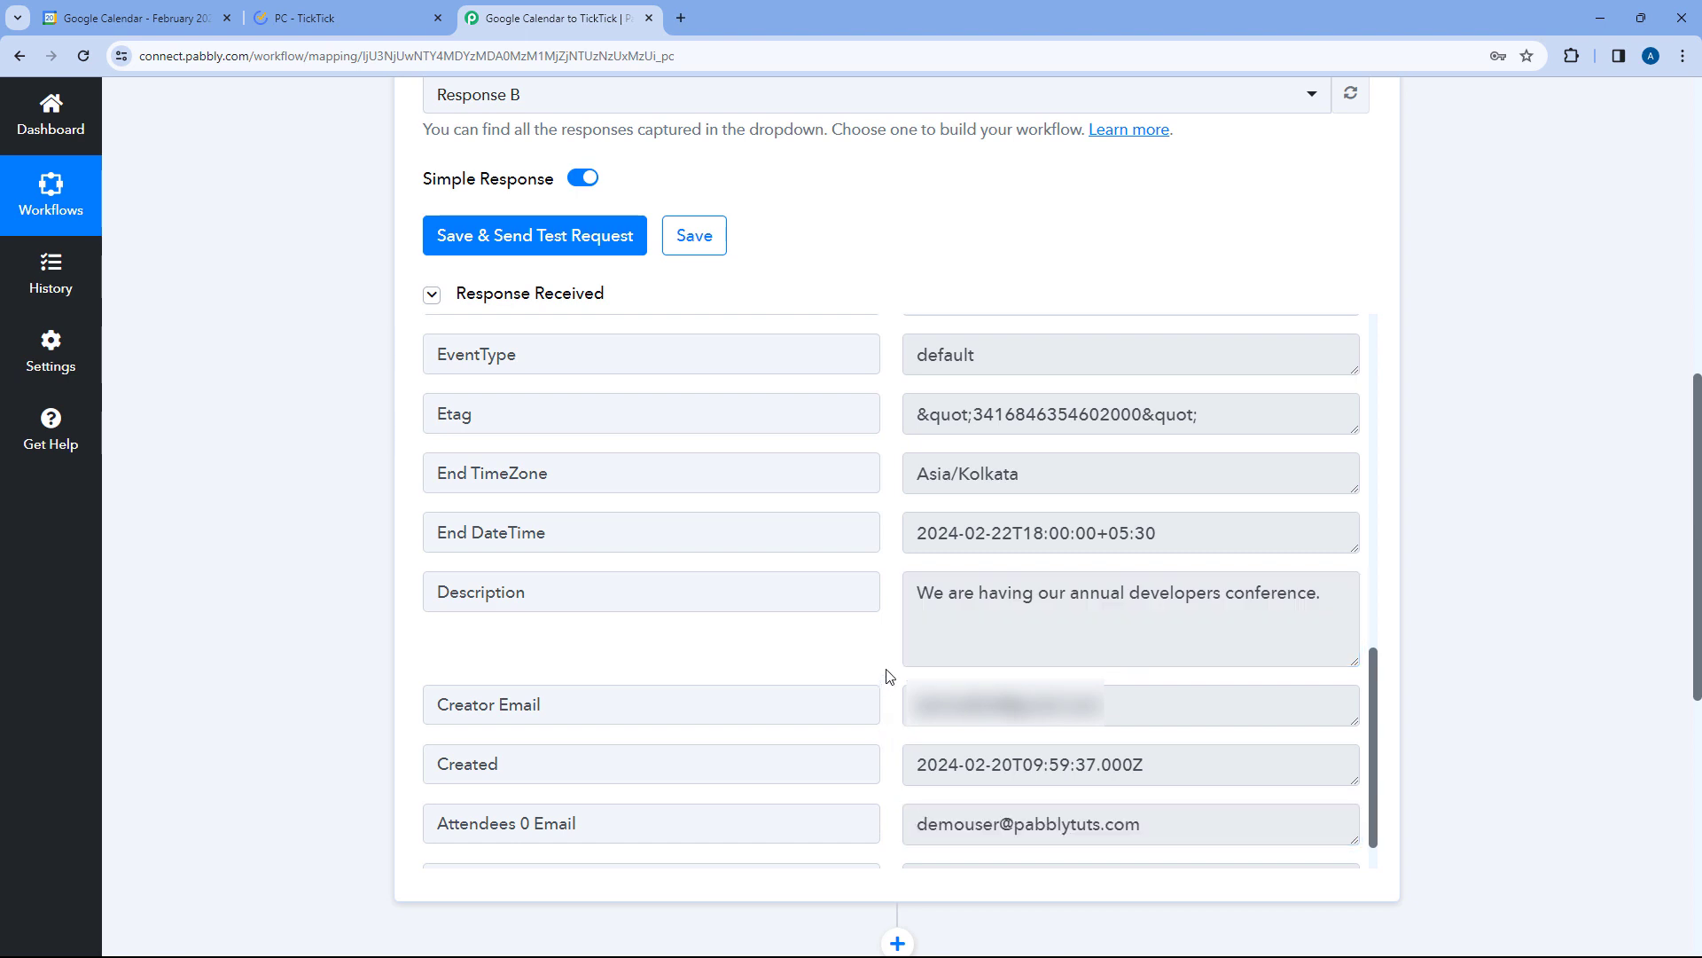
pyautogui.scroll(3, 888, 665)
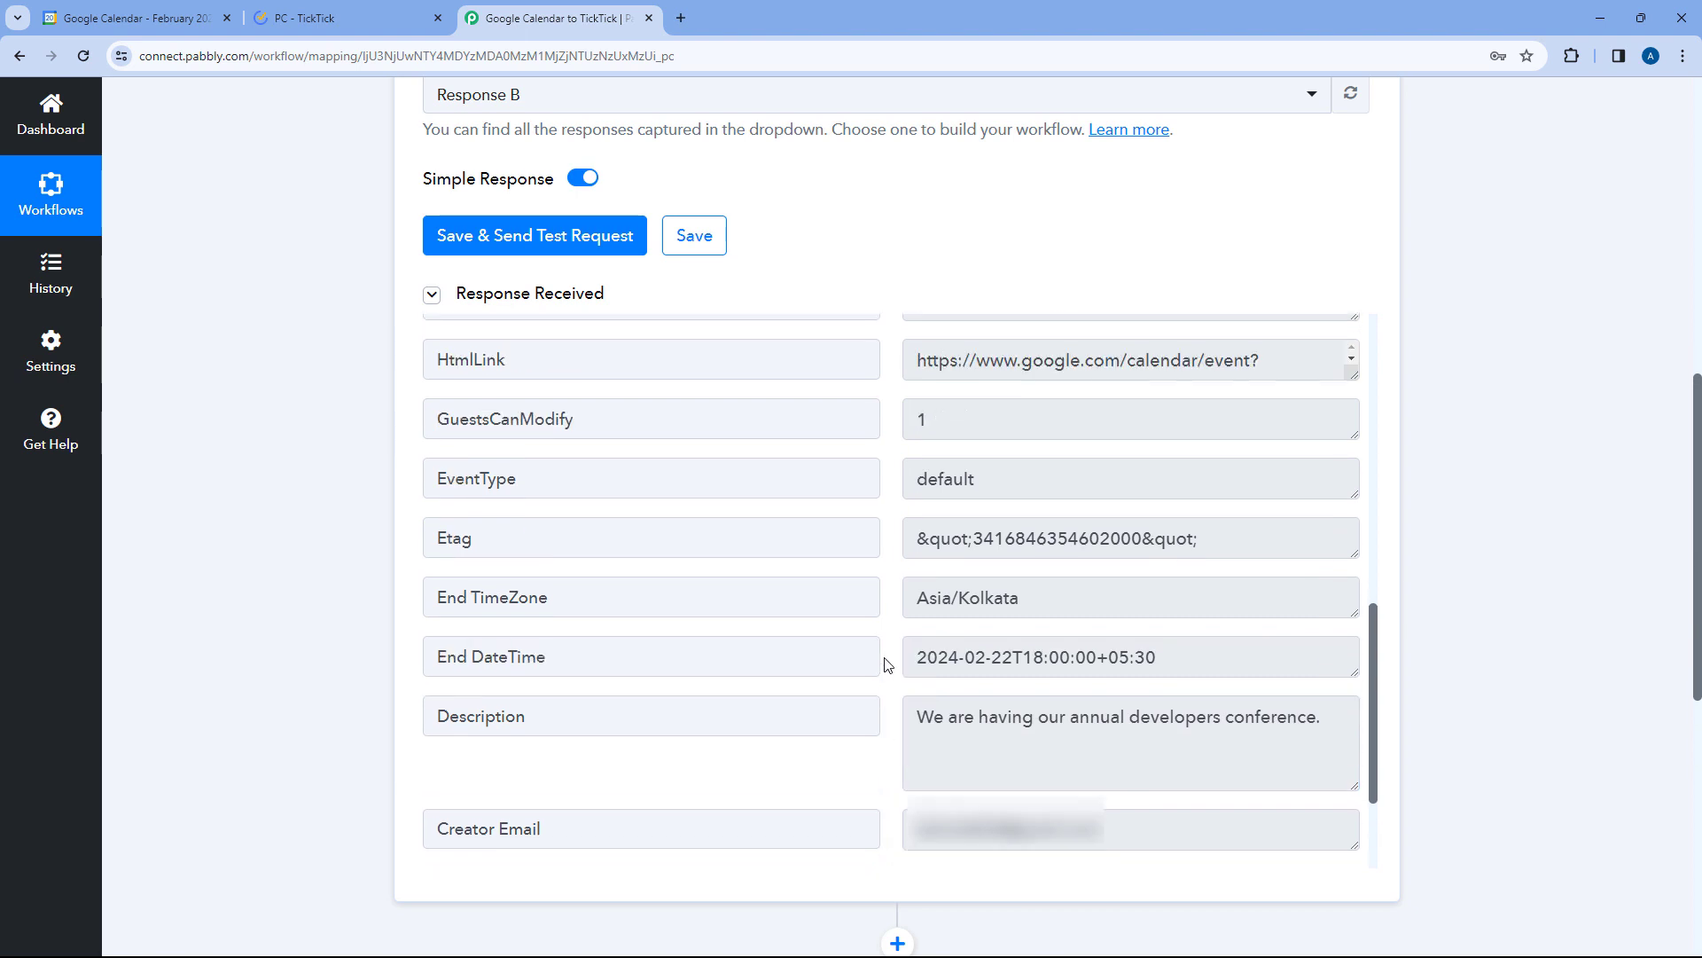
pyautogui.scroll(-1, 301, 432)
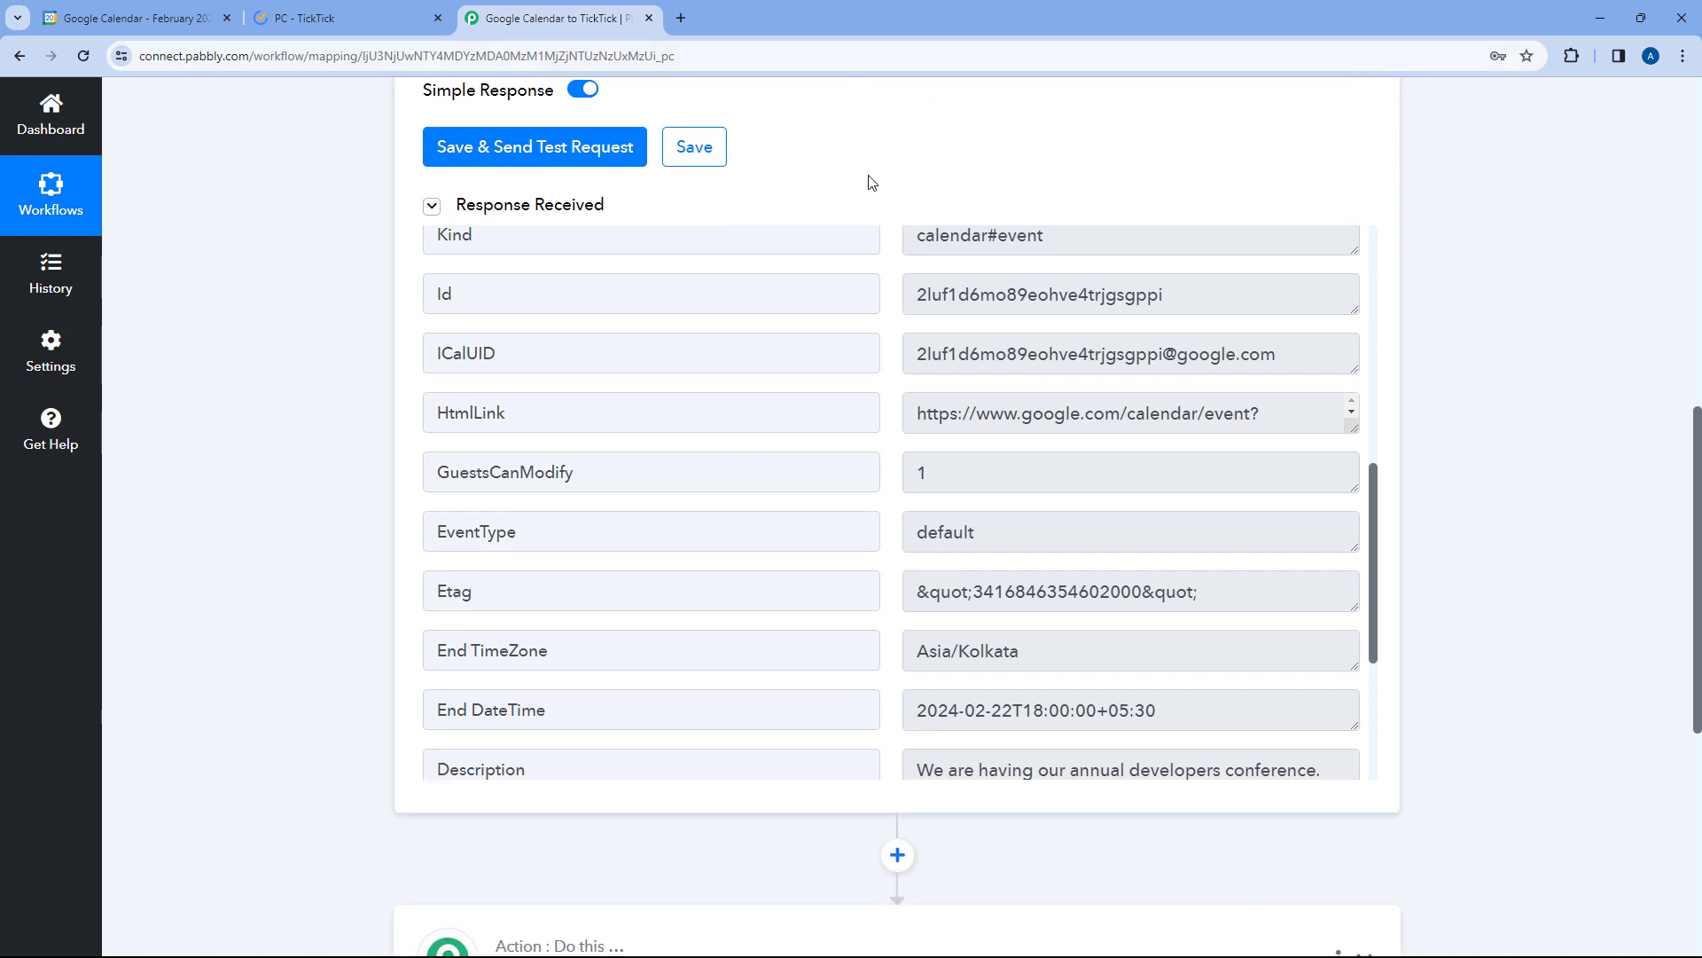
# - Look over the February event in Google Calendar and the PC list in TickTick, then return to Pabbly Connect
pyautogui.click(163, 10)
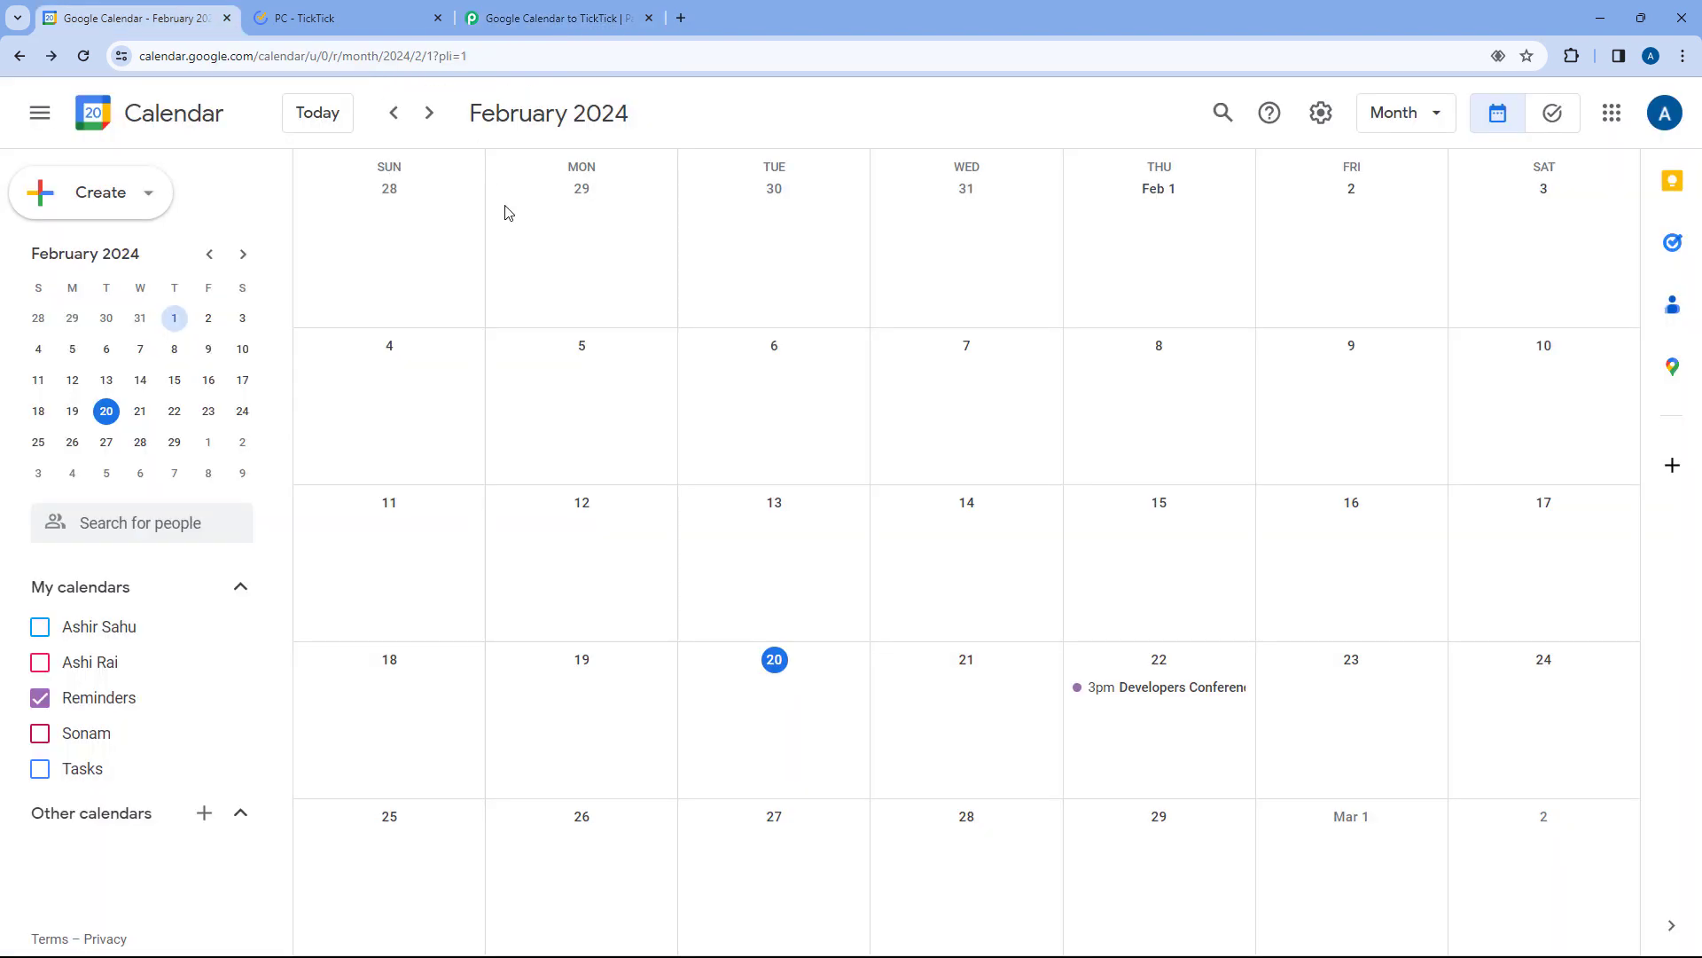
pyautogui.click(559, 11)
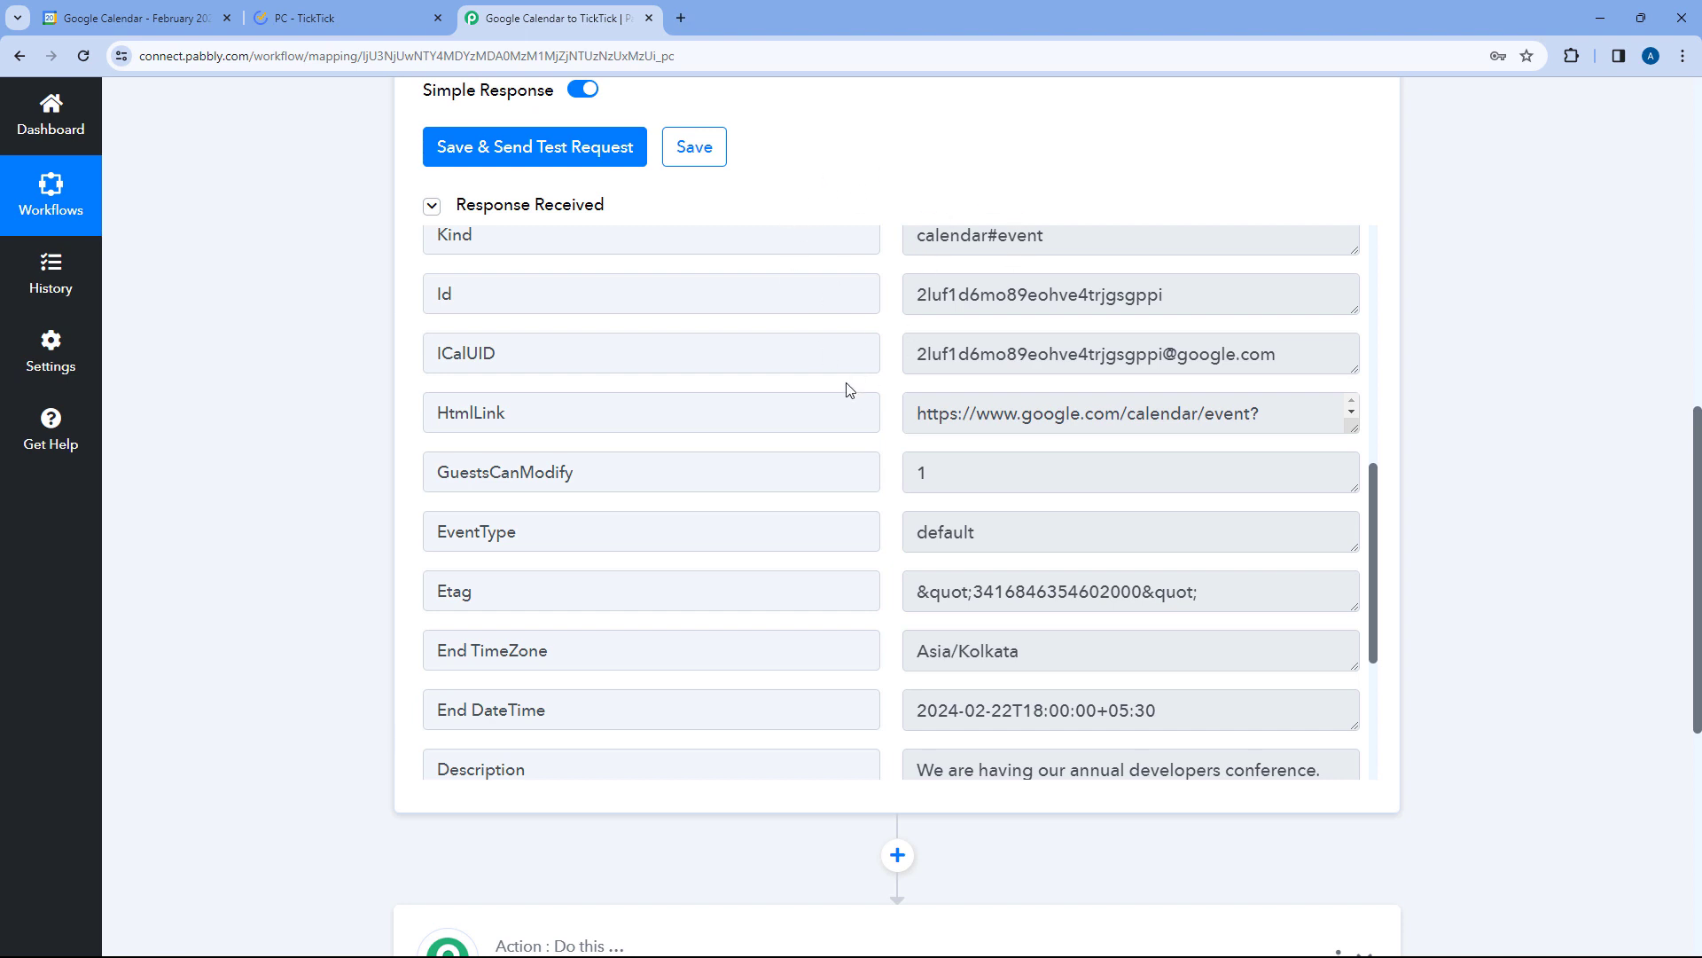
pyautogui.click(374, 13)
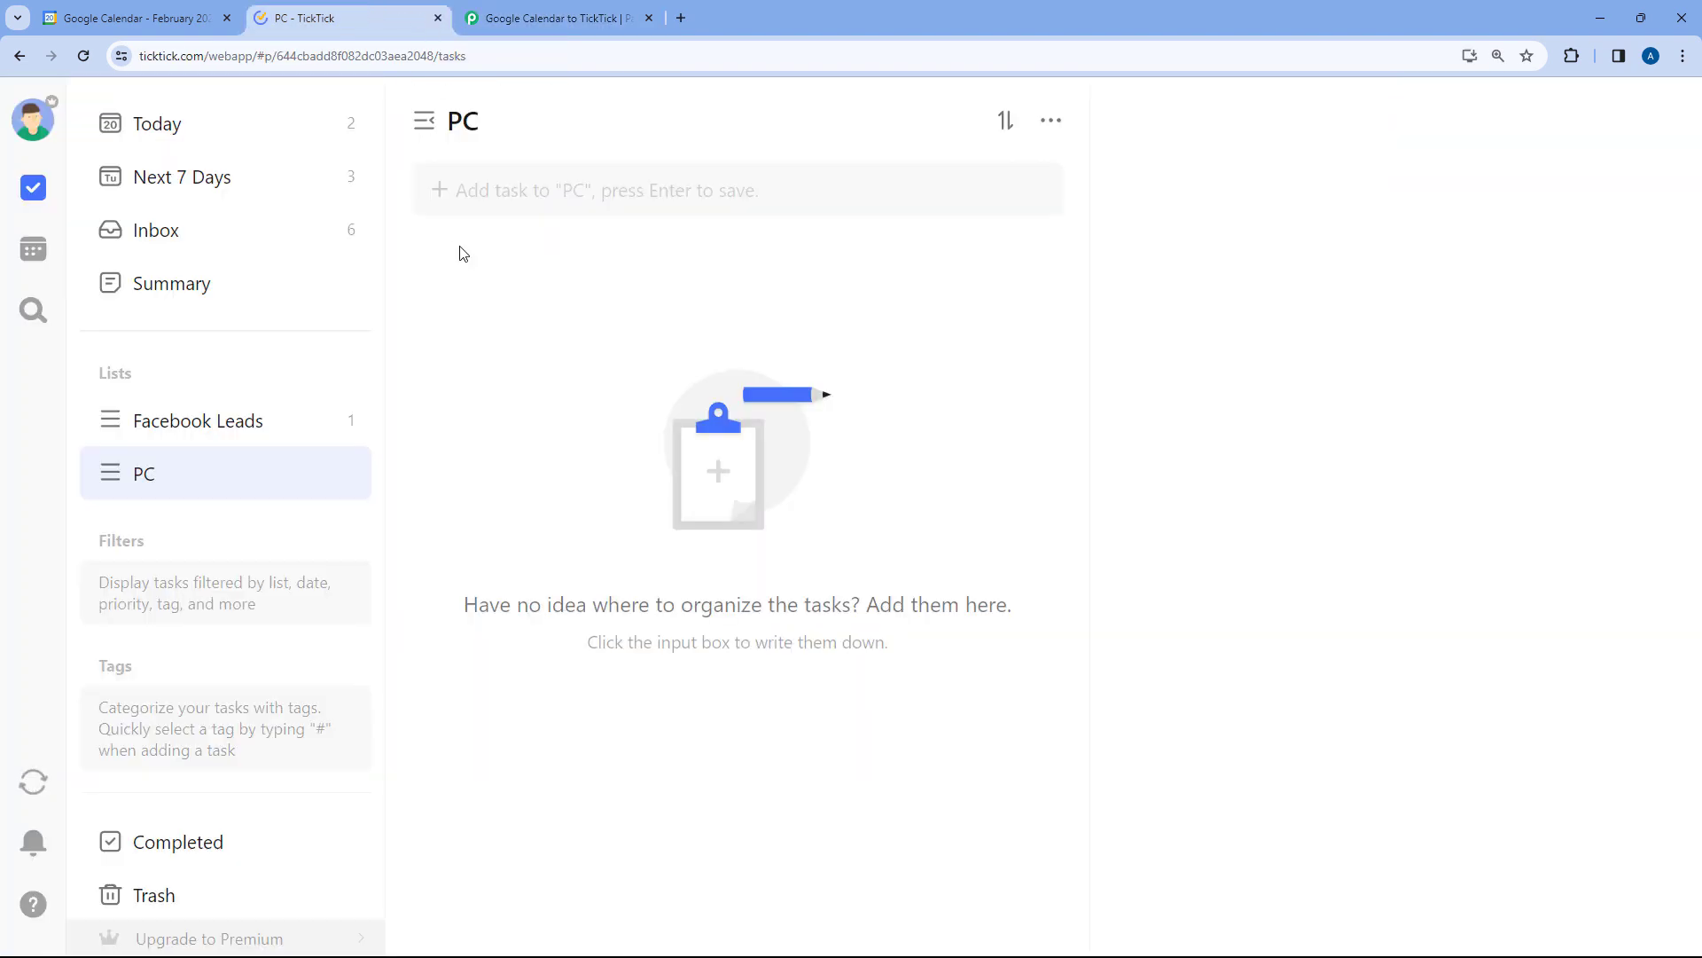
pyautogui.click(549, 18)
# - Find TickTick among the apps and choose it for the workflow's action step
pyautogui.scroll(-7, 328, 349)
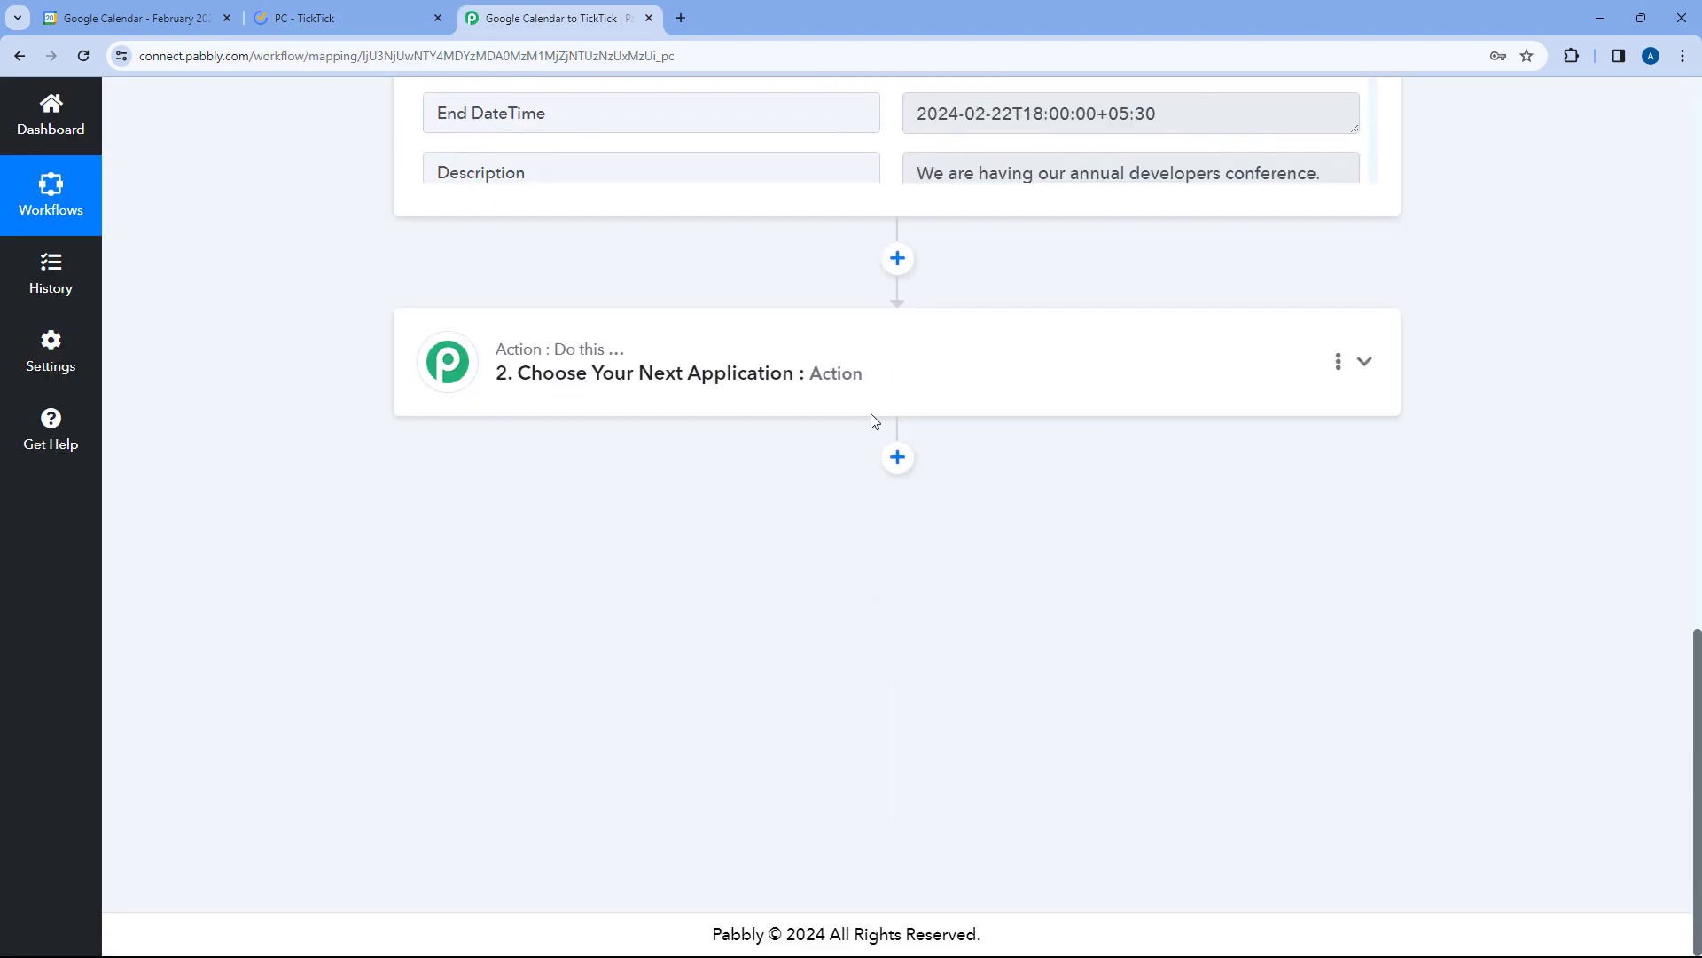
pyautogui.click(870, 369)
pyautogui.click(495, 454)
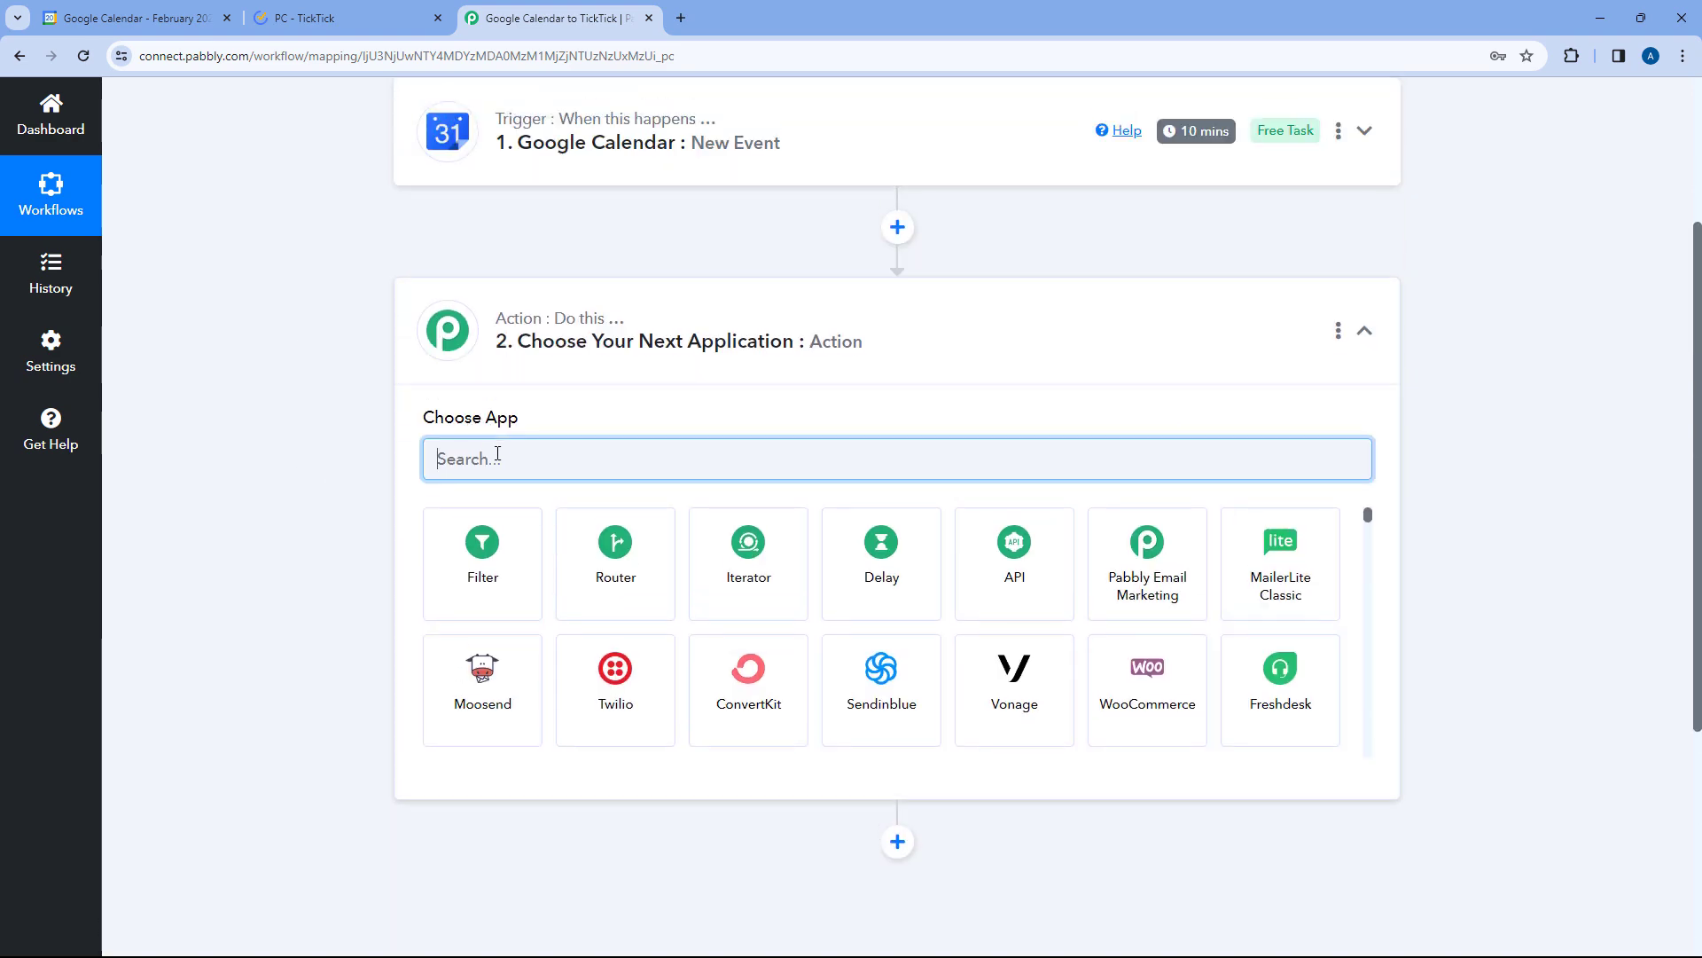
pyautogui.write('Tic')
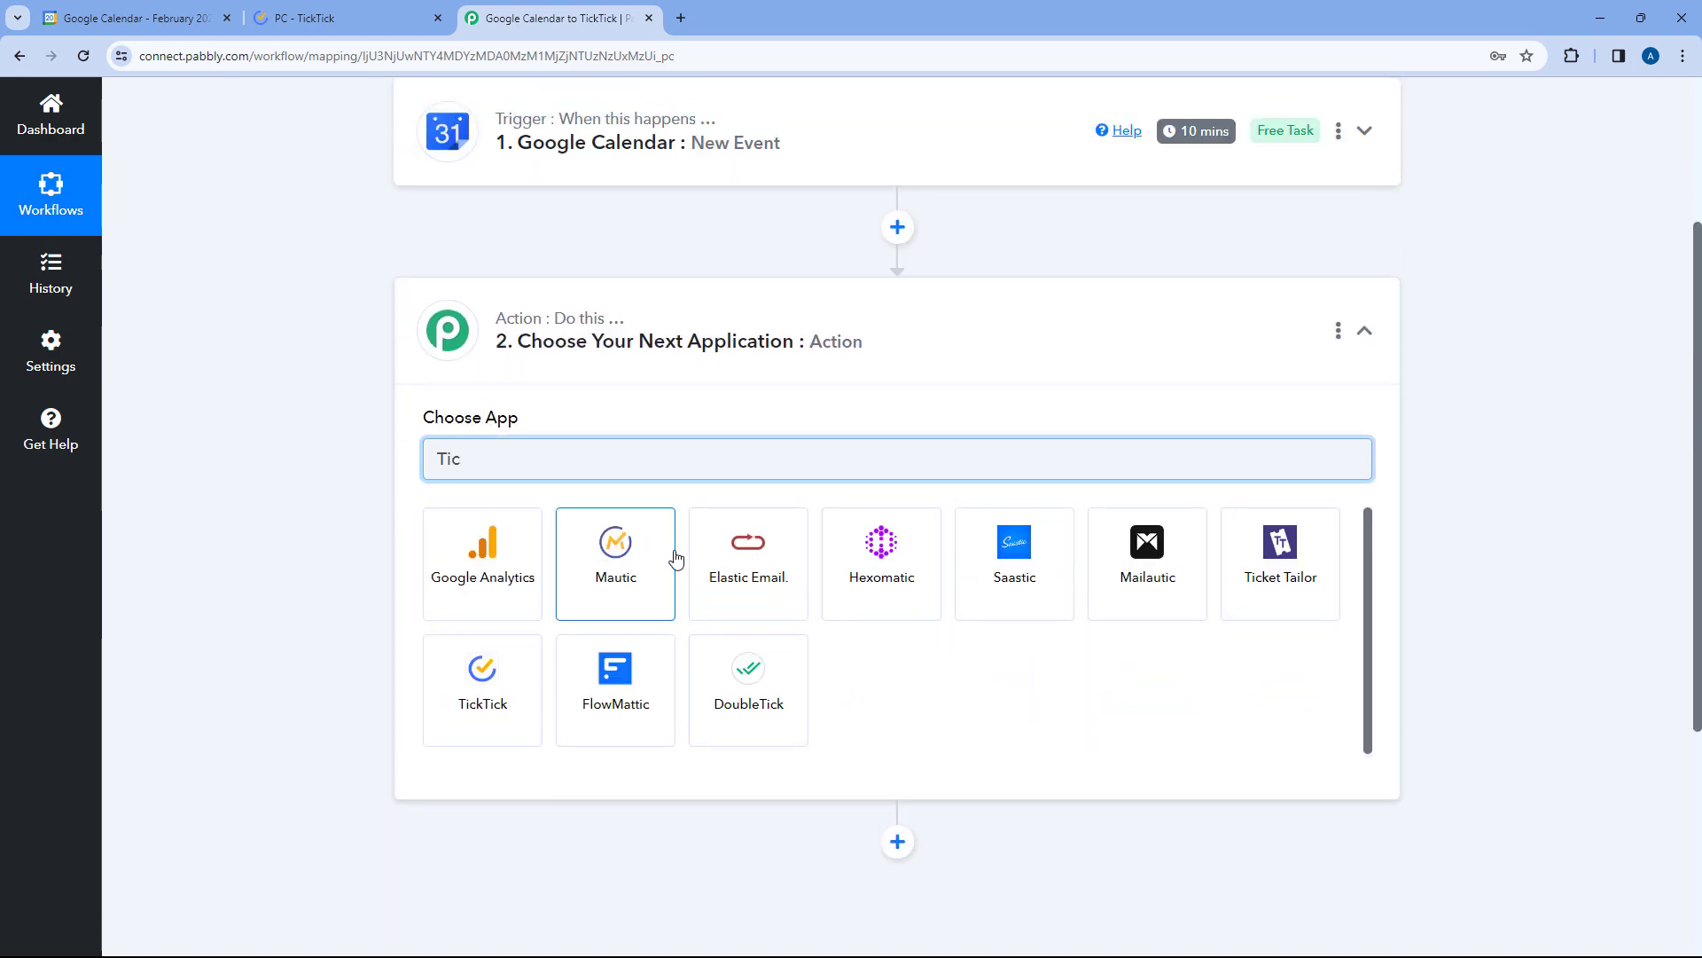
pyautogui.write('k')
pyautogui.click(632, 553)
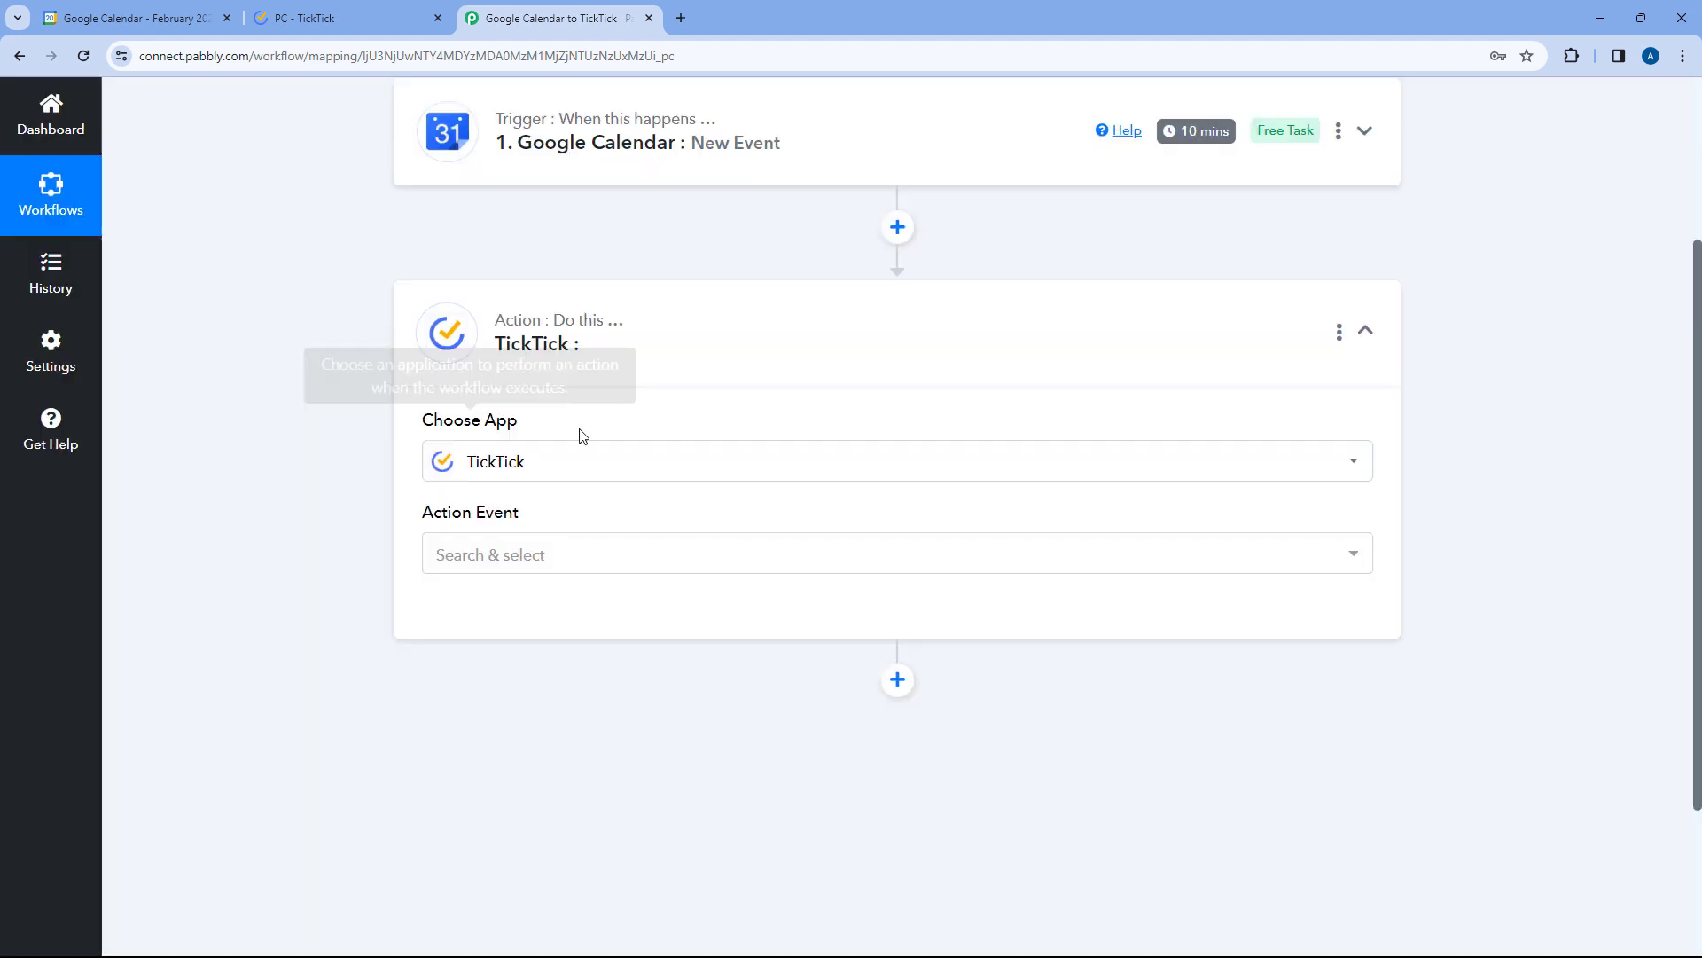
# - Set the TickTick step's action event to Create a Task
pyautogui.scroll(-1, 369, 426)
pyautogui.click(554, 469)
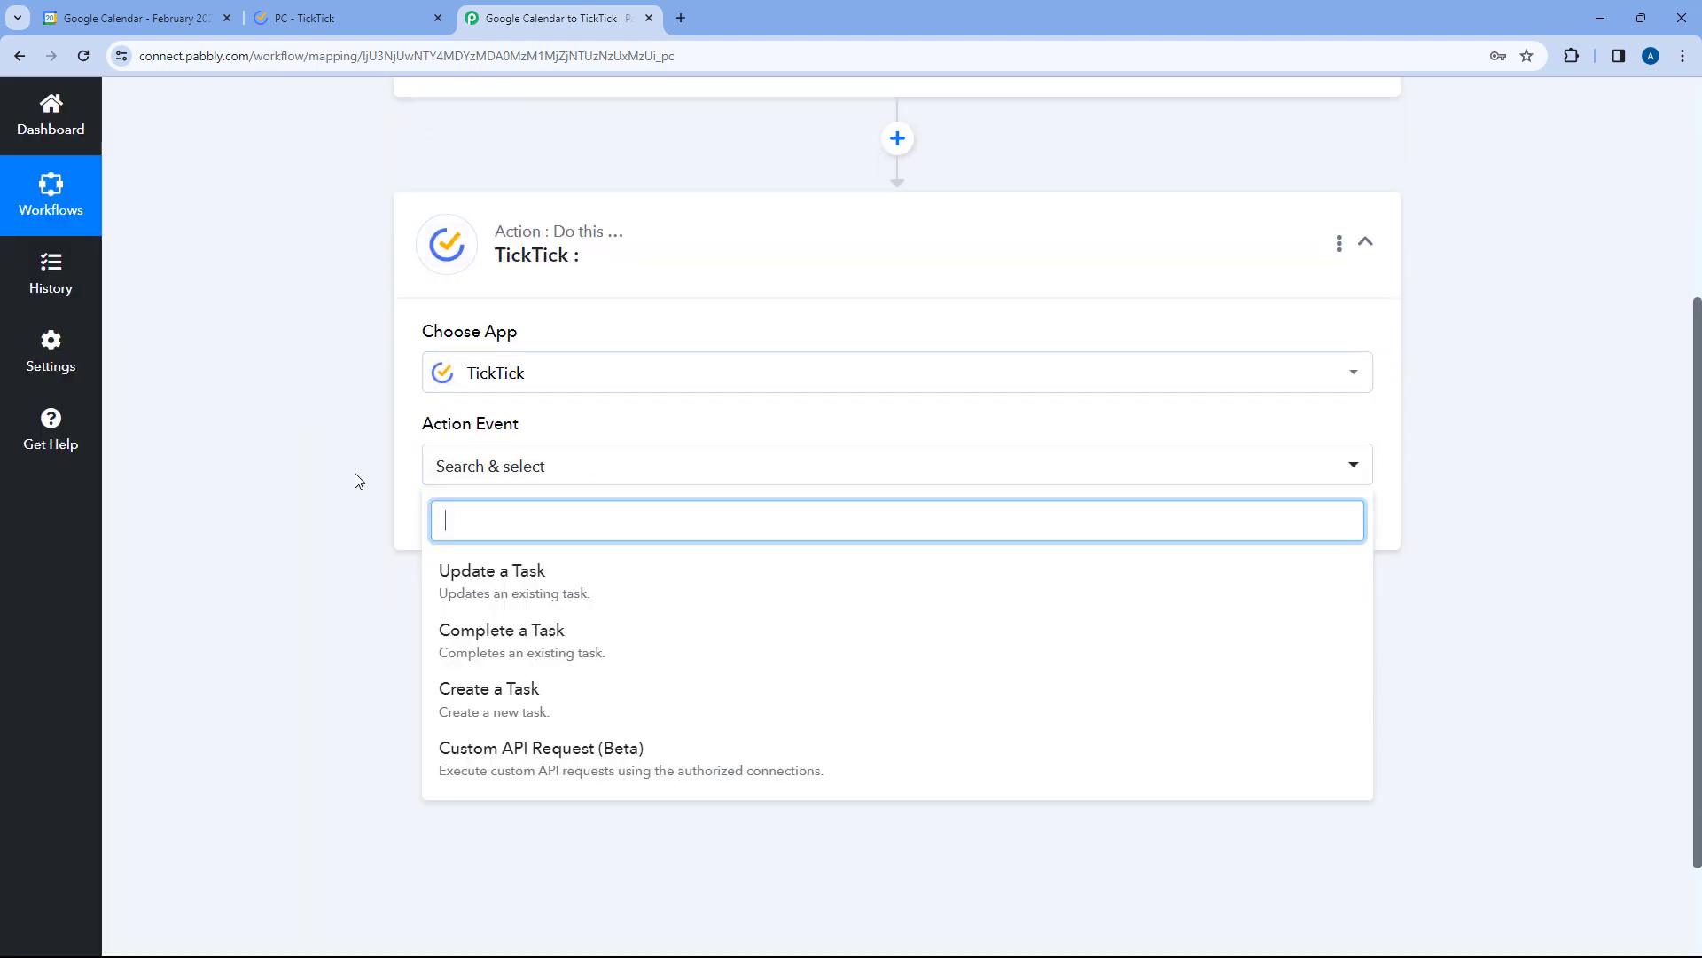
pyautogui.scroll(-2, 354, 479)
pyautogui.click(538, 568)
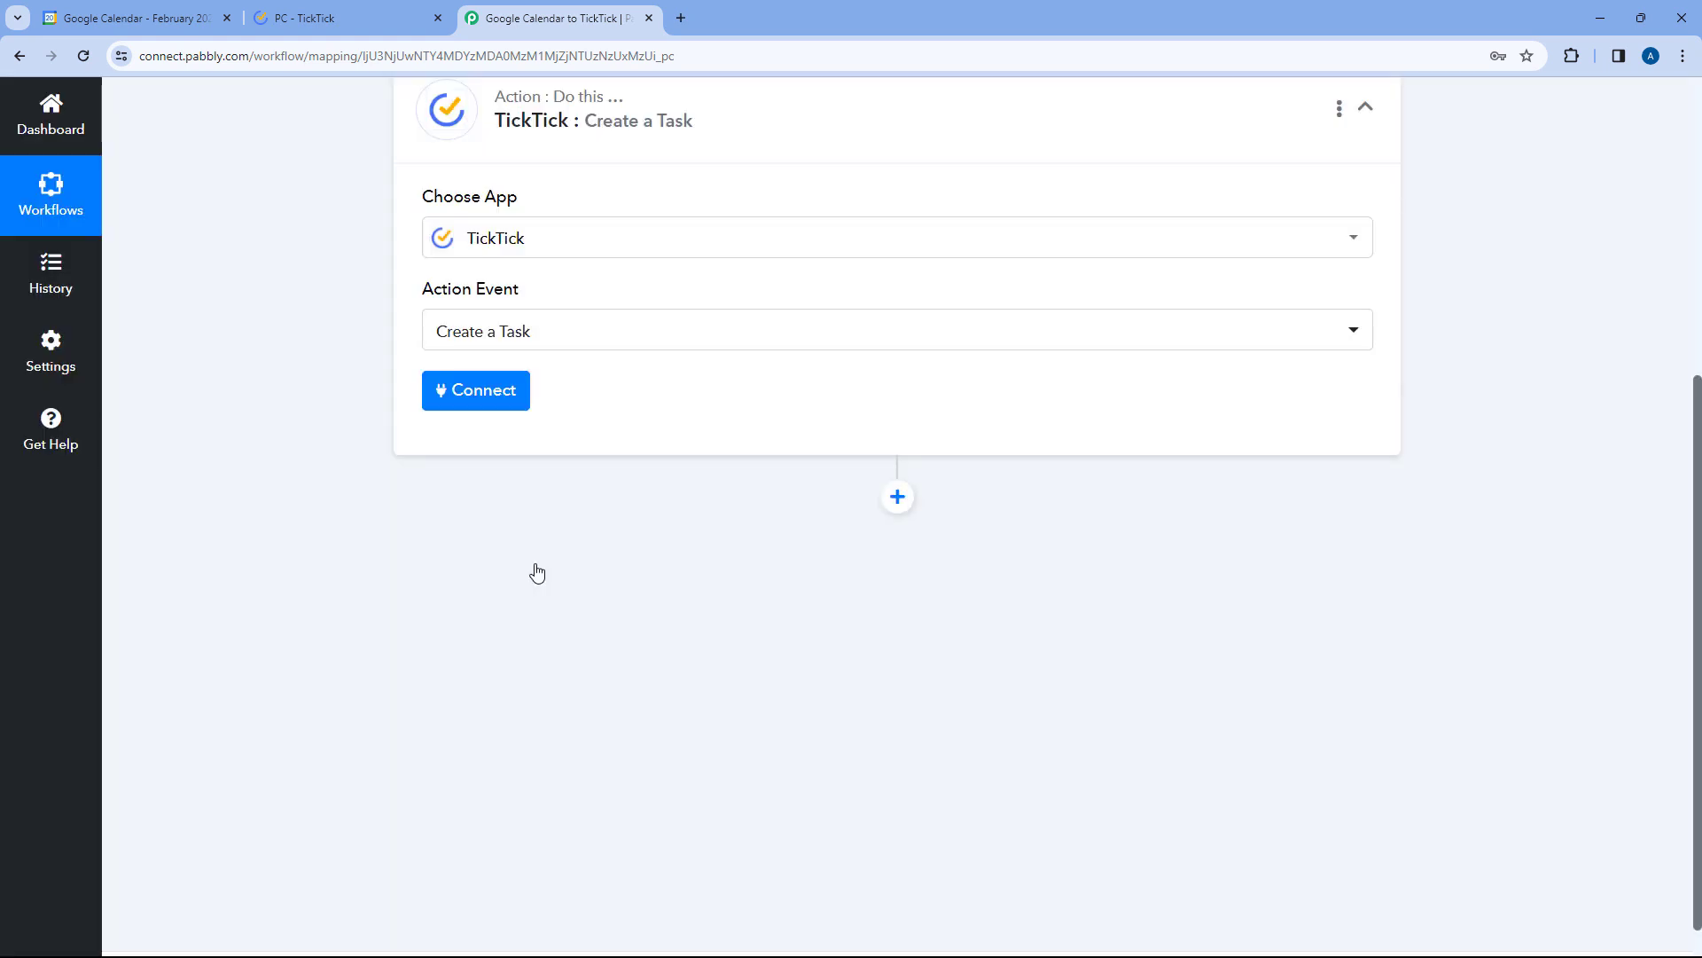
# - Connect TickTick through a new connection and allow Pabbly Connect to access the TickTick account
pyautogui.click(497, 399)
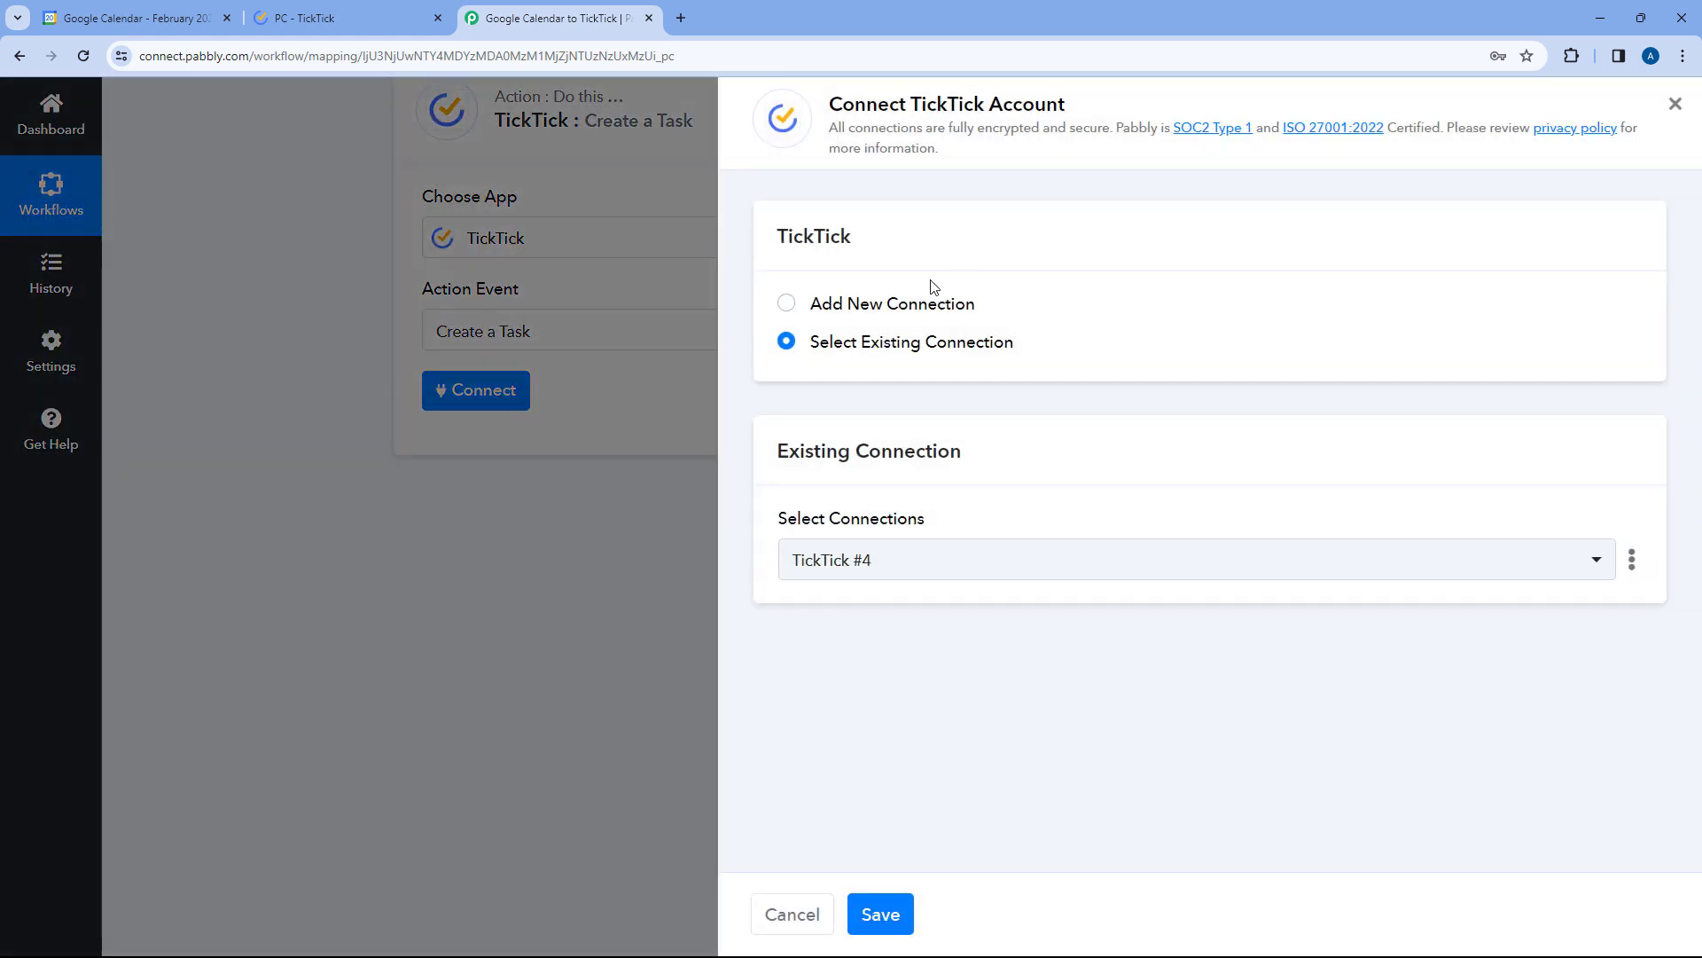
pyautogui.click(786, 303)
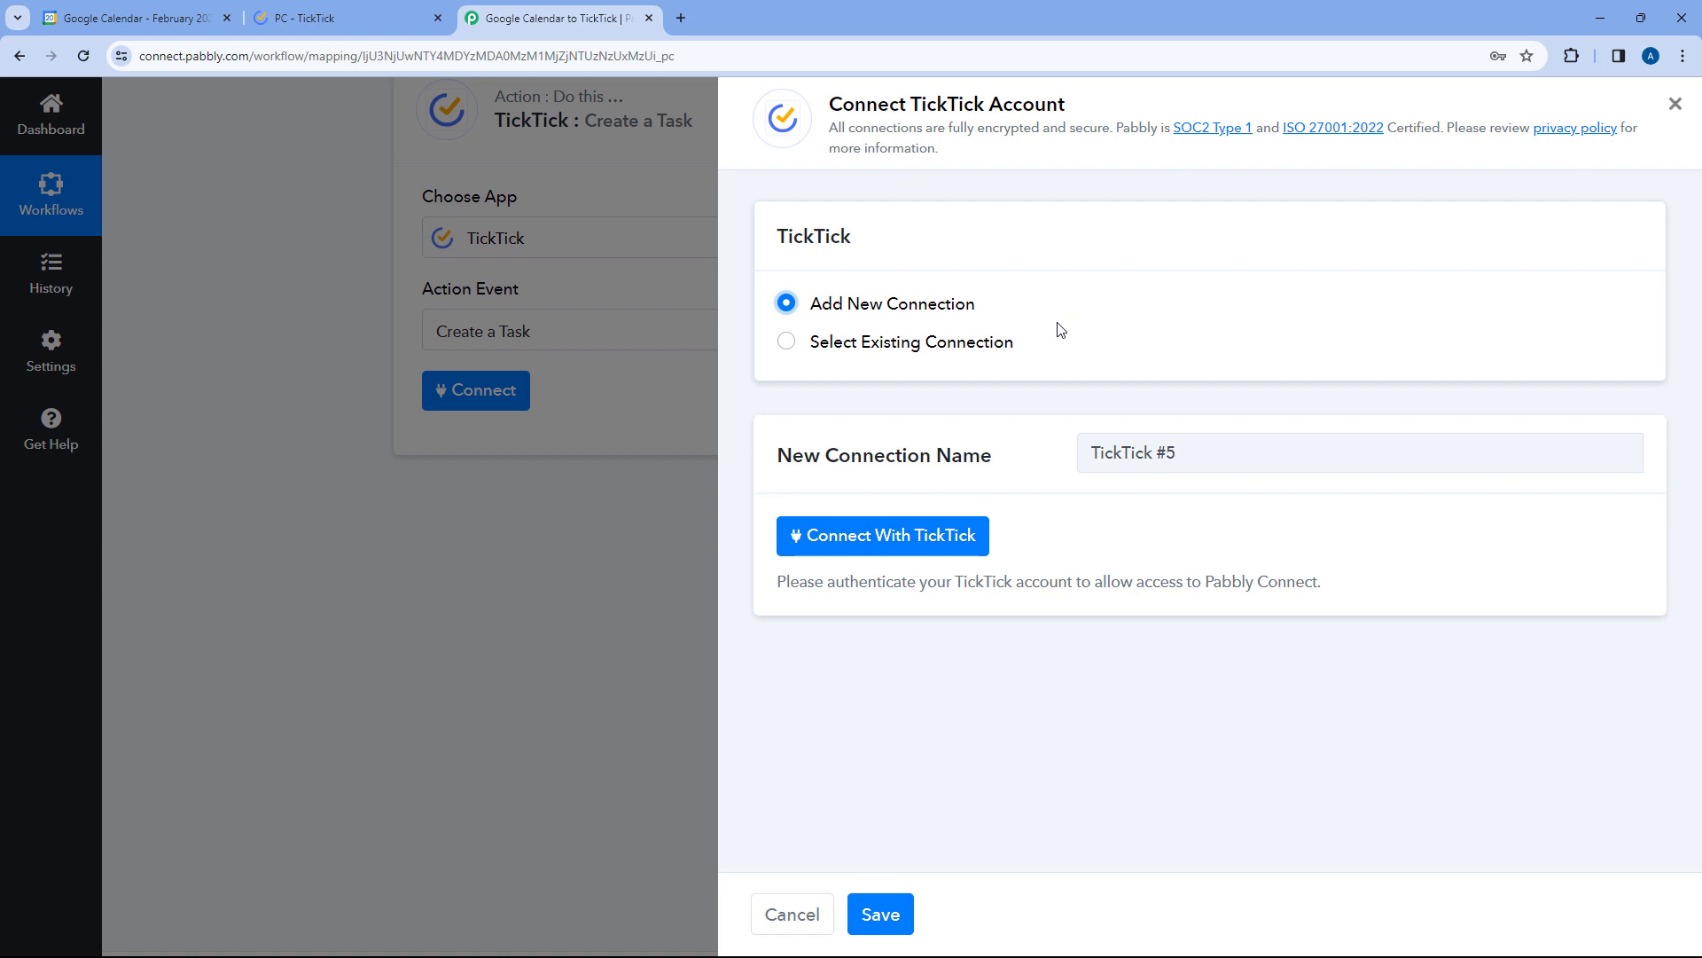
pyautogui.click(866, 548)
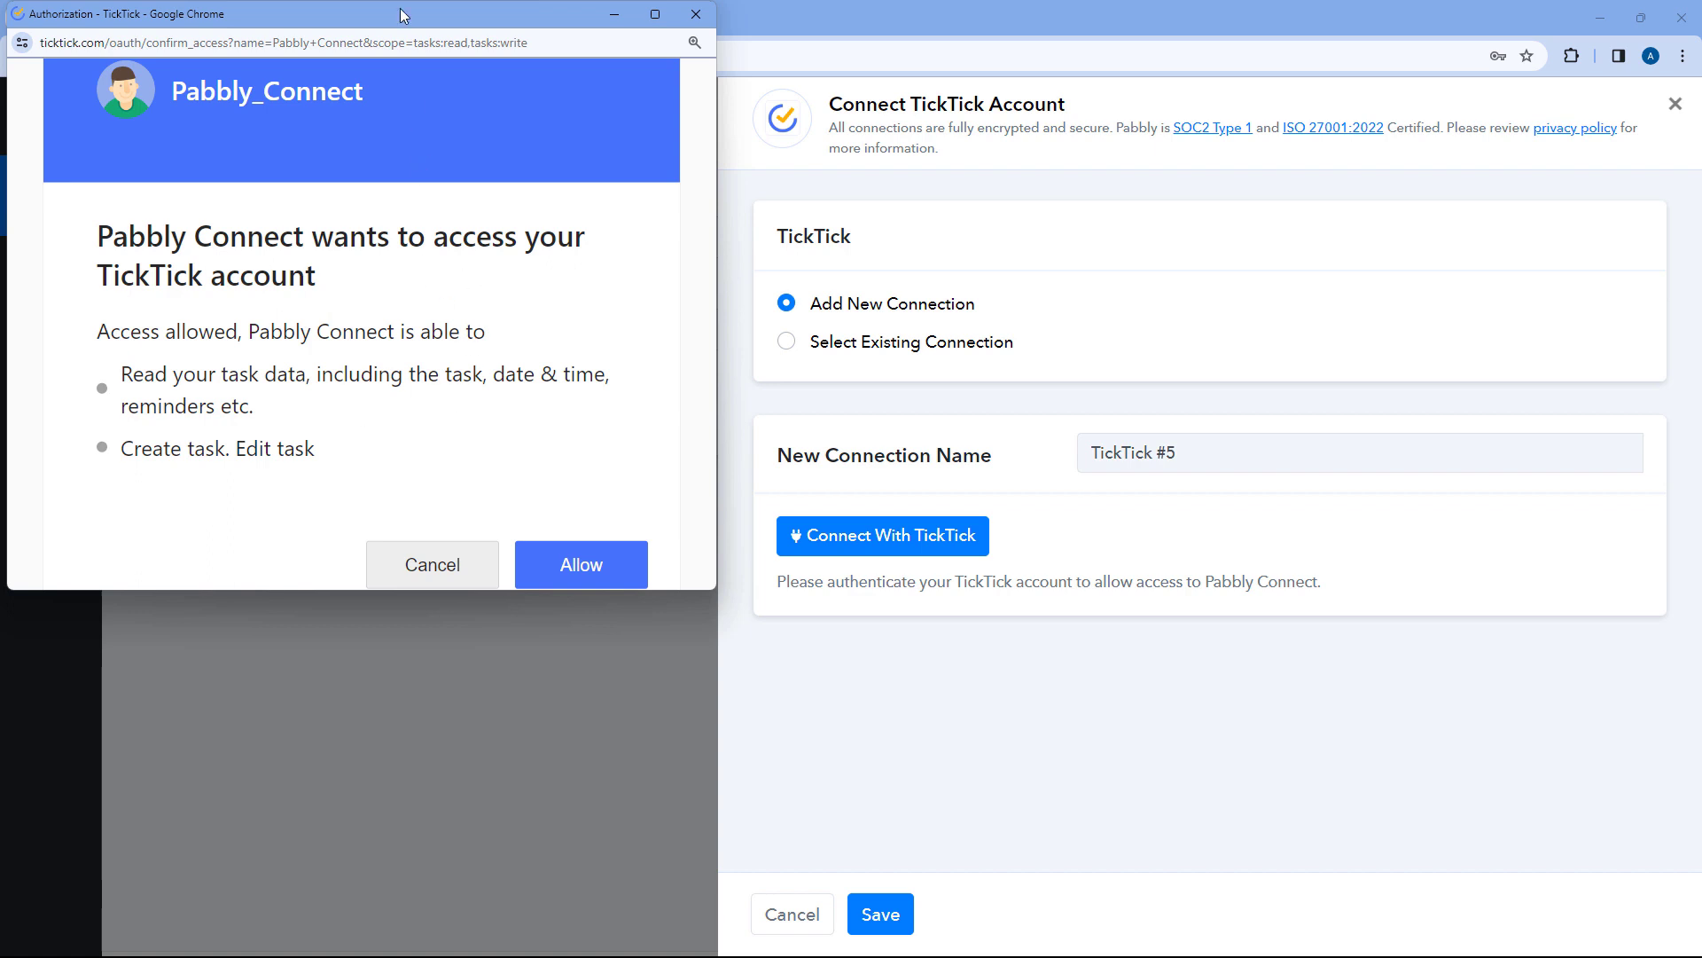
pyautogui.moveTo(398, 18); pyautogui.dragTo(396, 53)
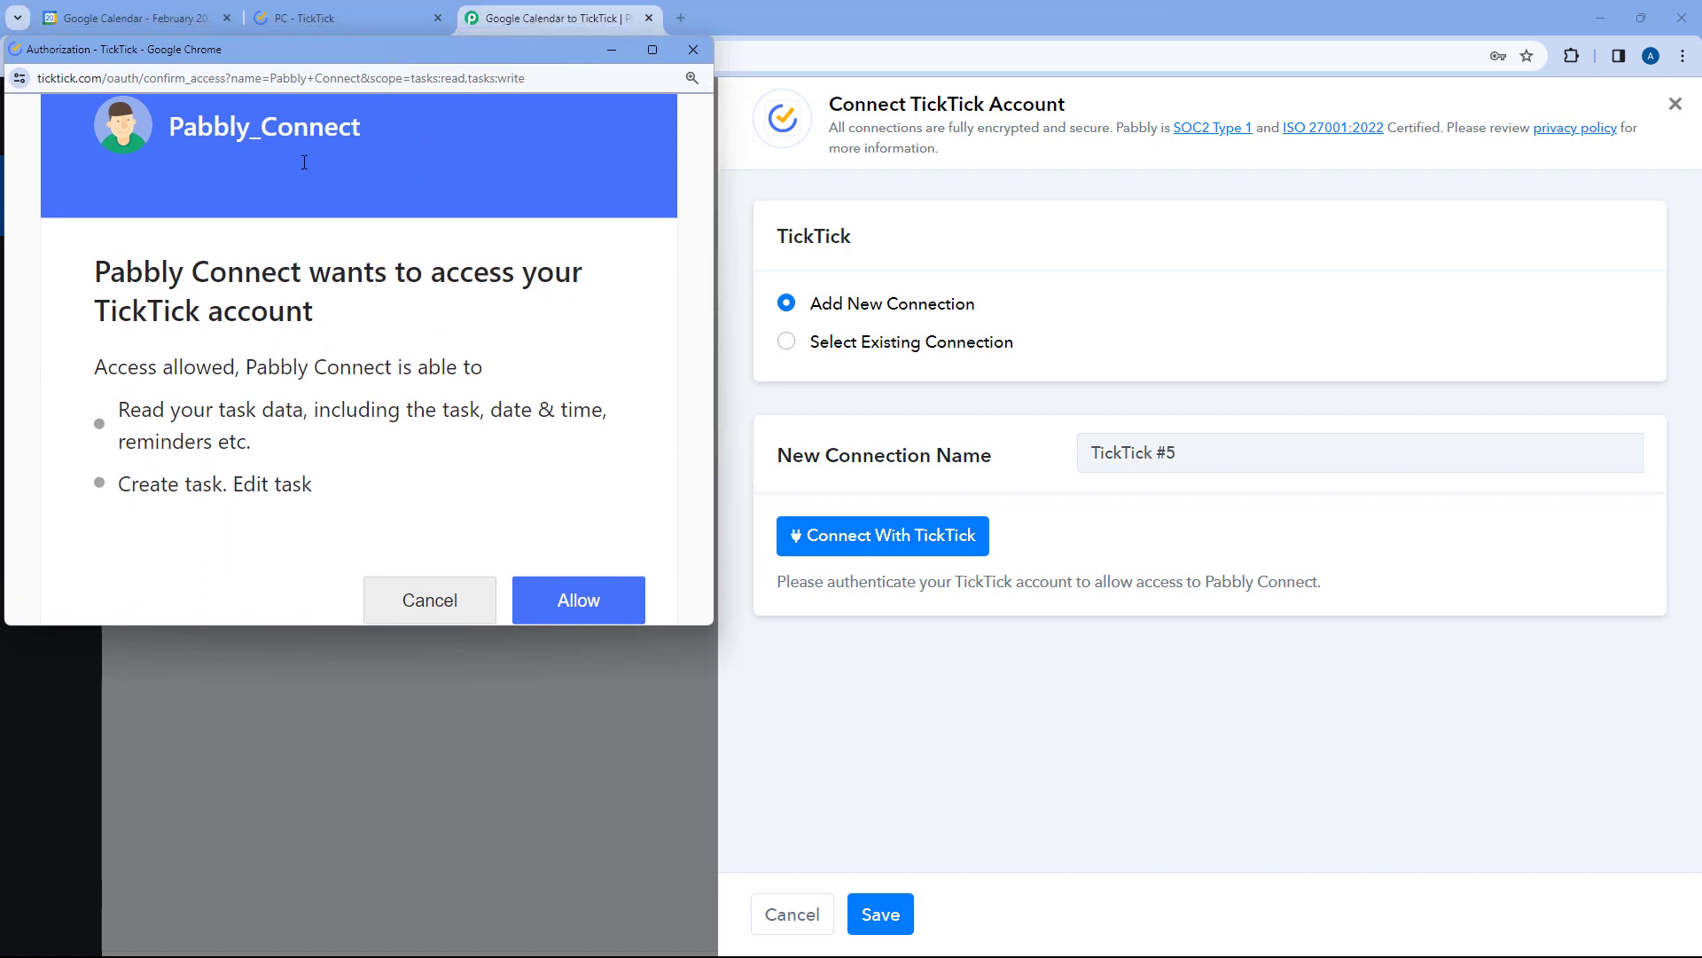
pyautogui.click(370, 19)
pyautogui.click(550, 18)
pyautogui.click(578, 600)
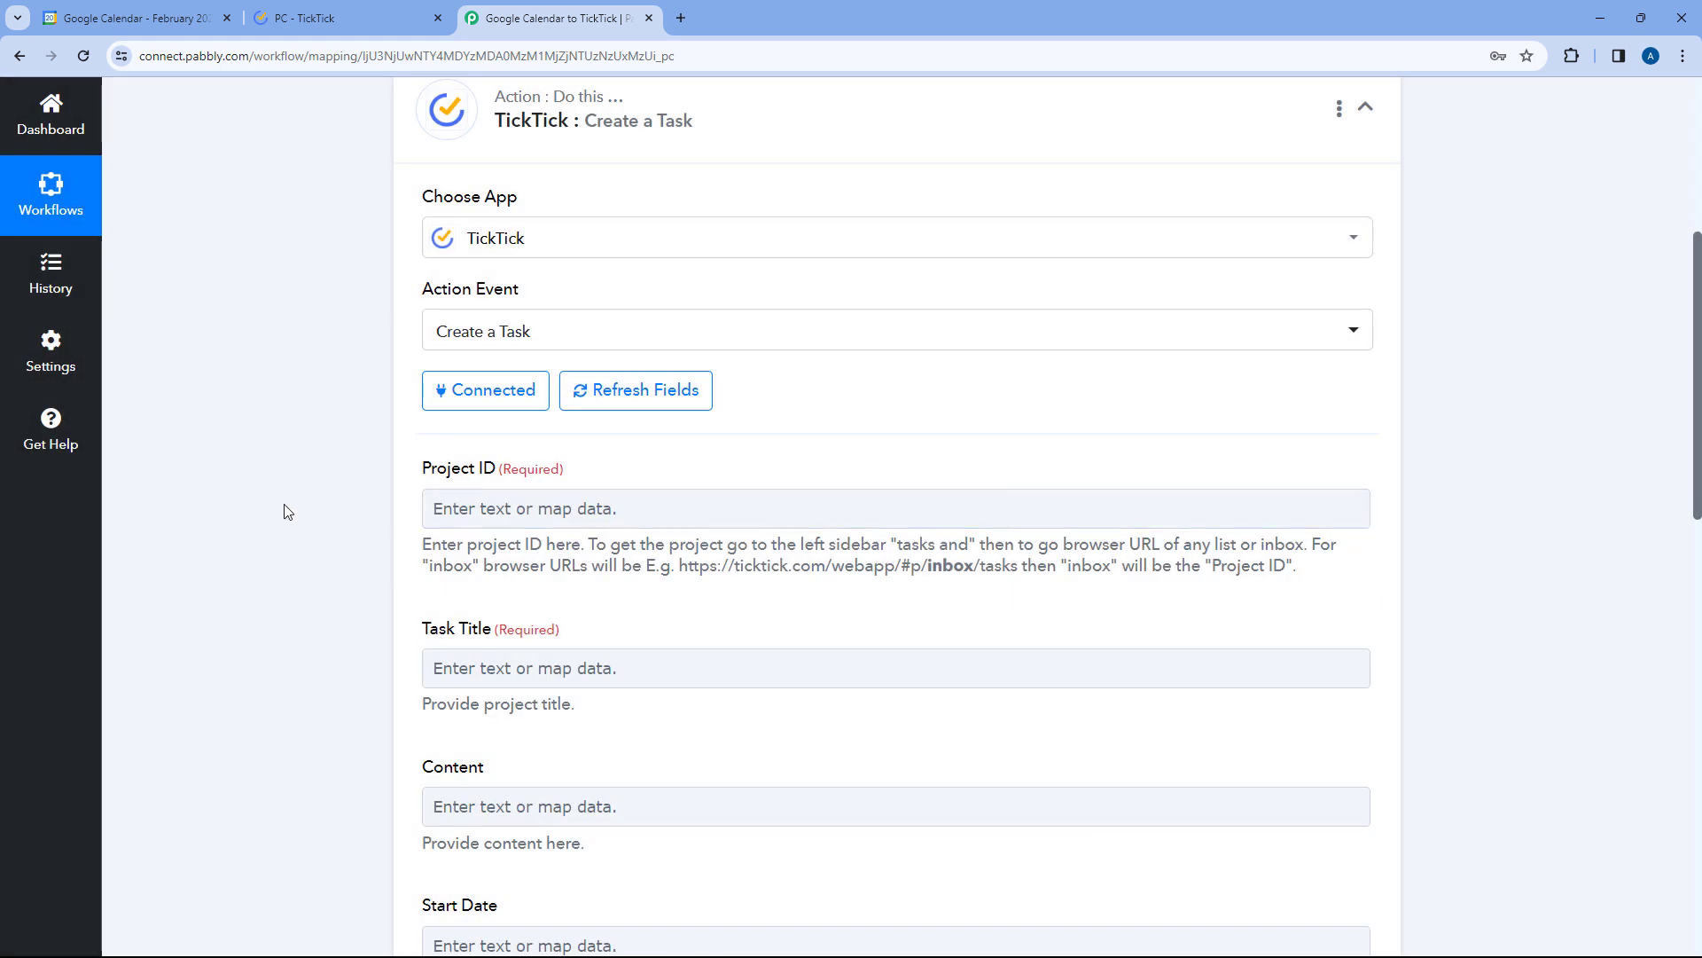
# - Switch to TickTick, view the Facebook Leads list and open the PC list
pyautogui.scroll(-3, 399, 457)
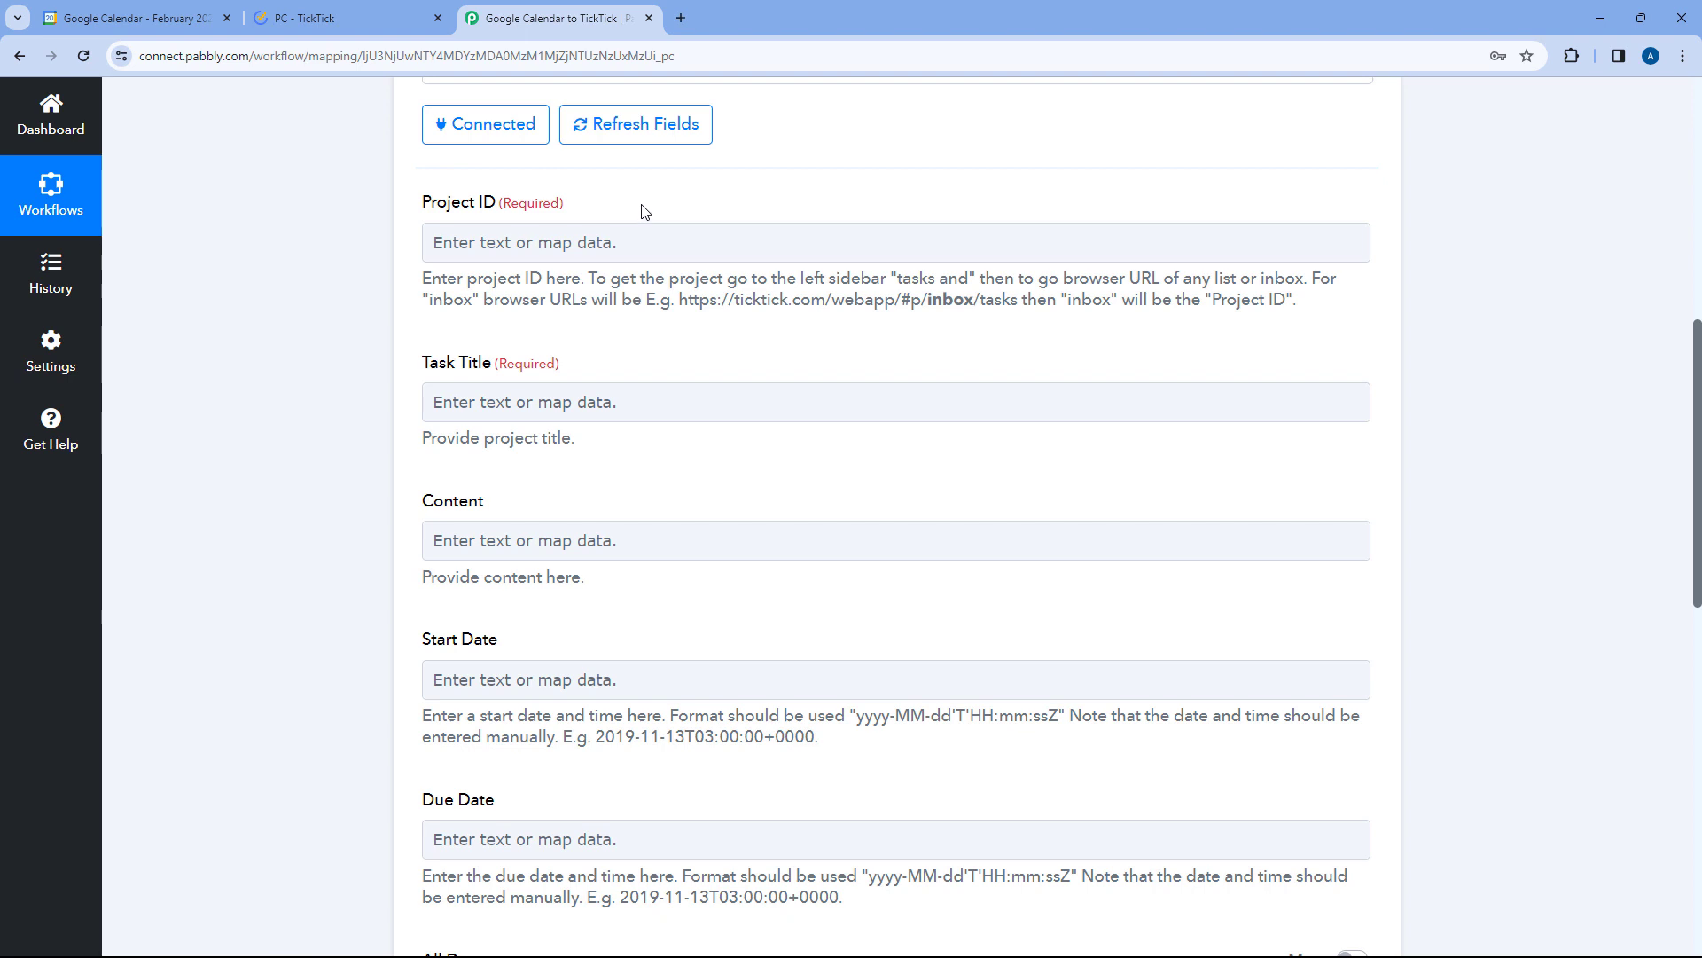
pyautogui.click(387, 12)
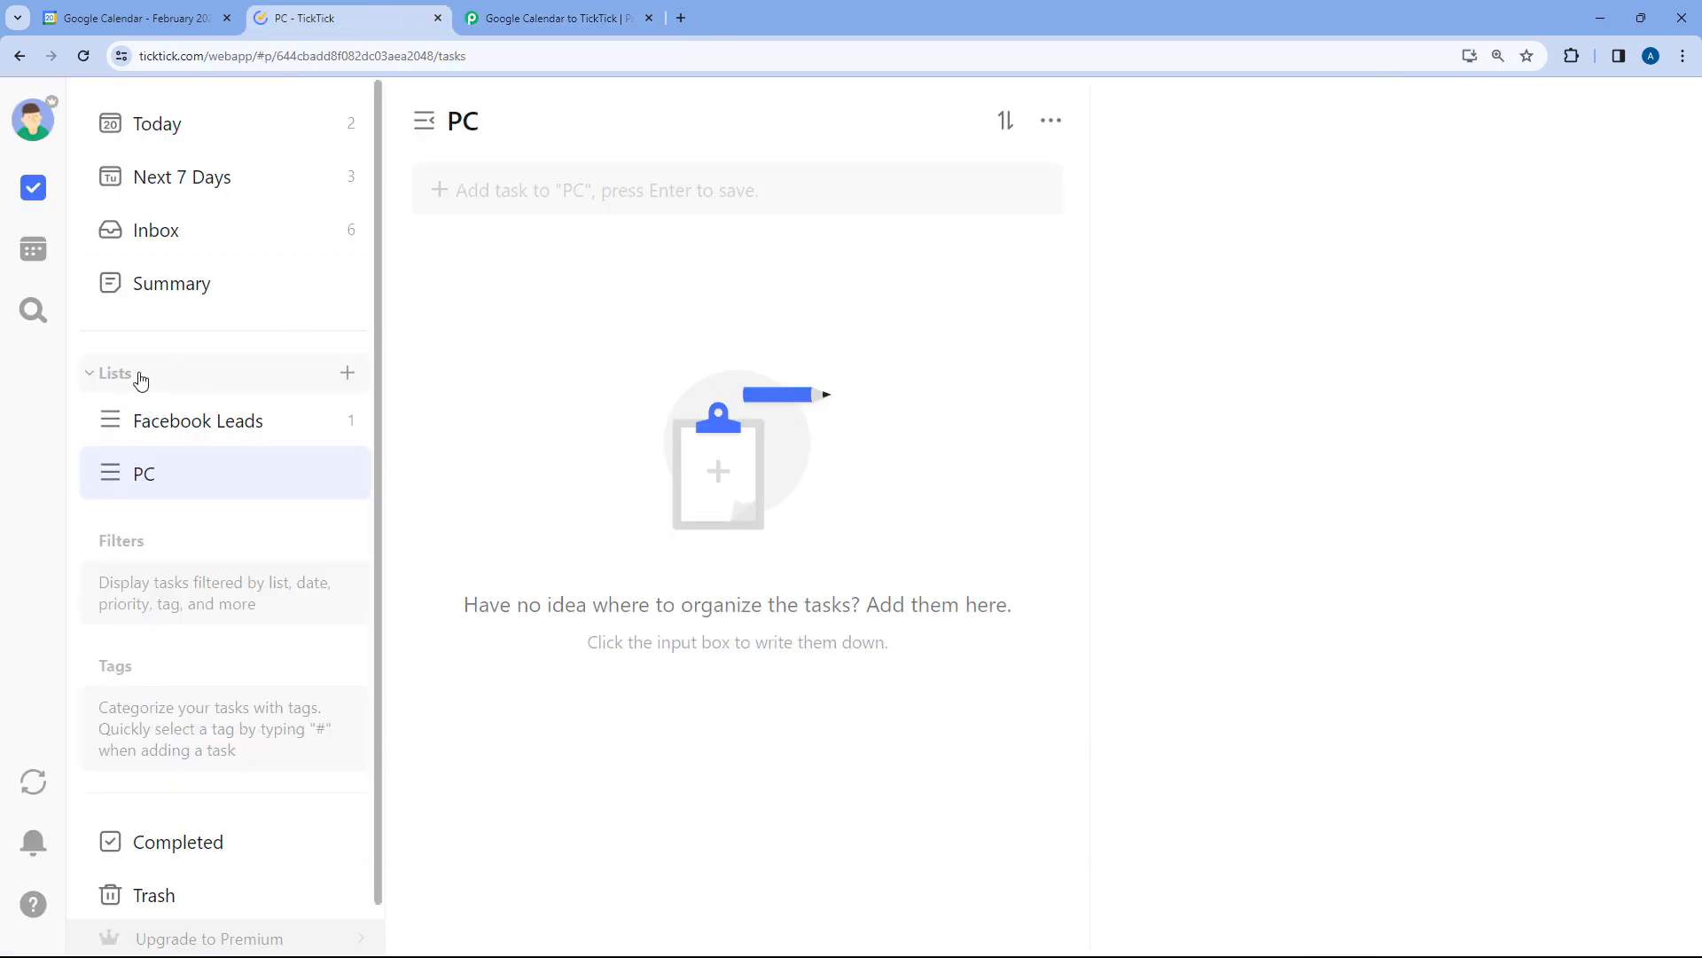
pyautogui.click(209, 424)
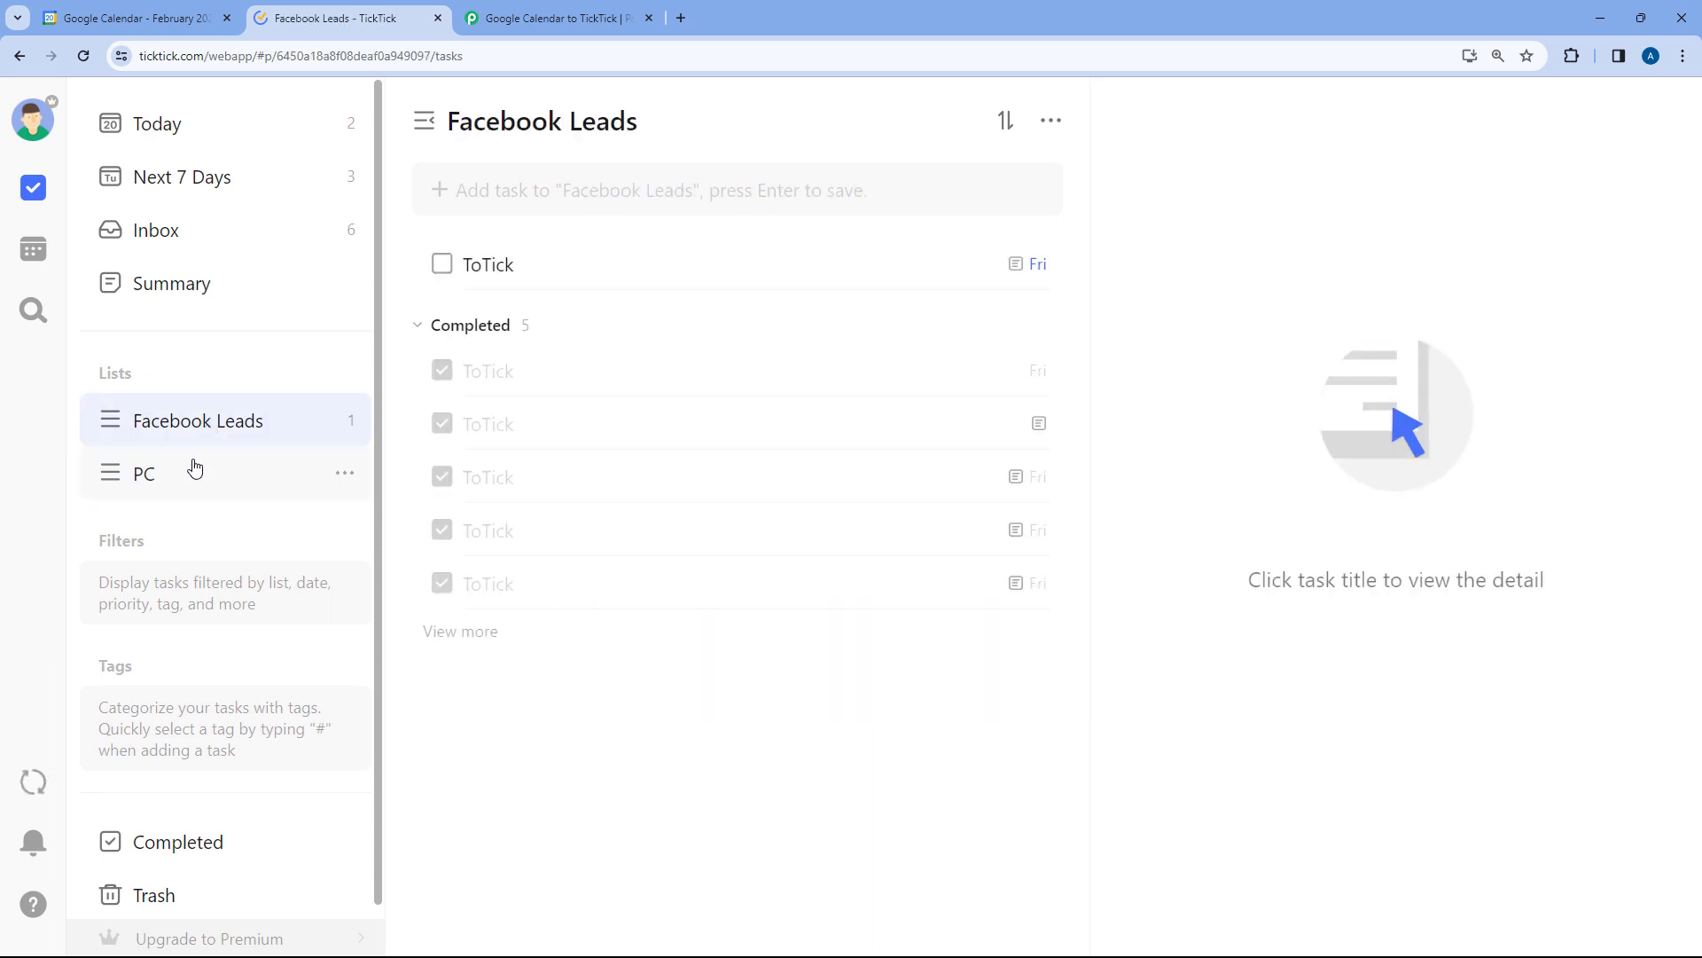
pyautogui.click(195, 468)
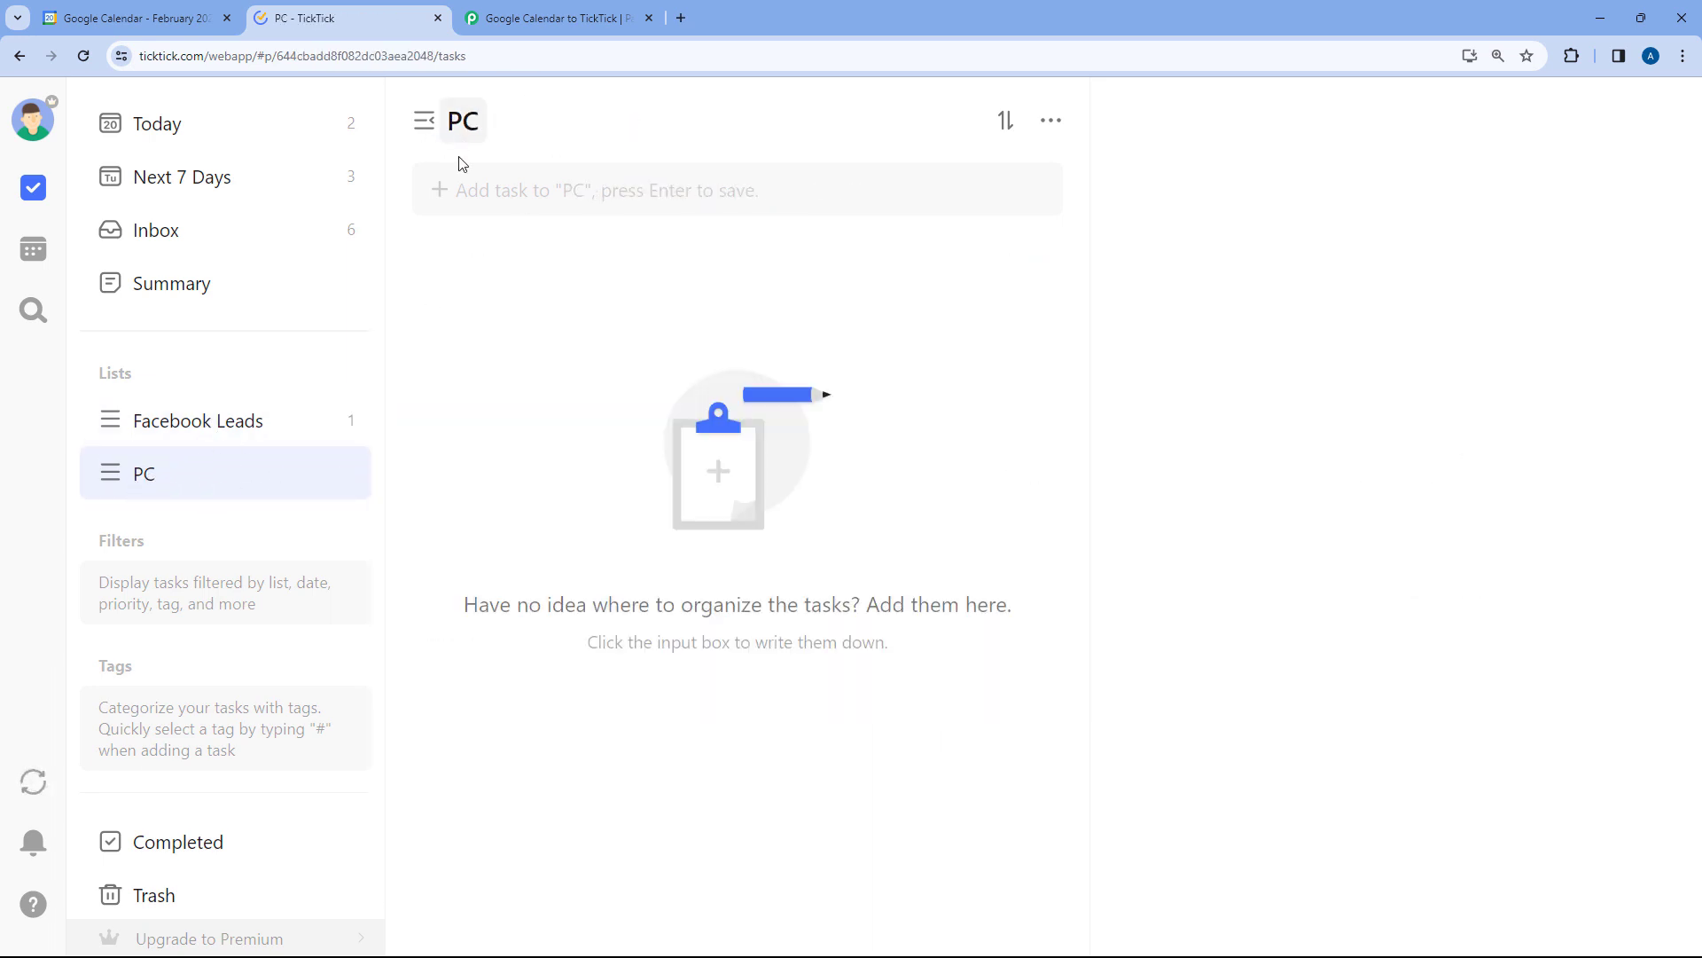
pyautogui.click(519, 4)
pyautogui.click(337, 9)
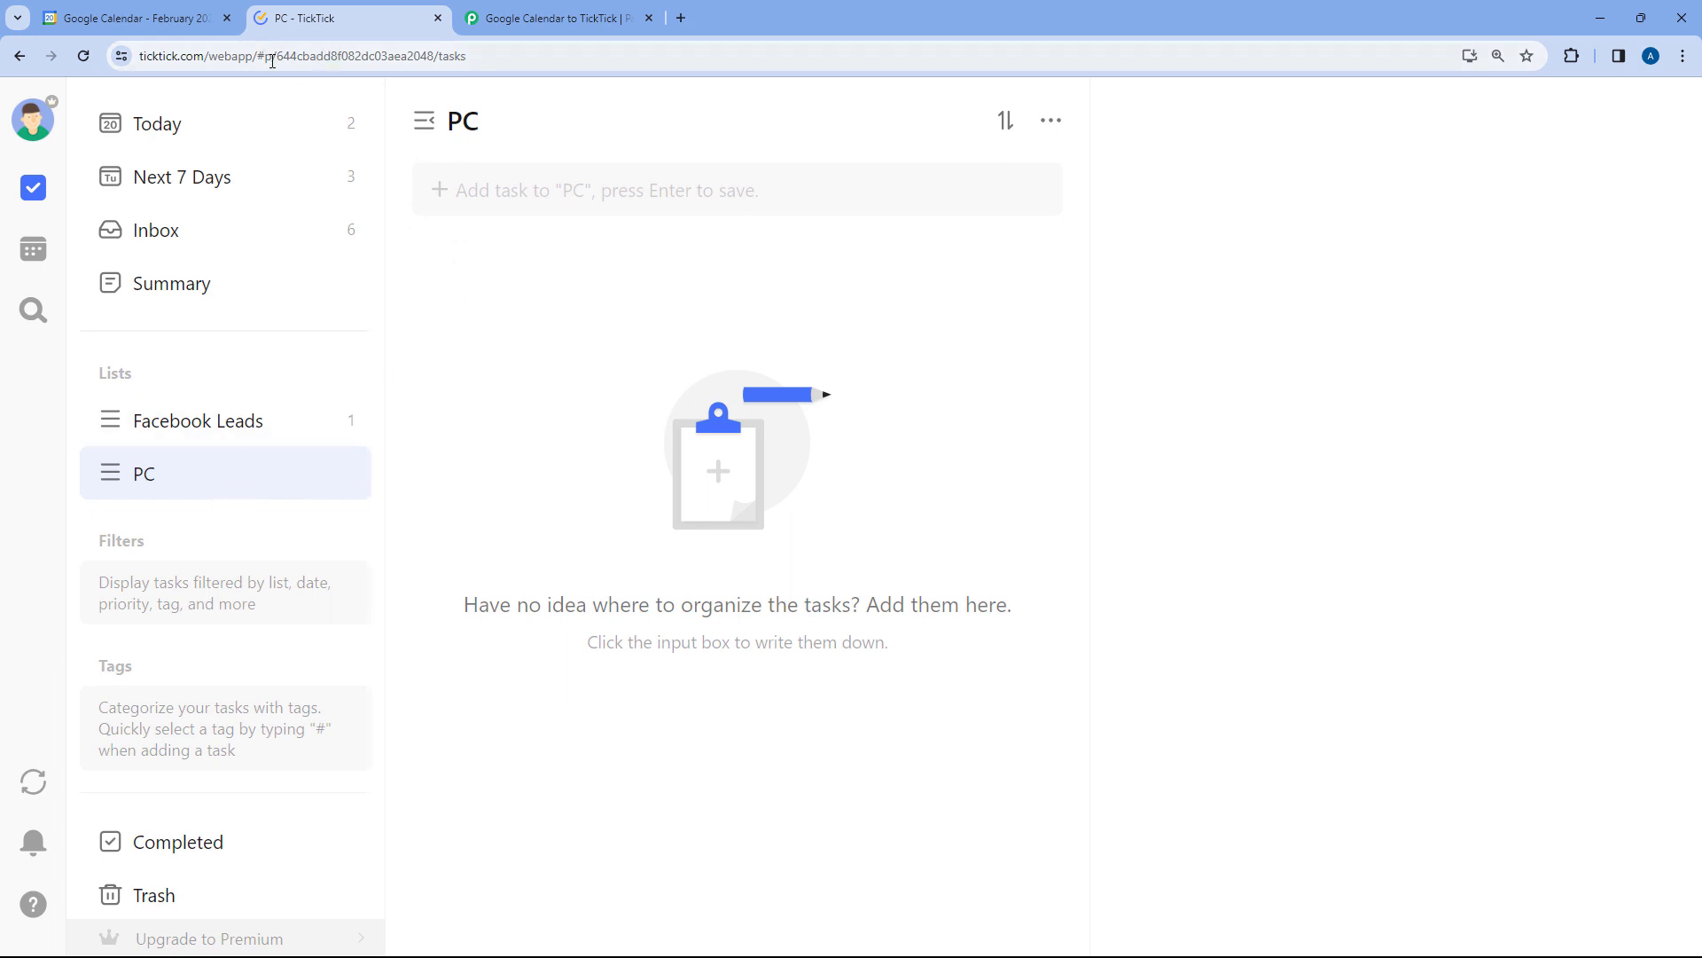
# - Copy the PC list's project ID from the page's web address
pyautogui.click(357, 55)
pyautogui.doubleClick(350, 57)
pyautogui.rightClick(393, 53)
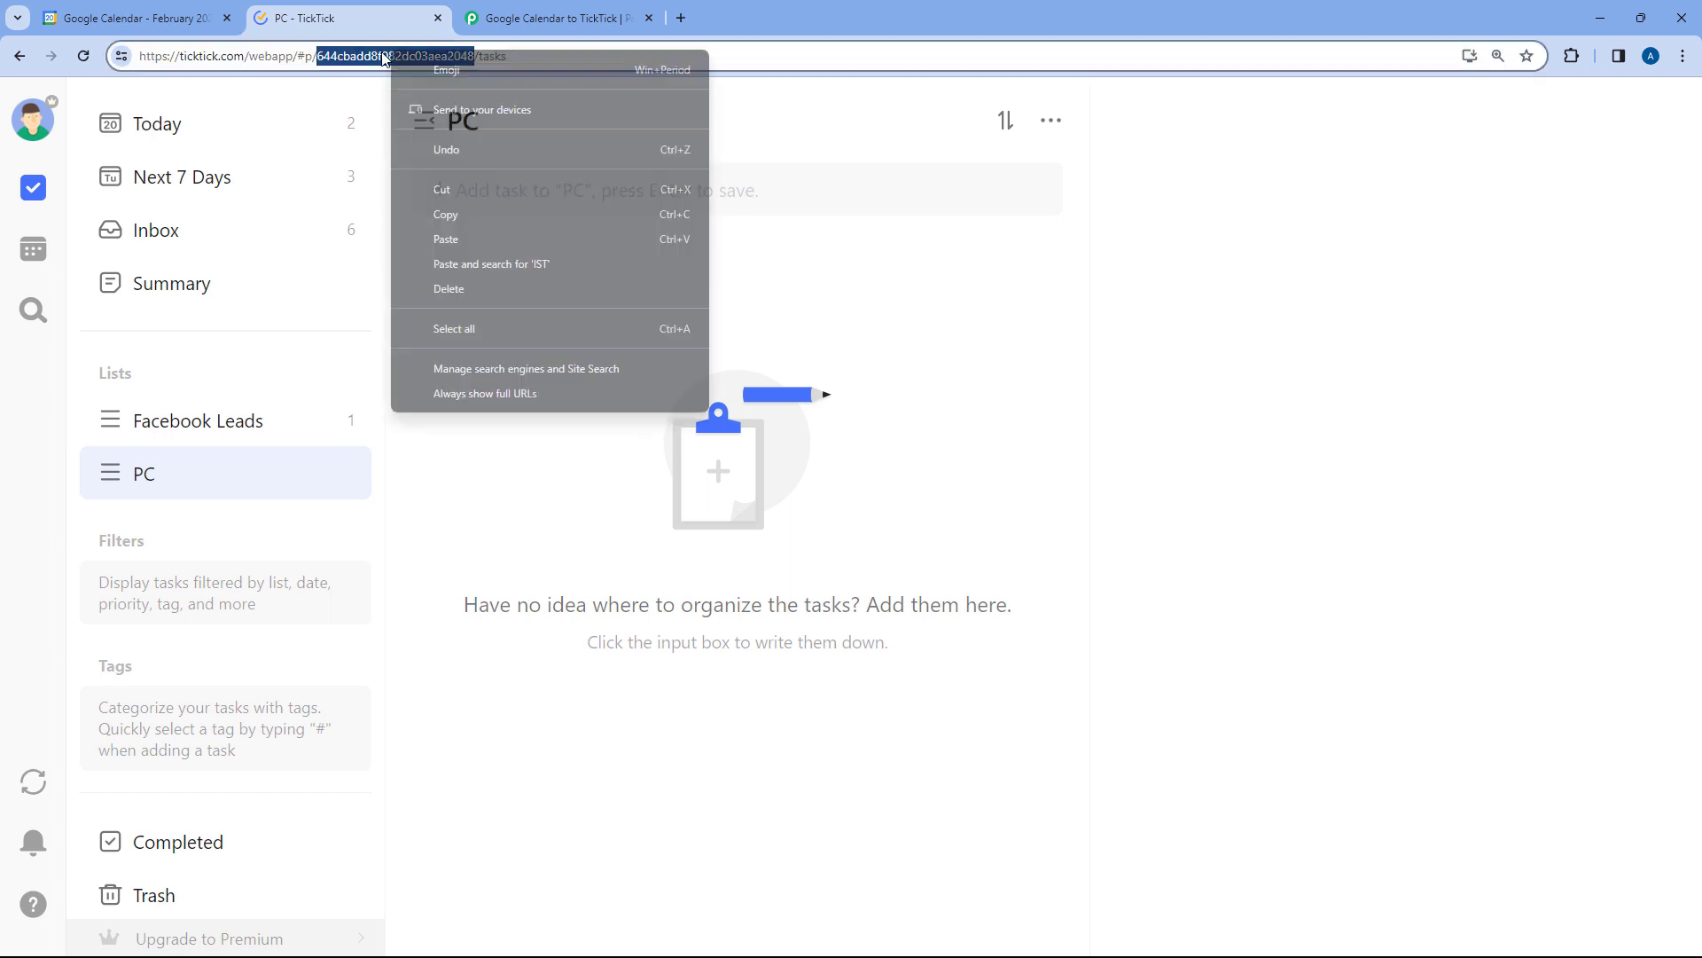
pyautogui.click(423, 211)
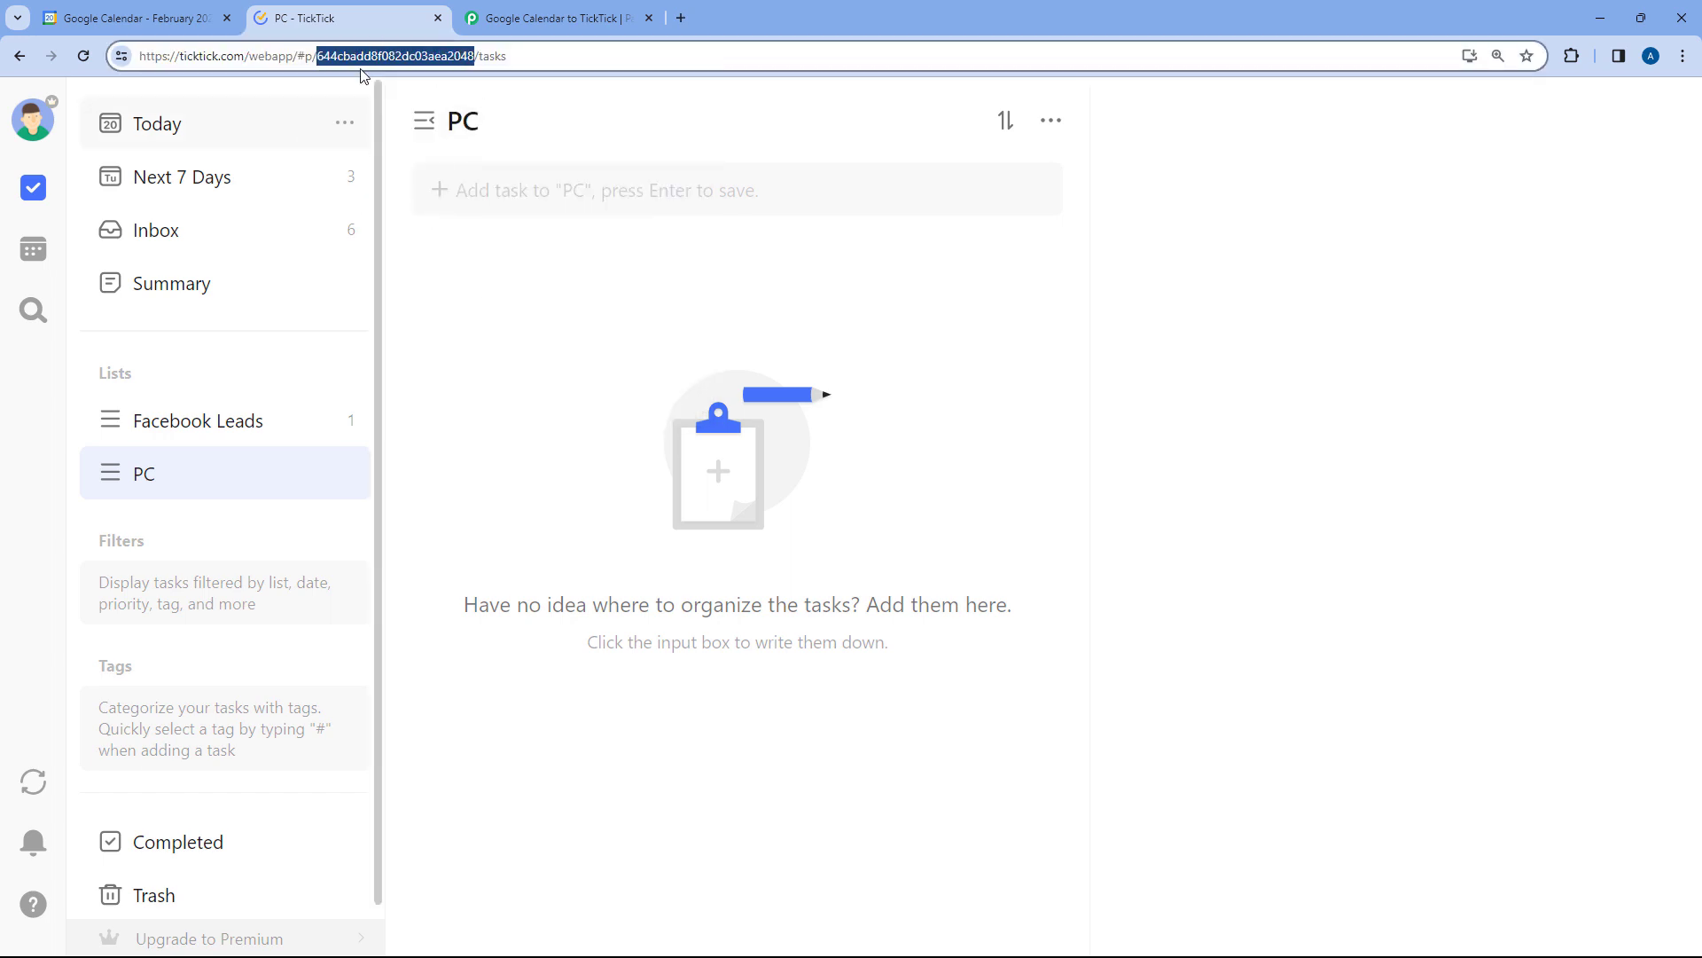
# - Return to Pabbly Connect and paste the copied ID 644cbadd8f082dc03aea2048 as the TickTick task's Project ID
pyautogui.click(549, 18)
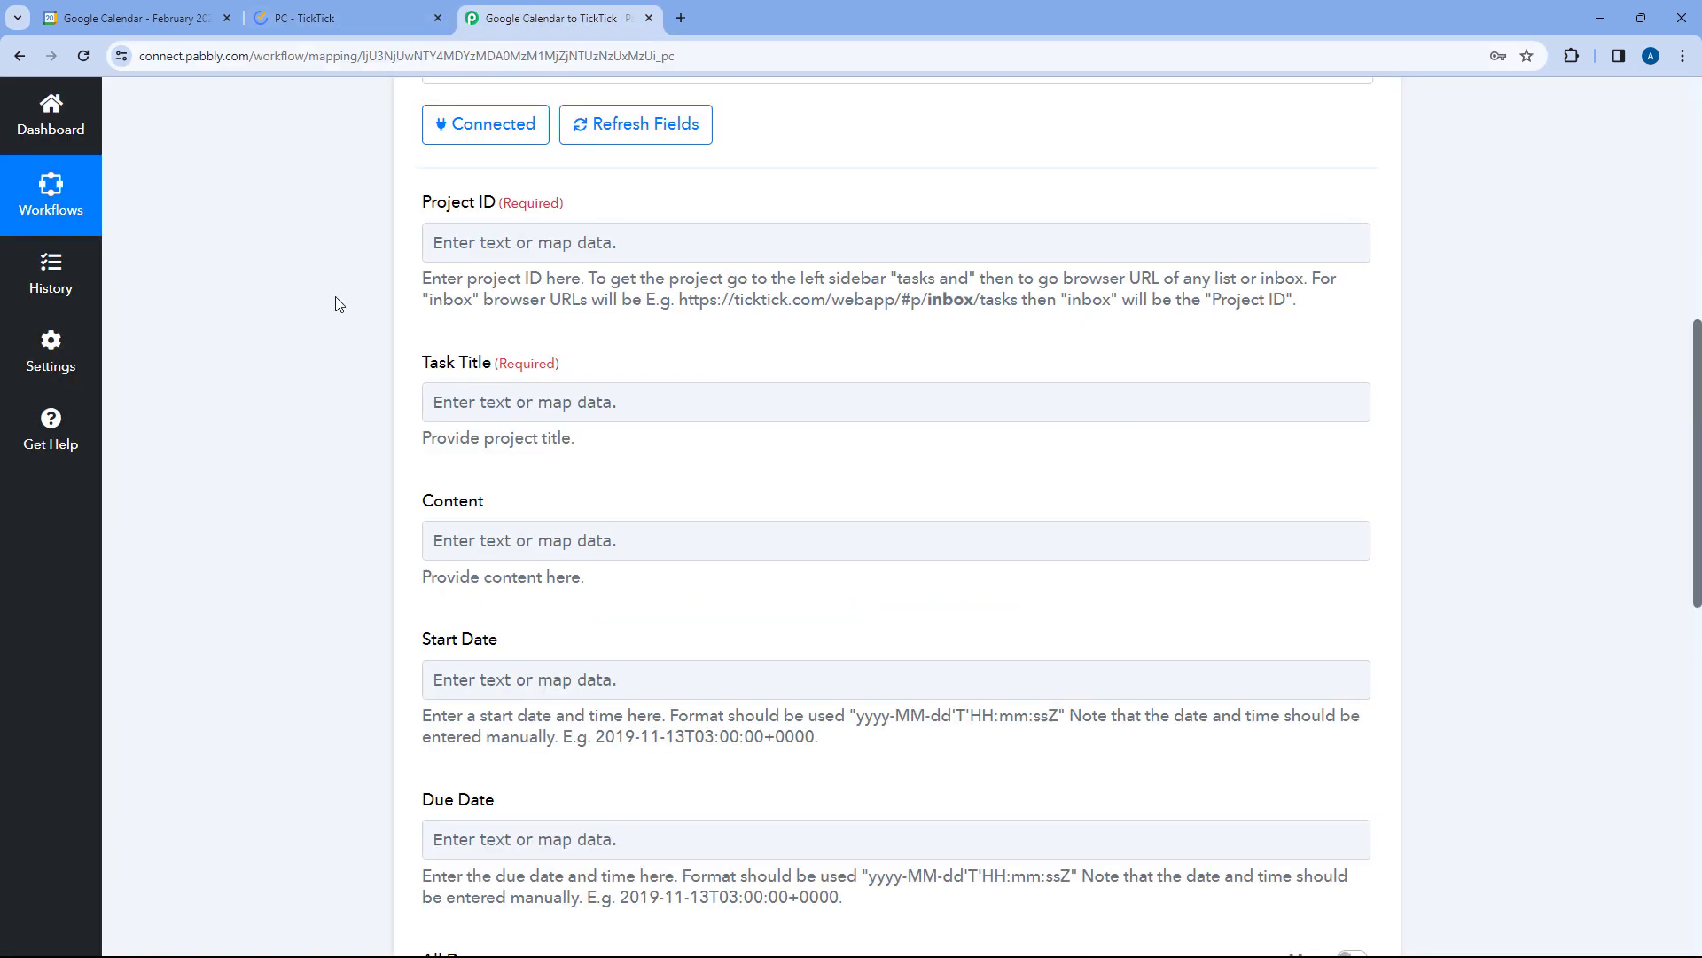
pyautogui.rightClick(493, 231)
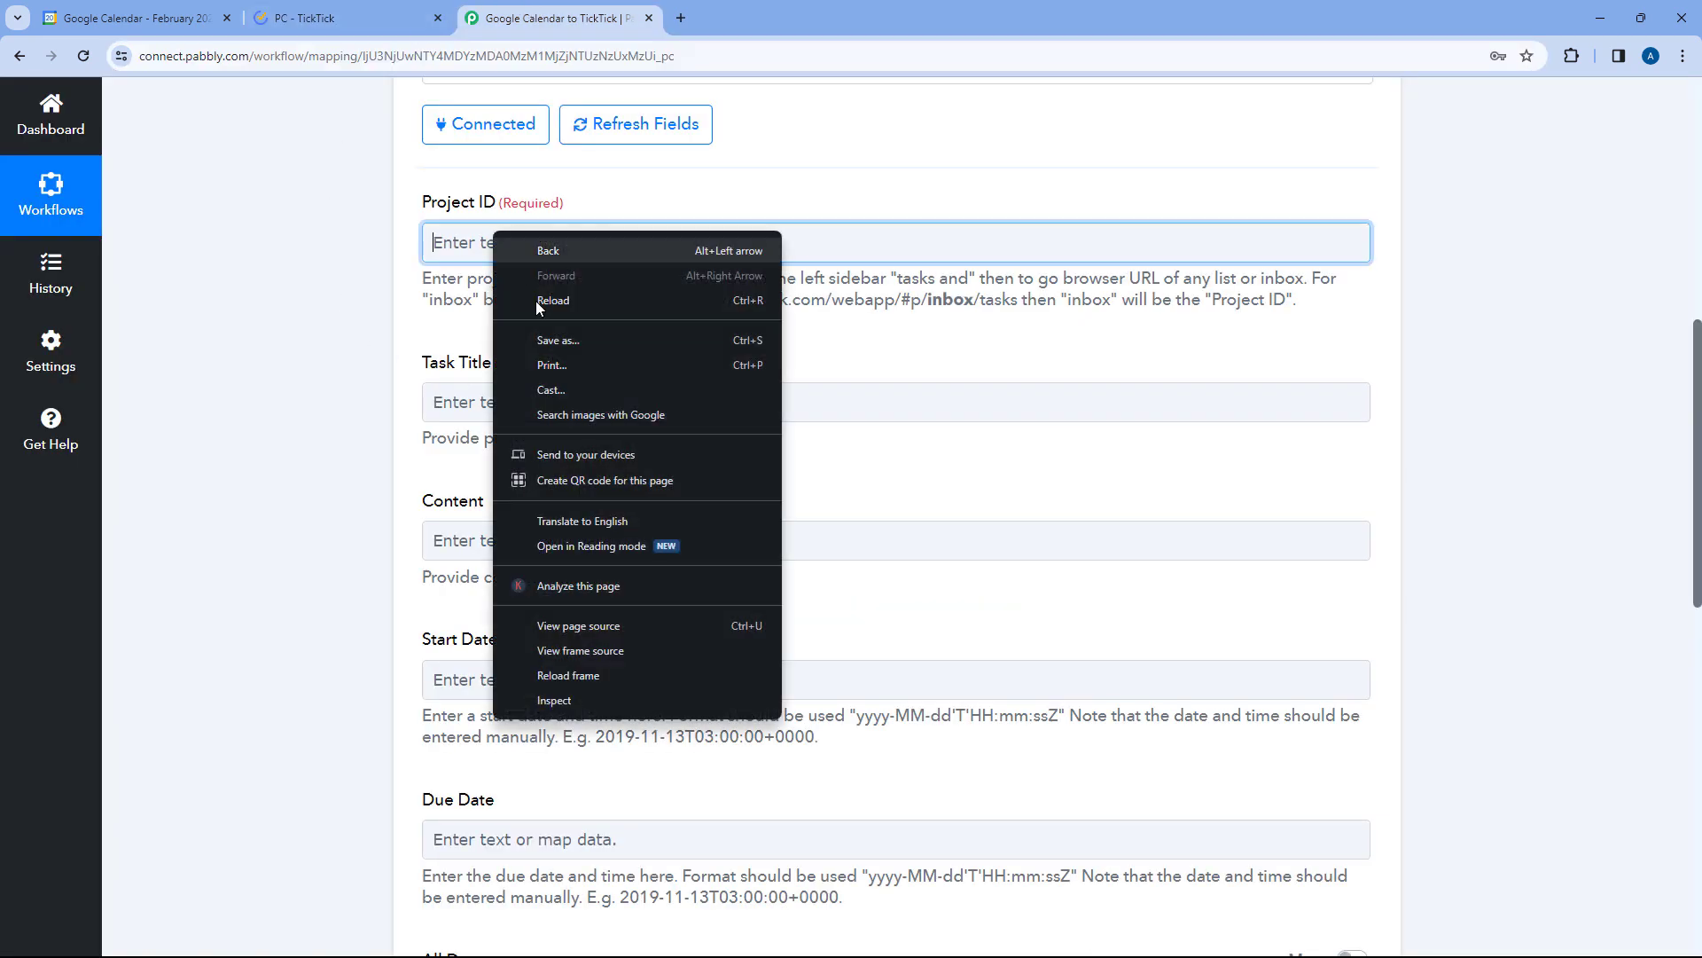
pyautogui.click(467, 250)
pyautogui.rightClick(463, 248)
pyautogui.click(517, 420)
pyautogui.click(371, 332)
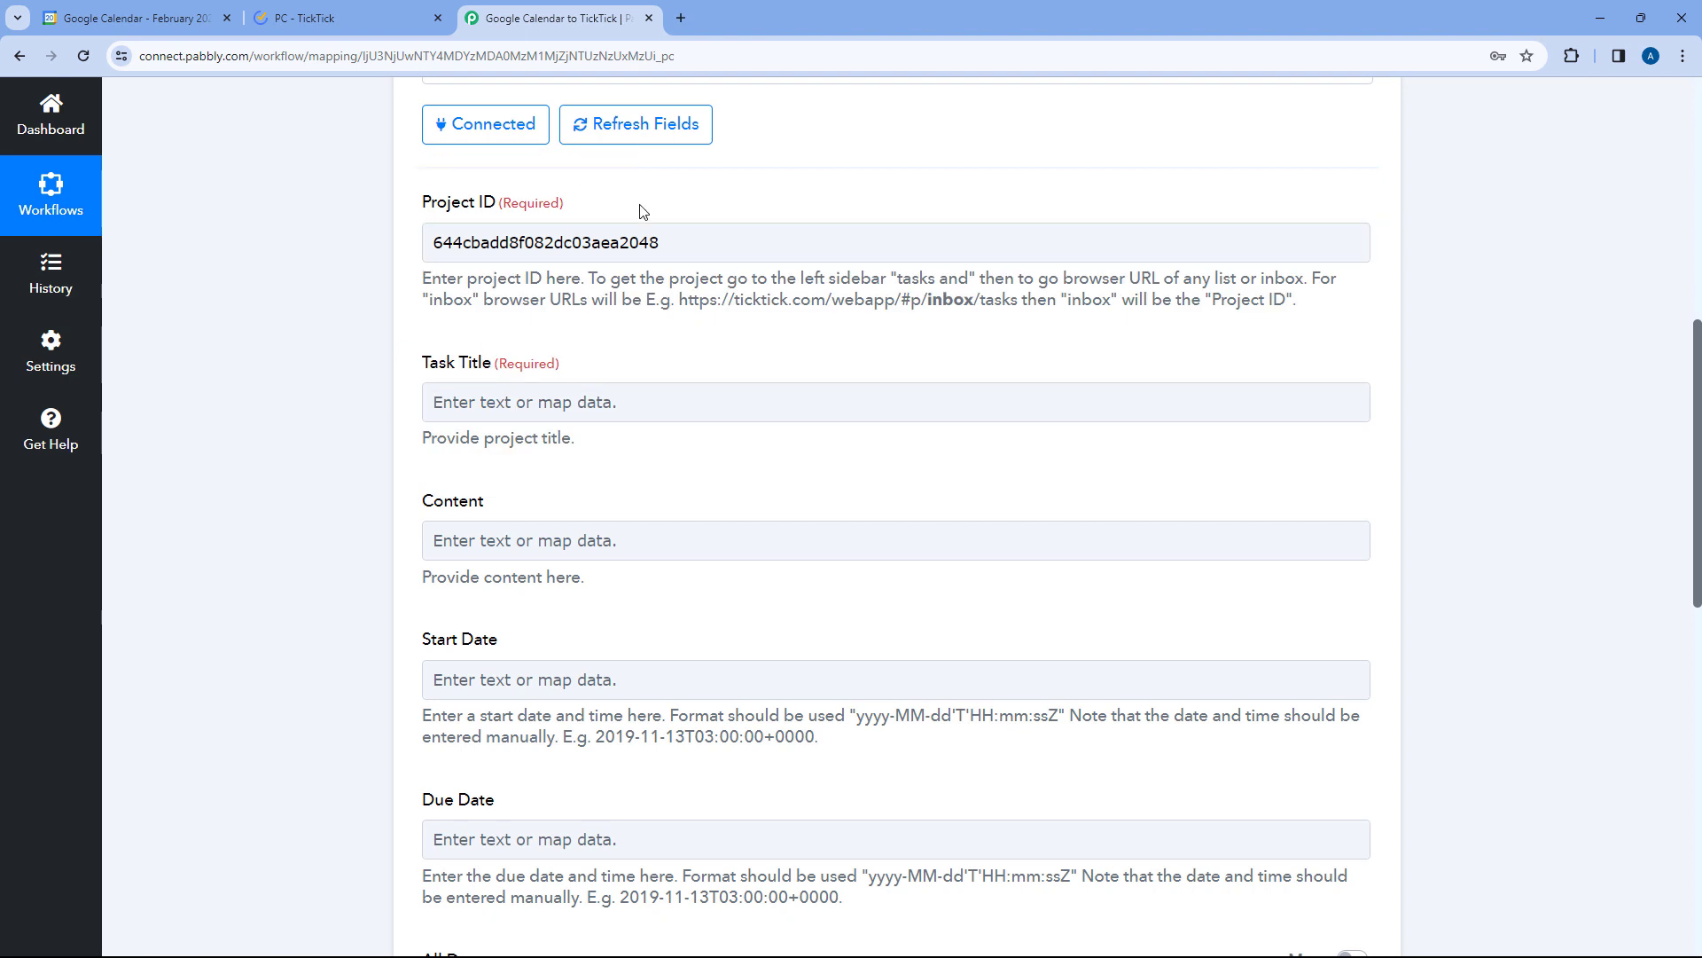
# - Review the action's remaining task fields and examine the Summary value in the Google Calendar trigger response
pyautogui.scroll(-2, 643, 211)
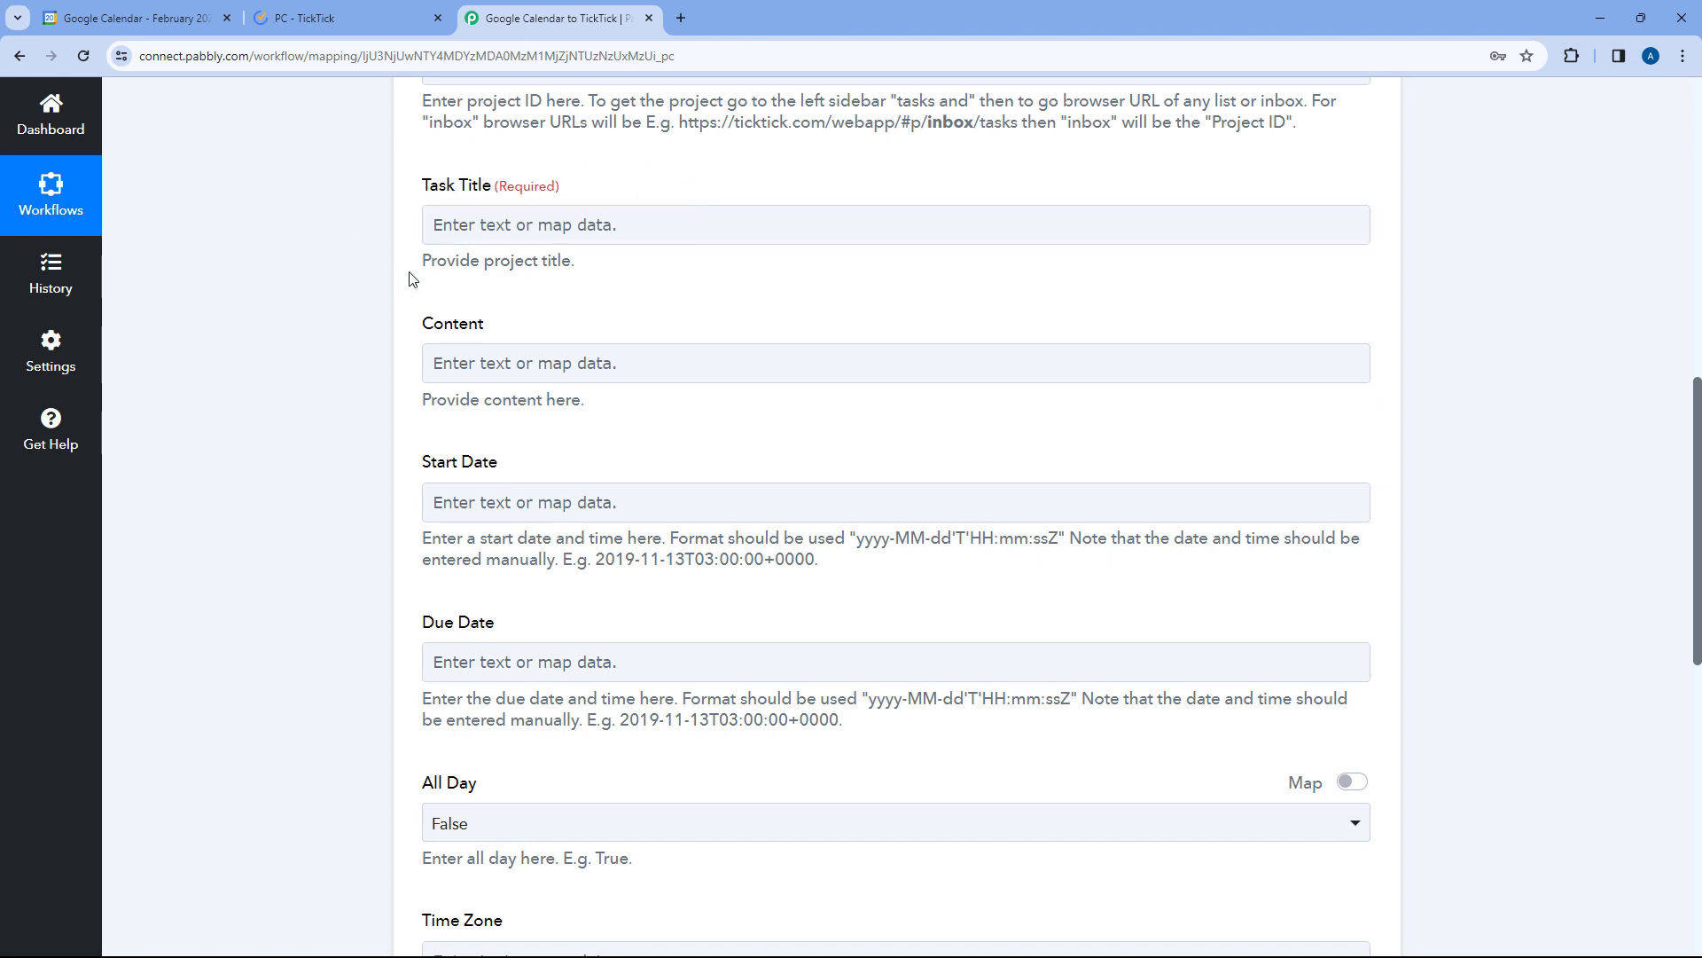
pyautogui.scroll(3, 390, 301)
pyautogui.scroll(12, 384, 316)
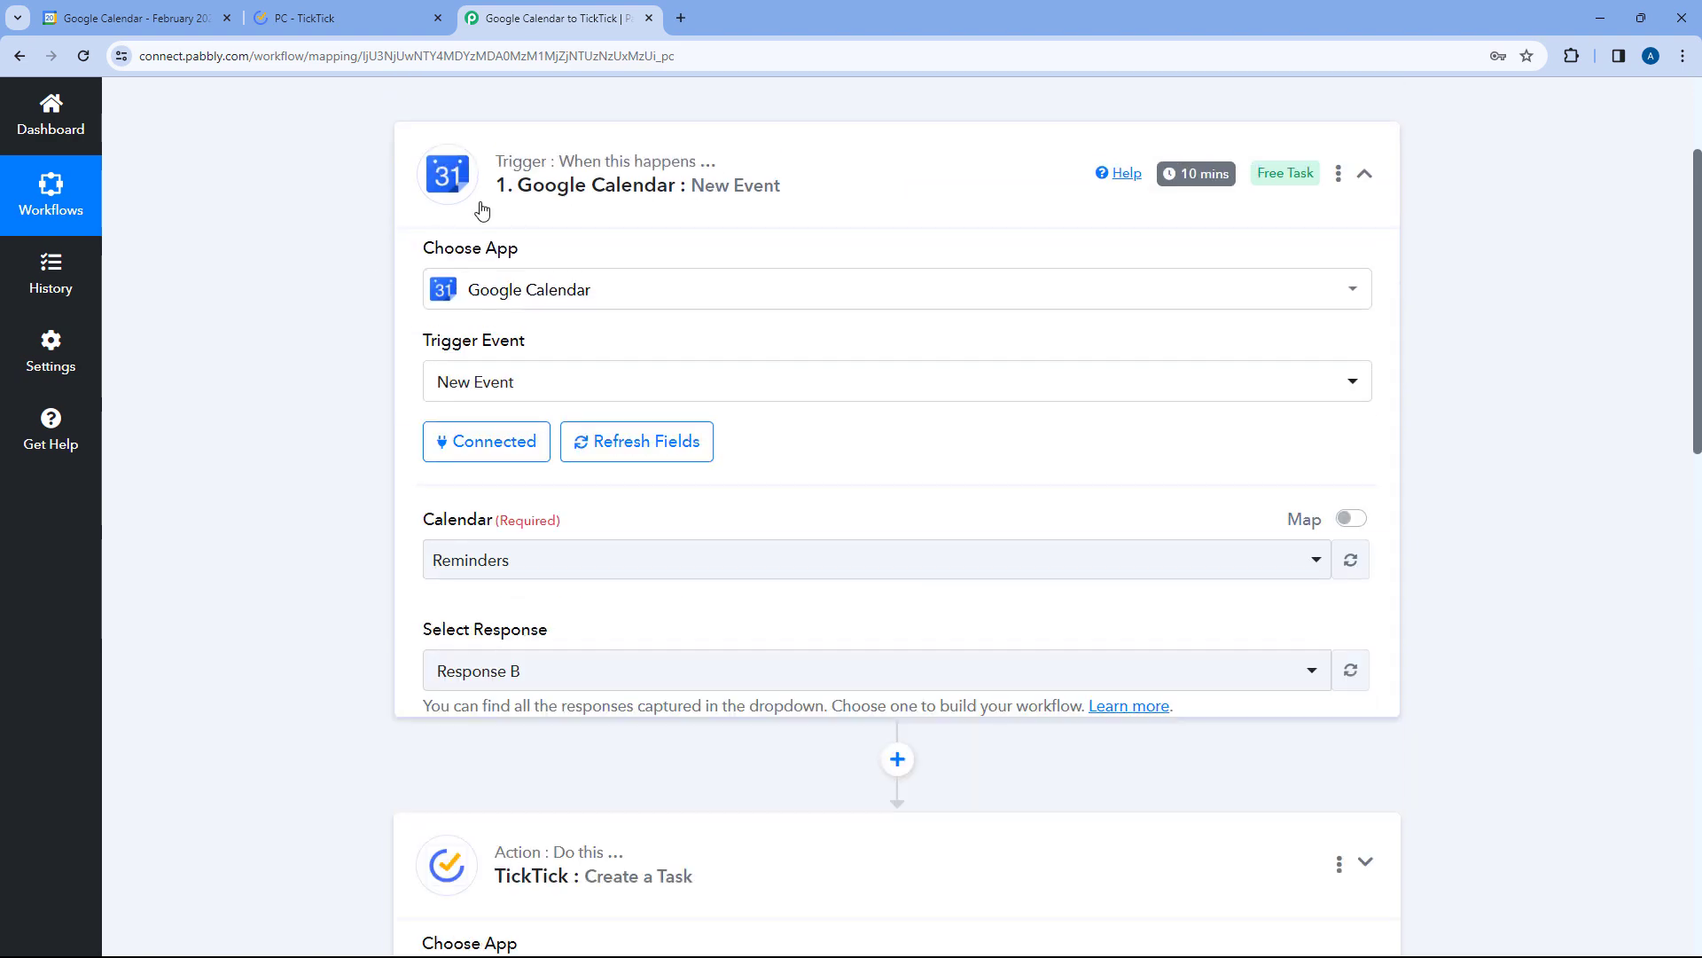
pyautogui.scroll(-4, 344, 293)
pyautogui.scroll(2, 943, 383)
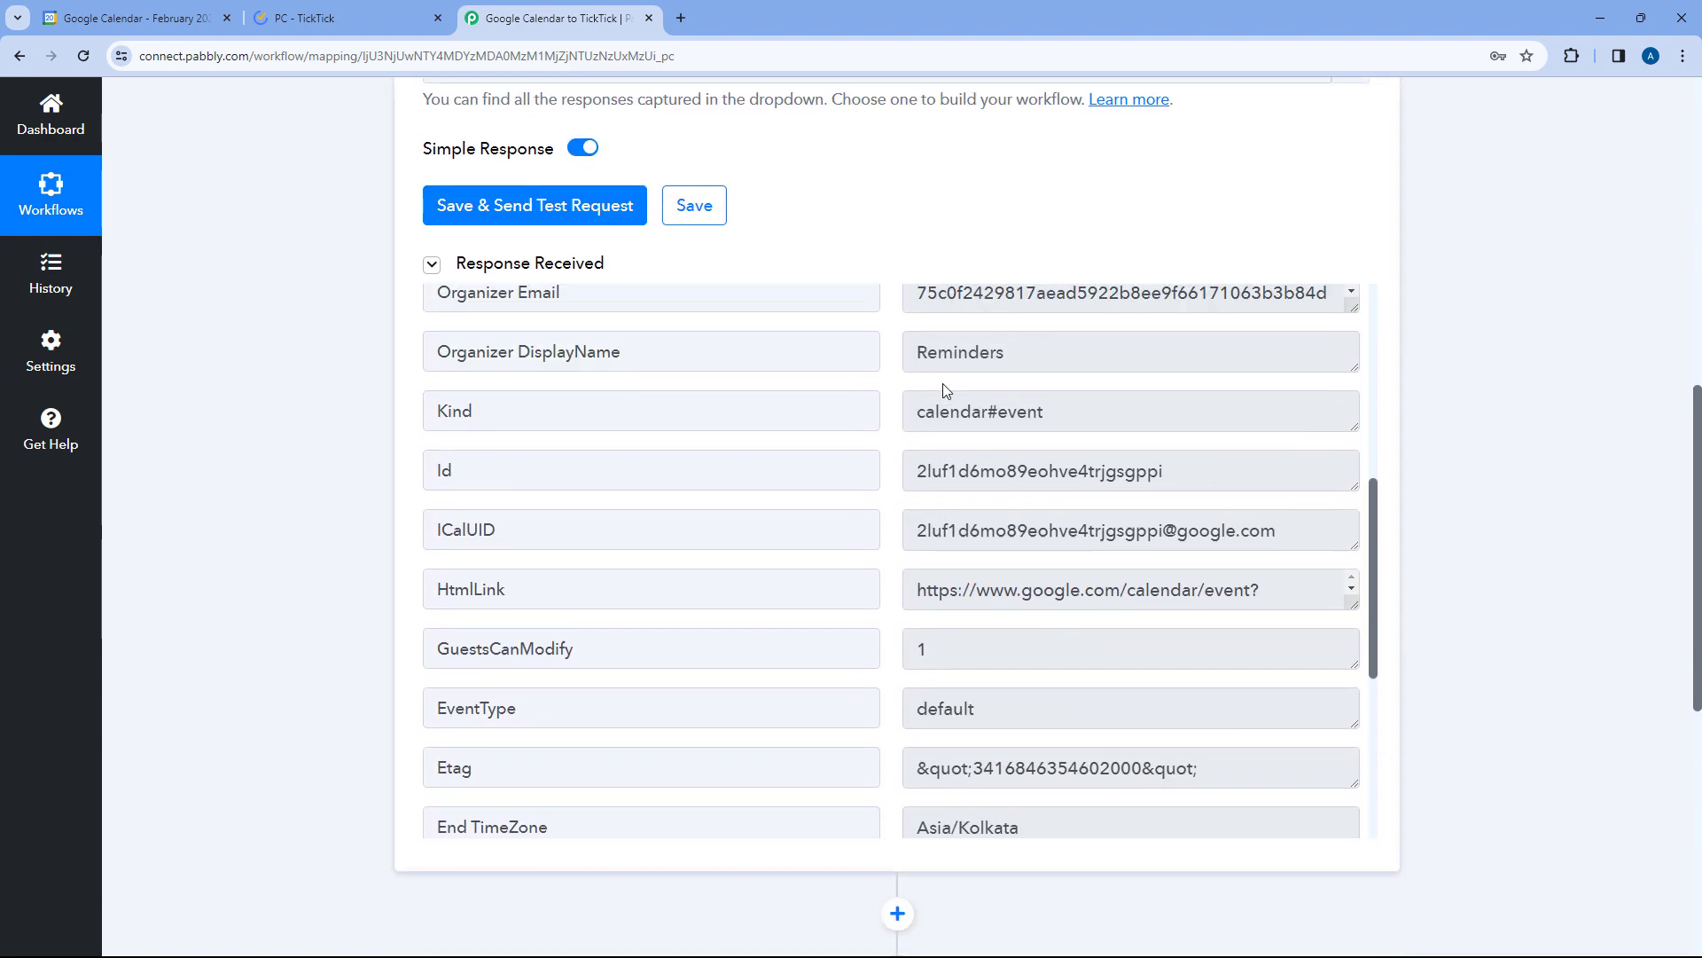
pyautogui.scroll(1, 962, 413)
pyautogui.scroll(3, 994, 397)
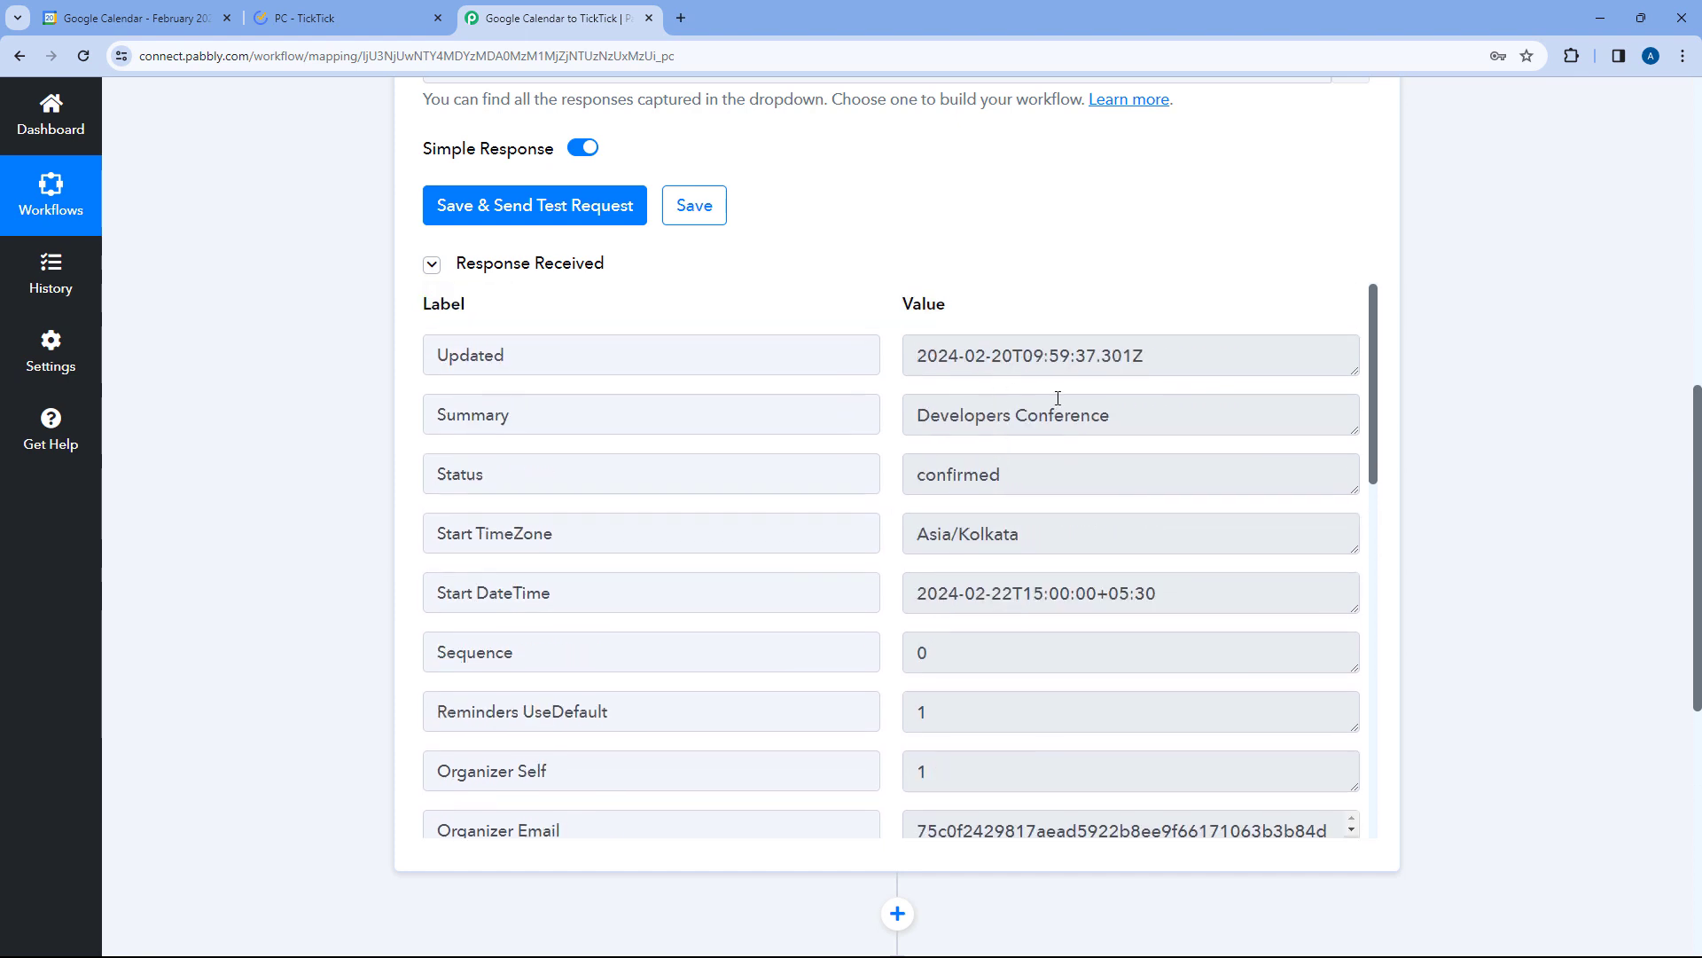
pyautogui.moveTo(1137, 411); pyautogui.dragTo(907, 410)
pyautogui.click(891, 417)
pyautogui.moveTo(1140, 410); pyautogui.dragTo(903, 419)
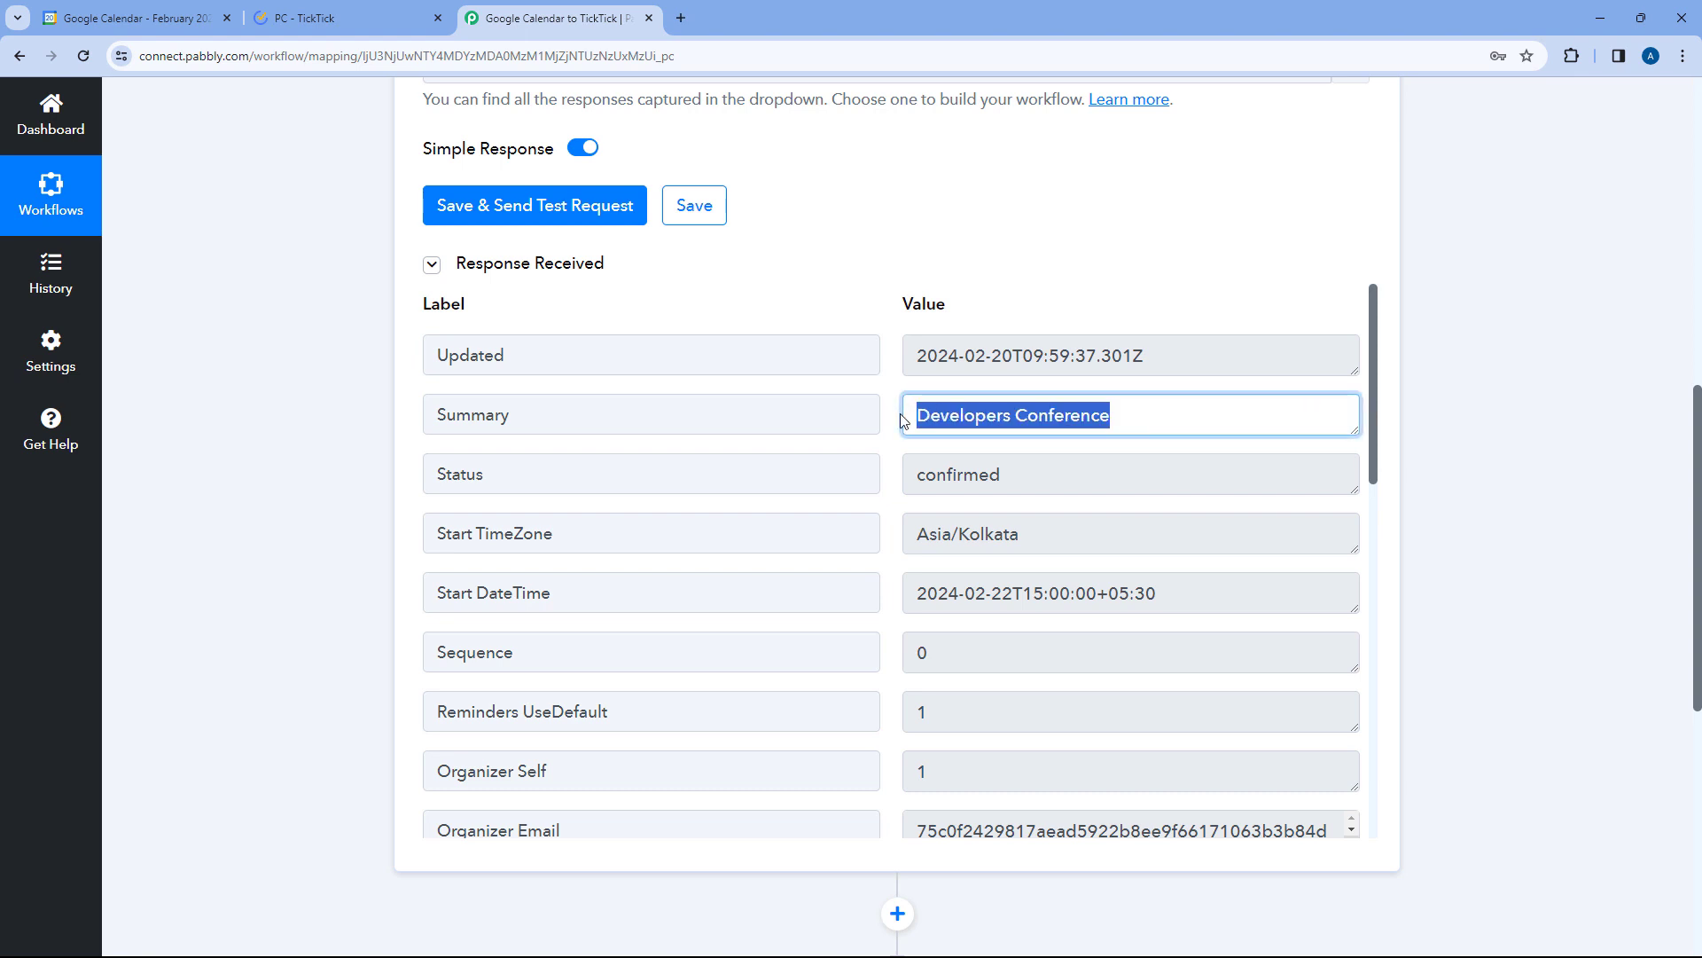
pyautogui.moveTo(670, 403); pyautogui.dragTo(475, 404)
pyautogui.moveTo(1185, 415); pyautogui.dragTo(904, 413)
pyautogui.click(886, 419)
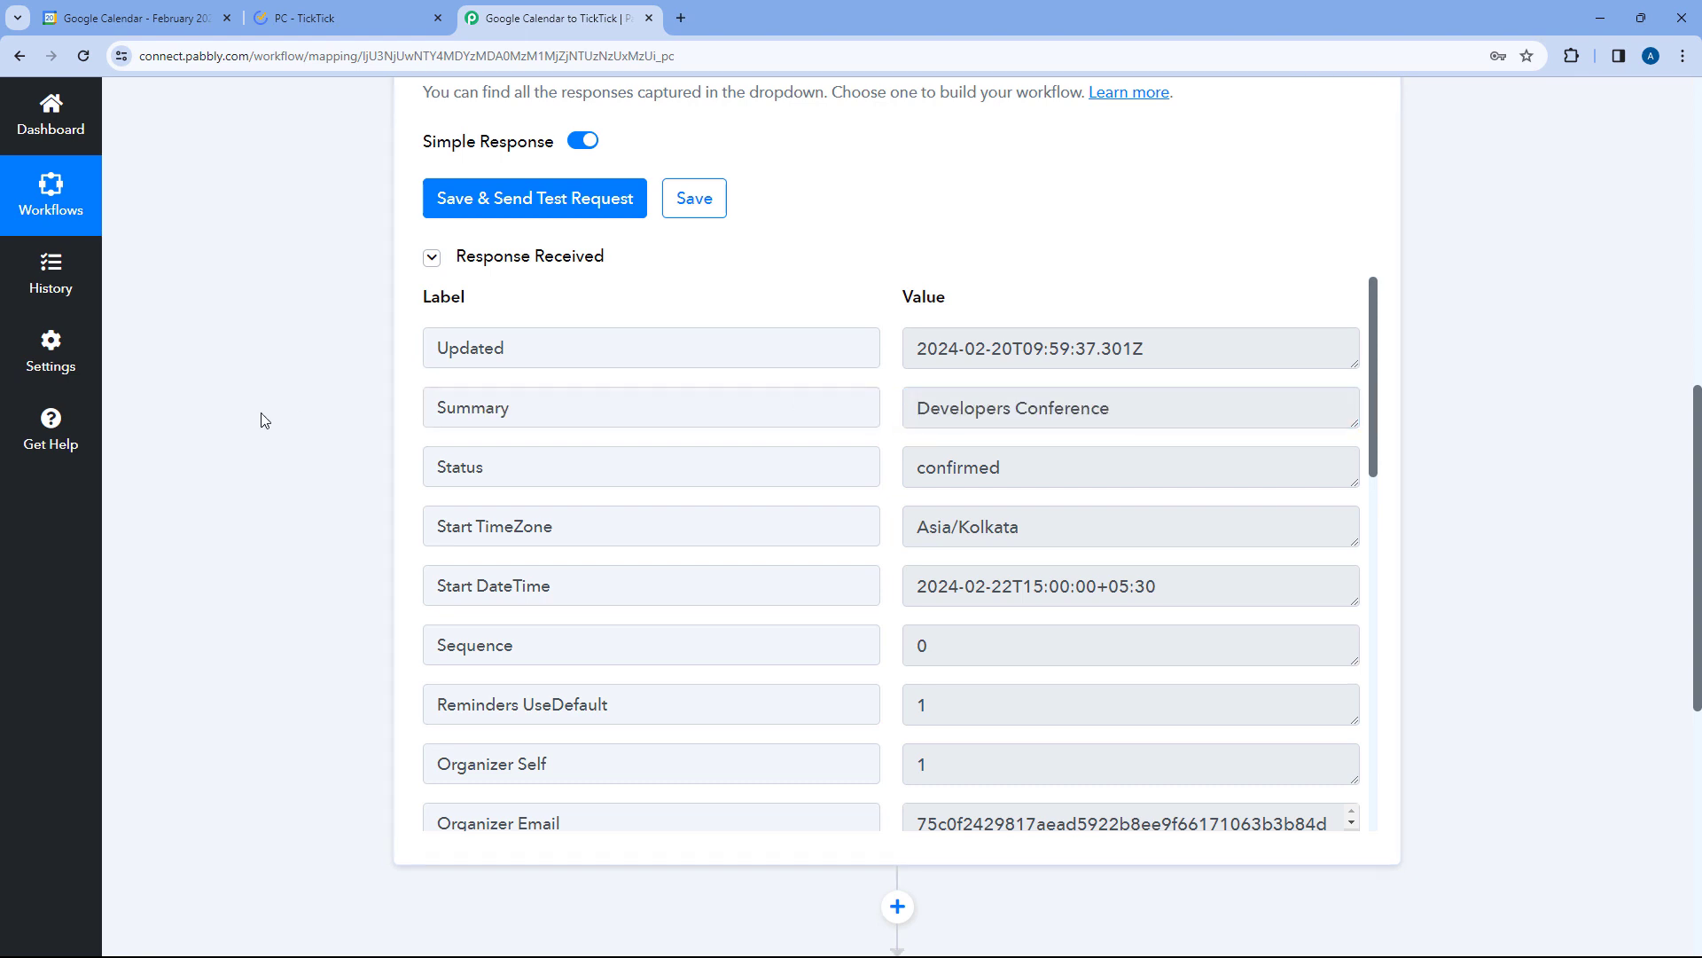
# - Map the TickTick Task Title to the Summary value from the Google Calendar New Event step
pyautogui.scroll(-8, 300, 414)
pyautogui.click(737, 365)
pyautogui.scroll(13, 350, 294)
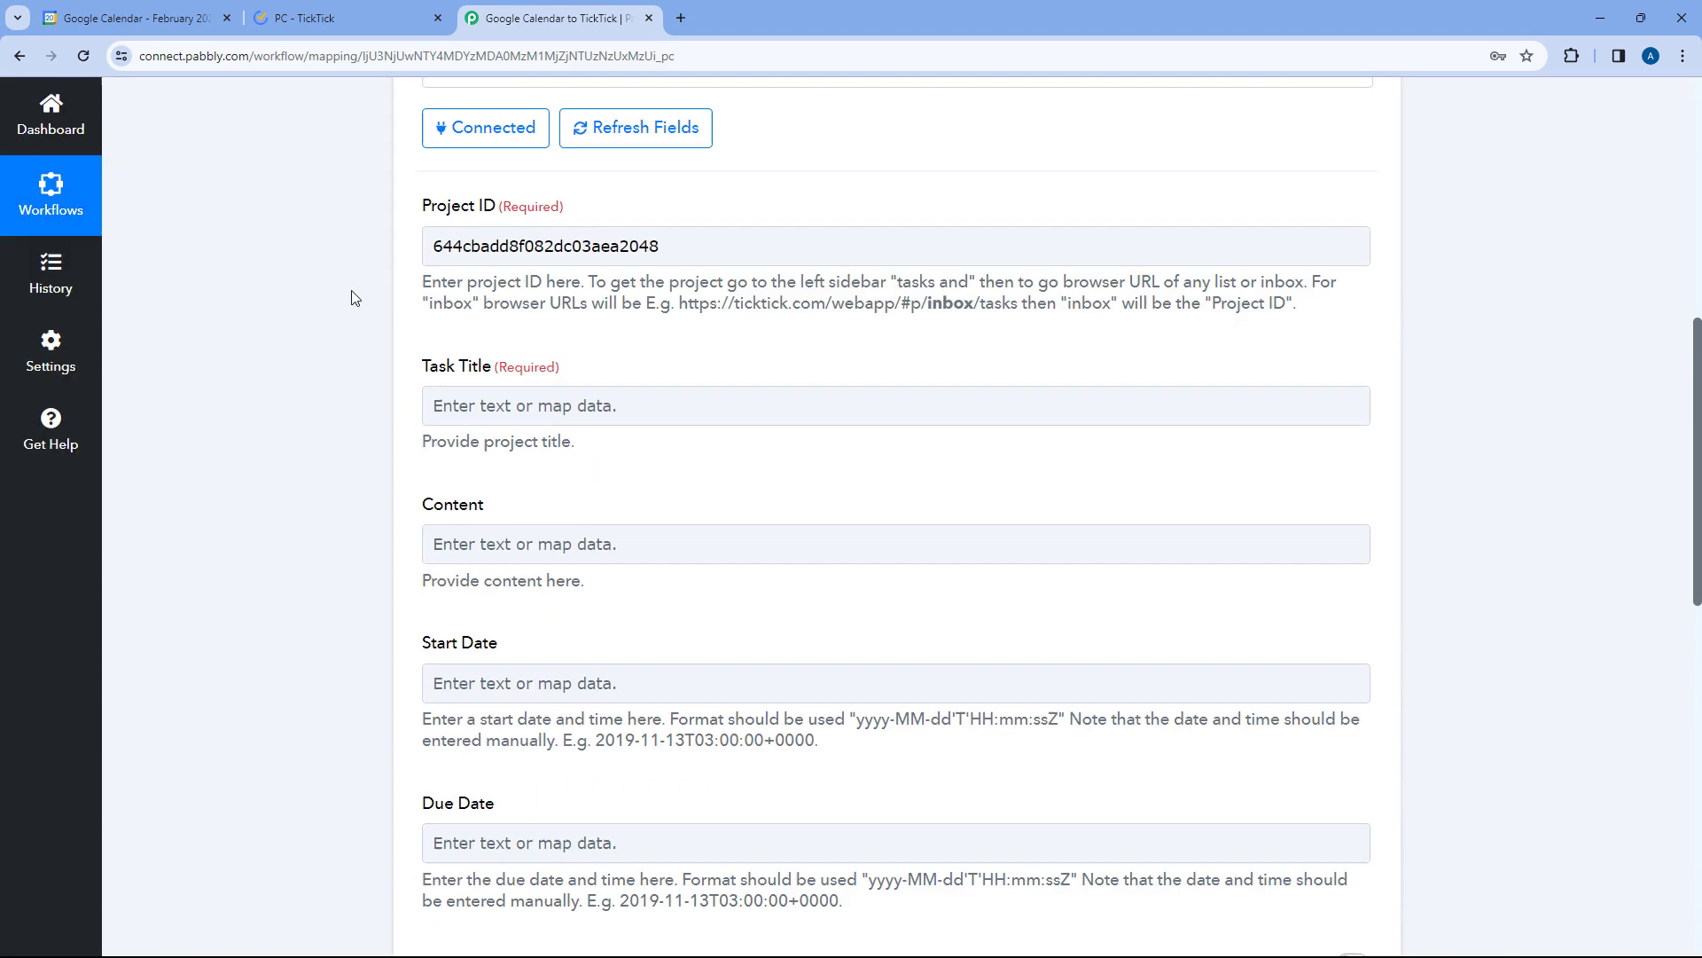
pyautogui.scroll(-6, 348, 298)
pyautogui.scroll(-2, 348, 307)
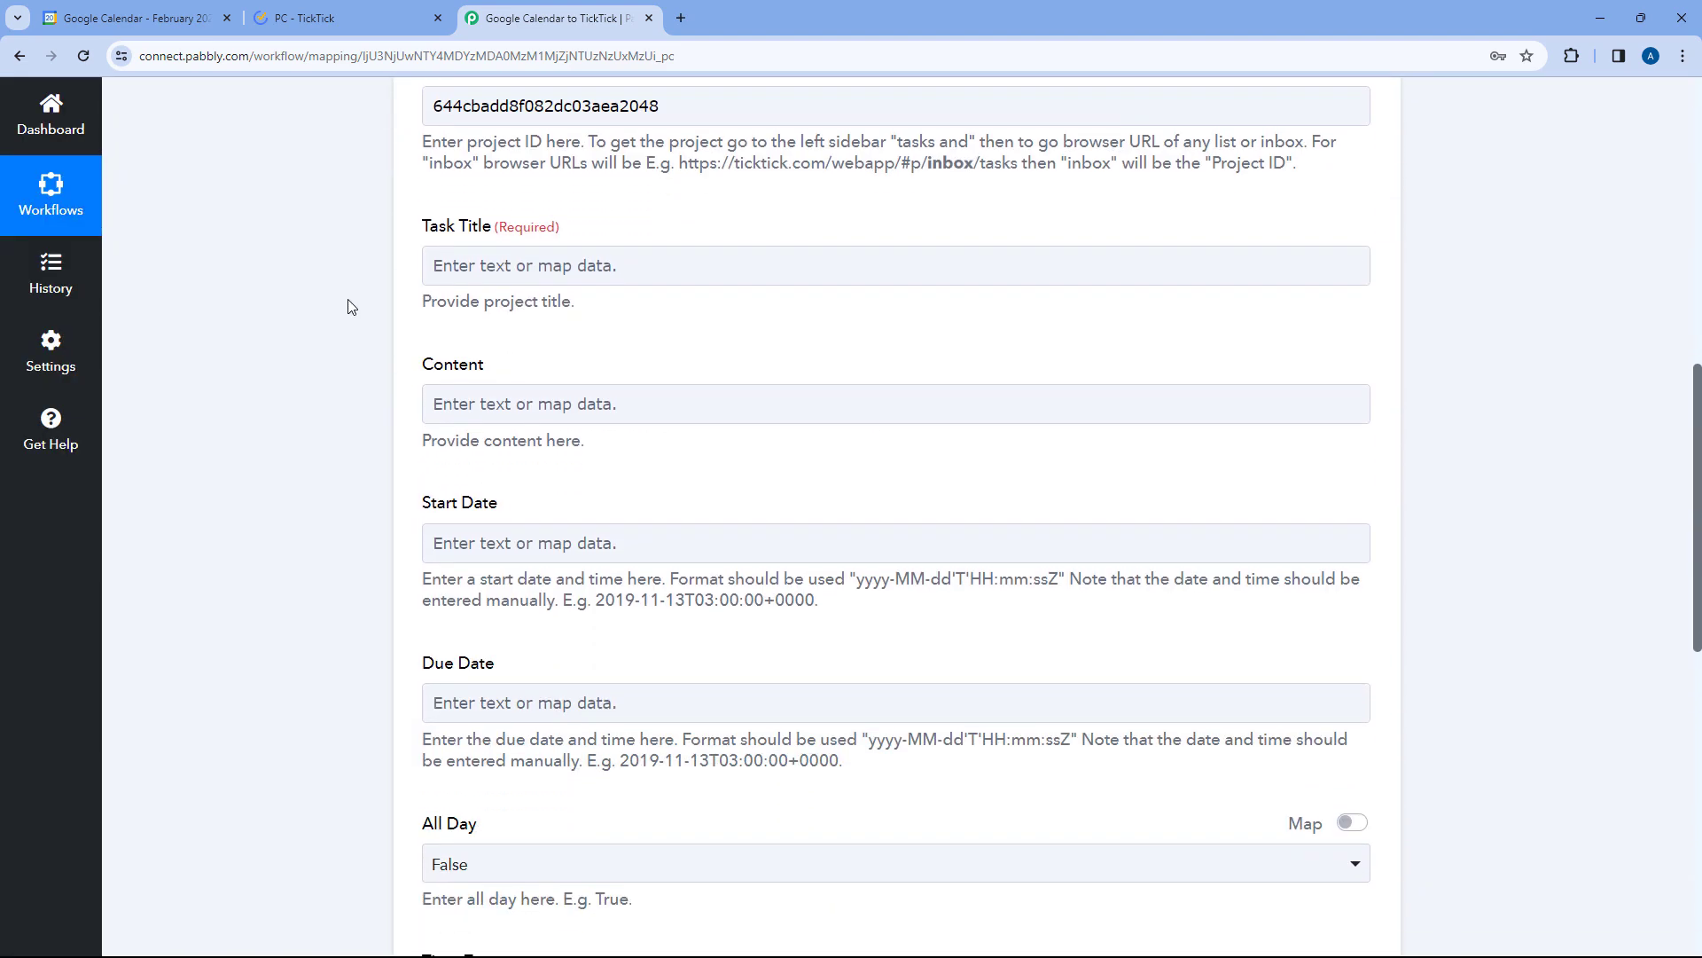
pyautogui.click(529, 177)
pyautogui.click(523, 179)
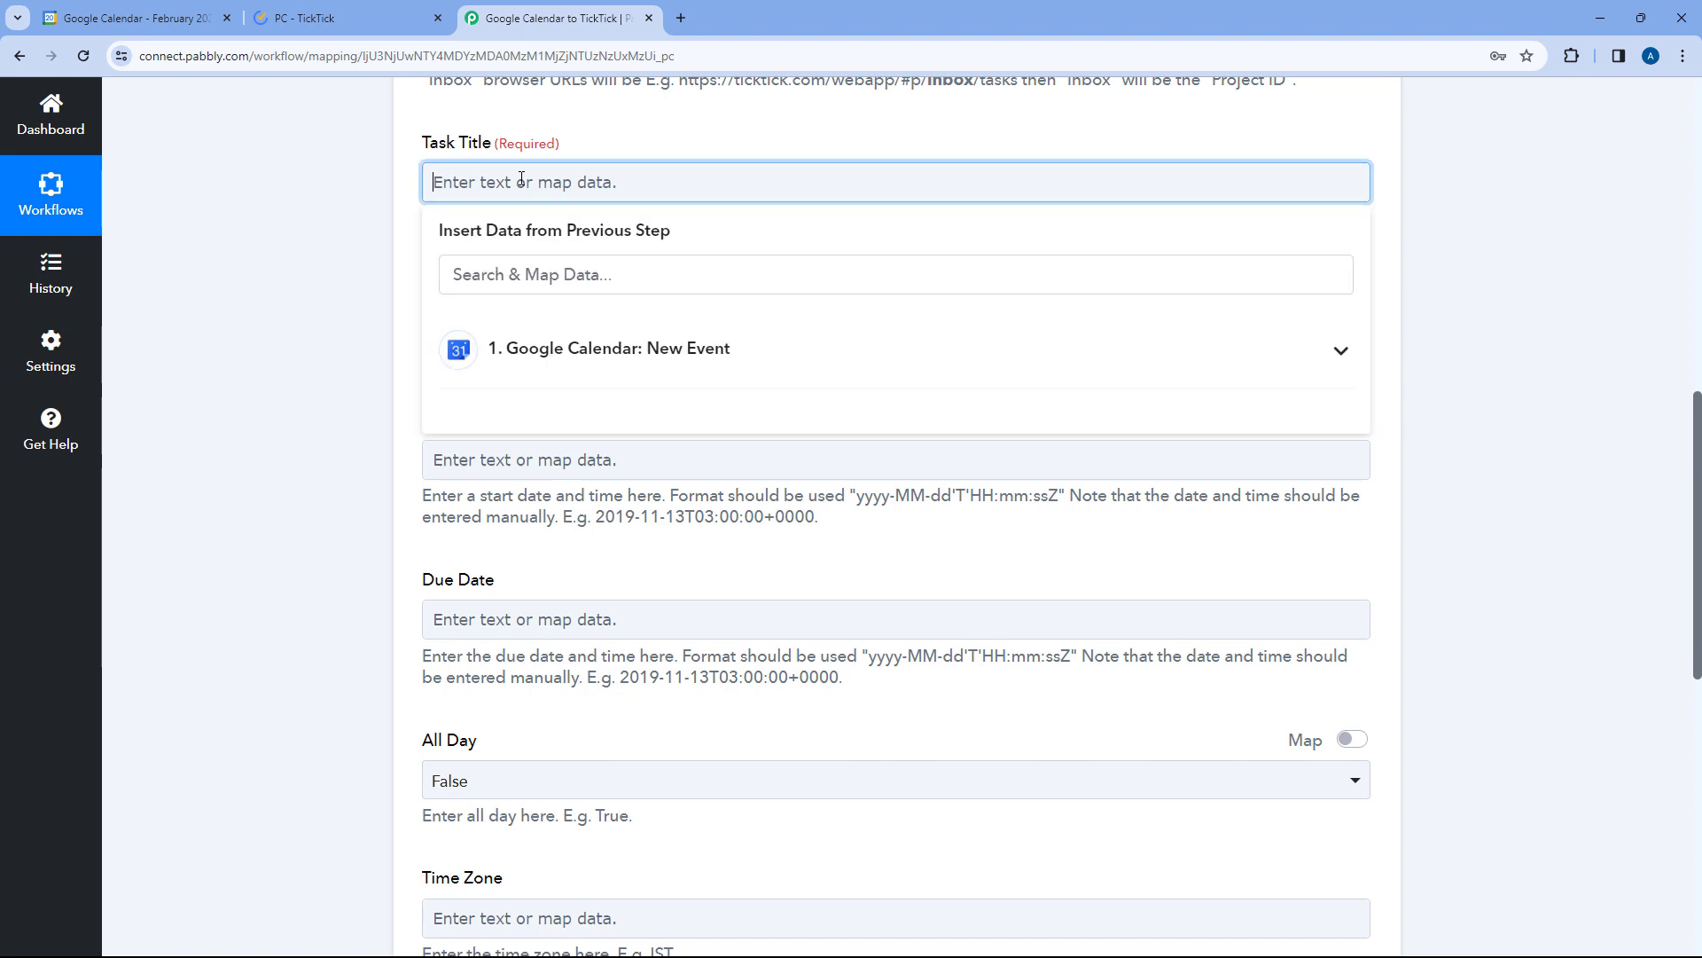
pyautogui.click(798, 346)
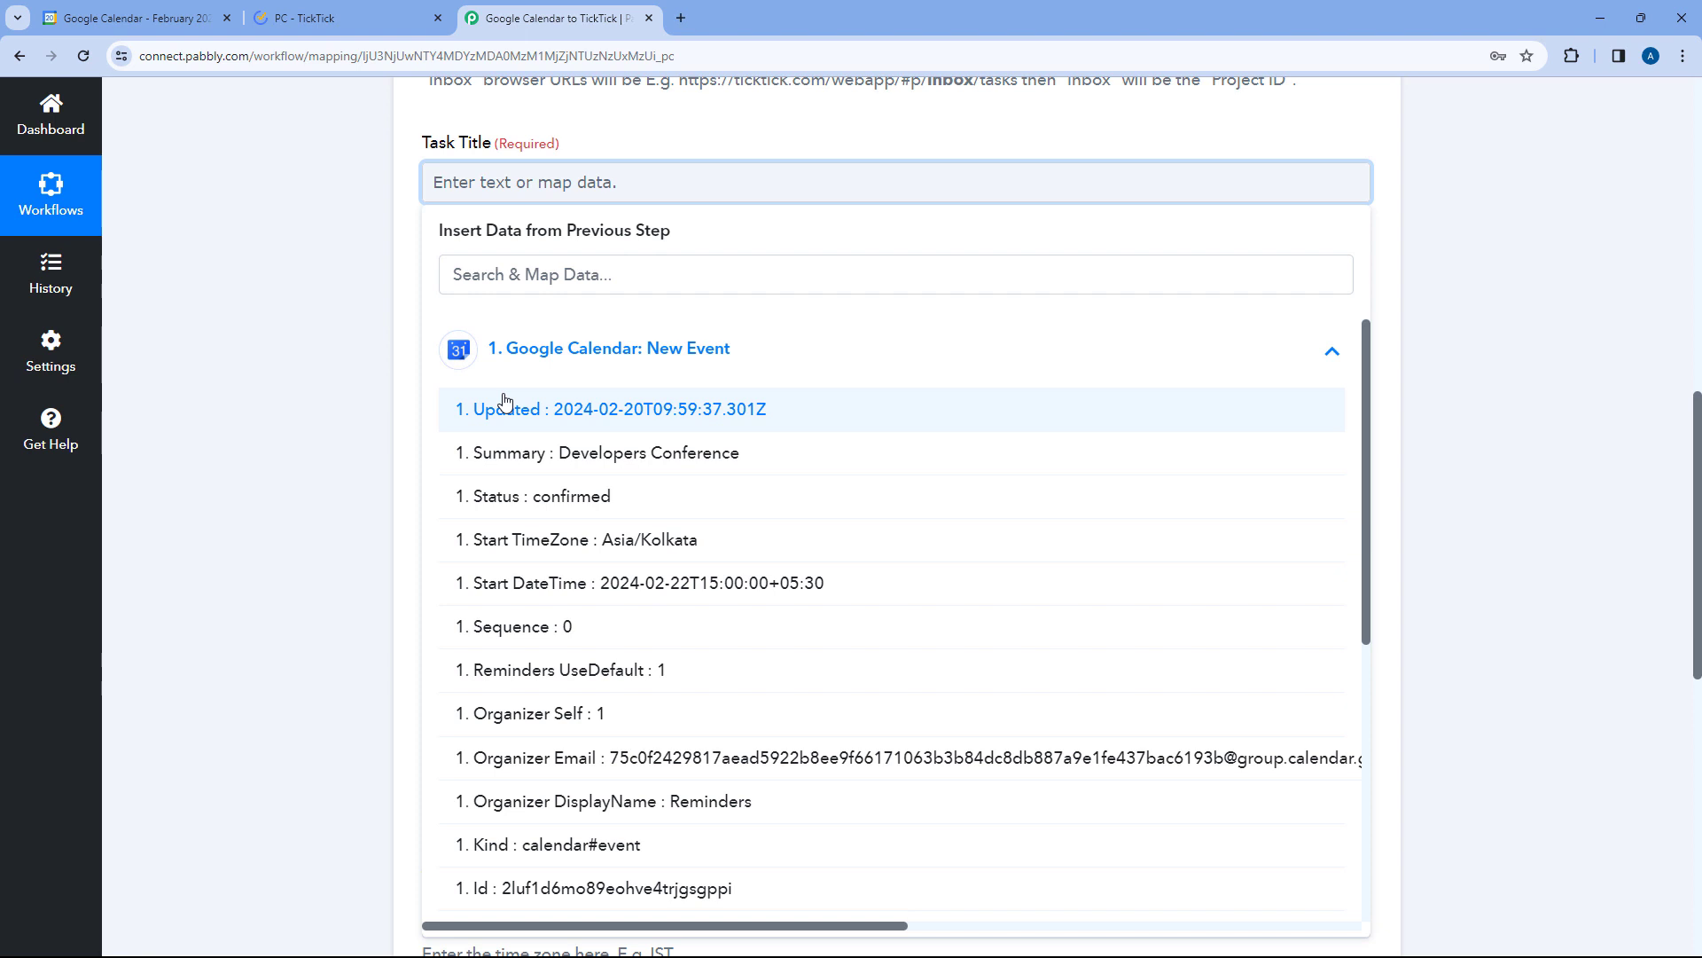
pyautogui.click(545, 454)
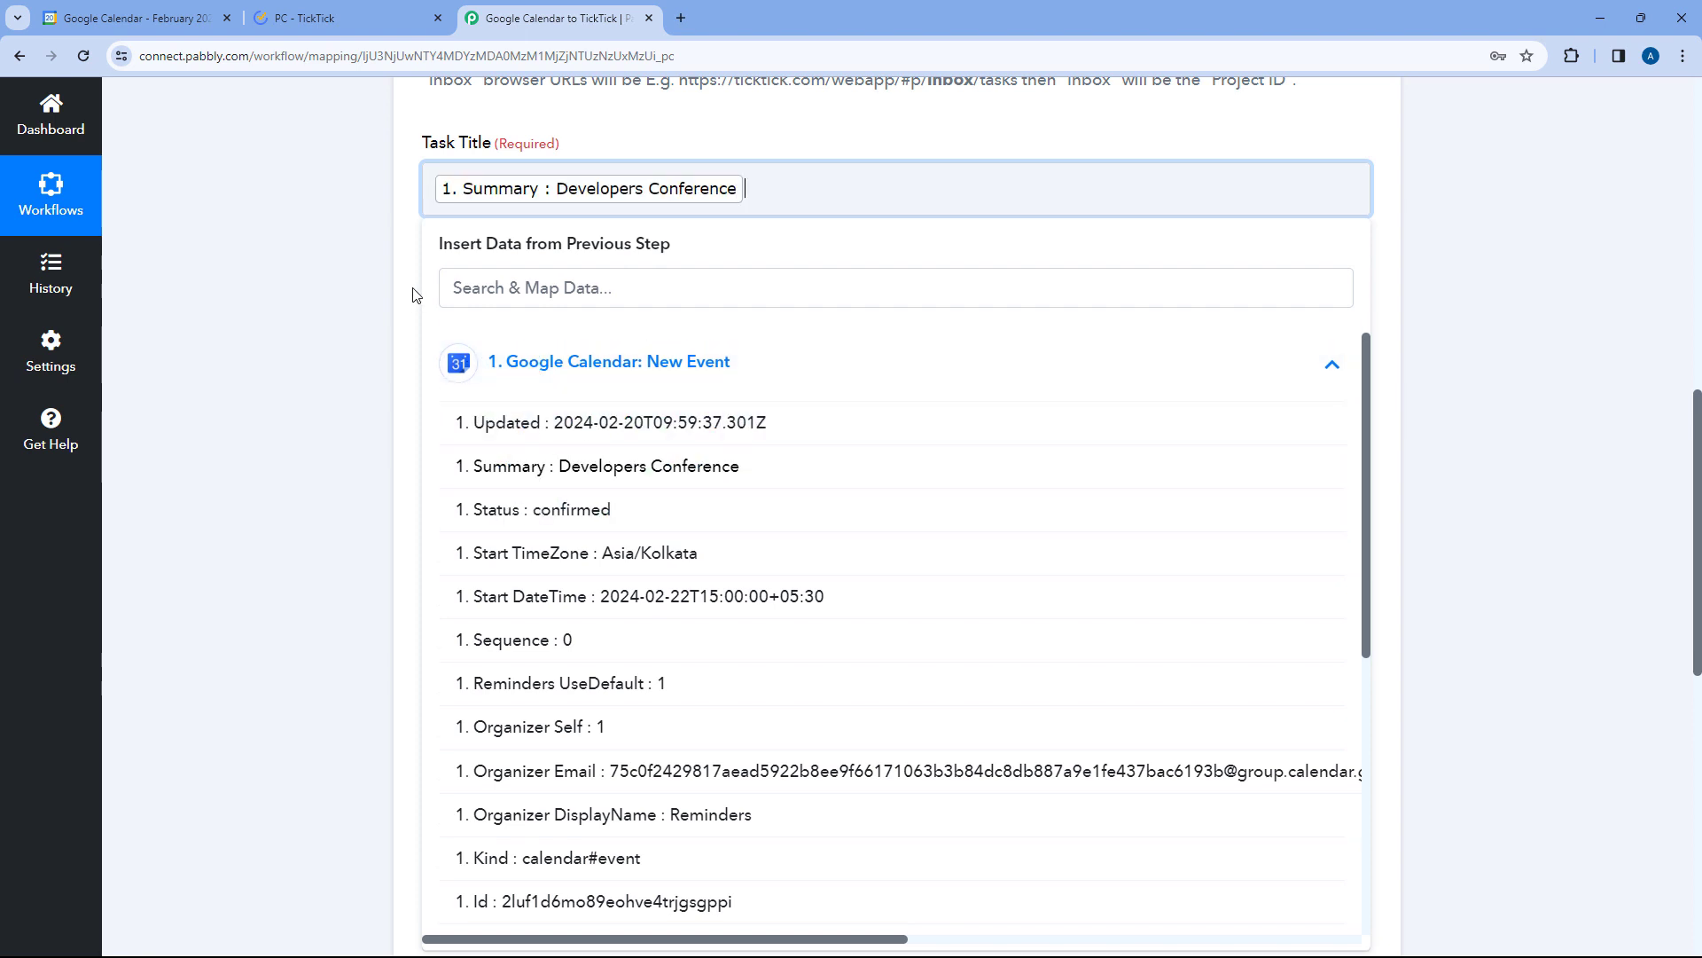
# - Map the TickTick task's Content to the Description value from the Google Calendar New Event step
pyautogui.click(395, 281)
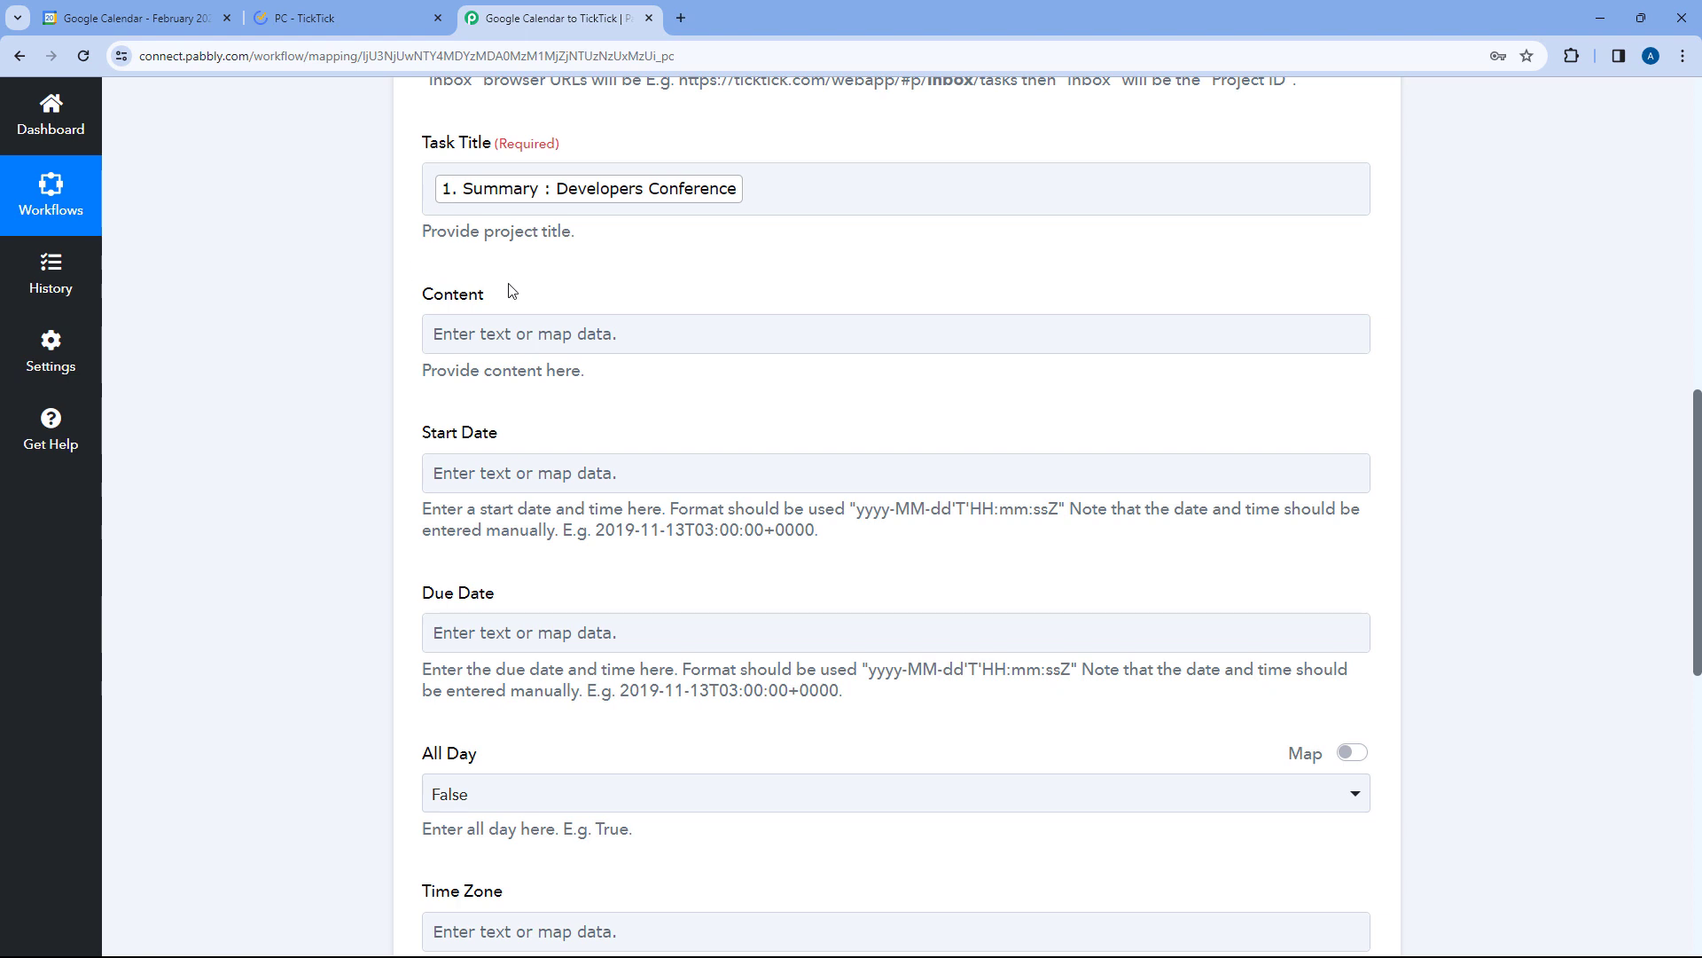
pyautogui.scroll(-1, 594, 230)
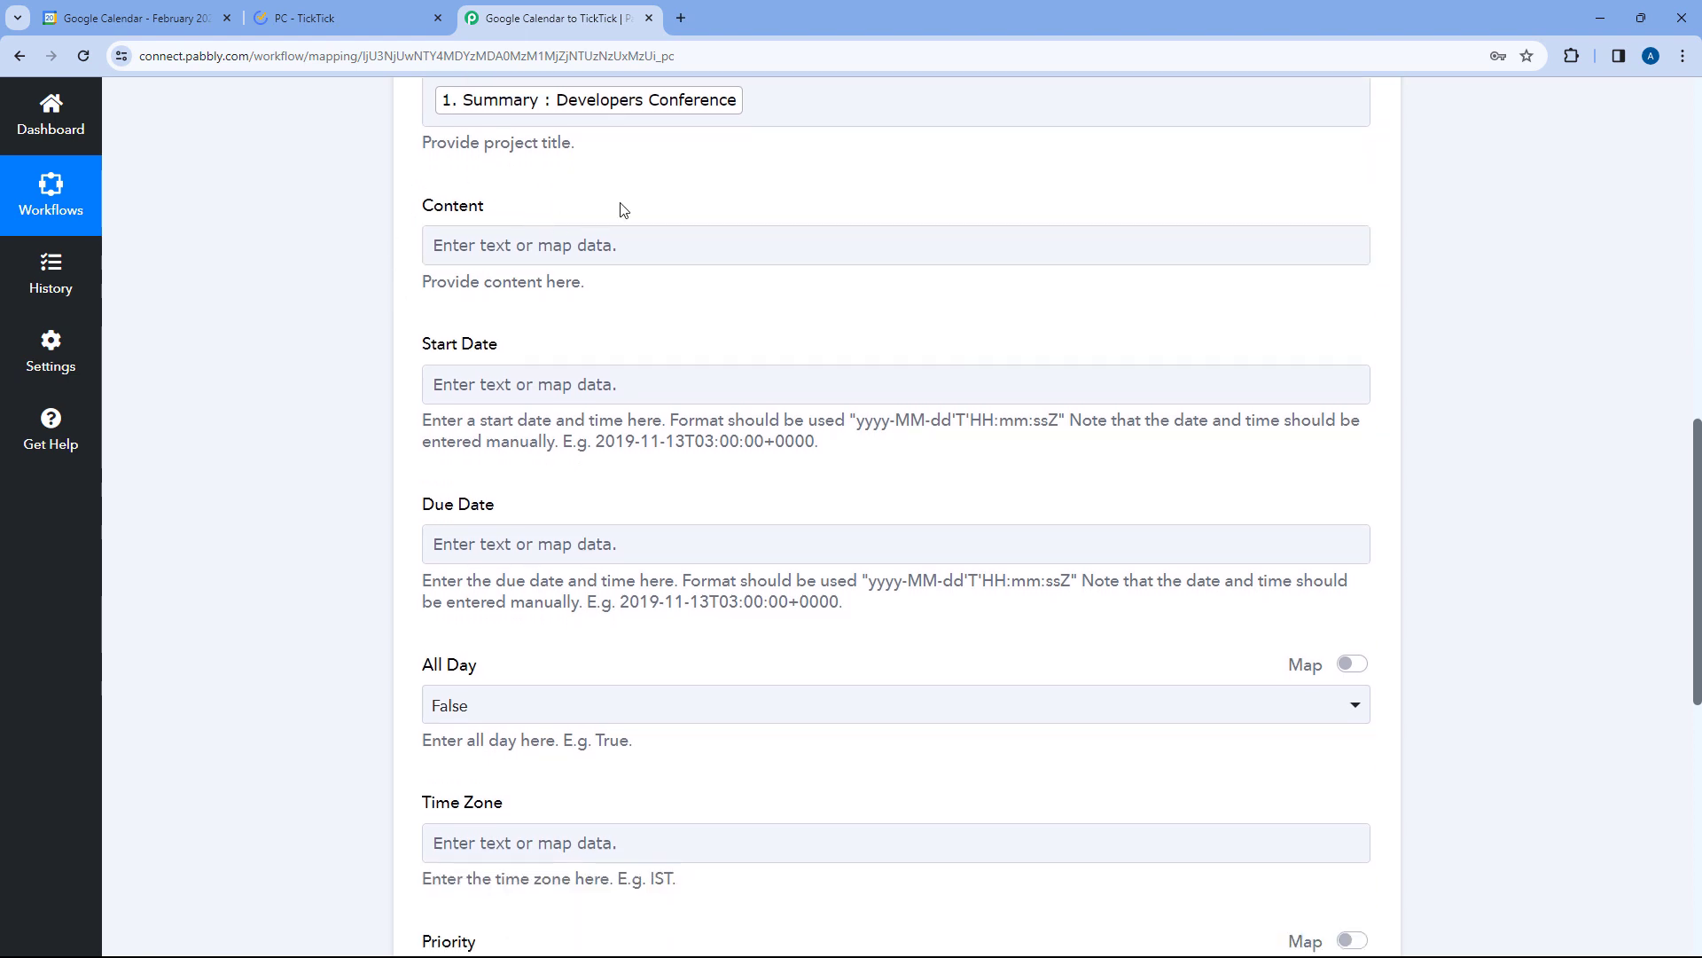
pyautogui.click(488, 243)
pyautogui.click(487, 243)
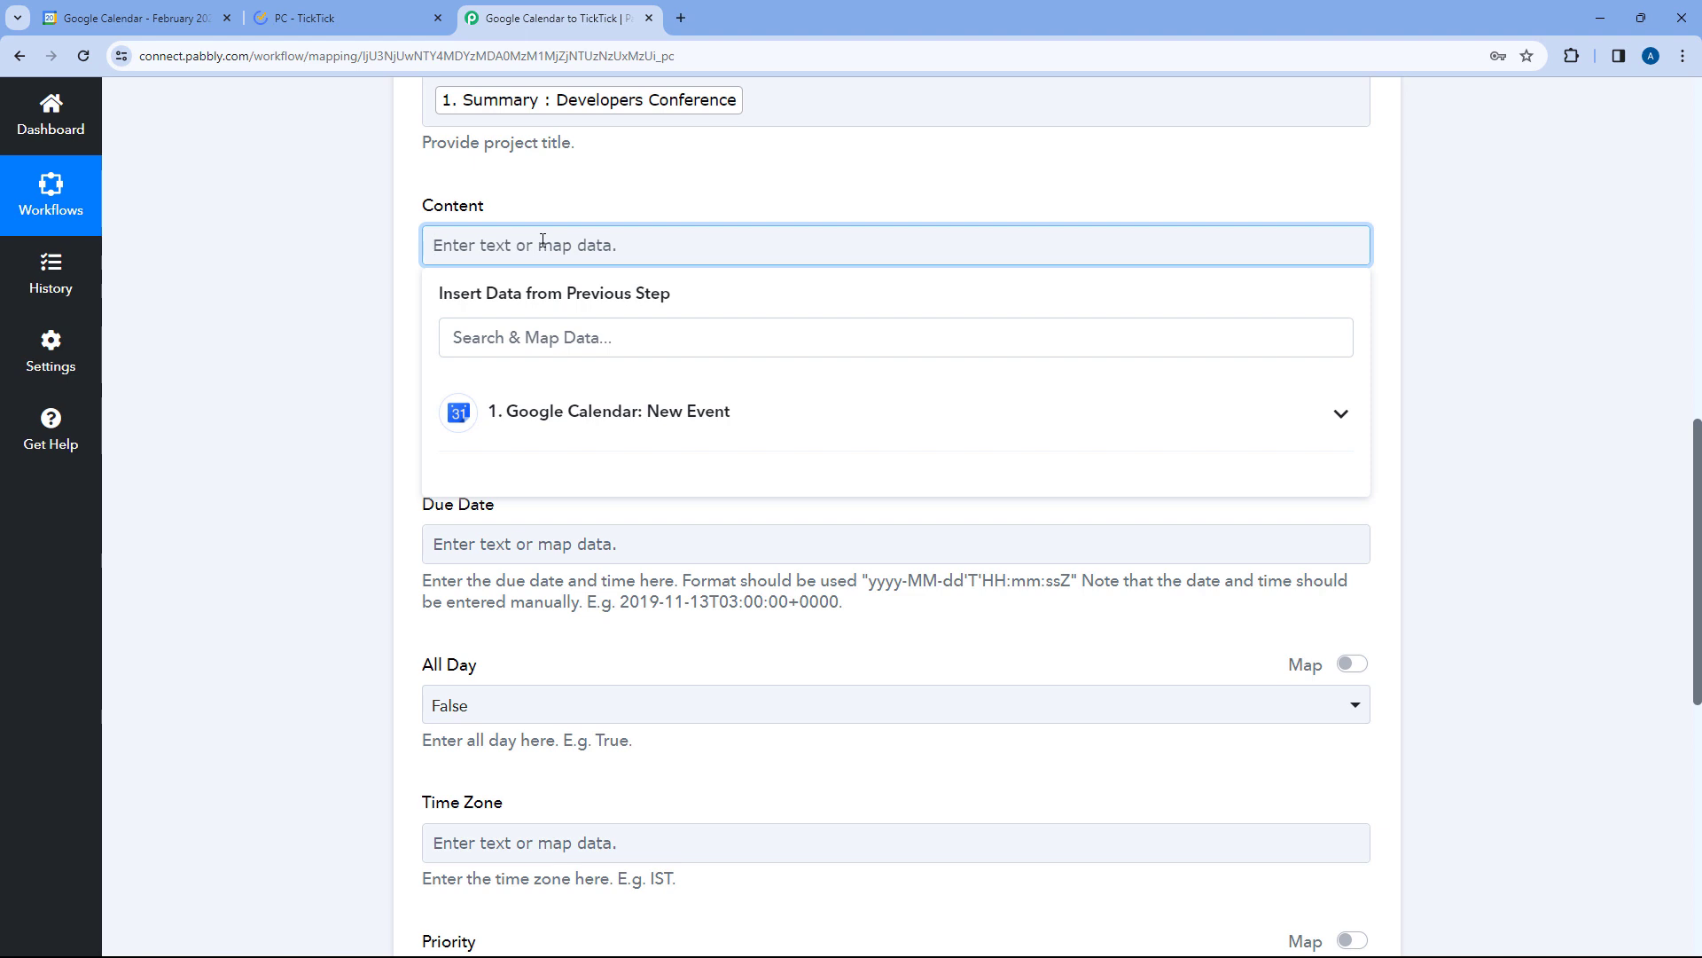
pyautogui.click(620, 411)
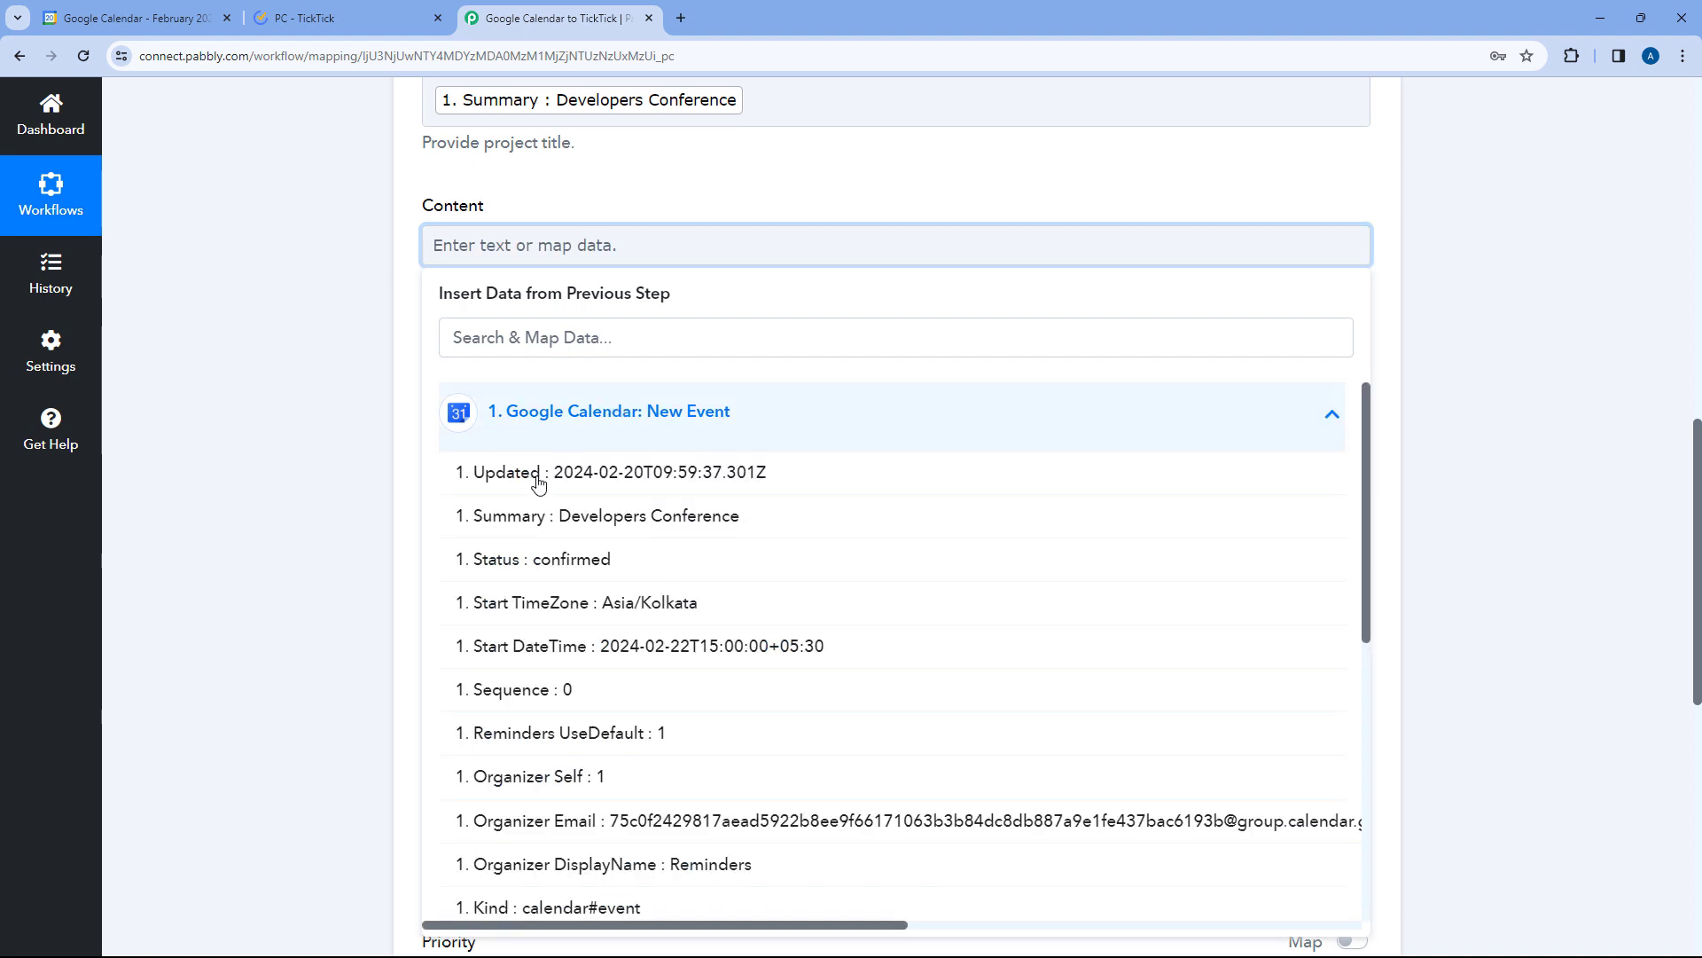
pyautogui.scroll(-2, 674, 554)
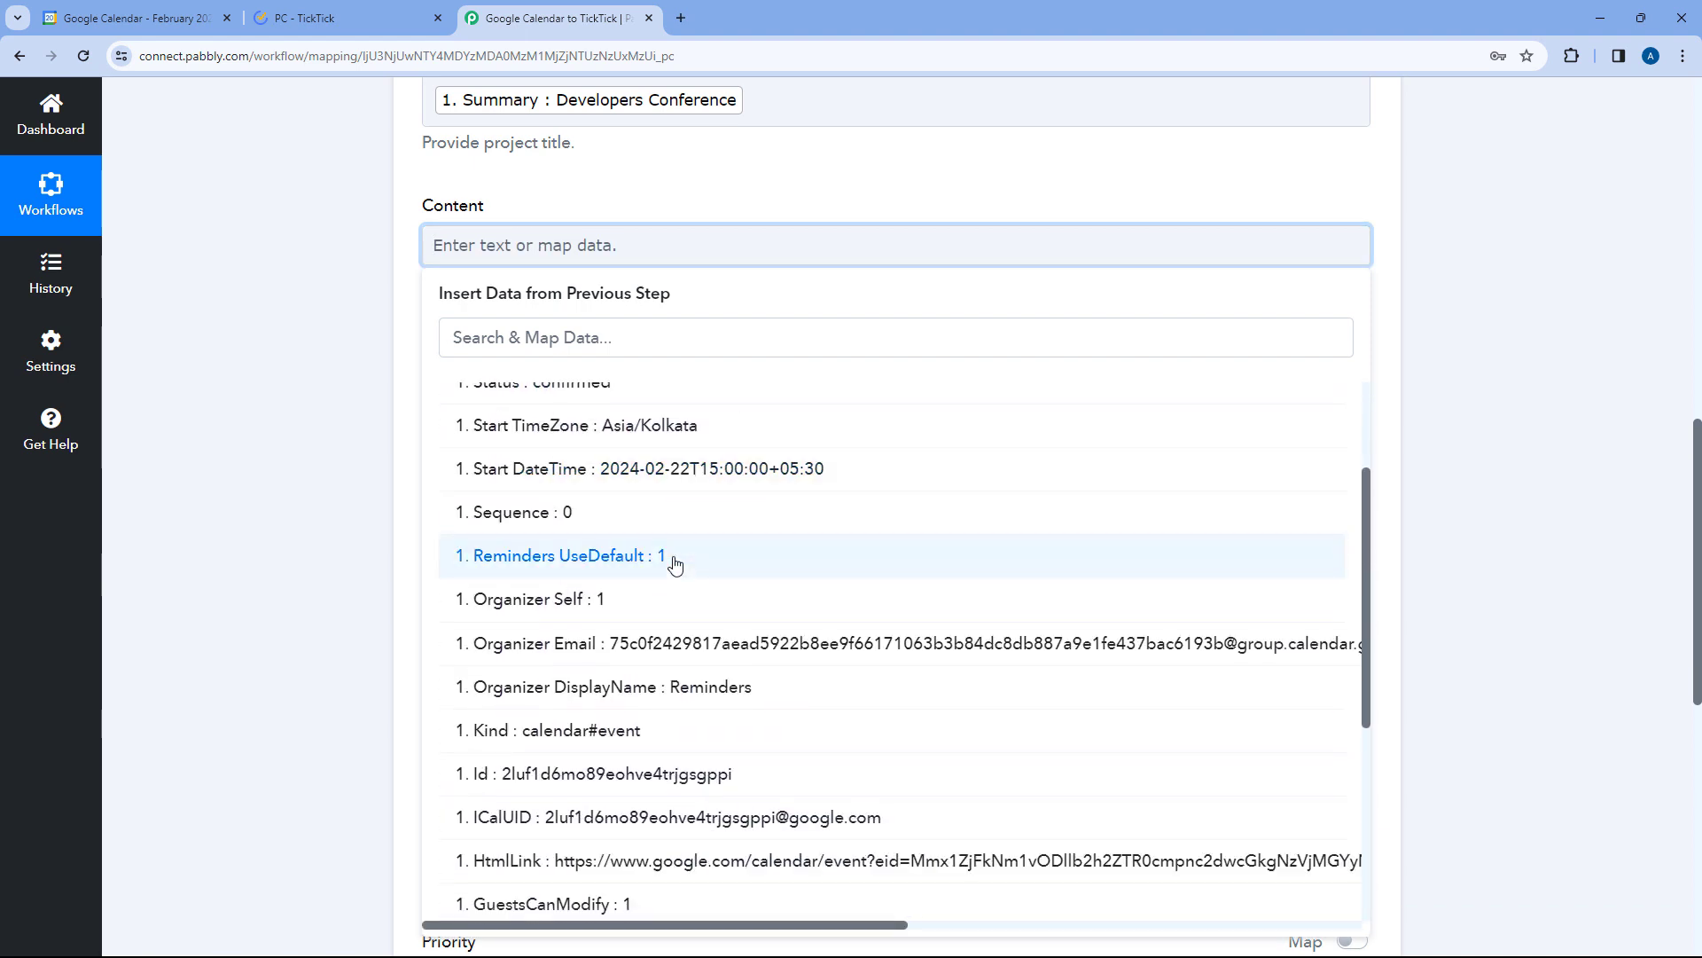
pyautogui.scroll(-3, 673, 564)
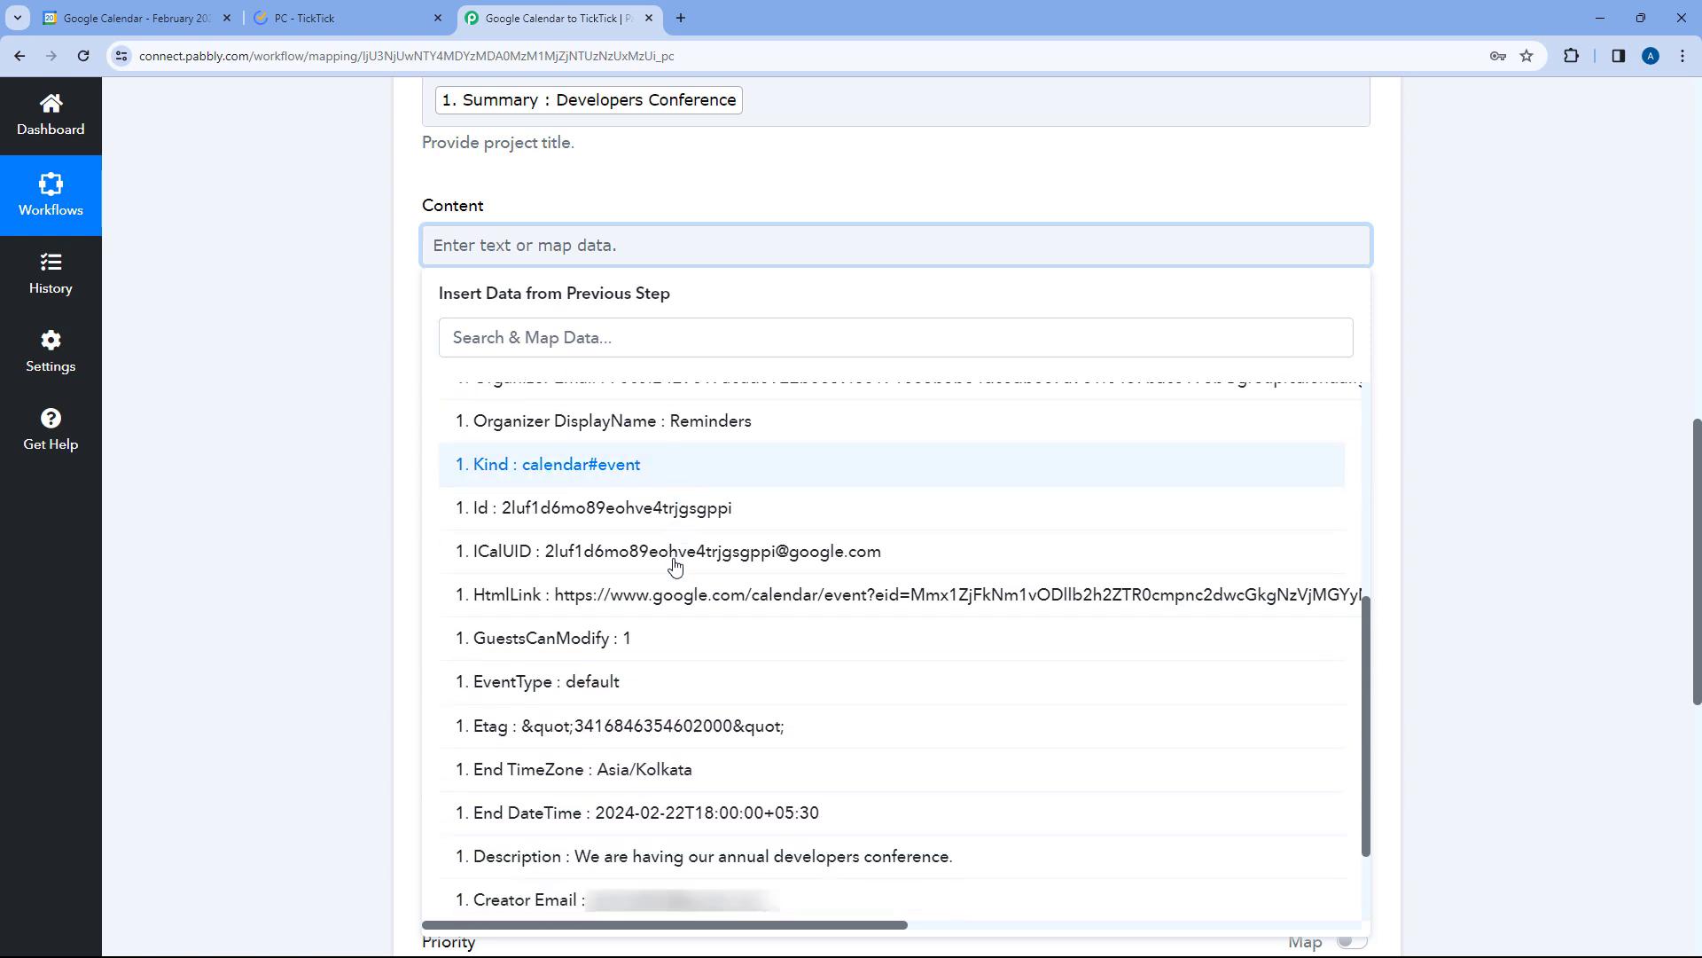
pyautogui.click(543, 857)
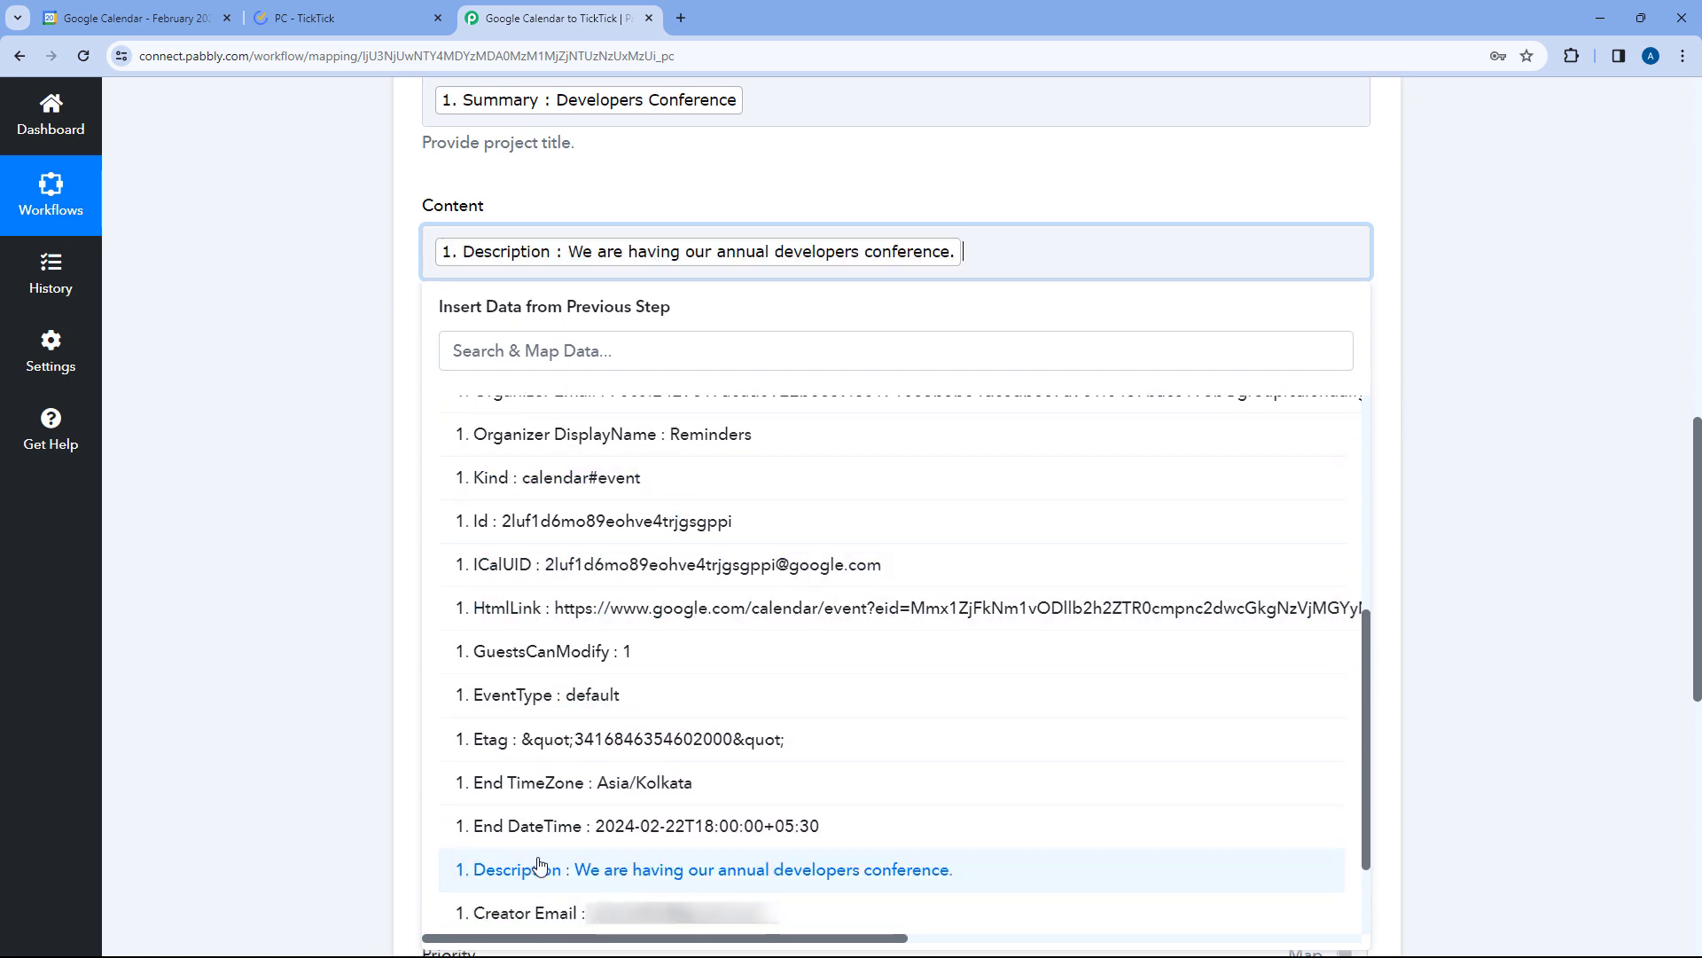
pyautogui.click(365, 504)
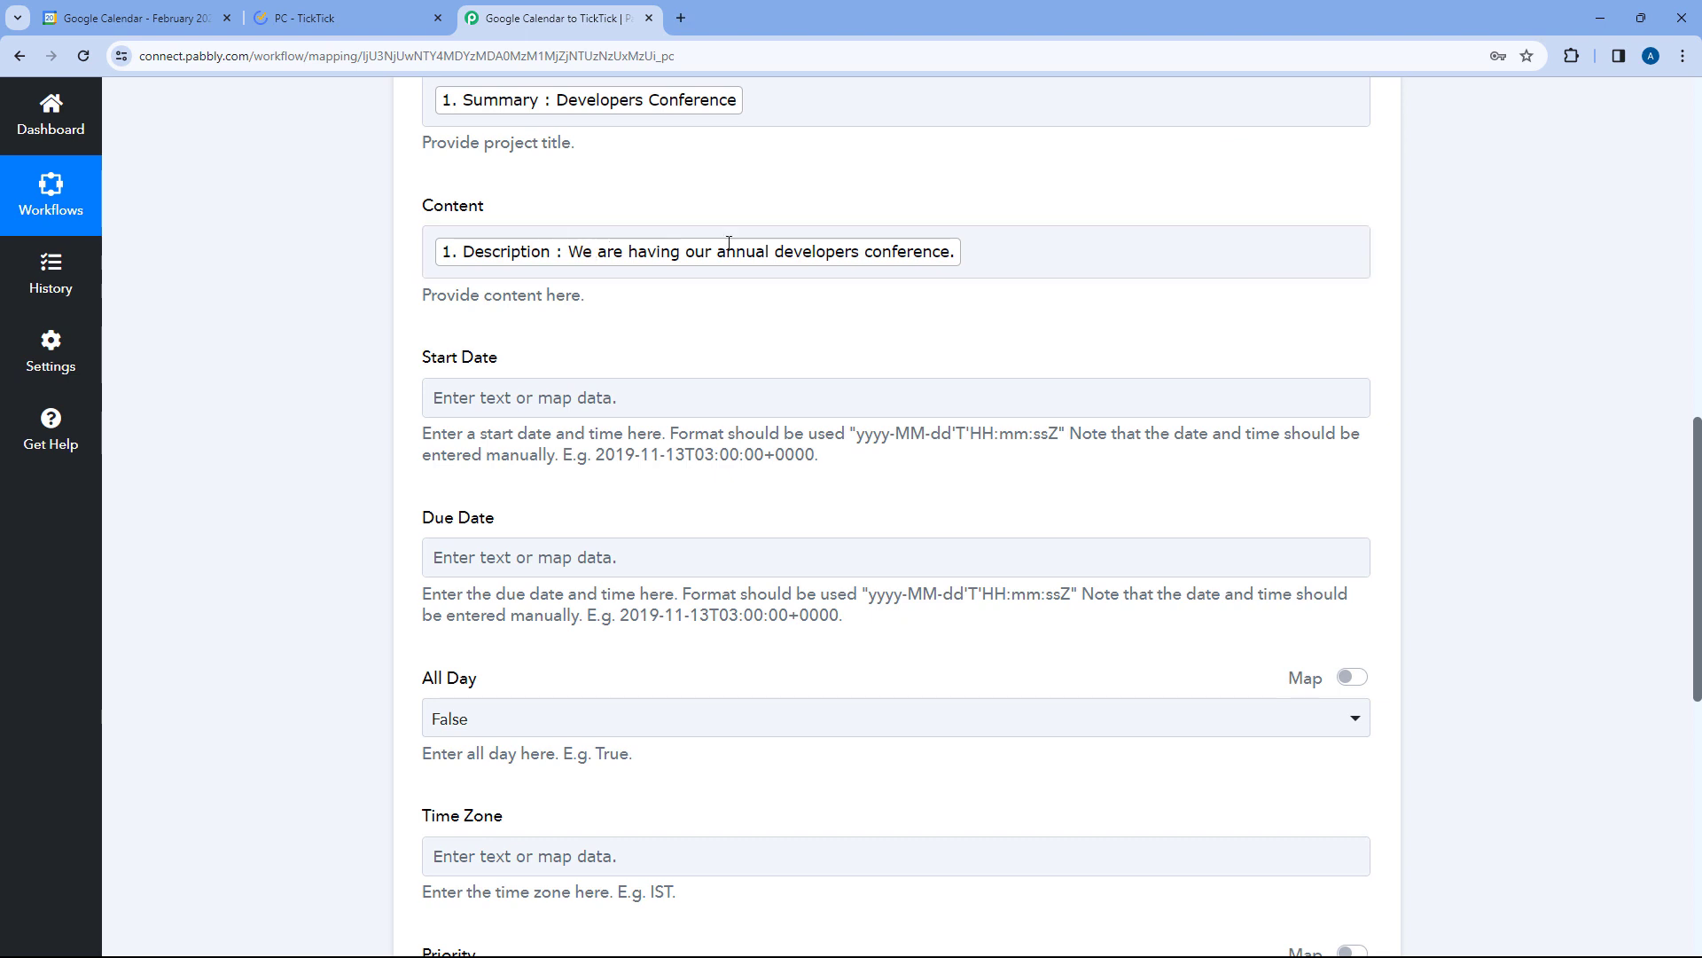
# - Review the task's Start Date and Due Date fields and check the Developers Conference event's date in Google Calendar
pyautogui.scroll(-1, 459, 298)
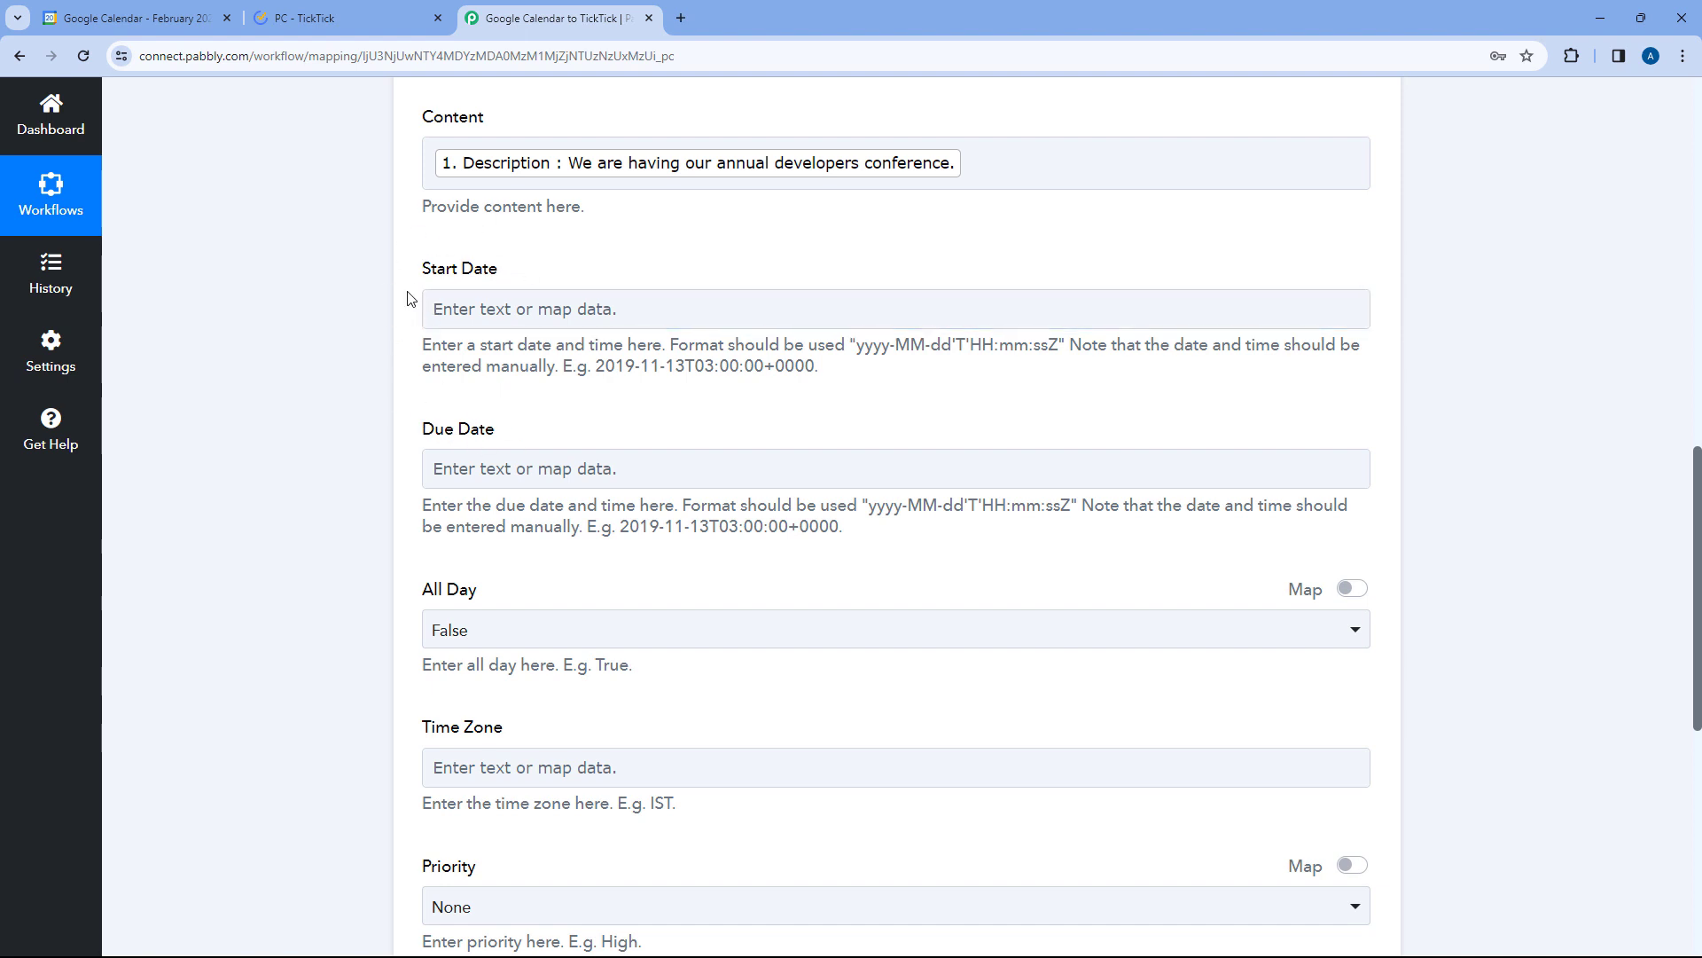
pyautogui.scroll(-2, 468, 304)
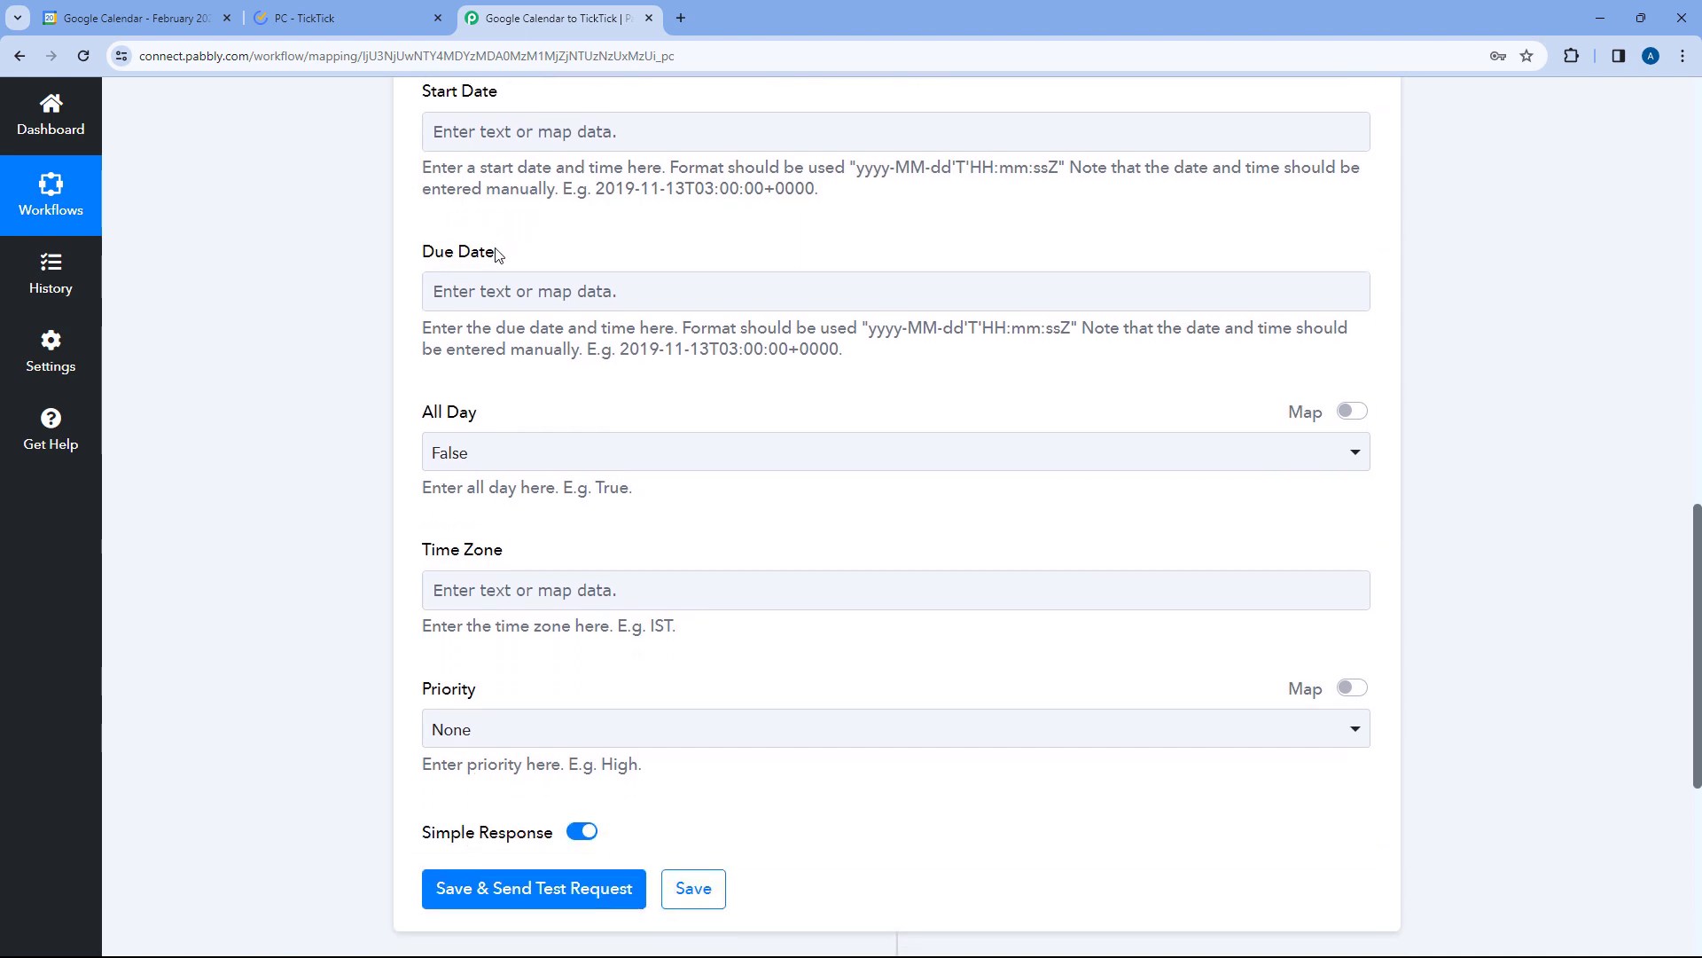
pyautogui.click(127, 16)
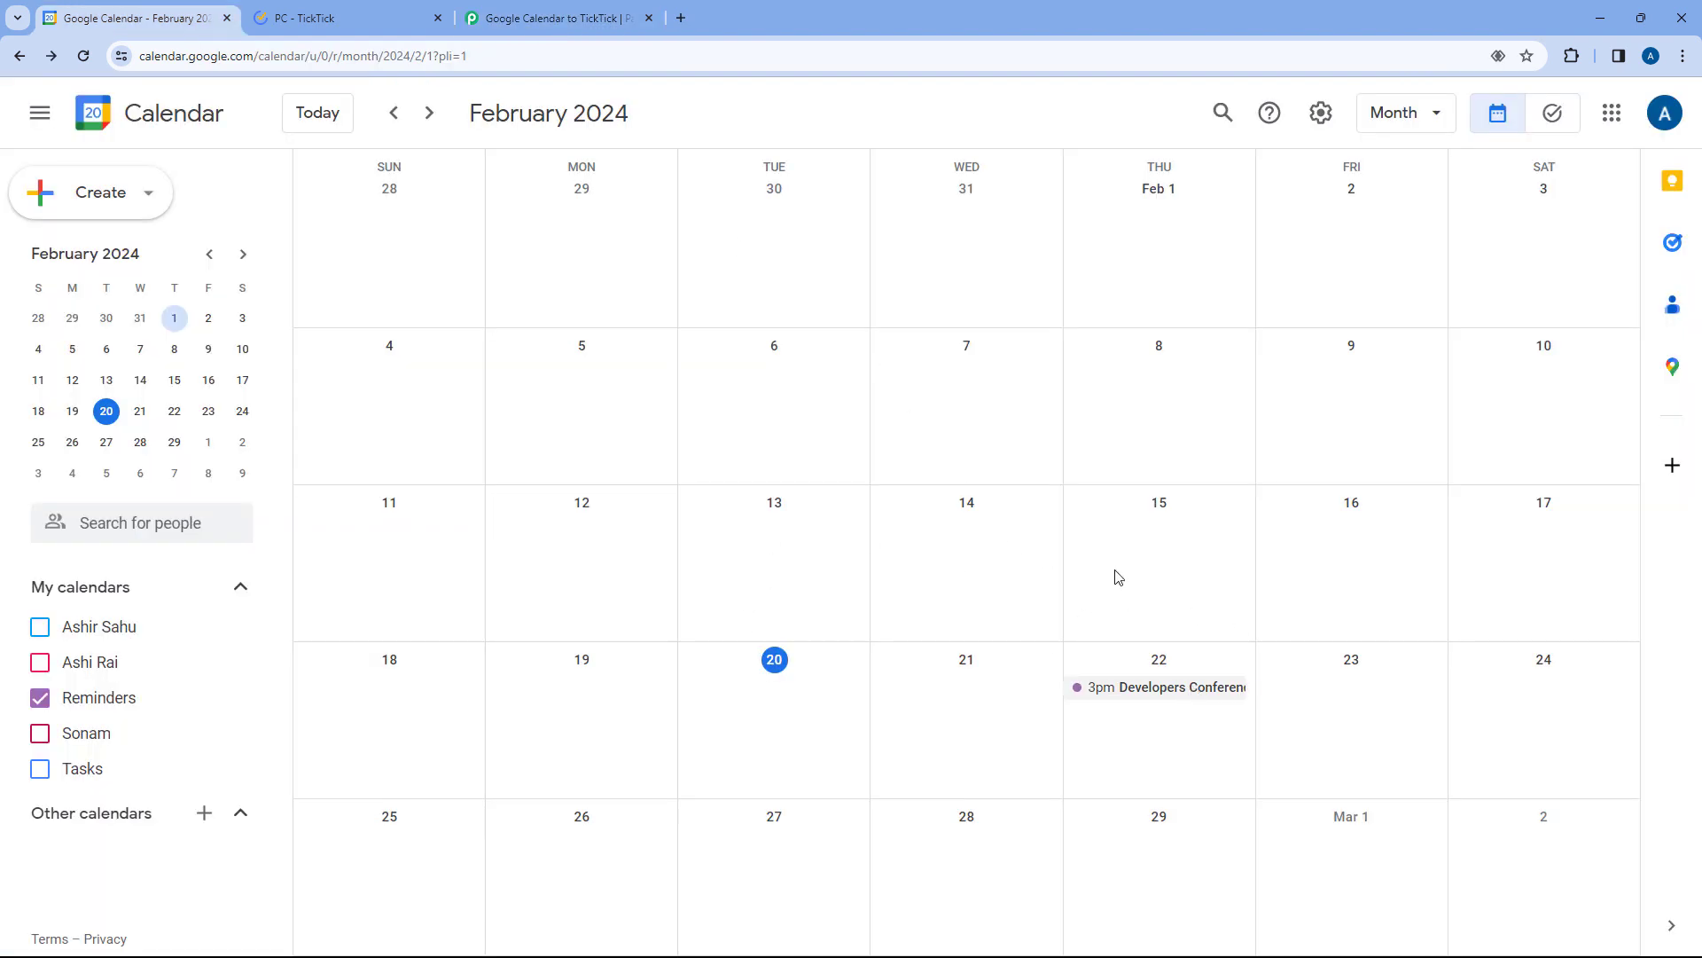
pyautogui.click(555, 11)
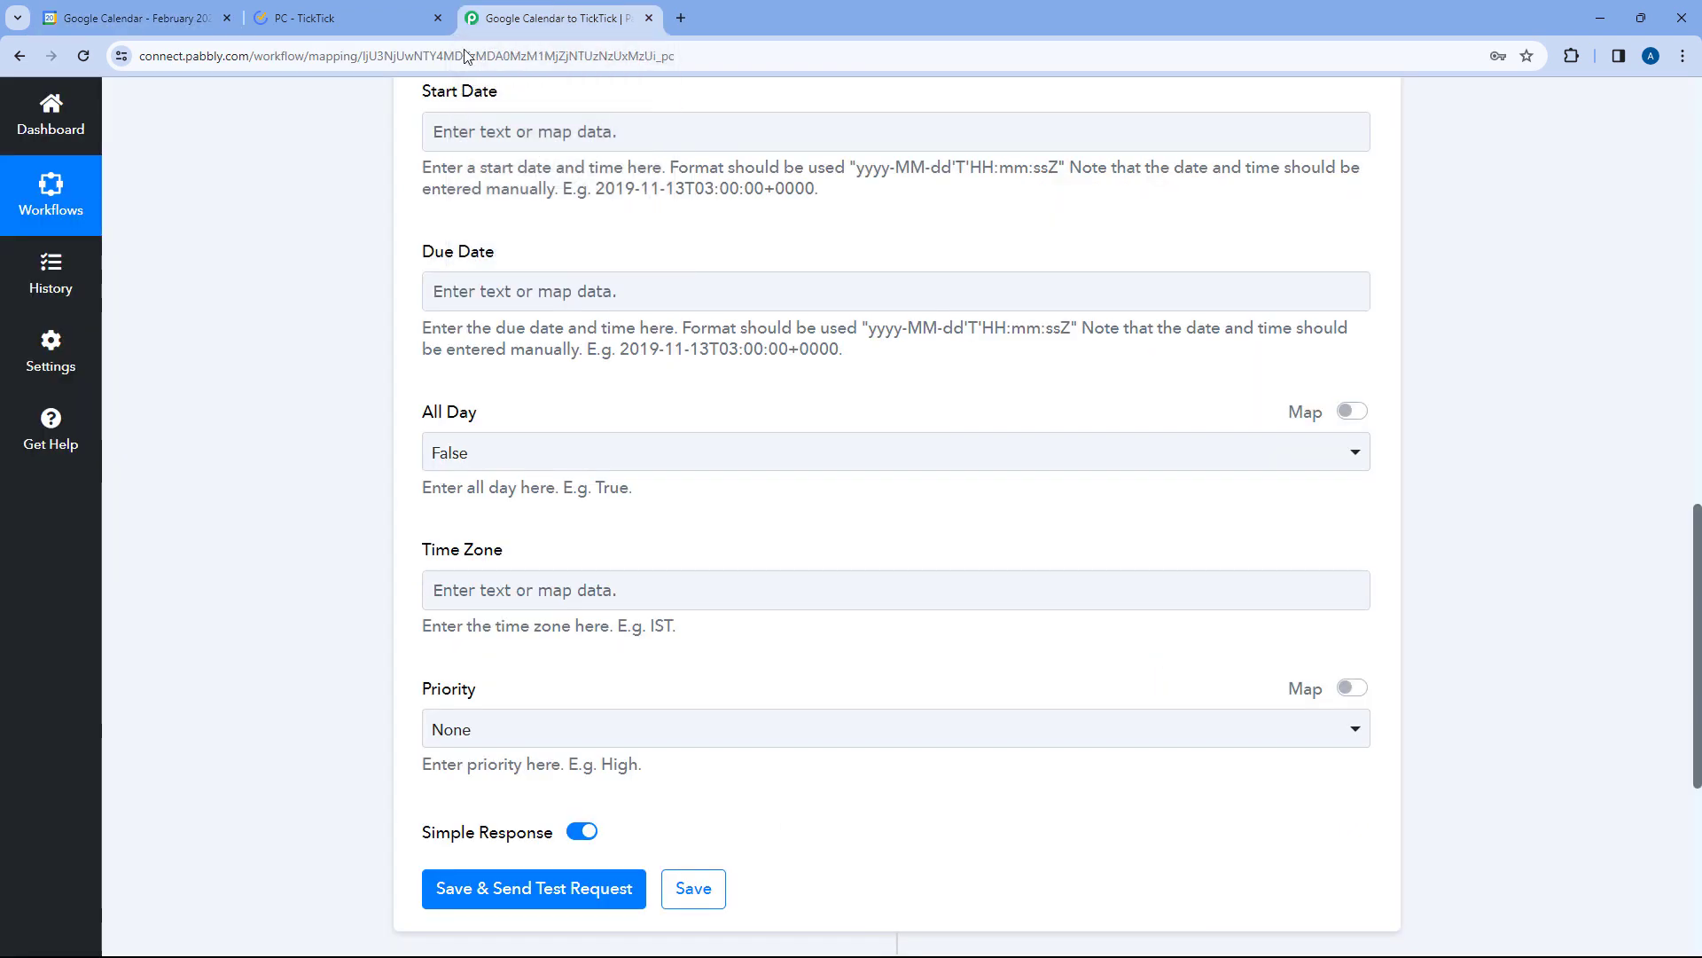
pyautogui.click(493, 293)
pyautogui.scroll(4, 1005, 284)
pyautogui.scroll(-3, 1026, 418)
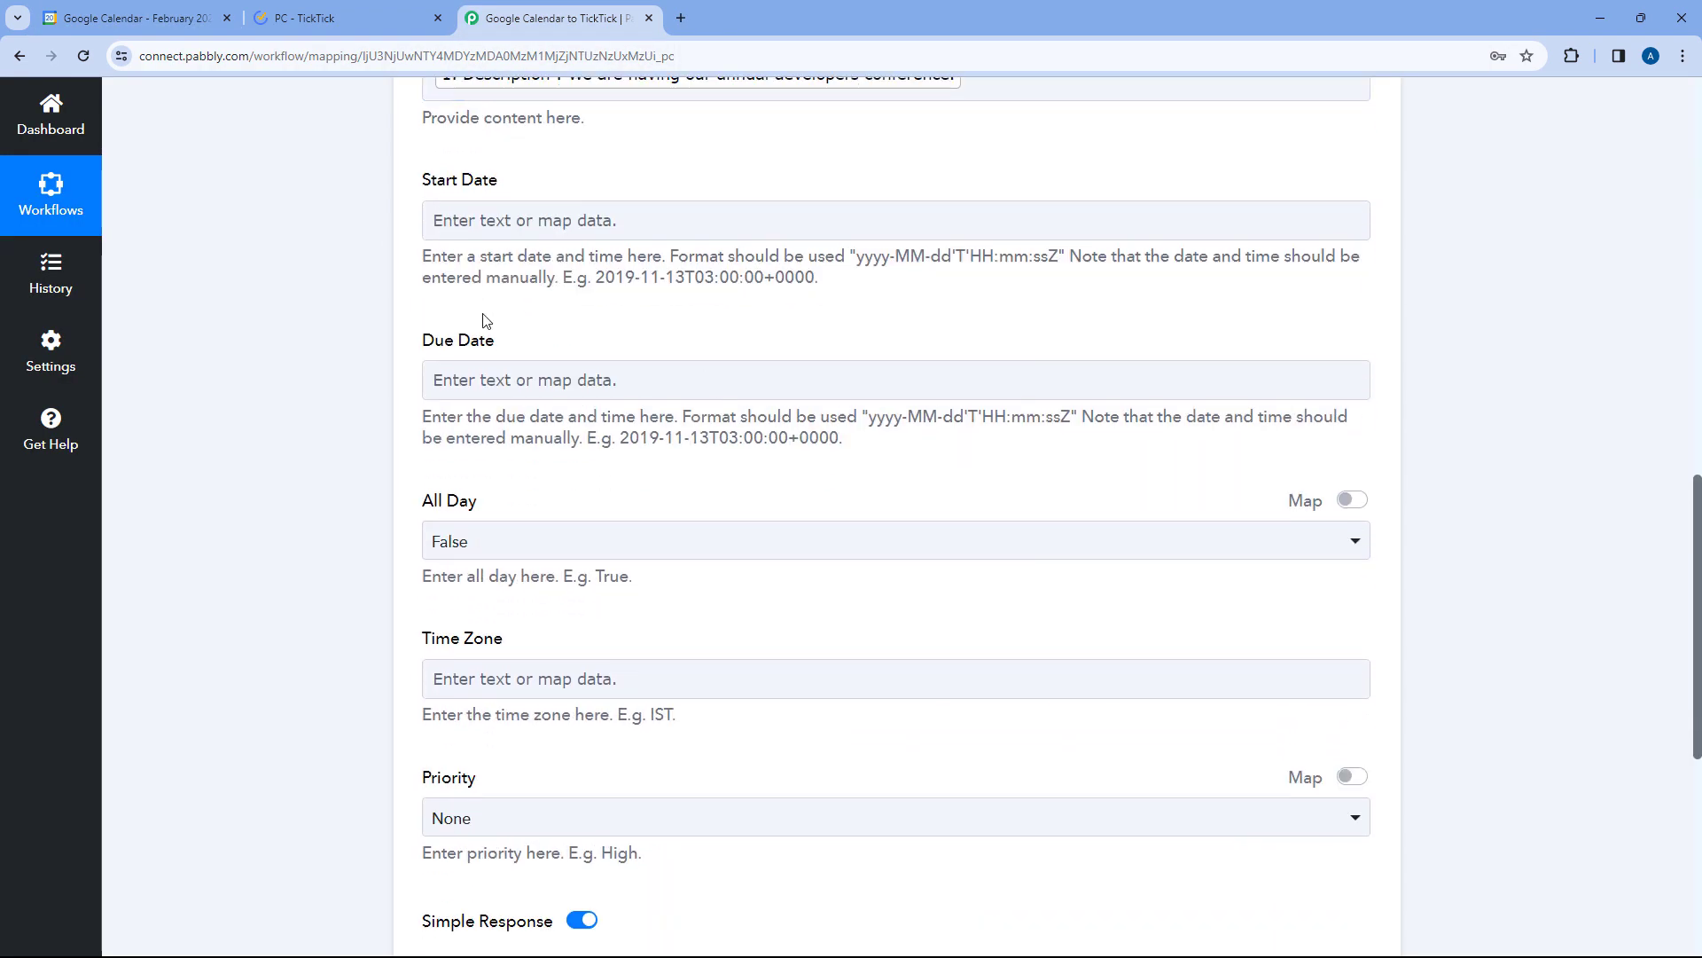
pyautogui.click(500, 380)
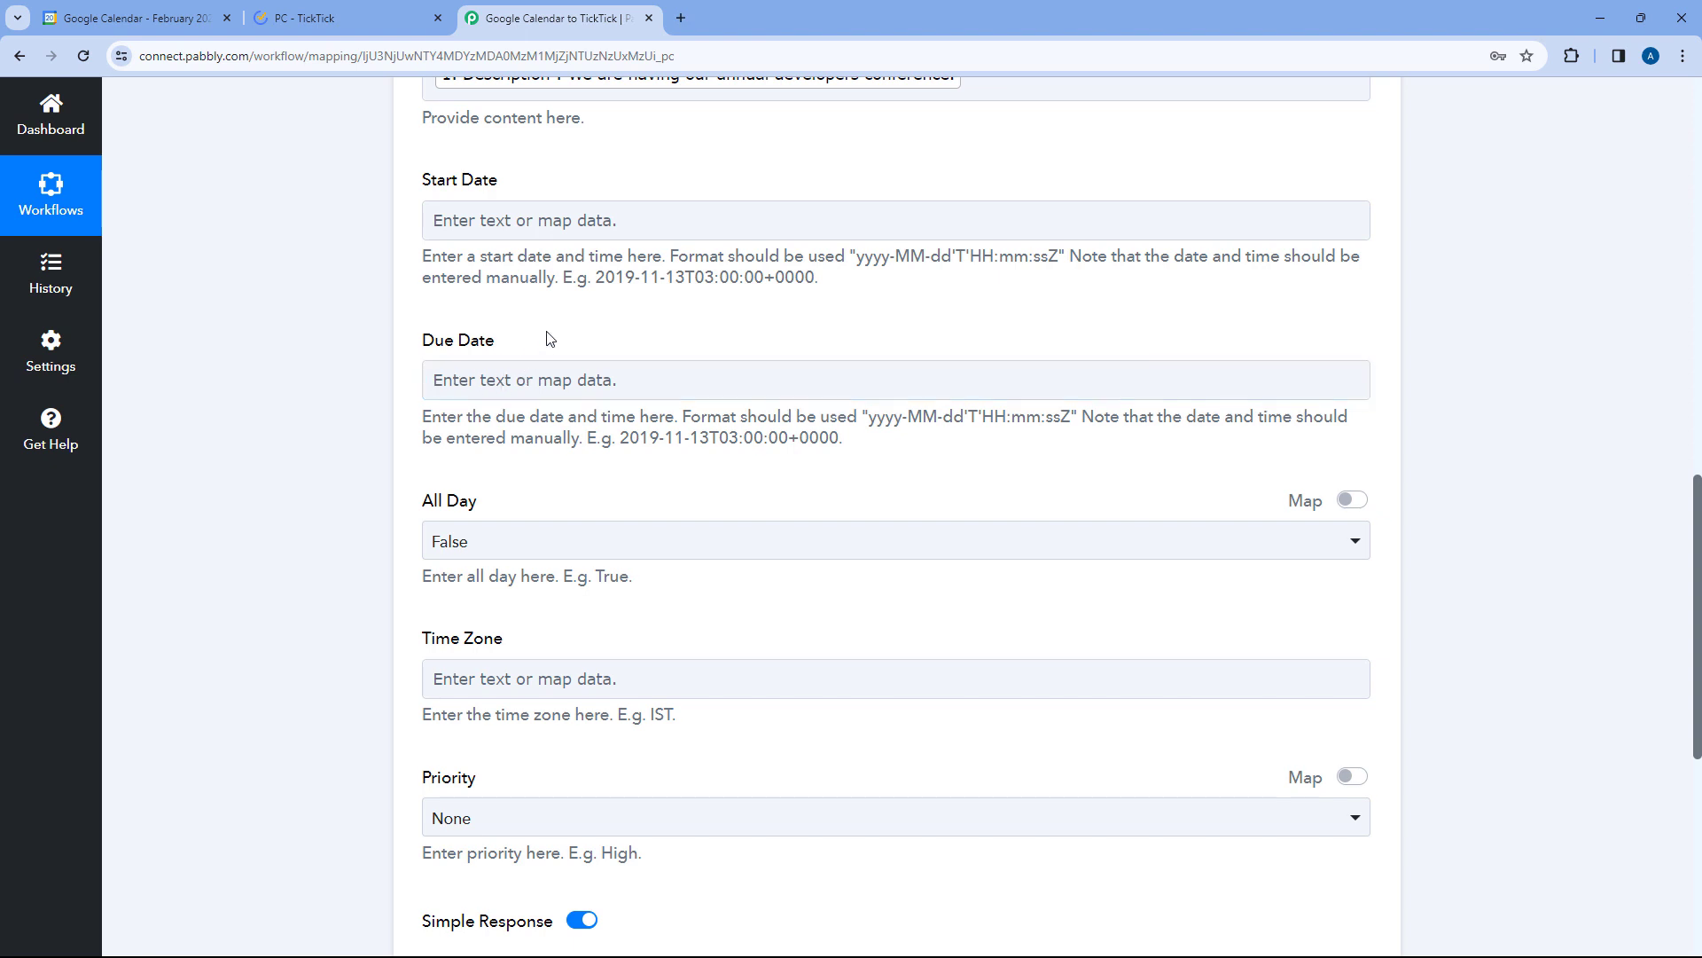
# - Examine the date format and the example value required for the task's Due Date
pyautogui.scroll(-2, 546, 334)
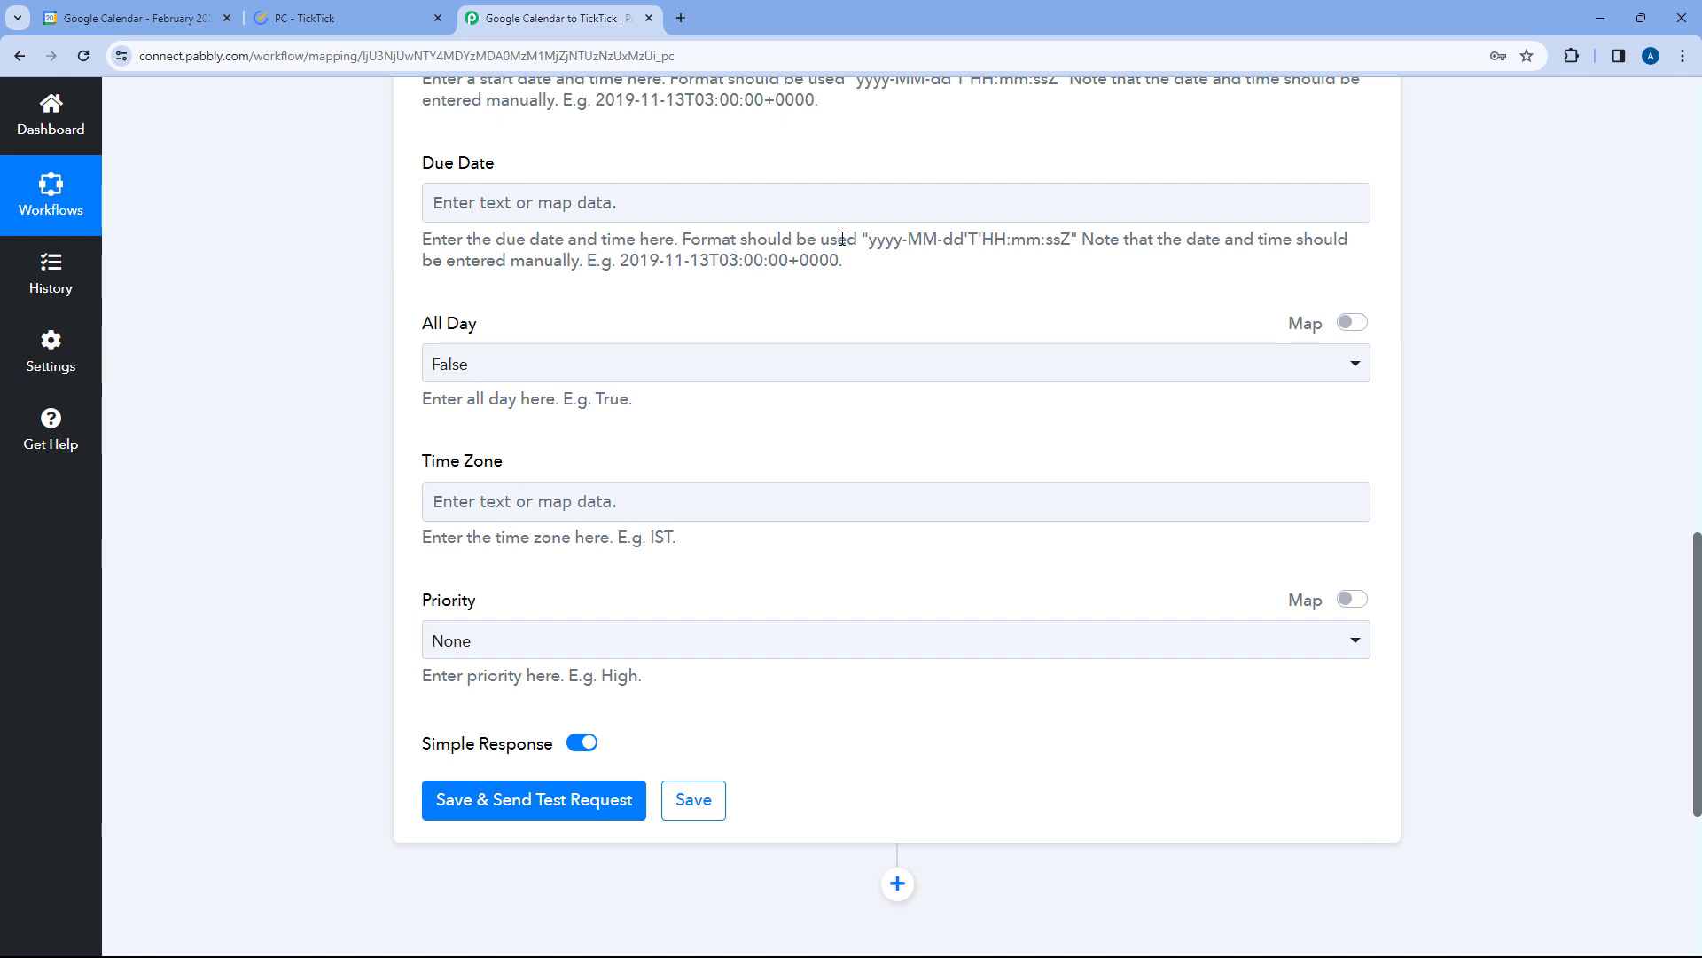
pyautogui.moveTo(869, 242)
pyautogui.mouseDown()
pyautogui.moveTo(1294, 242)
pyautogui.moveTo(600, 239)
pyautogui.moveTo(561, 261)
pyautogui.moveTo(857, 267)
pyautogui.mouseUp()
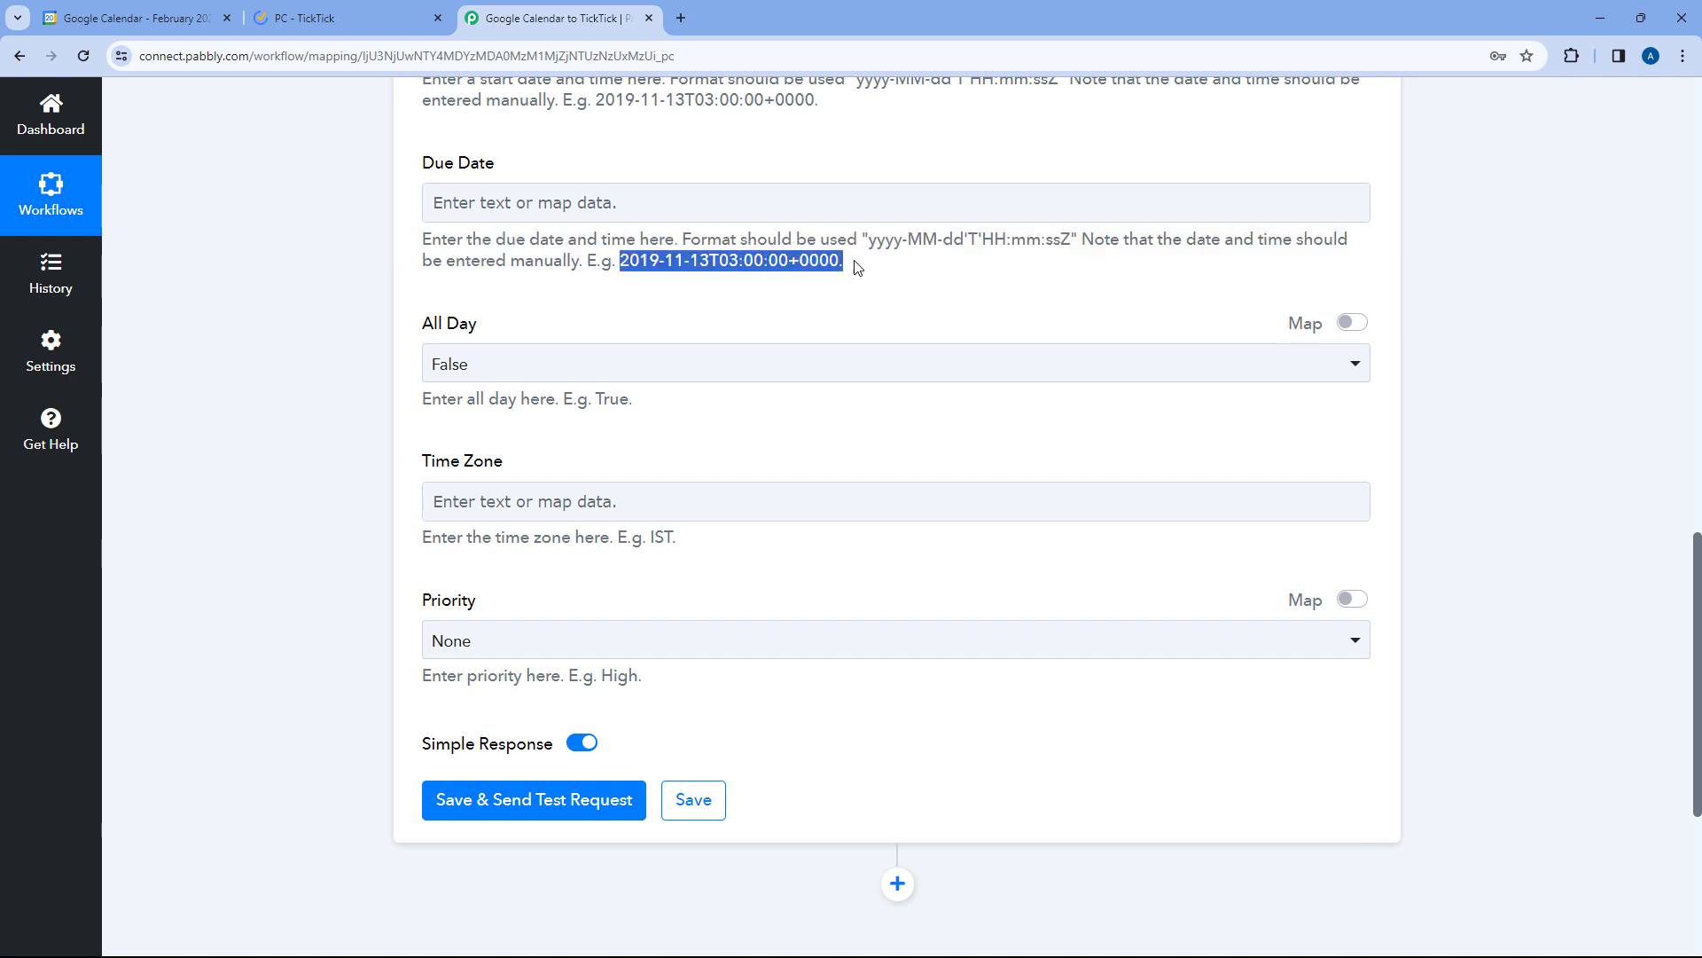
pyautogui.click(853, 272)
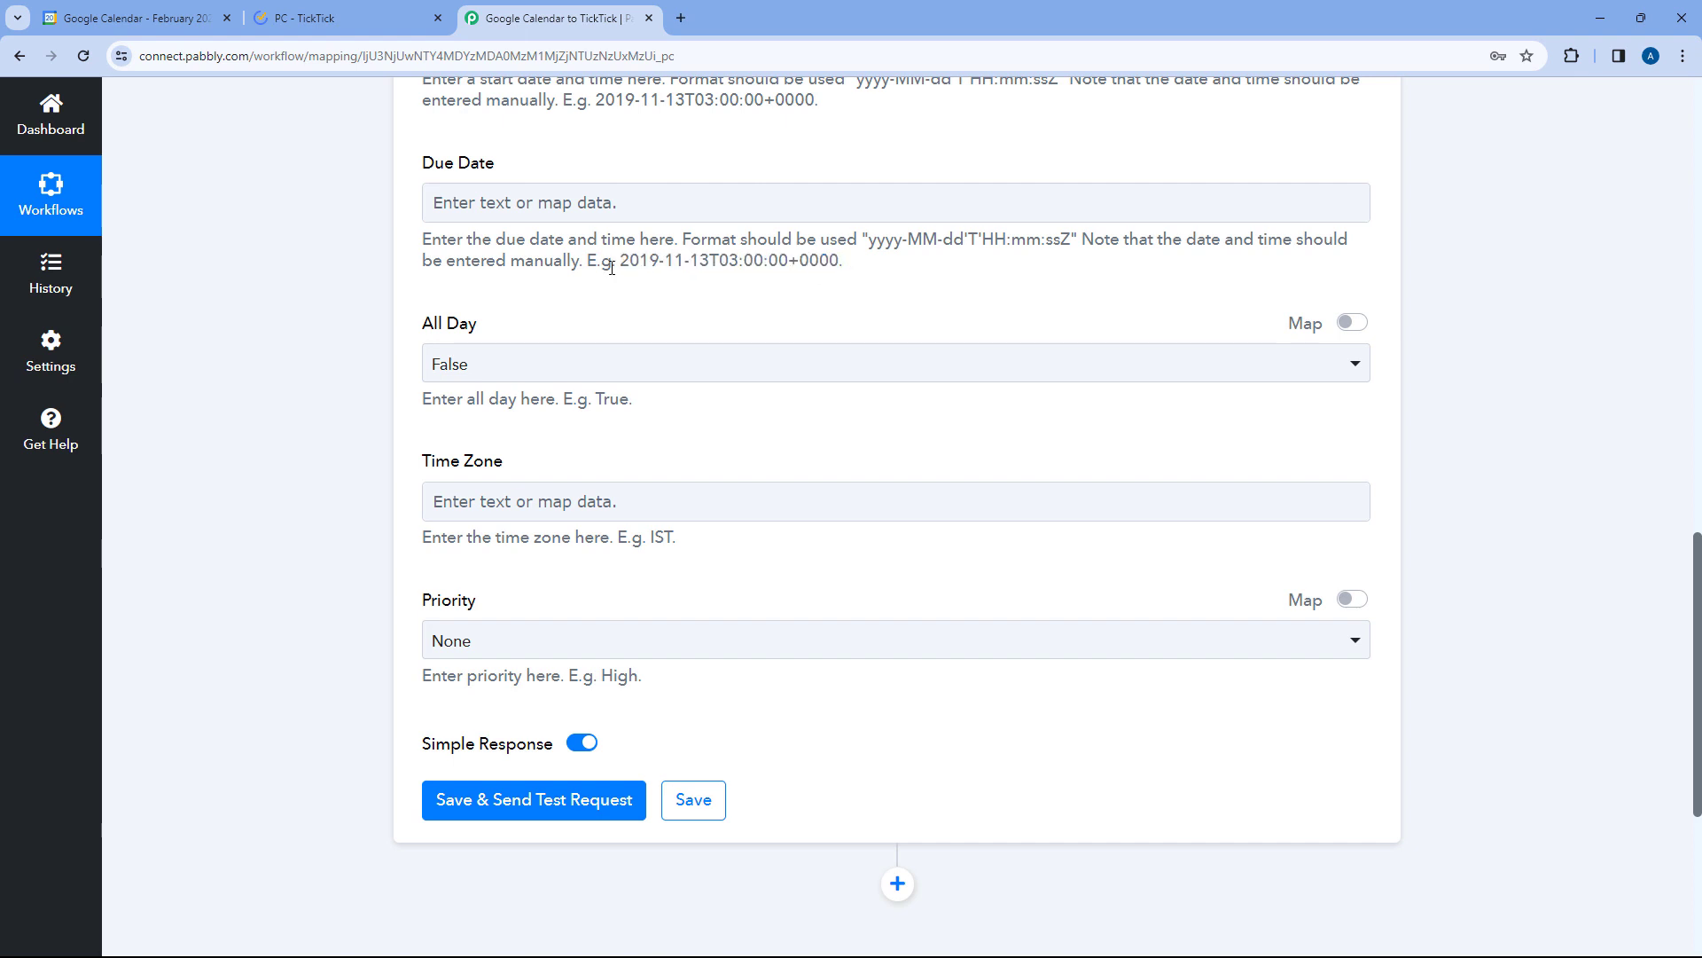
pyautogui.moveTo(622, 266); pyautogui.dragTo(840, 266)
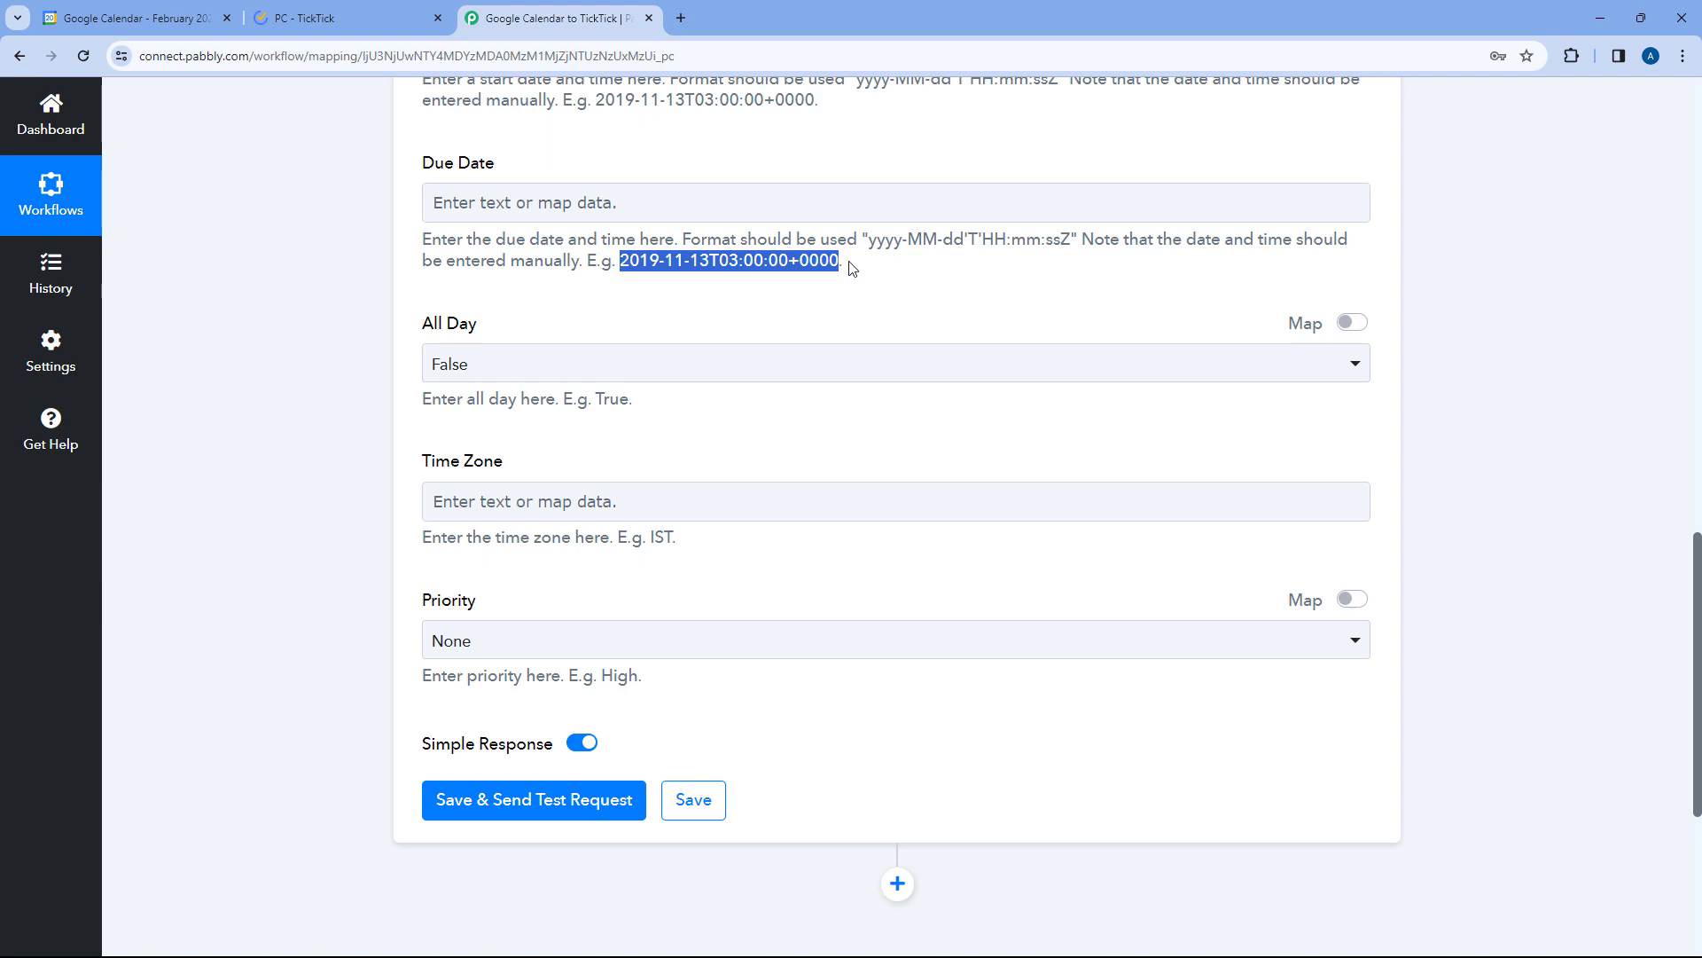
pyautogui.click(850, 270)
# - Examine the End DateTime and End TimeZone values in the Google Calendar trigger's response to compare them with the required due date format
pyautogui.scroll(15, 899, 166)
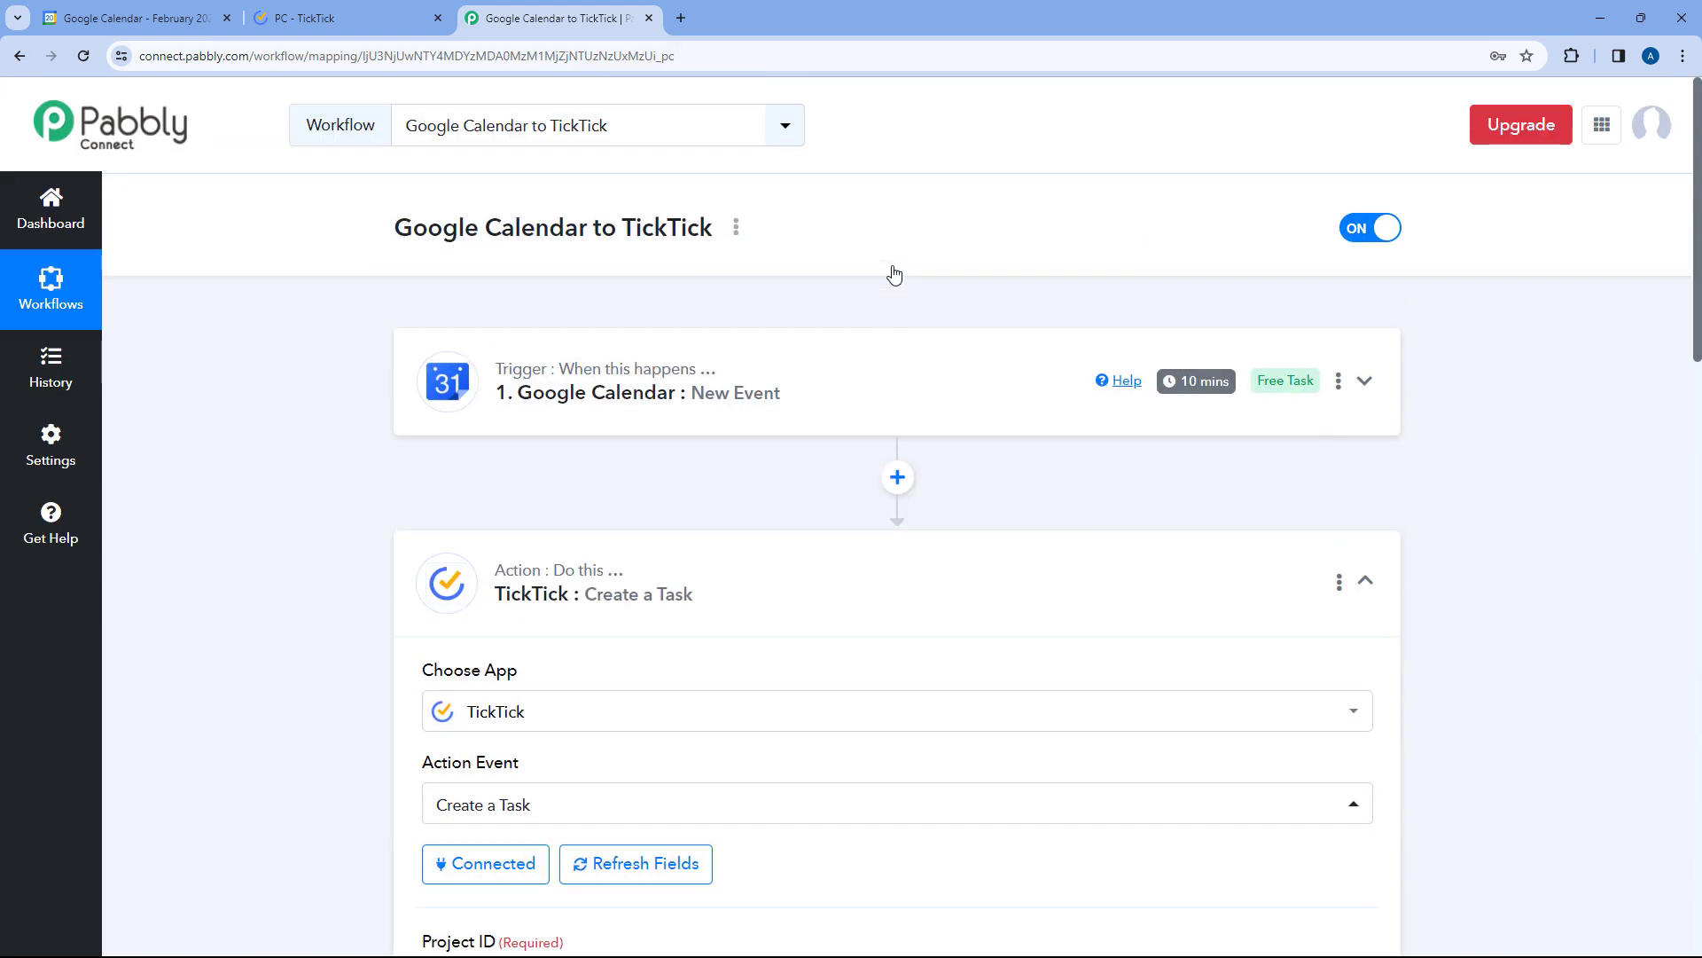
pyautogui.scroll(-9, 292, 430)
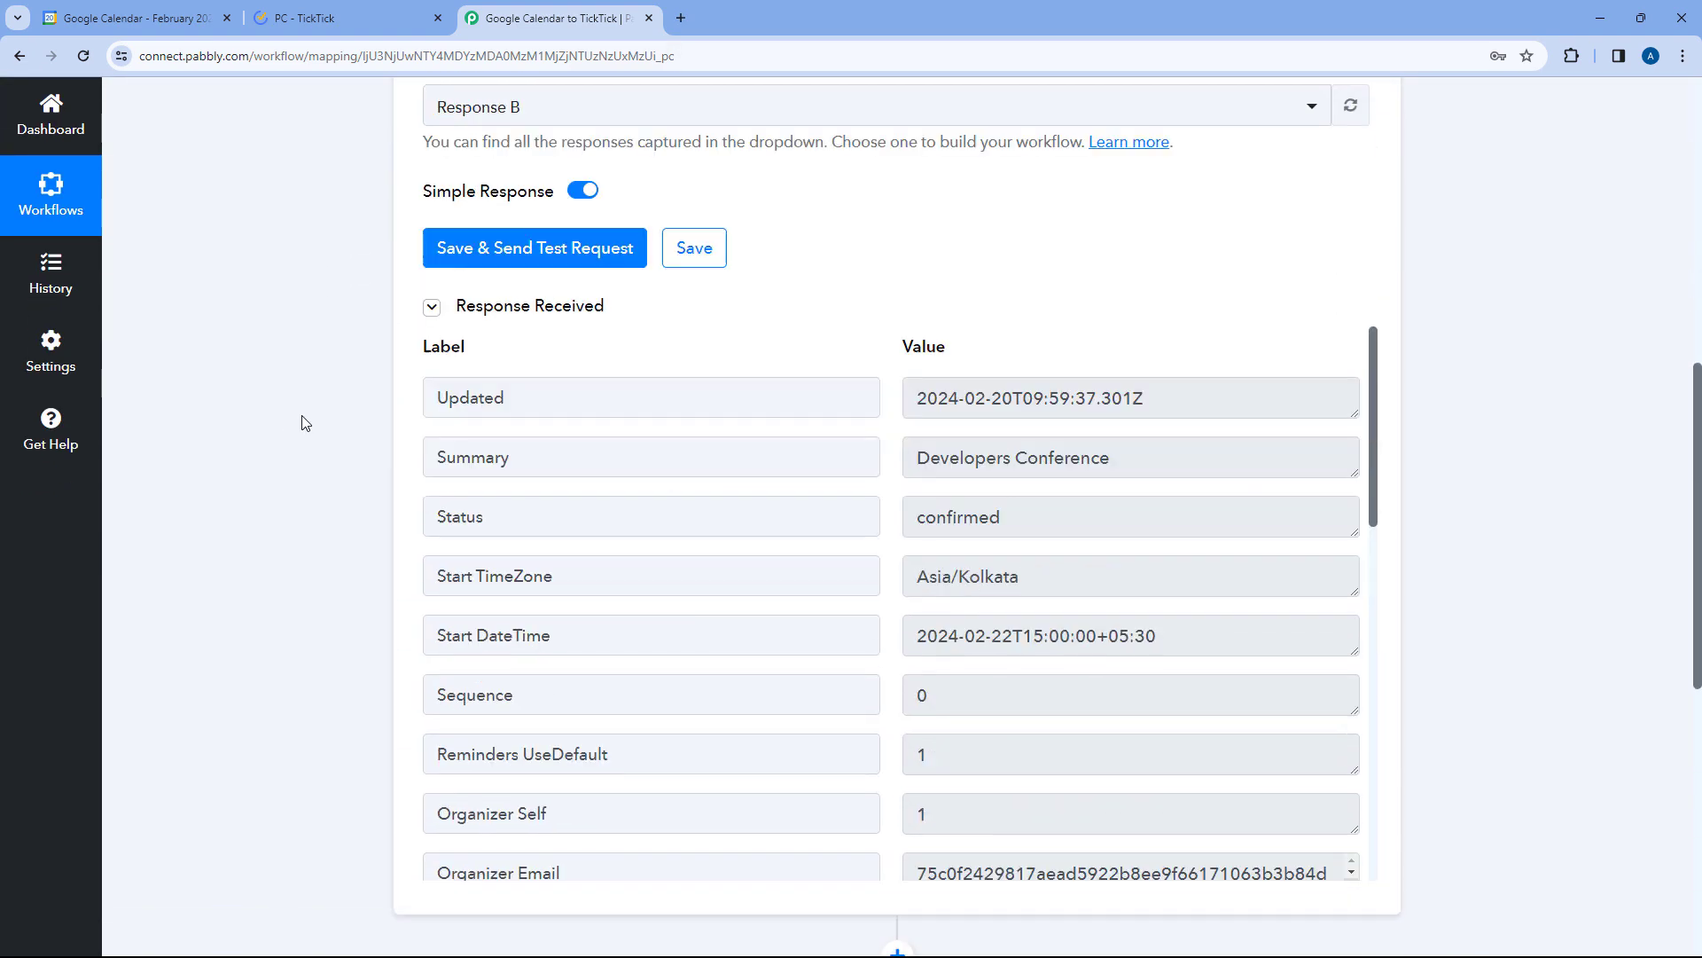
pyautogui.scroll(-5, 705, 479)
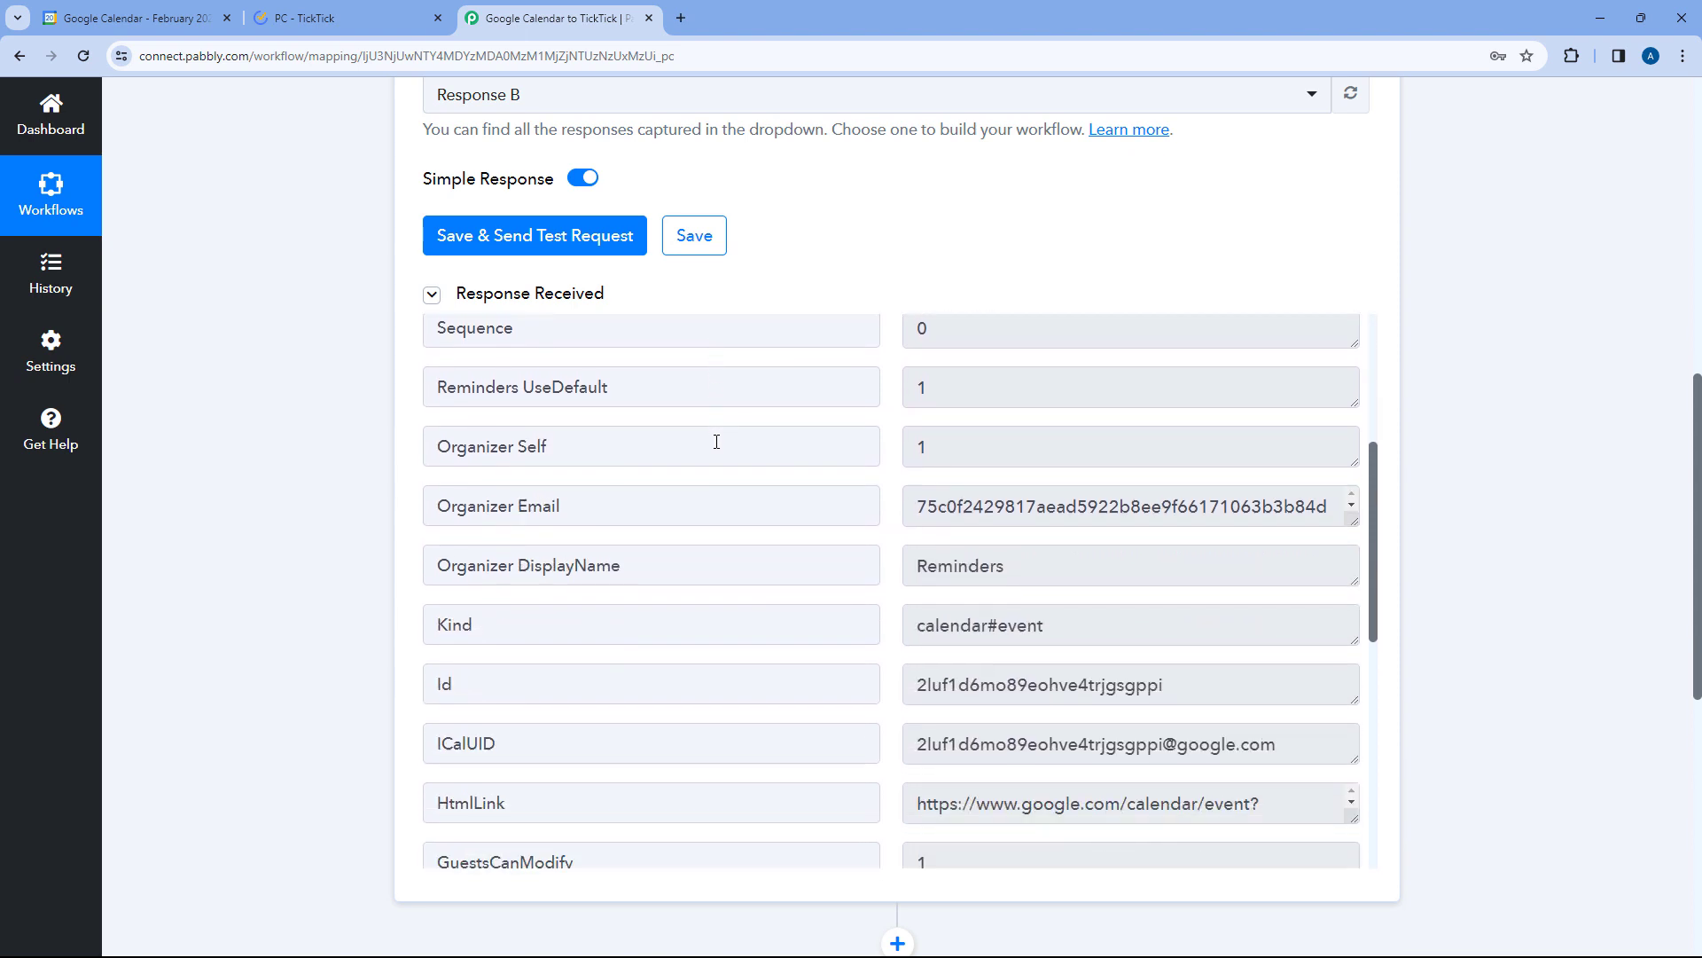
pyautogui.scroll(-3, 718, 440)
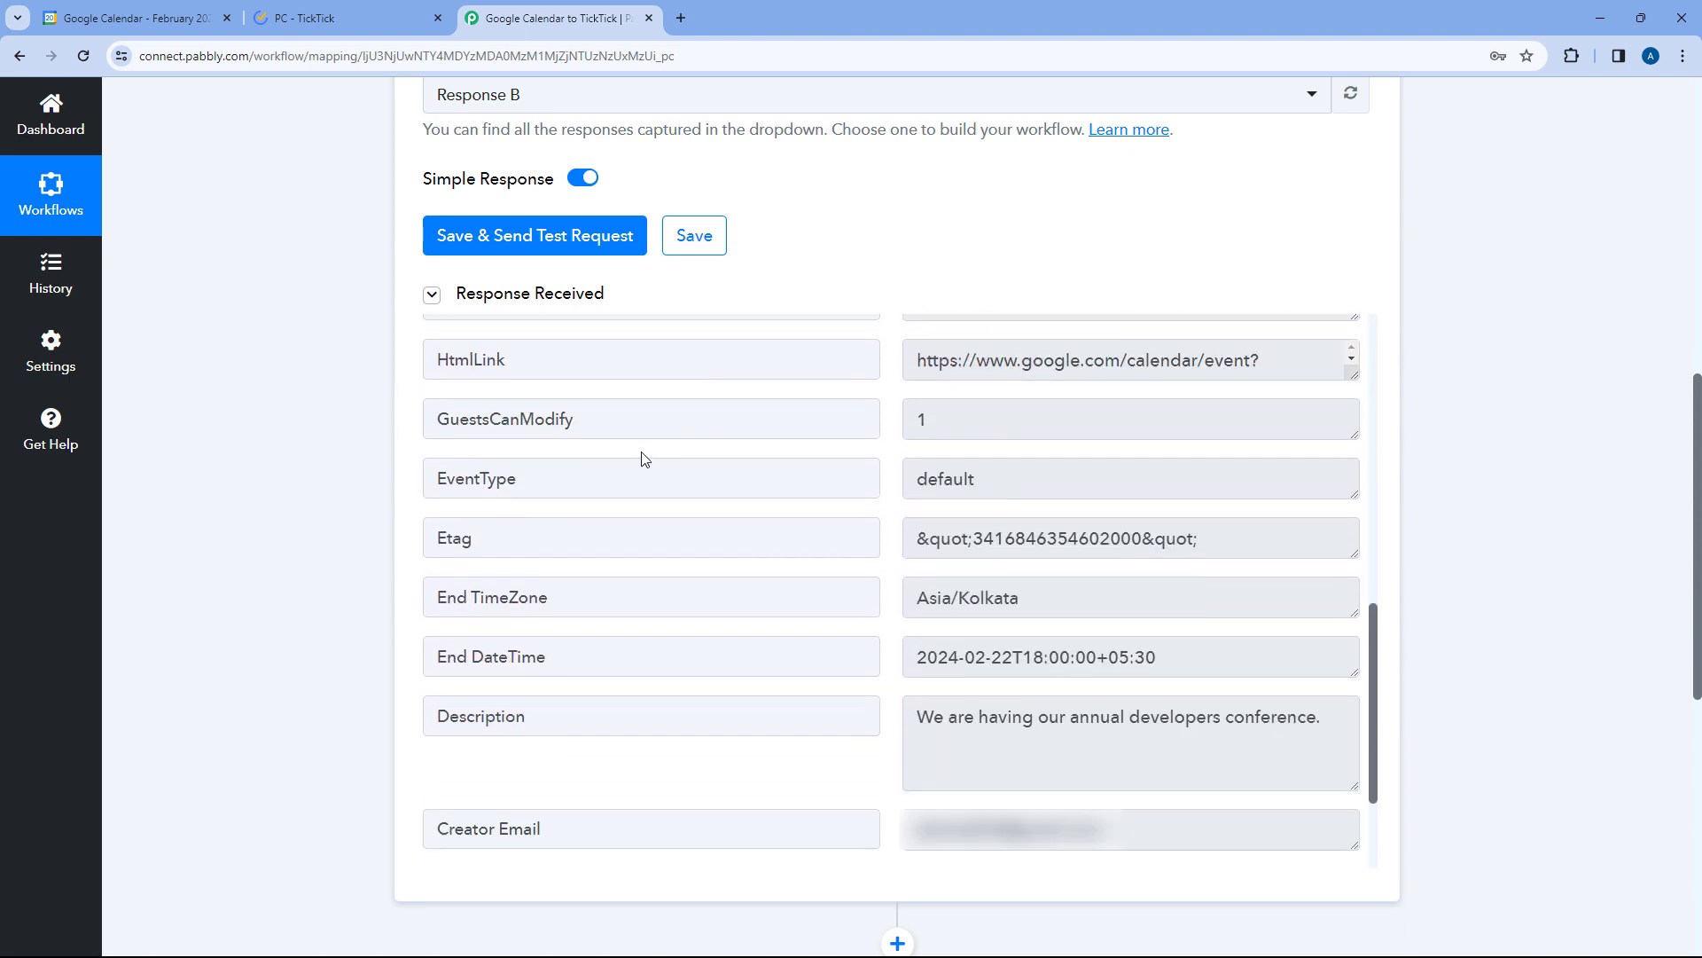
pyautogui.scroll(1, 634, 478)
pyautogui.moveTo(1186, 745); pyautogui.dragTo(225, 495)
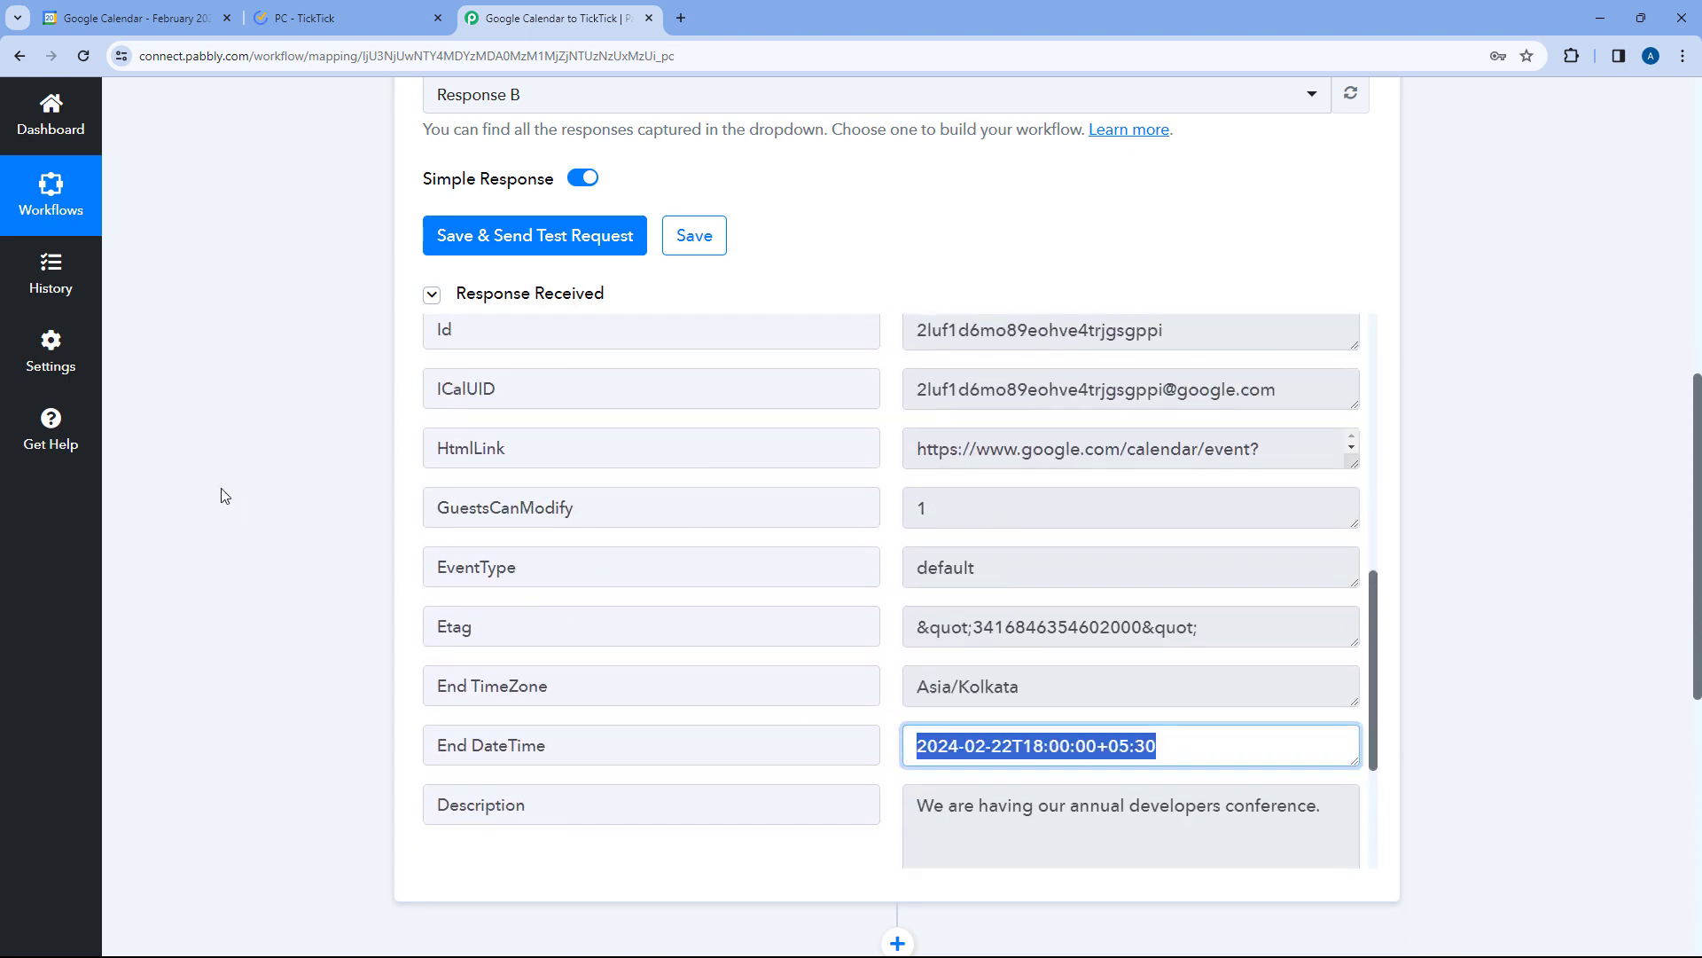
pyautogui.scroll(-4, 235, 478)
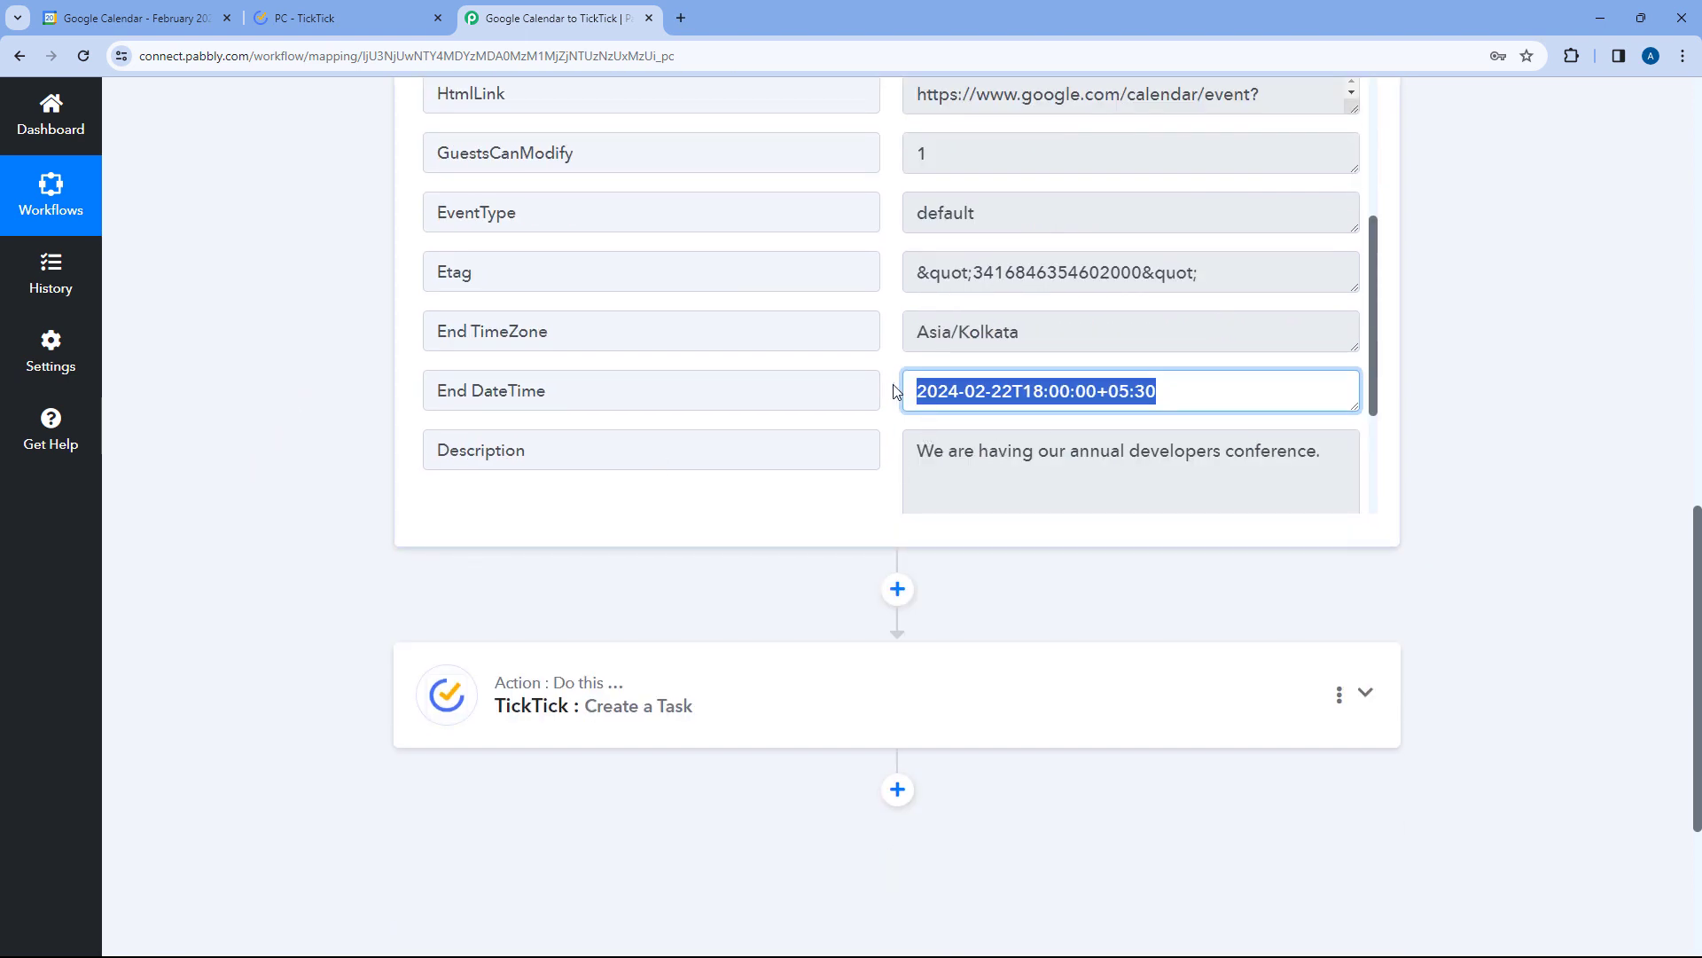
pyautogui.moveTo(1034, 335); pyautogui.dragTo(899, 337)
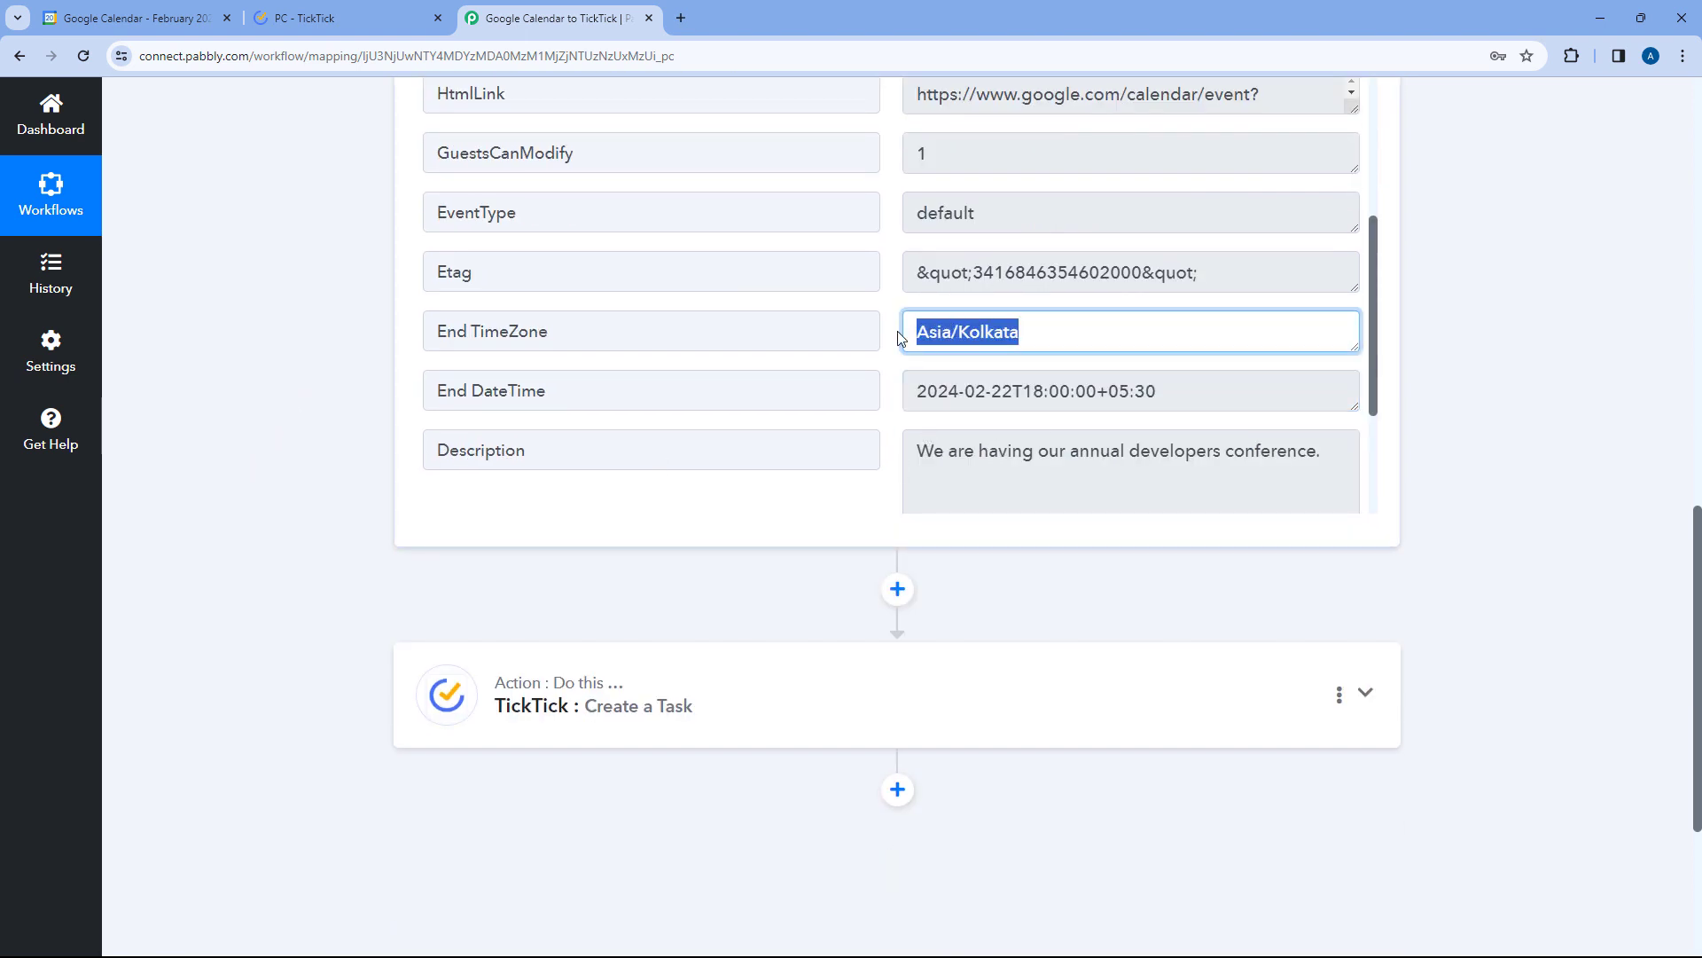
pyautogui.click(890, 330)
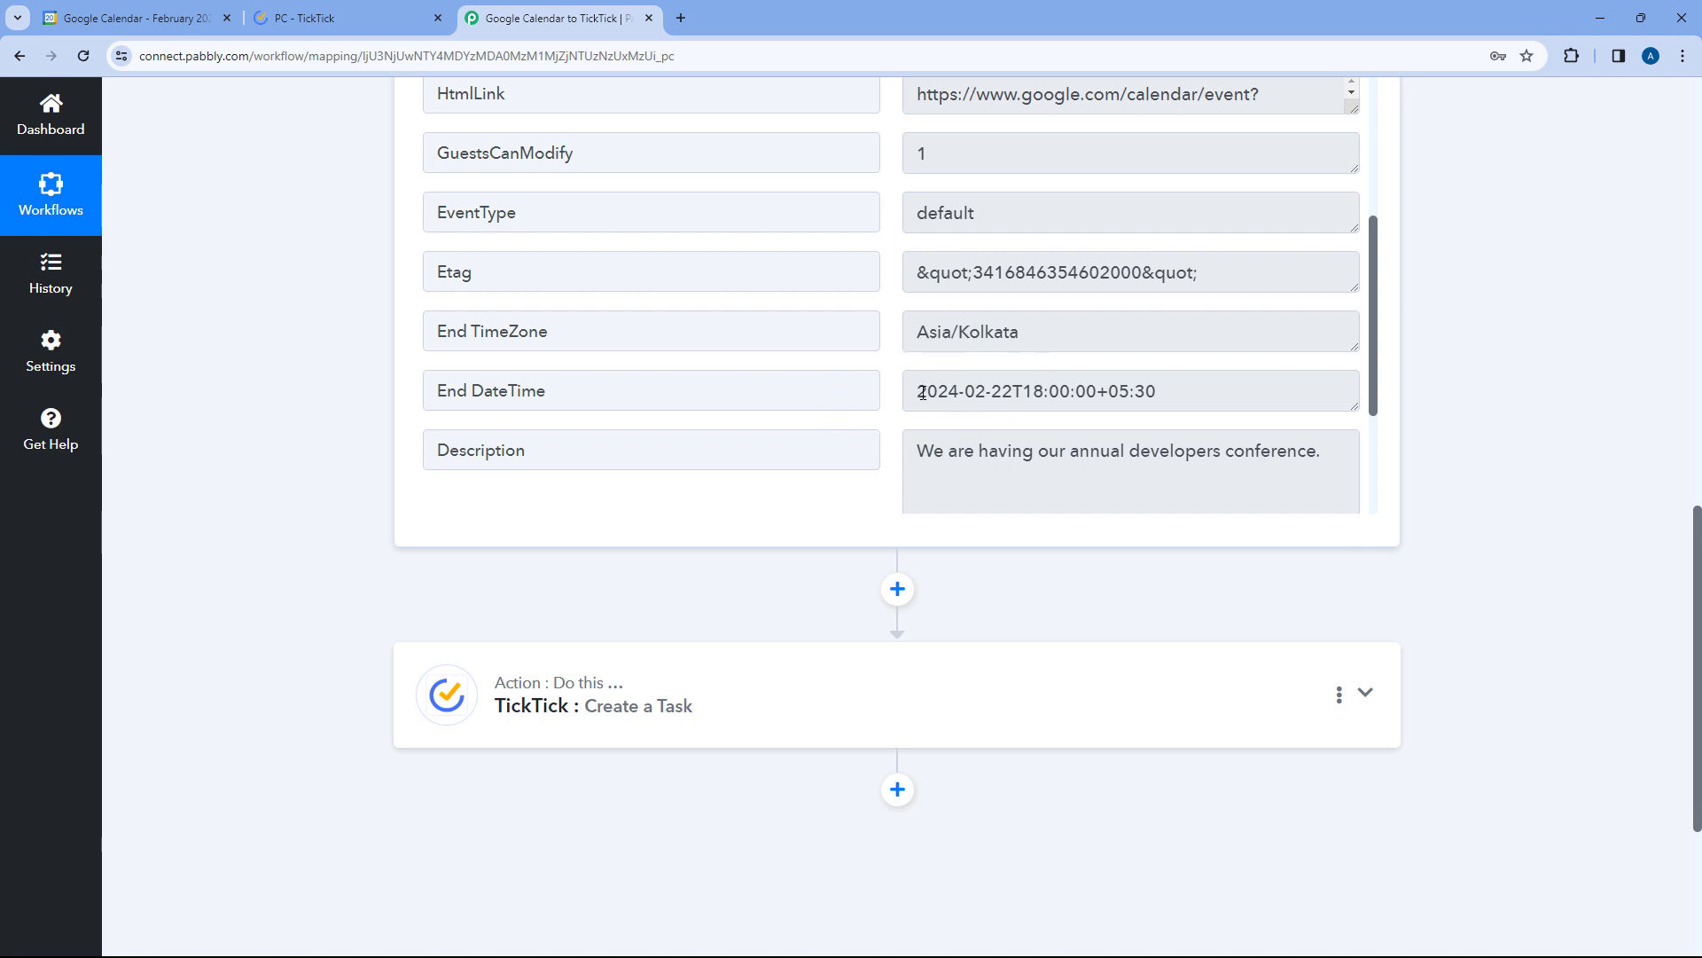
pyautogui.moveTo(919, 392); pyautogui.dragTo(1202, 387)
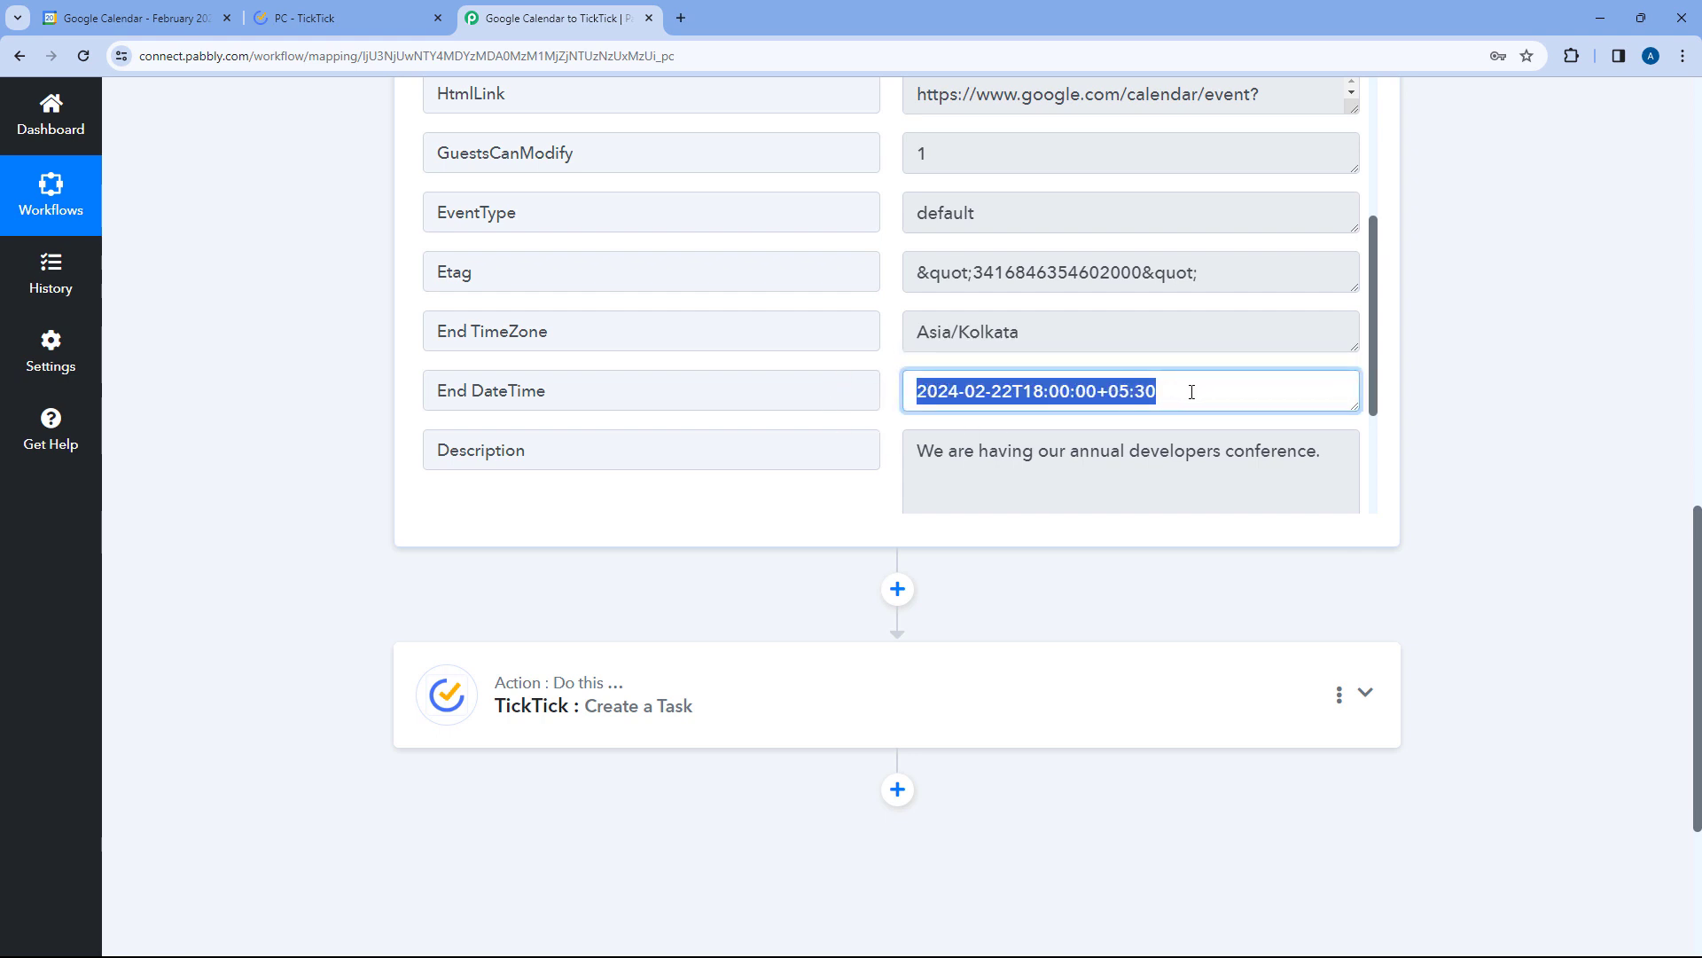
pyautogui.click(990, 380)
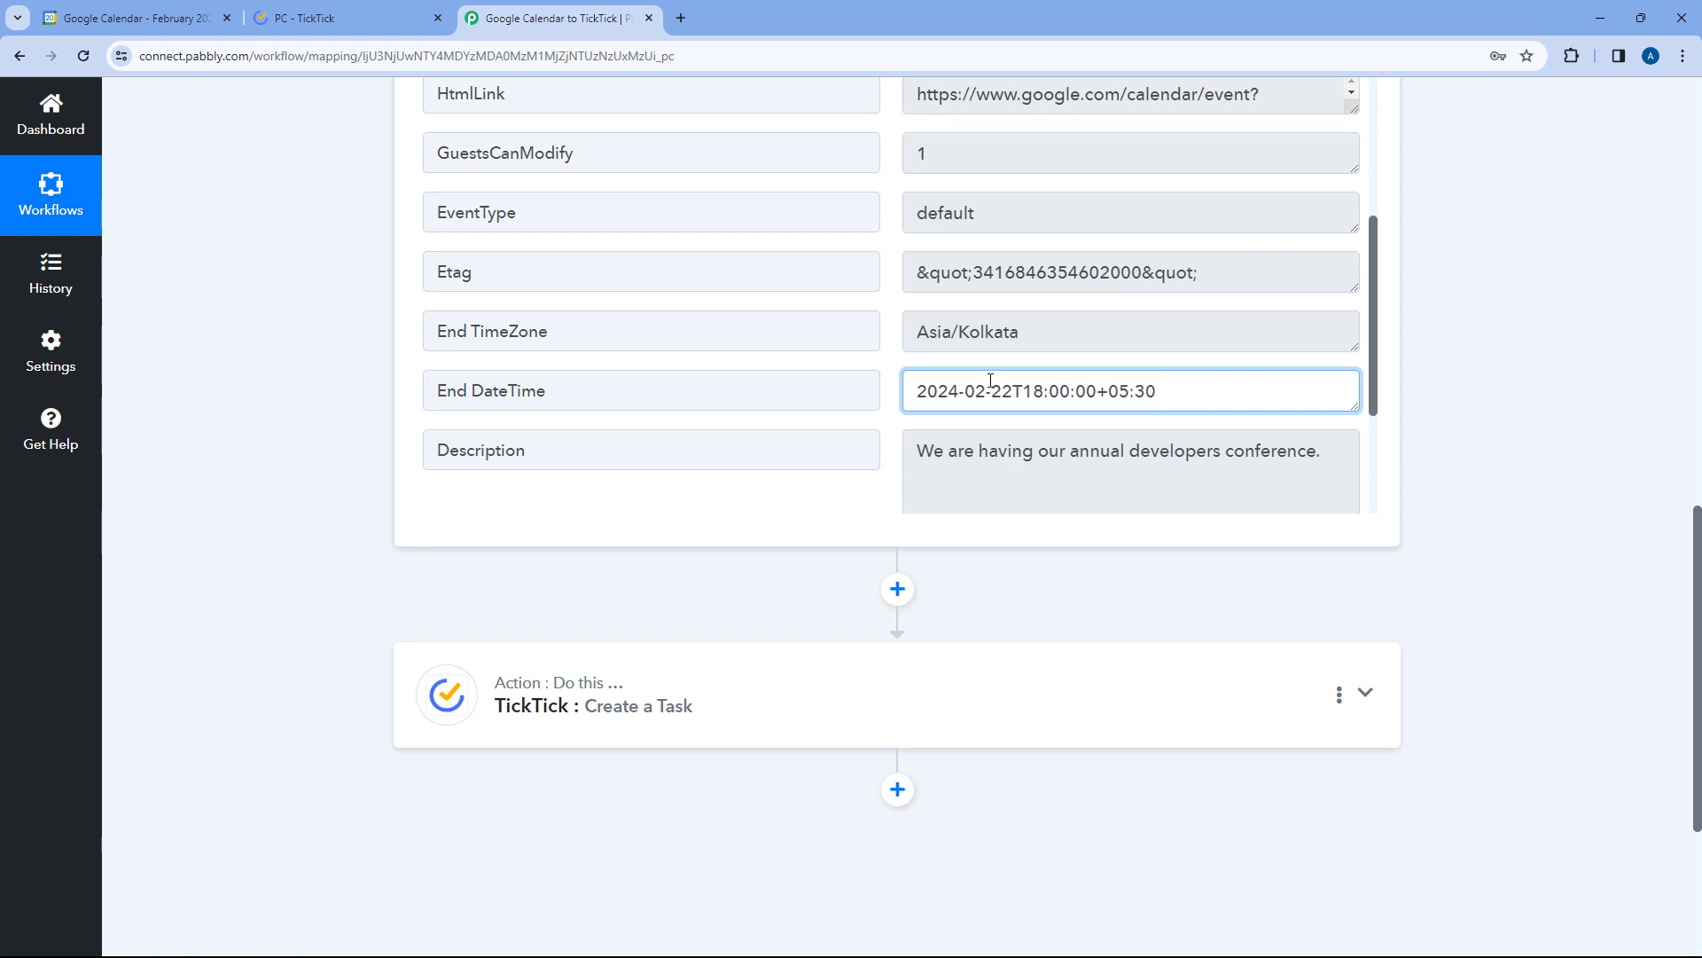
pyautogui.click(886, 371)
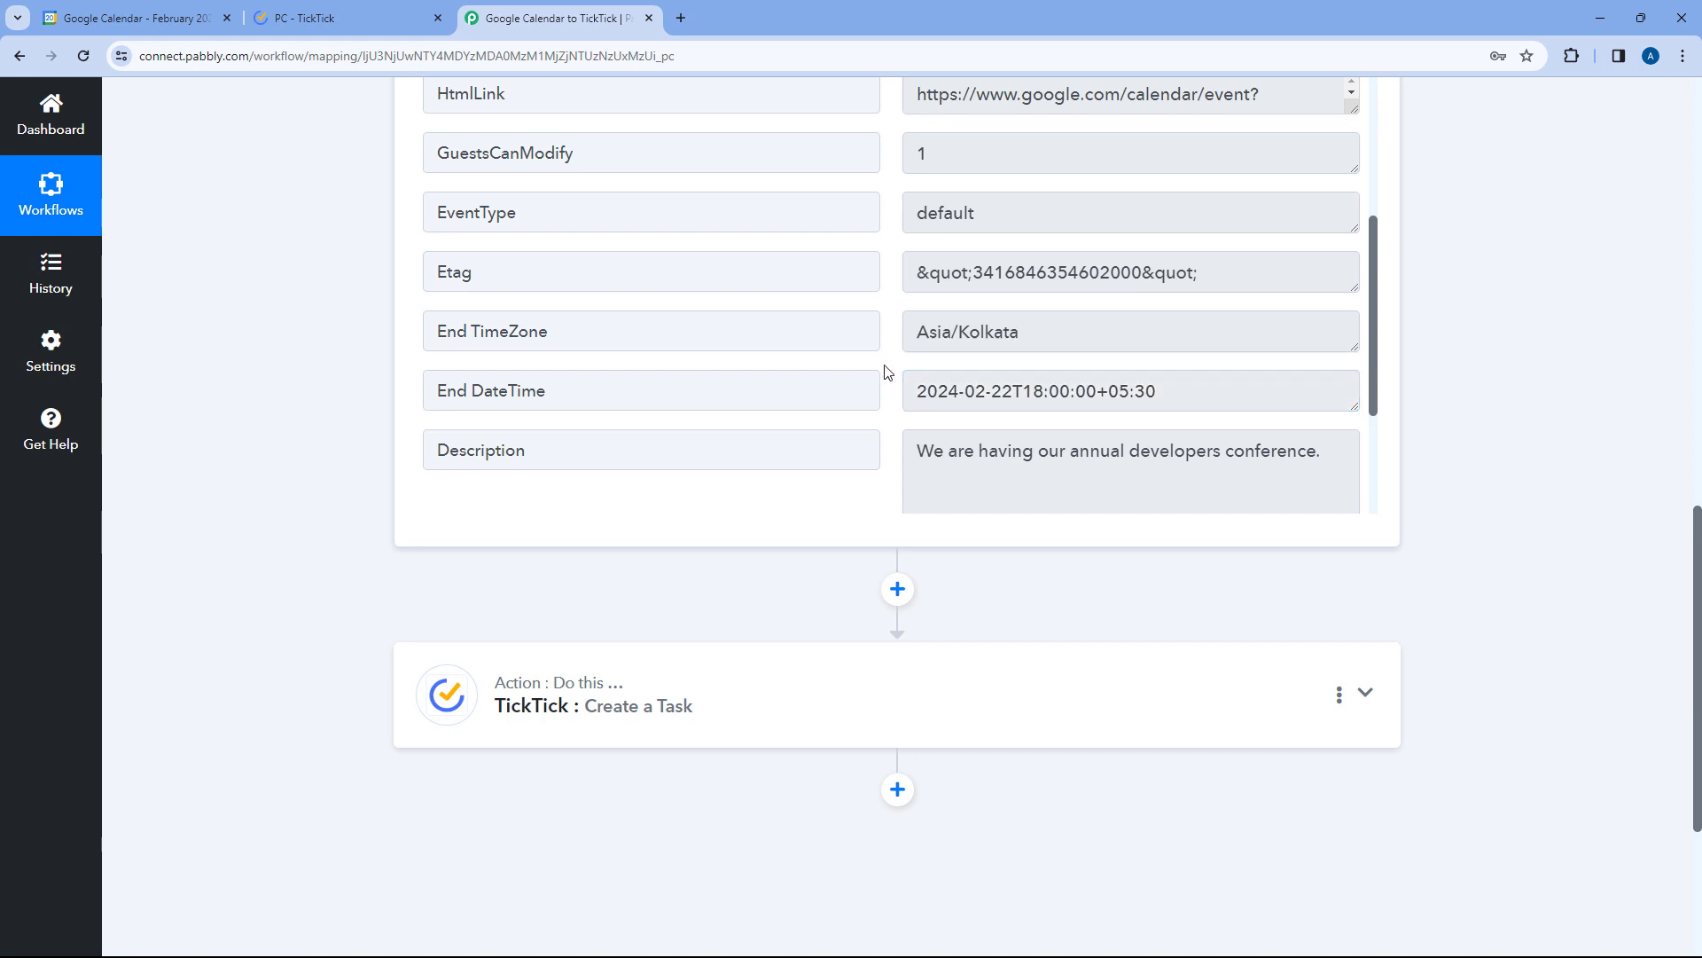
# - Add a Date/Time Formatter (Pabbly) action between the Google Calendar trigger and the TickTick step
pyautogui.scroll(-3, 298, 415)
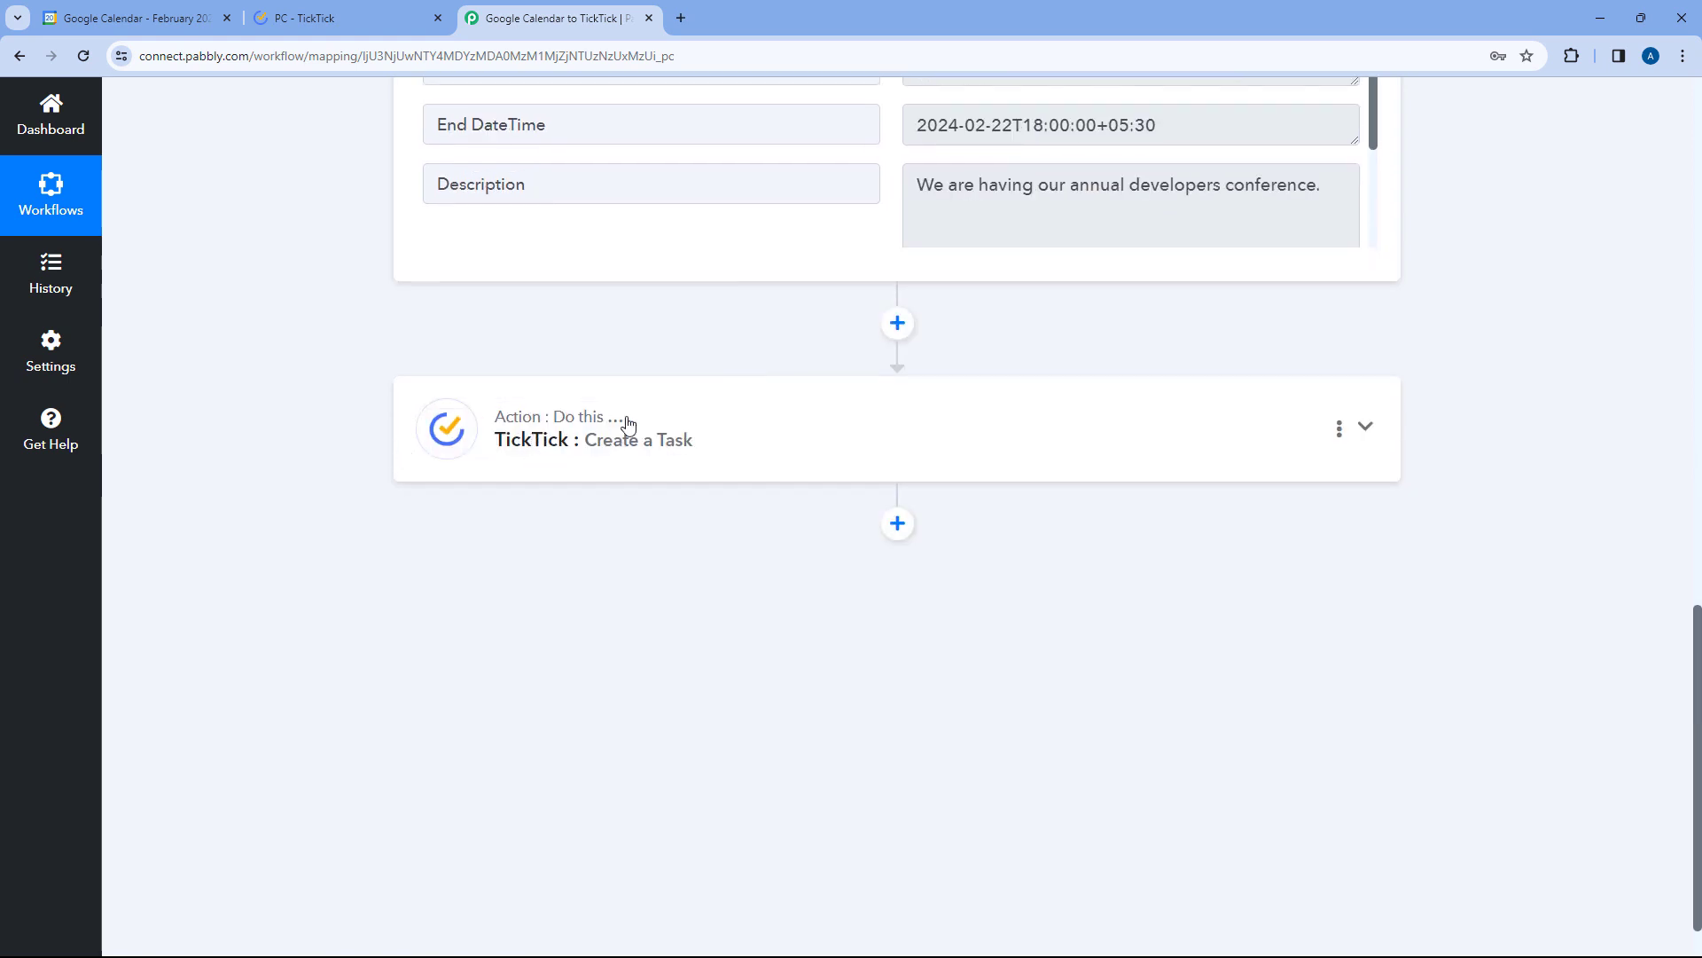
pyautogui.click(898, 323)
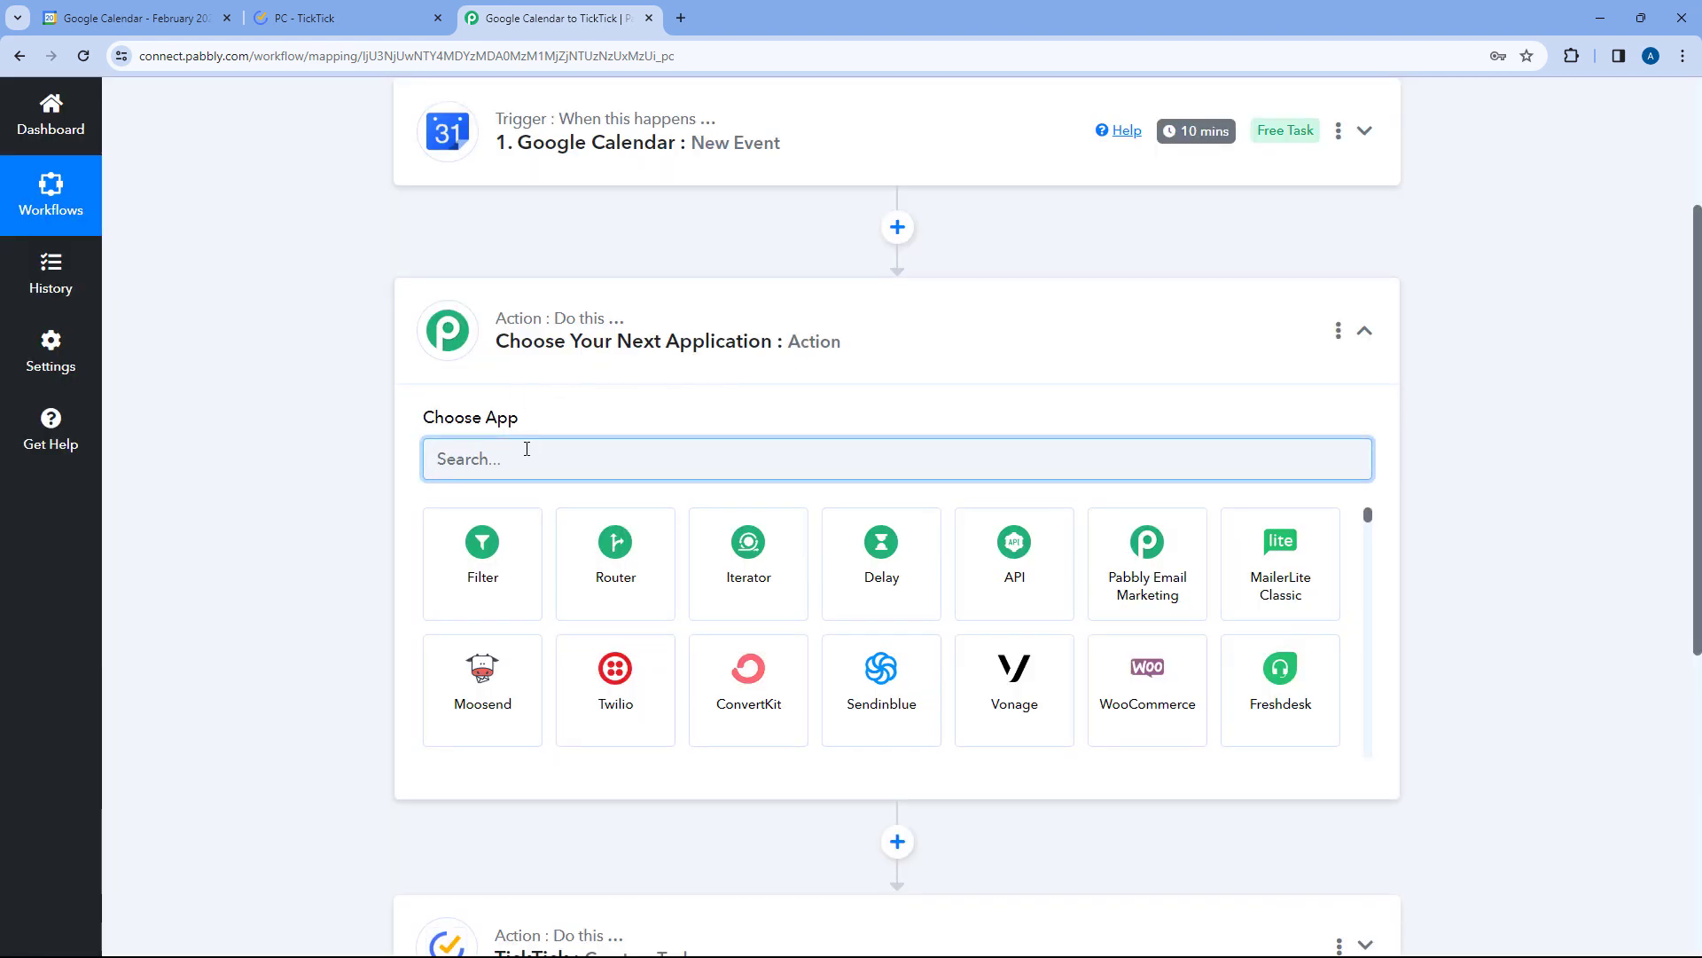
pyautogui.write('Date')
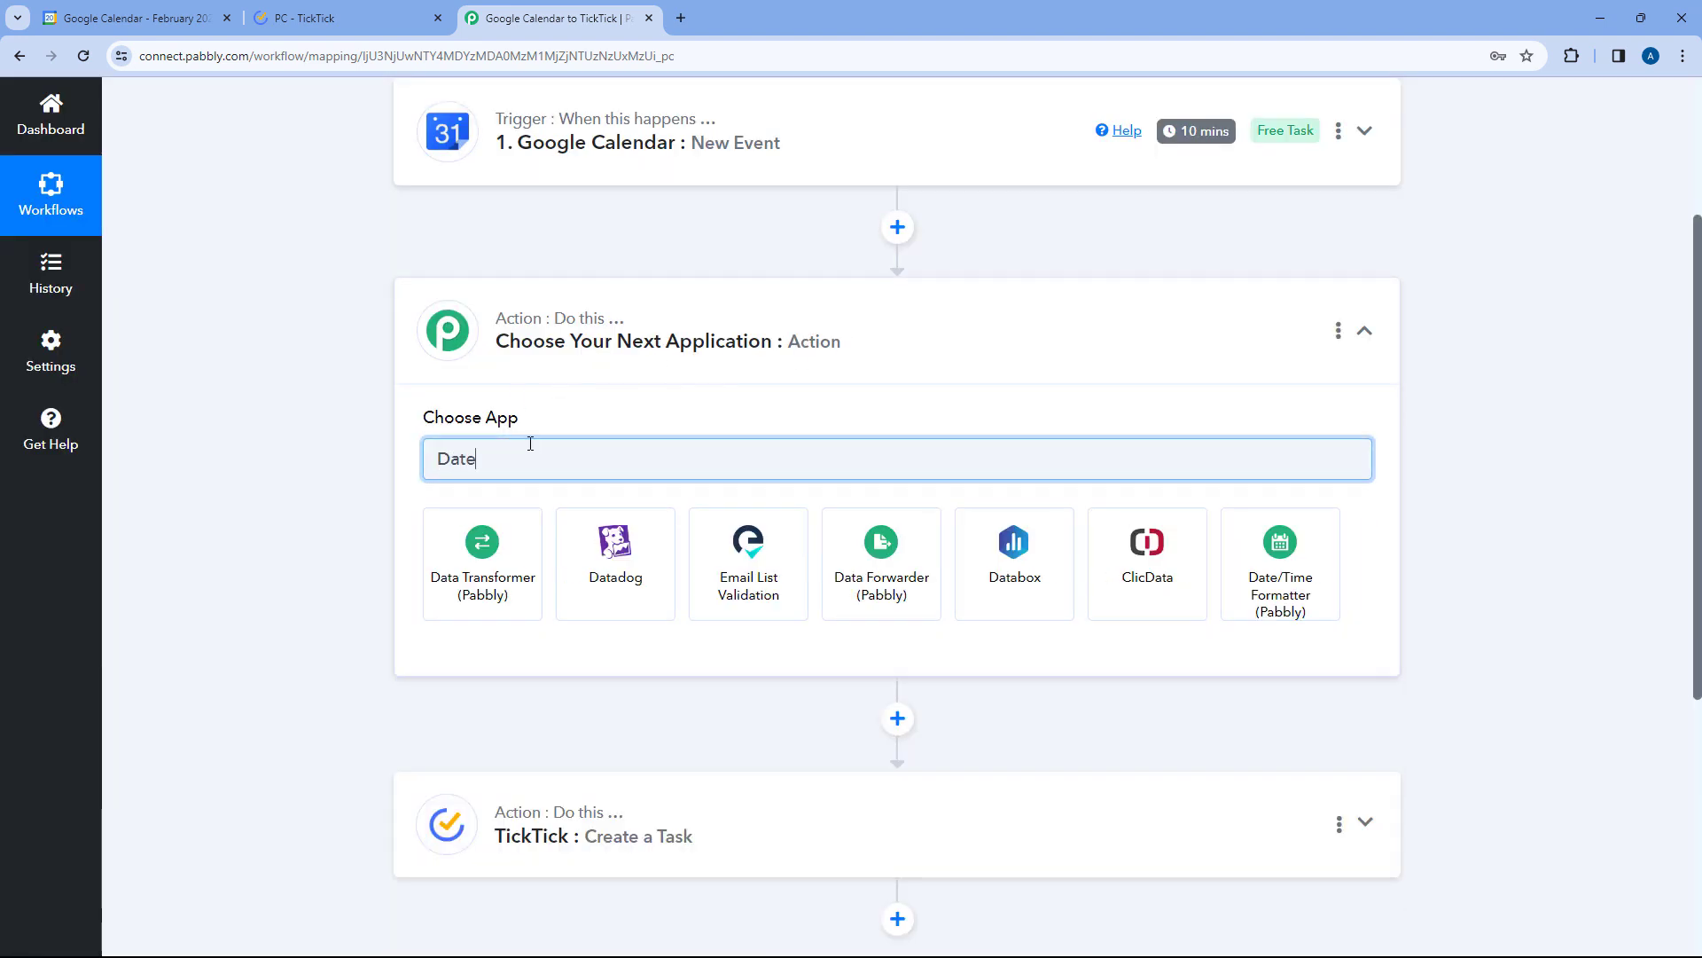
pyautogui.click(510, 554)
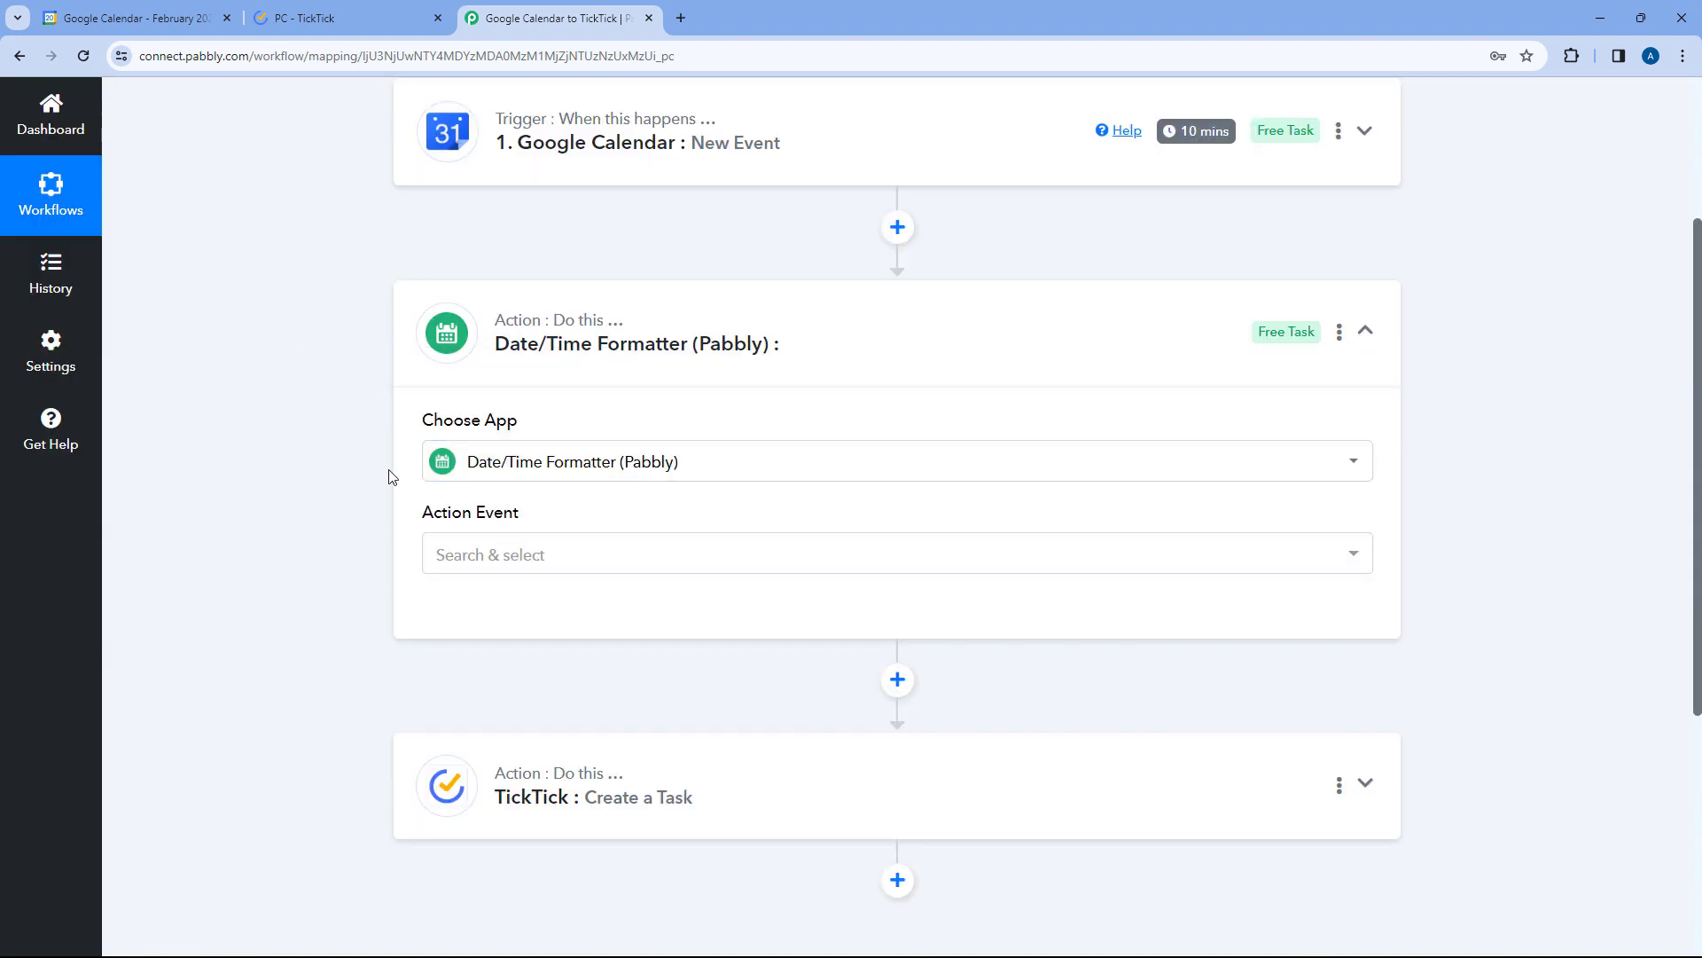
# - Set the formatter's action event to Format Date with Time Zone and connect it
pyautogui.scroll(-1, 627, 406)
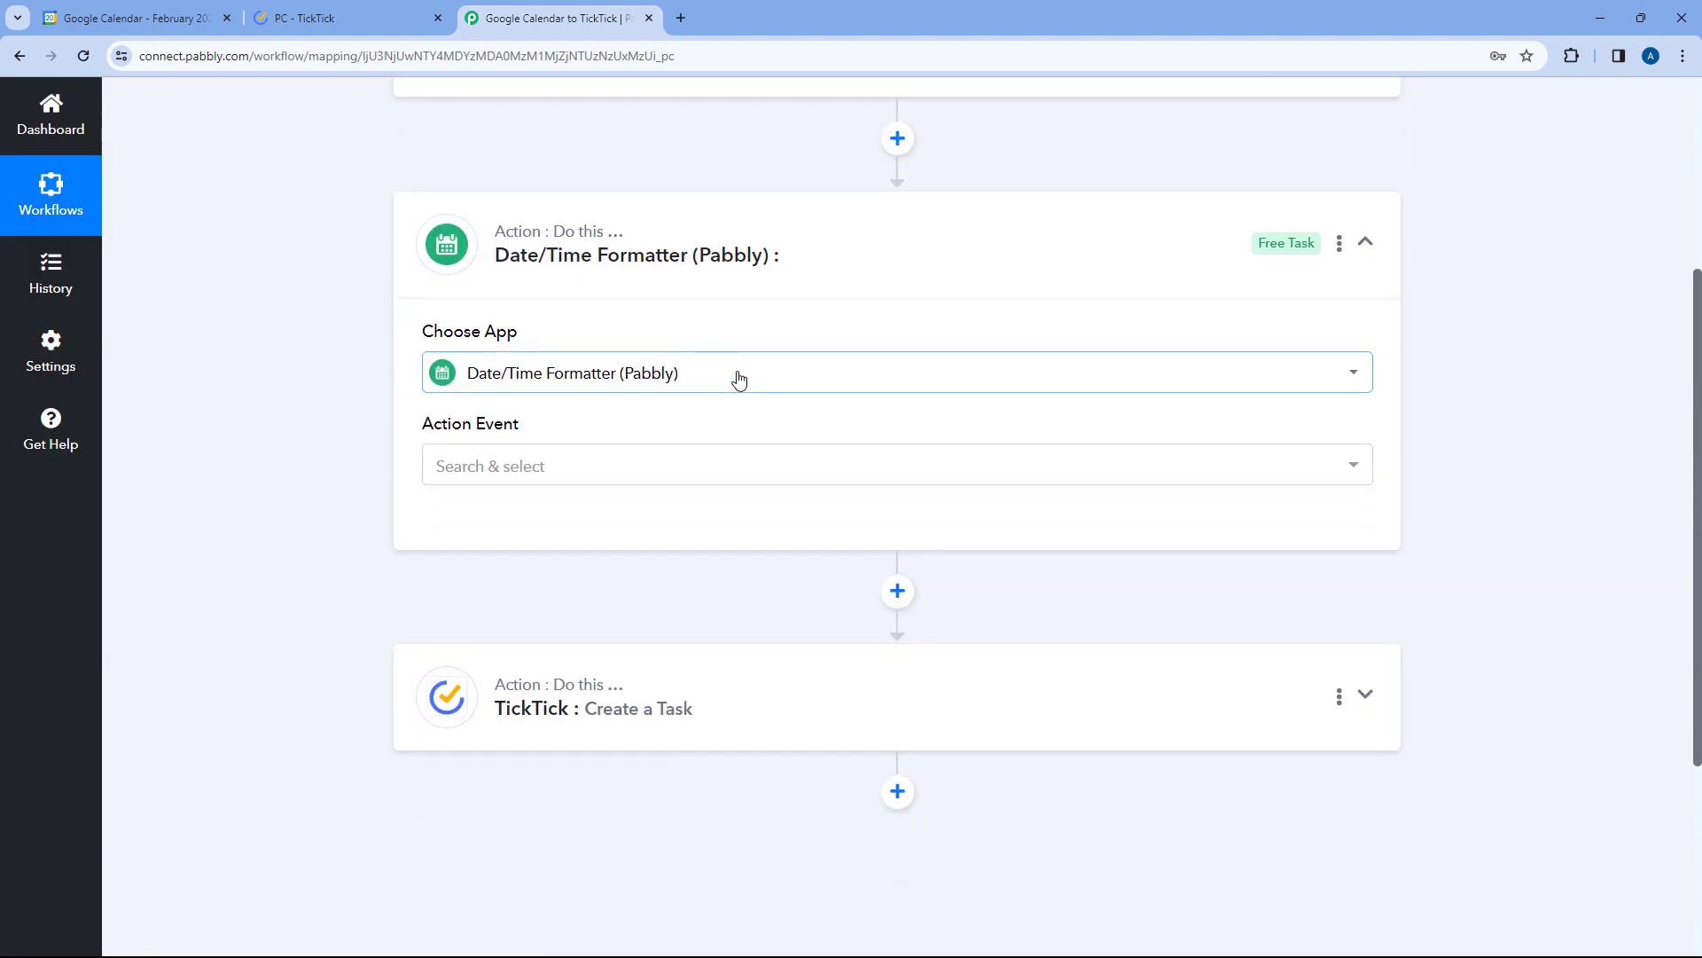
pyautogui.click(541, 475)
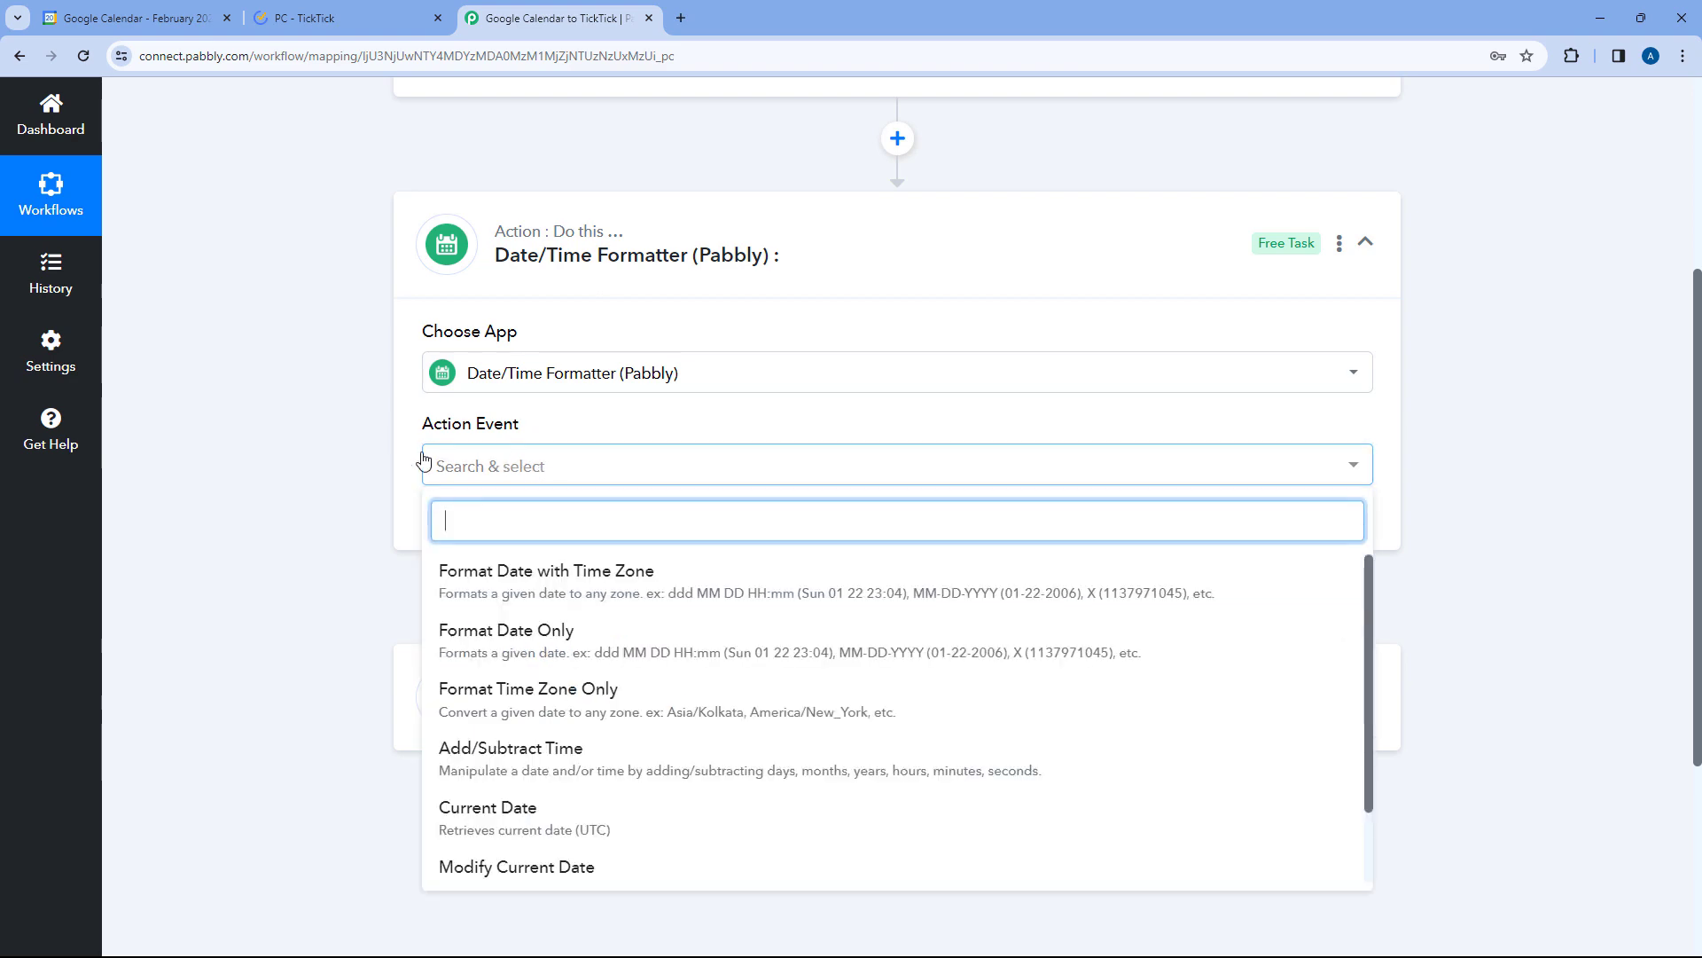
pyautogui.scroll(-2, 289, 448)
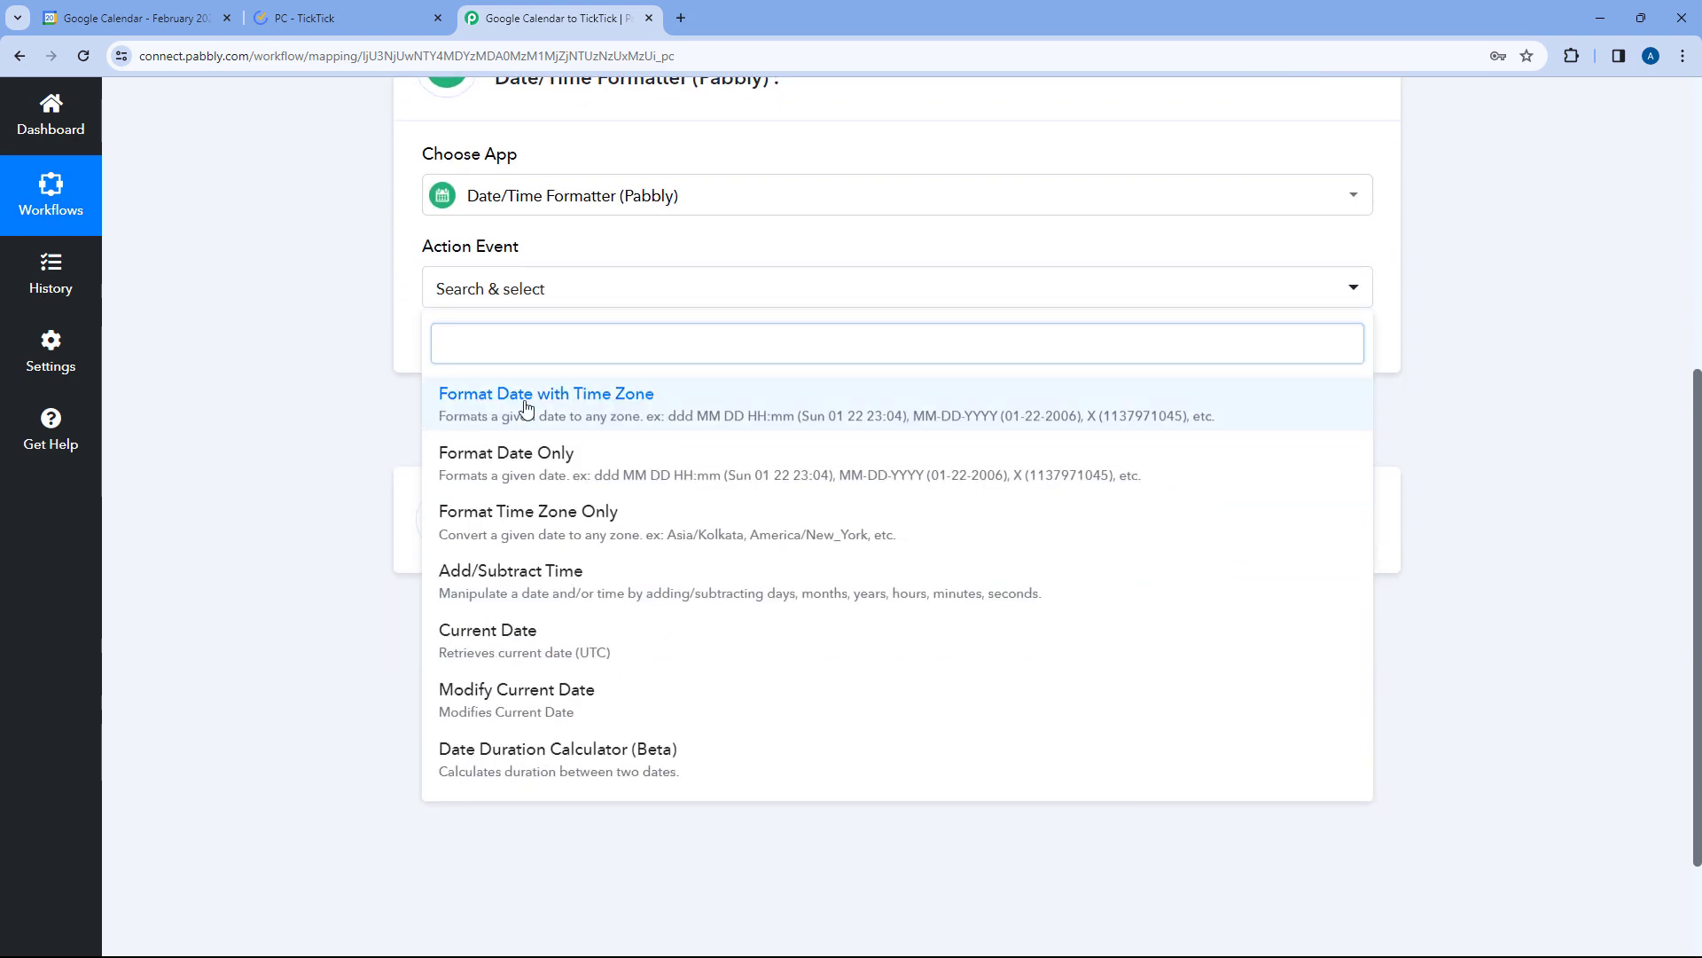
pyautogui.click(519, 403)
pyautogui.click(489, 357)
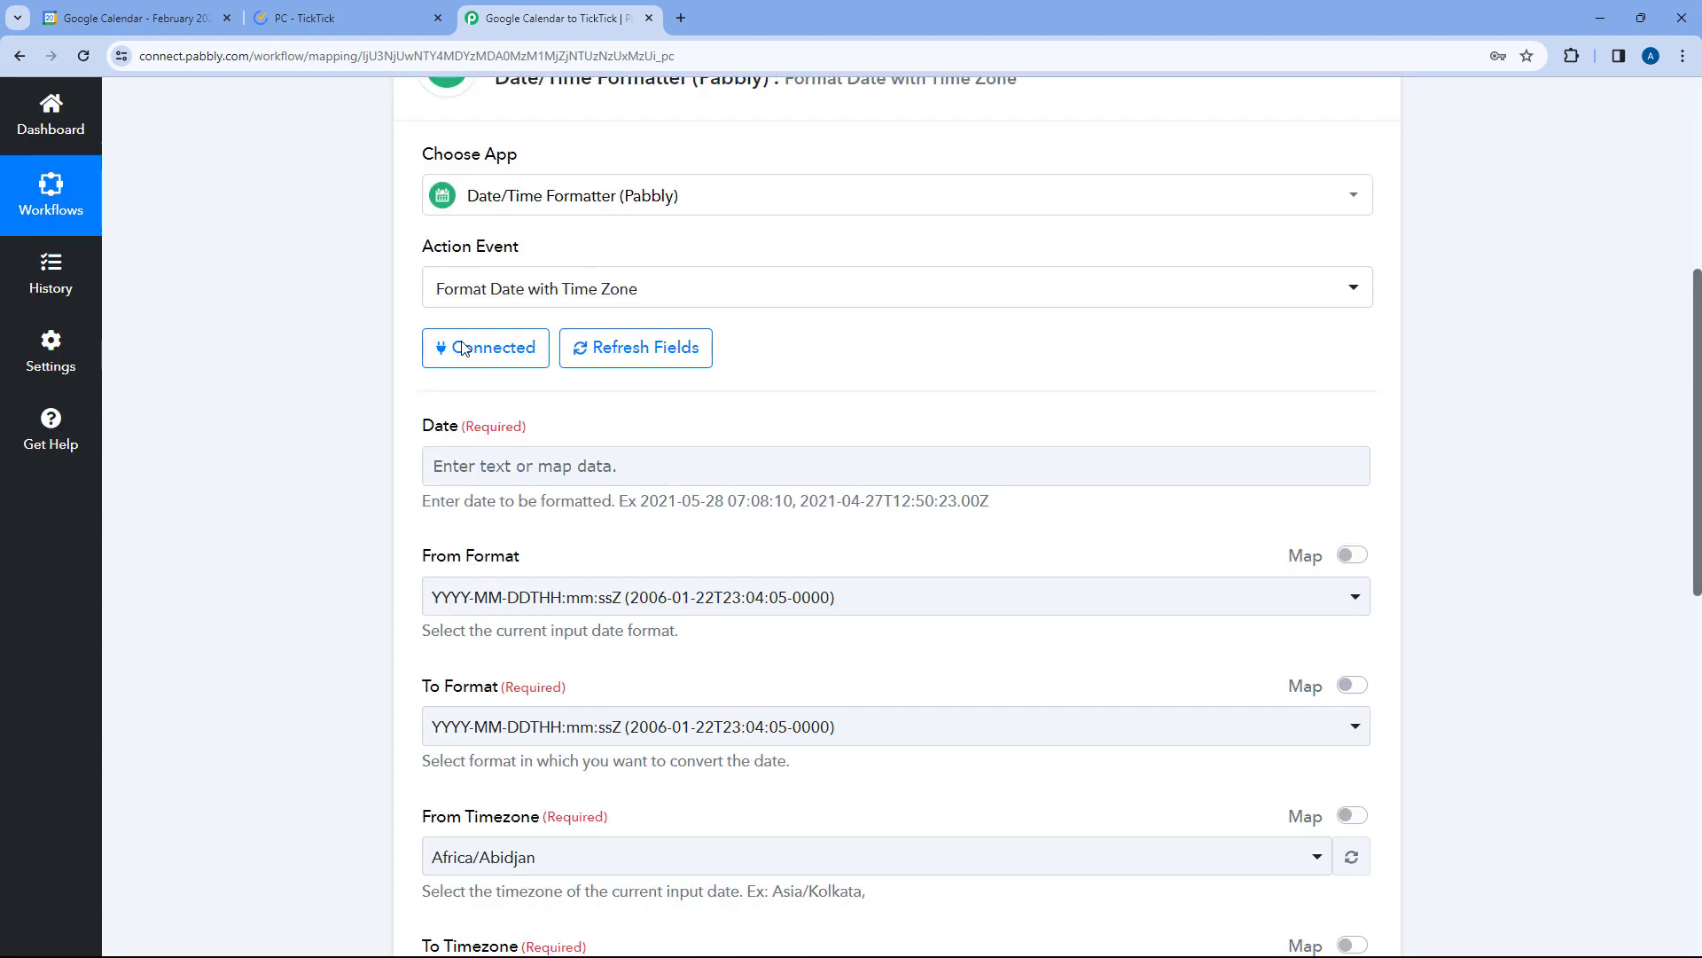
# - Map the formatter's Date to the End DateTime value from the Google Calendar New Event step
pyautogui.scroll(-1, 568, 381)
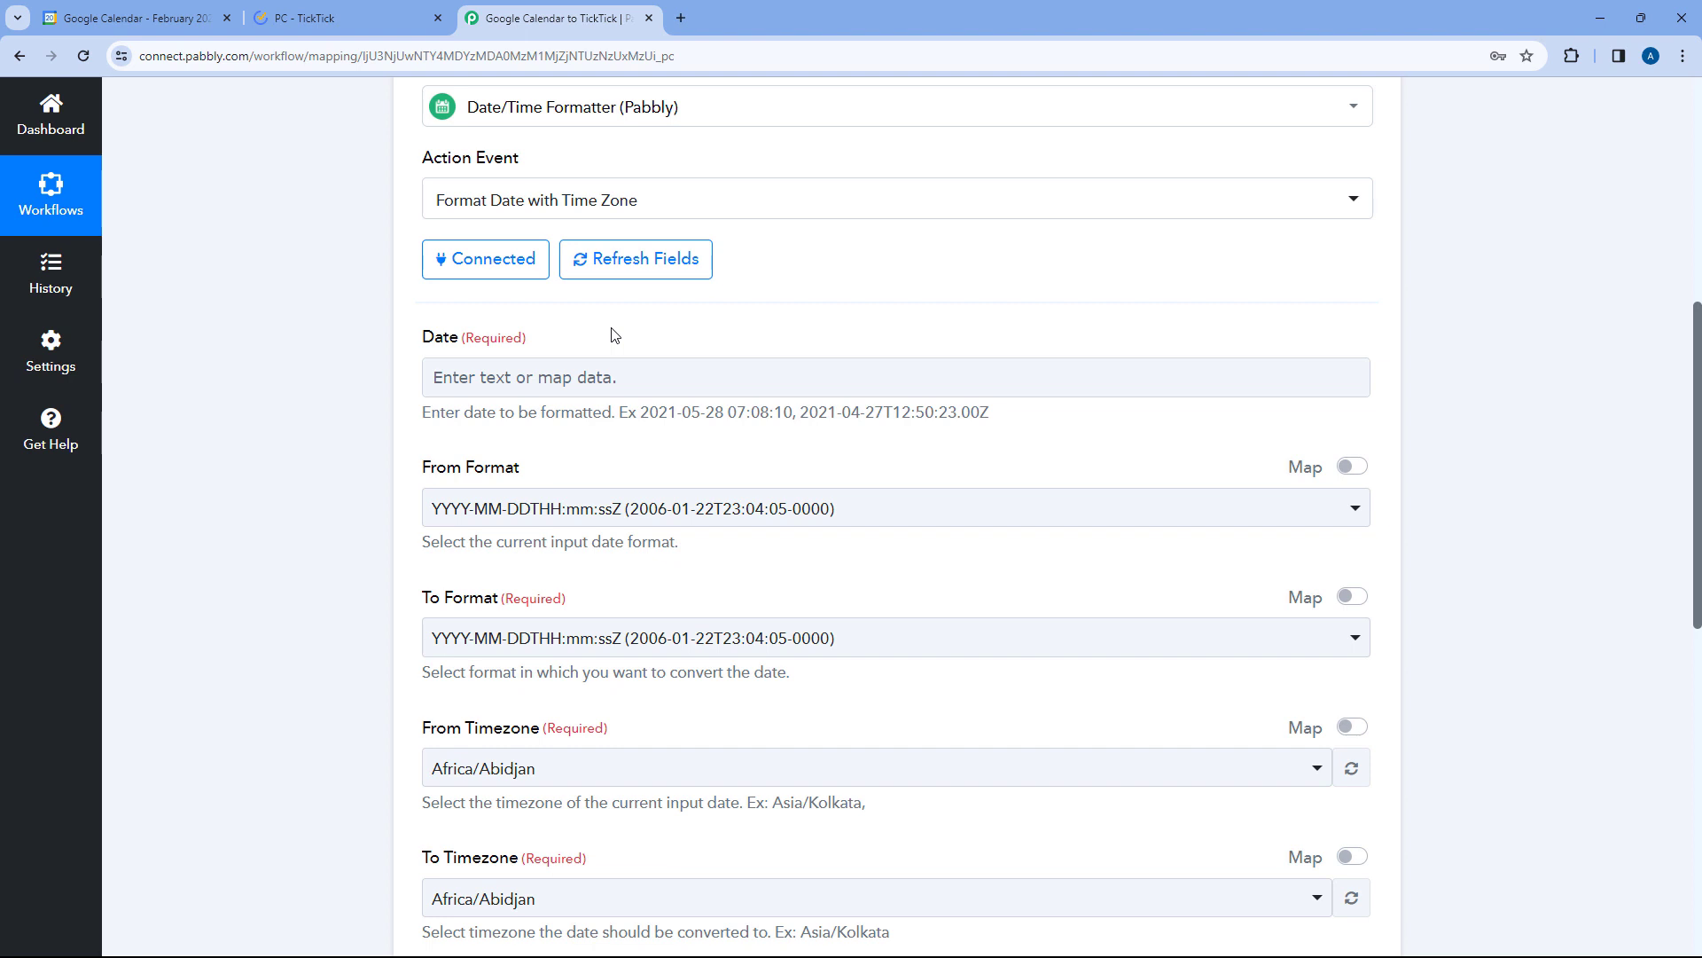
pyautogui.scroll(4, 619, 340)
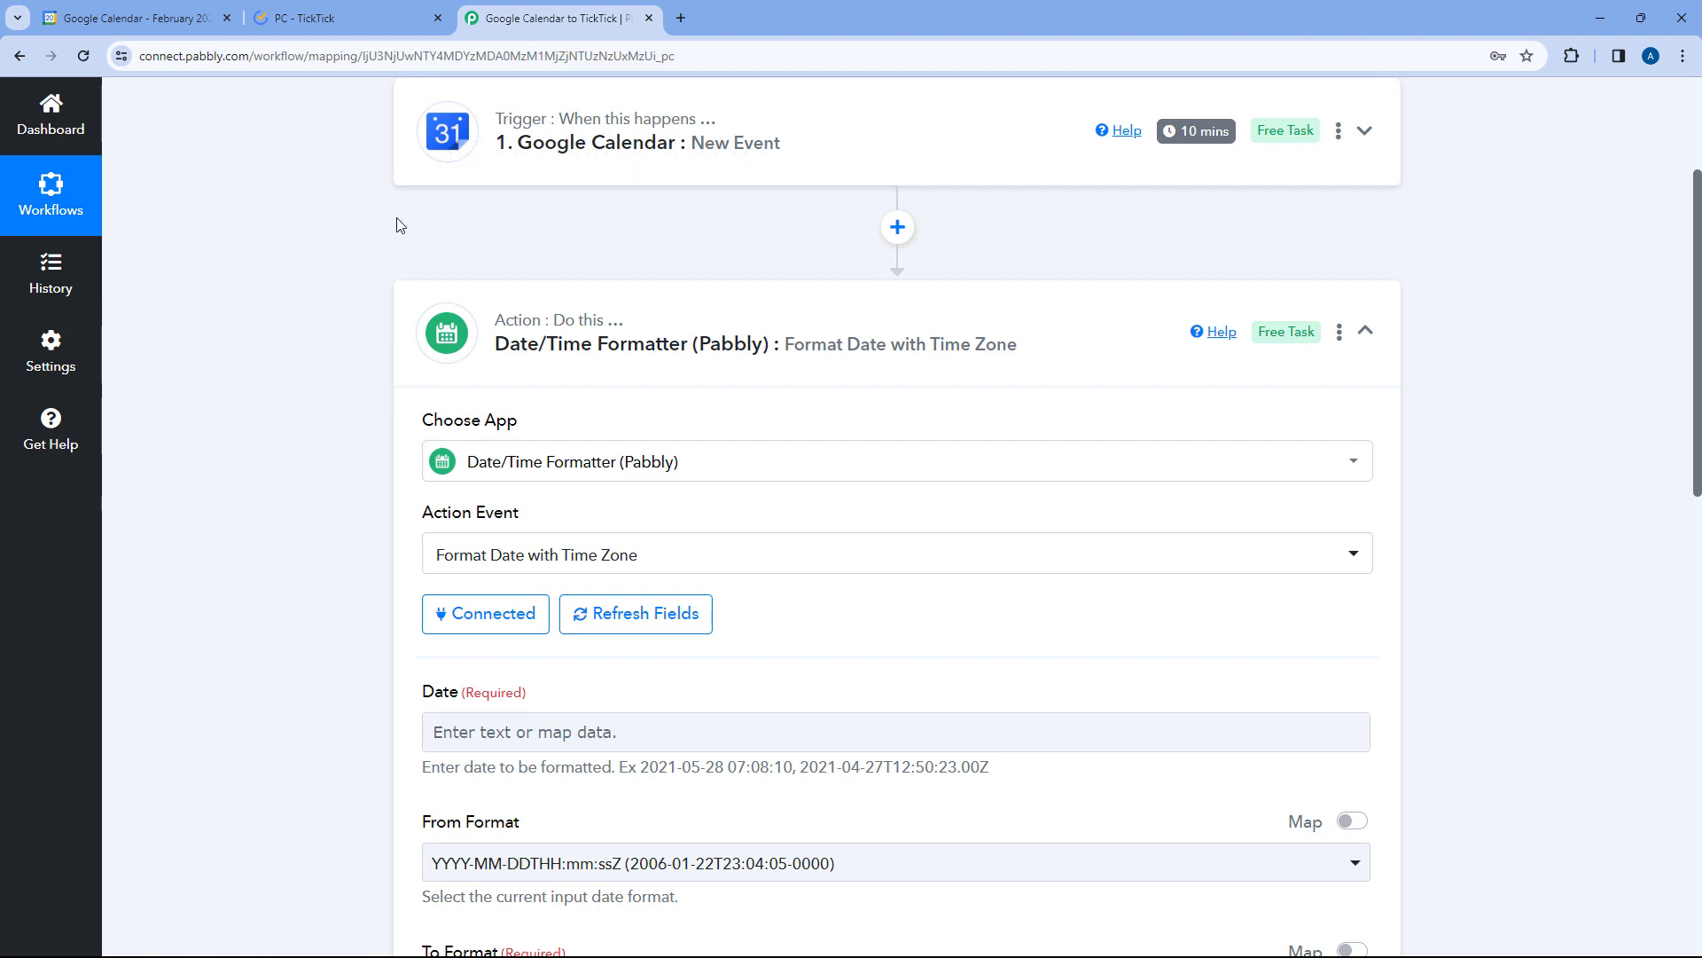
pyautogui.scroll(-5, 390, 230)
pyautogui.click(439, 288)
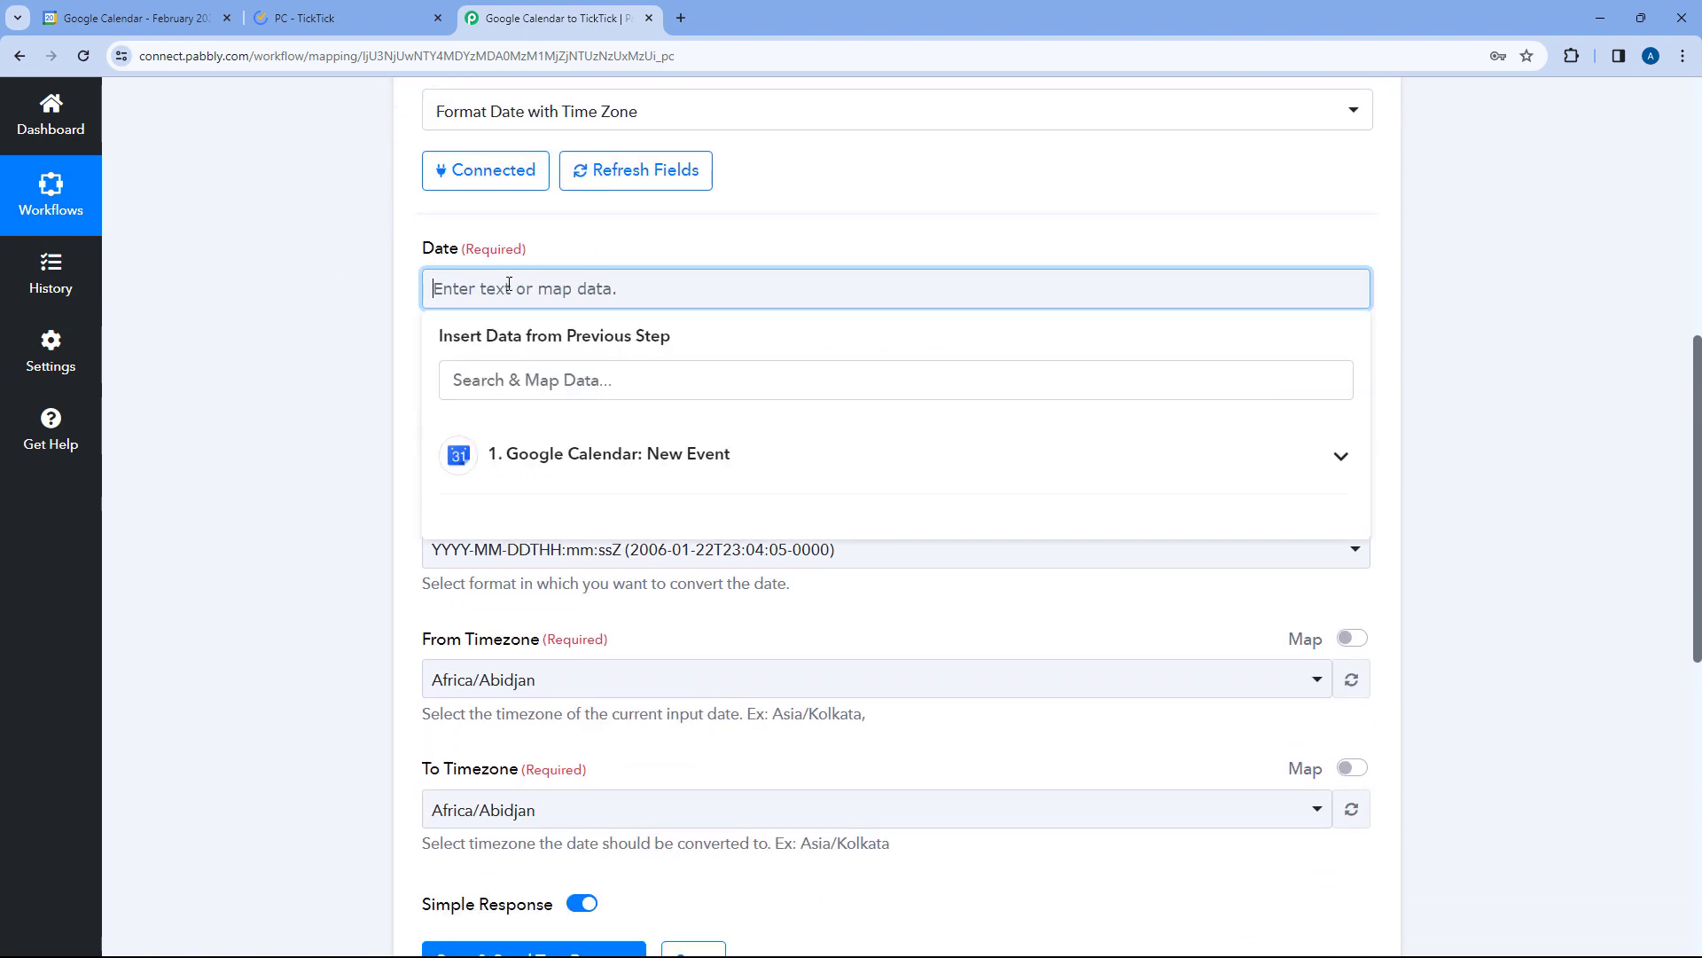
pyautogui.scroll(-1, 611, 331)
pyautogui.click(608, 367)
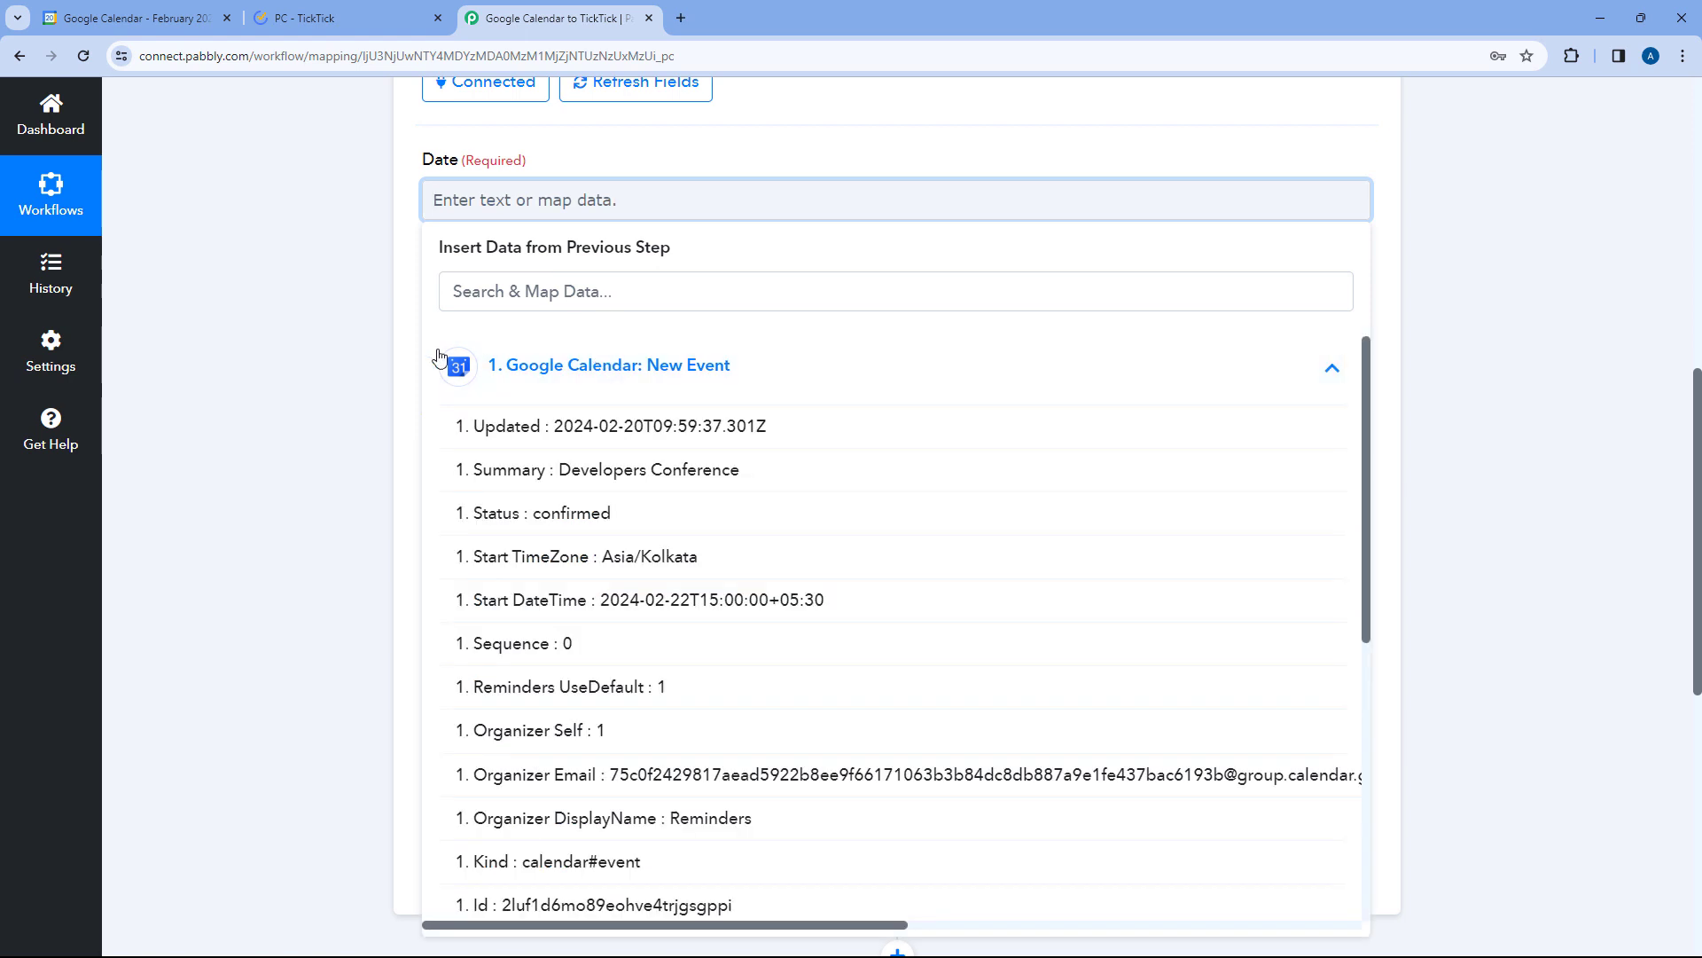
pyautogui.scroll(-3, 743, 426)
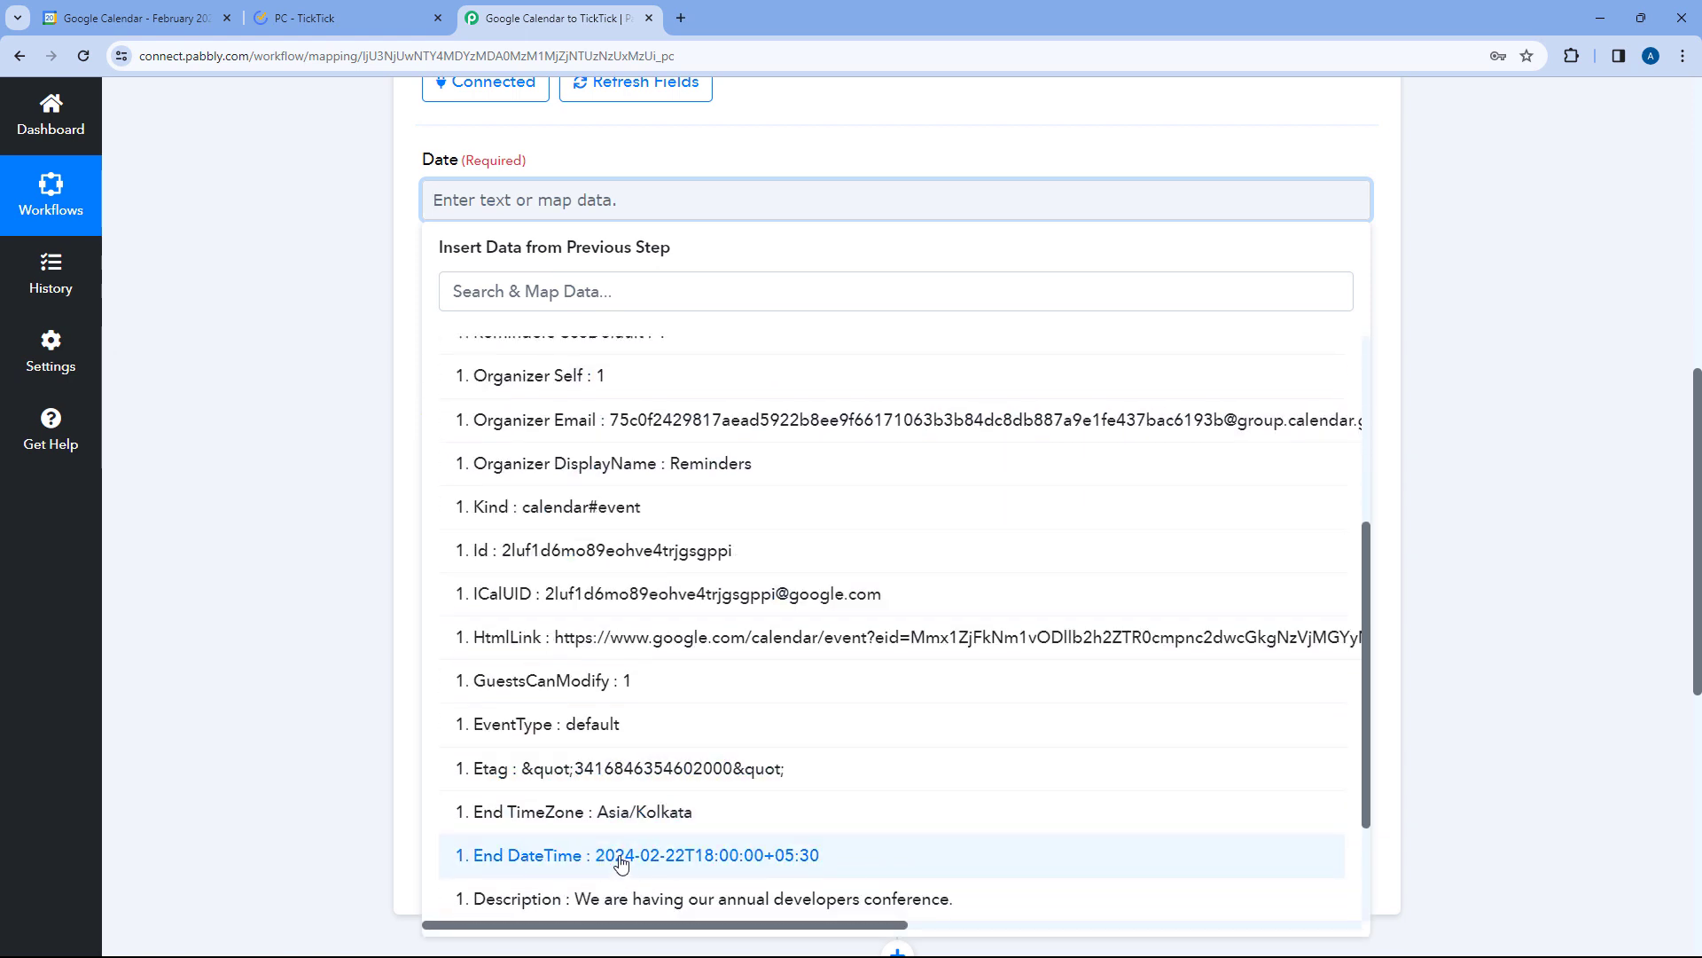
pyautogui.click(559, 856)
pyautogui.click(325, 227)
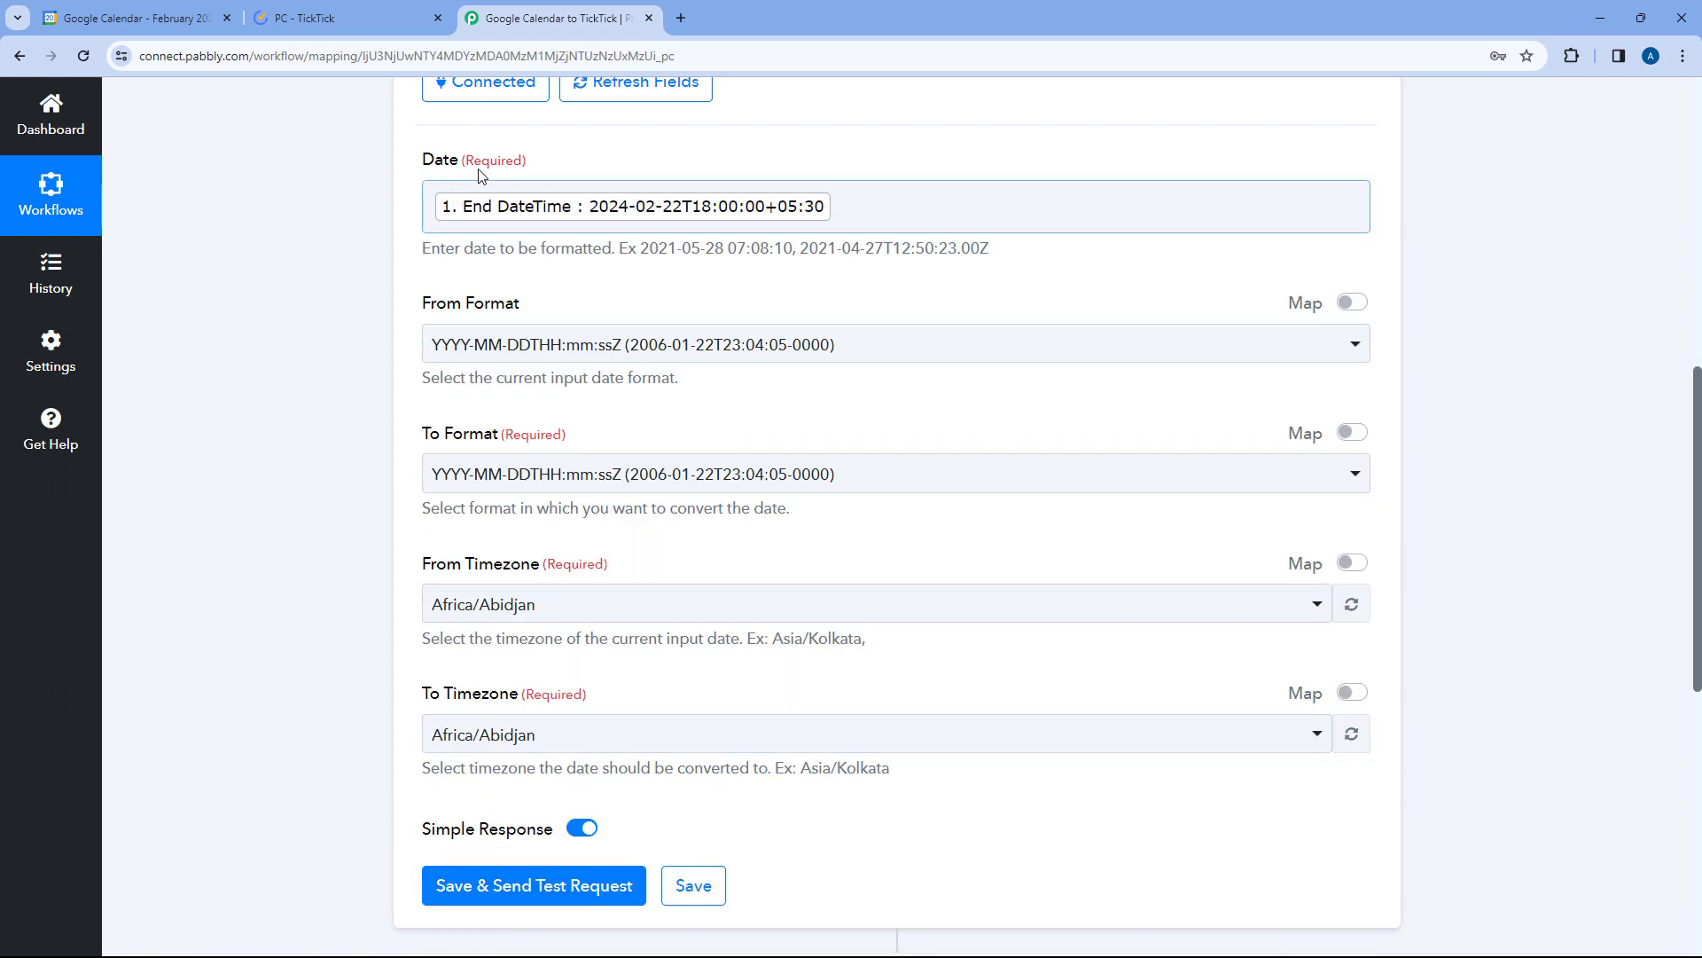
# - Use YYYY-MM-DDTHH:mm:ssZ (2006-01-22T23:04:05-0000) as both the From Format and the To Format
pyautogui.scroll(-1, 435, 262)
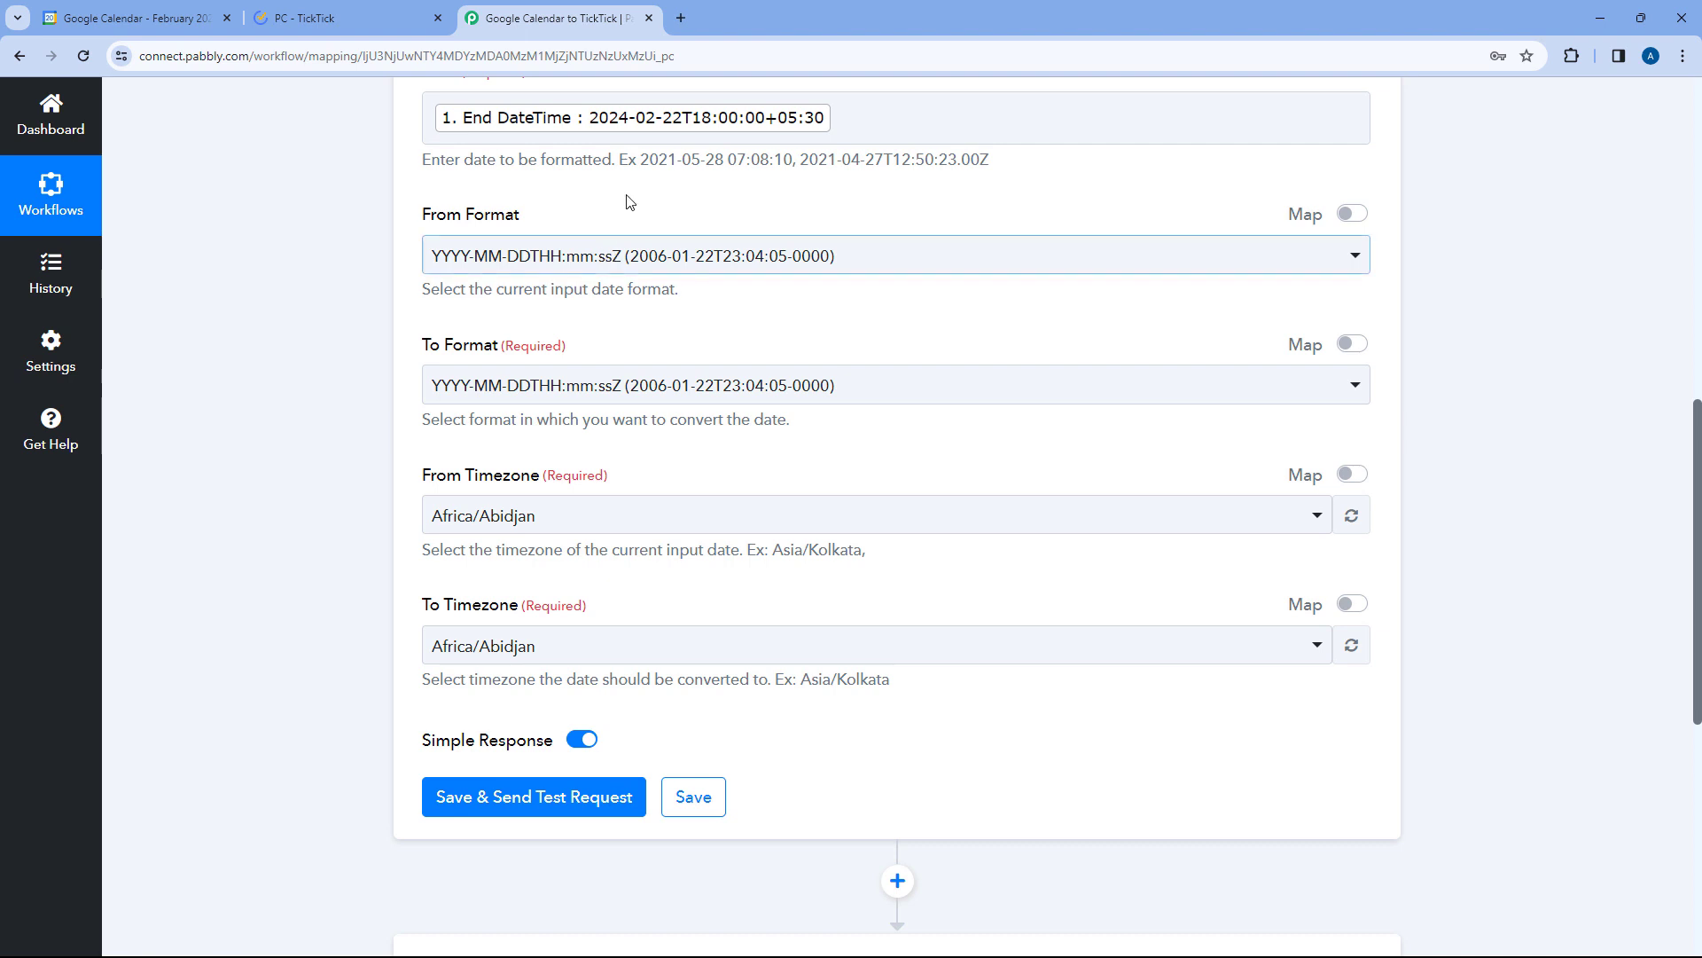
pyautogui.click(669, 242)
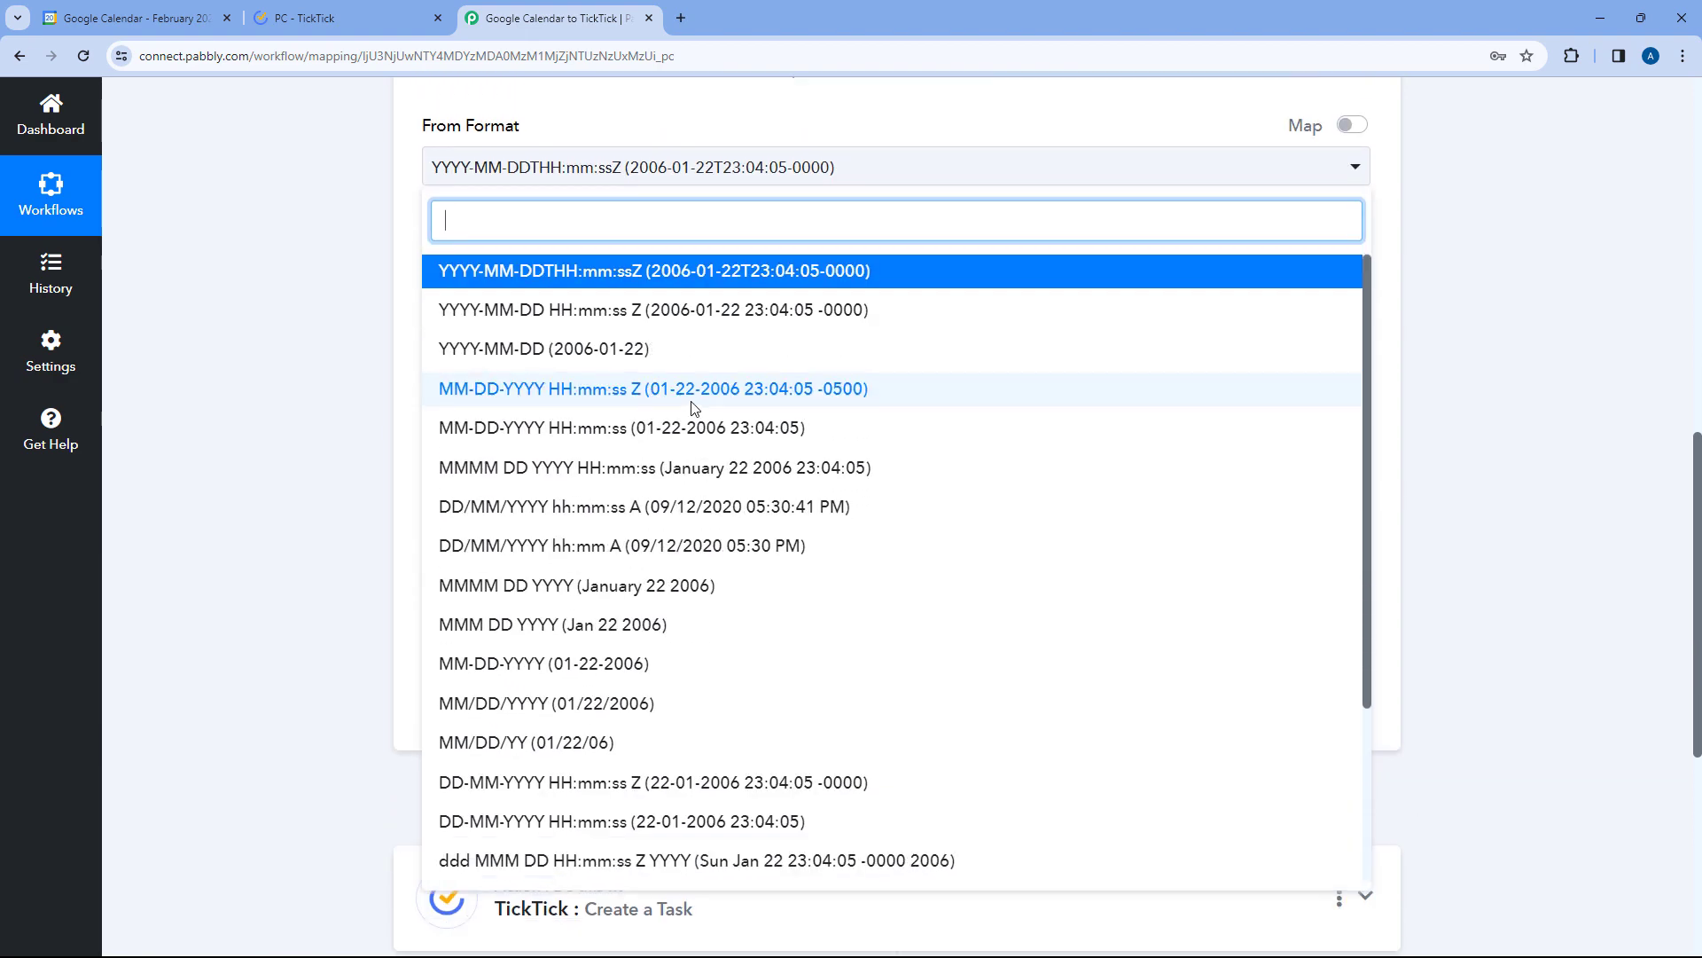
pyautogui.scroll(-1, 694, 415)
pyautogui.scroll(1, 696, 416)
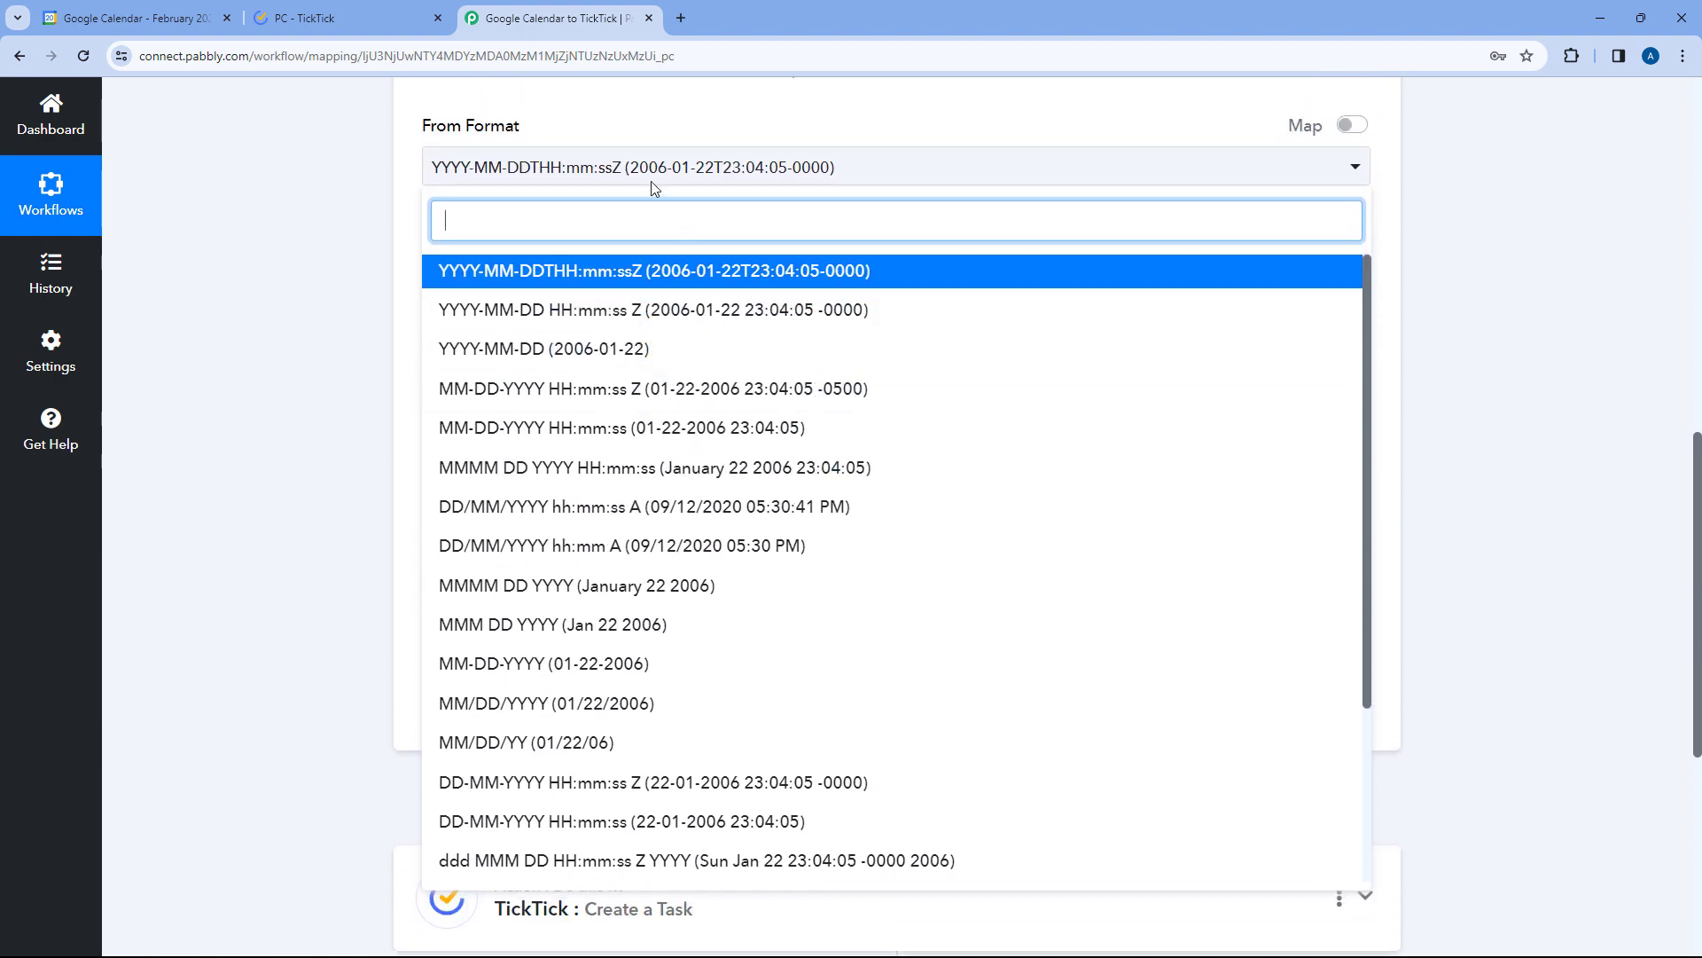
pyautogui.scroll(-1, 653, 177)
pyautogui.scroll(2, 649, 133)
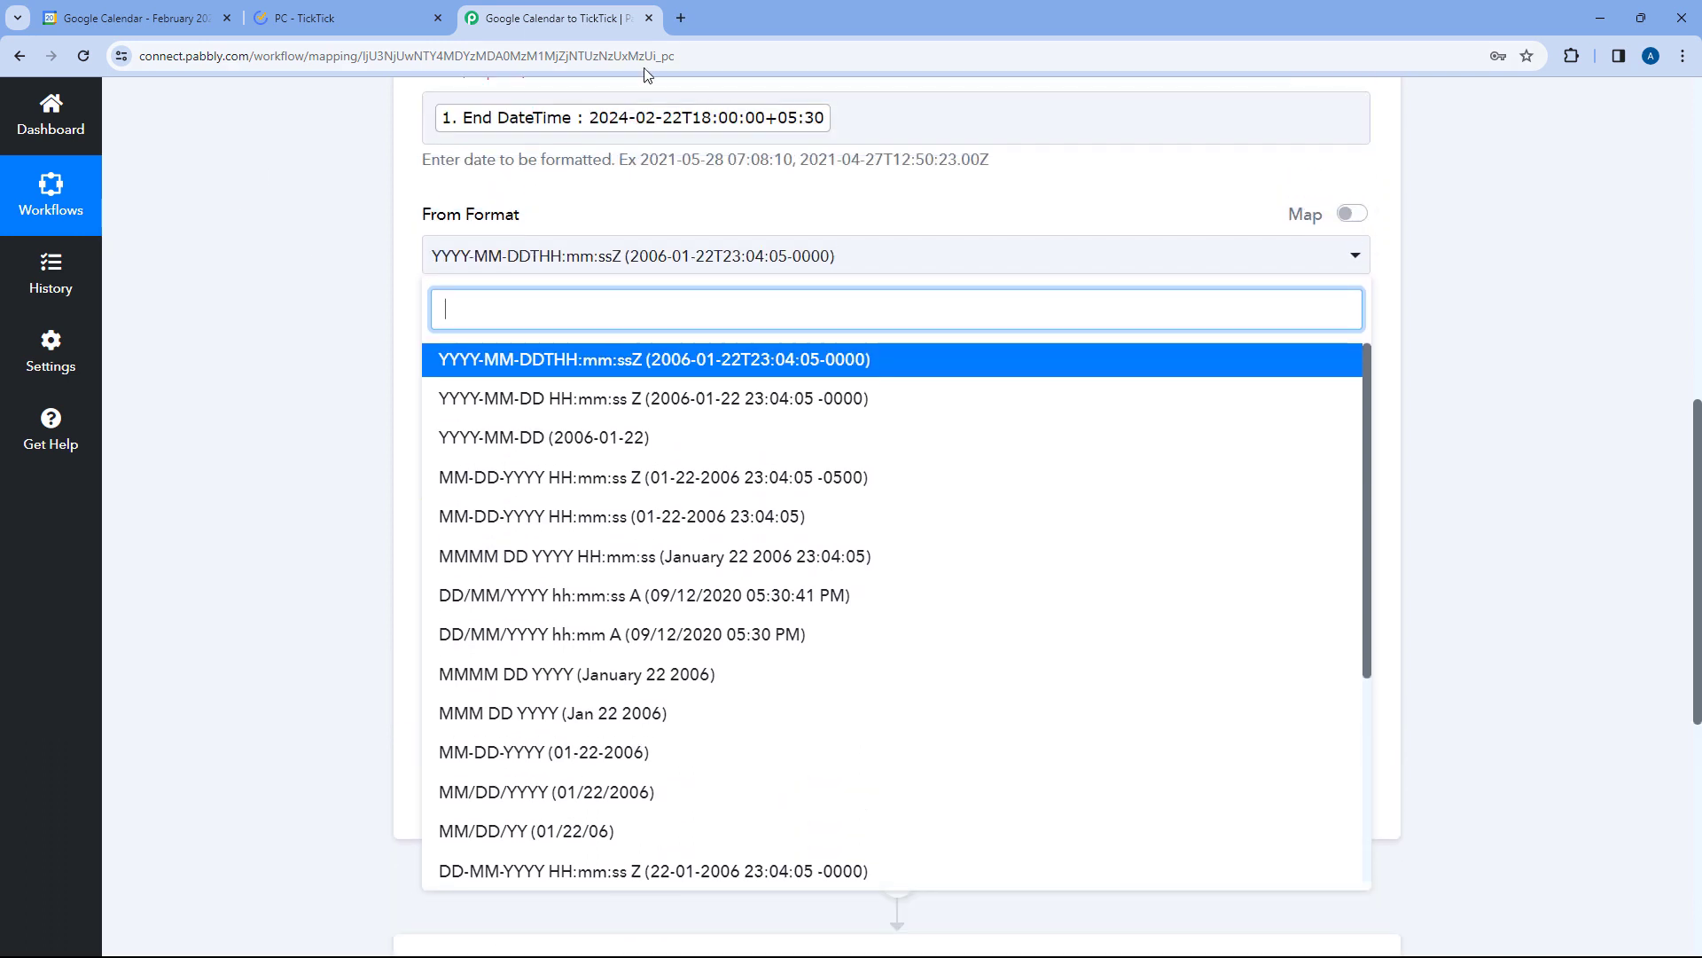
pyautogui.click(628, 362)
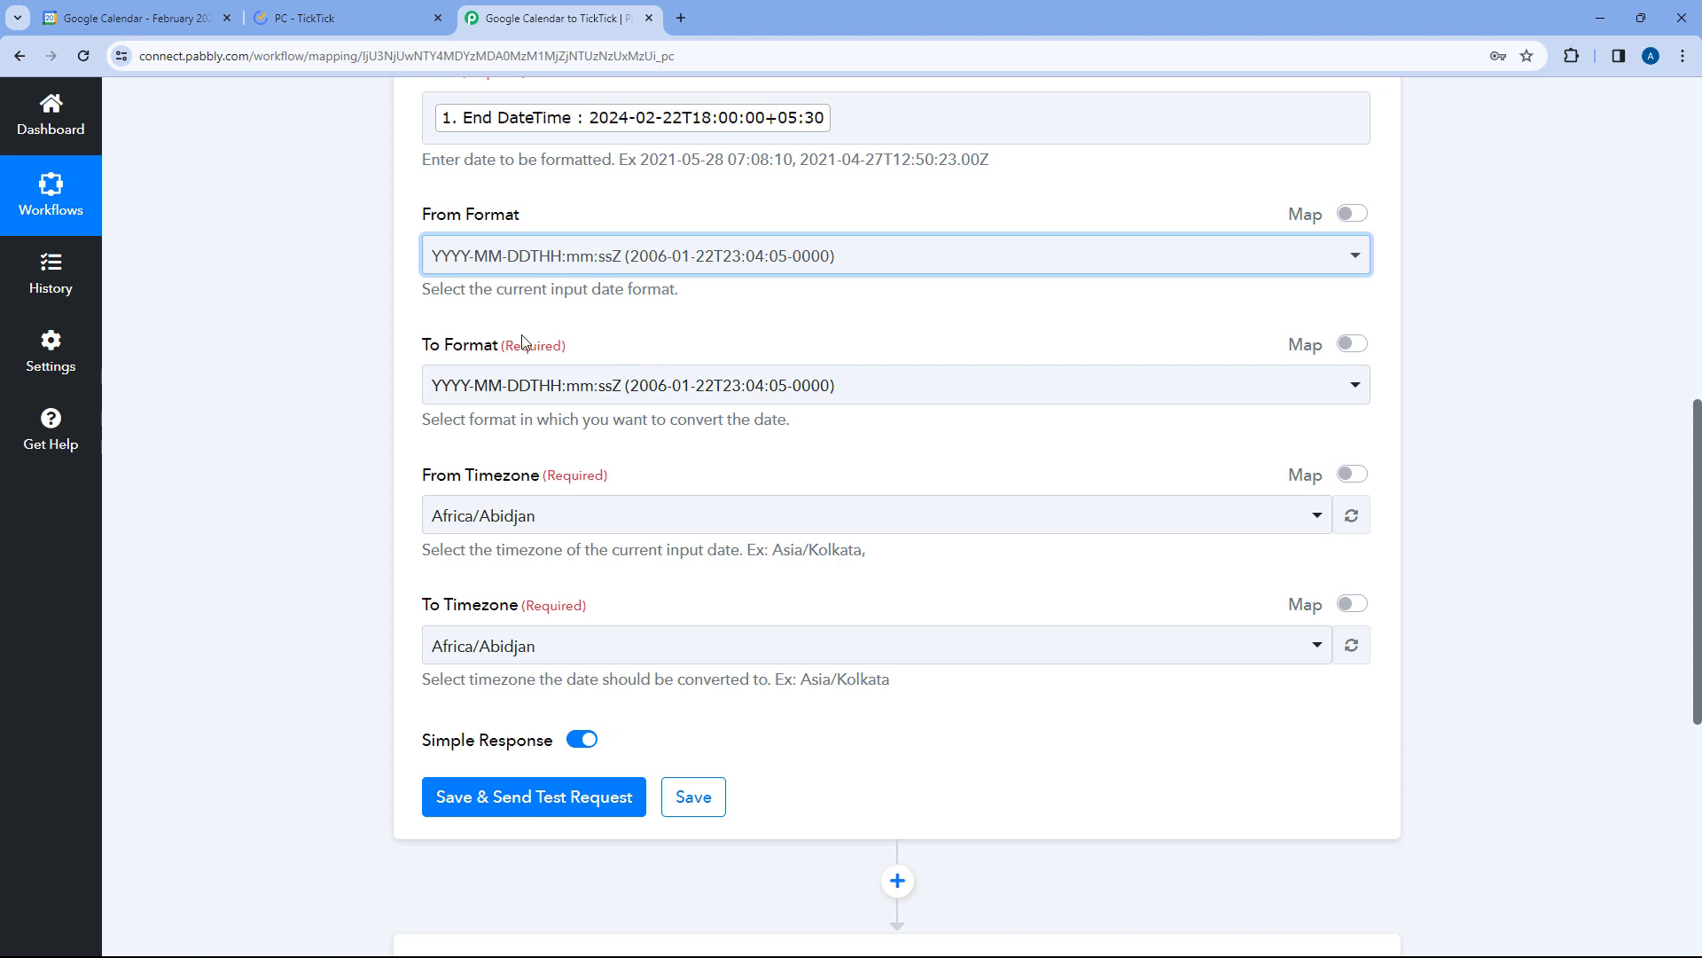
pyautogui.click(470, 386)
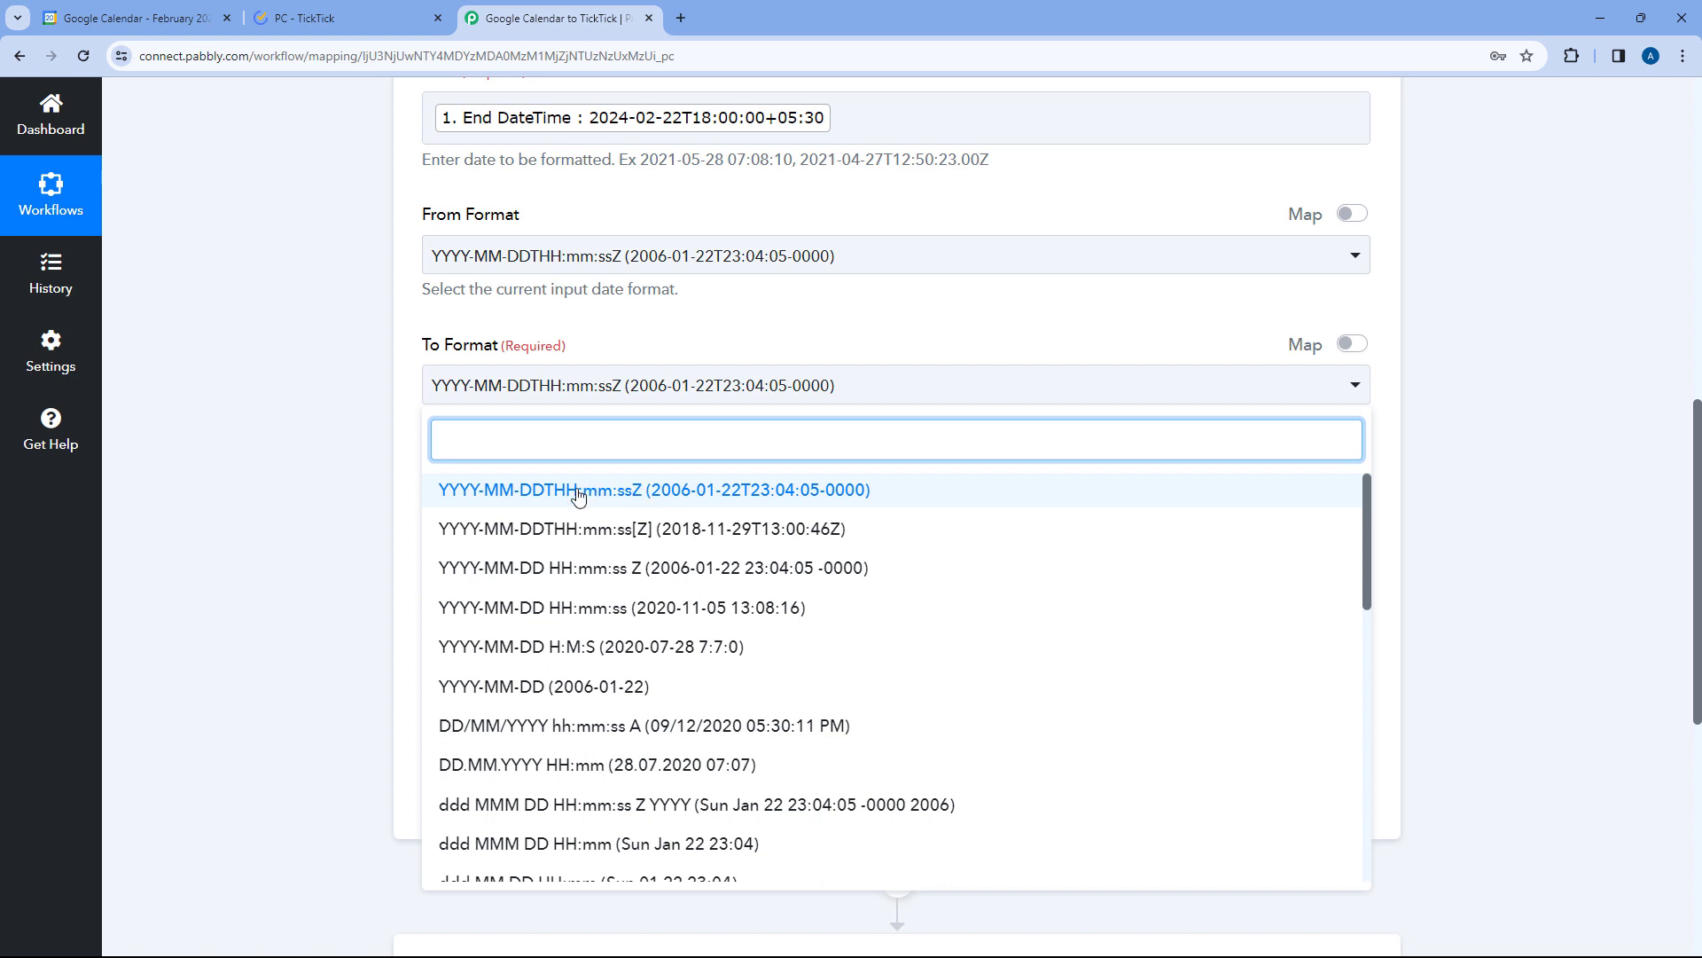
pyautogui.click(578, 383)
pyautogui.click(585, 330)
# - Enable mapping for From Timezone and replace its value with End TimeZone from the Google Calendar New Event step
pyautogui.scroll(-1, 359, 397)
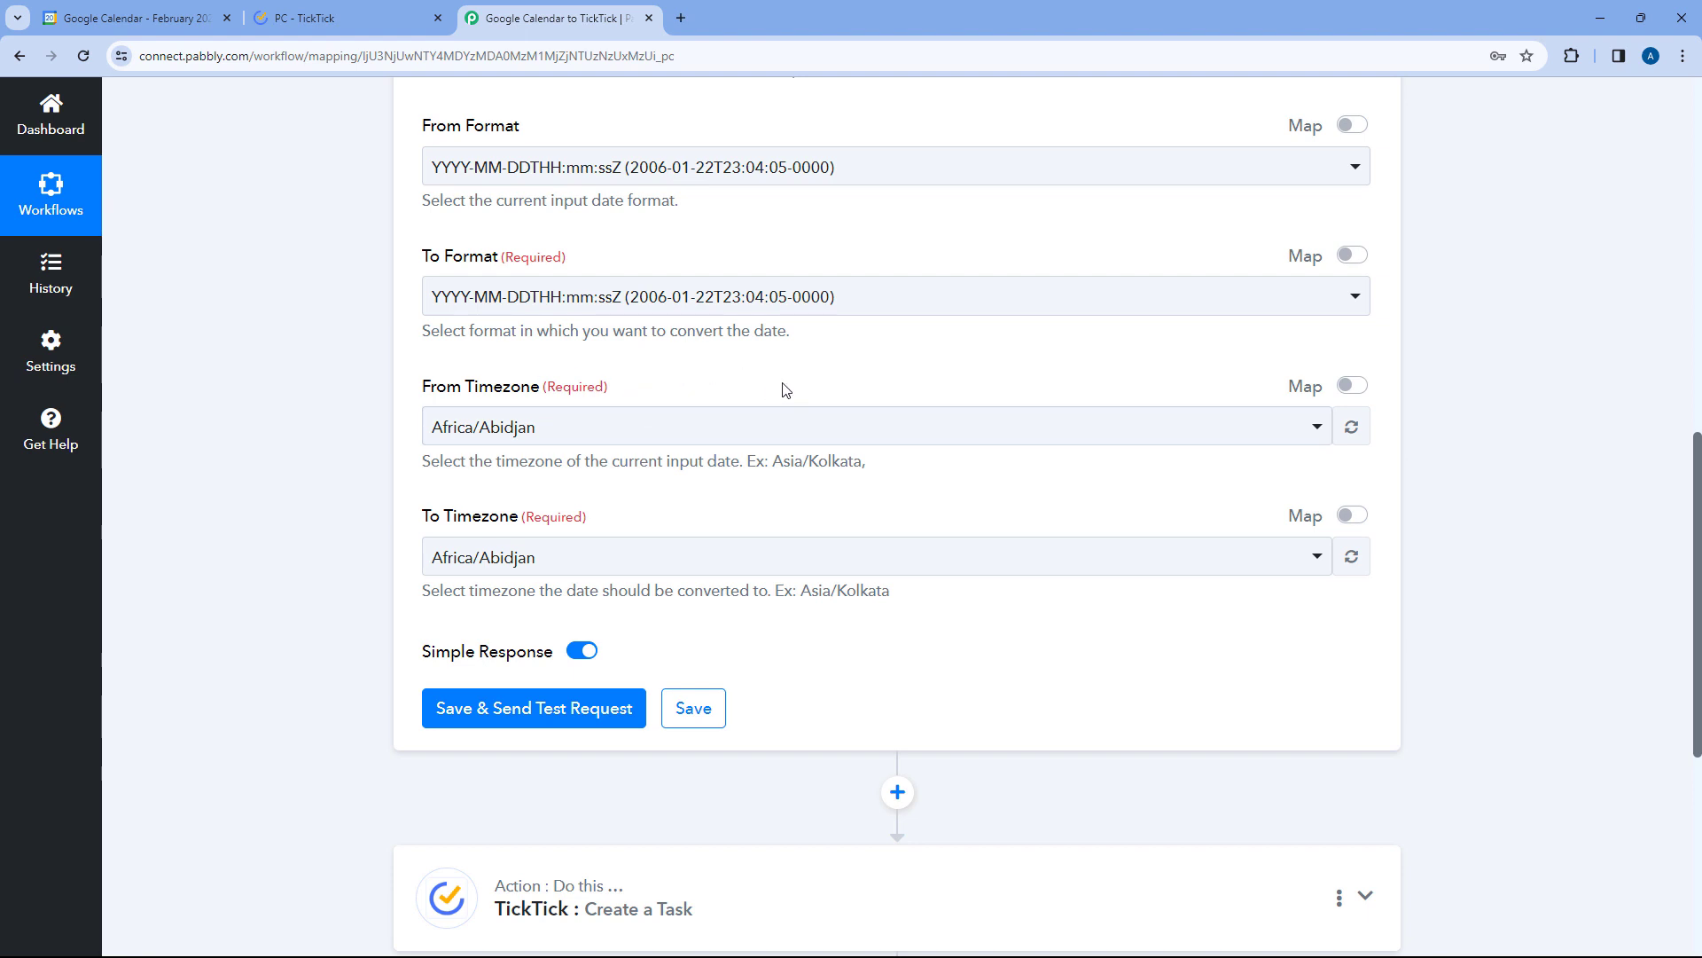
pyautogui.click(1343, 390)
pyautogui.moveTo(568, 428); pyautogui.dragTo(380, 400)
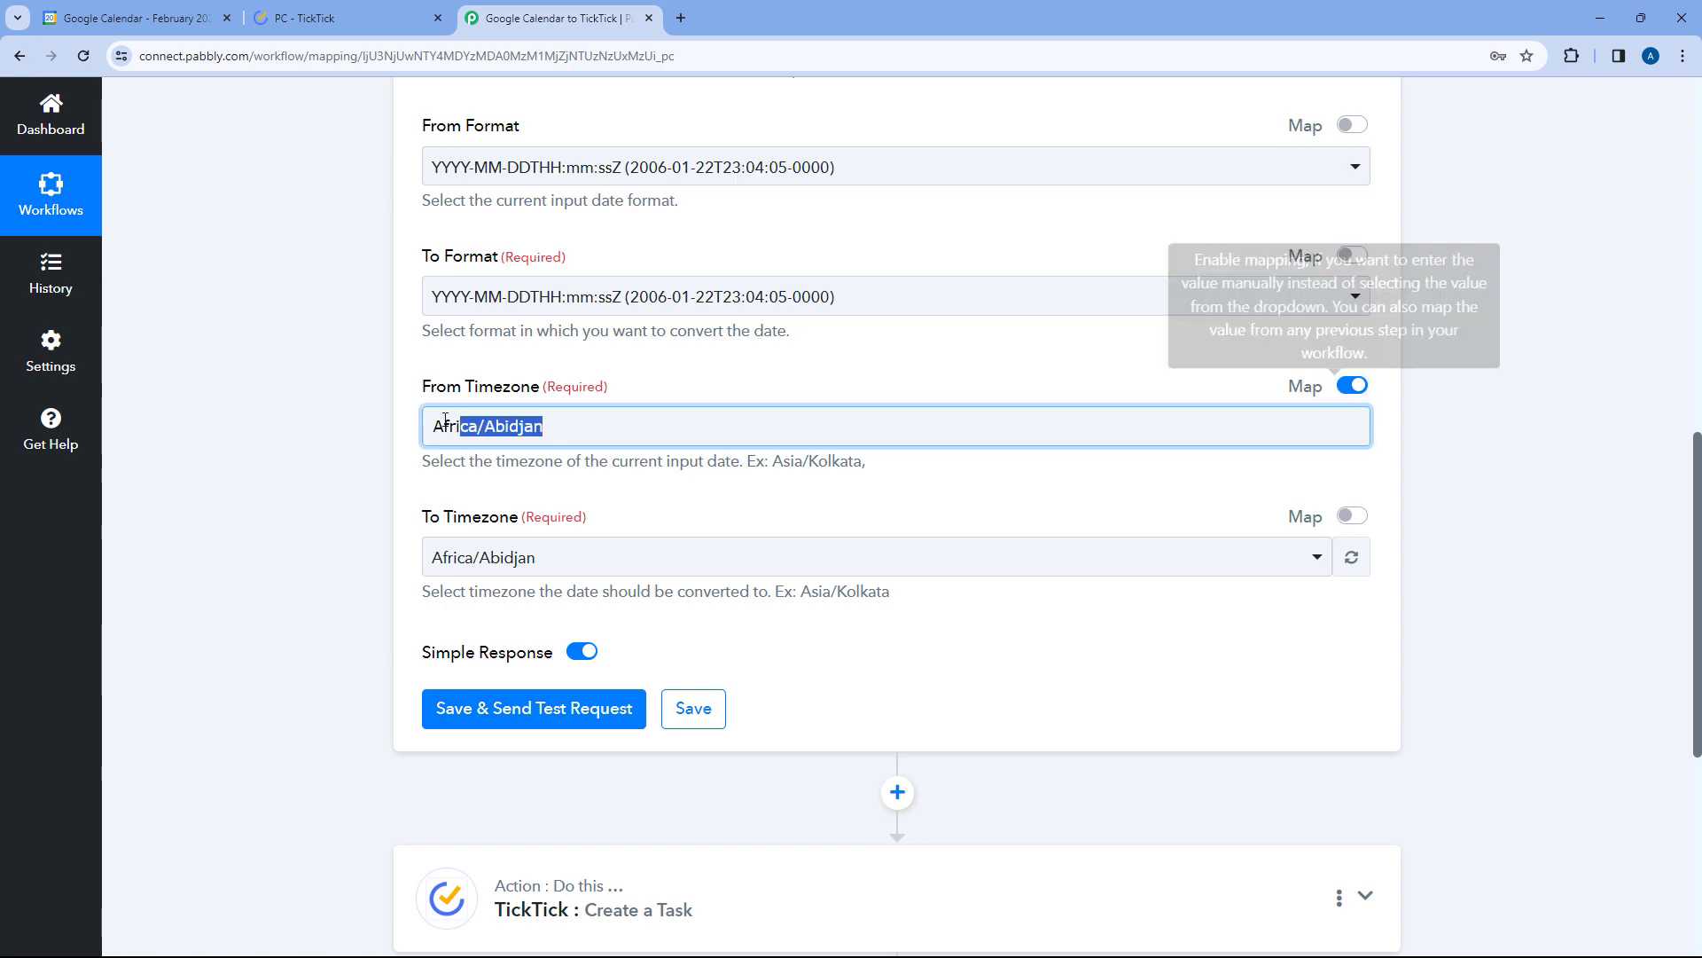
pyautogui.press('BackSpace')
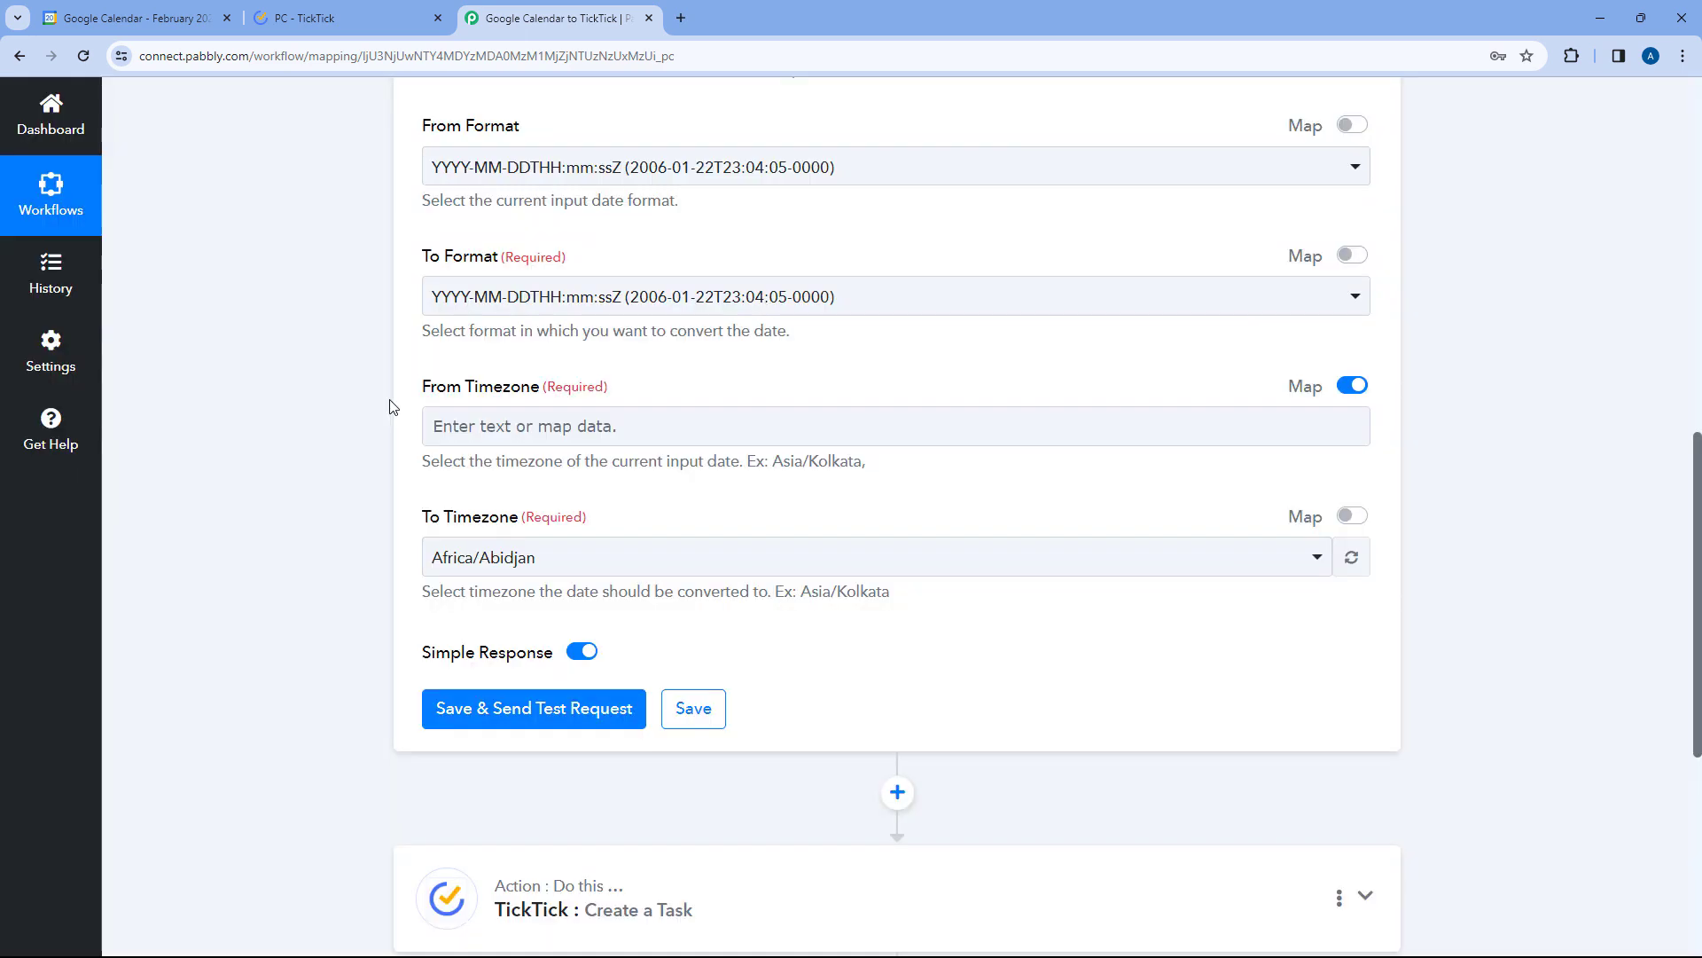
pyautogui.click(495, 424)
pyautogui.scroll(-1, 410, 505)
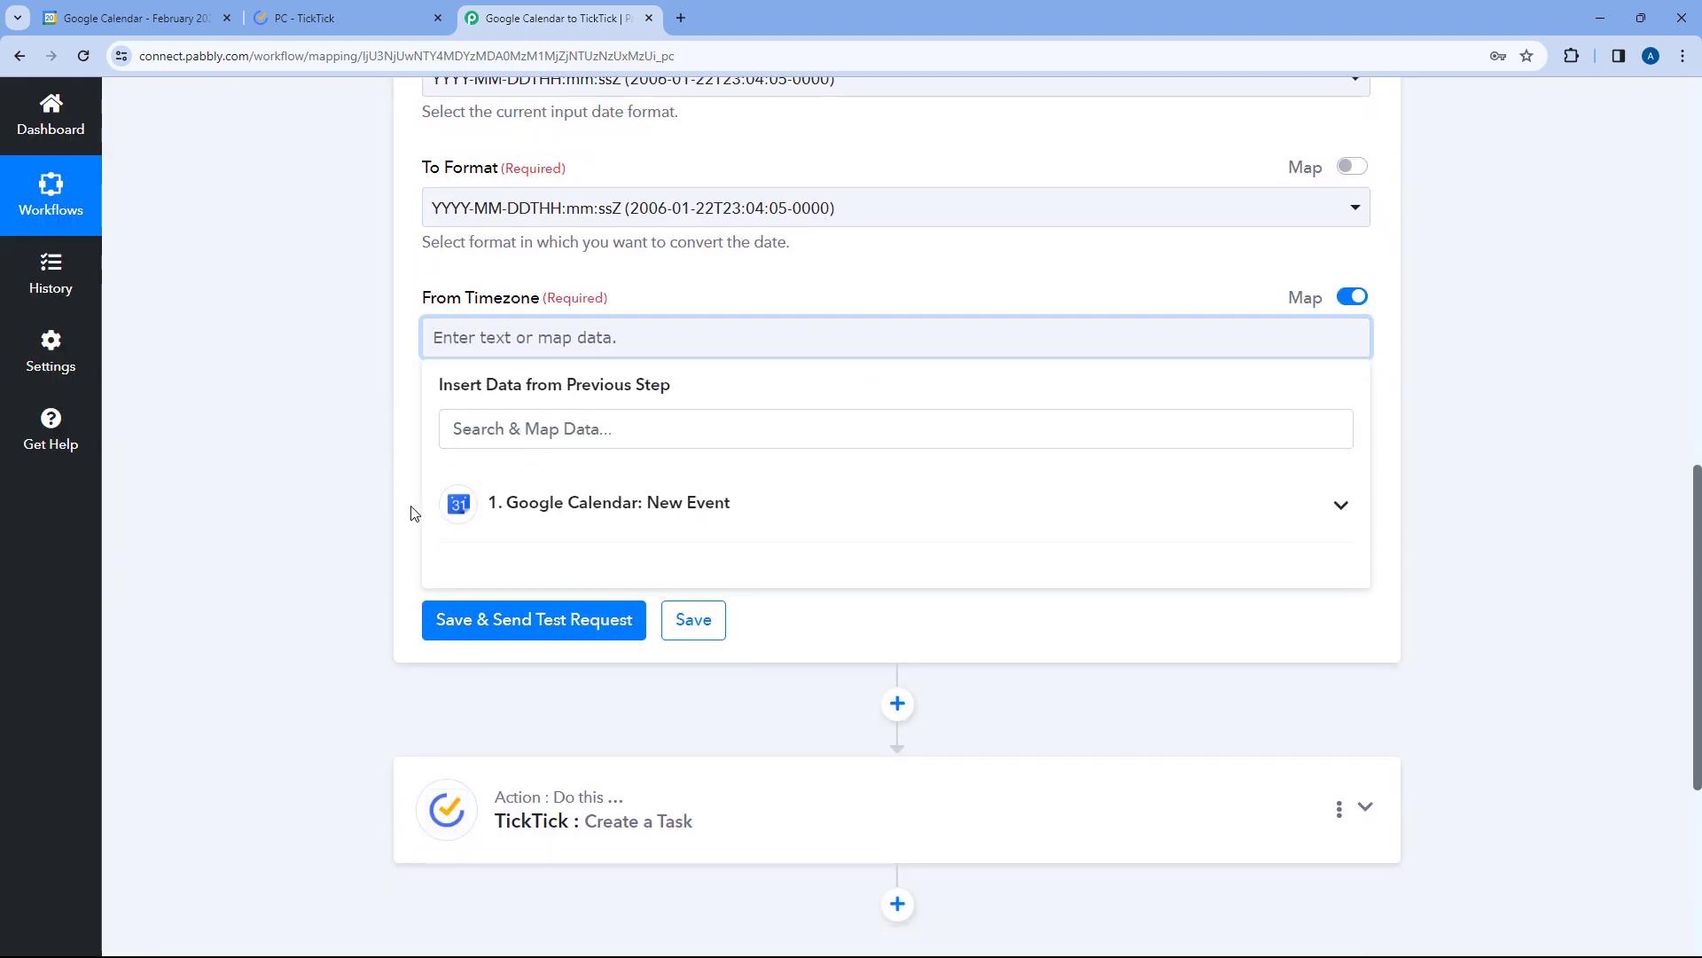
pyautogui.click(608, 507)
pyautogui.scroll(-5, 692, 594)
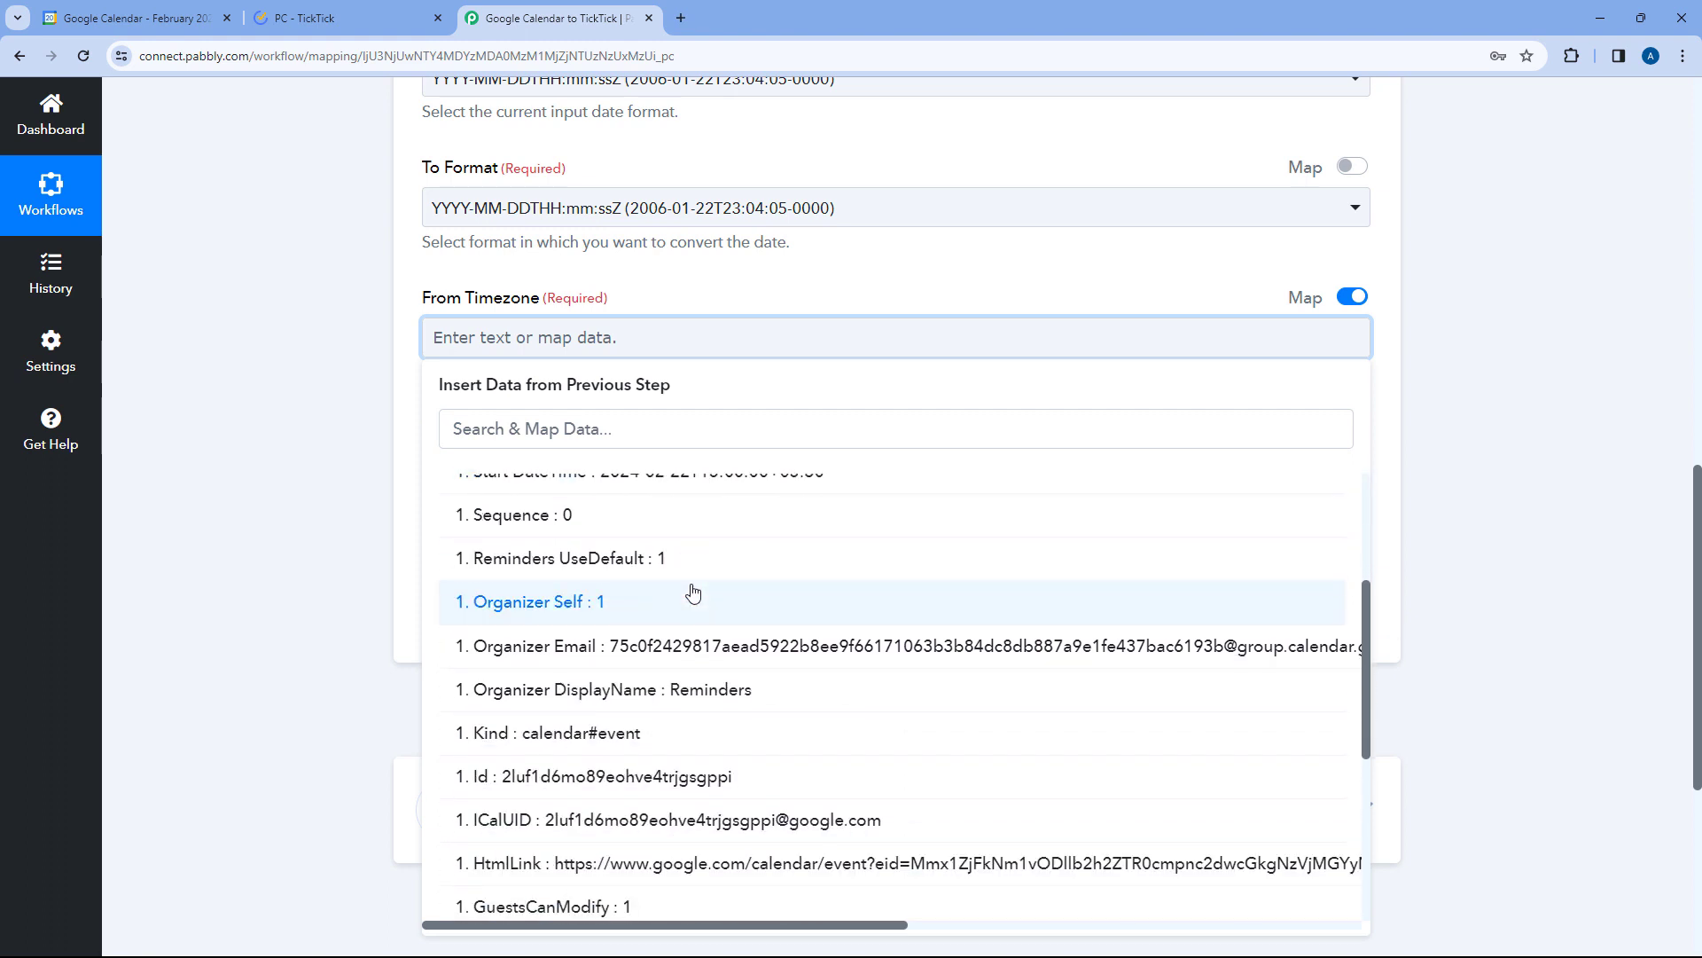
pyautogui.scroll(-3, 693, 592)
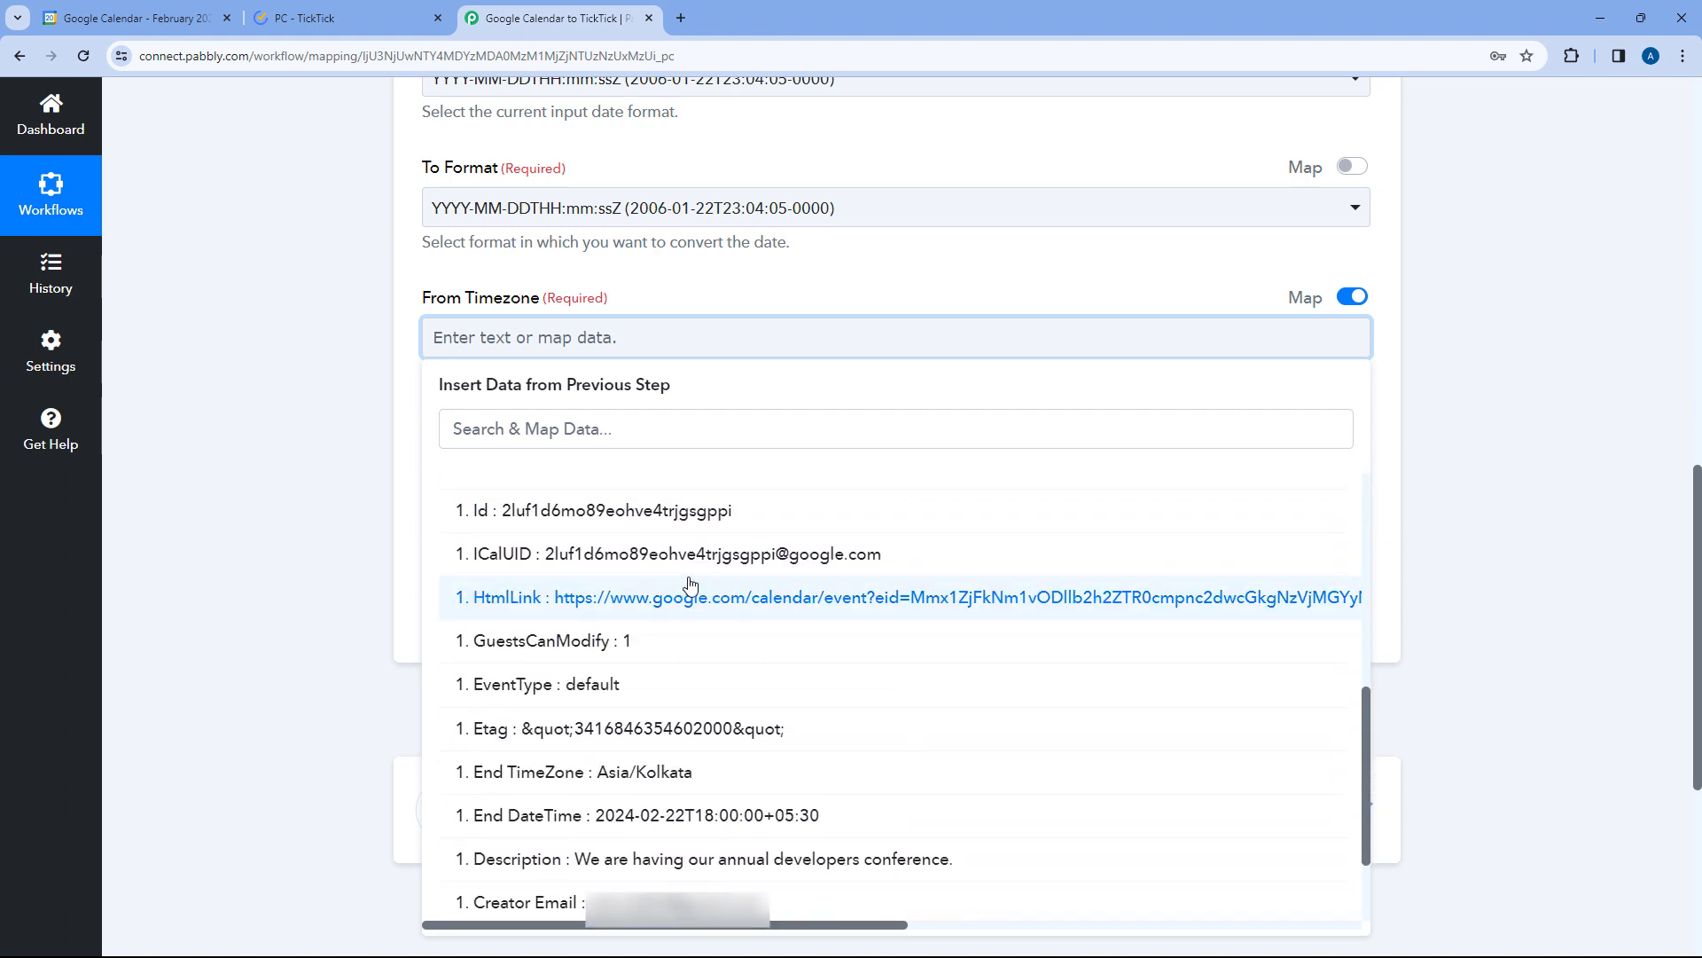
pyautogui.click(674, 682)
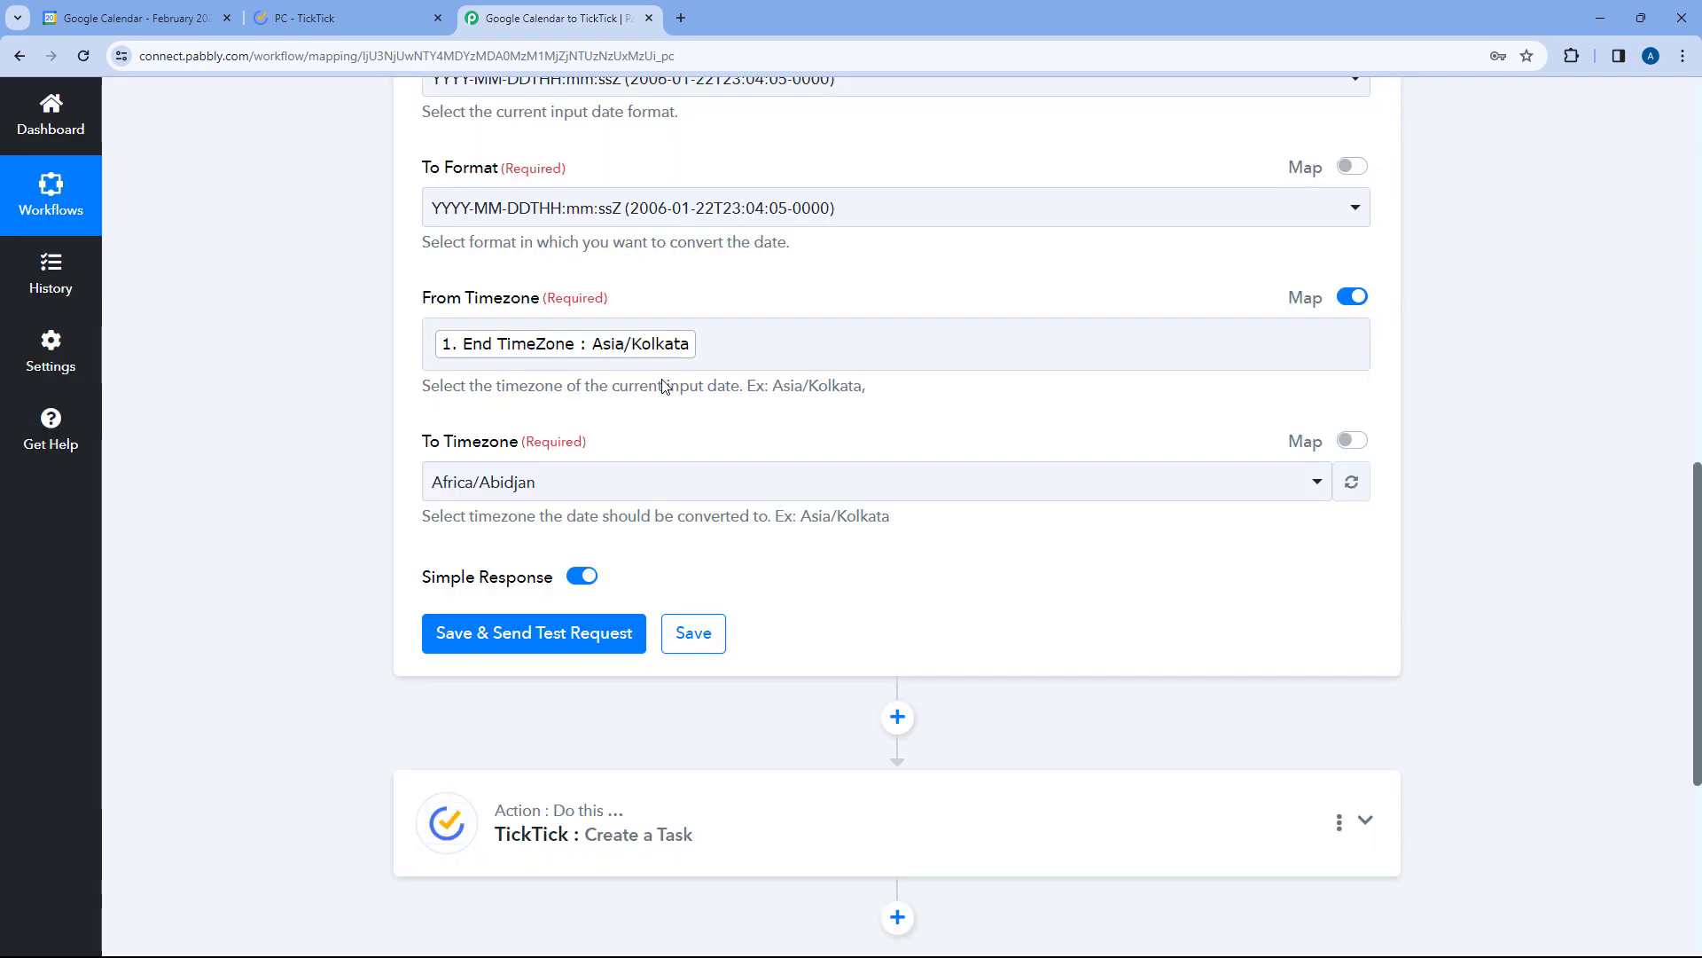
# - Set the formatter's To Timezone to Etc/UTC
pyautogui.scroll(-1, 641, 390)
pyautogui.click(546, 399)
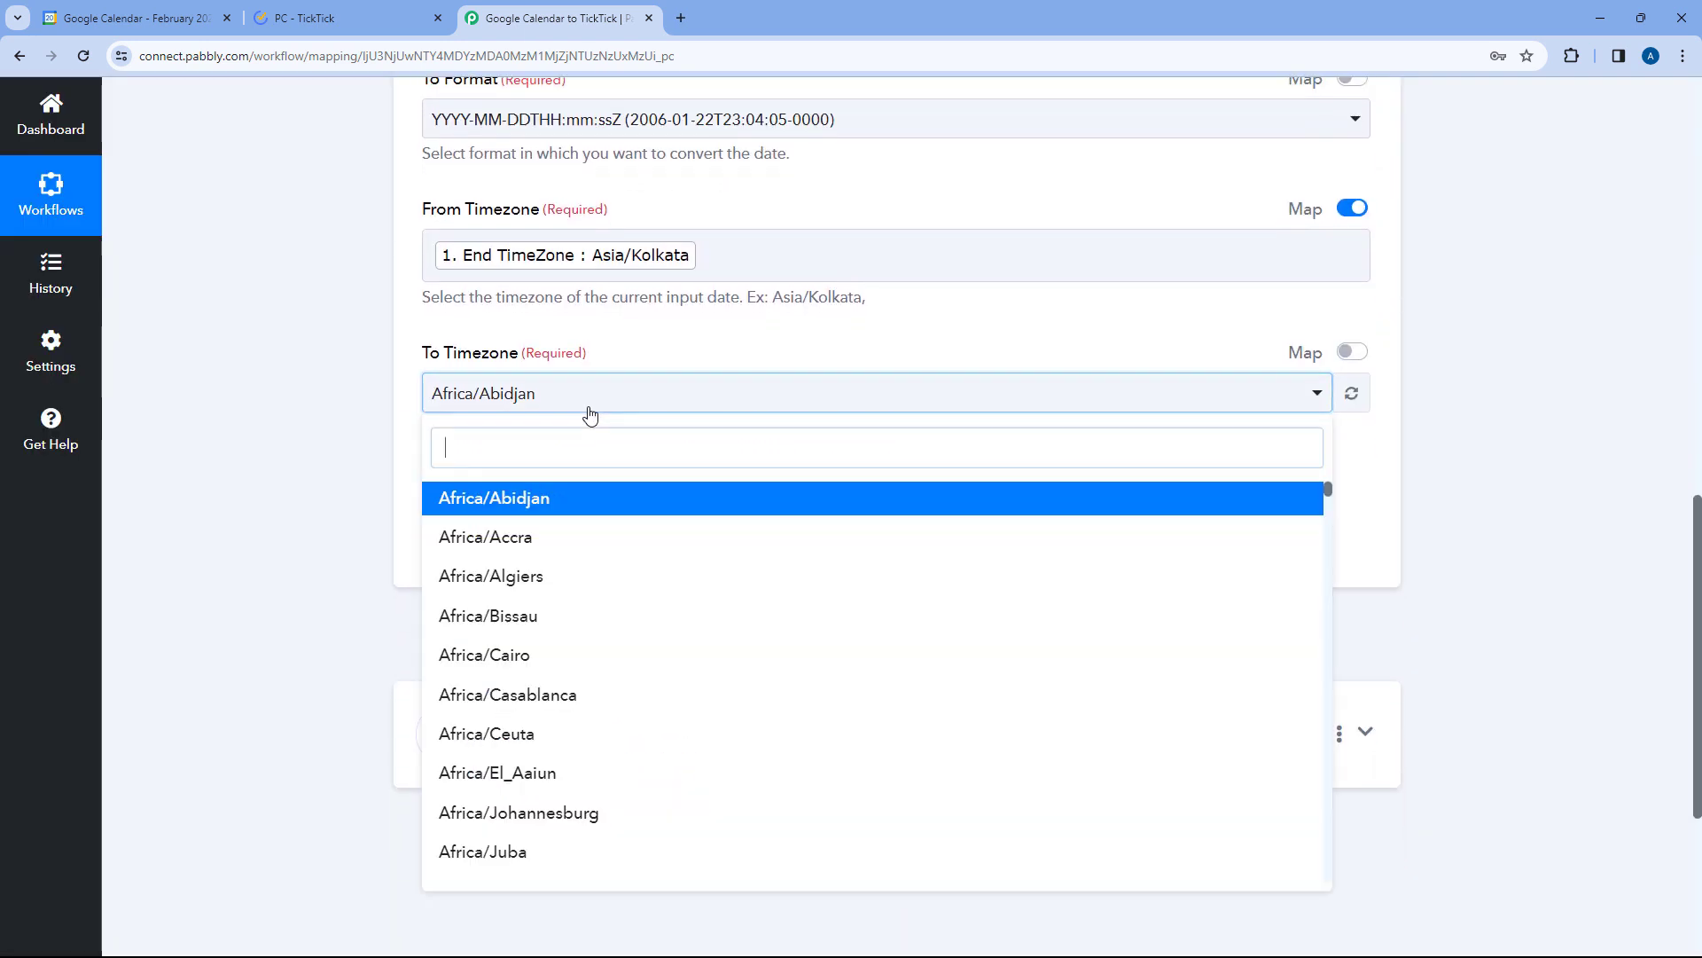
pyautogui.write('UTC')
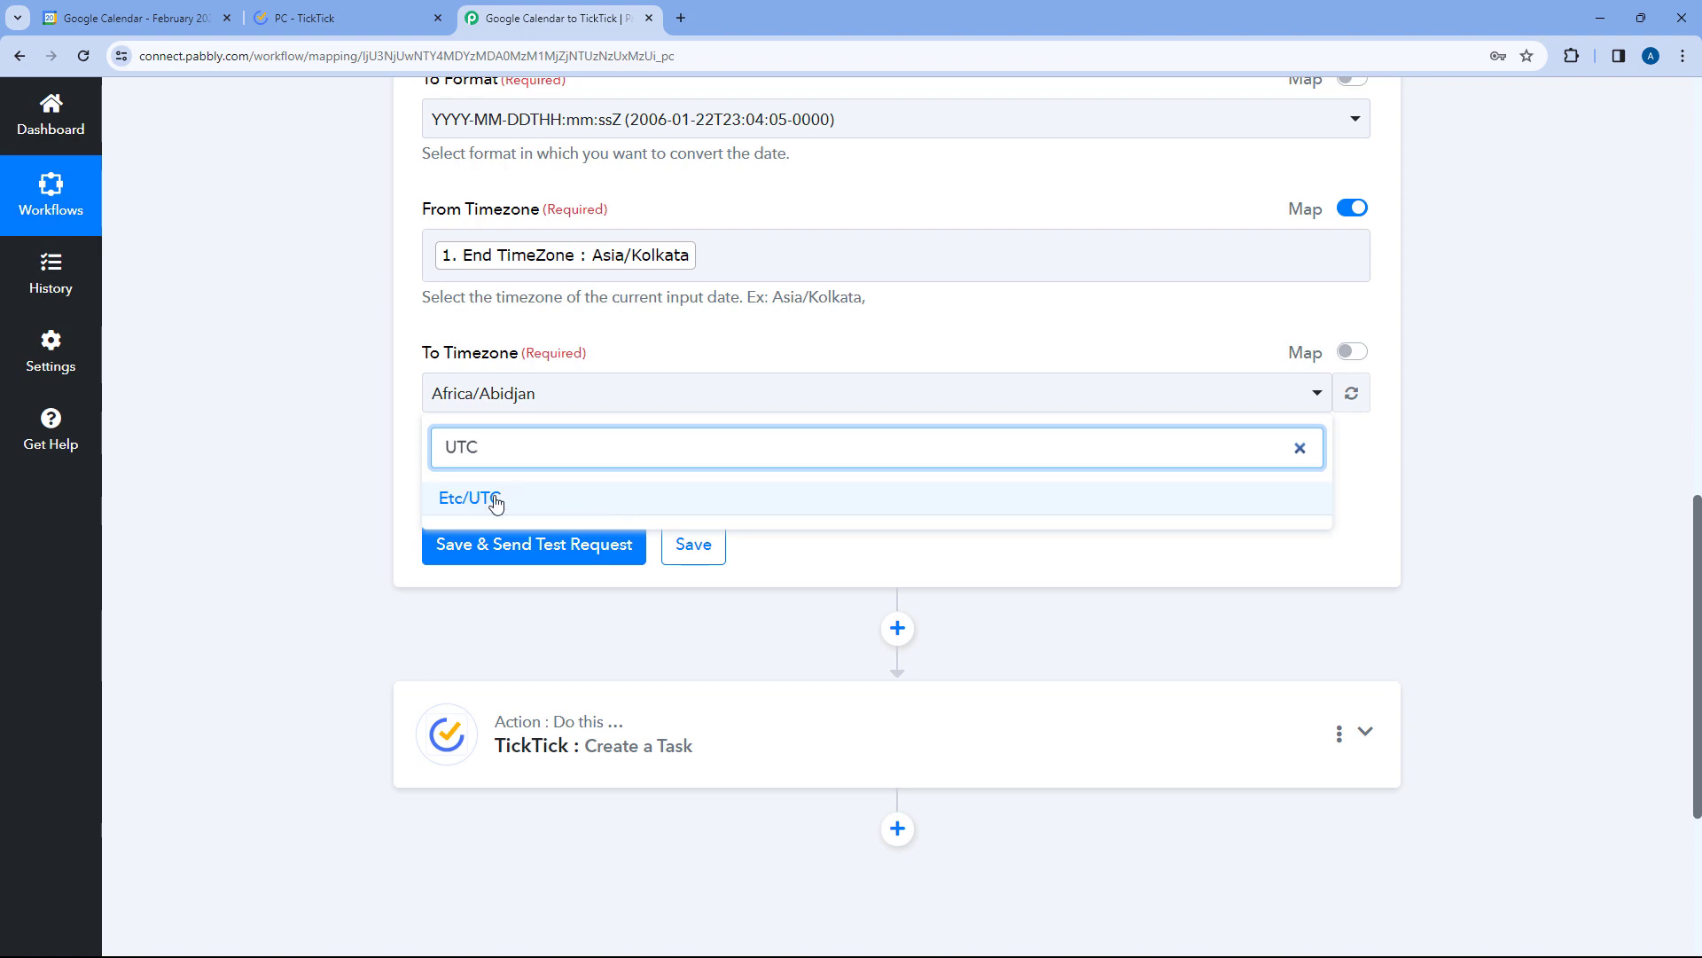
pyautogui.click(496, 502)
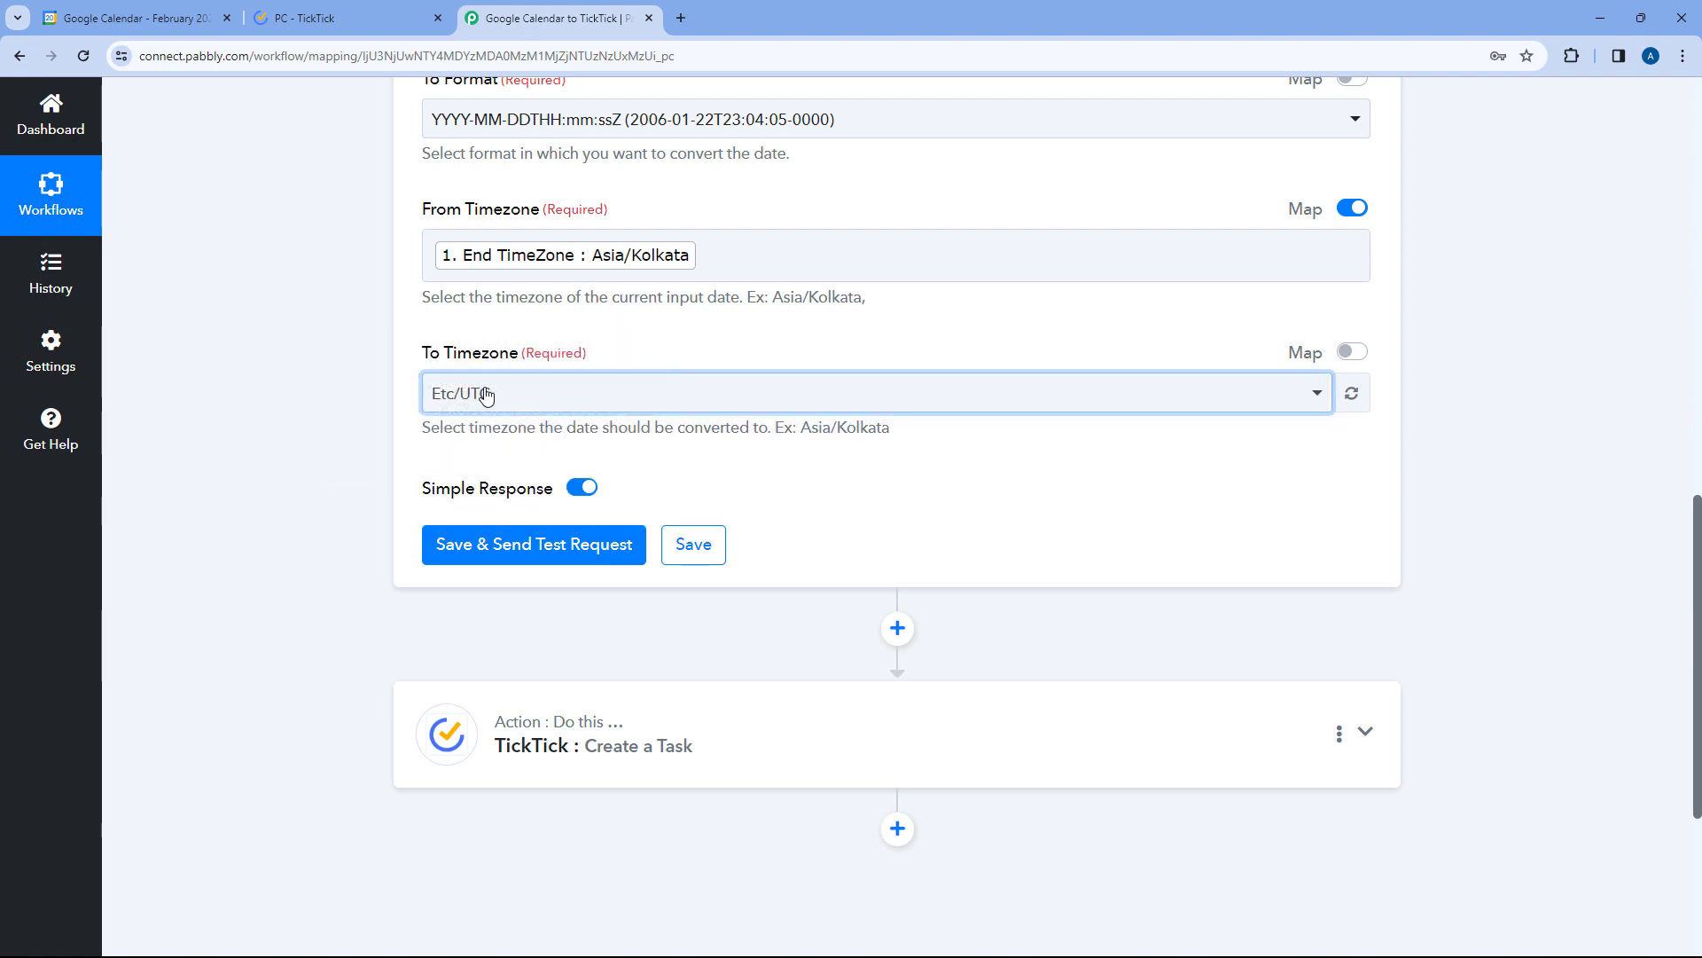
# - Save the date formatter step and send a test request
pyautogui.scroll(2, 355, 359)
pyautogui.scroll(-3, 390, 497)
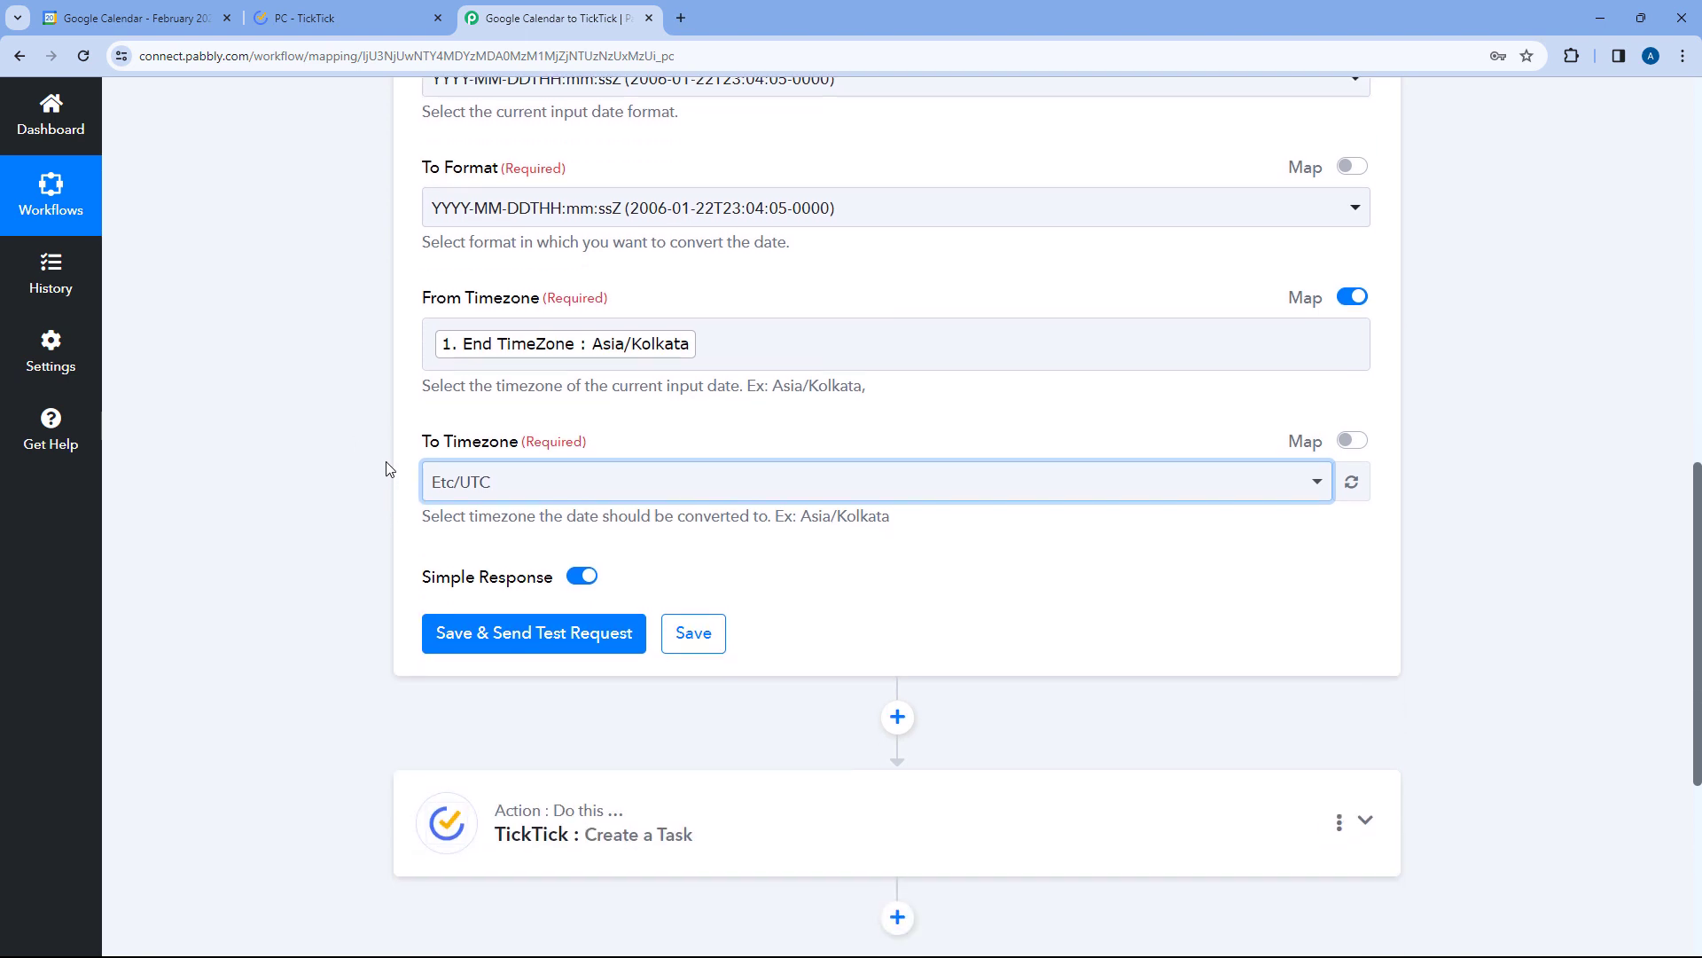
pyautogui.click(603, 454)
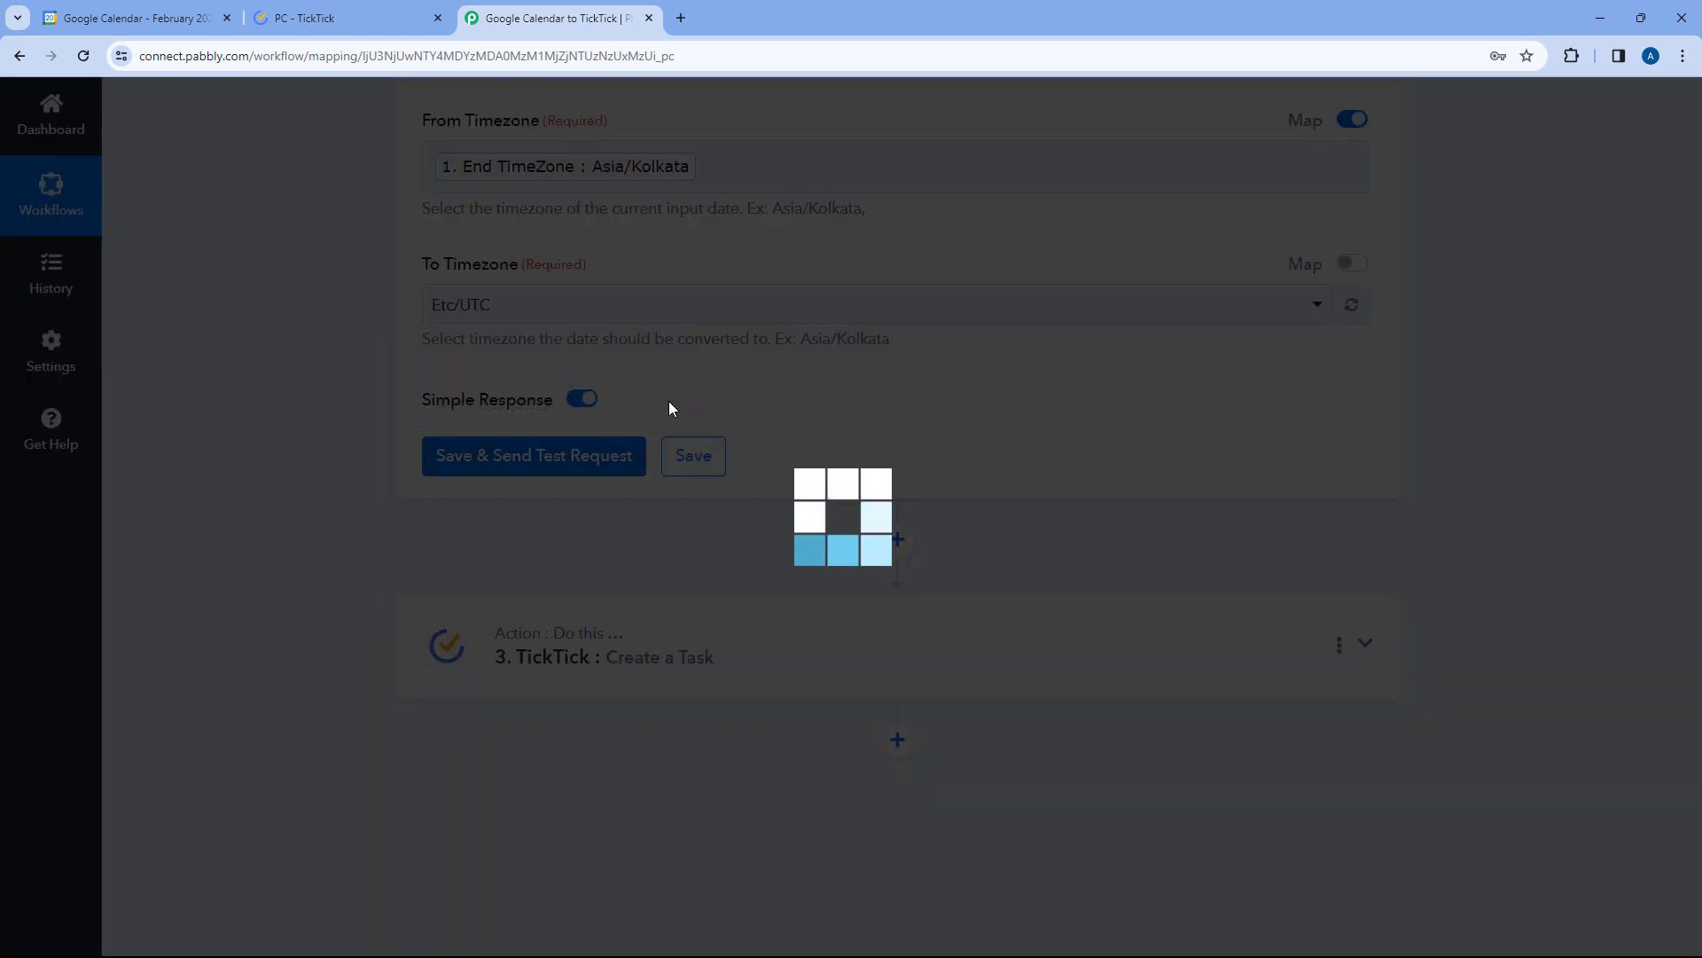
pyautogui.scroll(-1, 673, 403)
pyautogui.scroll(-1, 673, 409)
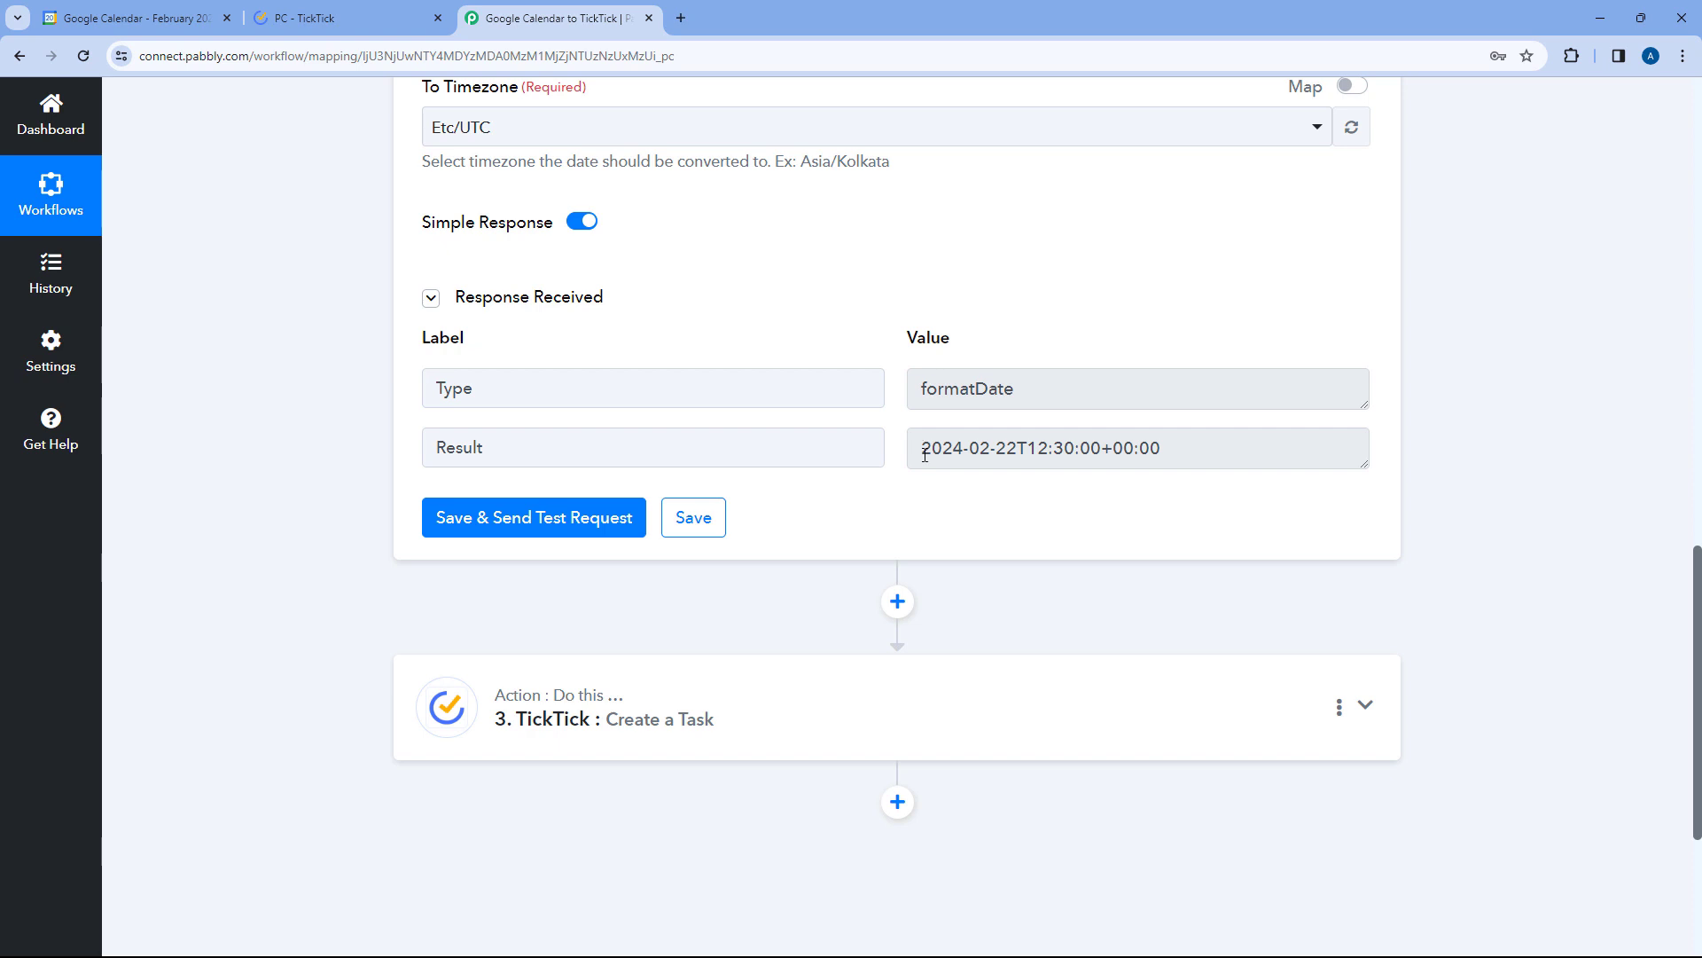
# - Compare the formatter's Result value in the response with the event in Google Calendar
pyautogui.moveTo(925, 455); pyautogui.dragTo(1028, 453)
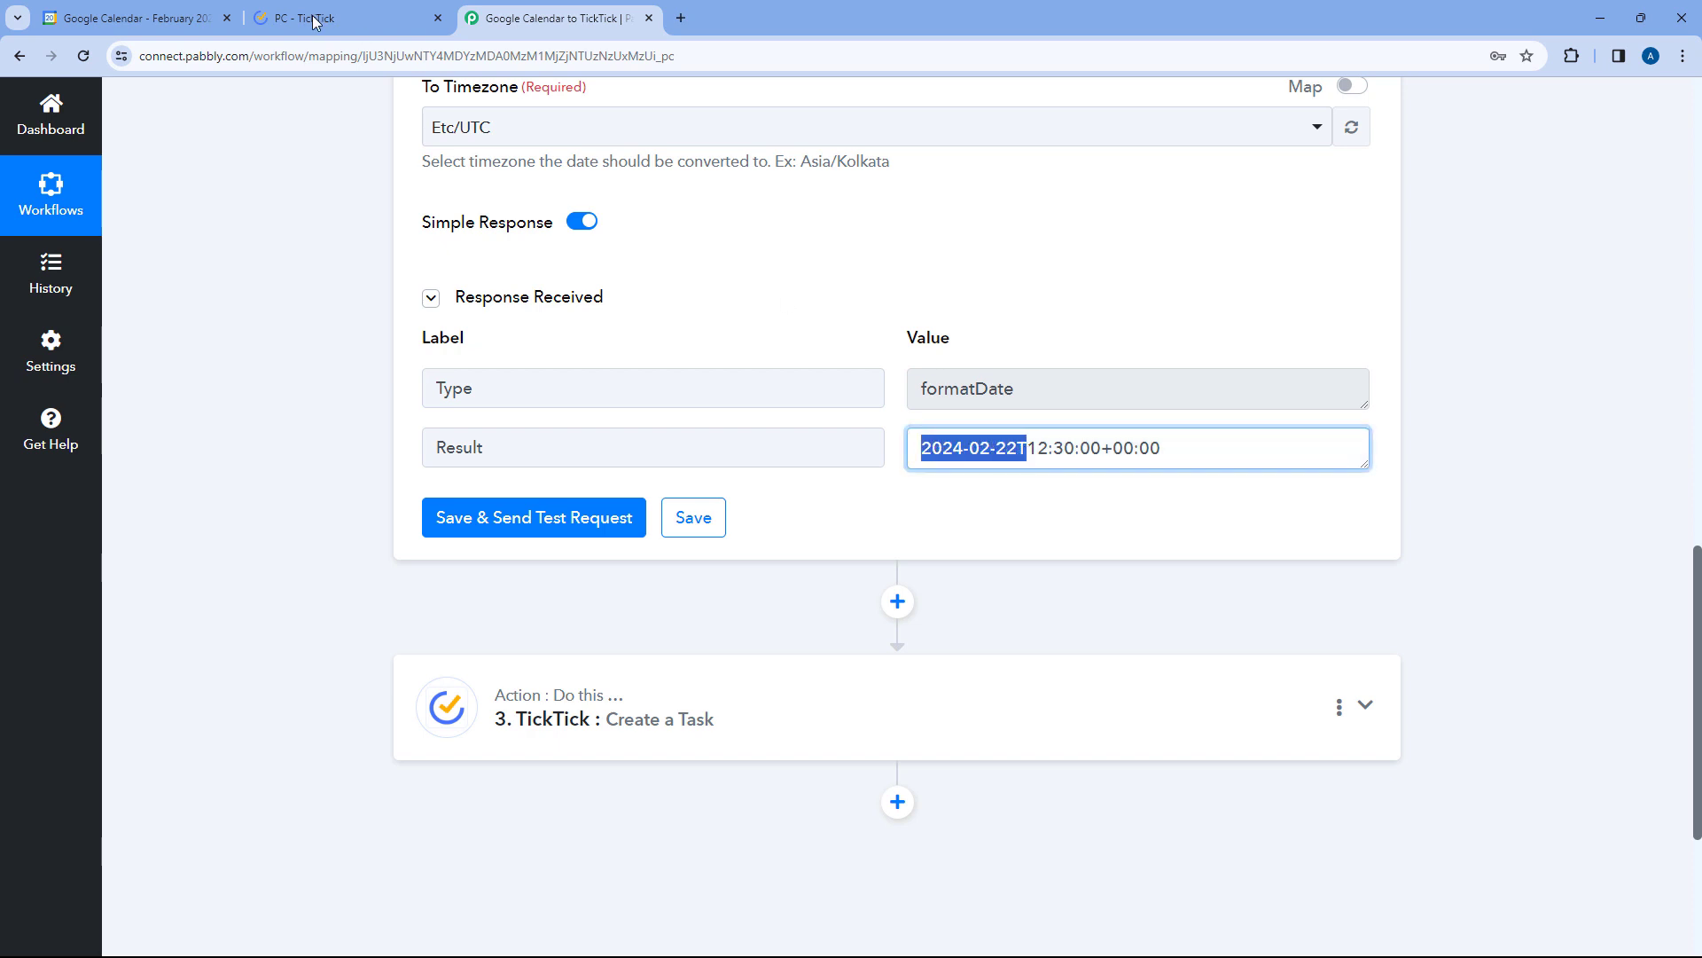
pyautogui.click(133, 18)
pyautogui.click(532, 18)
pyautogui.moveTo(1188, 449); pyautogui.dragTo(908, 418)
pyautogui.click(896, 419)
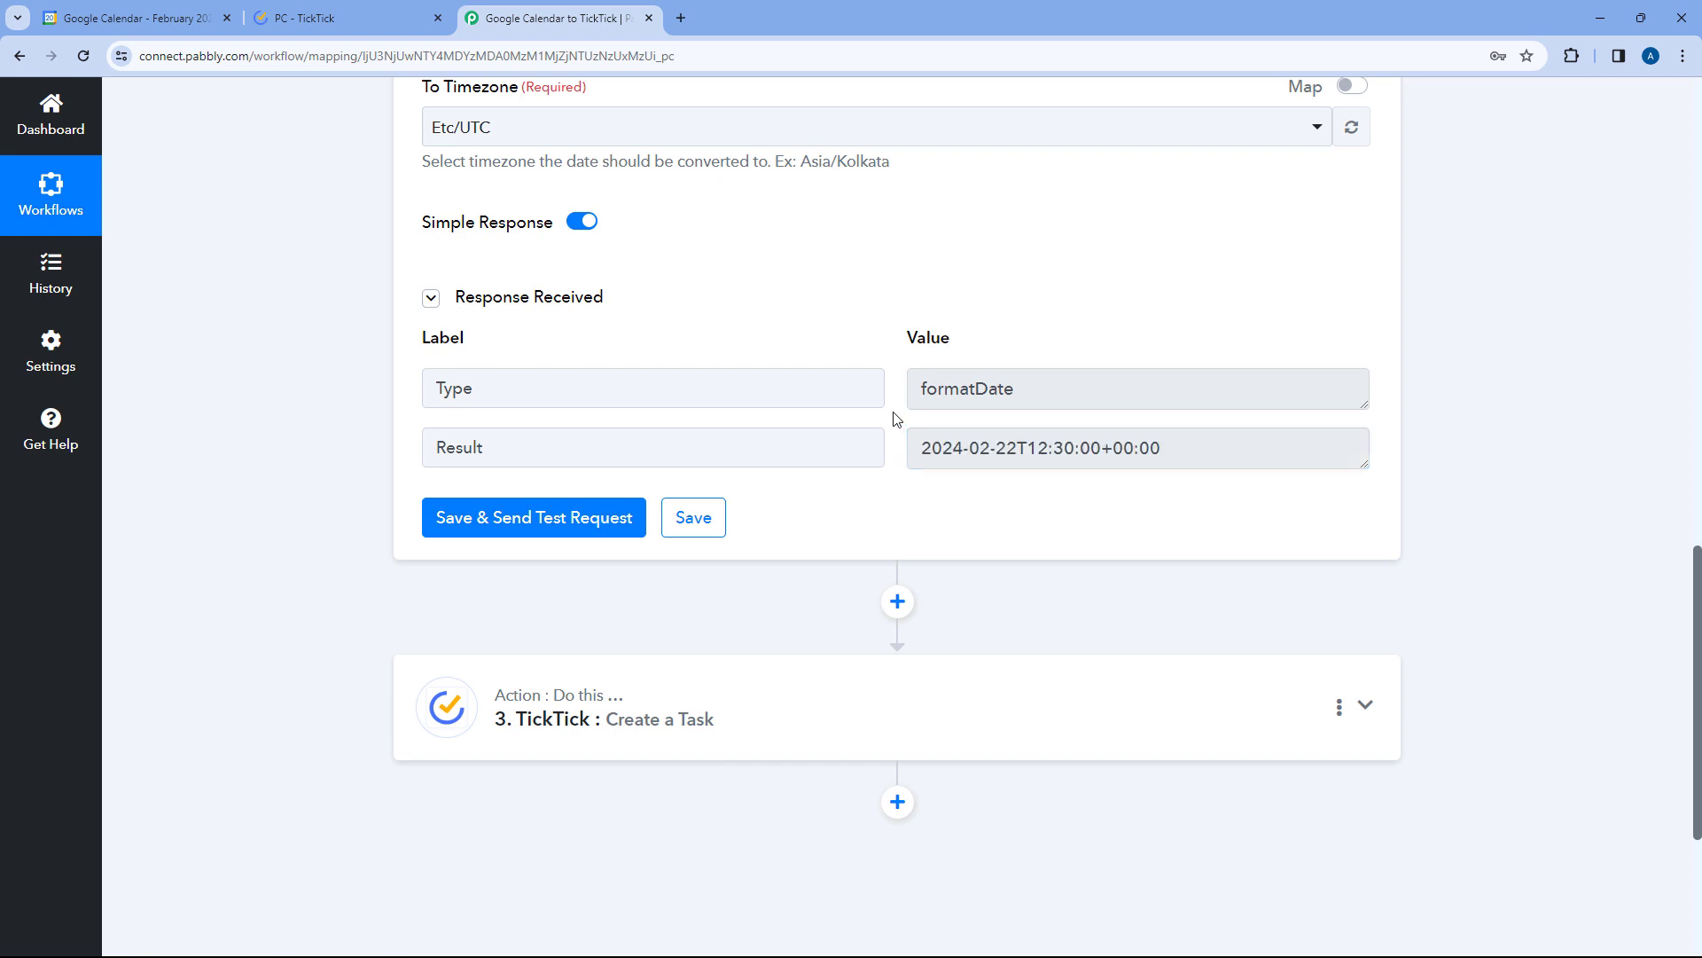
# - Compare the formatter's Result value with the date format required by the Due Date field of the TickTick Create a Task step
pyautogui.scroll(1, 896, 419)
pyautogui.moveTo(923, 532); pyautogui.dragTo(1227, 528)
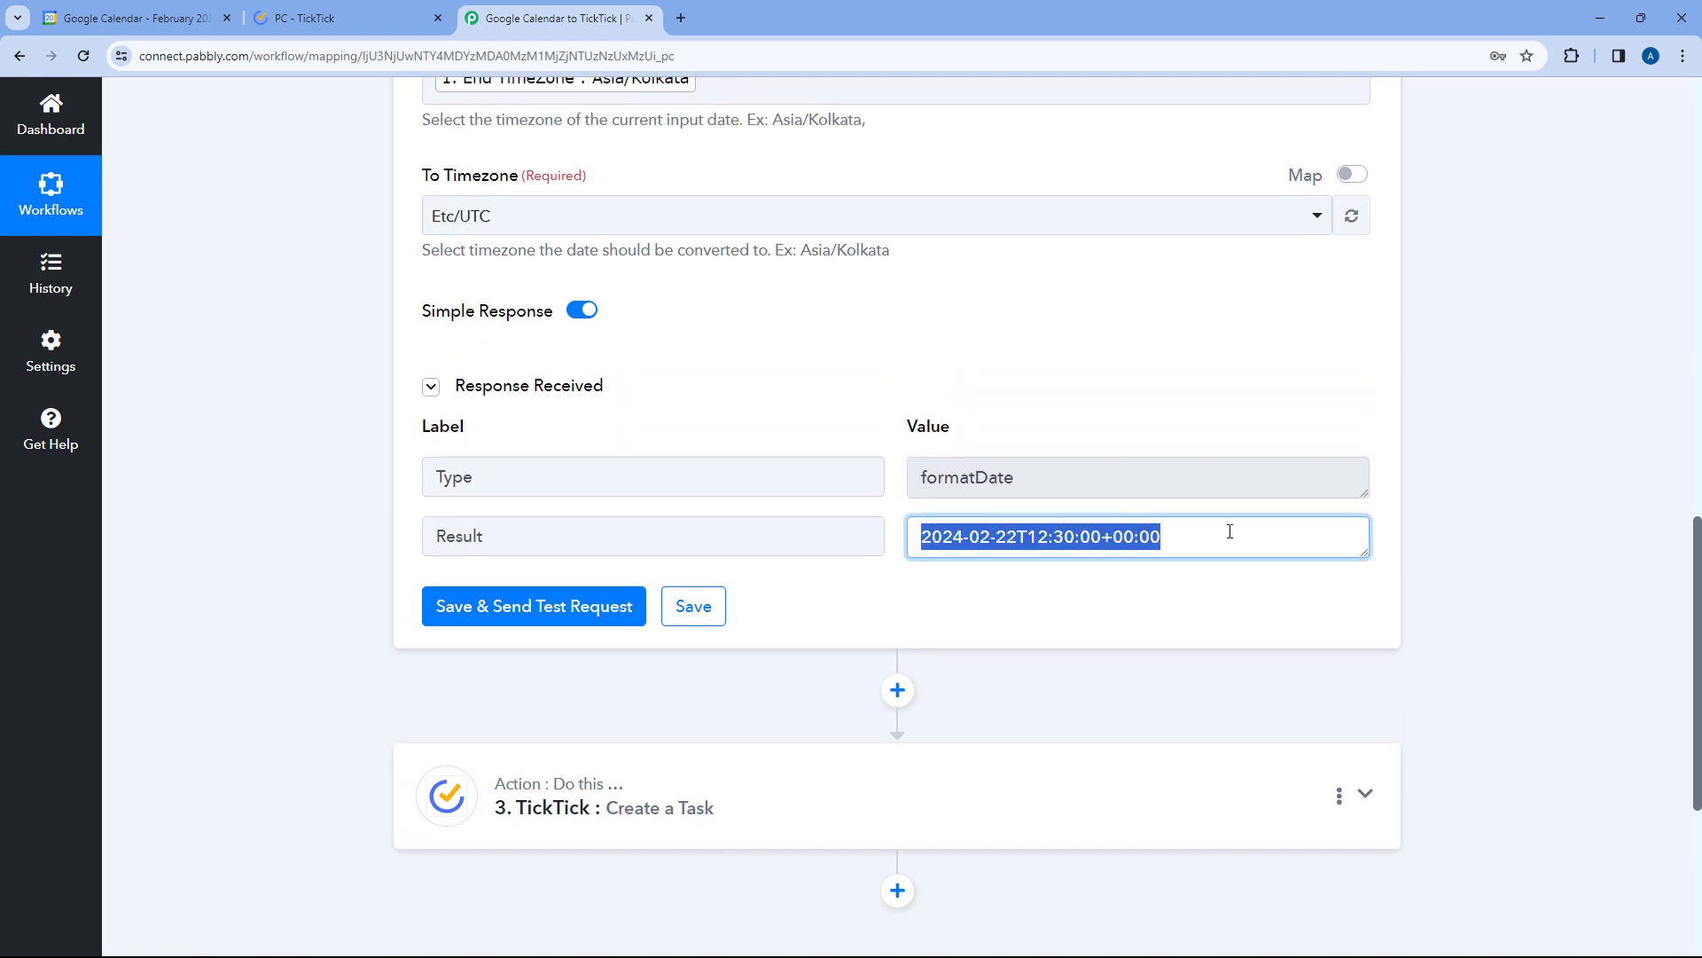
pyautogui.click(1197, 528)
pyautogui.scroll(-1, 903, 524)
pyautogui.scroll(-1, 902, 525)
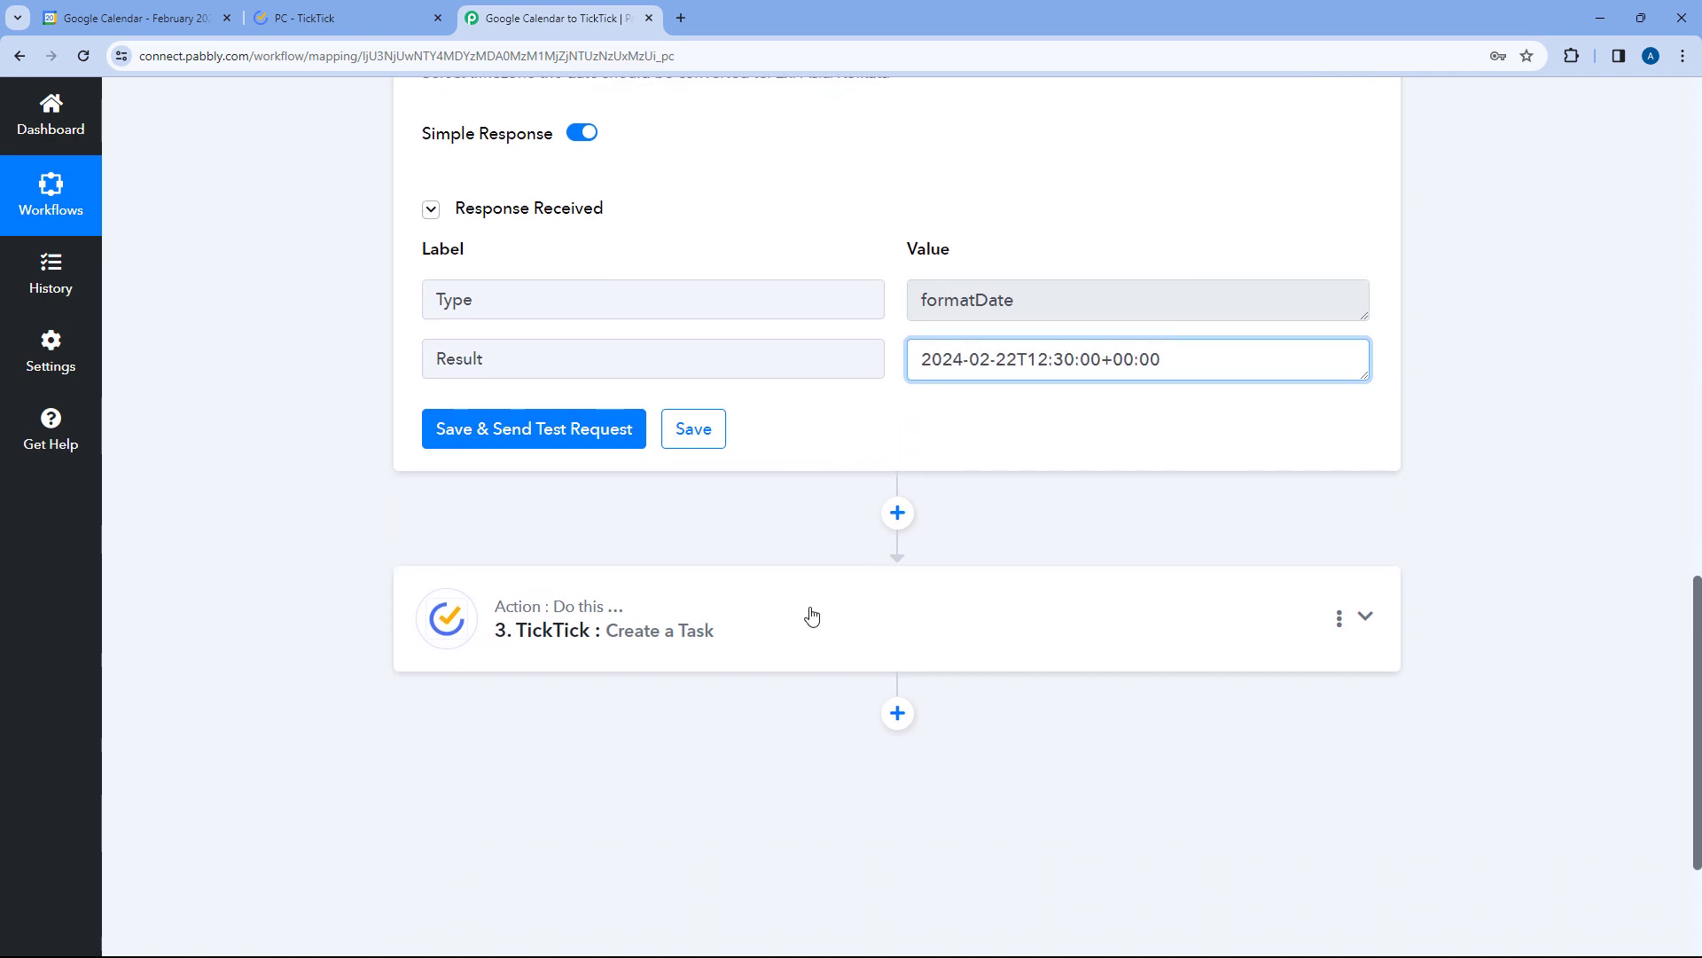
pyautogui.click(847, 613)
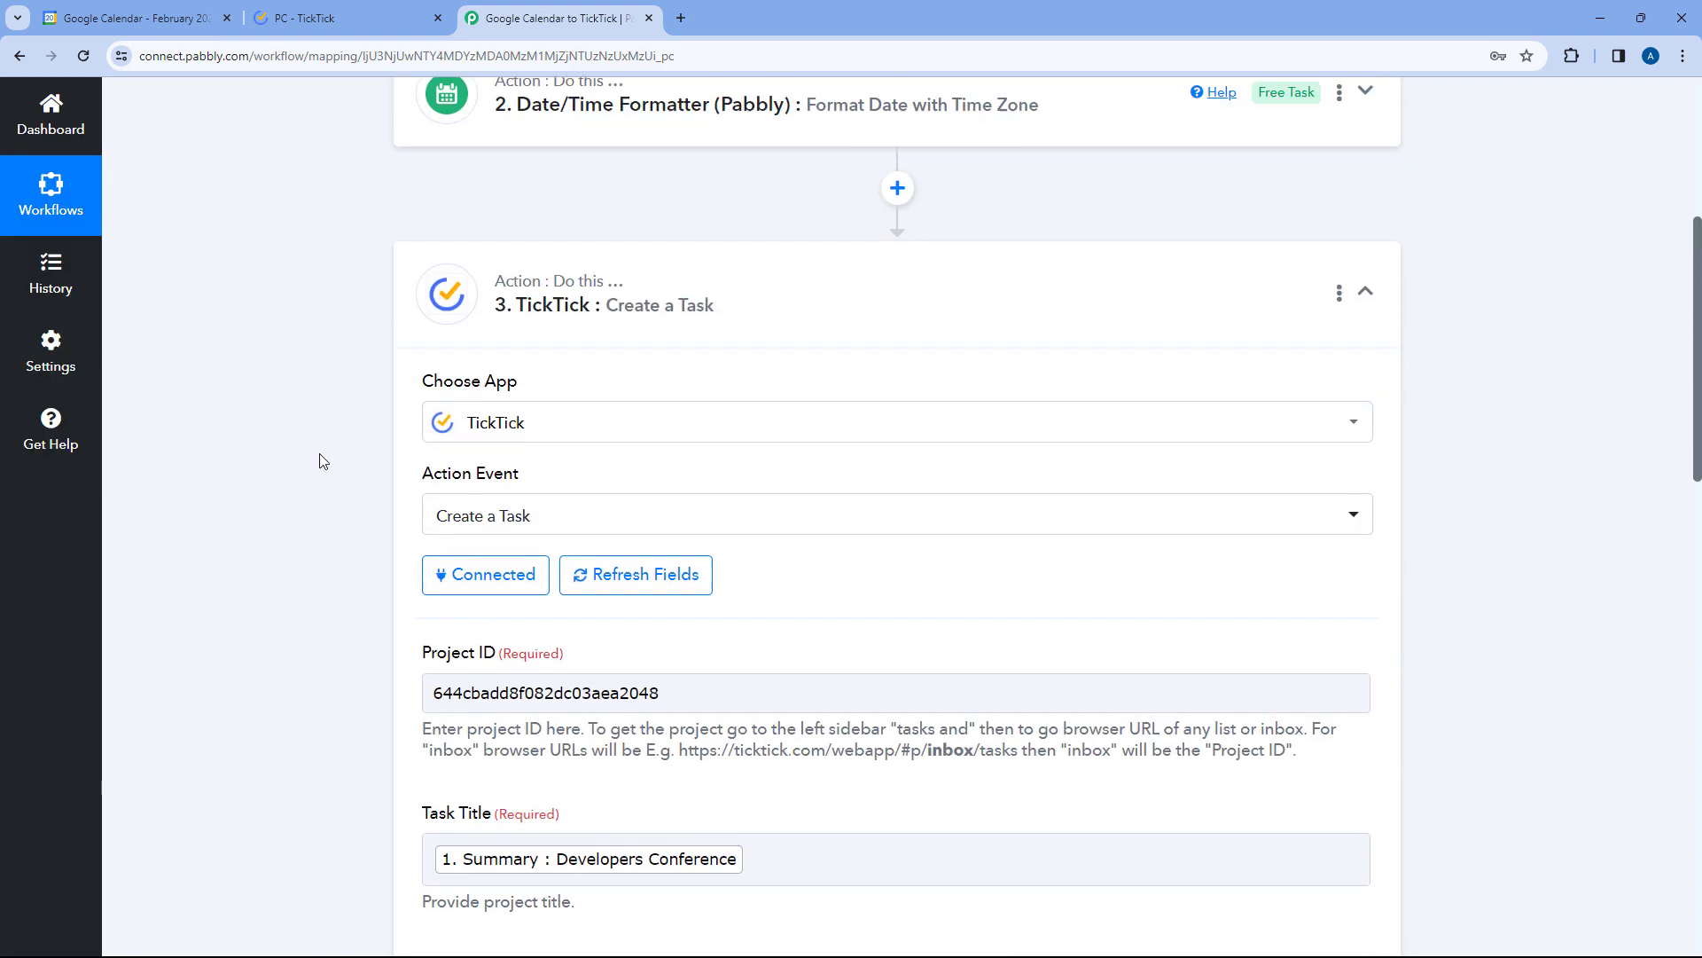
pyautogui.scroll(-5, 323, 460)
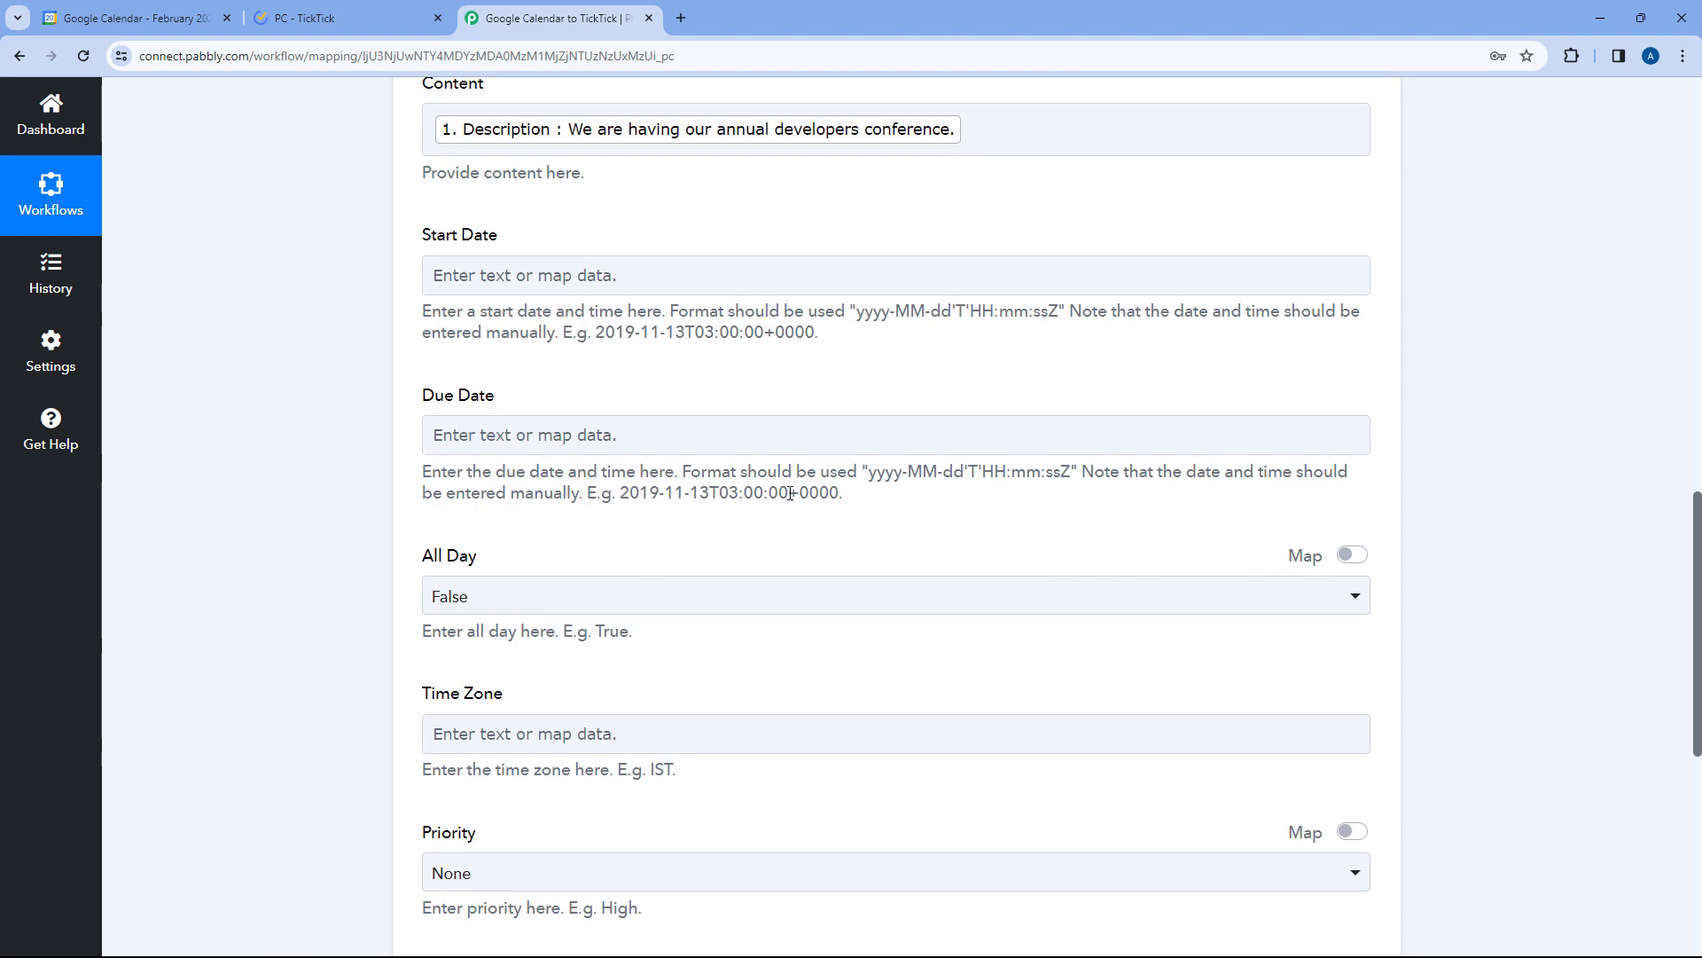
pyautogui.moveTo(803, 493); pyautogui.dragTo(844, 493)
pyautogui.scroll(10, 981, 369)
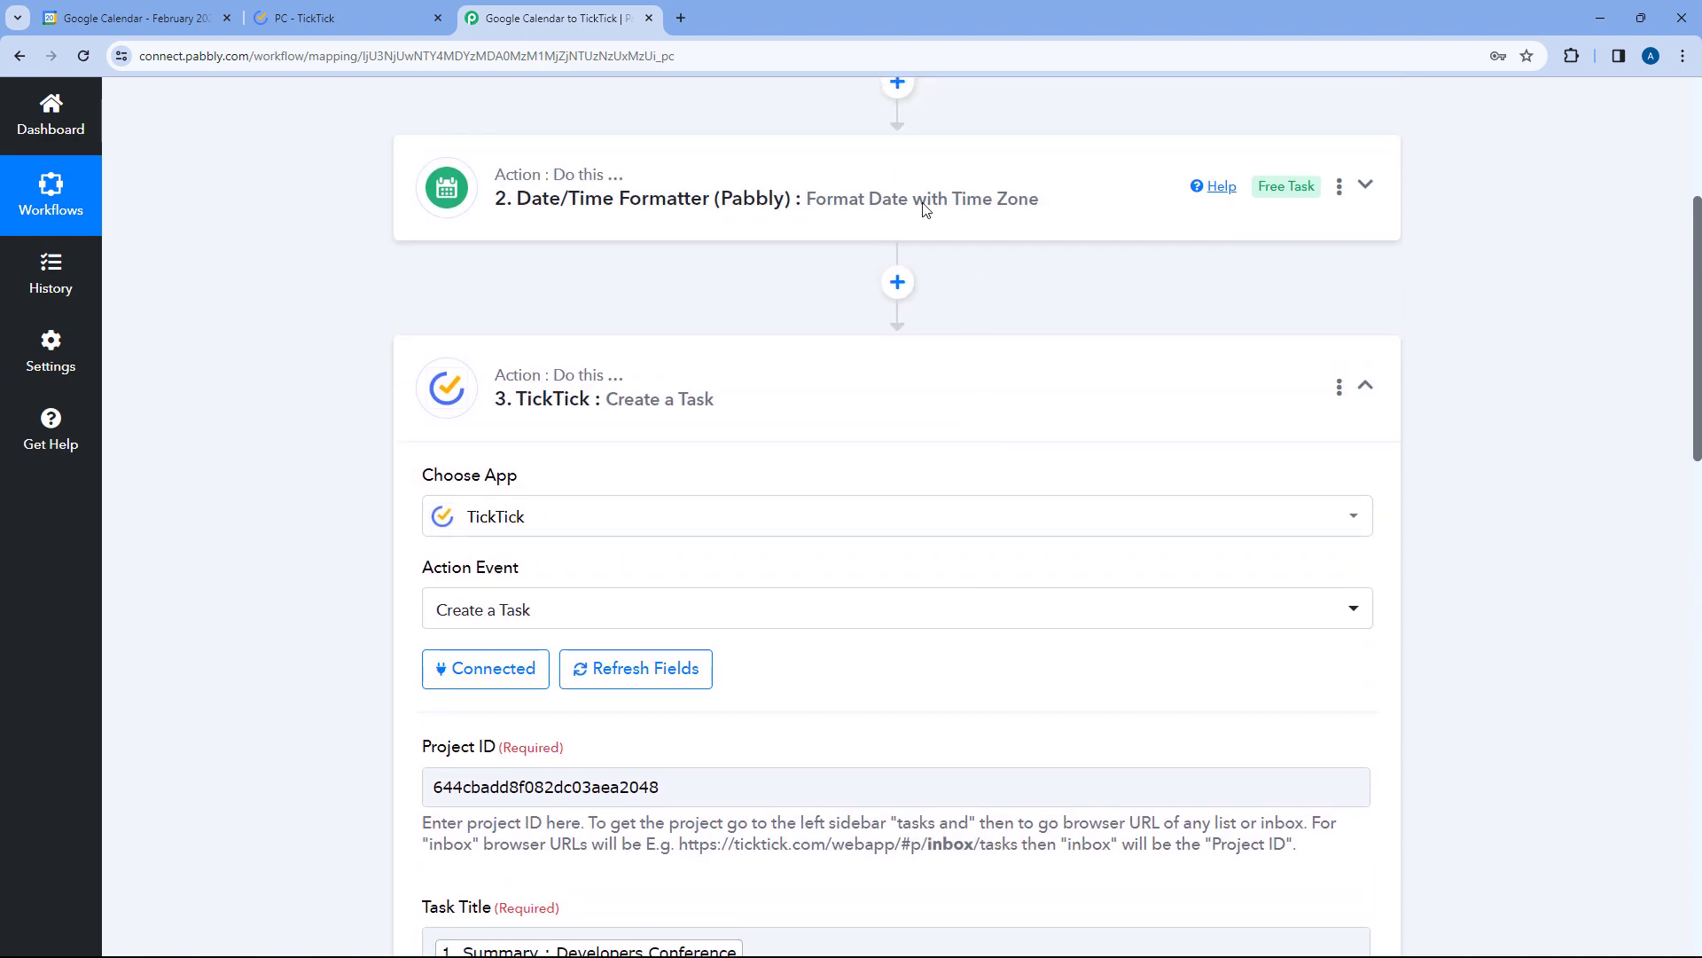
# - Reopen the Date/Time Formatter step and examine the date-time part and the offset after the plus sign in its Result value
pyautogui.click(925, 207)
pyautogui.scroll(-12, 341, 486)
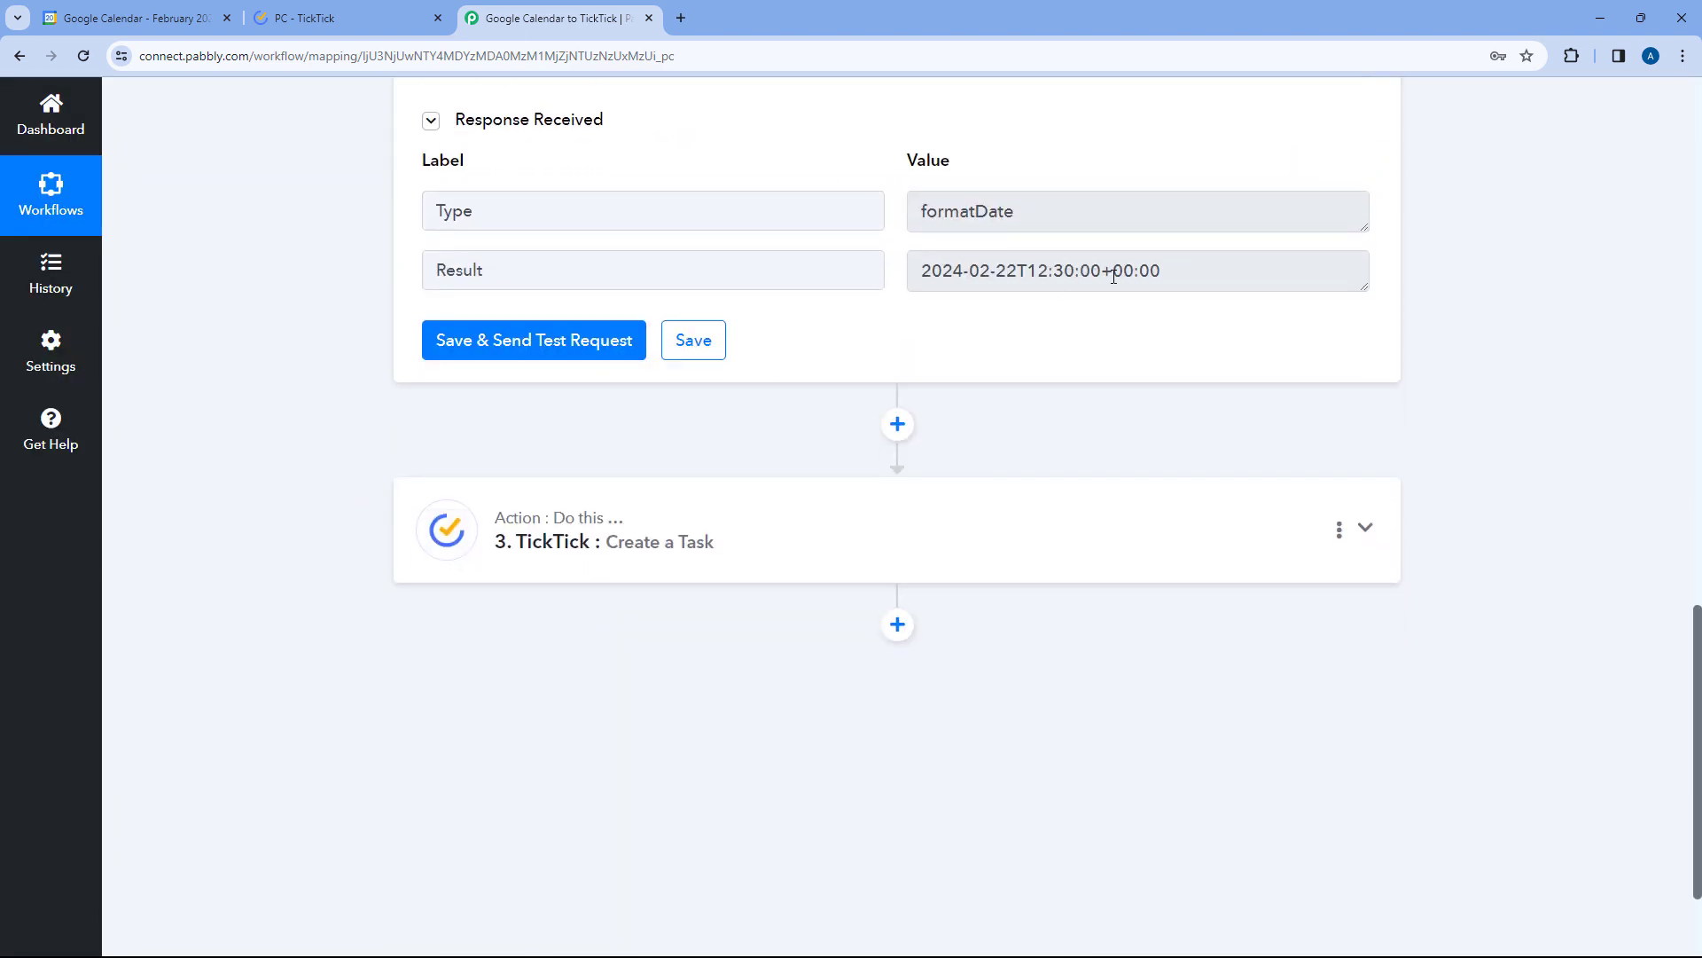
pyautogui.moveTo(1160, 273); pyautogui.dragTo(1113, 272)
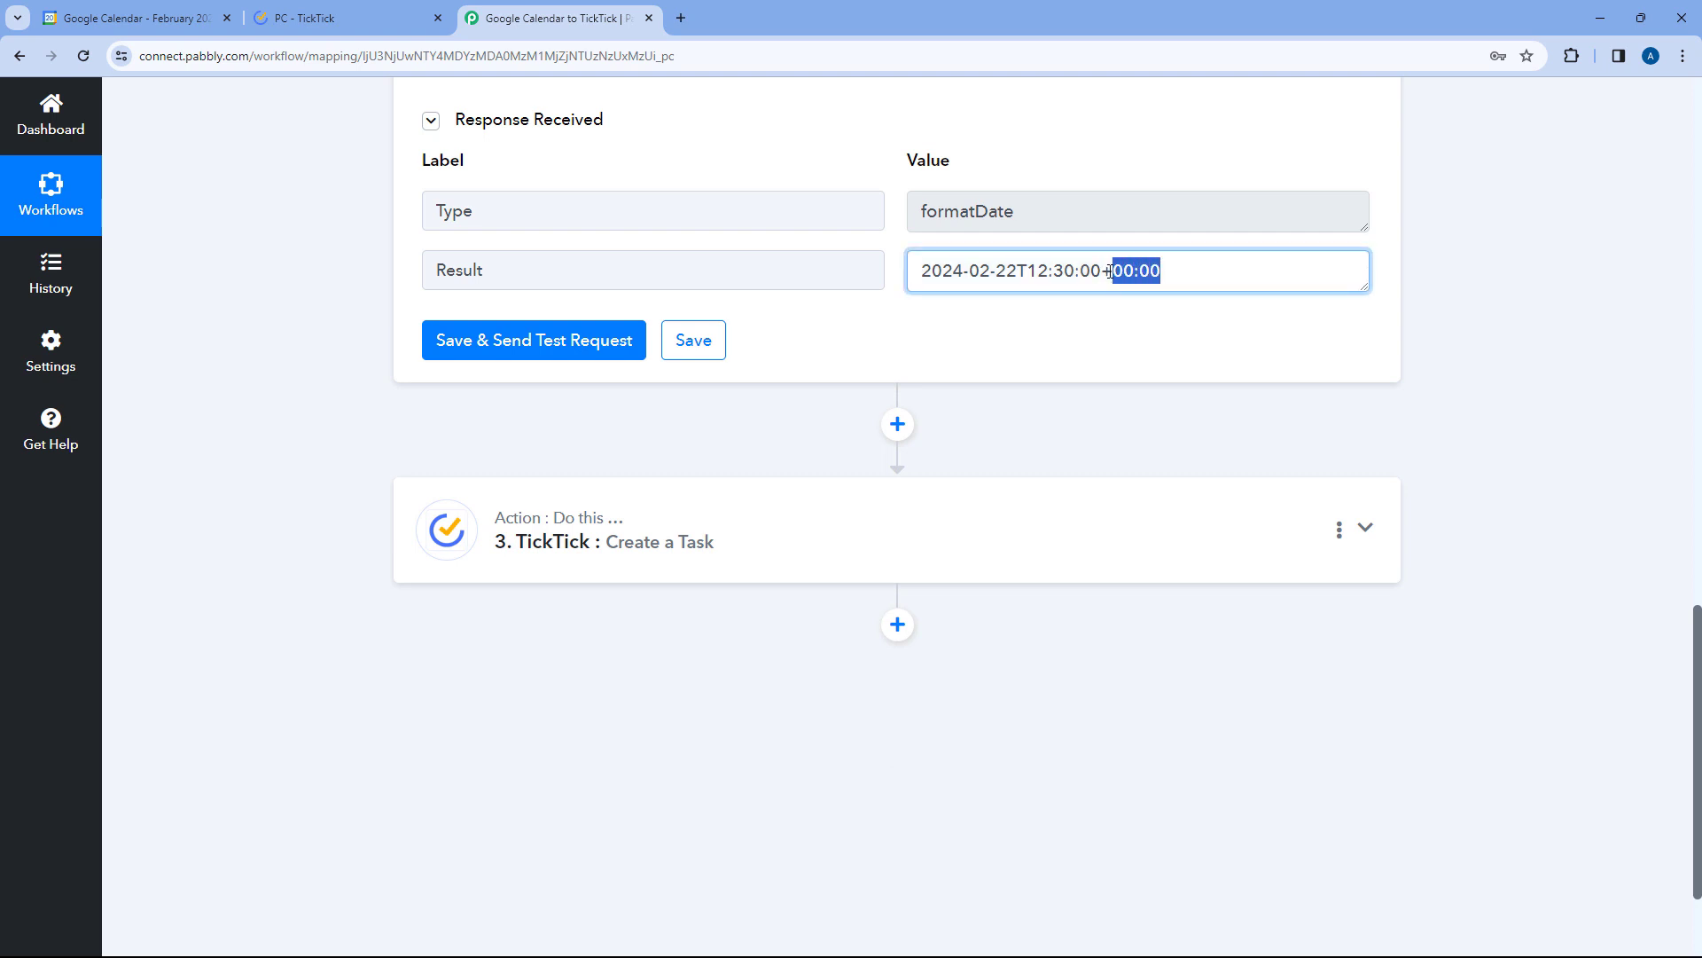
pyautogui.moveTo(919, 273); pyautogui.dragTo(1177, 277)
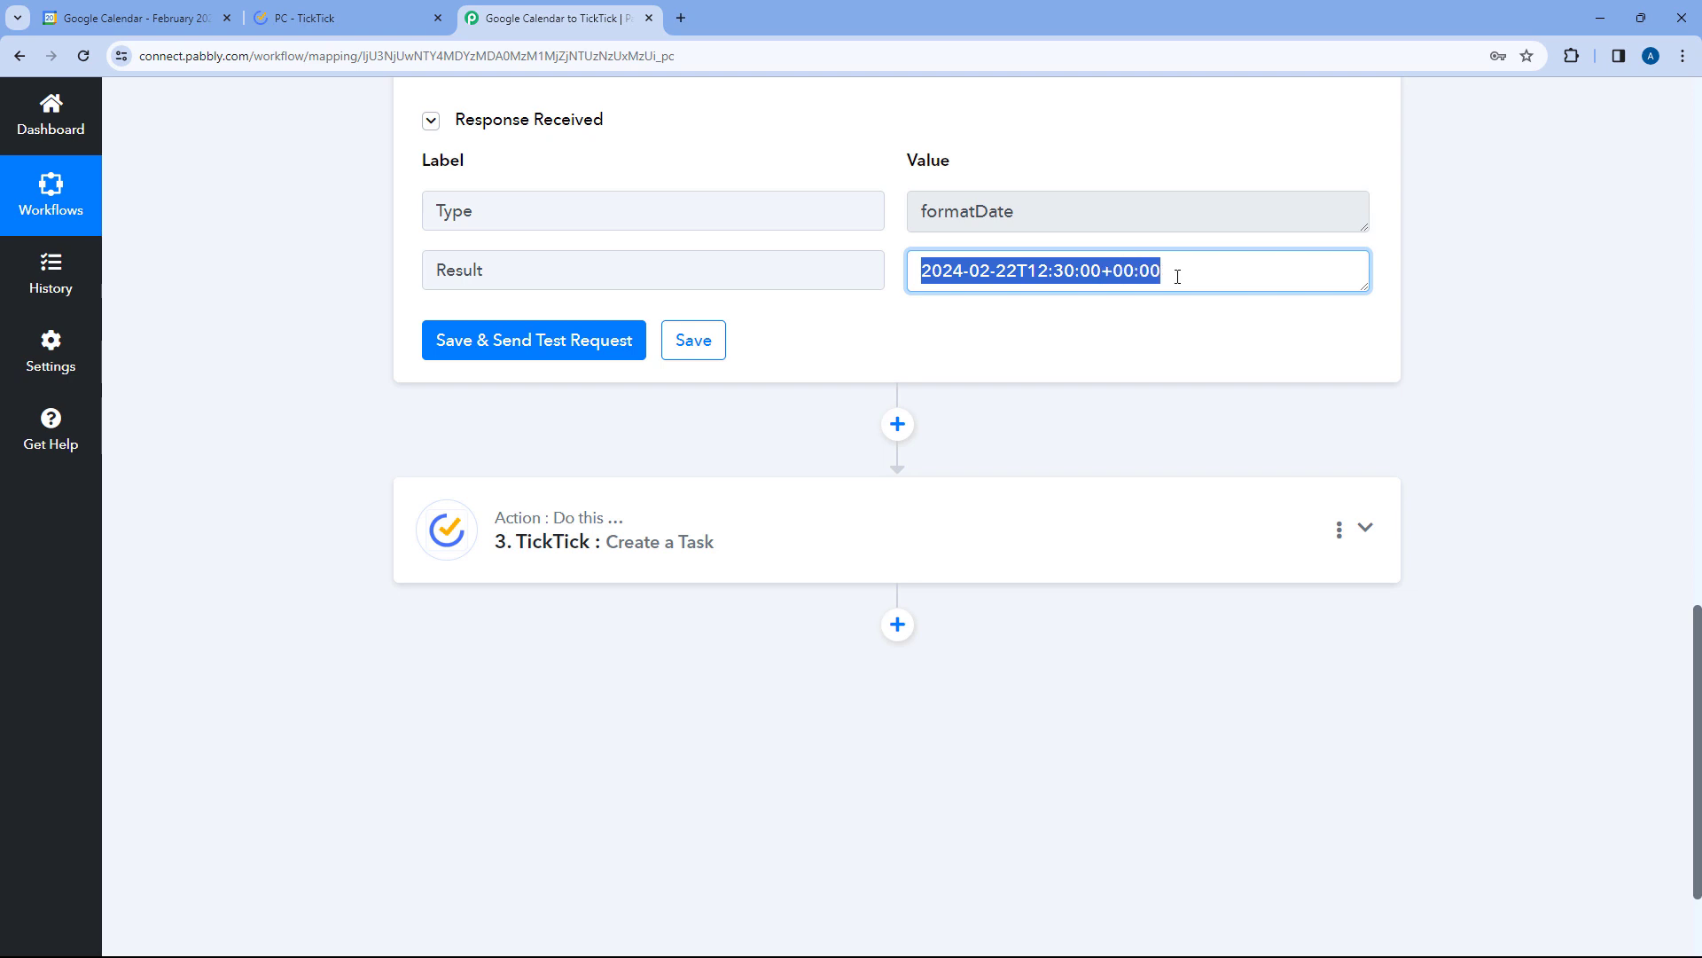
pyautogui.click(1165, 272)
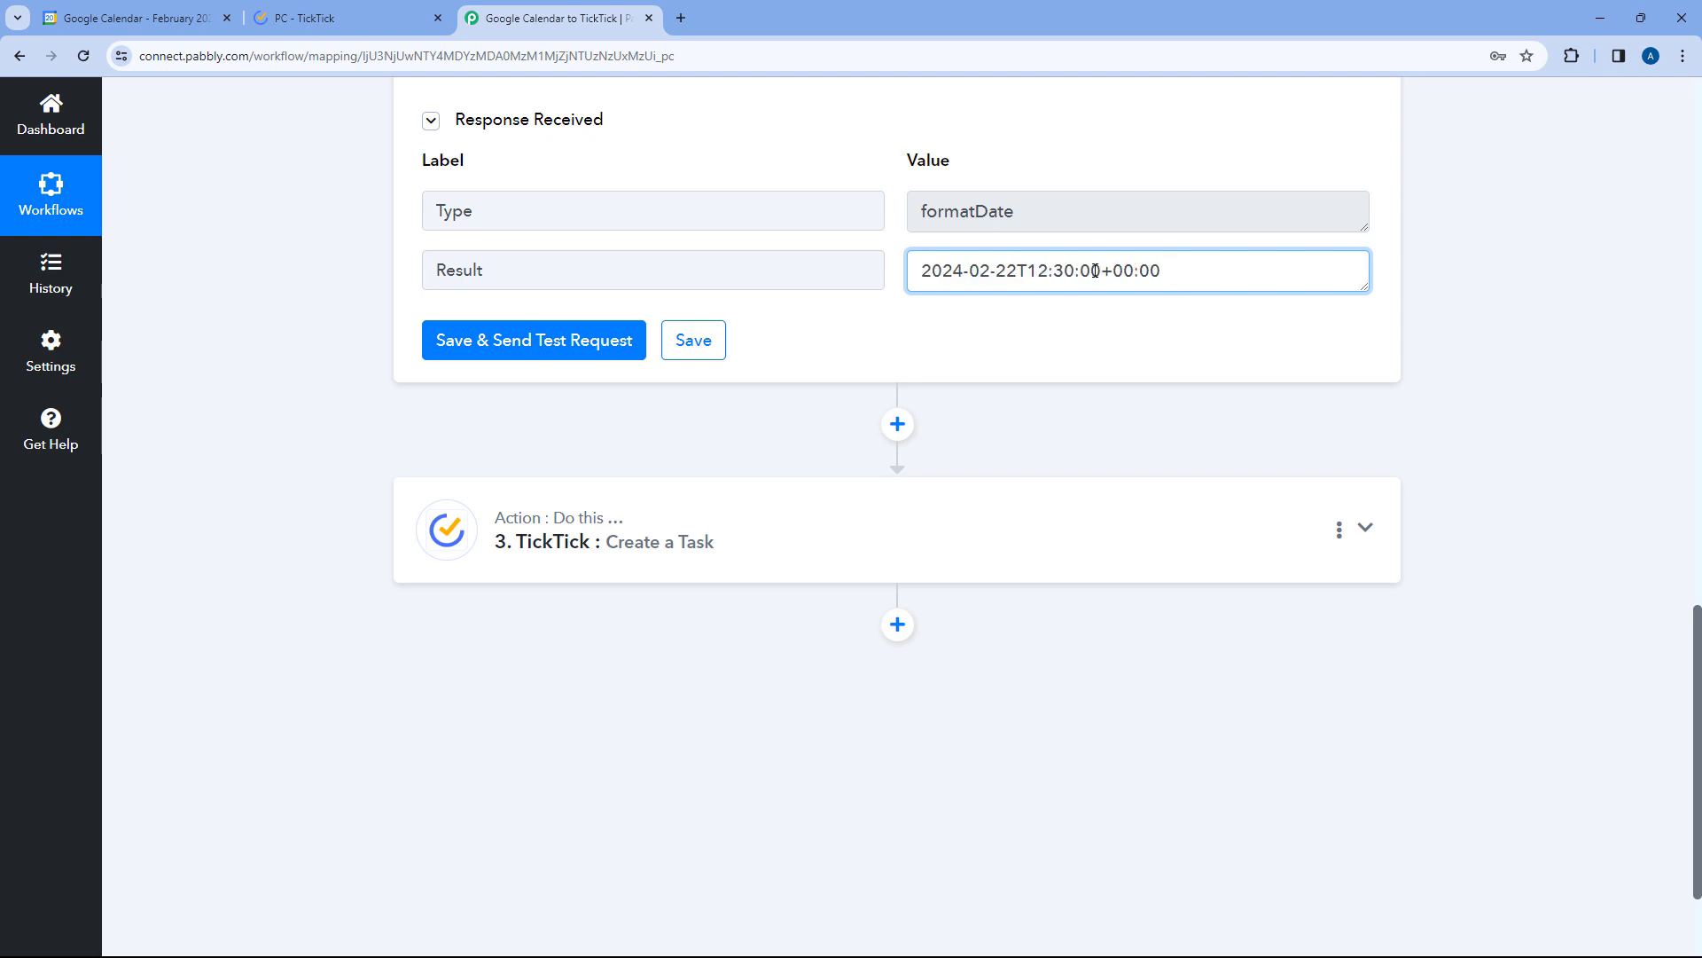
pyautogui.moveTo(1096, 270); pyautogui.dragTo(920, 274)
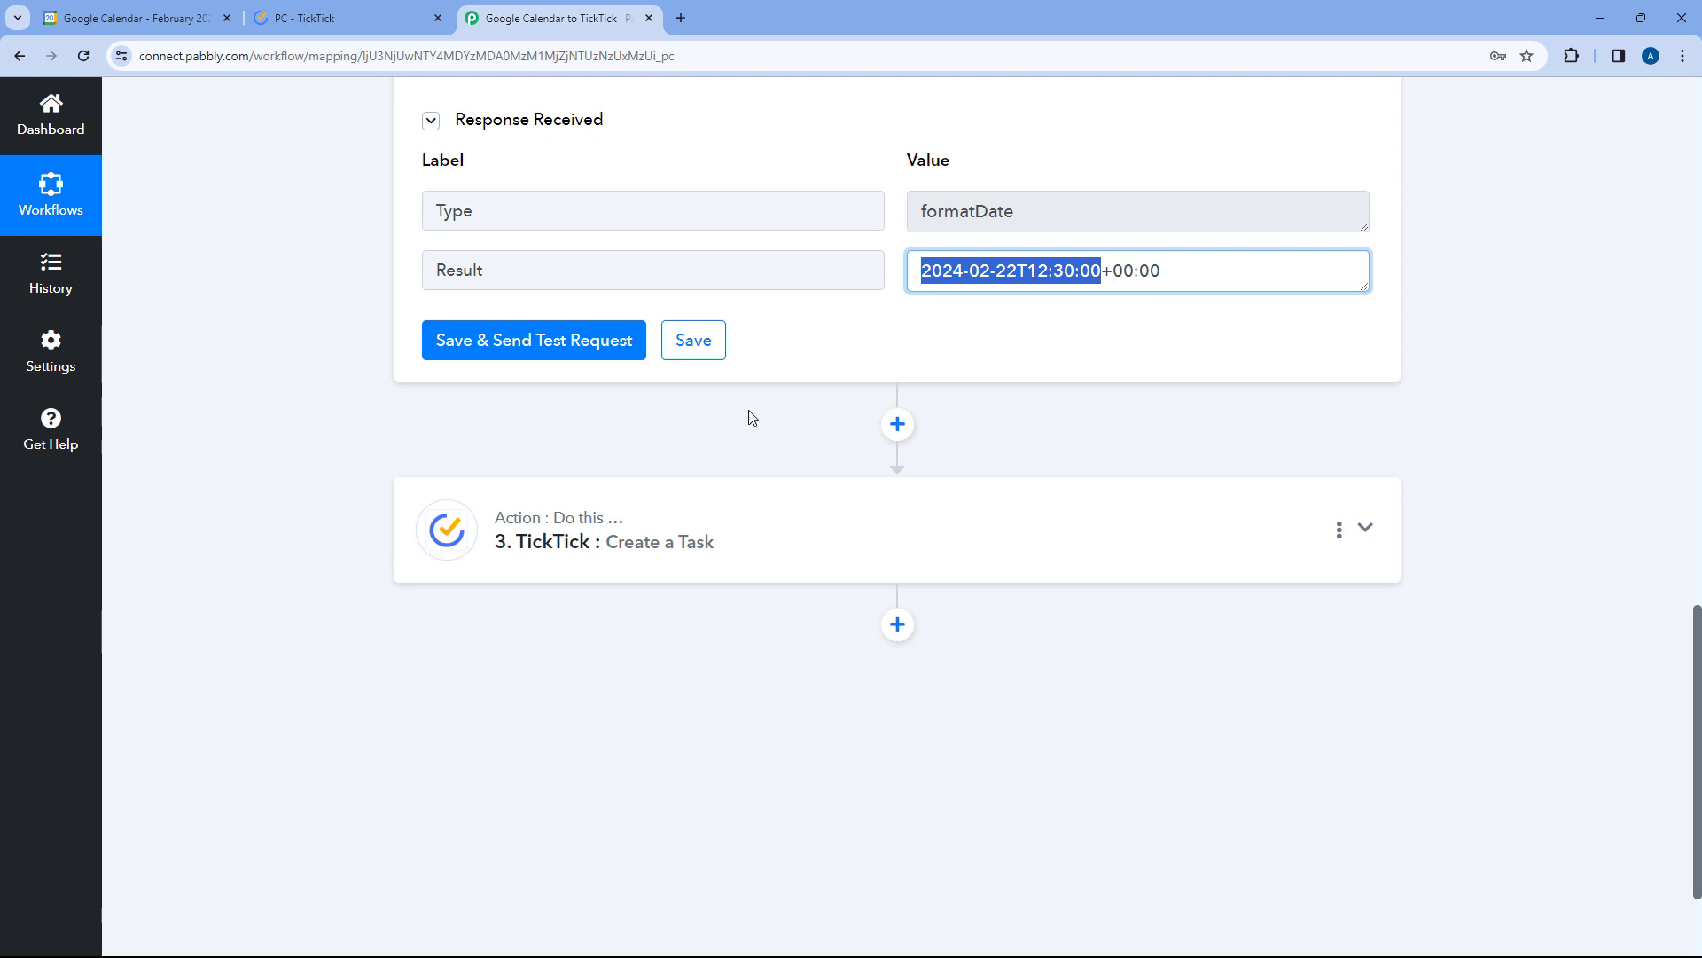
pyautogui.moveTo(1102, 277); pyautogui.dragTo(1110, 277)
pyautogui.click(1036, 313)
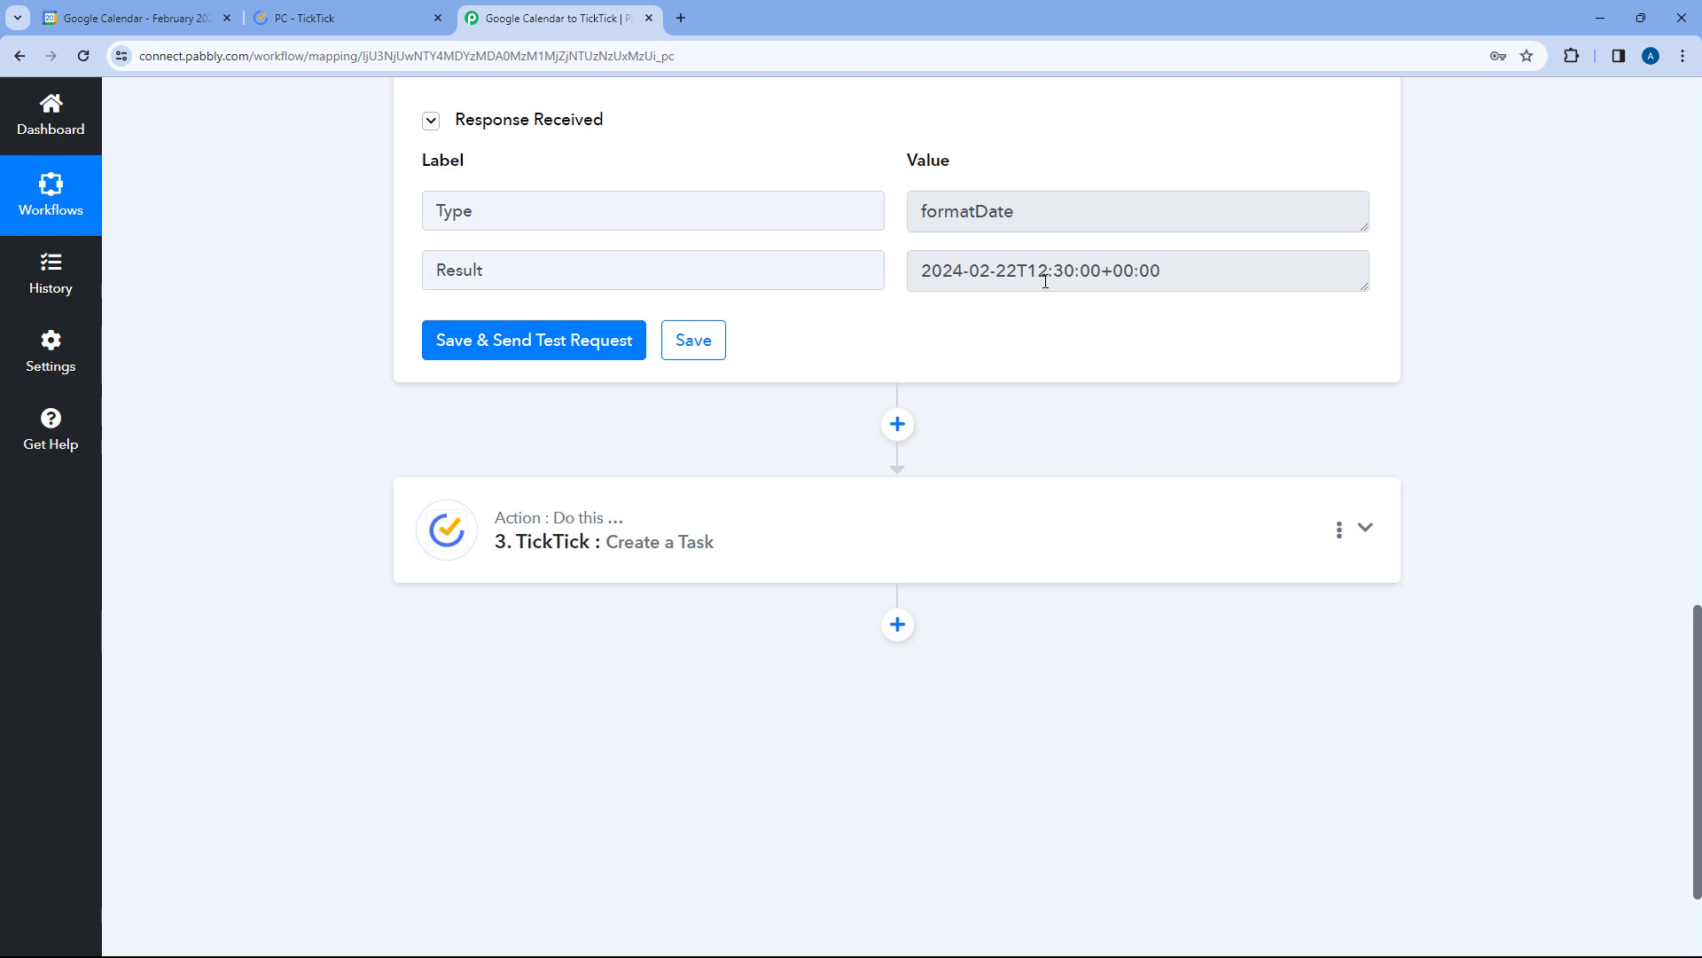
pyautogui.moveTo(1098, 270); pyautogui.dragTo(920, 277)
pyautogui.click(900, 278)
# - Insert a Text Formatter by Pabbly action between the Date/Time Formatter and TickTick steps
pyautogui.click(899, 425)
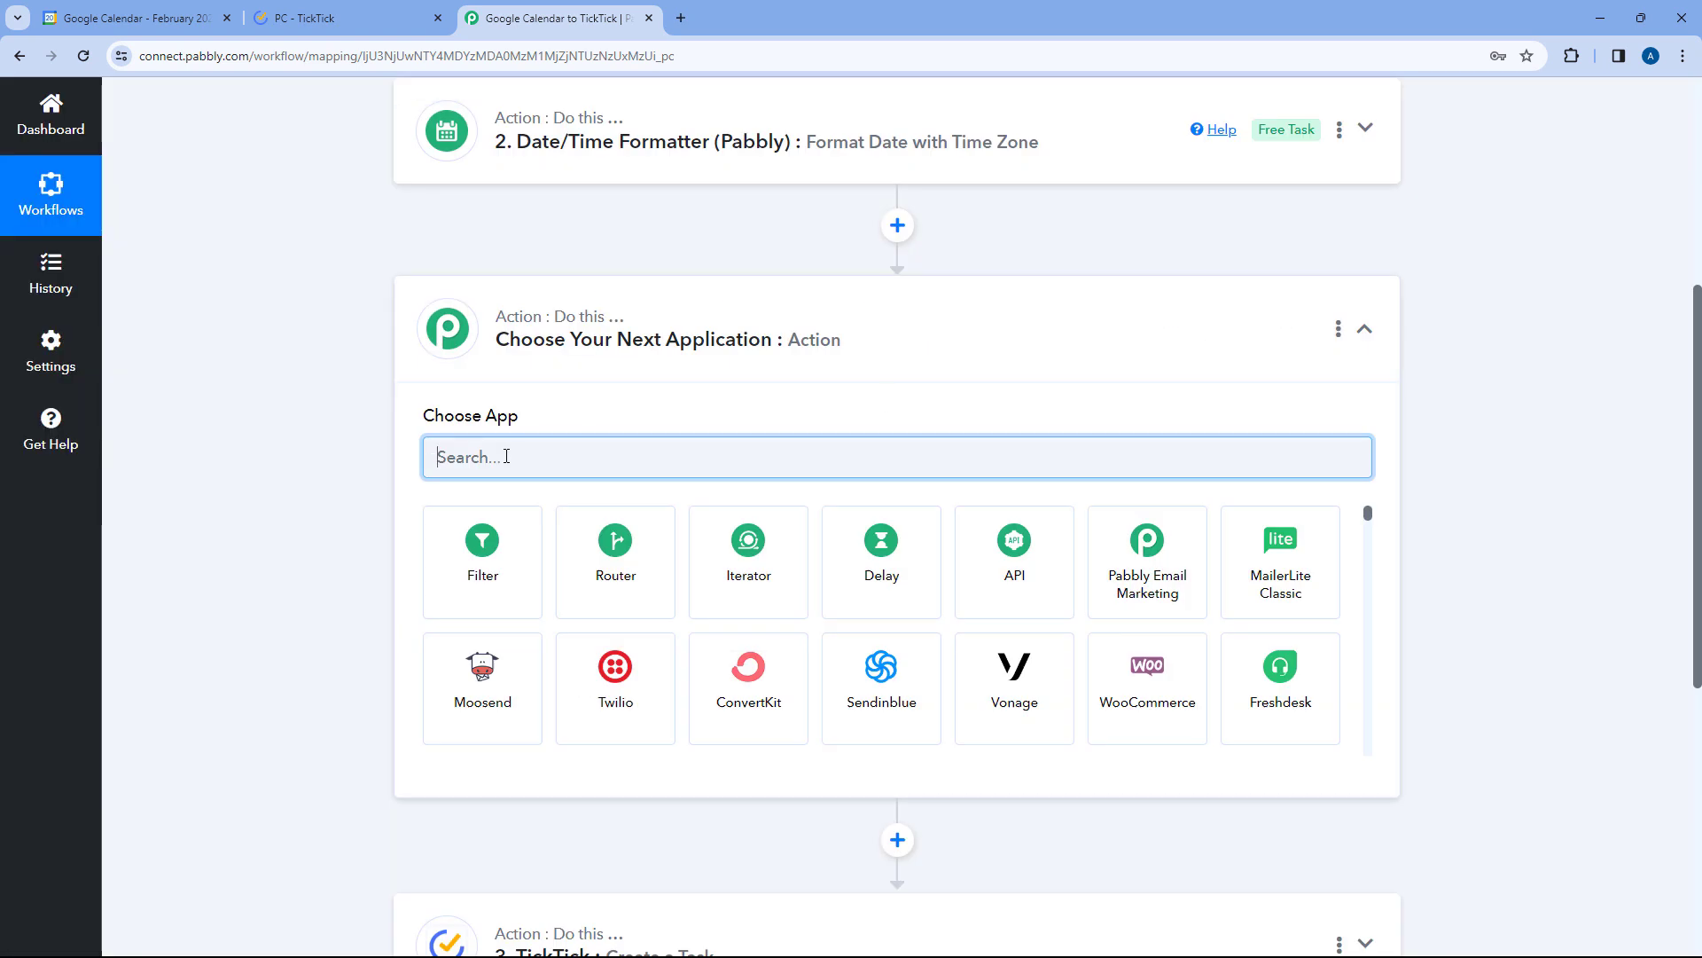
pyautogui.write('Text')
pyautogui.click(901, 561)
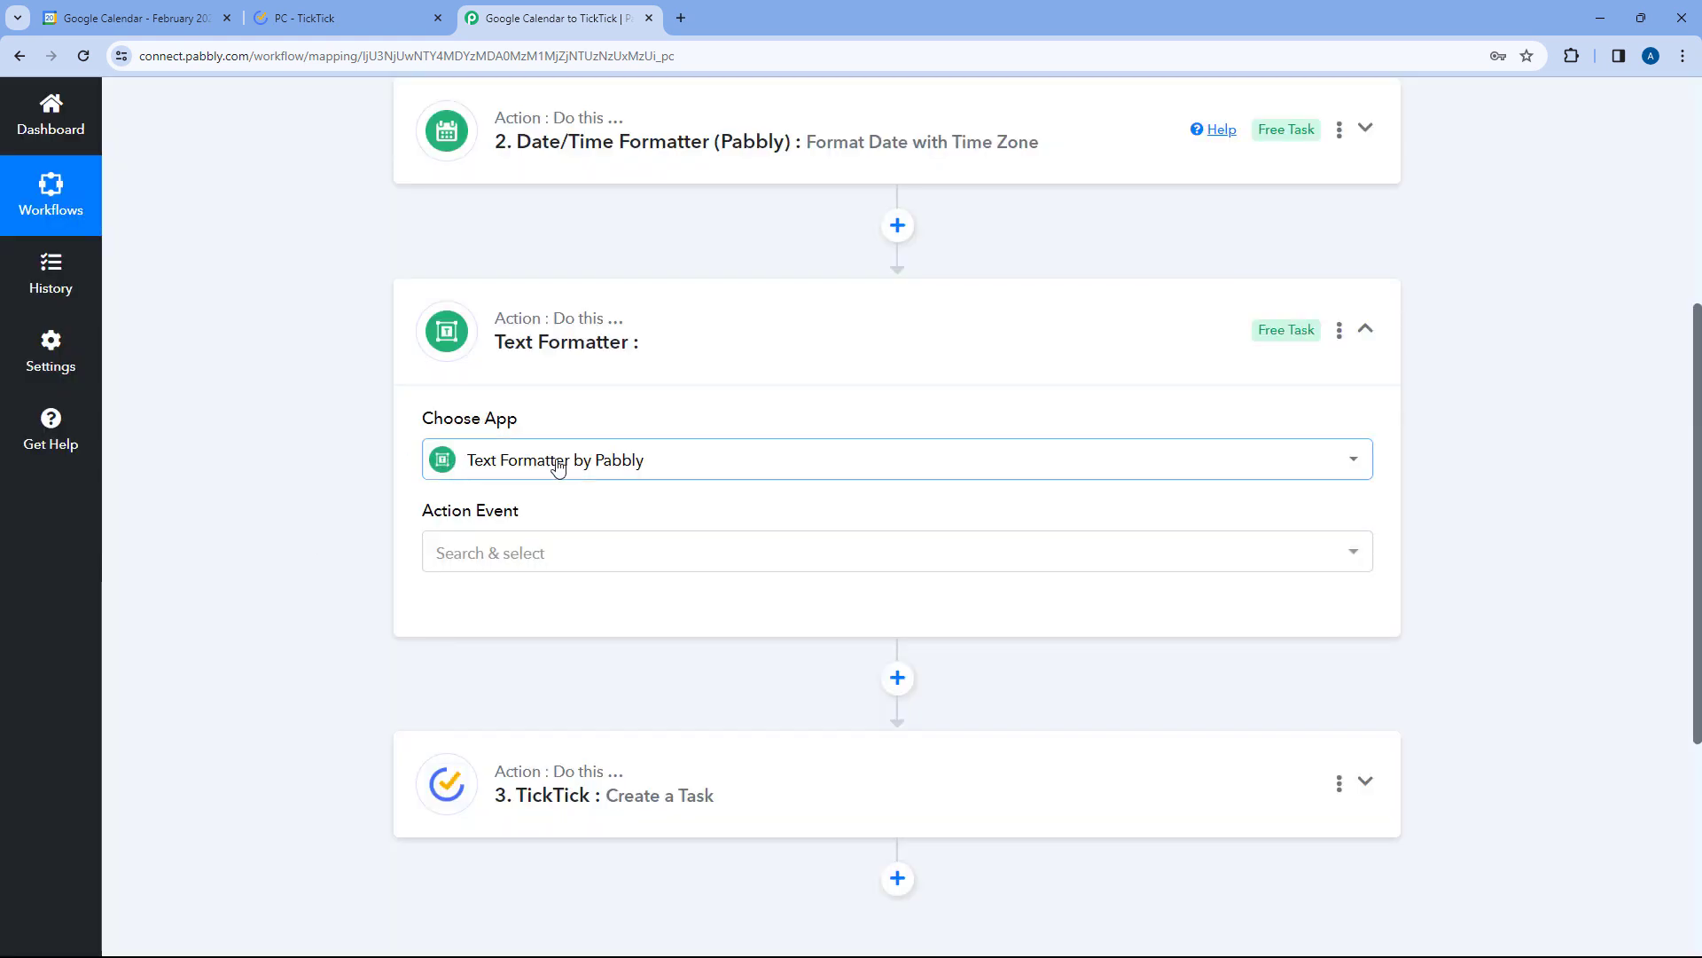
# - Set the Text Formatter's action event to Split Text and connect it
pyautogui.scroll(-2, 558, 467)
pyautogui.click(566, 376)
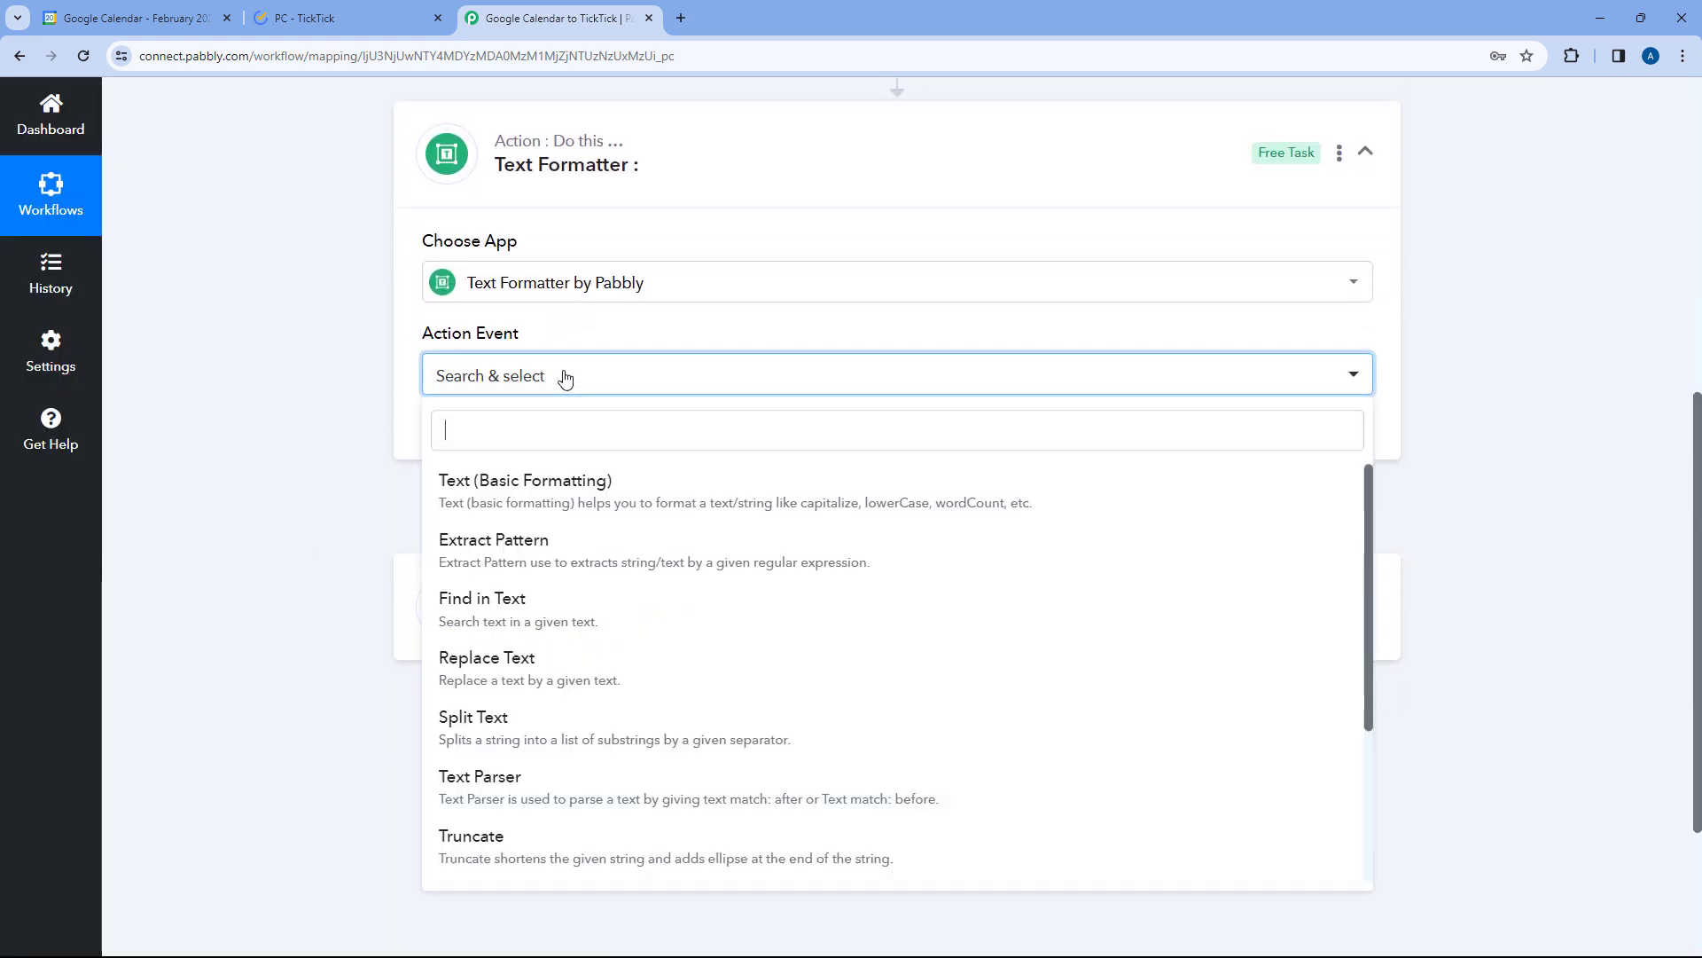
pyautogui.scroll(-1, 365, 411)
pyautogui.scroll(-1, 438, 511)
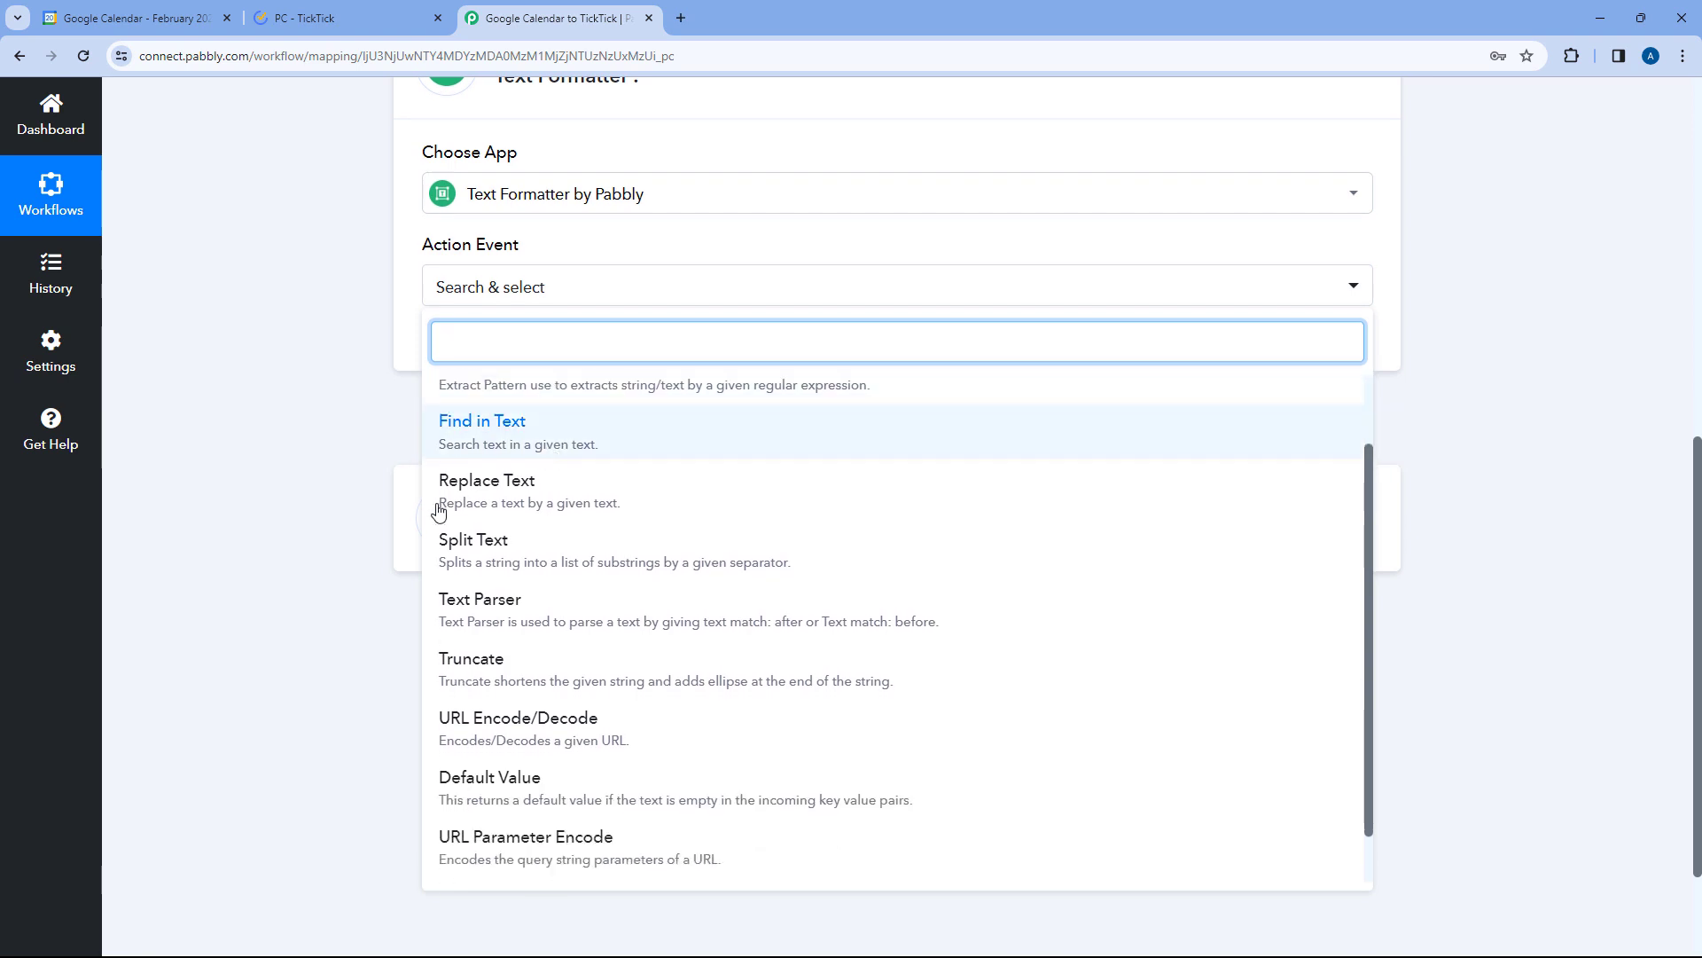
pyautogui.click(494, 543)
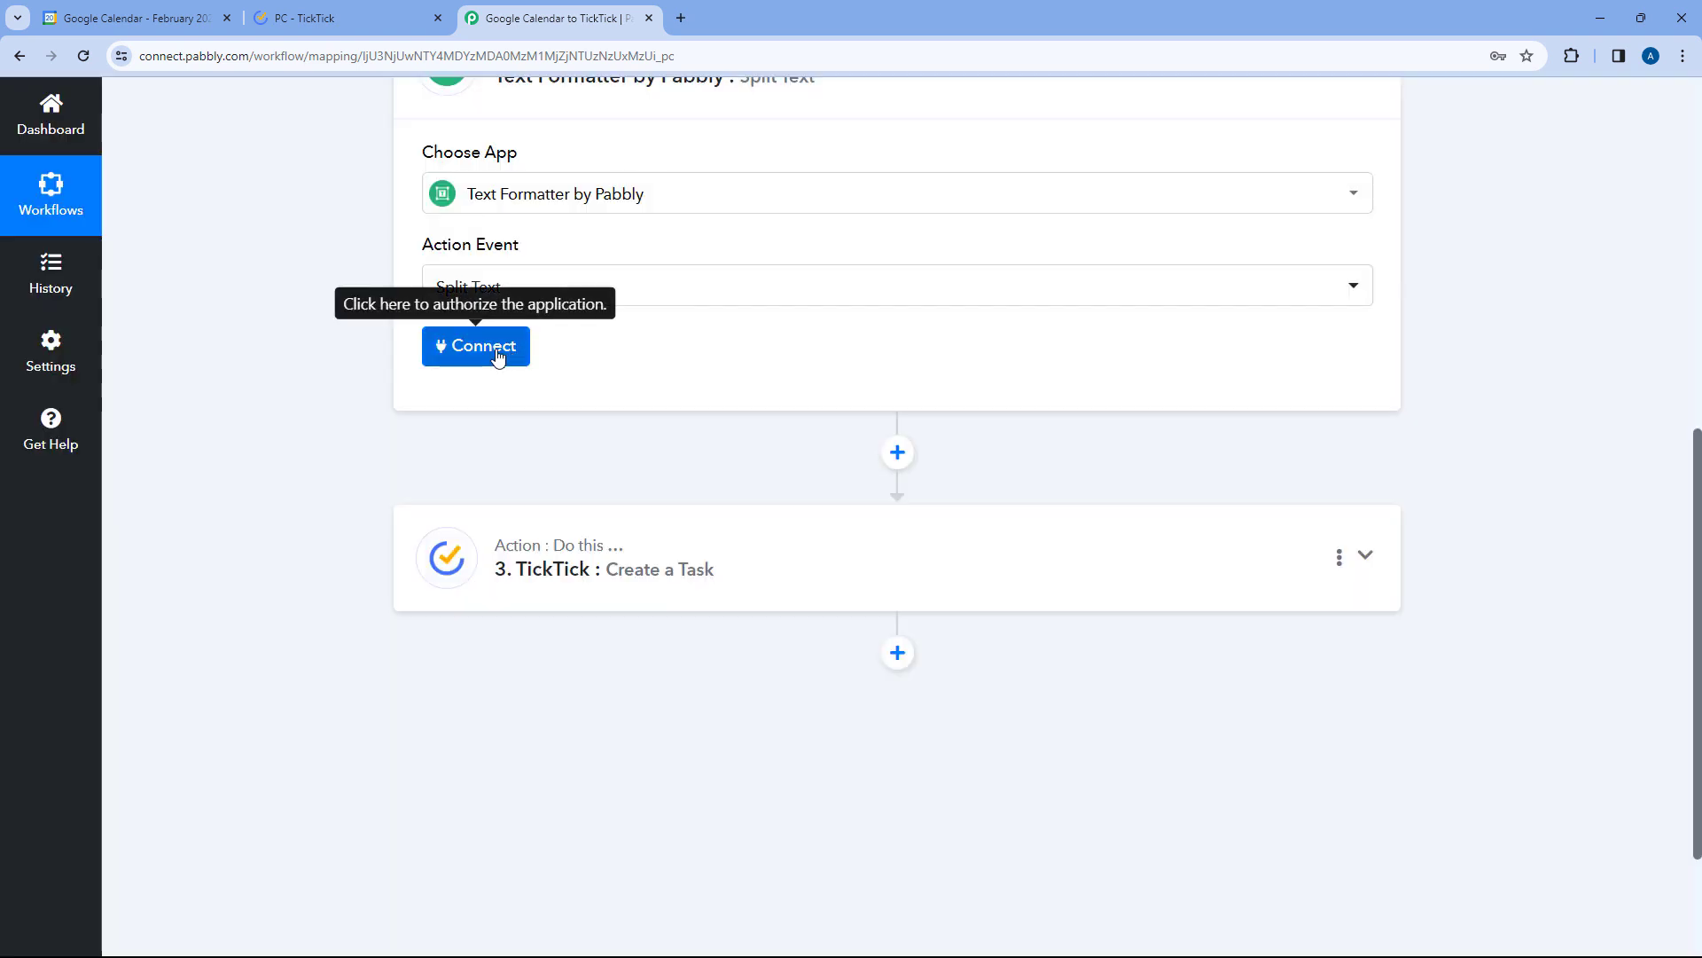
pyautogui.click(494, 352)
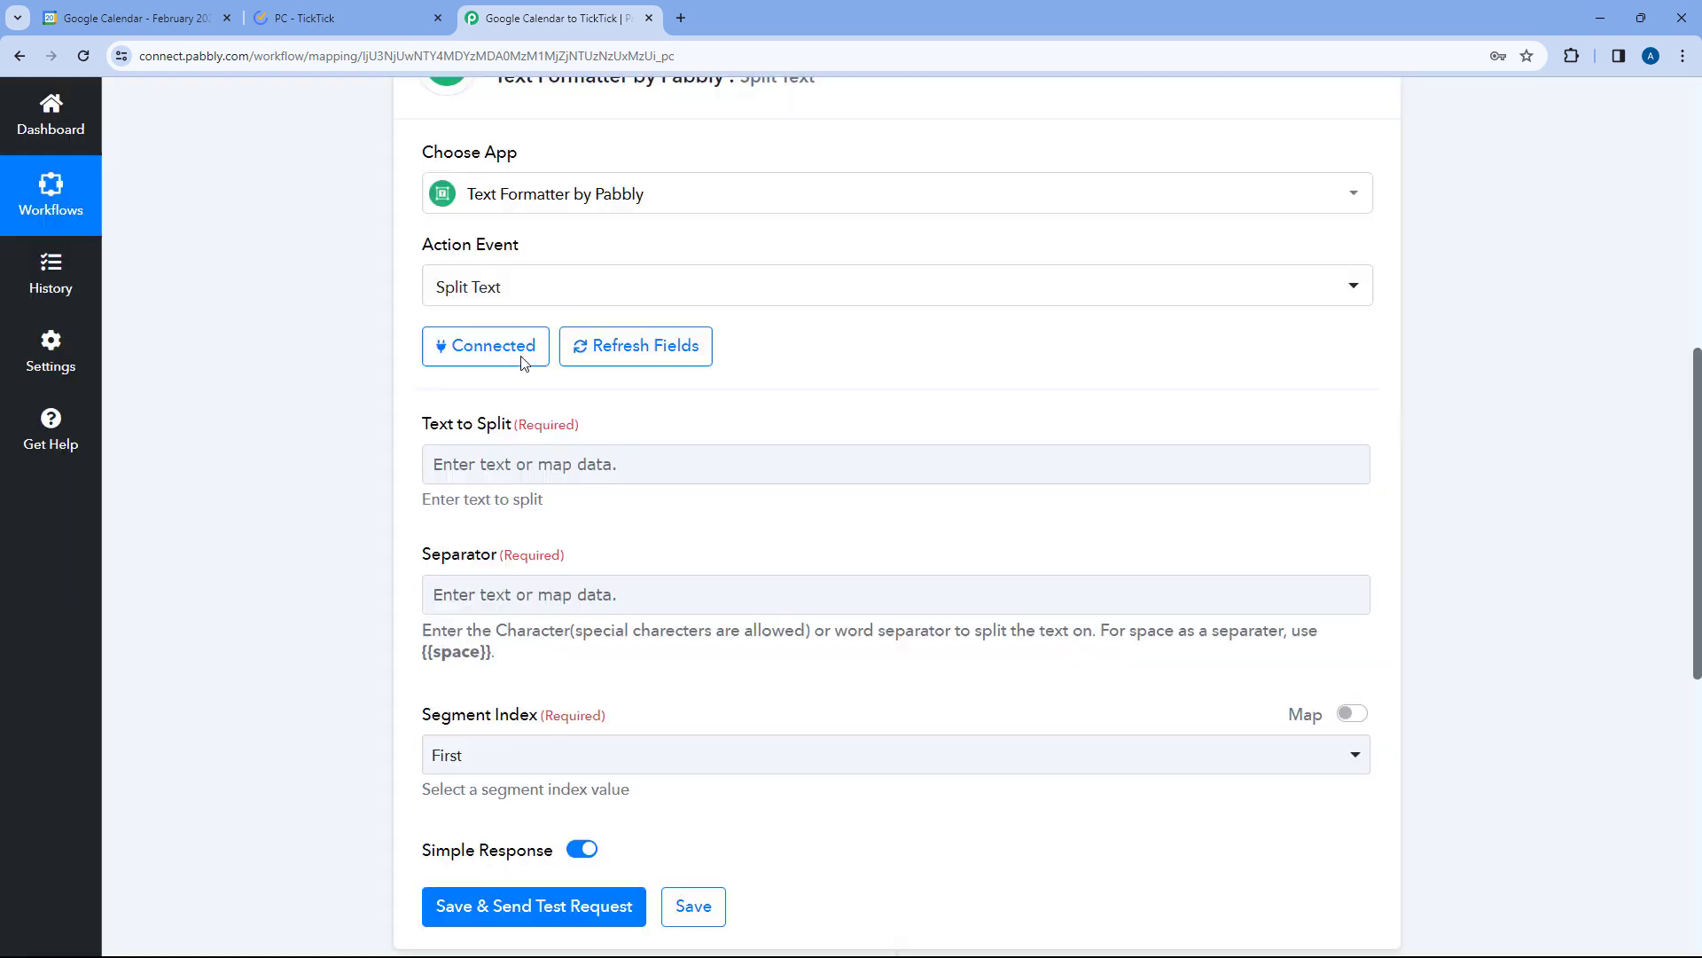
# - Map Text to Split to the Result value from the Date/Time Formatter step
pyautogui.scroll(-1, 644, 409)
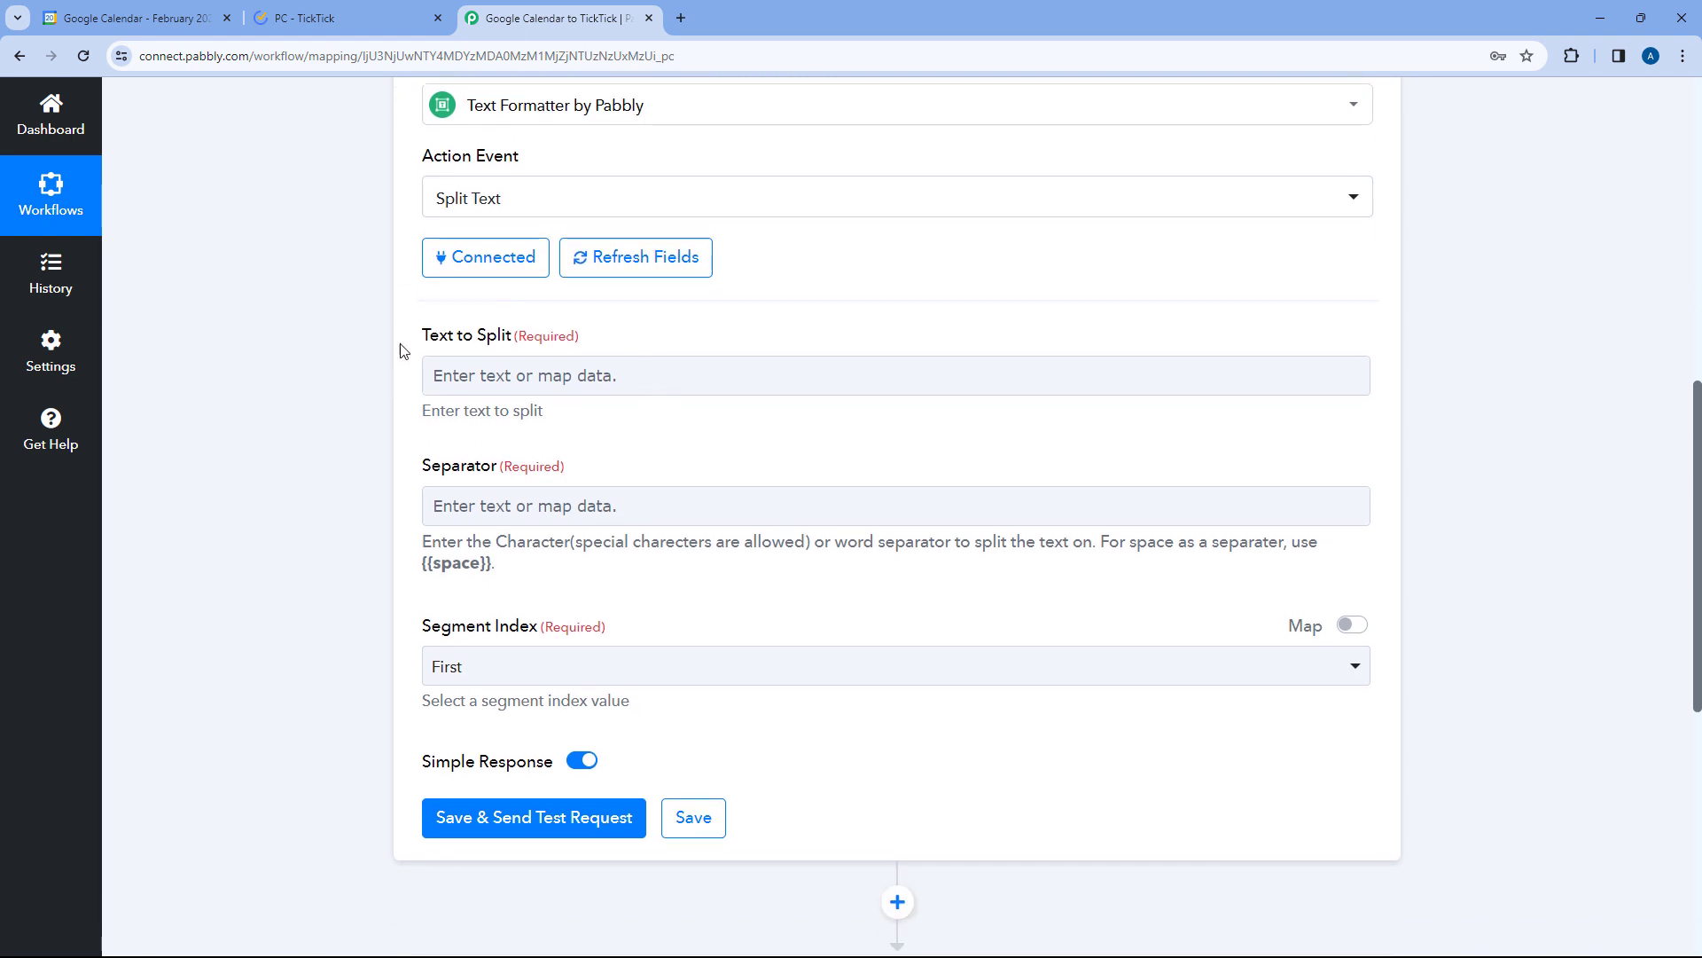
pyautogui.click(454, 374)
pyautogui.scroll(-2, 475, 475)
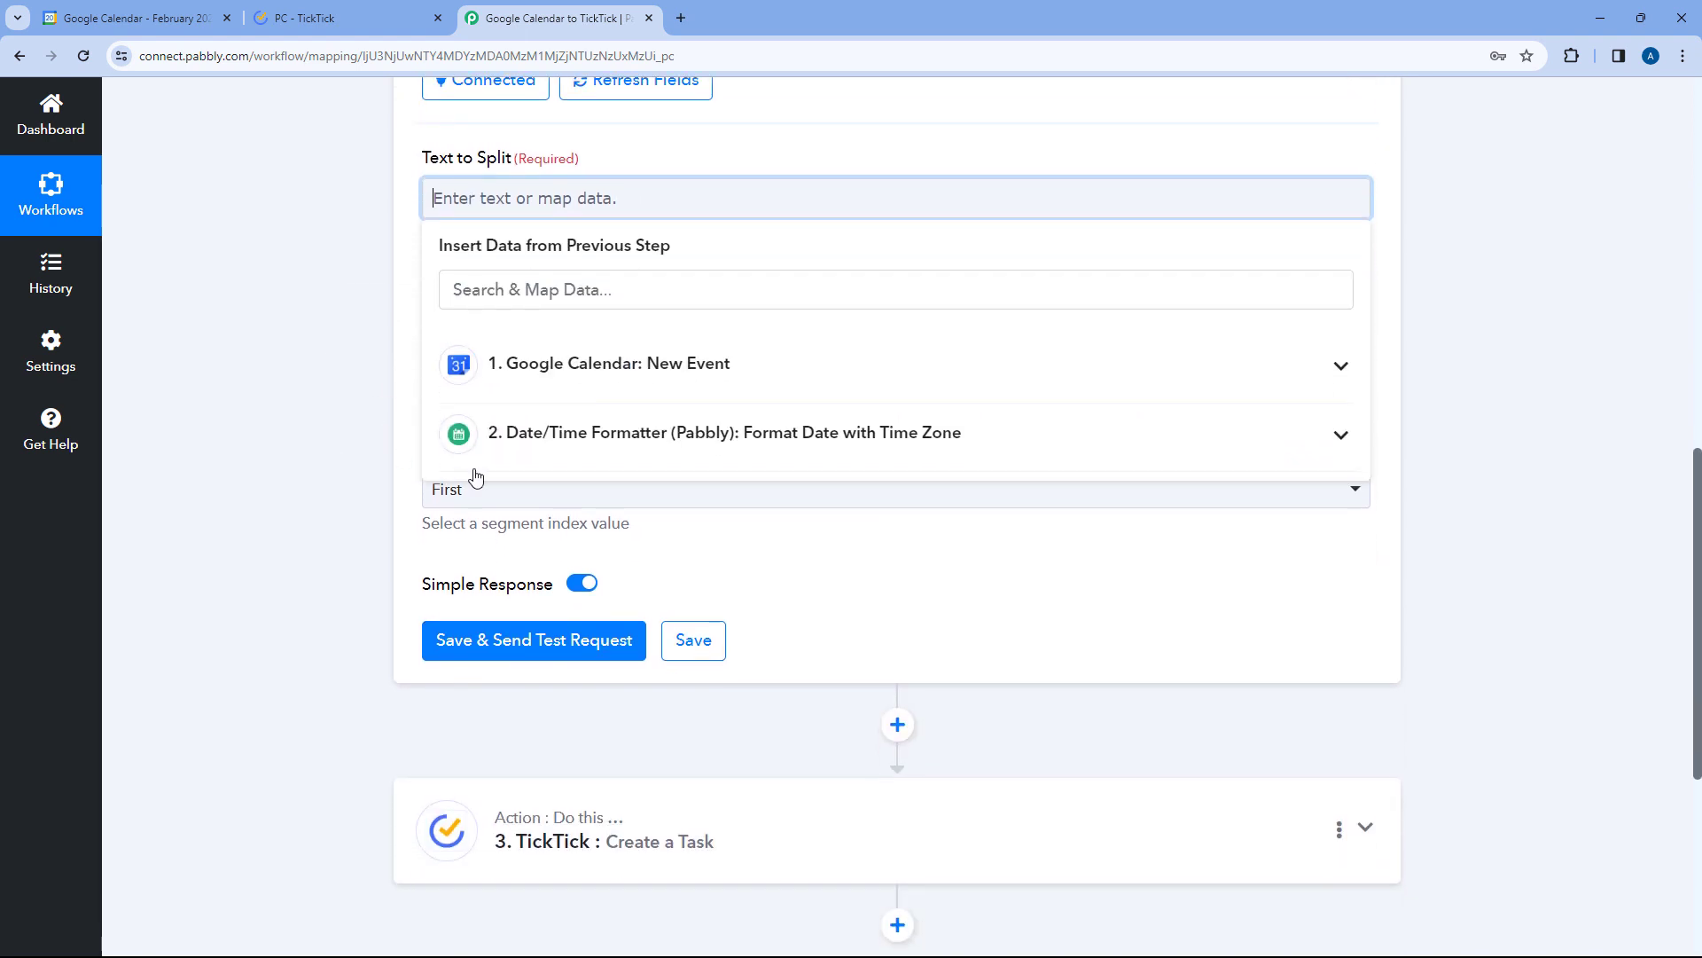
pyautogui.click(677, 434)
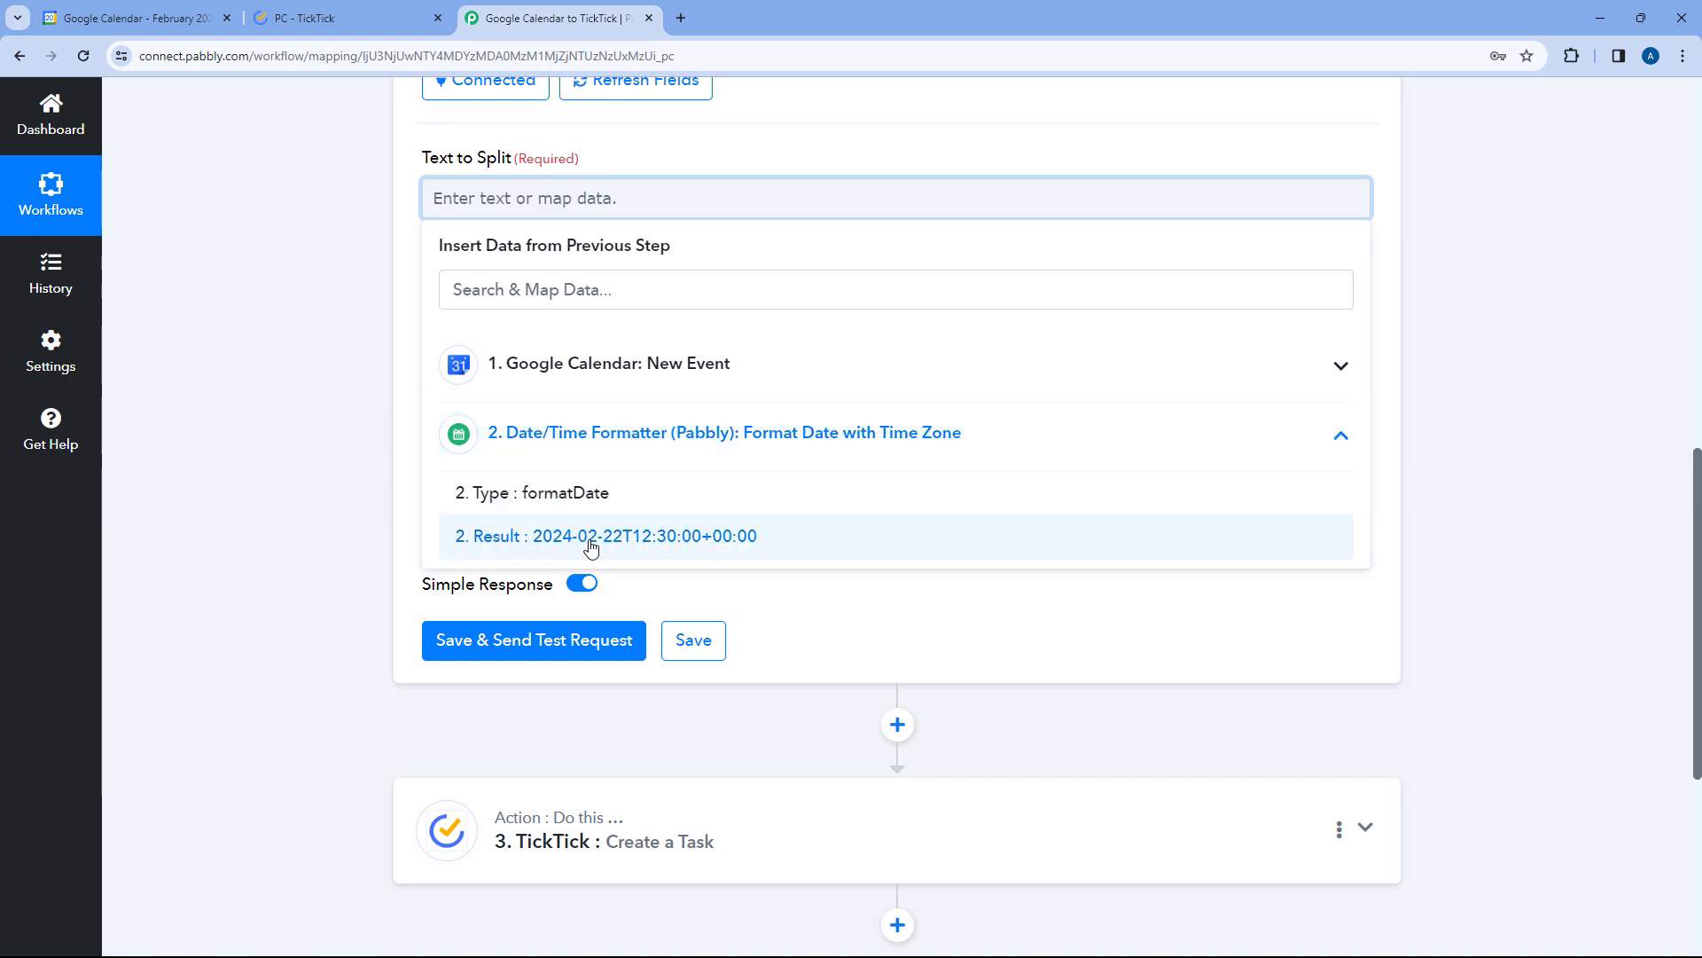
pyautogui.click(592, 546)
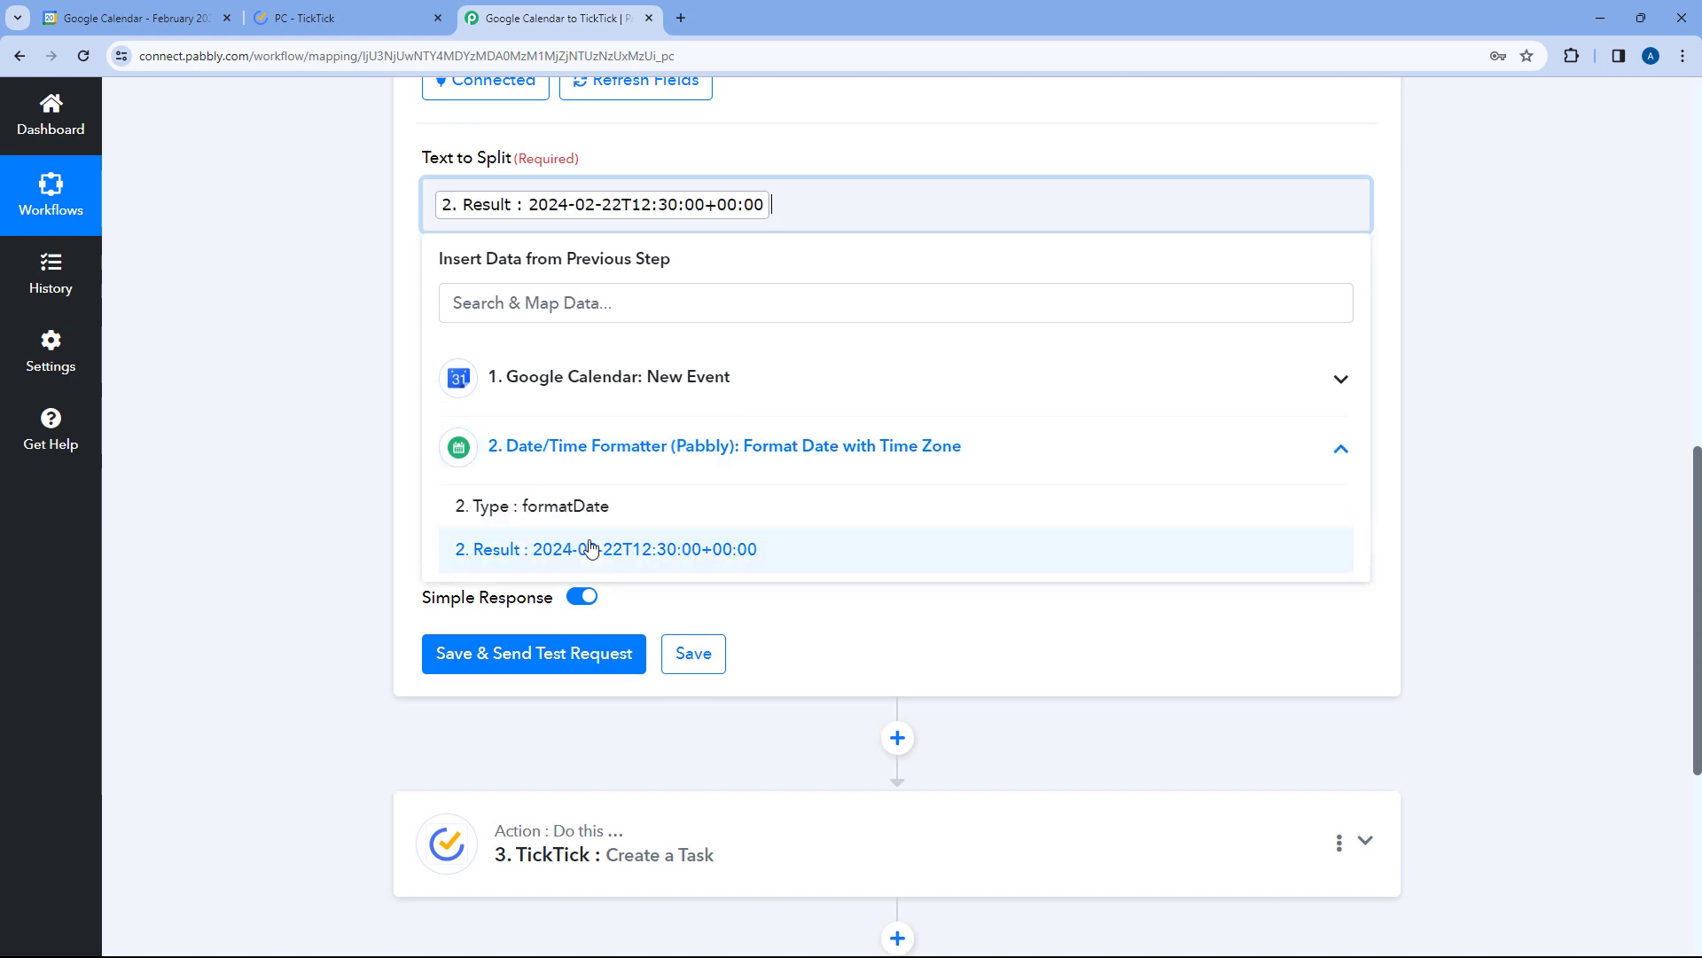
pyautogui.click(385, 241)
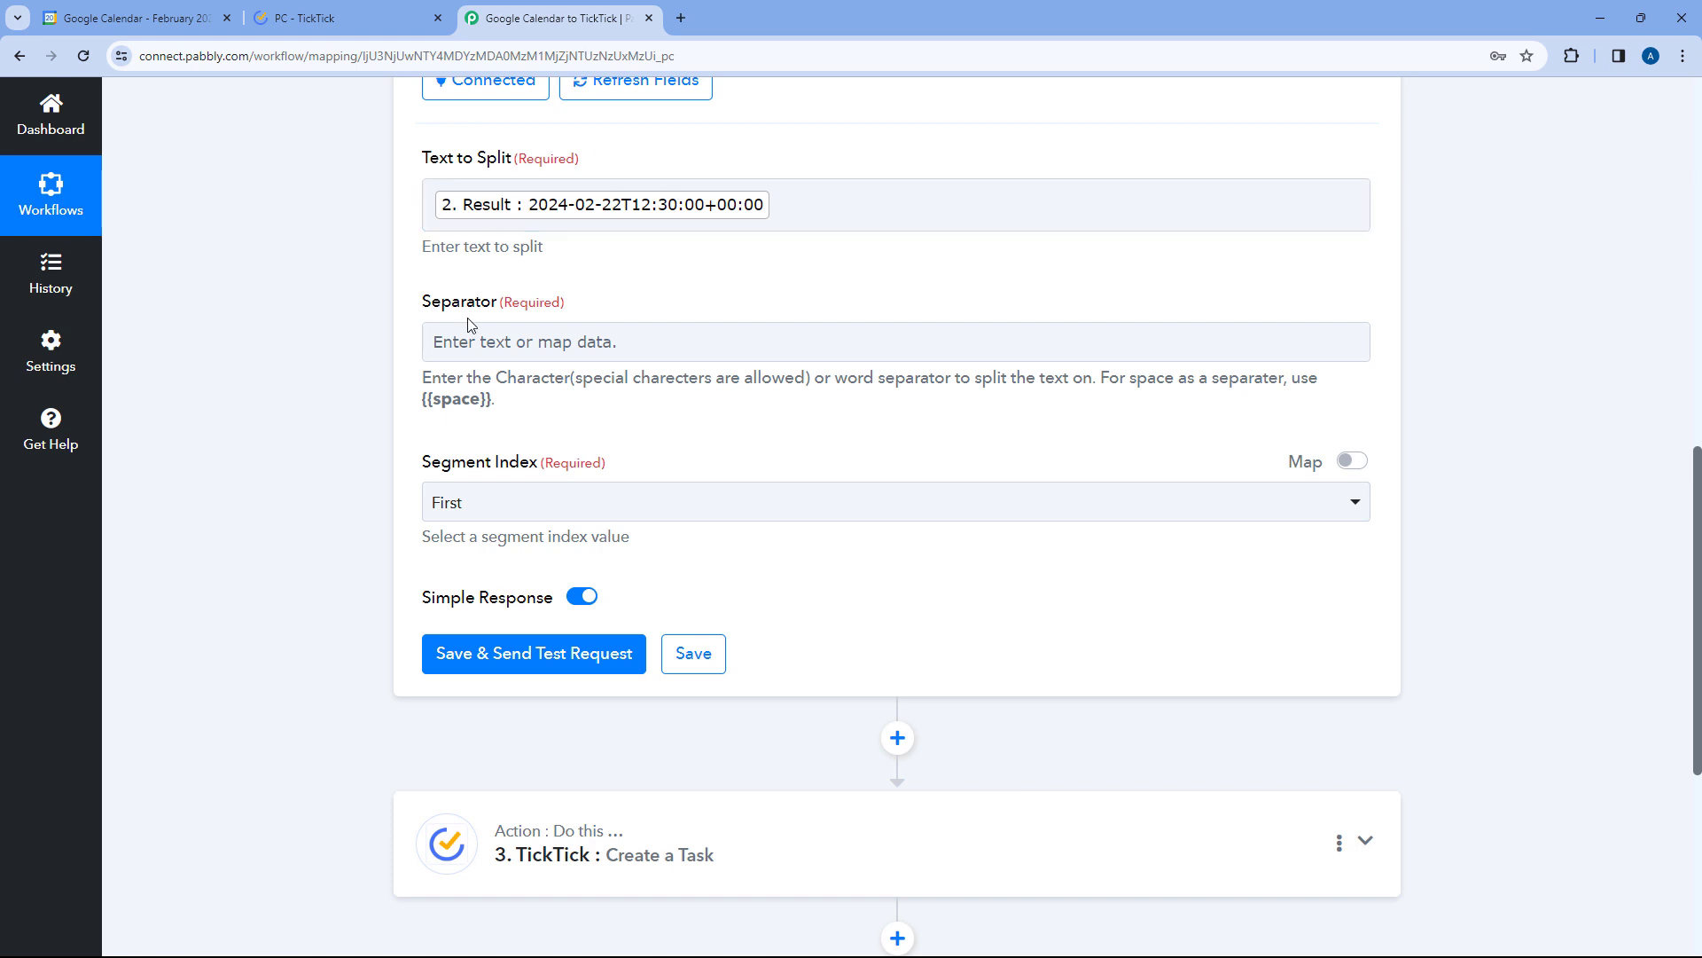
# - Set the Split Text separator to "+" and the segment index to First
pyautogui.click(527, 333)
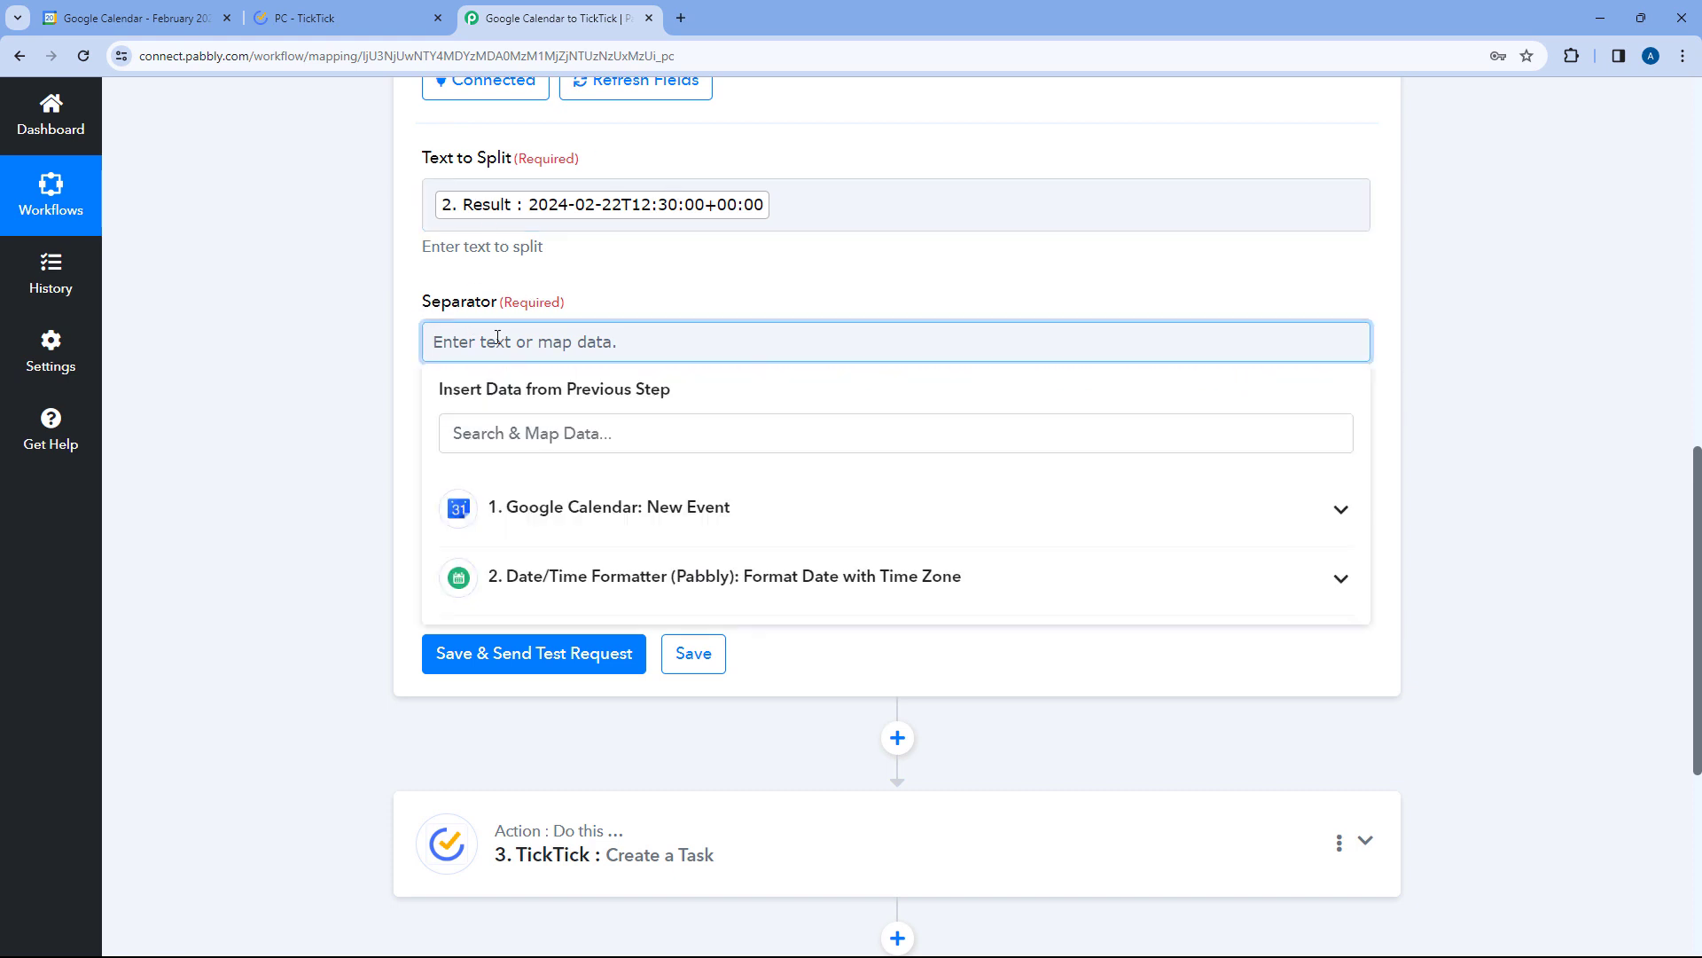
pyautogui.write('+')
pyautogui.click(590, 297)
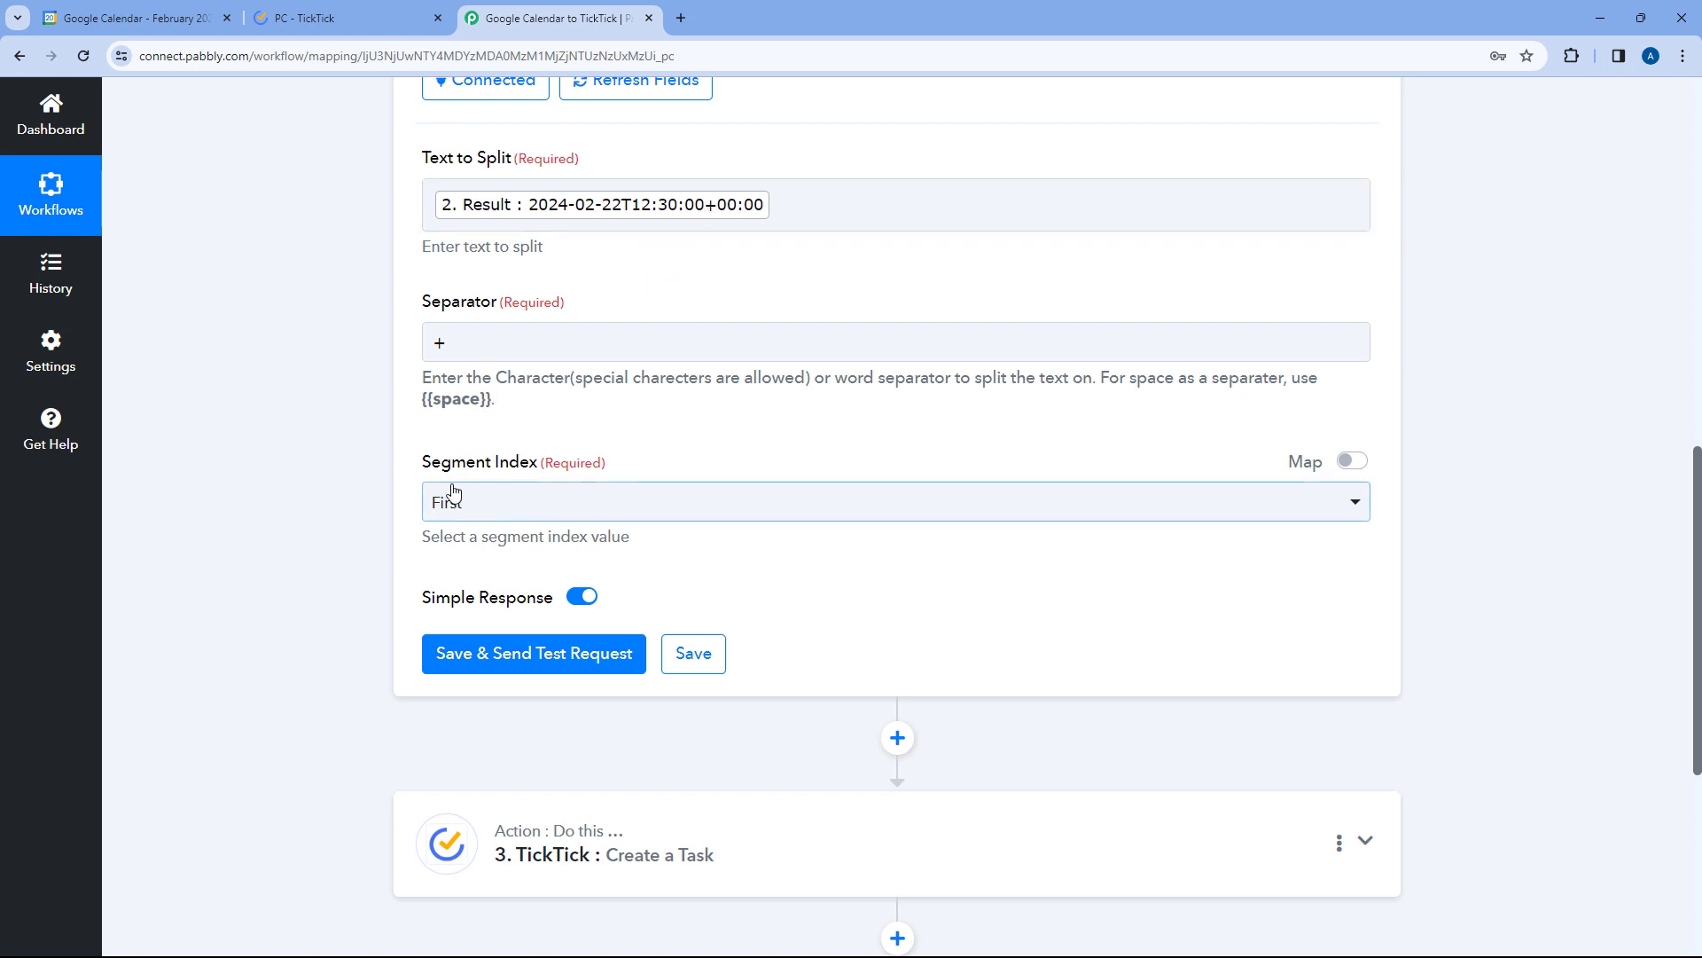
pyautogui.click(478, 495)
pyautogui.click(459, 611)
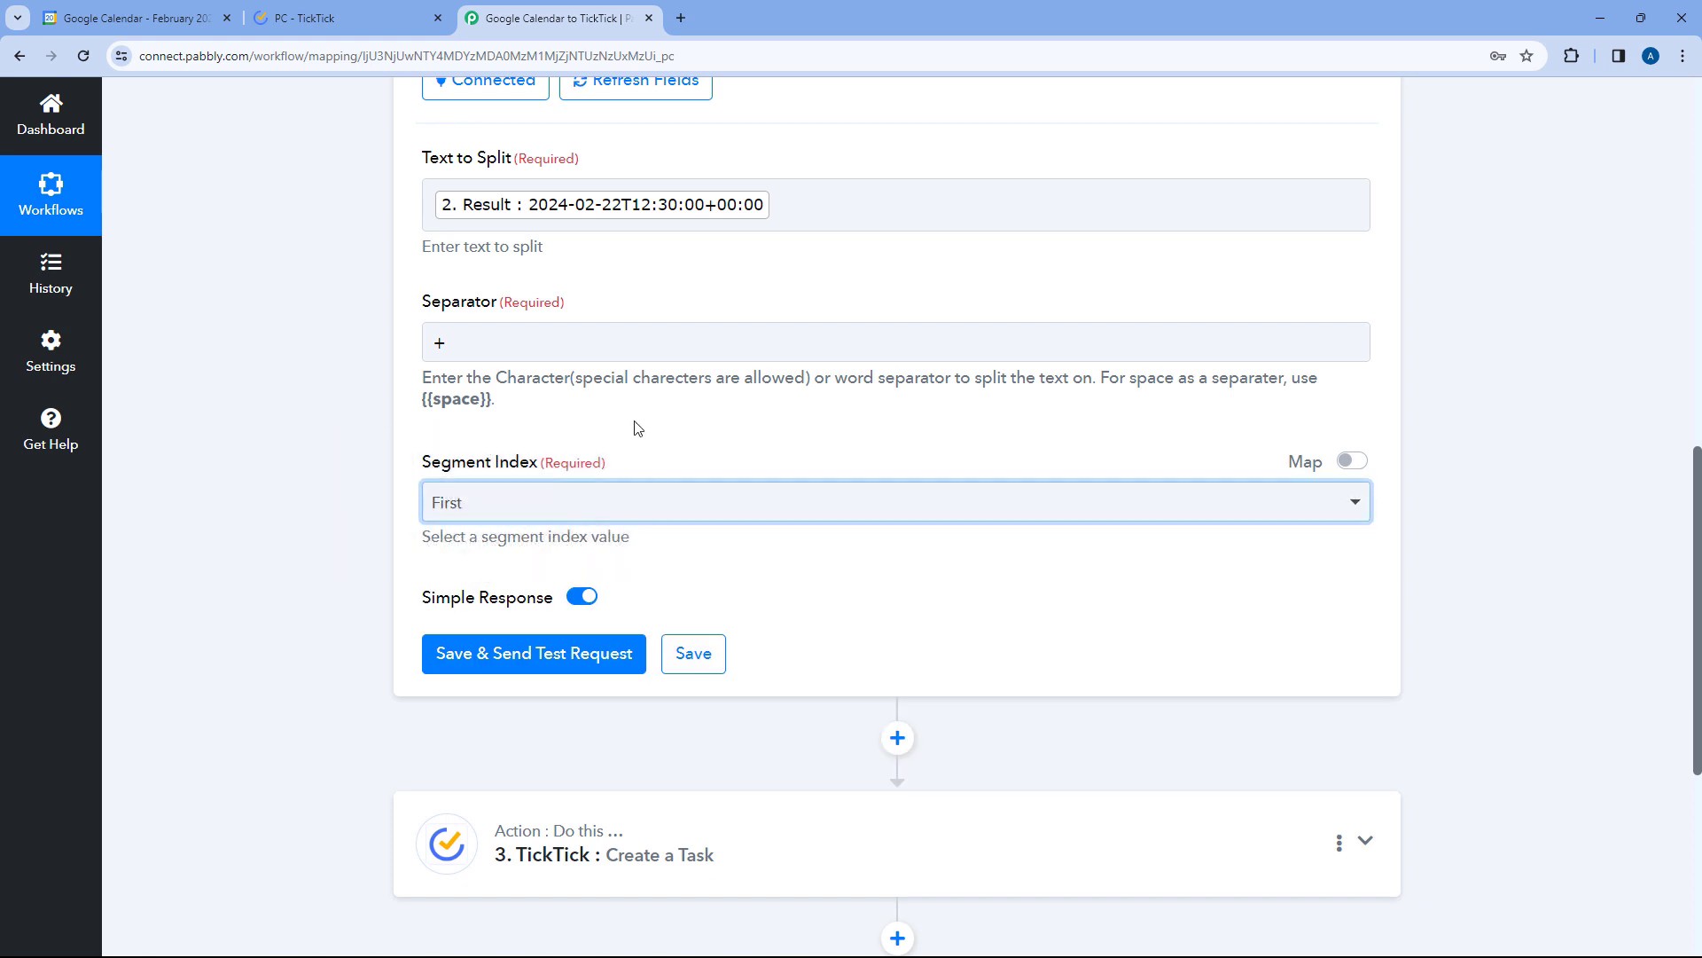
# - Save the Split Text step with a test request and compare its Result value with the text being split
pyautogui.click(560, 658)
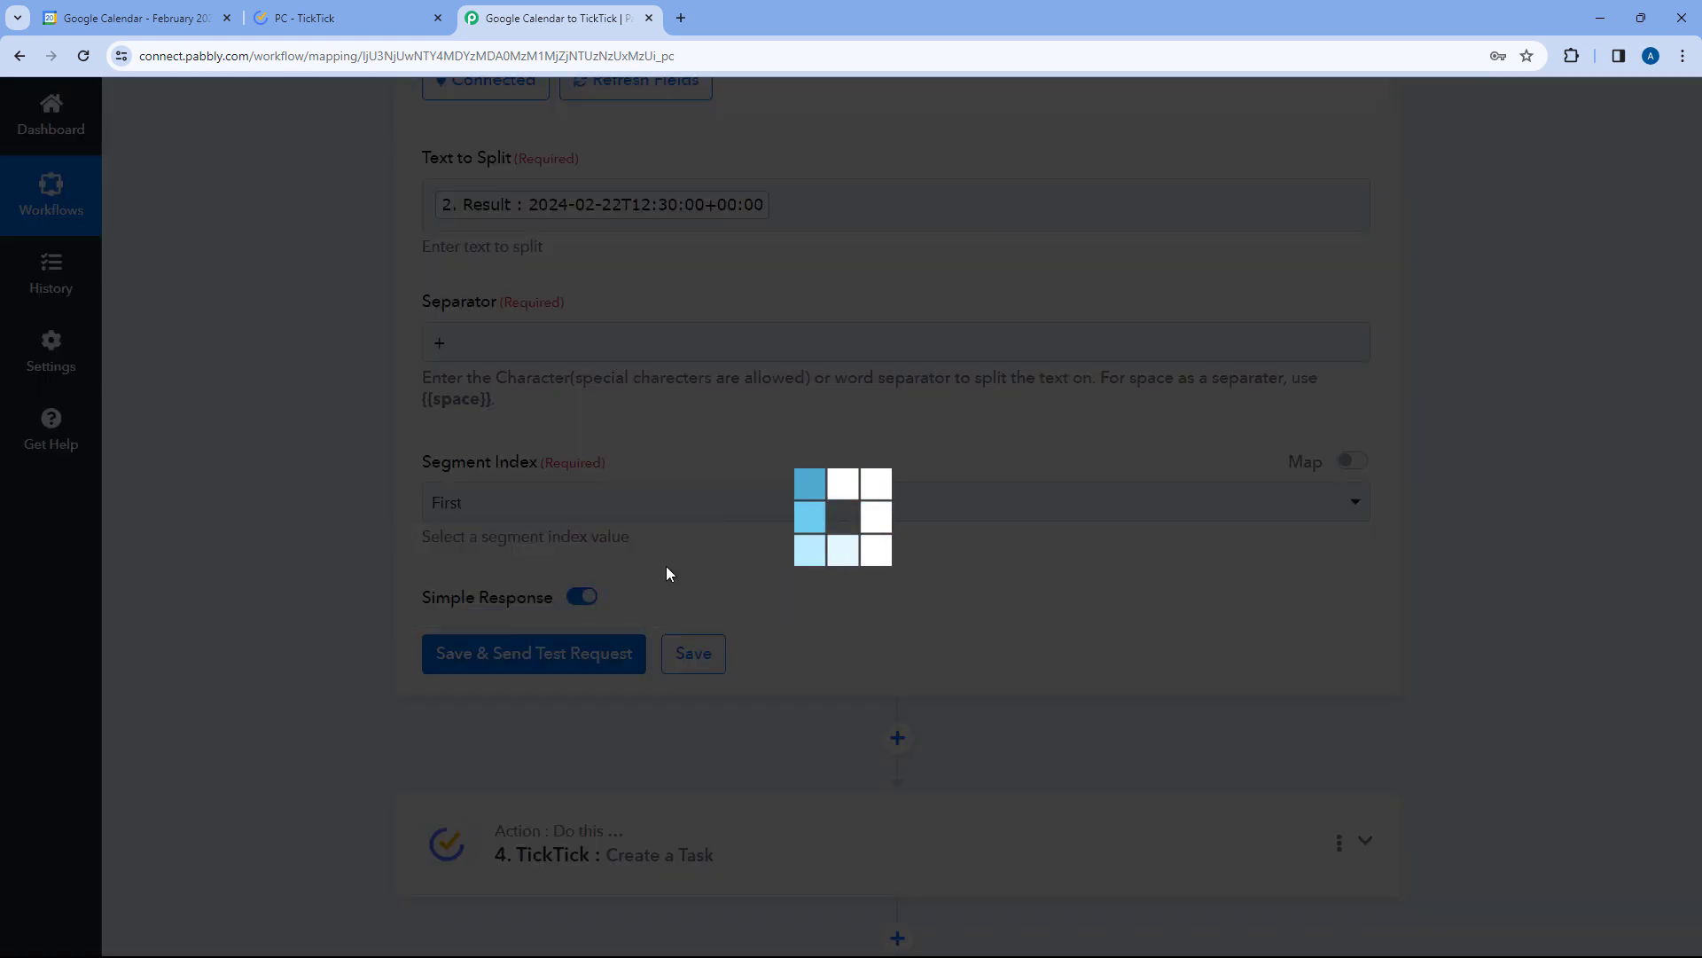
pyautogui.scroll(-2, 709, 576)
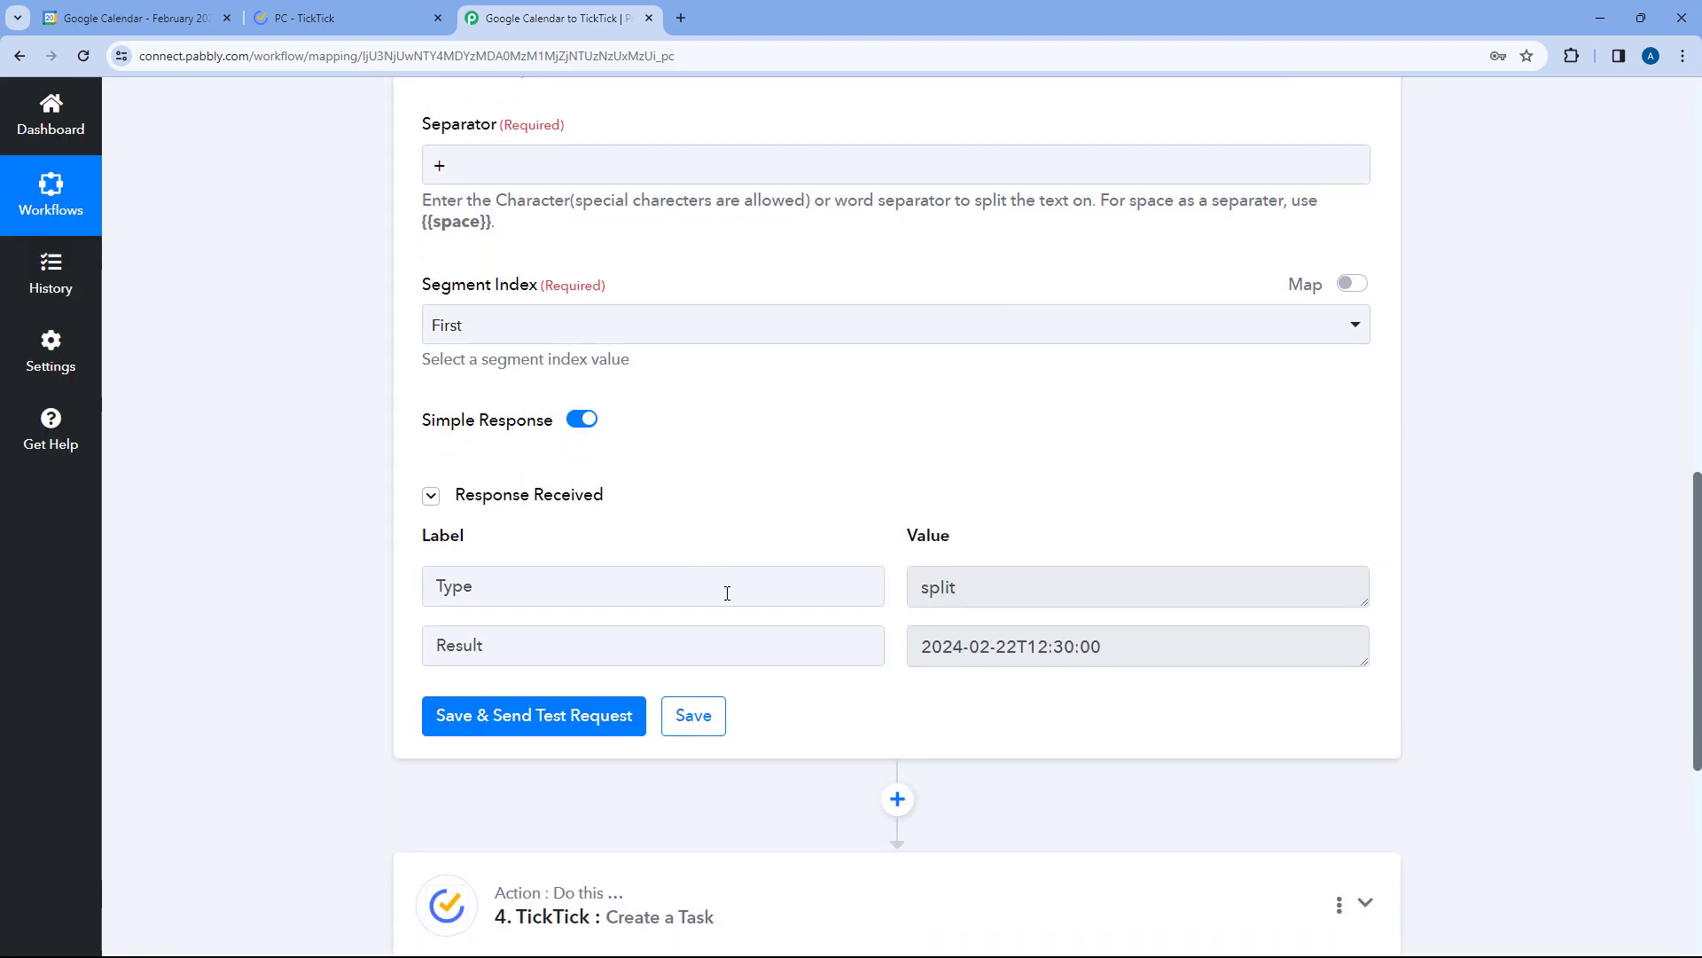
pyautogui.scroll(3, 901, 411)
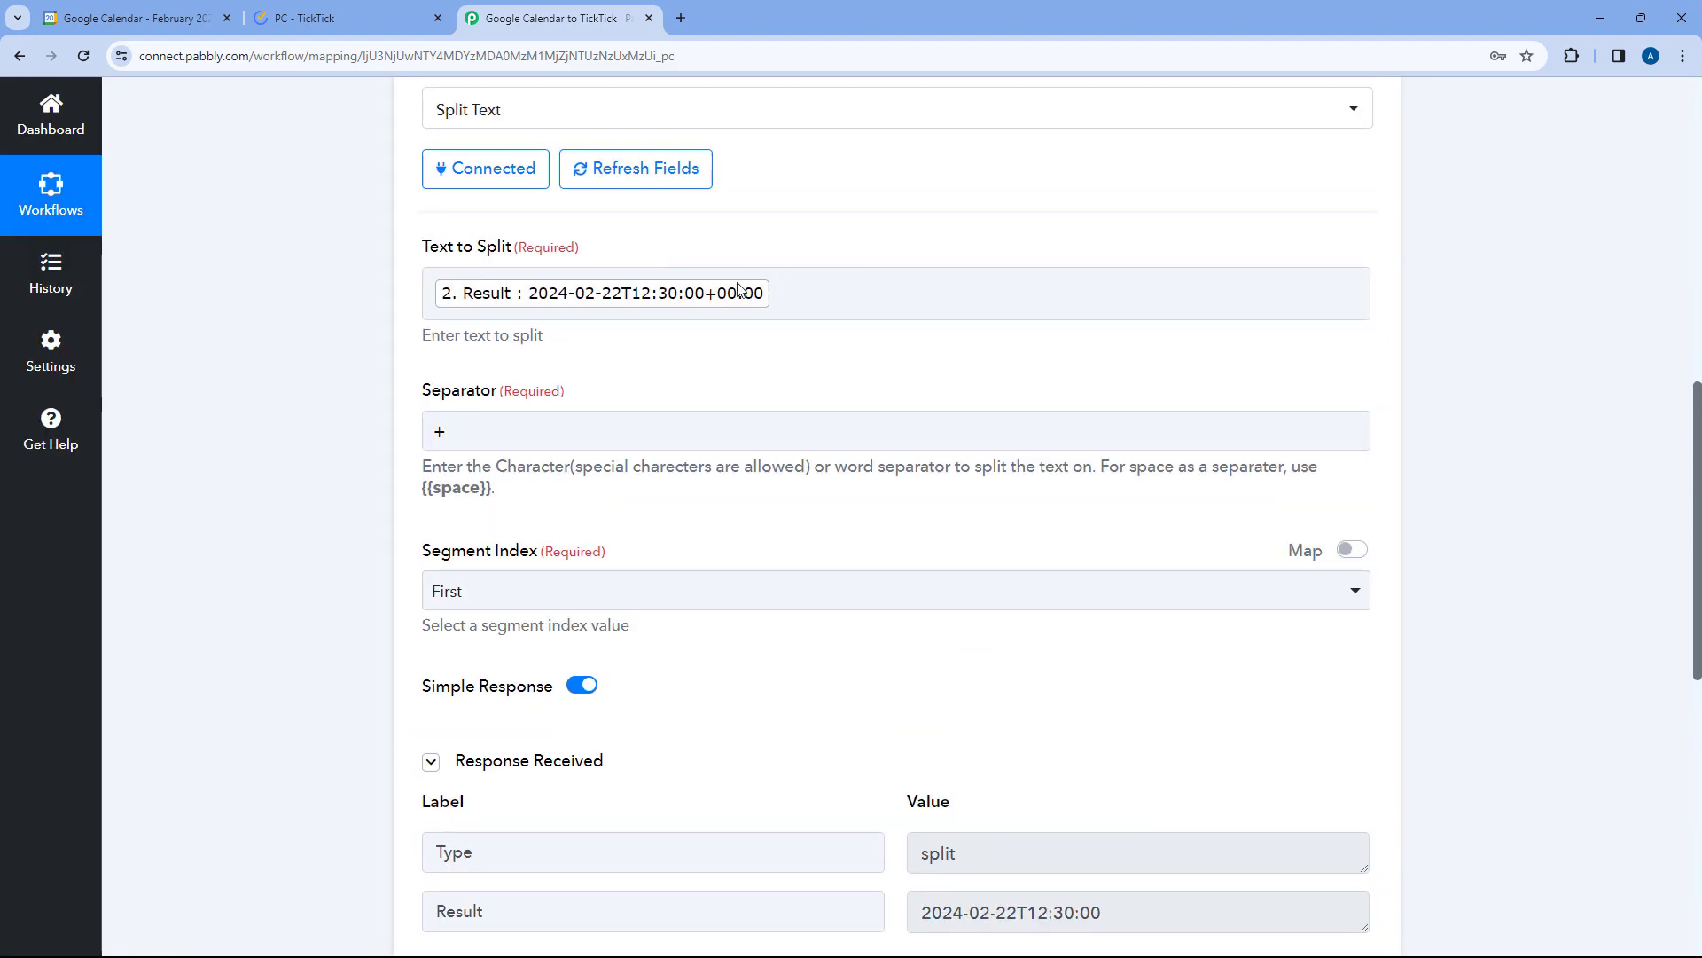
pyautogui.scroll(-5, 715, 348)
pyautogui.moveTo(1117, 468); pyautogui.dragTo(918, 469)
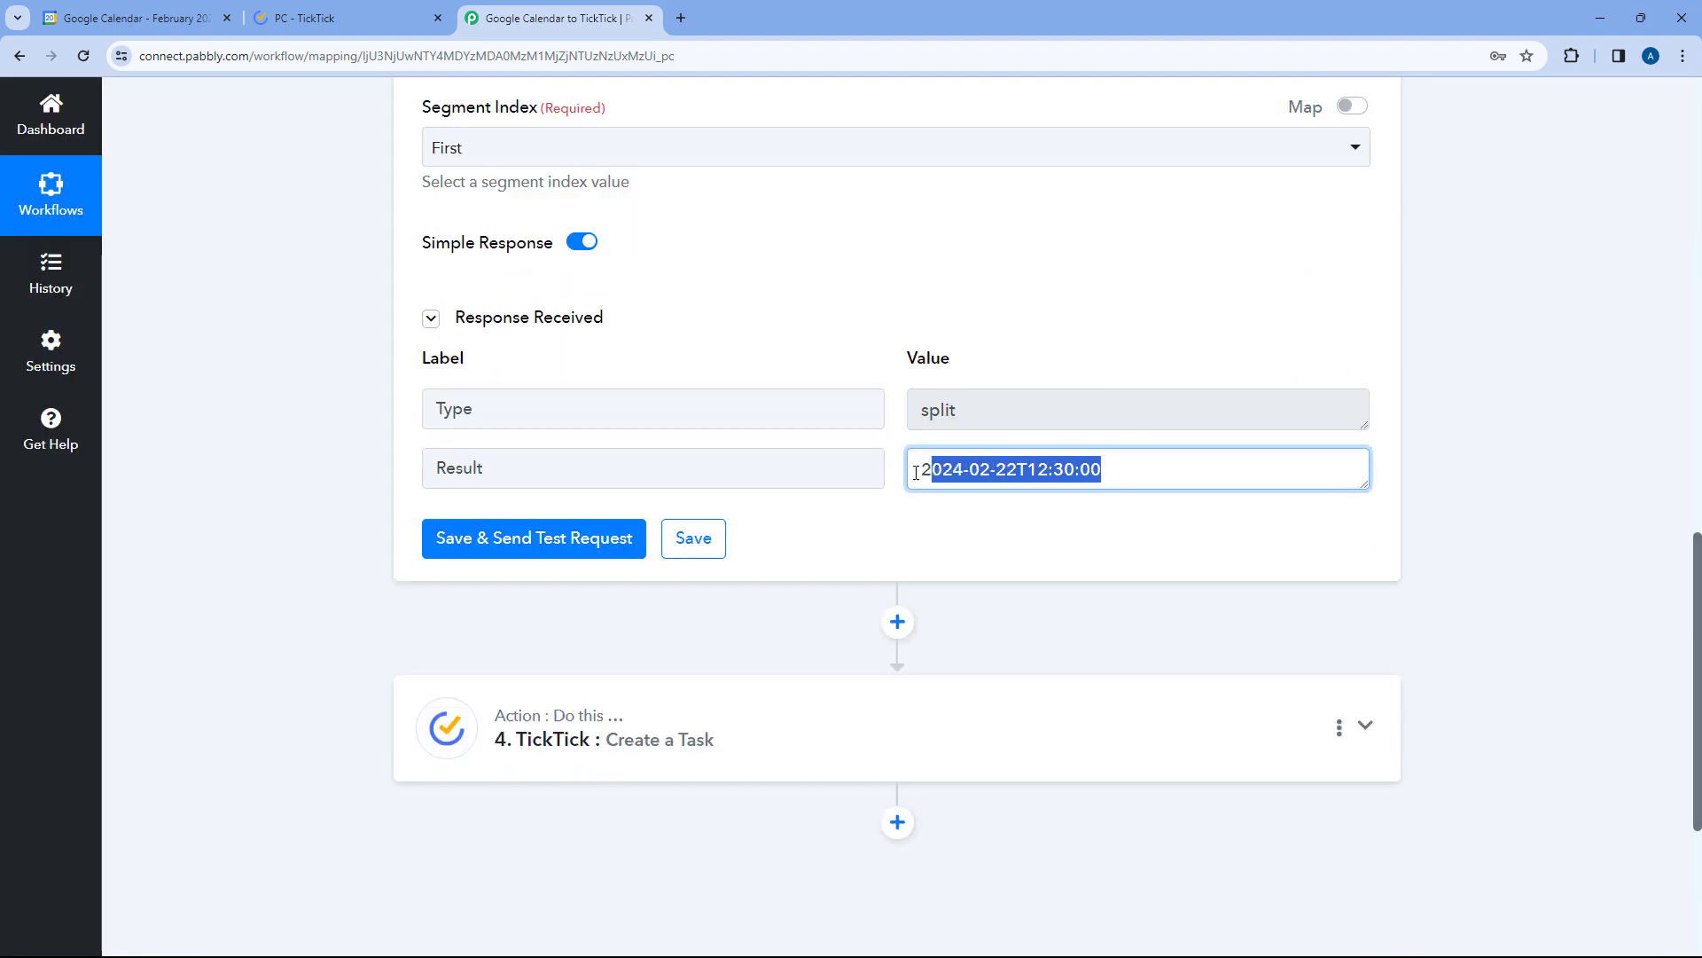
pyautogui.scroll(4, 811, 270)
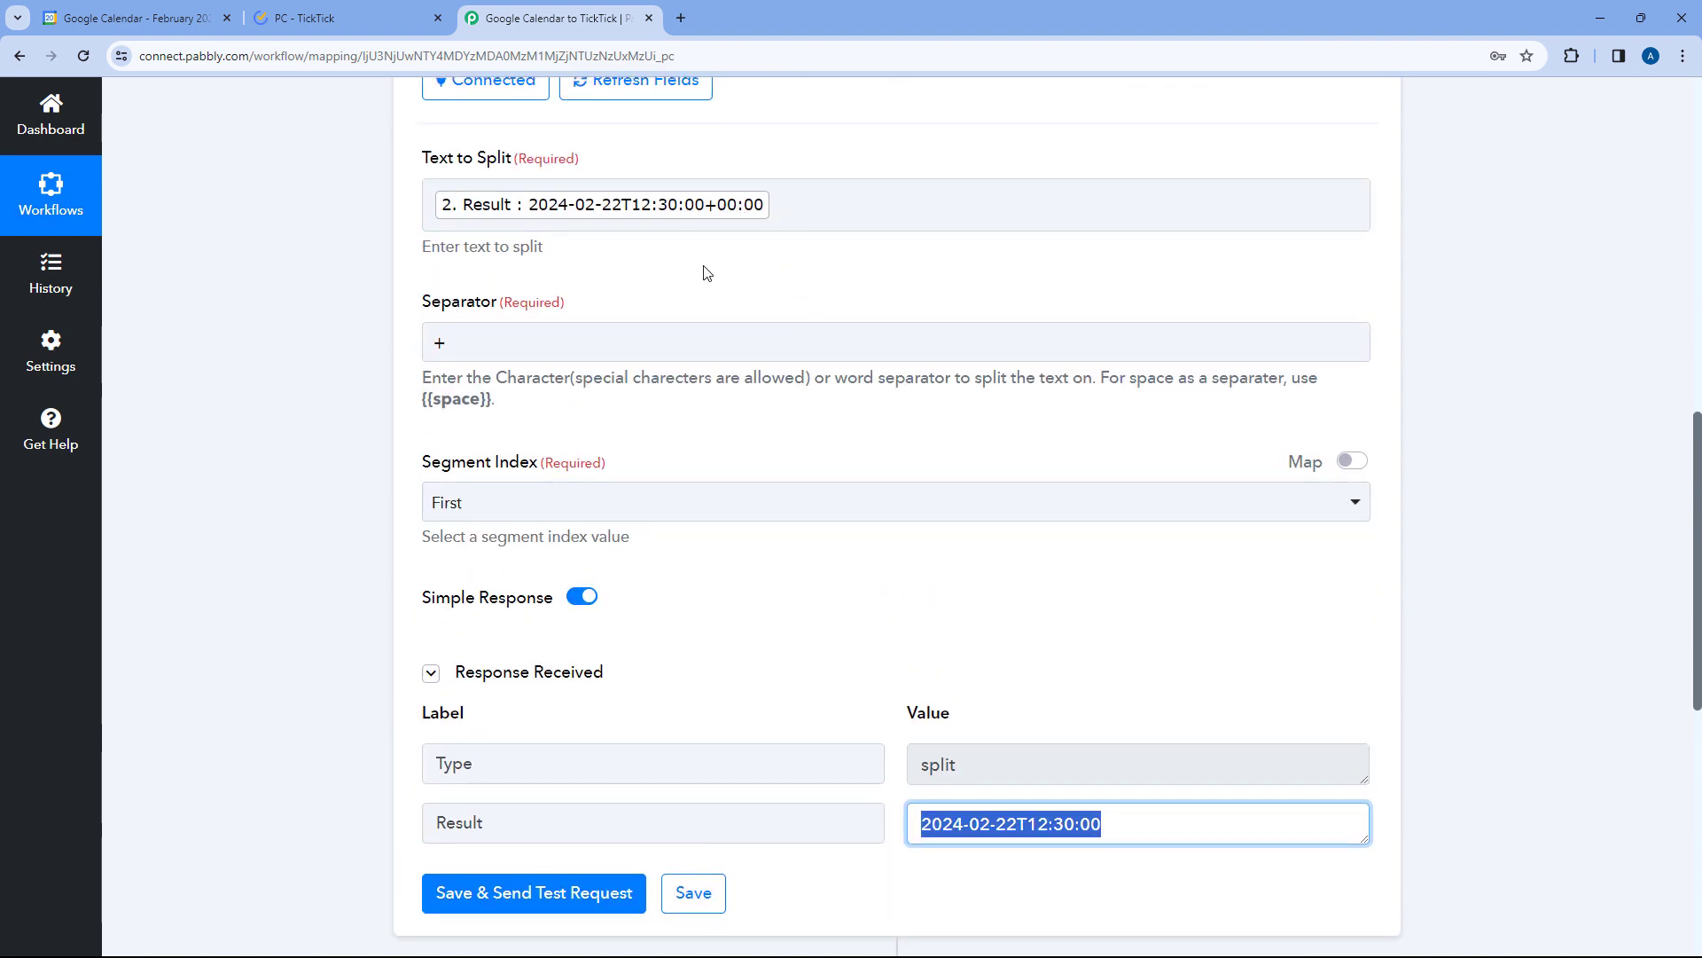
pyautogui.scroll(-5, 778, 269)
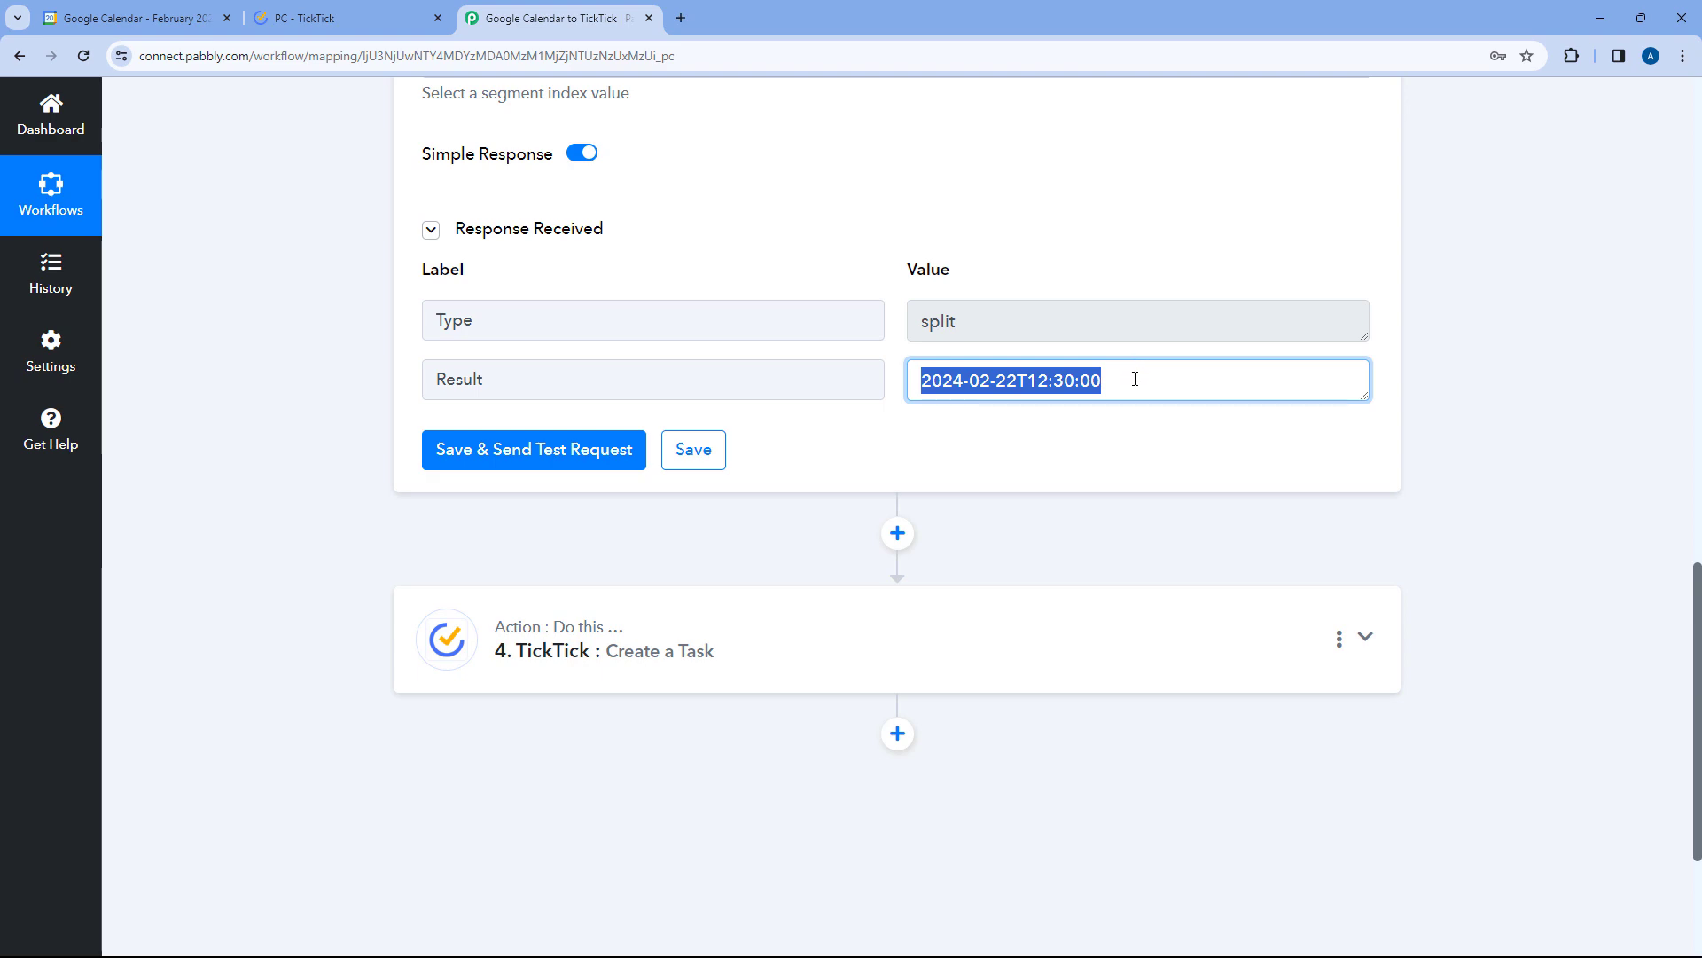
pyautogui.click(1127, 380)
# - Map the Due Date of the TickTick Create a Task step to the Result value from the Split Text step
pyautogui.scroll(-3, 887, 390)
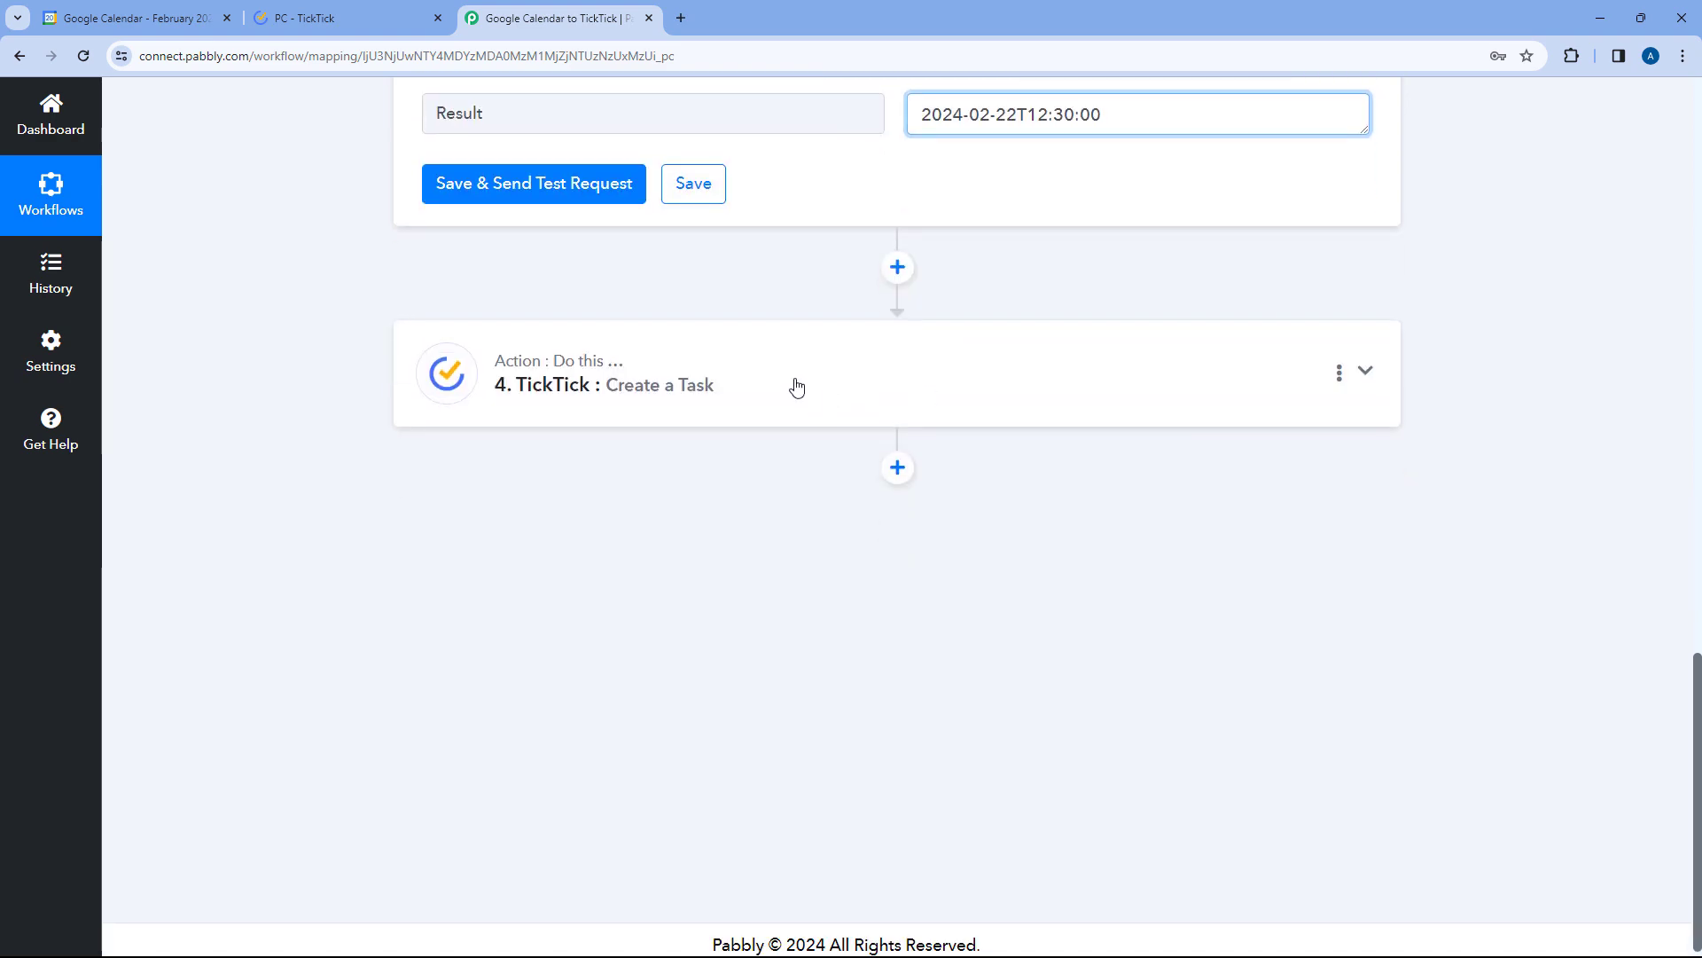
pyautogui.click(725, 354)
pyautogui.scroll(-5, 301, 373)
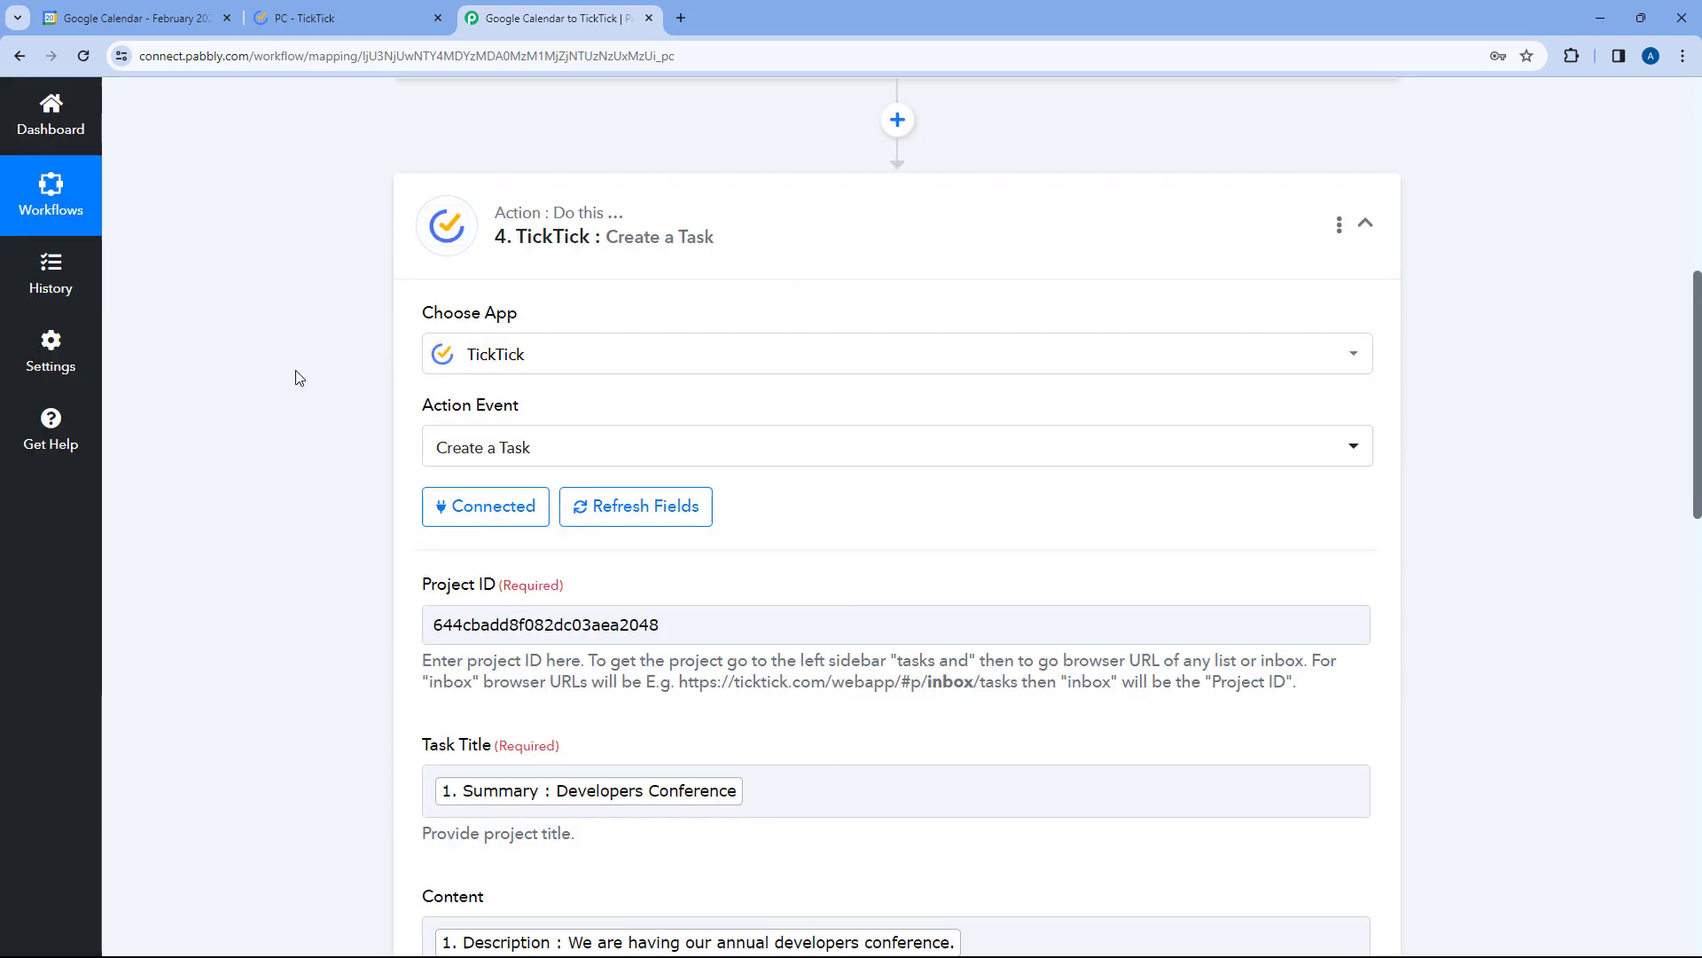
pyautogui.scroll(-6, 319, 381)
pyautogui.click(495, 289)
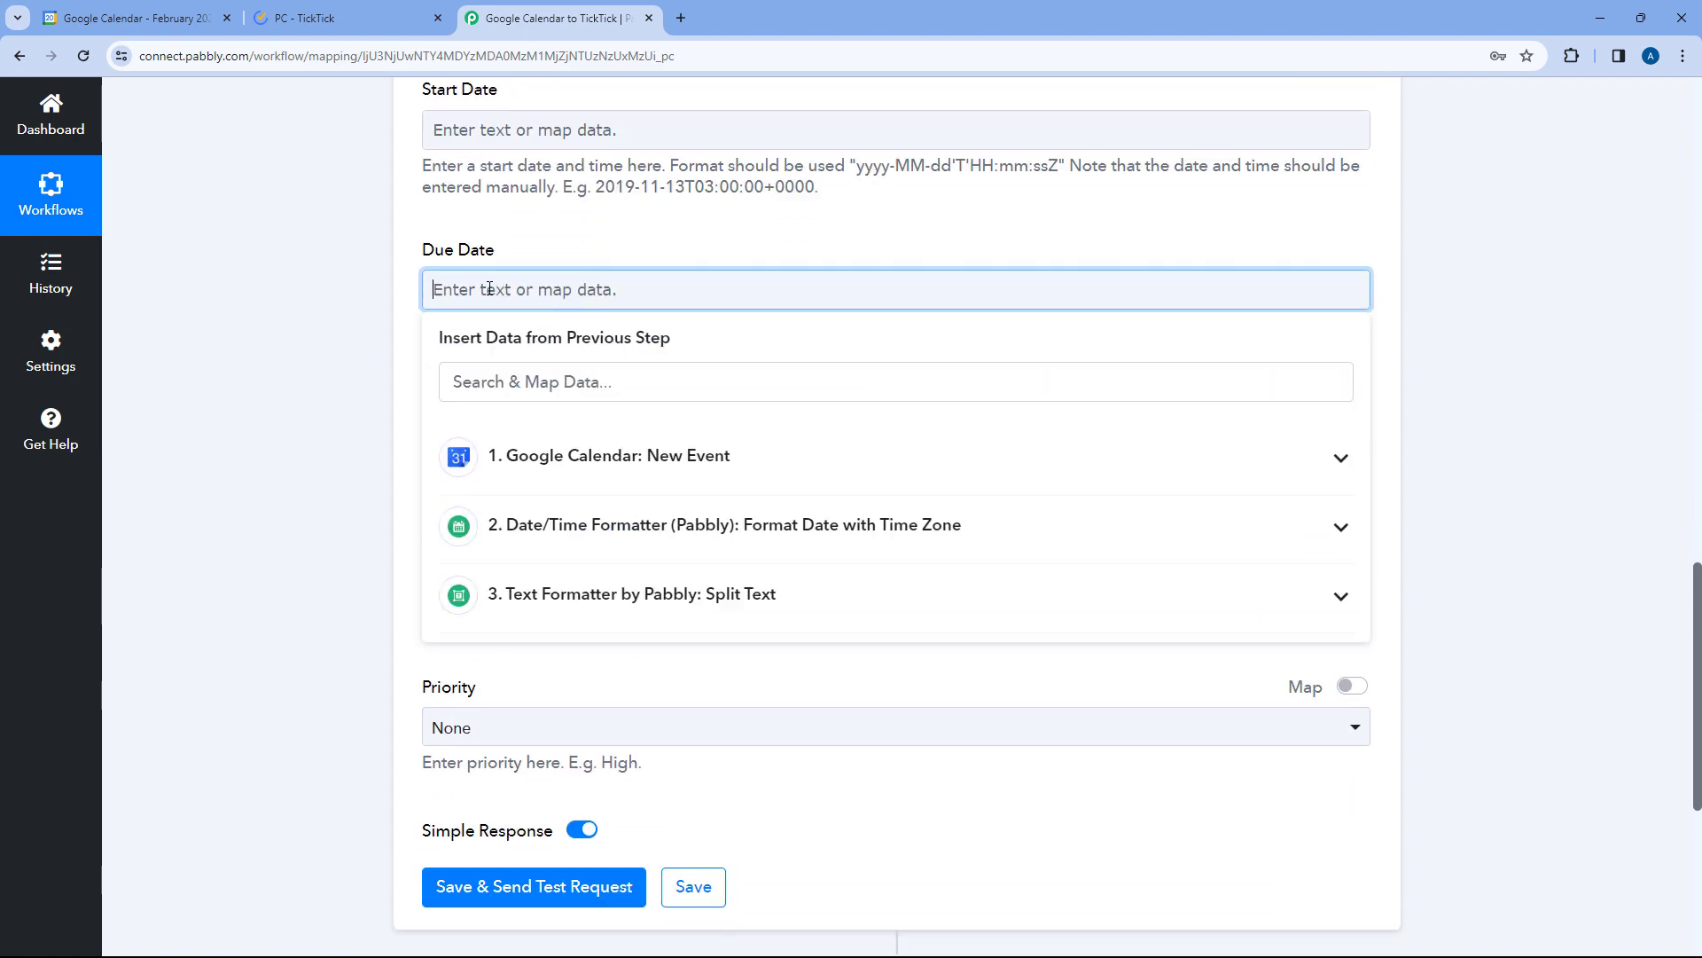
pyautogui.click(778, 593)
pyautogui.click(603, 697)
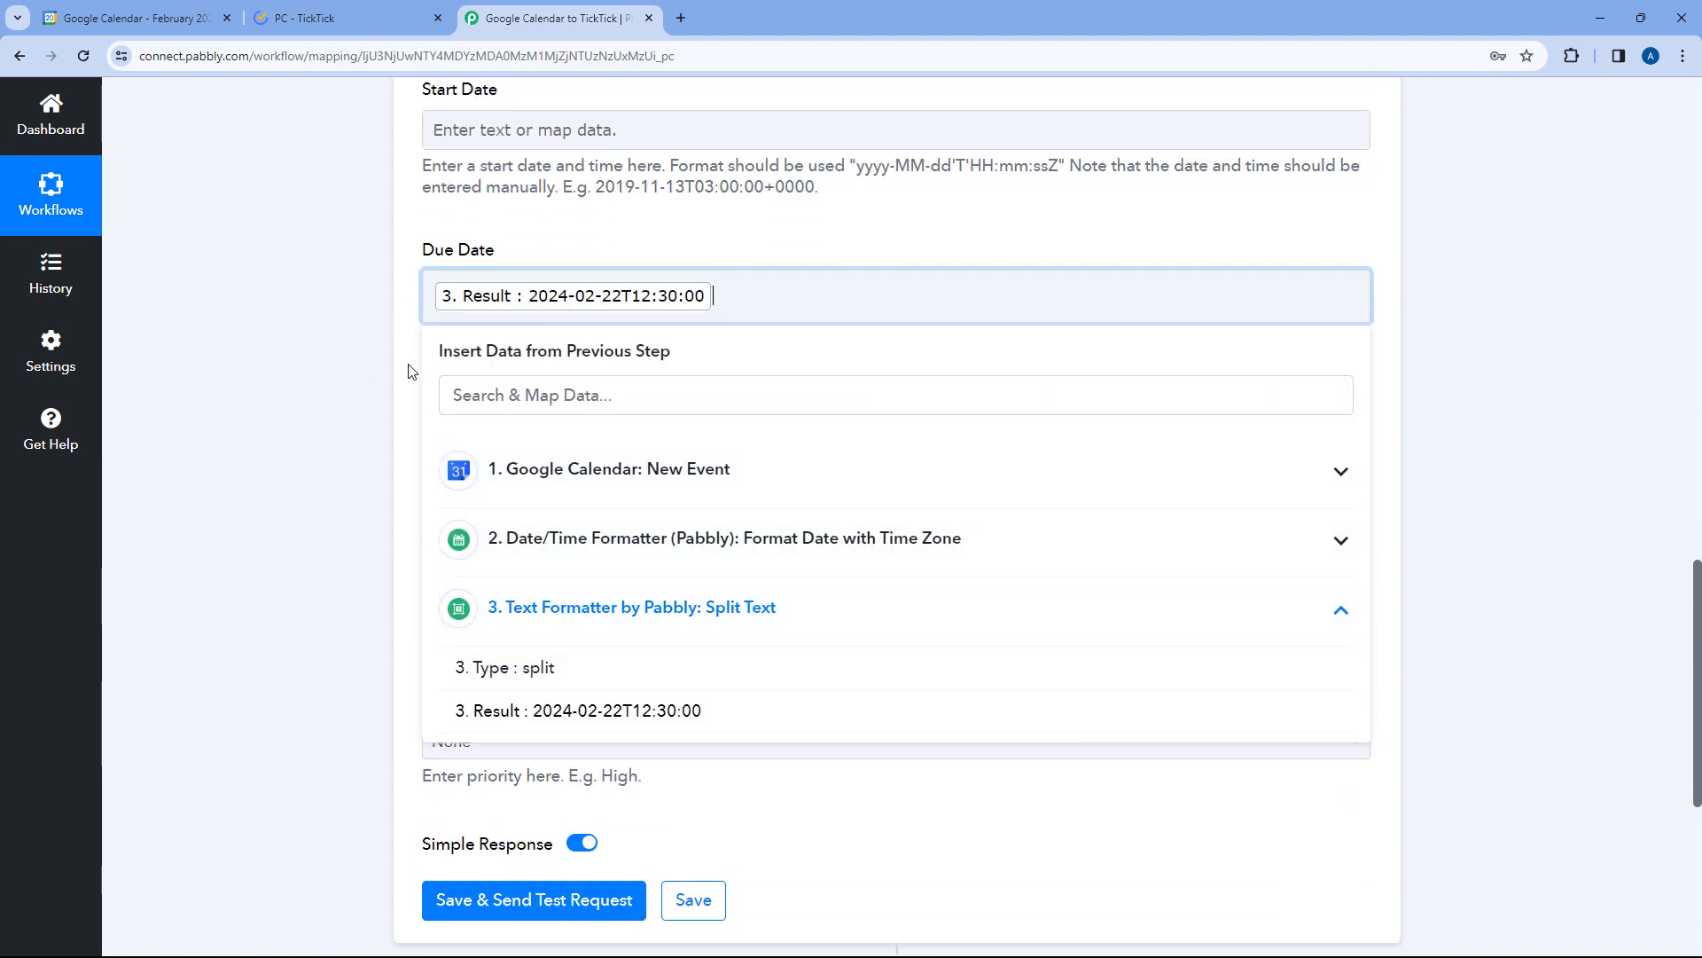
# - Append +0000 after the mapped Split Text Result in the Due Date of the TickTick Create a Task step
pyautogui.click(390, 354)
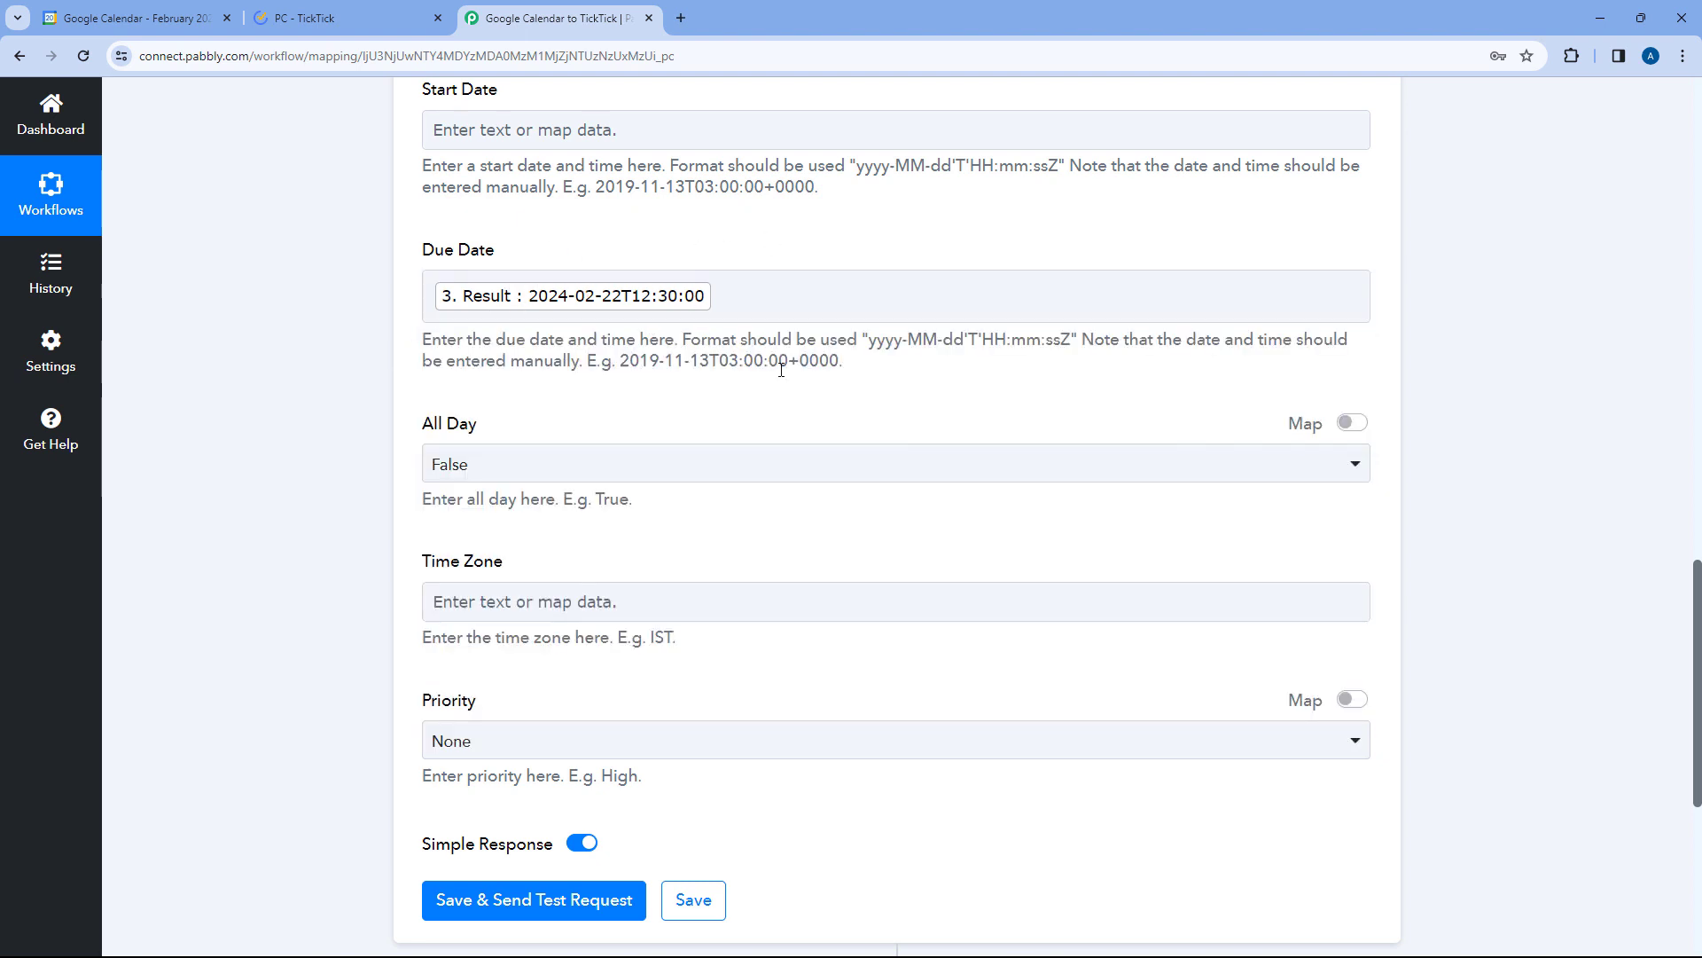
pyautogui.click(759, 304)
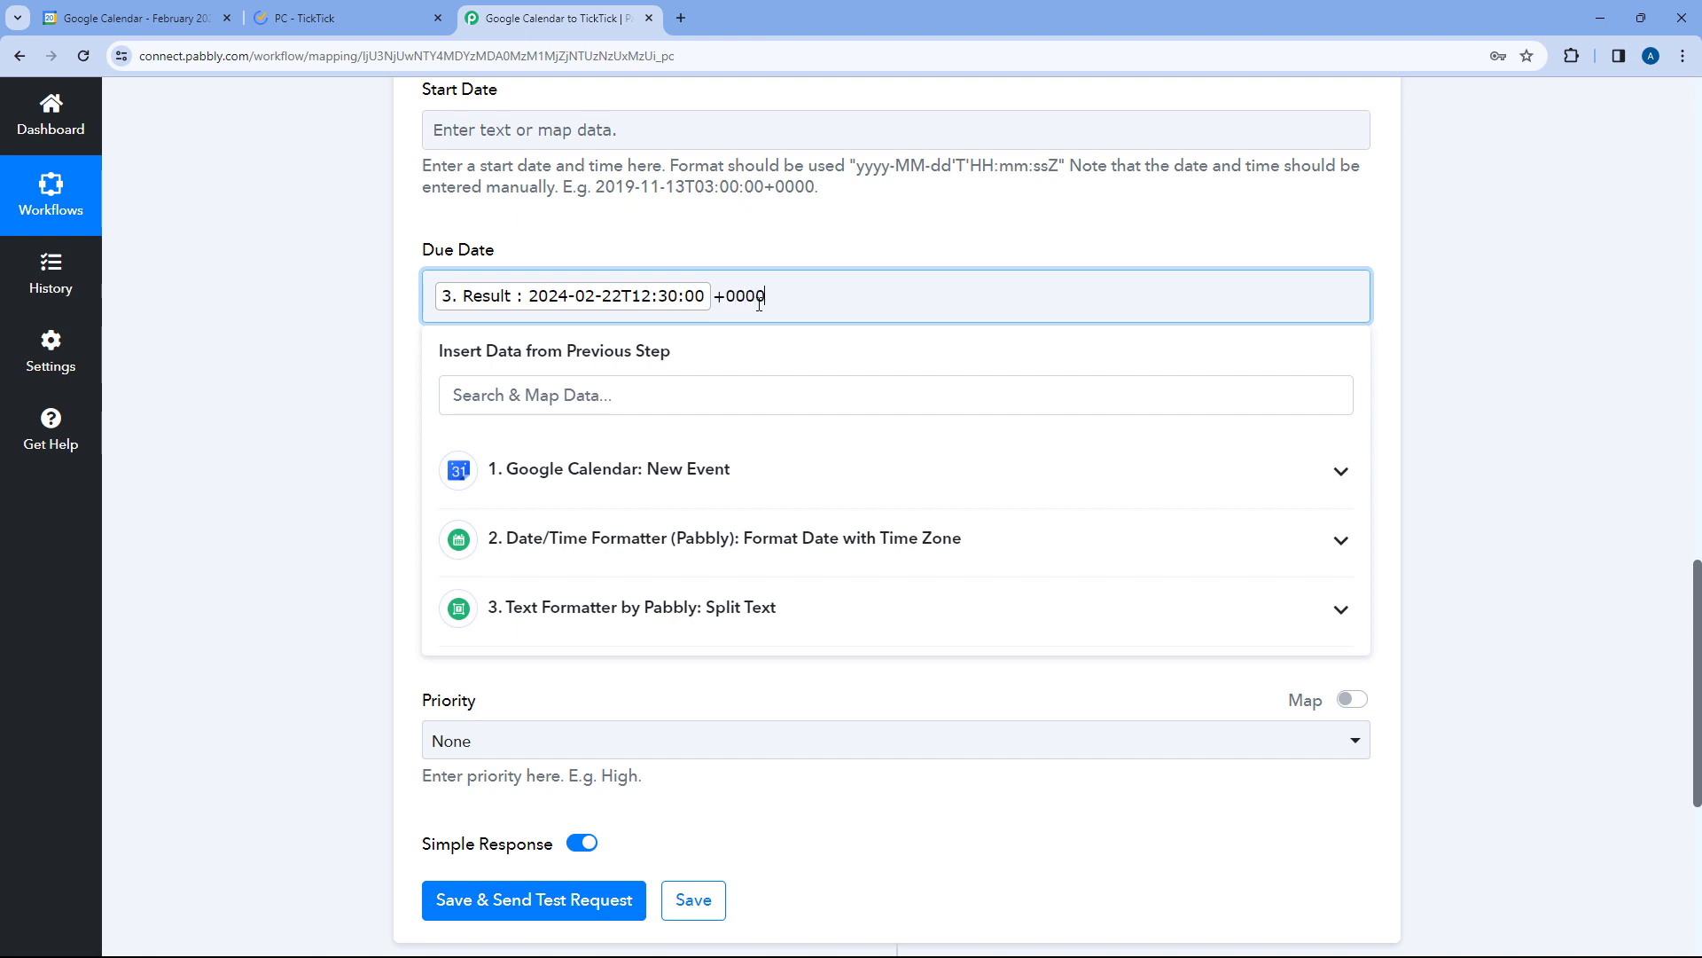
pyautogui.click(687, 237)
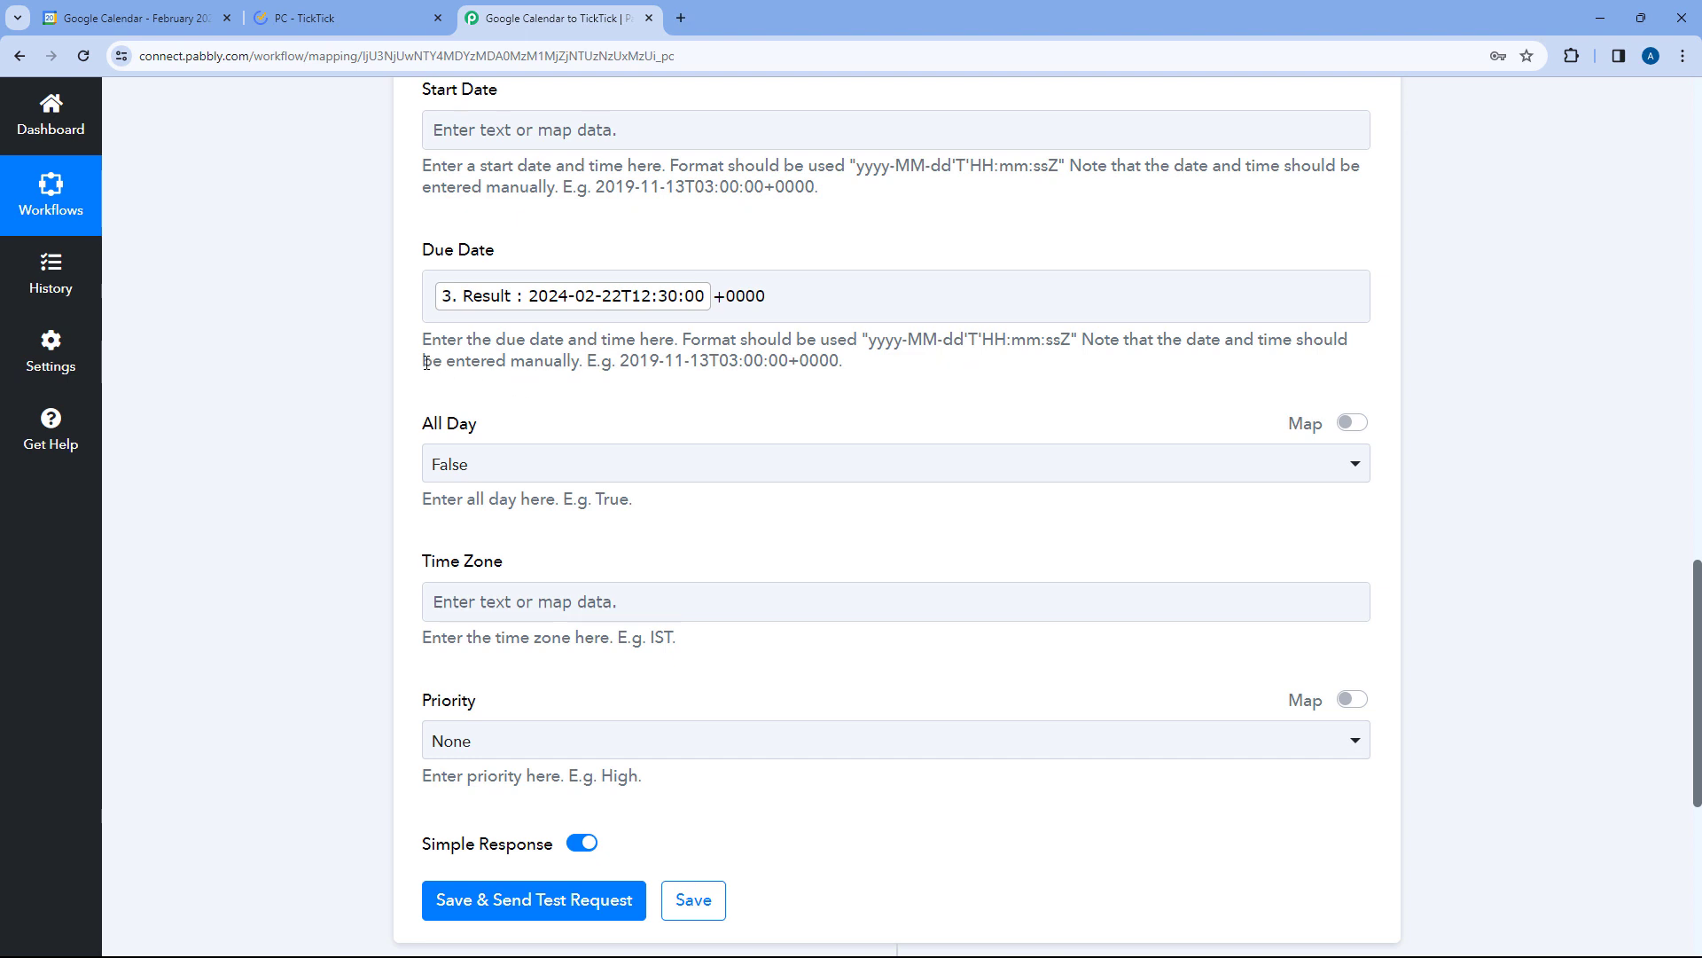
pyautogui.moveTo(420, 366); pyautogui.dragTo(579, 357)
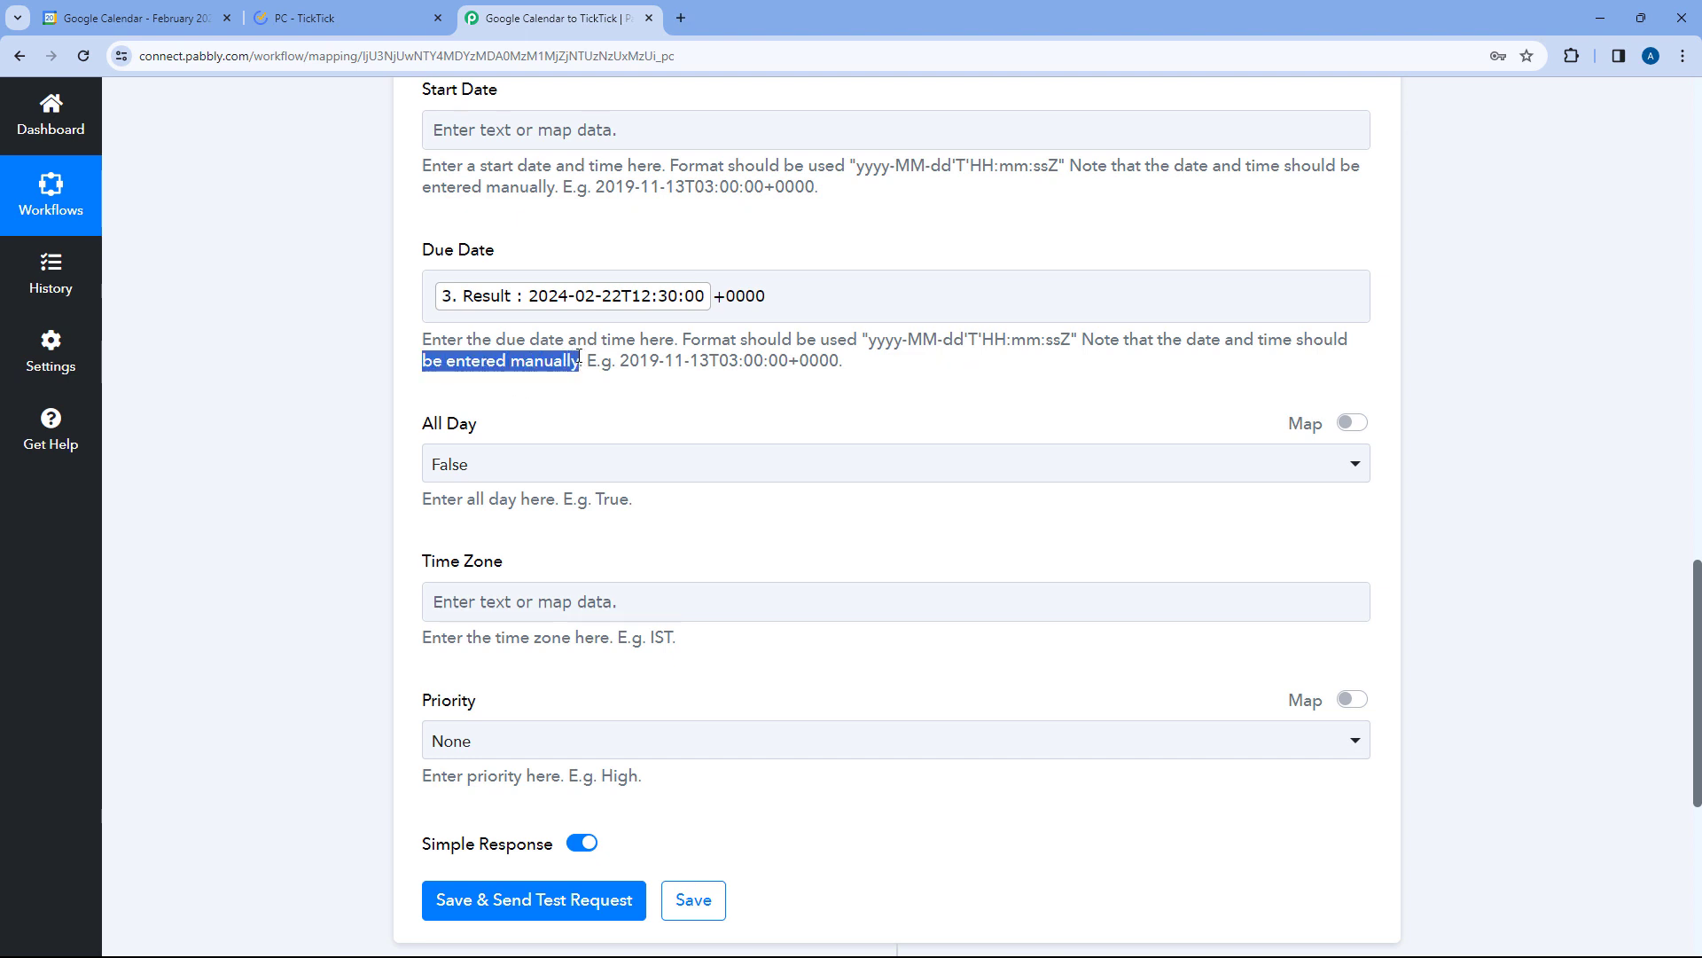
pyautogui.click(716, 254)
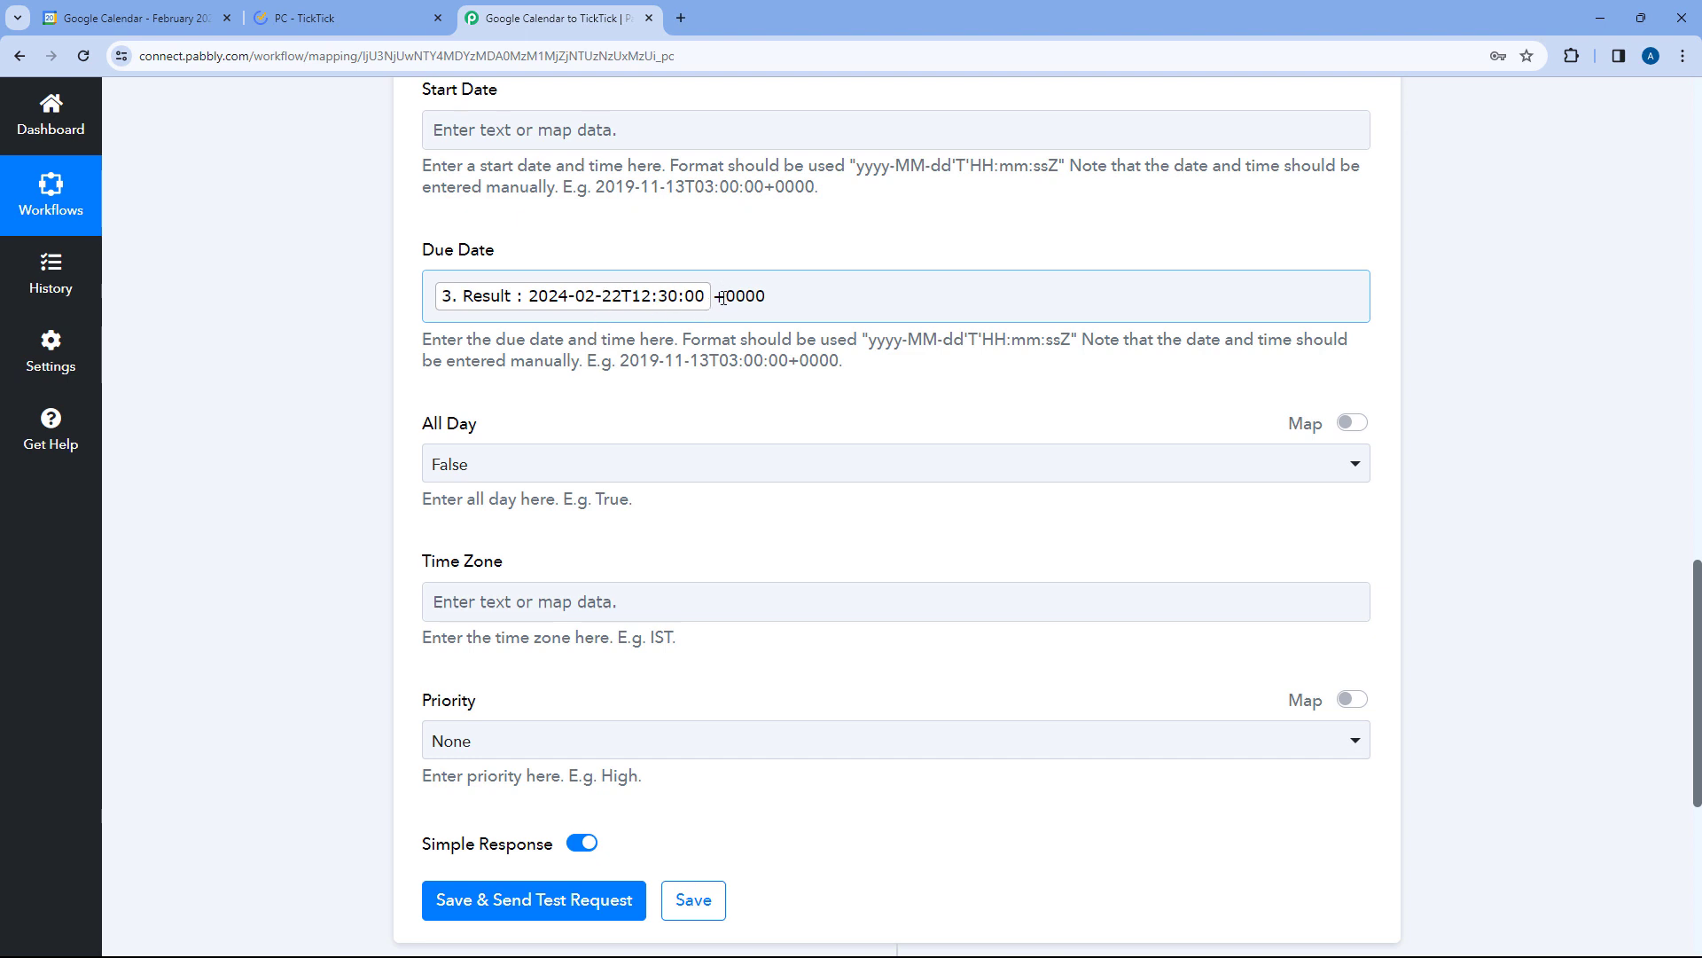
pyautogui.moveTo(768, 296); pyautogui.dragTo(712, 290)
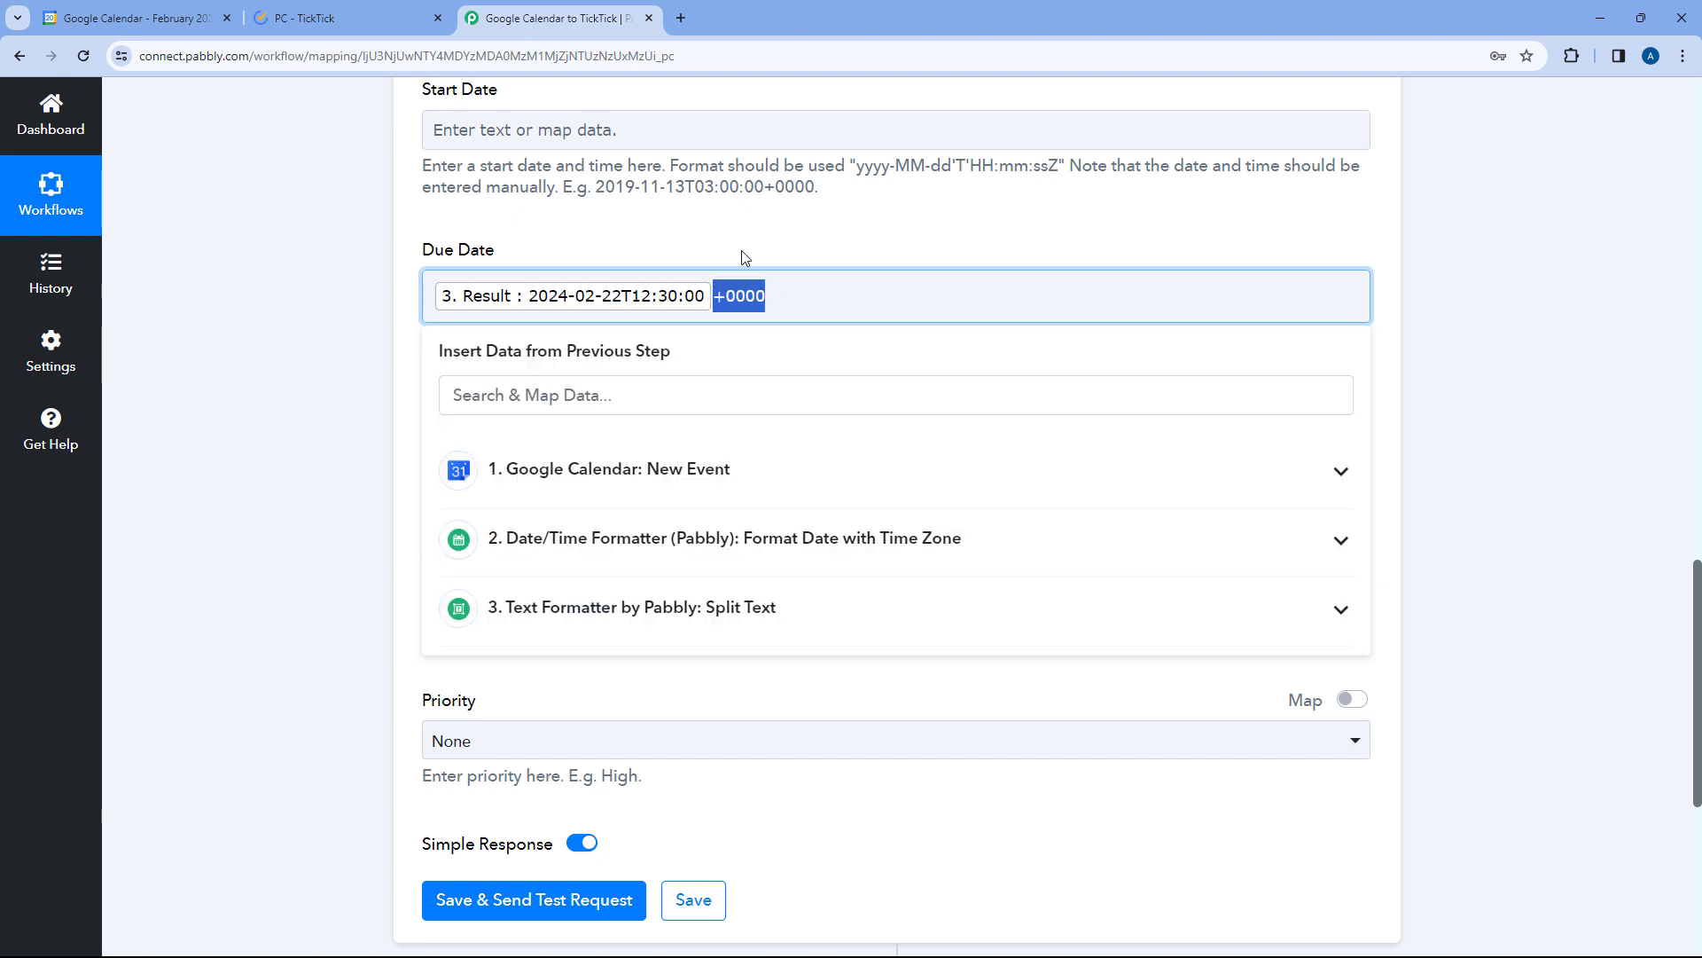
pyautogui.click(744, 257)
pyautogui.click(798, 290)
pyautogui.click(396, 270)
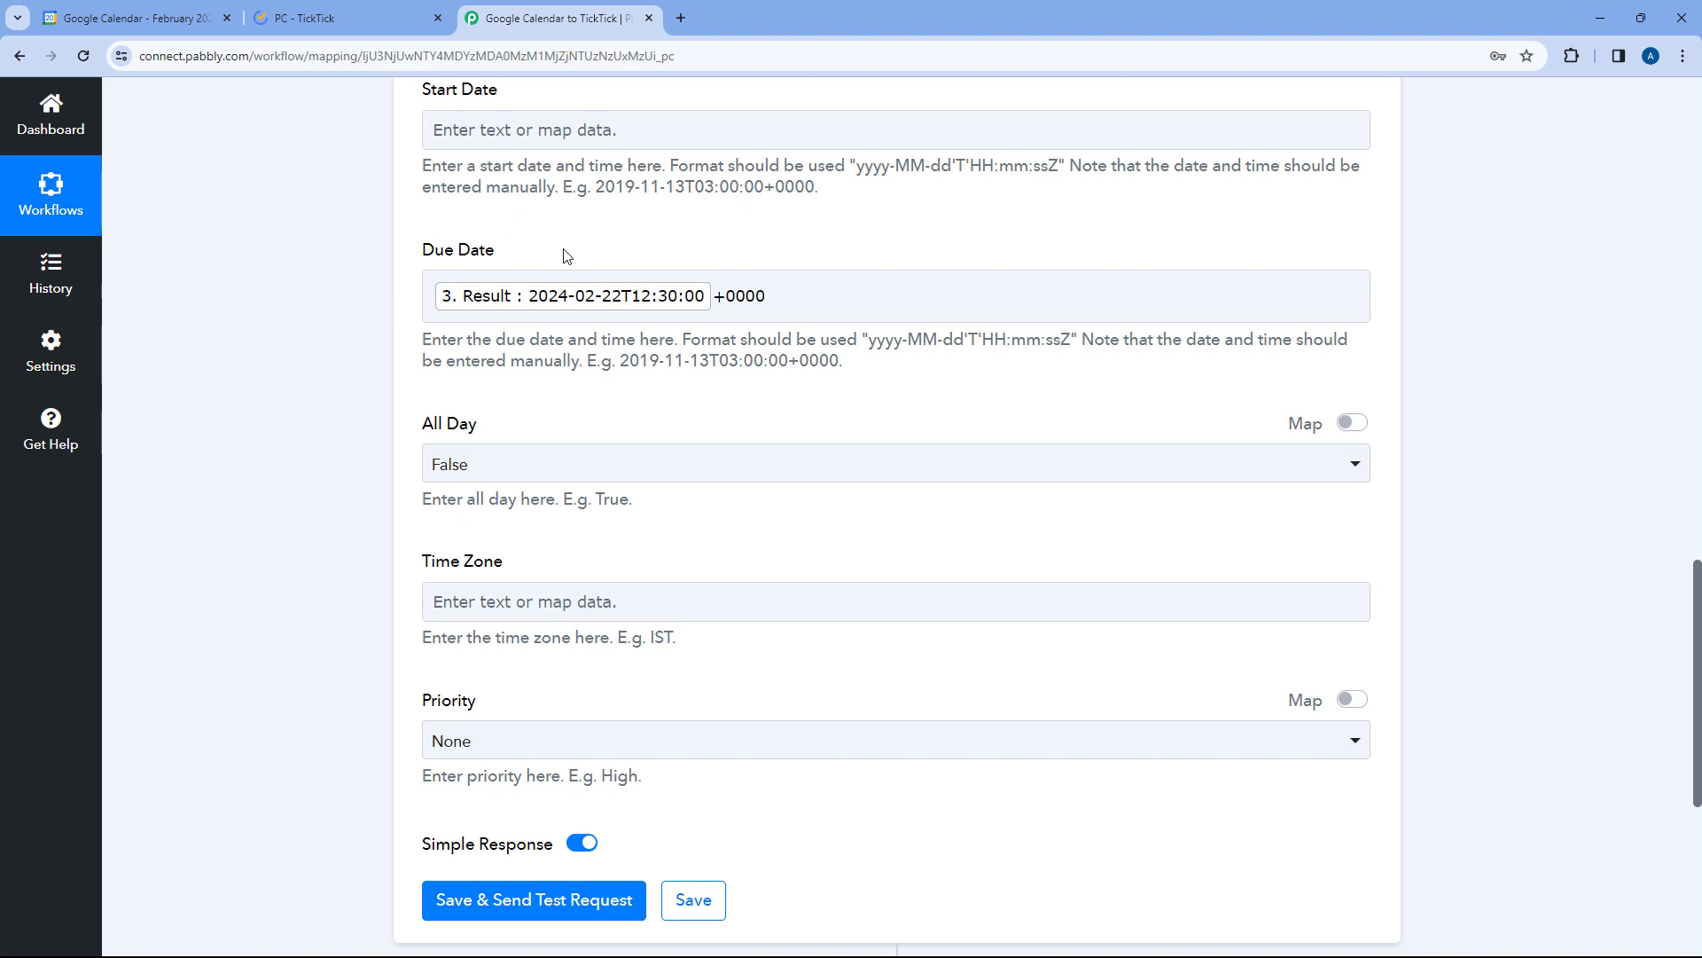
# - Keep All Day at False, leave Time Zone blank, and set the task's Priority to Medium
pyautogui.scroll(-2, 612, 250)
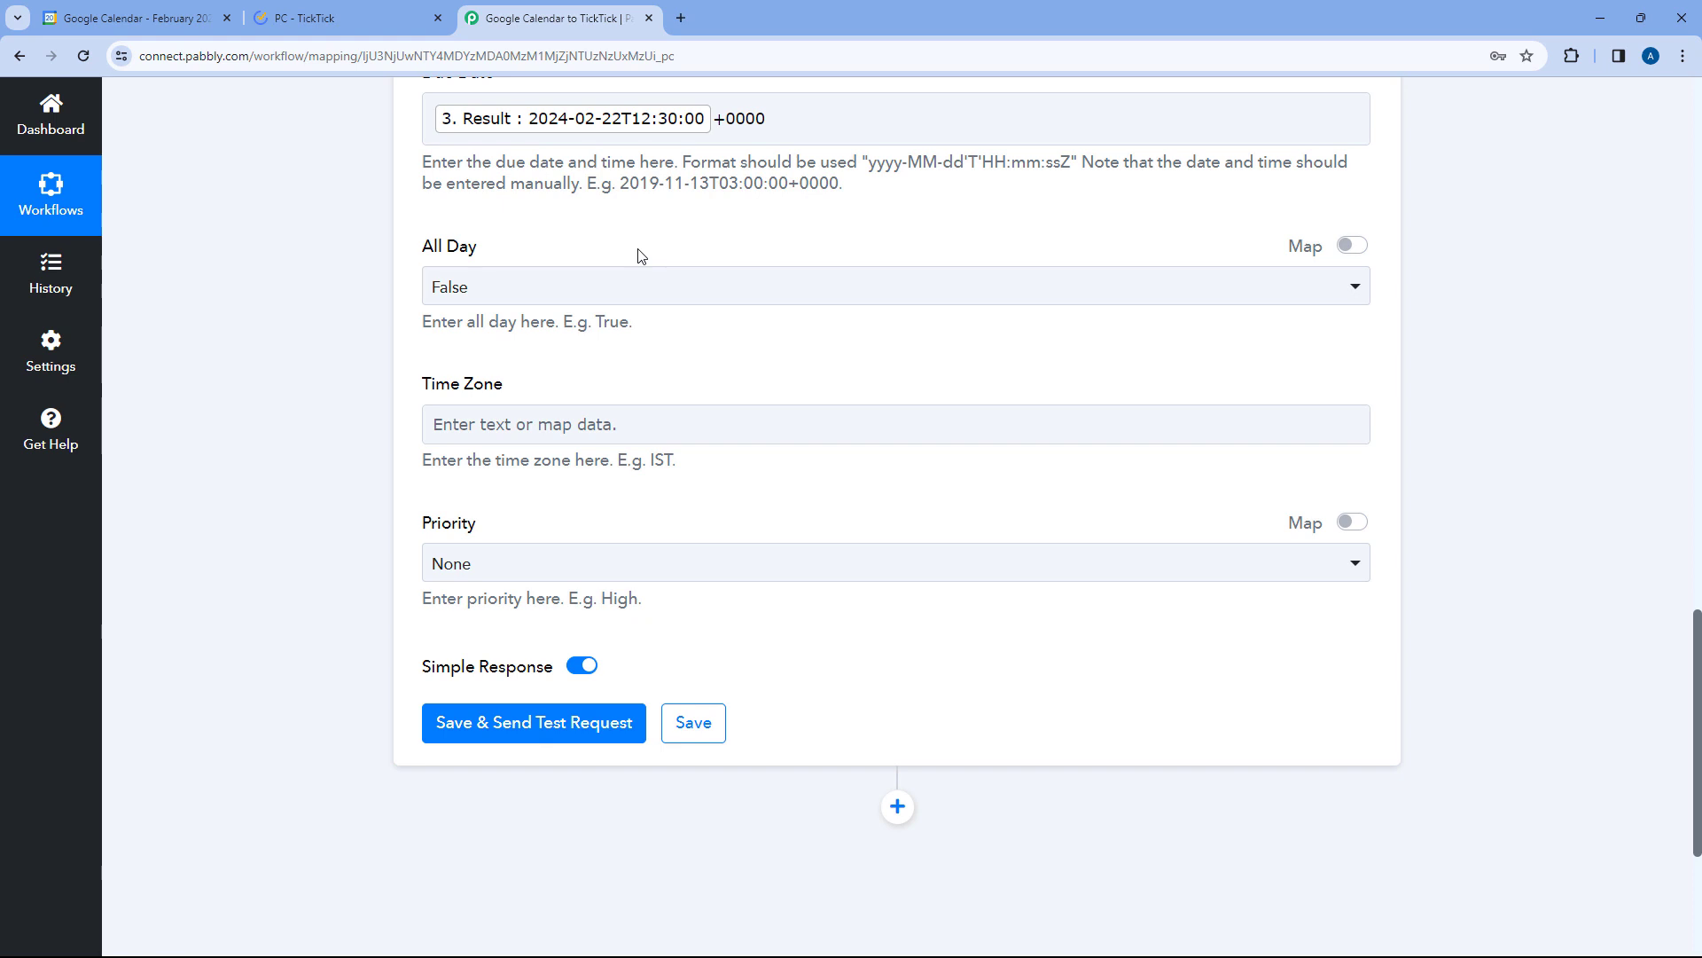
pyautogui.click(528, 284)
pyautogui.click(408, 383)
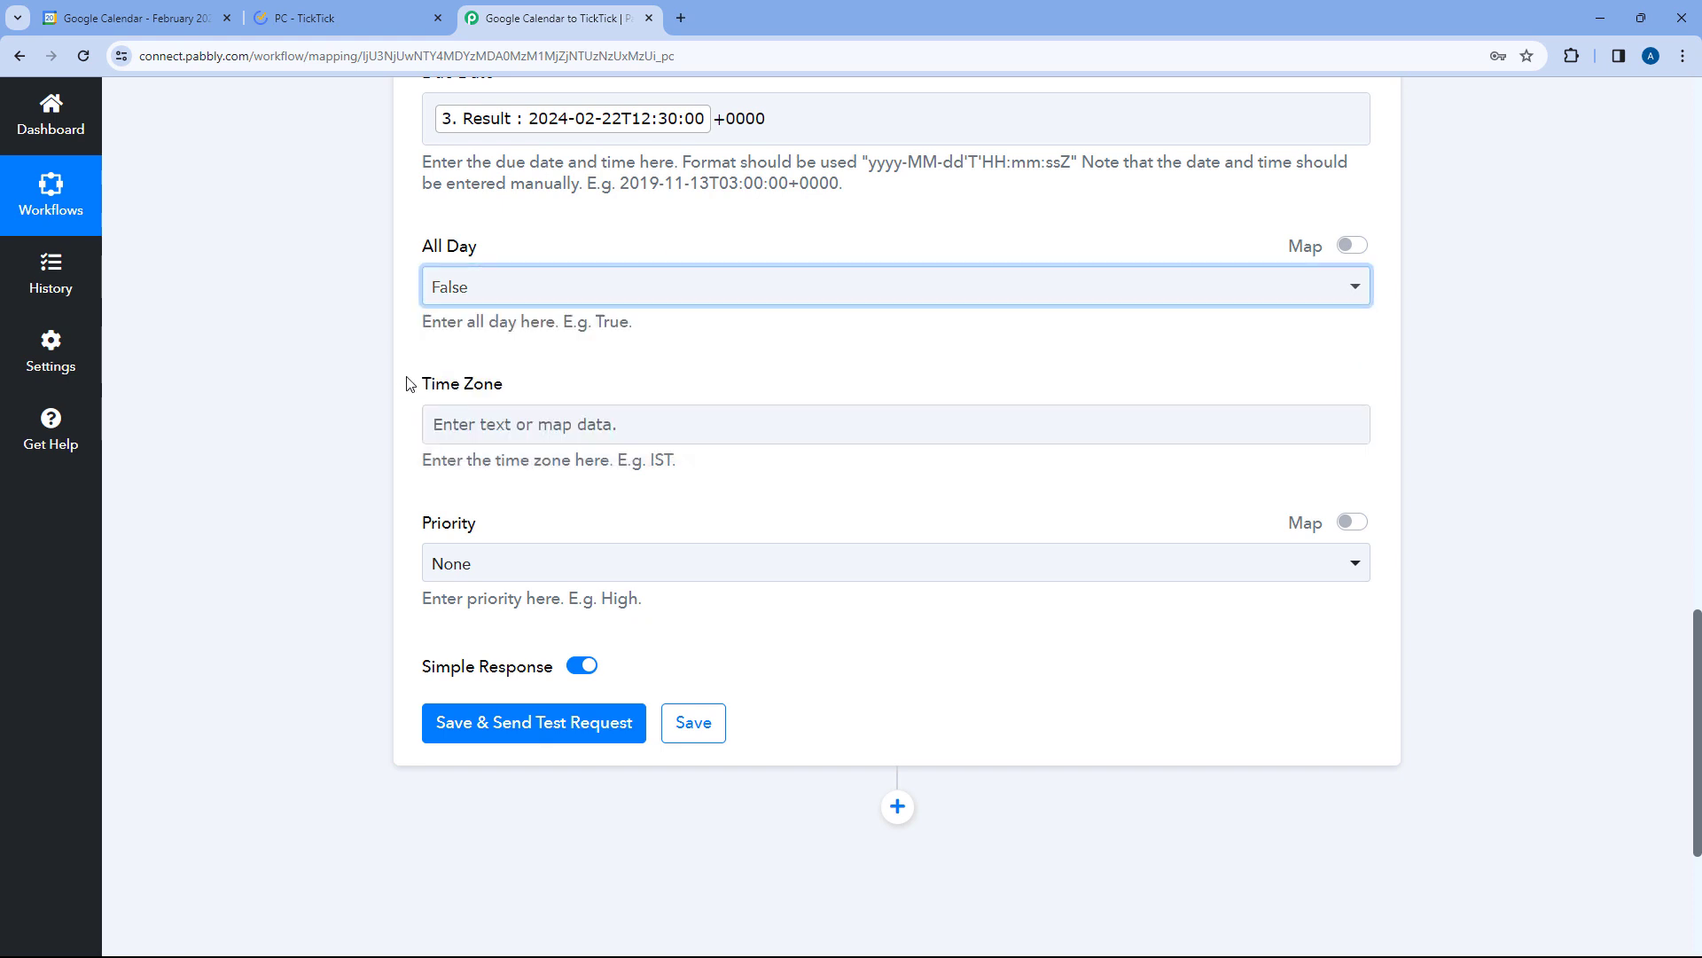
pyautogui.scroll(-1, 432, 357)
pyautogui.click(575, 280)
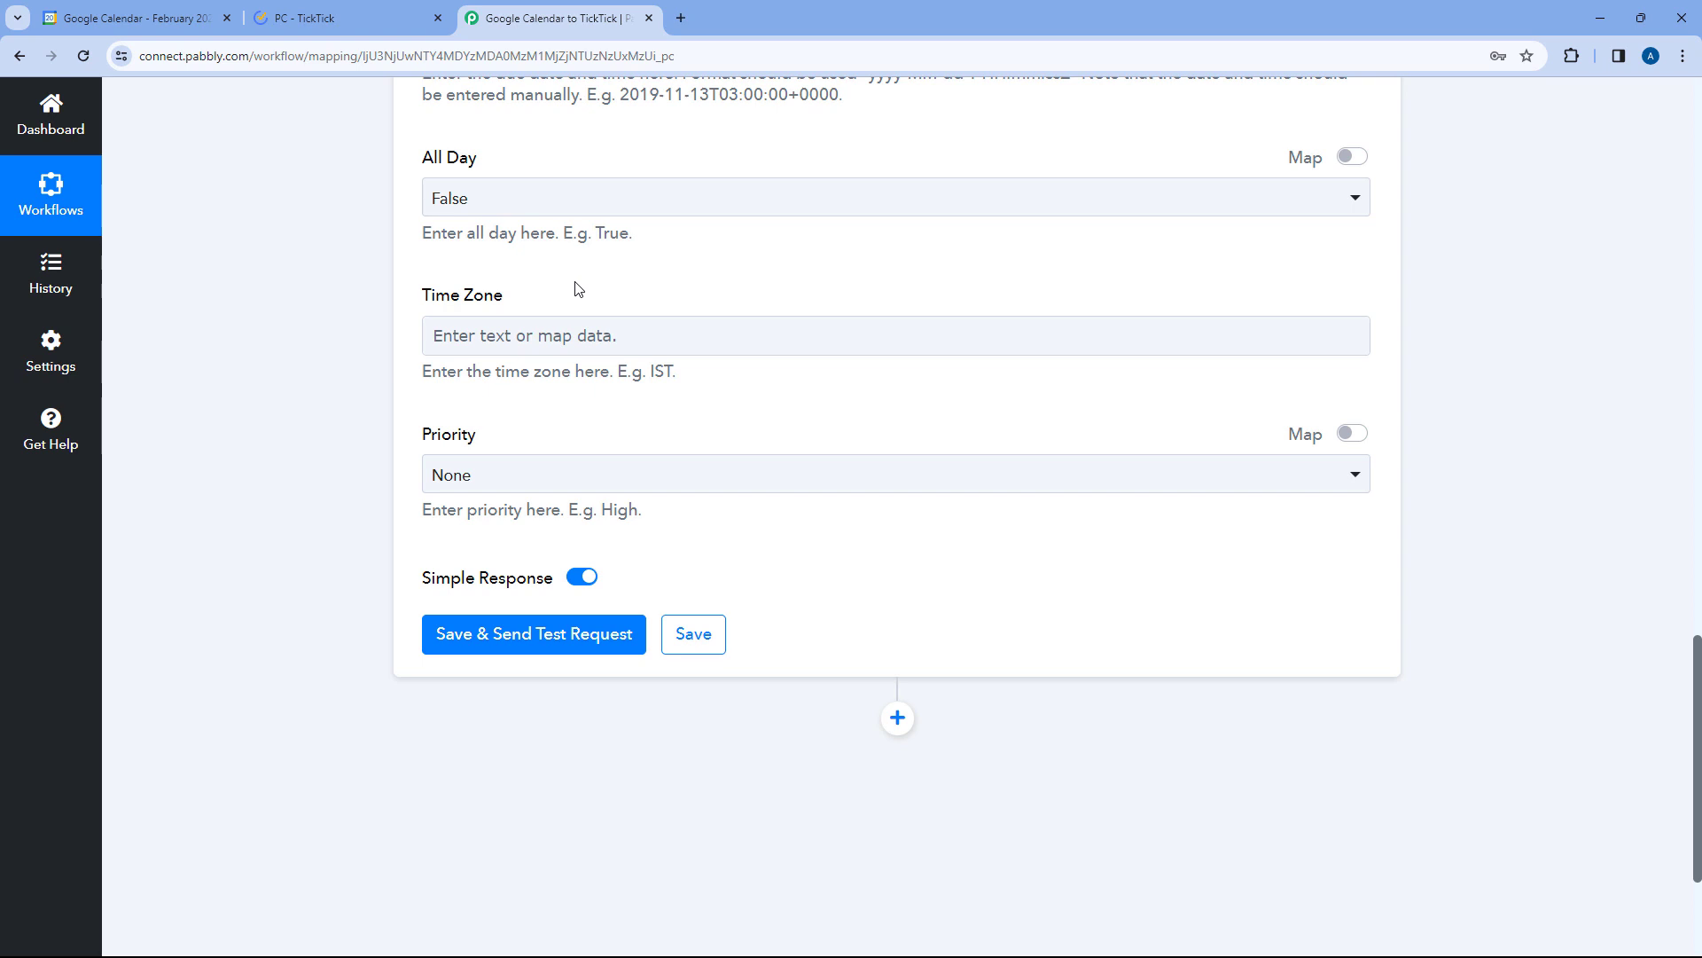
pyautogui.scroll(3, 578, 290)
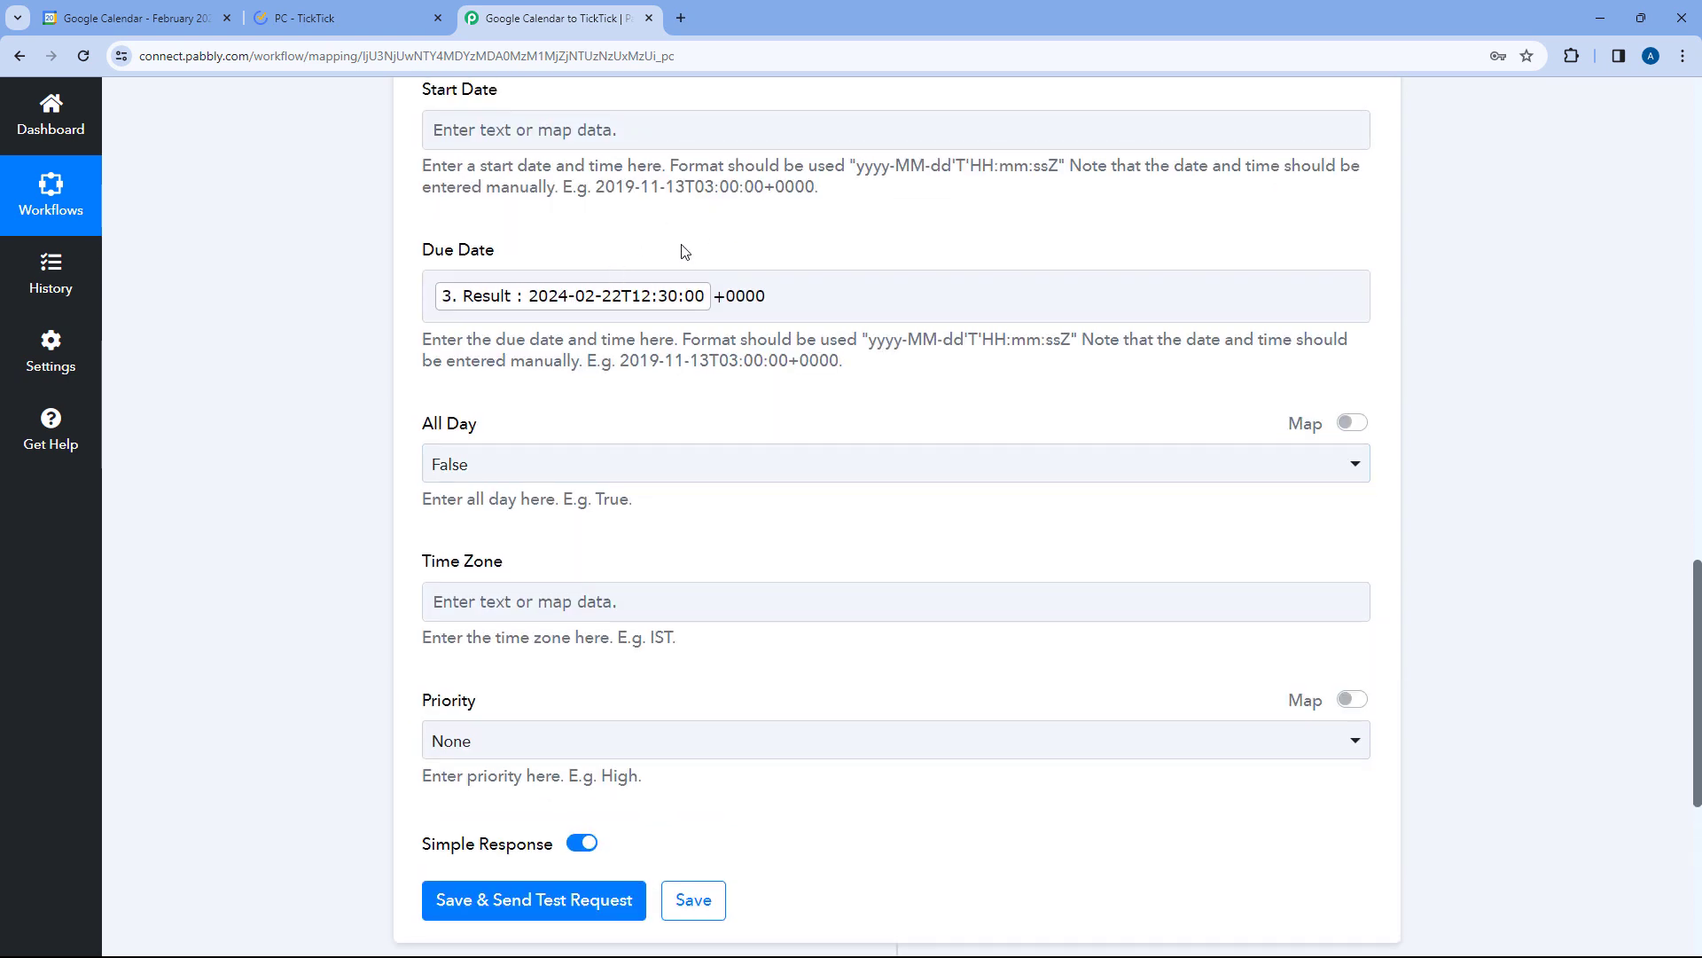
pyautogui.scroll(-4, 644, 254)
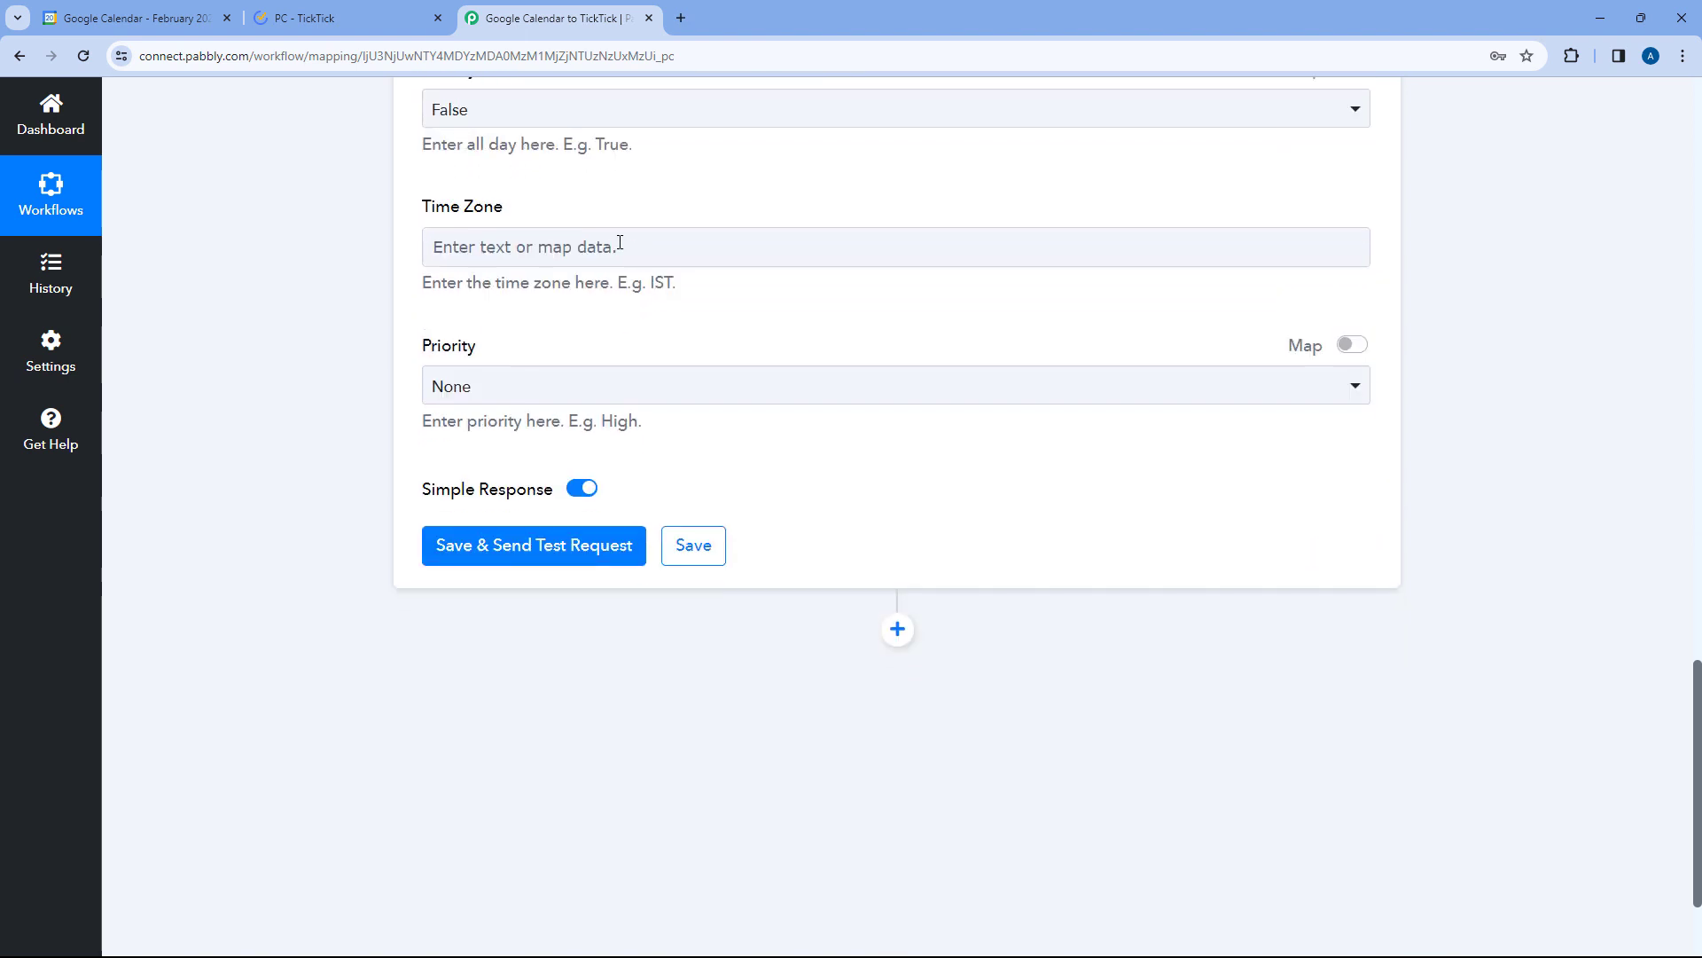
pyautogui.click(654, 390)
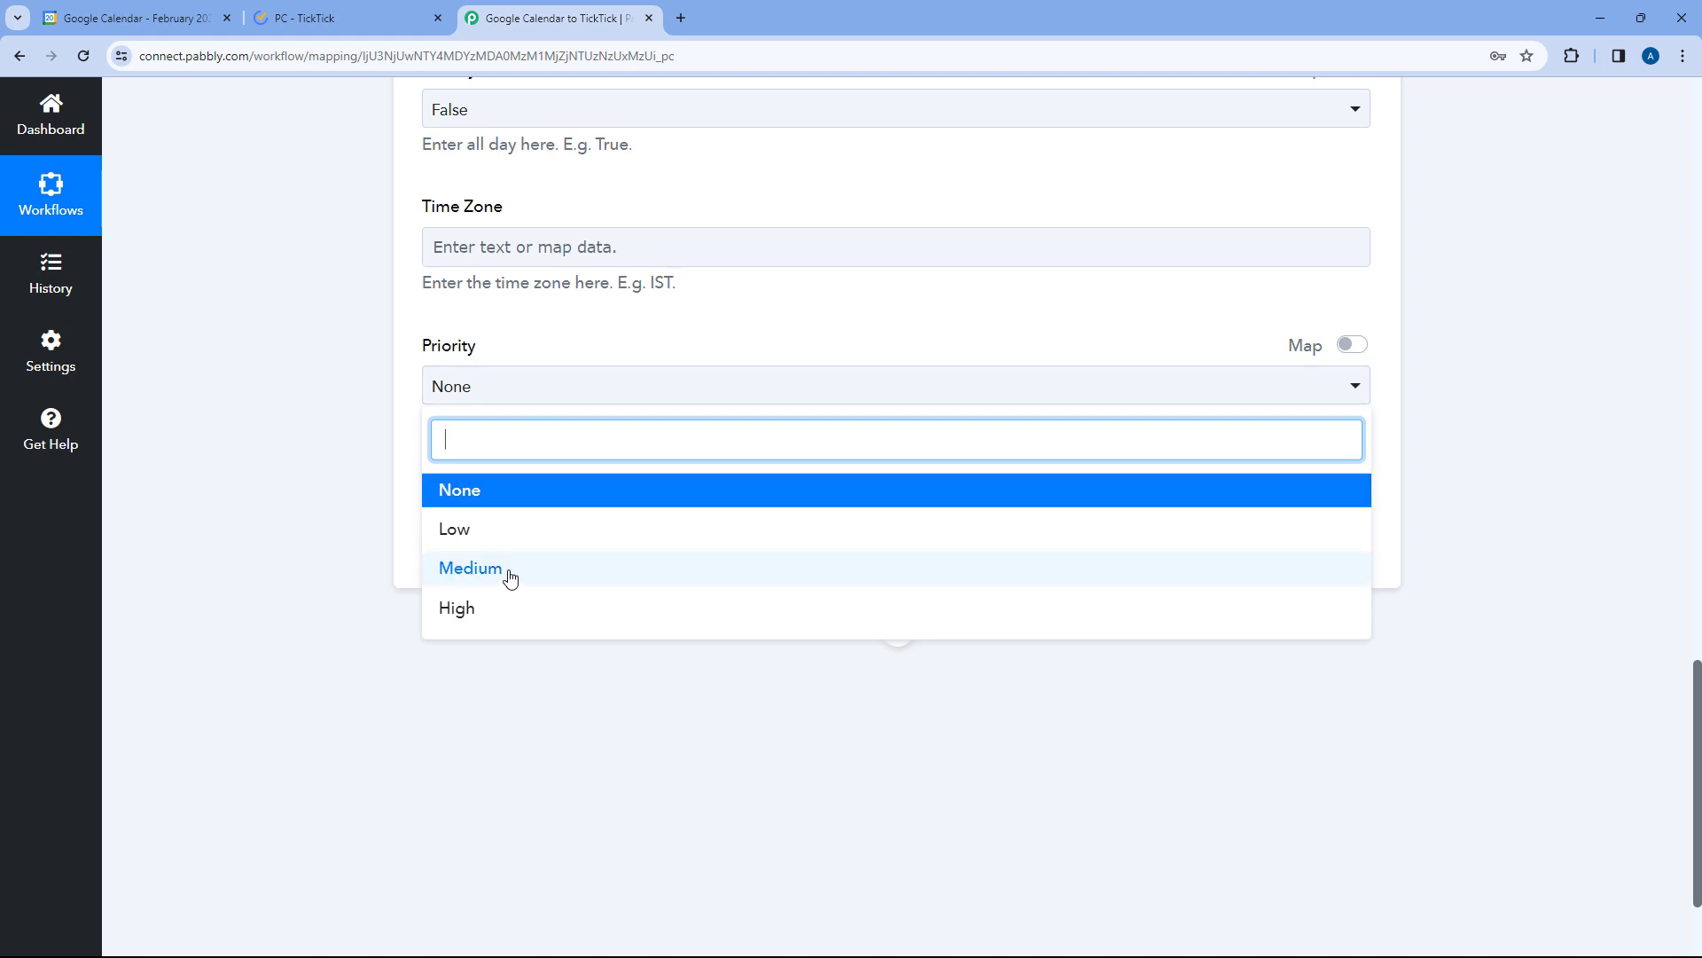
pyautogui.click(472, 575)
pyautogui.click(391, 414)
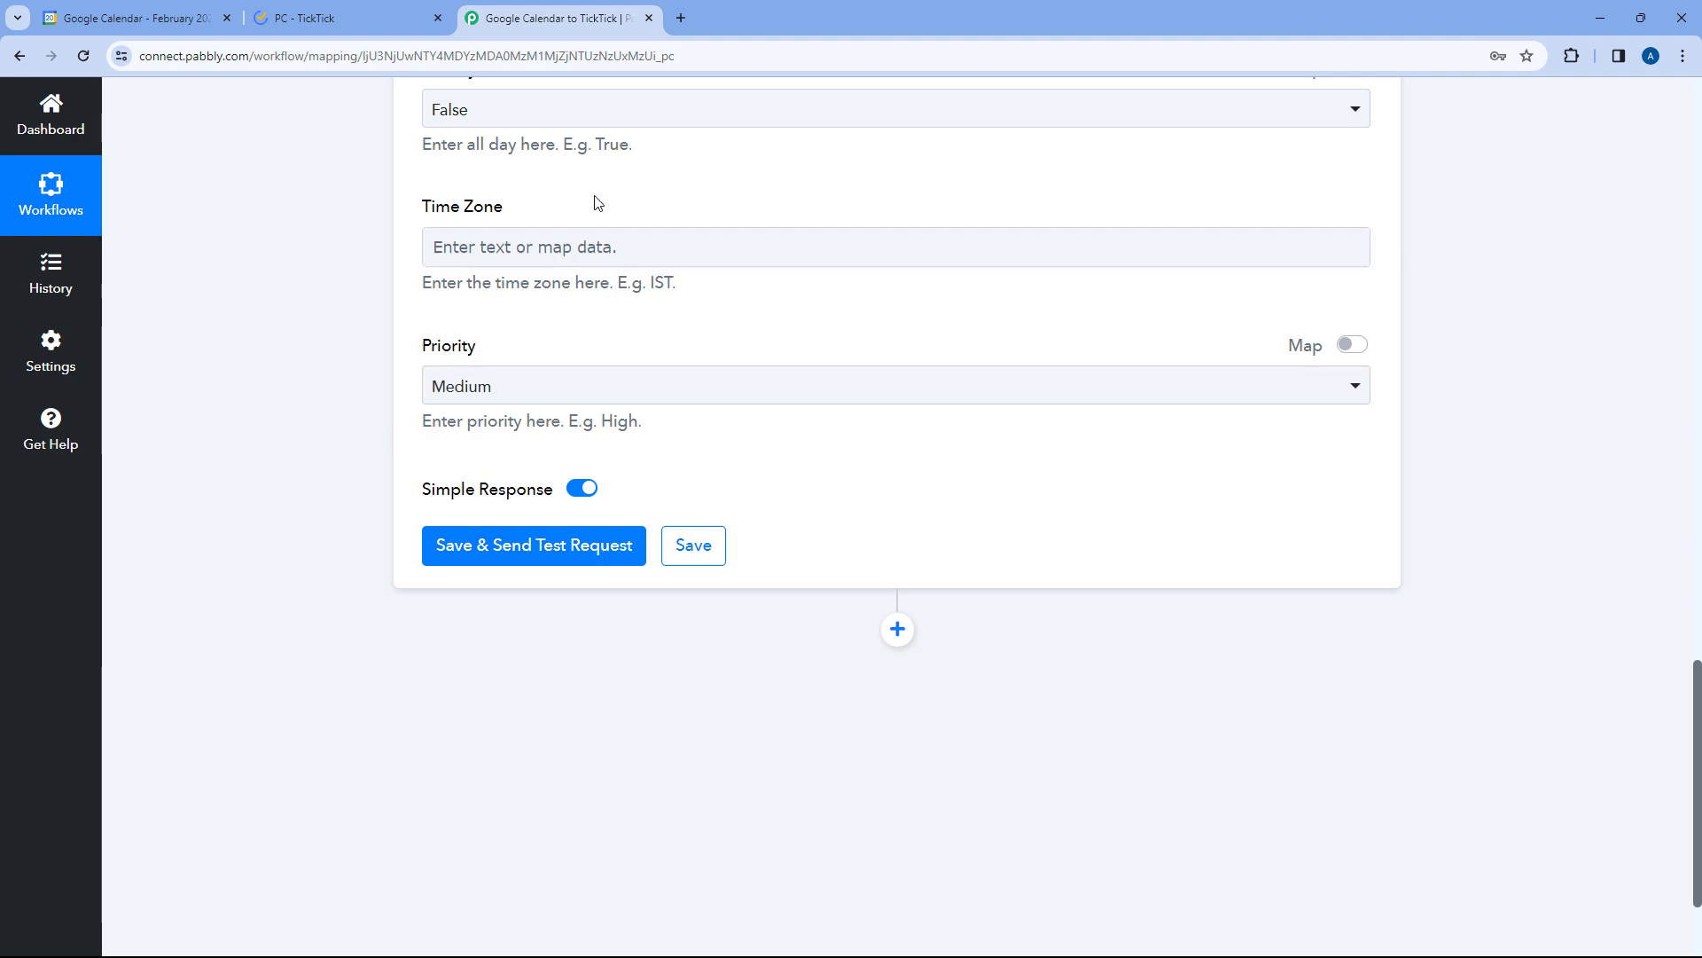
# - Save the TickTick Create a Task step with a test request and compare the response with the mapped fields
pyautogui.scroll(8, 612, 293)
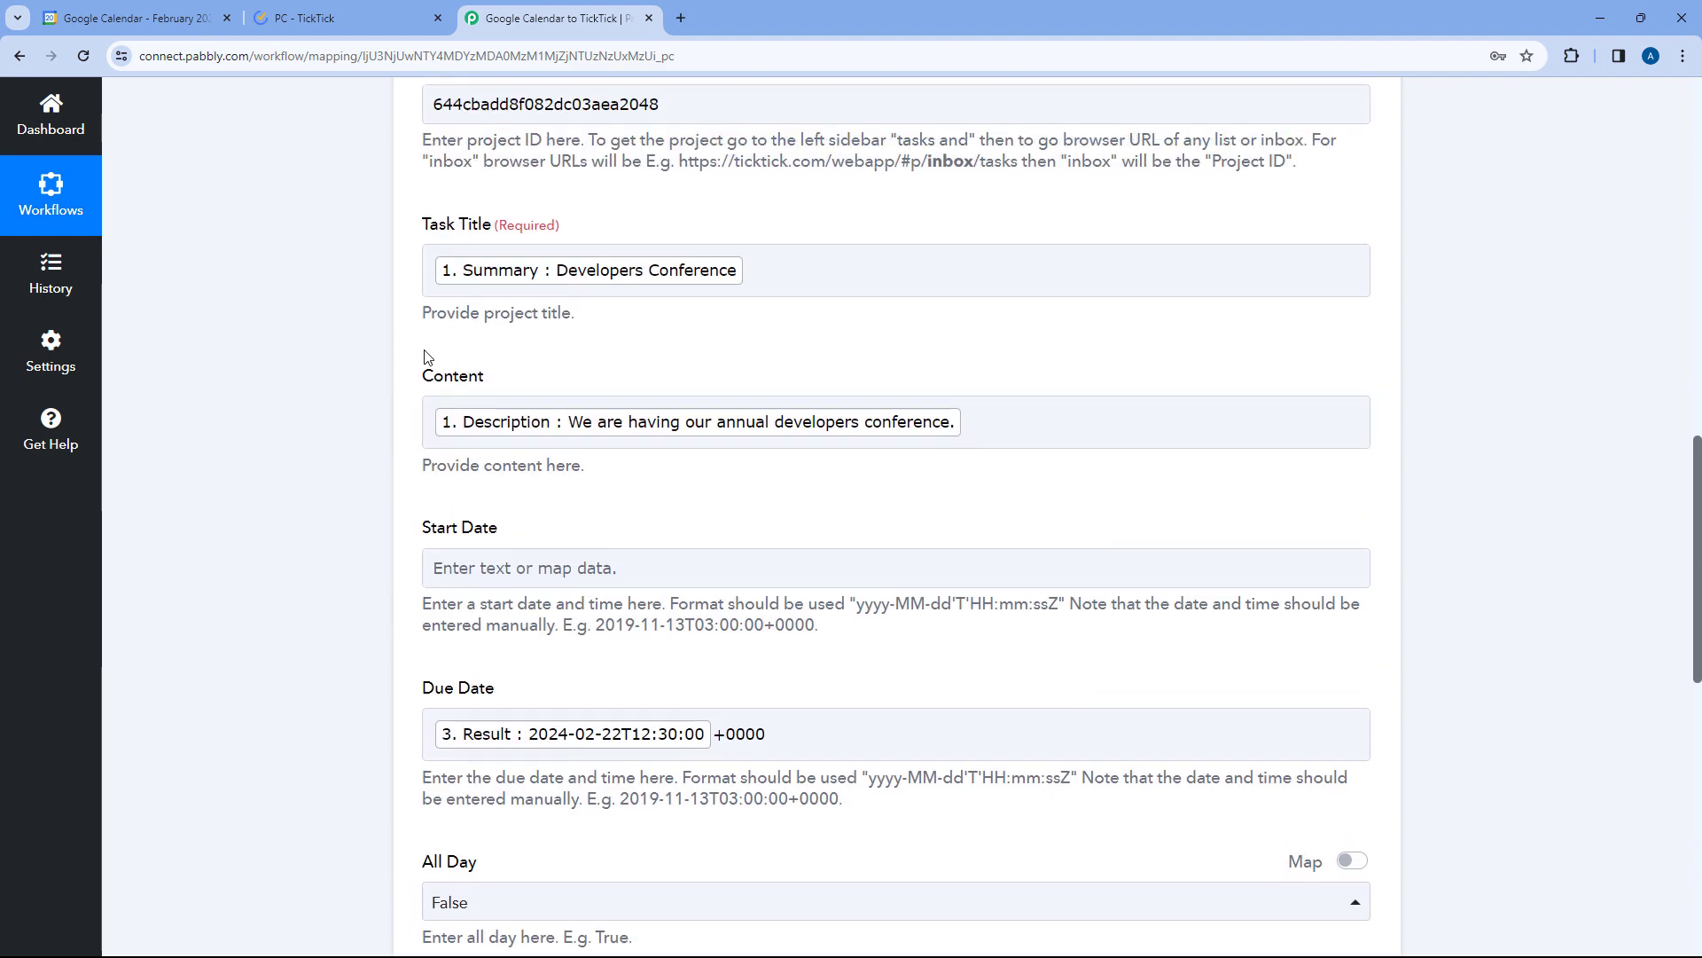
pyautogui.scroll(-10, 407, 364)
pyautogui.scroll(-2, 408, 369)
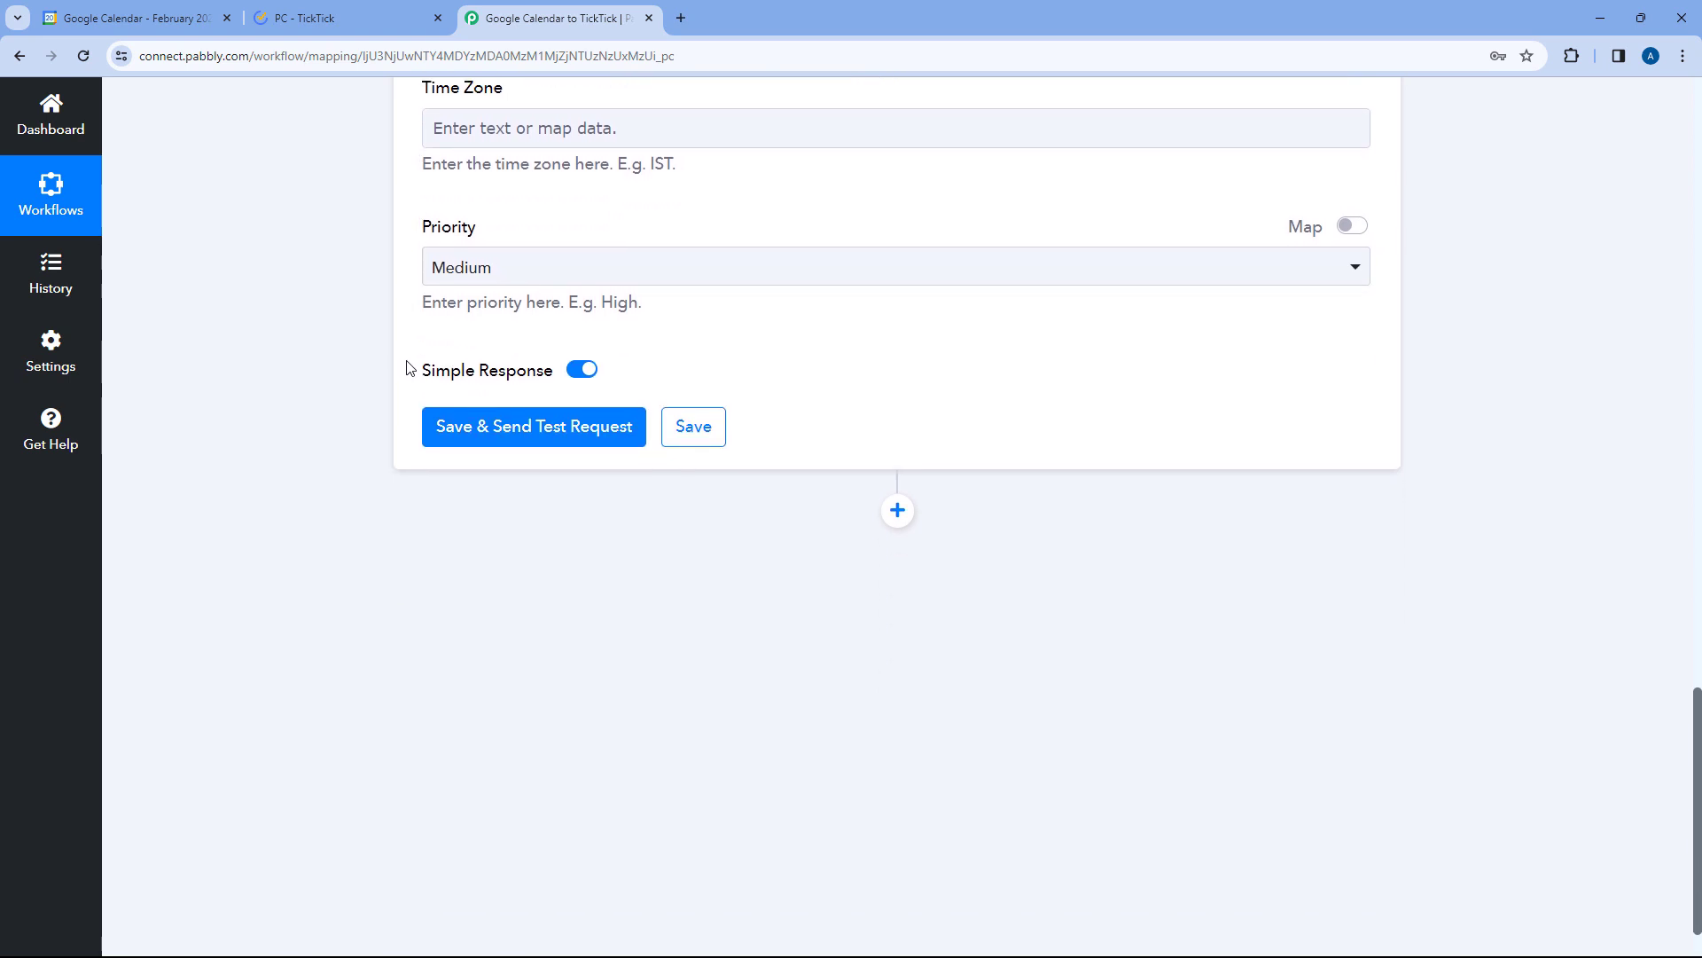
pyautogui.click(543, 376)
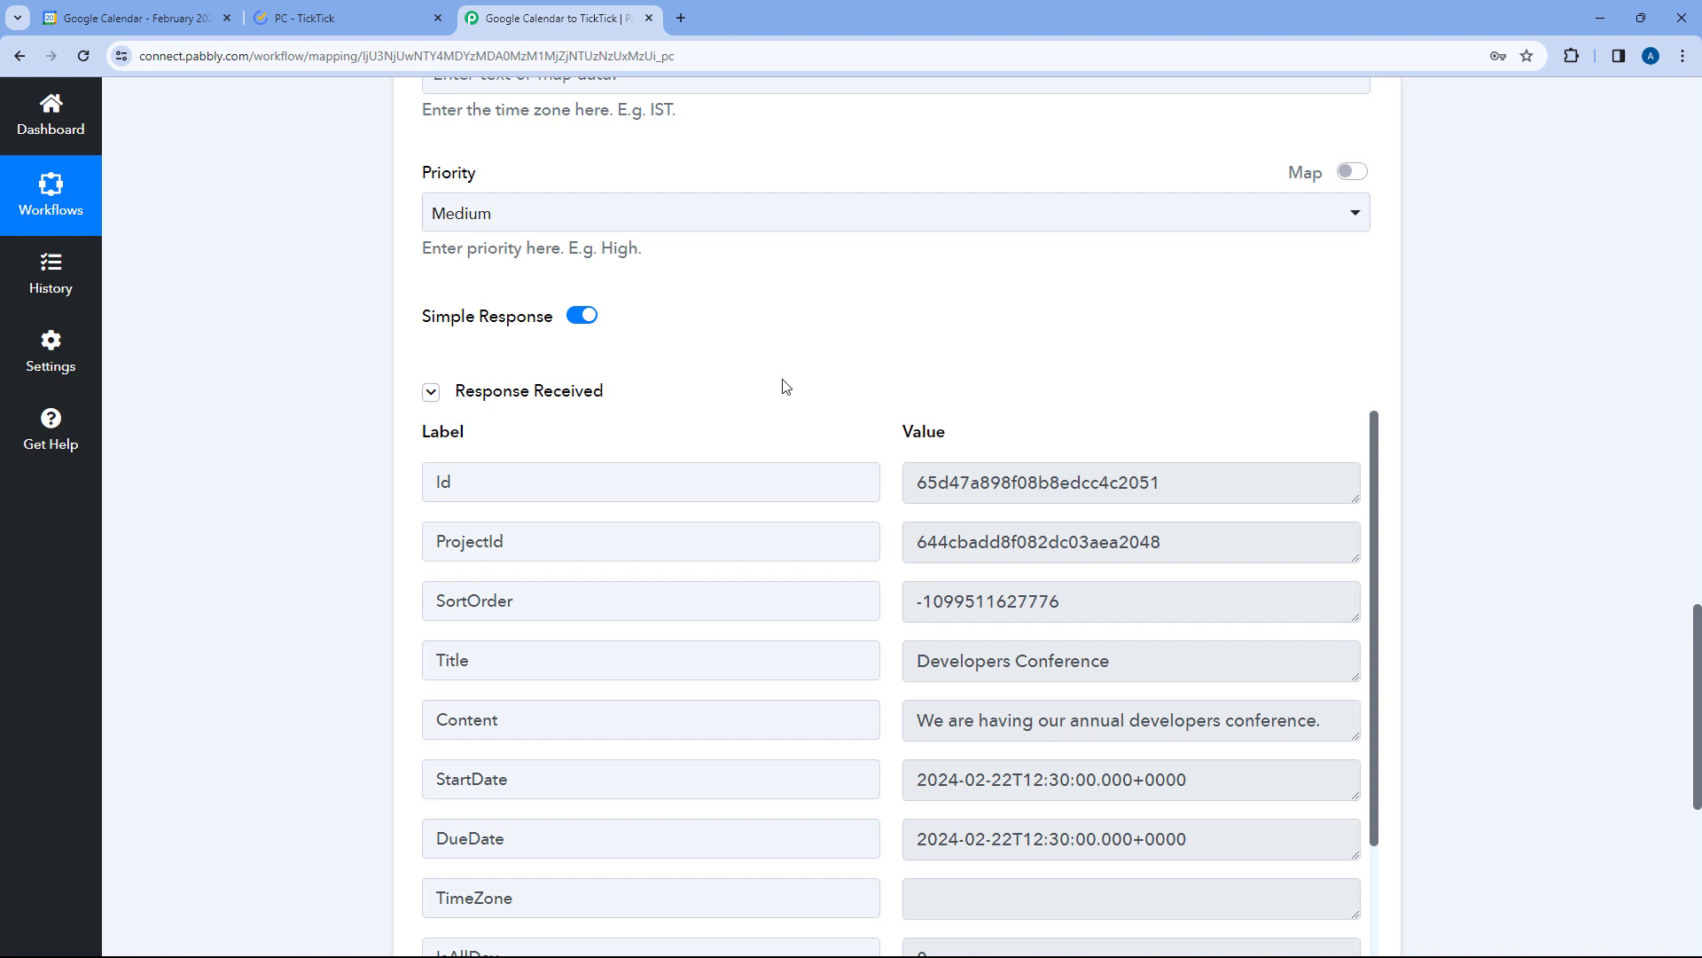
pyautogui.scroll(-3, 857, 358)
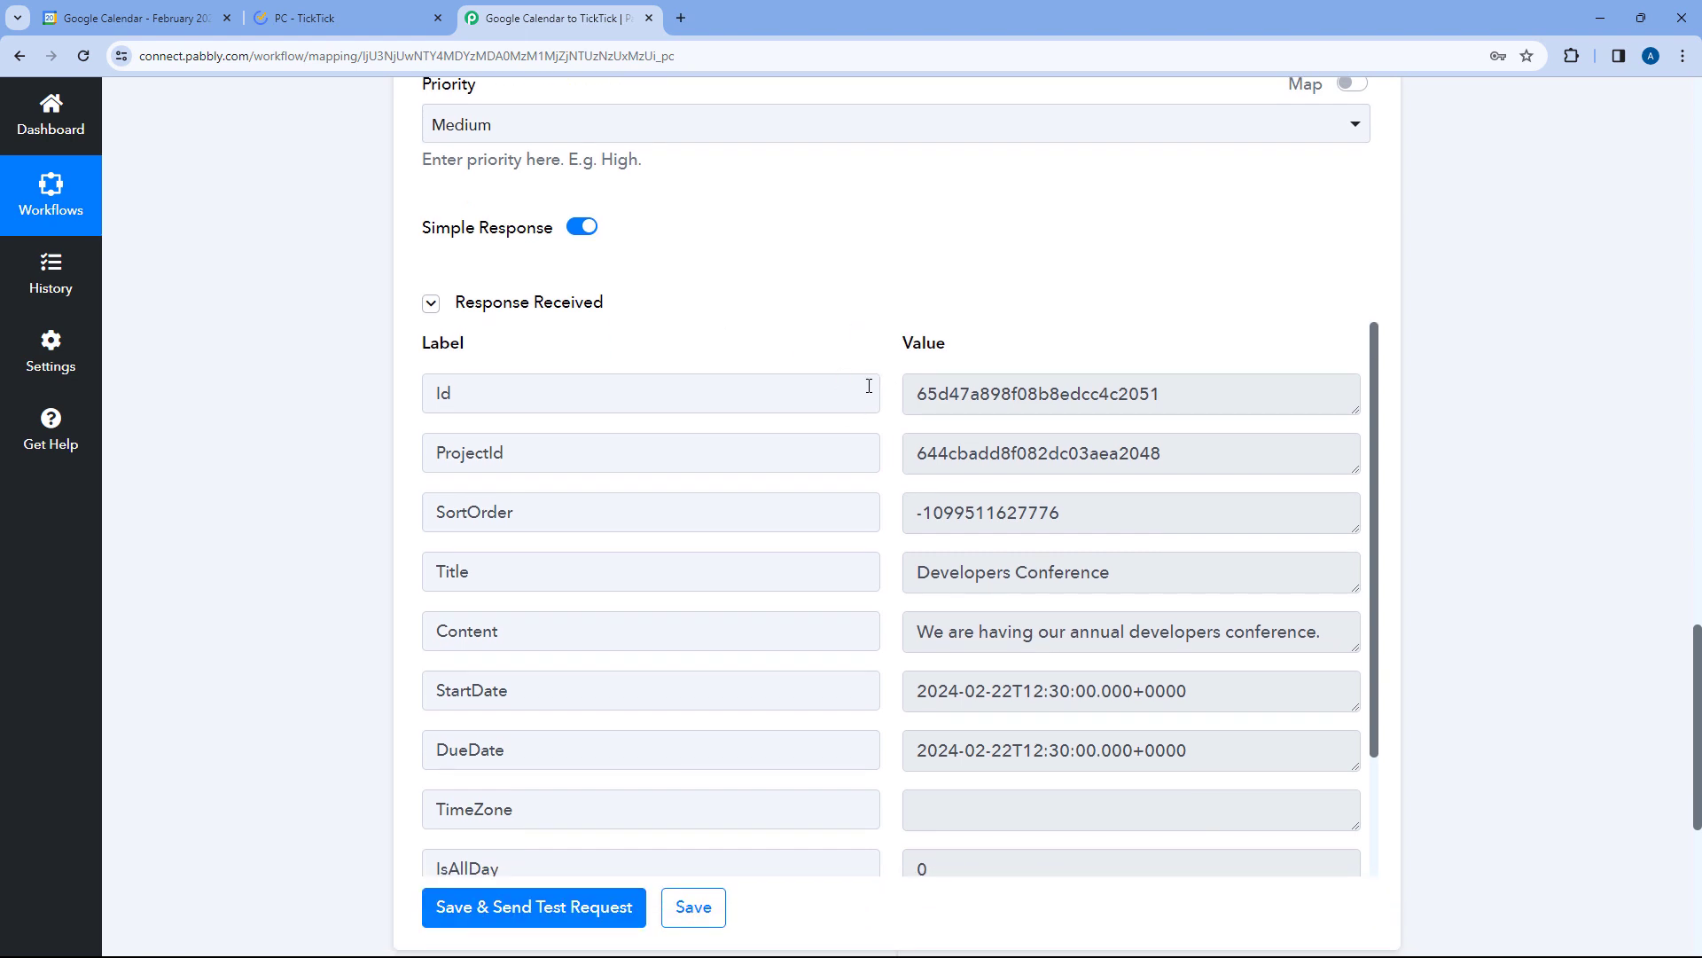
pyautogui.scroll(-1, 863, 468)
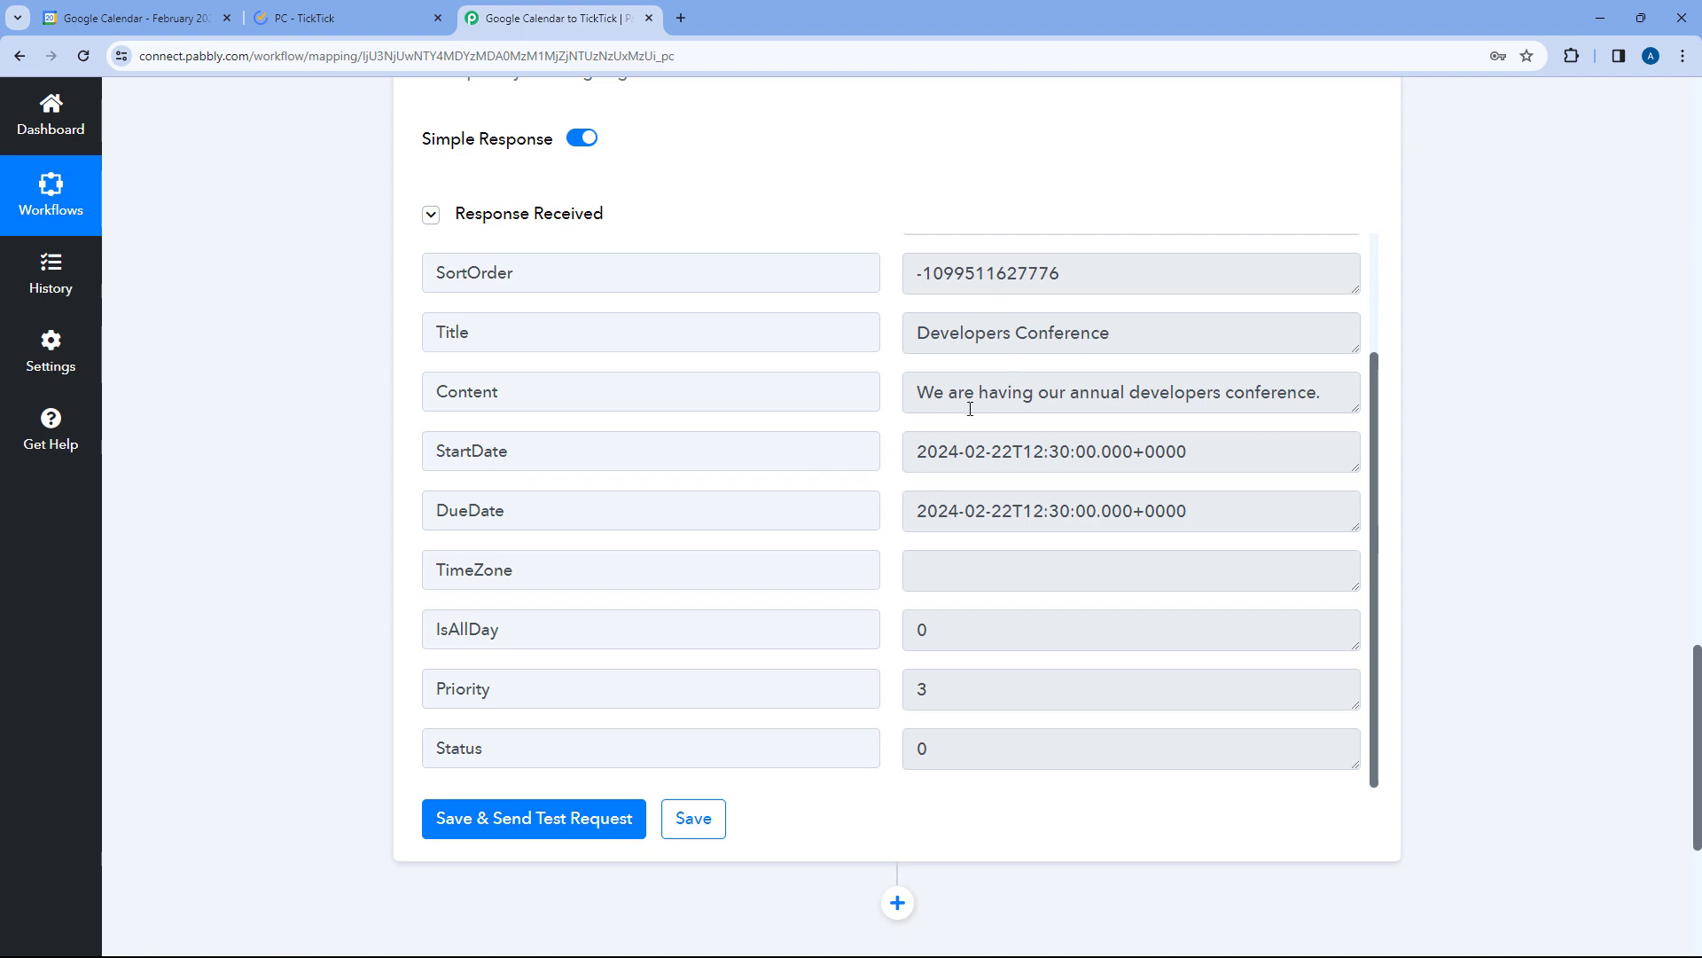
pyautogui.scroll(9, 801, 220)
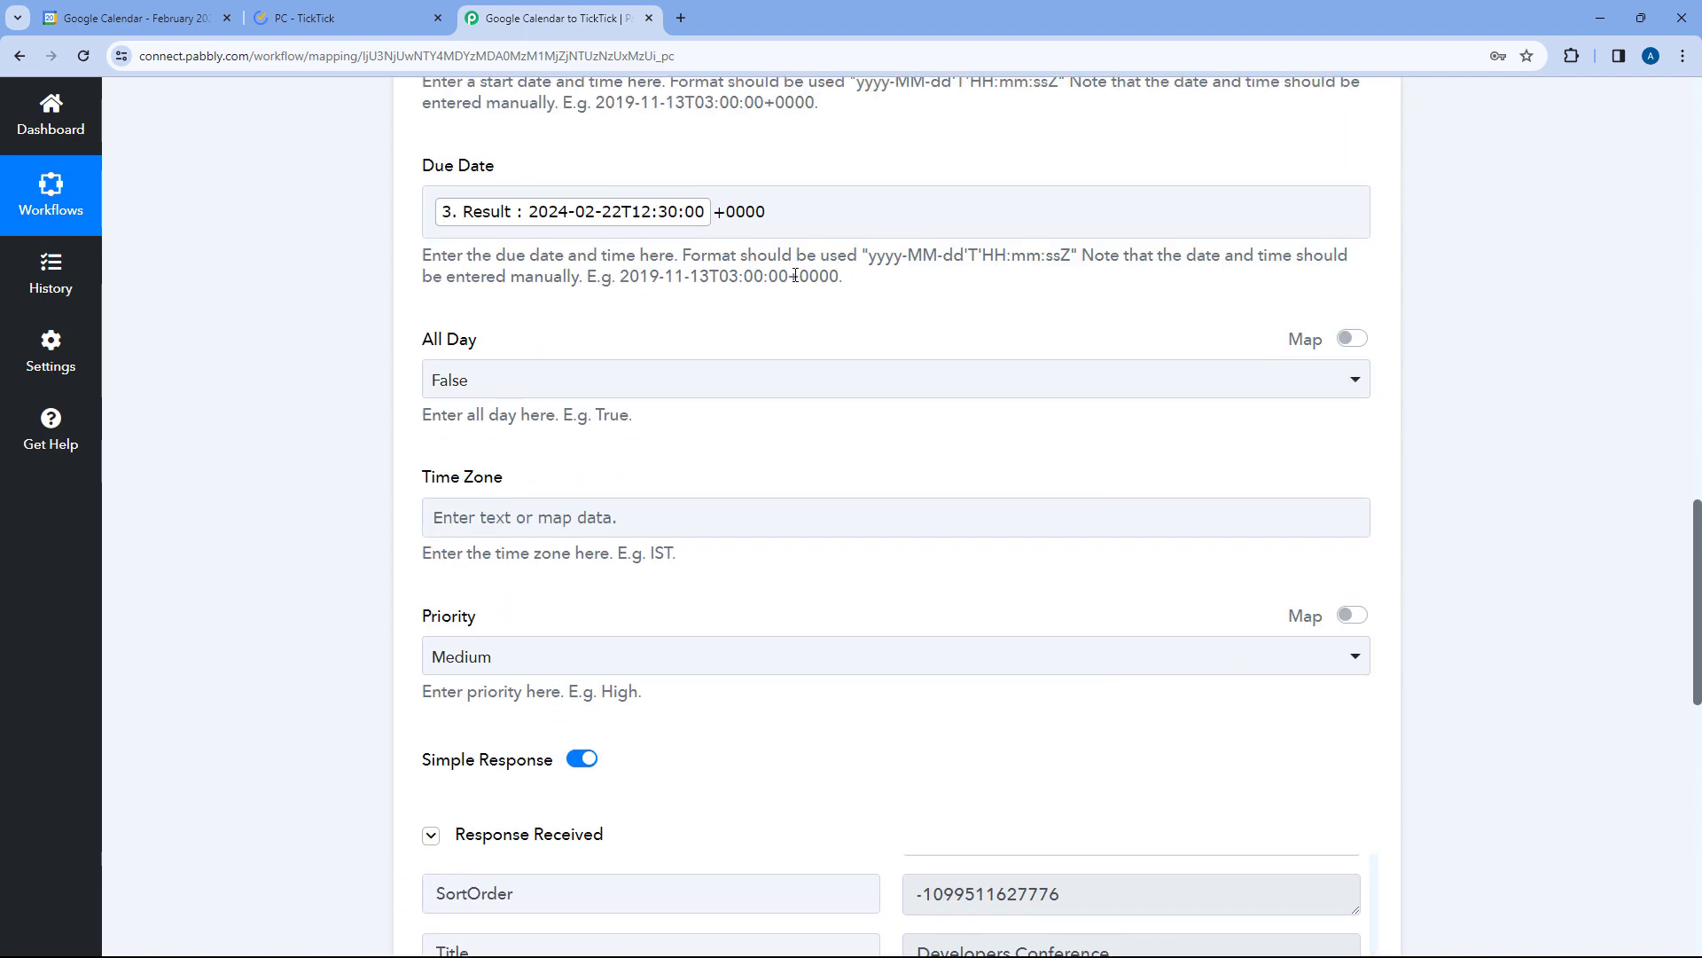
pyautogui.scroll(-7, 833, 363)
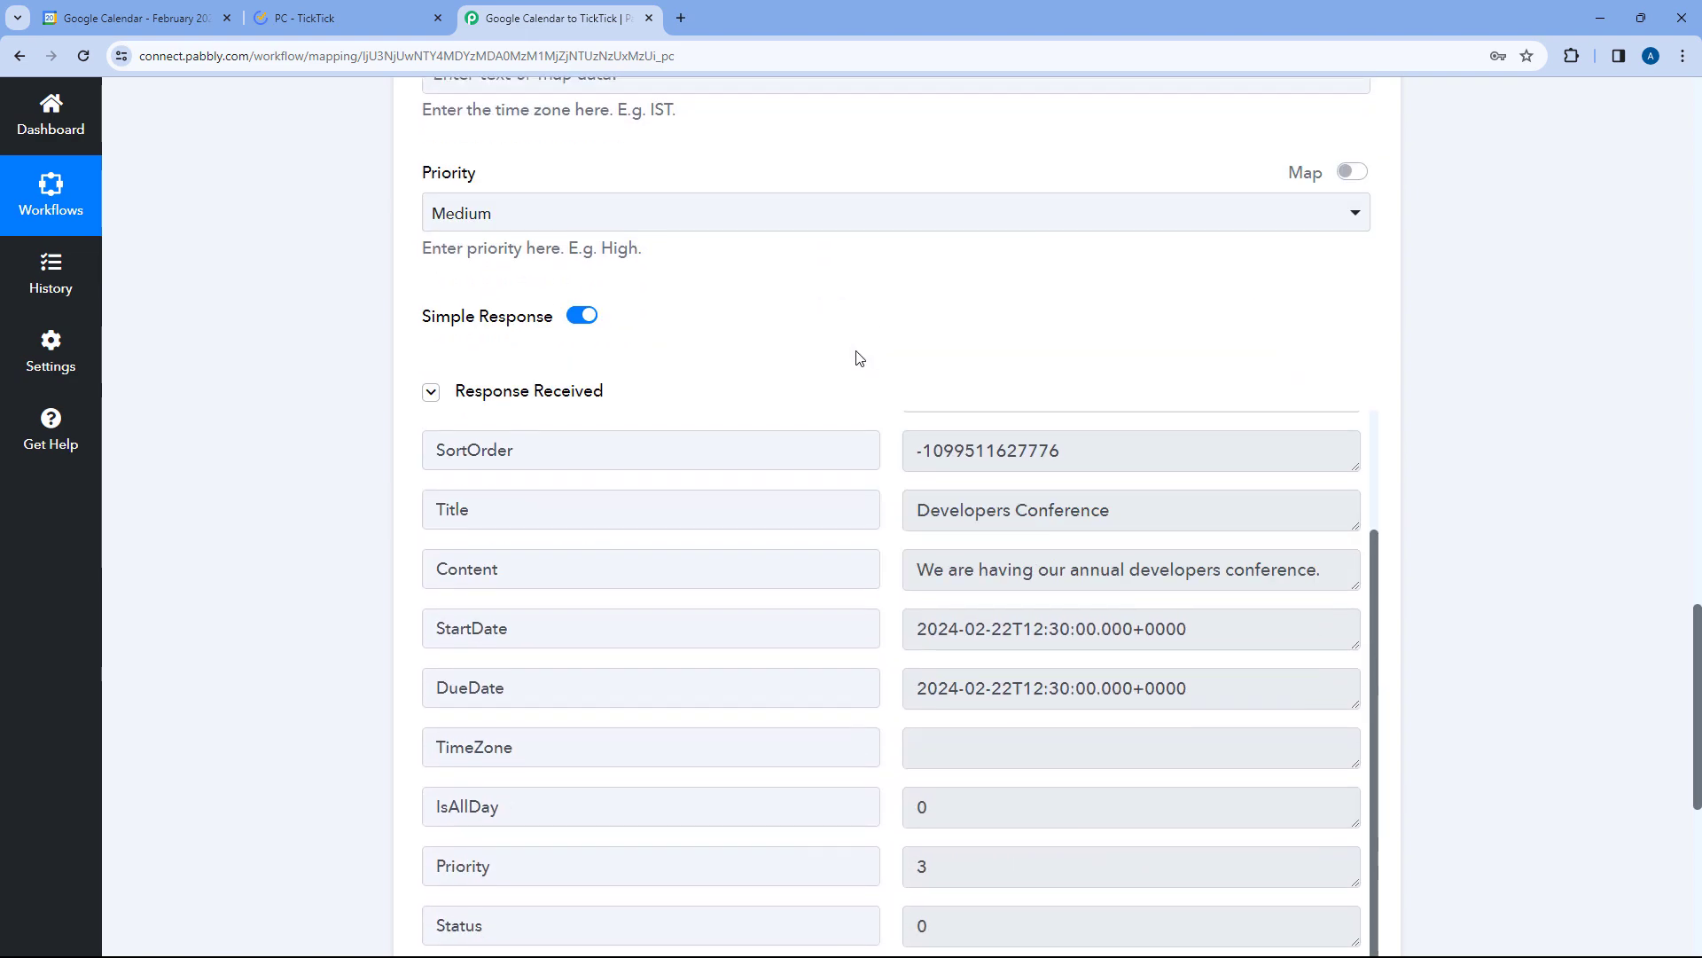
pyautogui.scroll(2, 881, 543)
pyautogui.scroll(8, 814, 379)
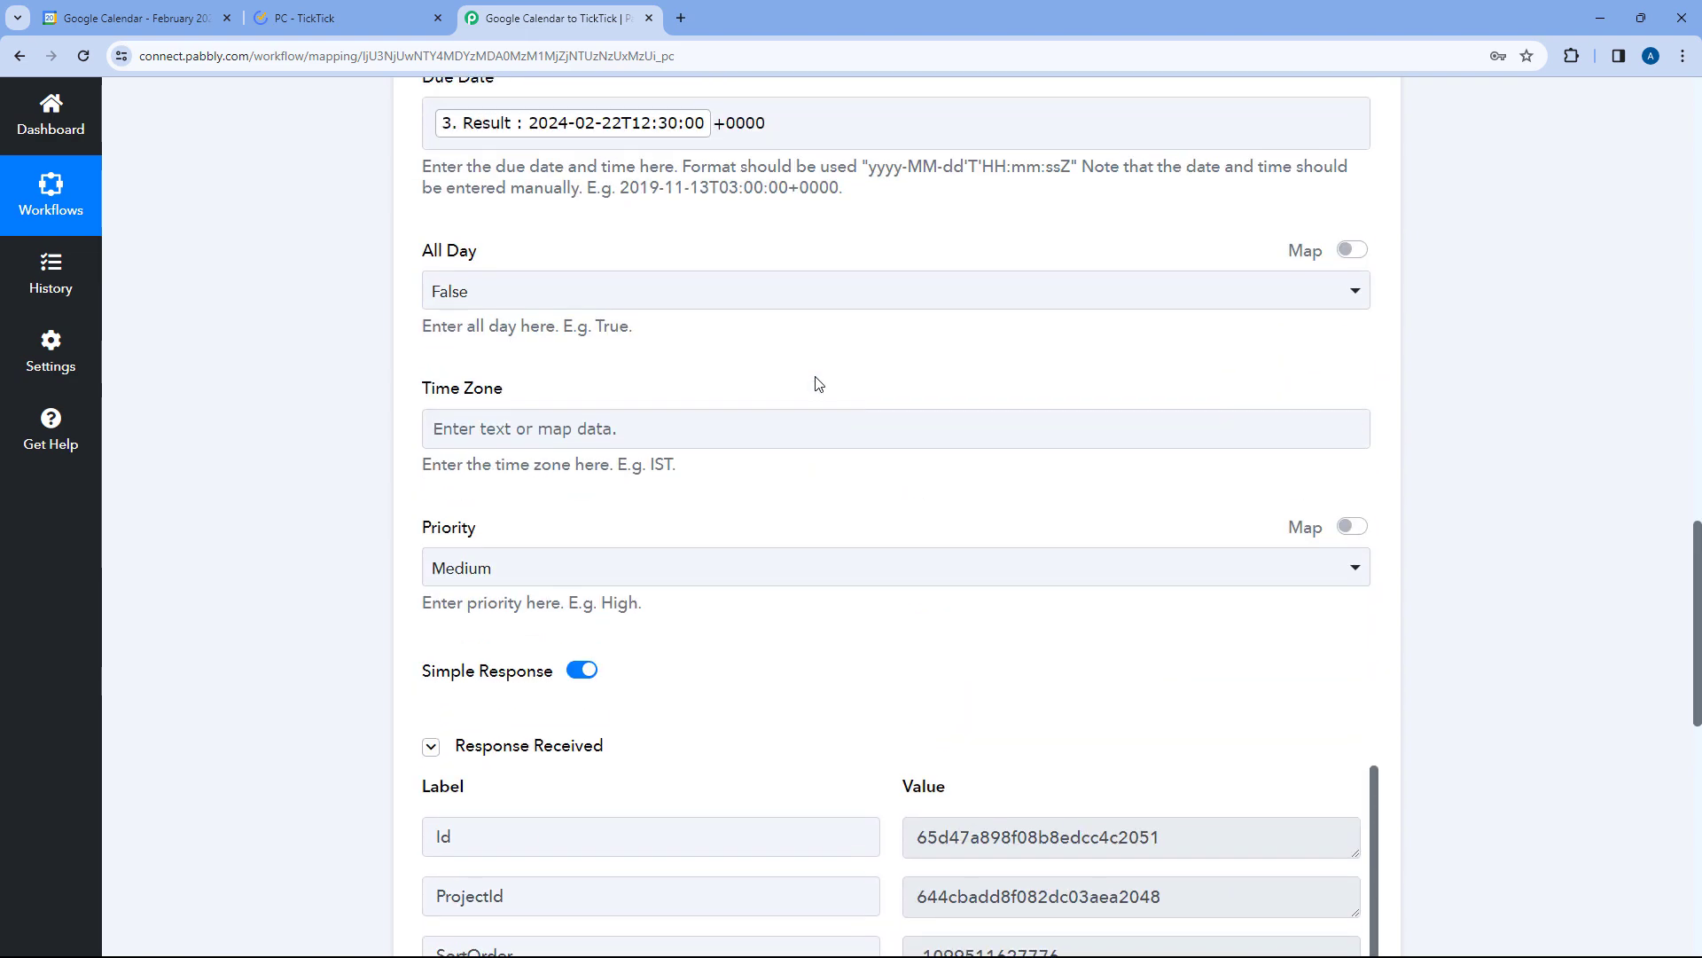
pyautogui.scroll(5, 812, 391)
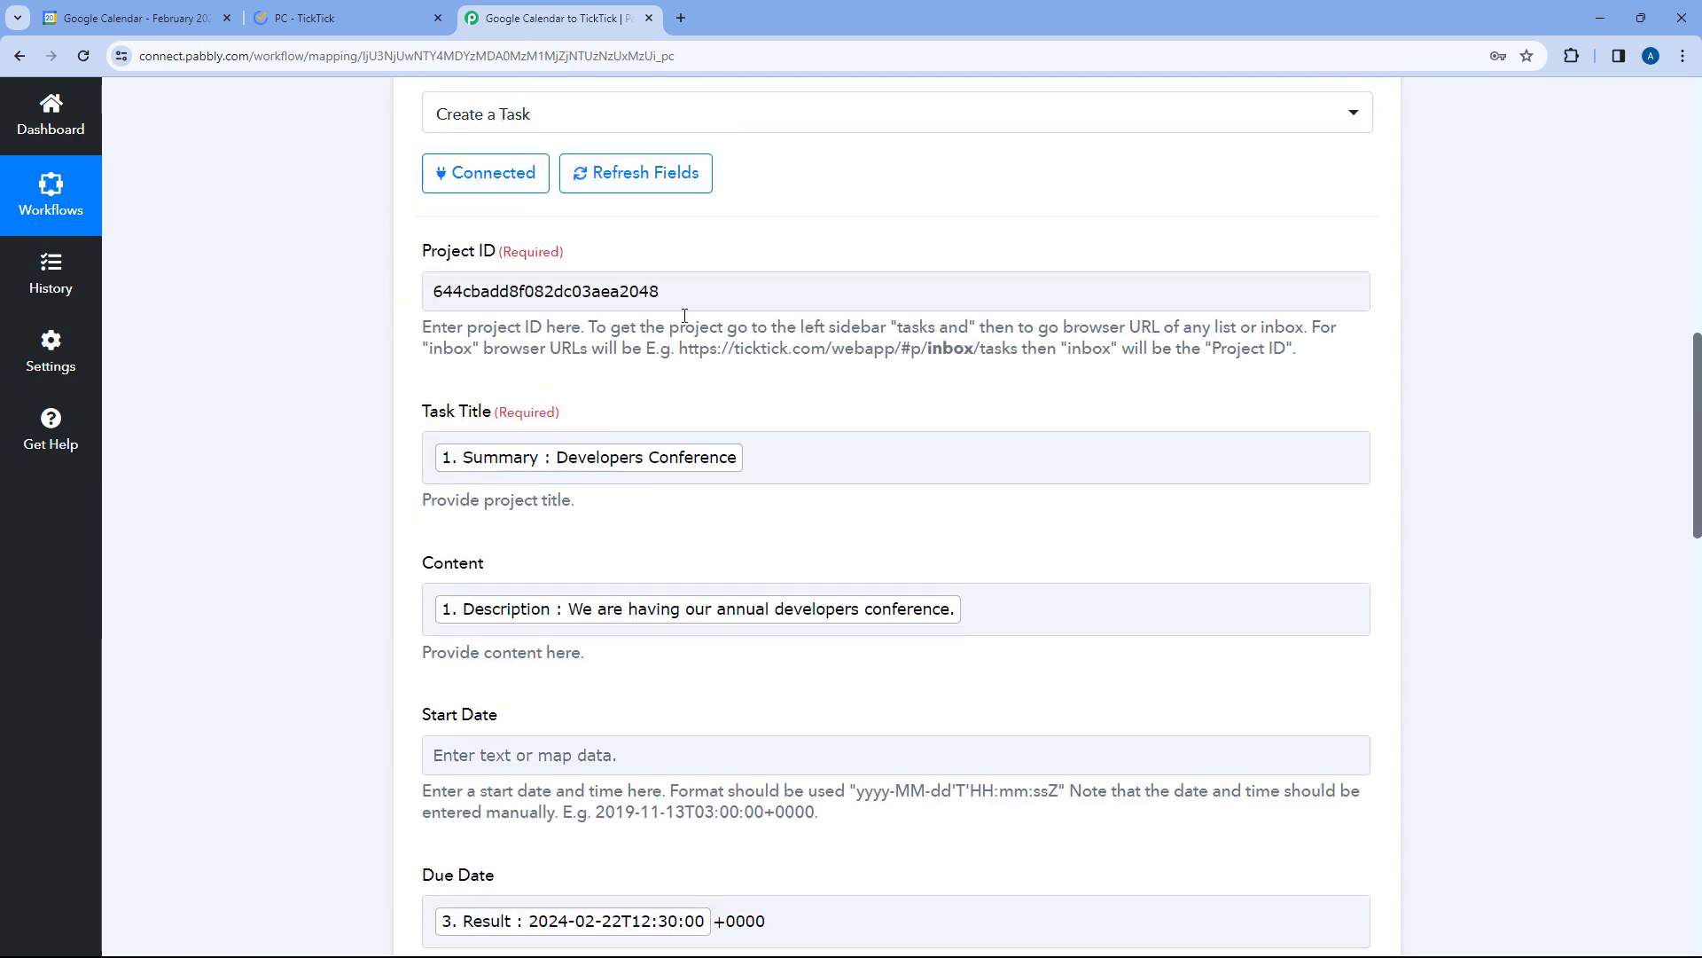
# - Switch to TickTick, refresh the PC list, and check the Developers Conference task's title and description against the Google Calendar event
pyautogui.click(314, 18)
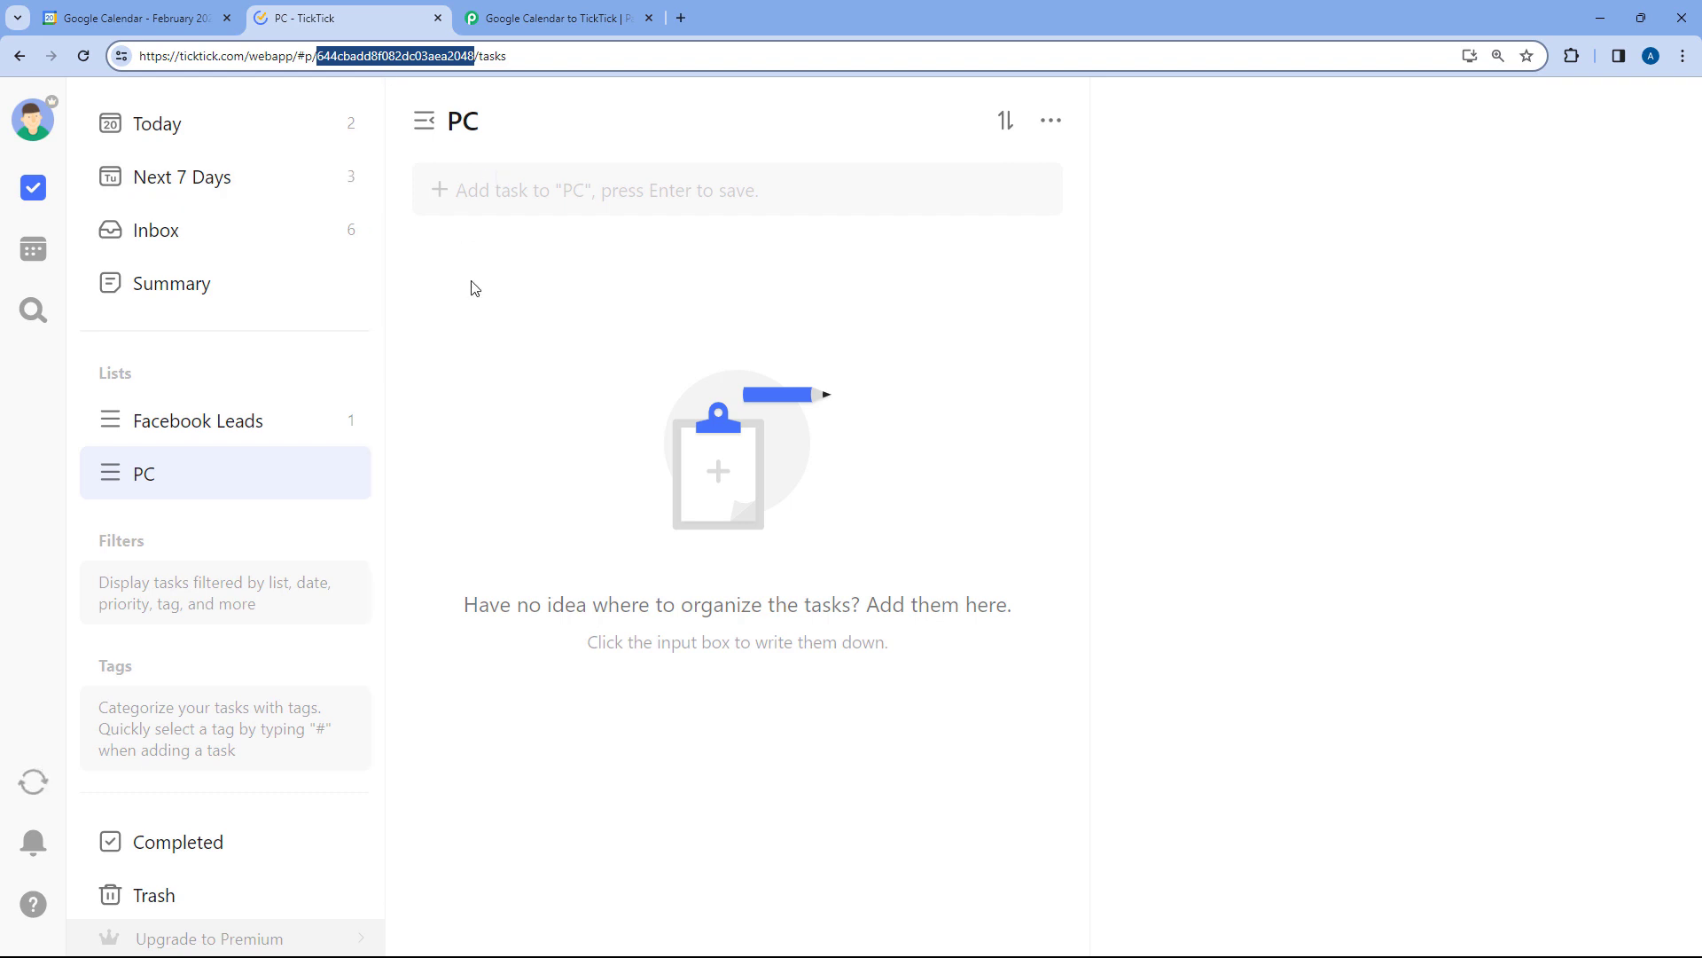
pyautogui.click(84, 56)
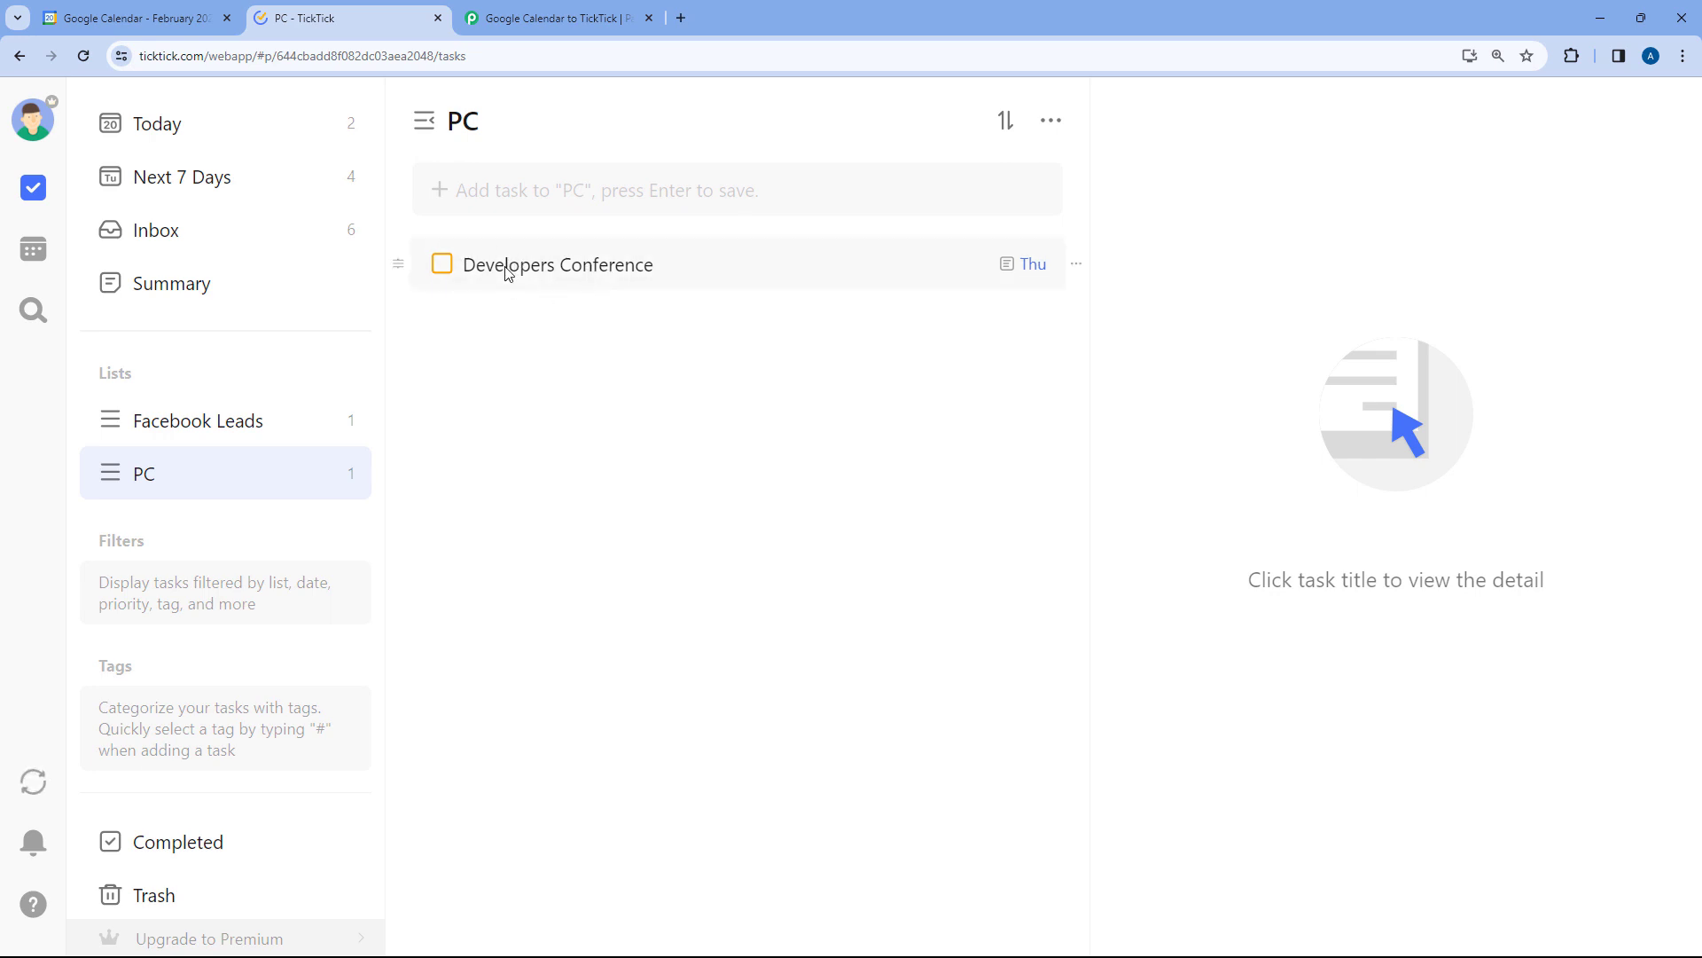
pyautogui.click(177, 18)
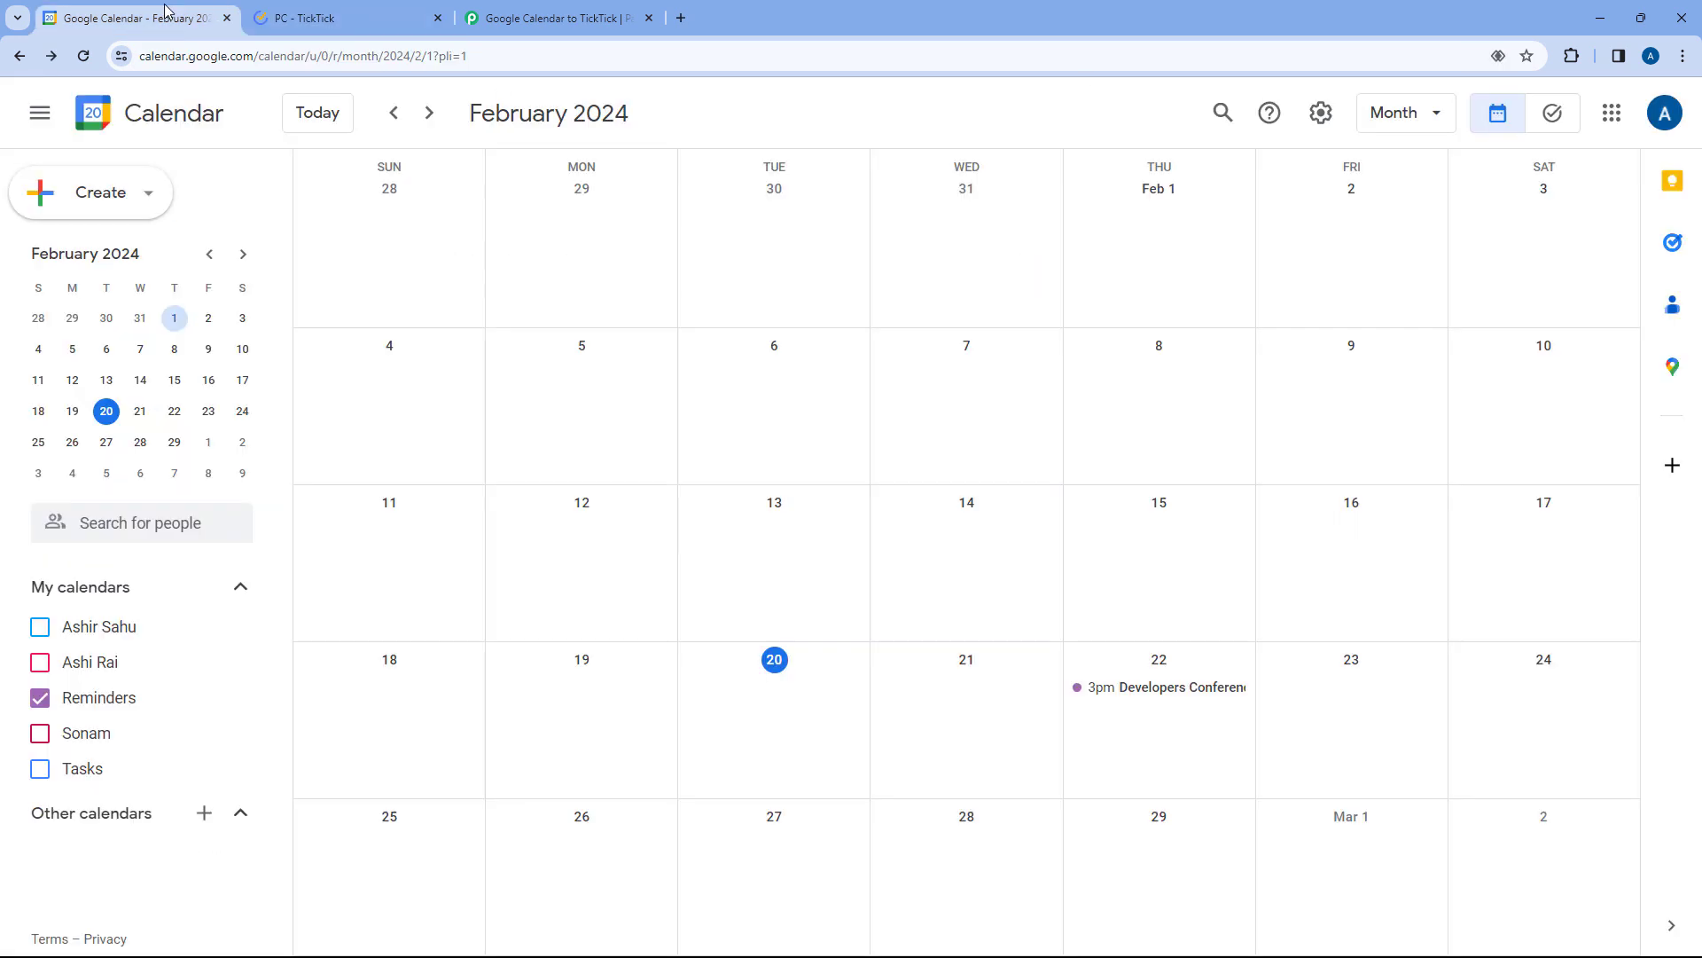
pyautogui.click(1139, 697)
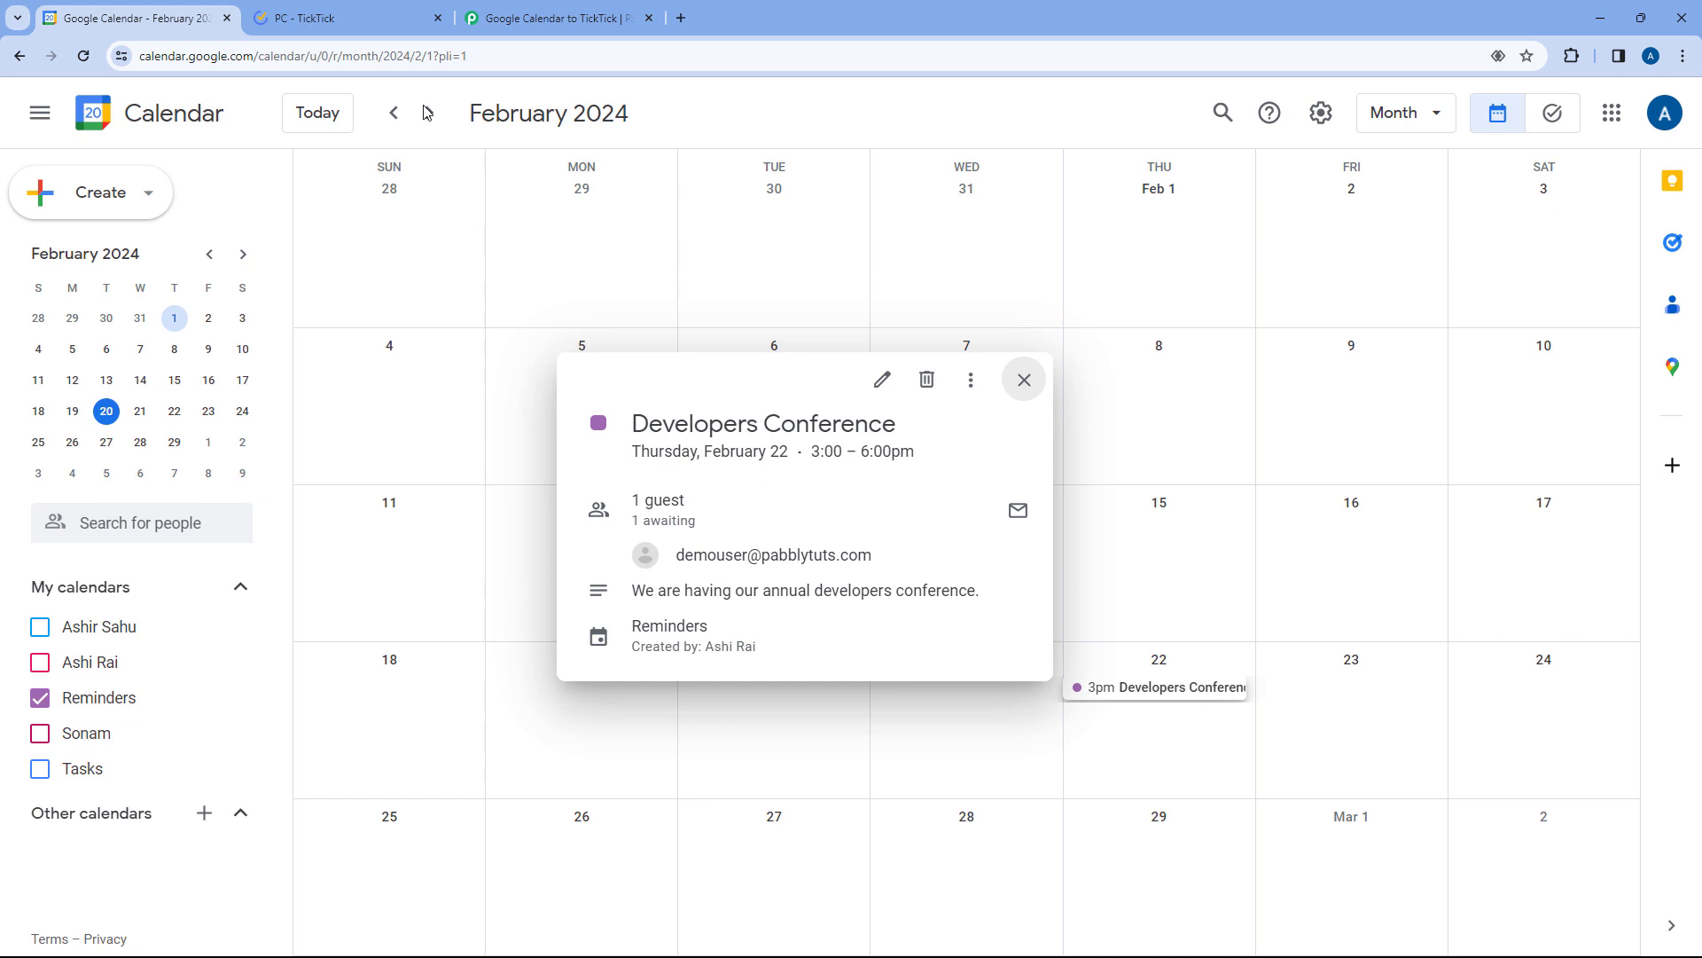
pyautogui.click(346, 18)
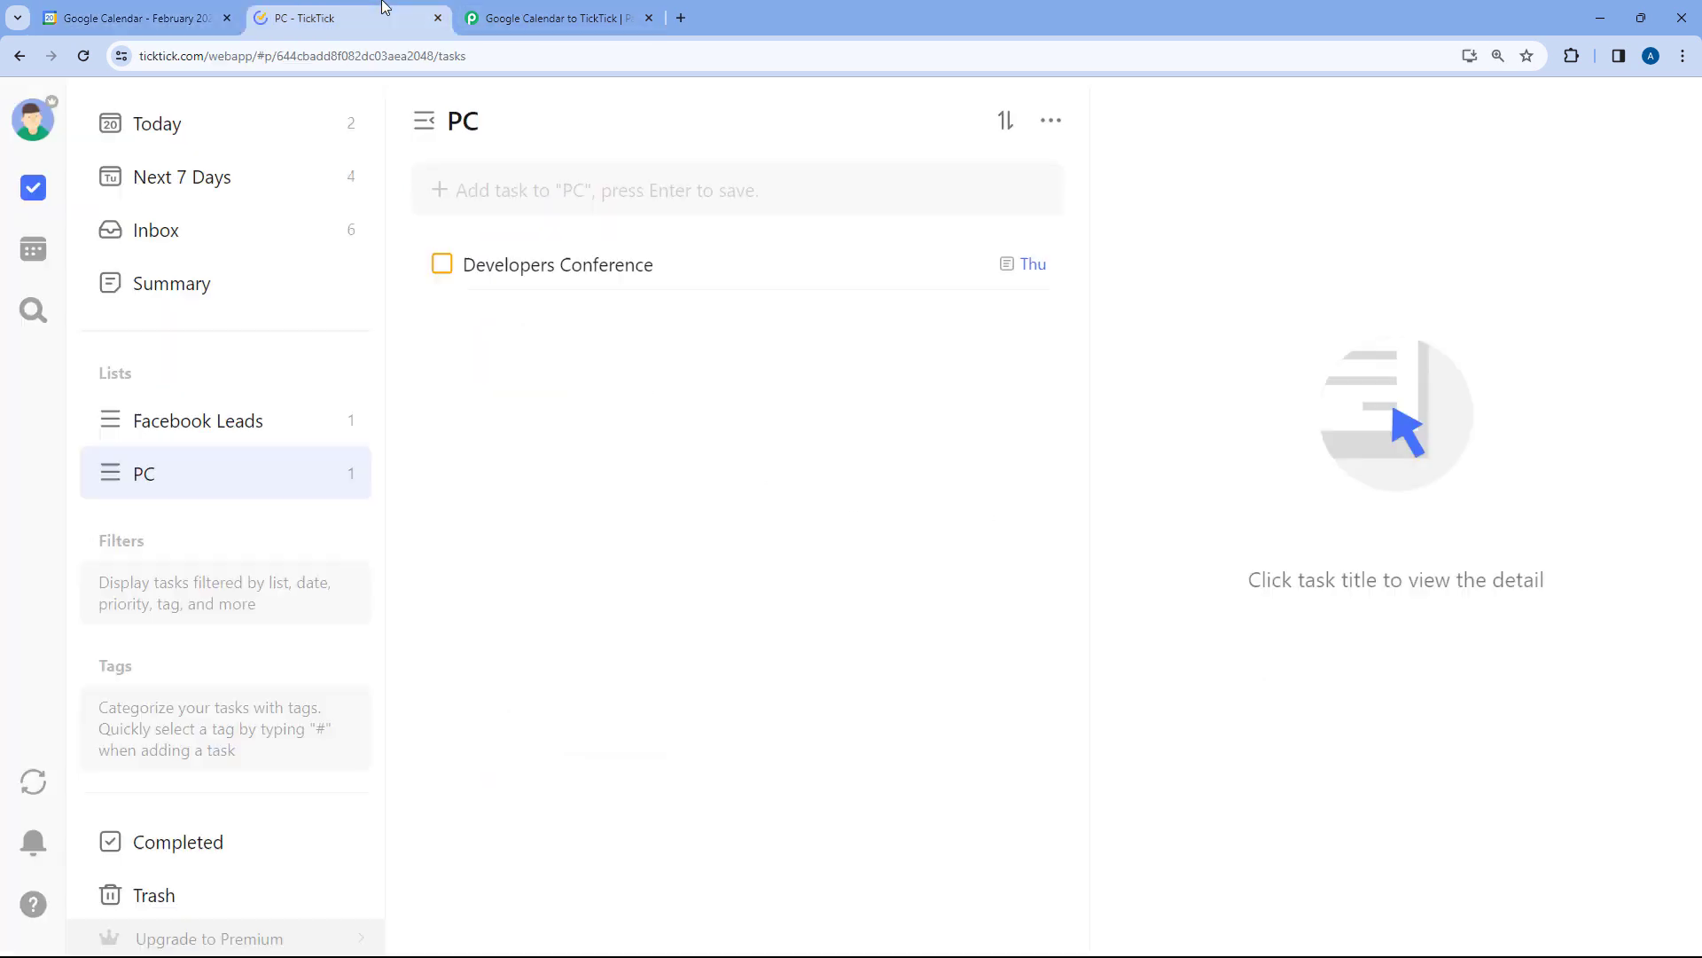
pyautogui.click(597, 263)
pyautogui.moveTo(1122, 231); pyautogui.dragTo(1524, 232)
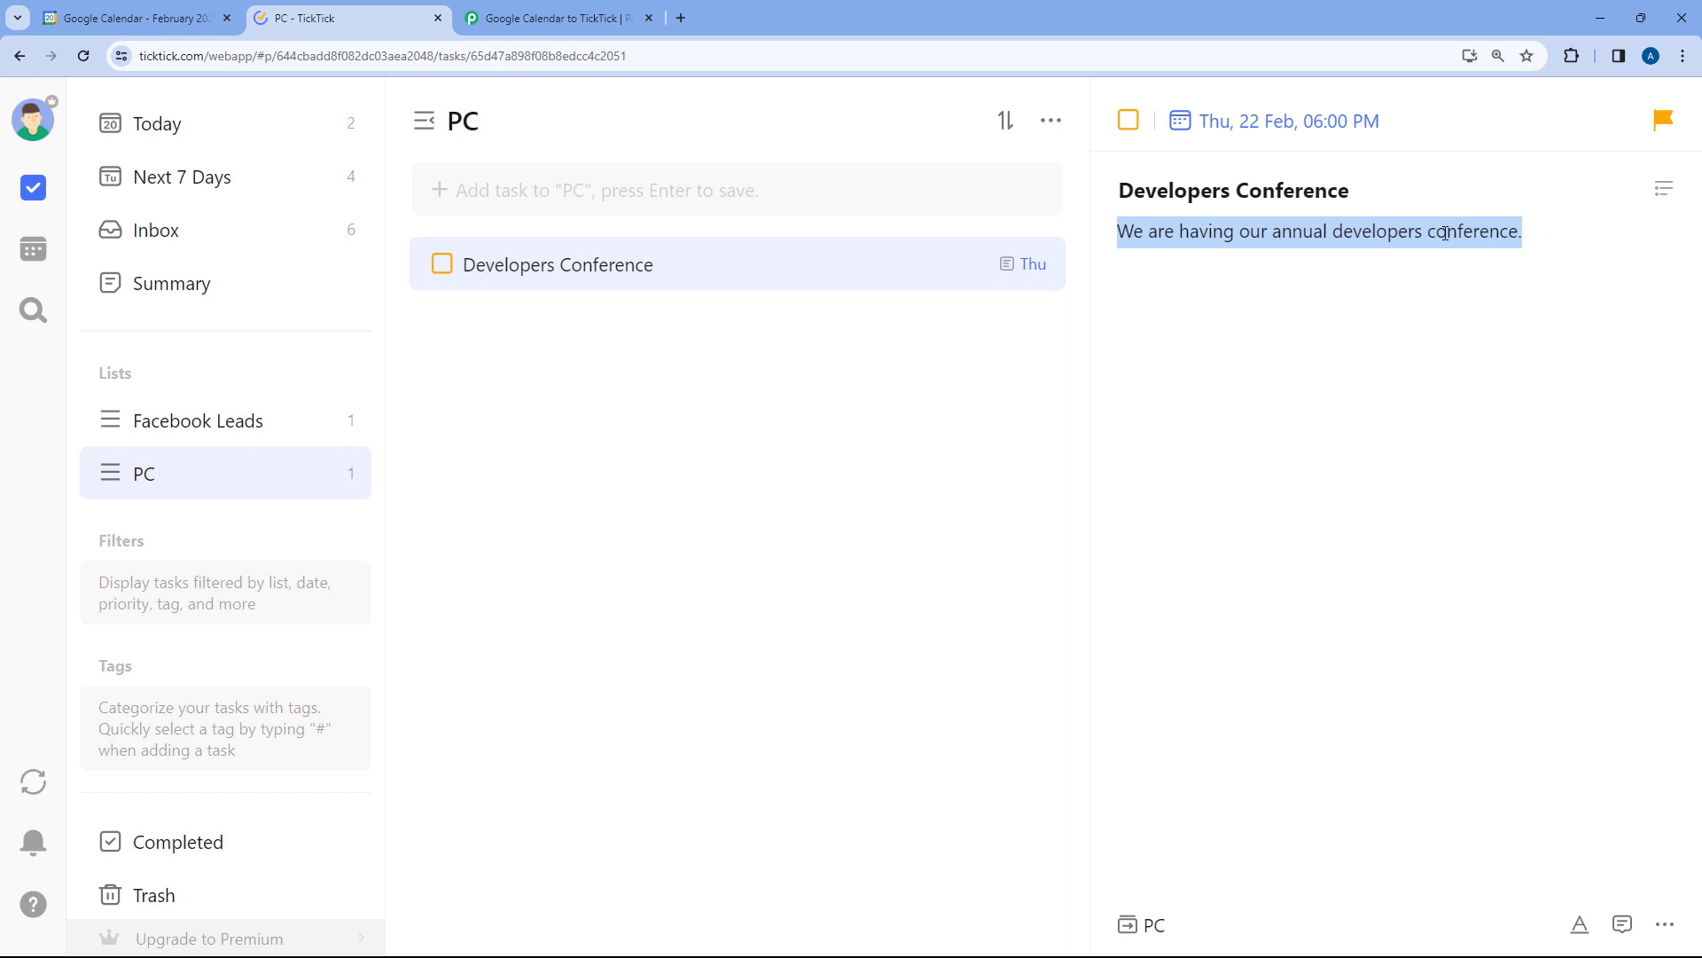
# - Compare the TickTick task's due date and time with the end time of the Developers Conference event in Google Calendar
pyautogui.click(139, 16)
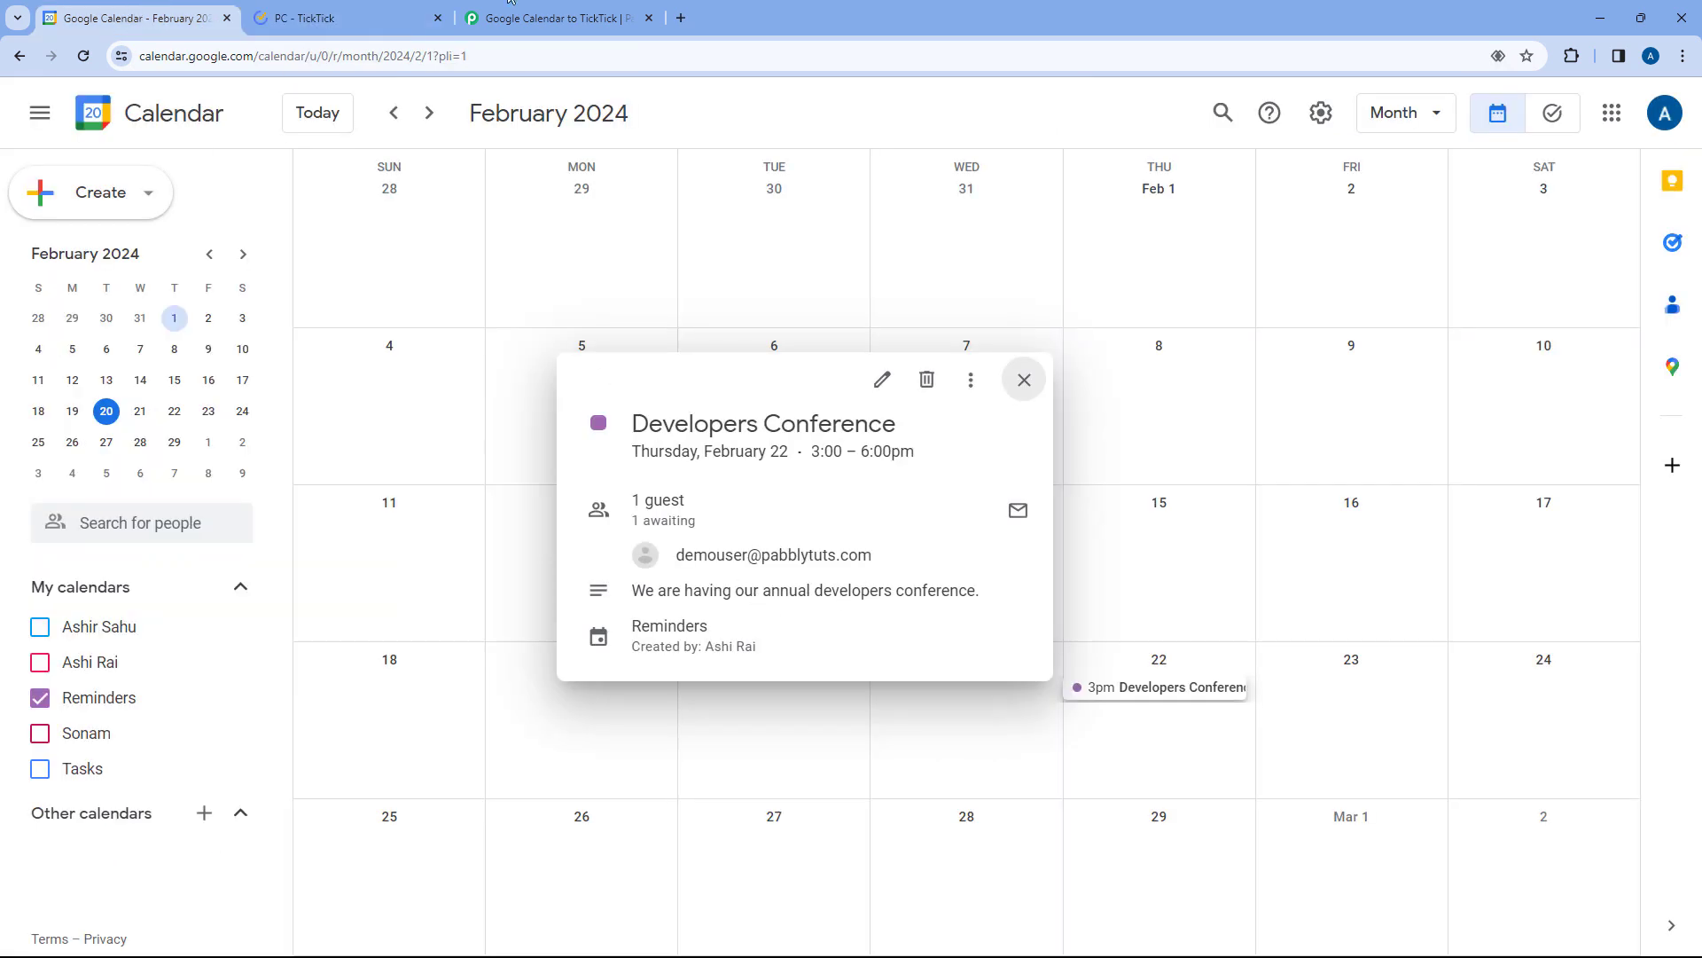
pyautogui.click(403, 14)
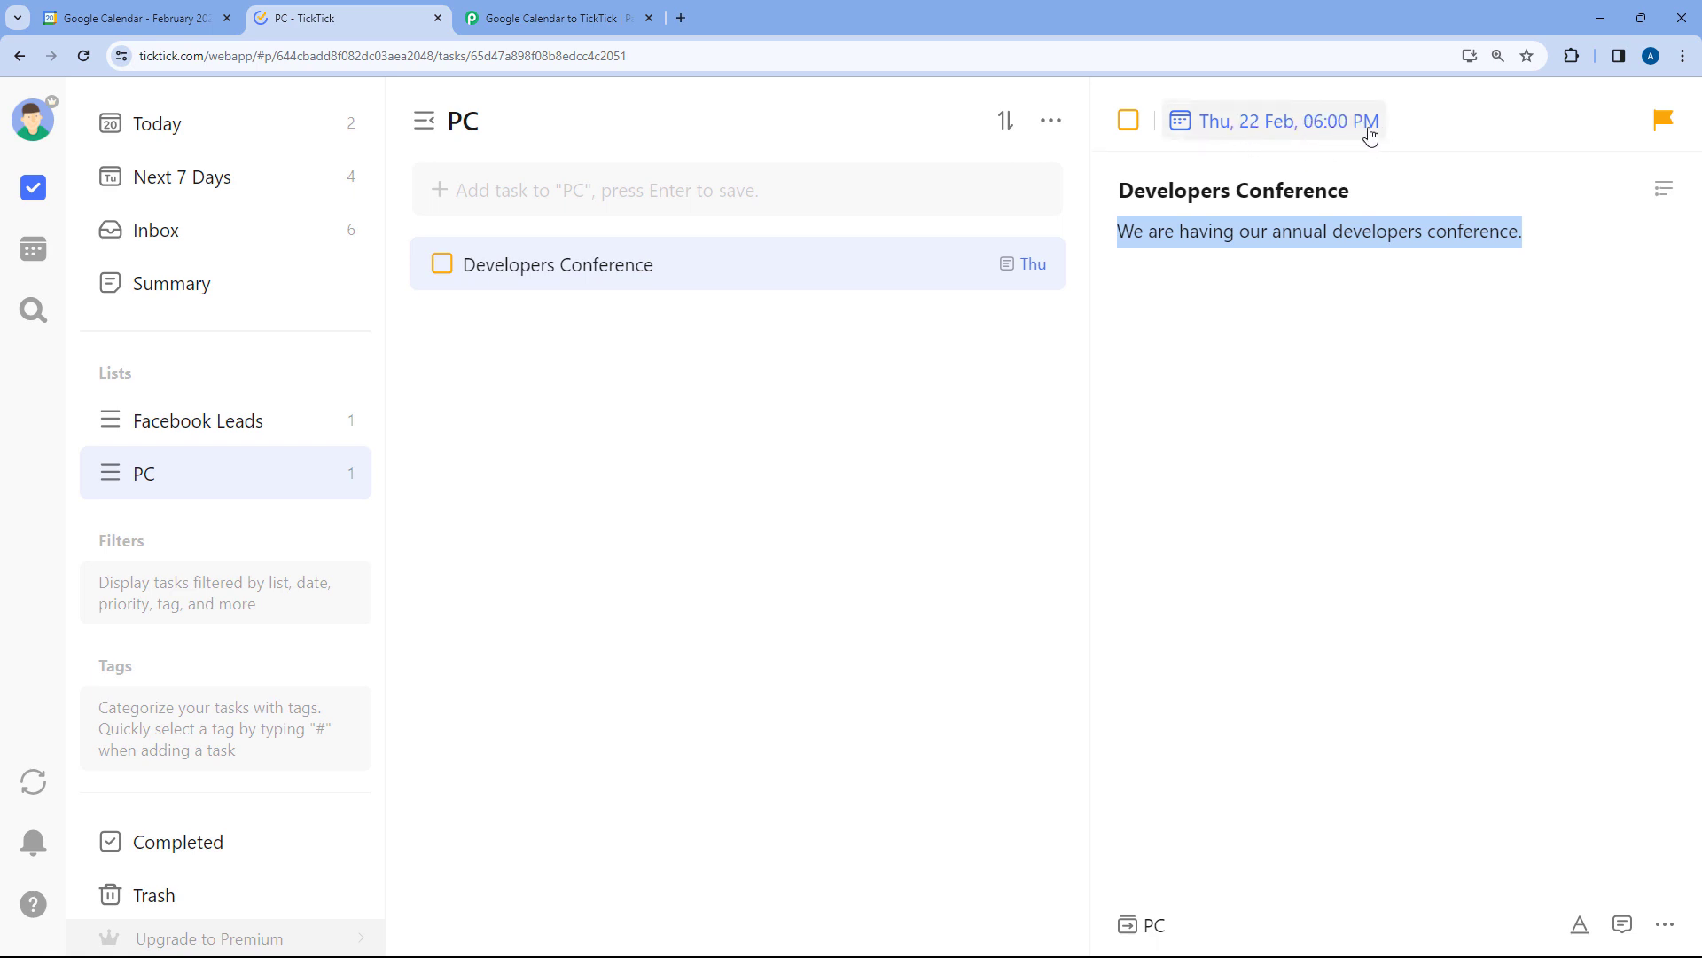
pyautogui.click(133, 18)
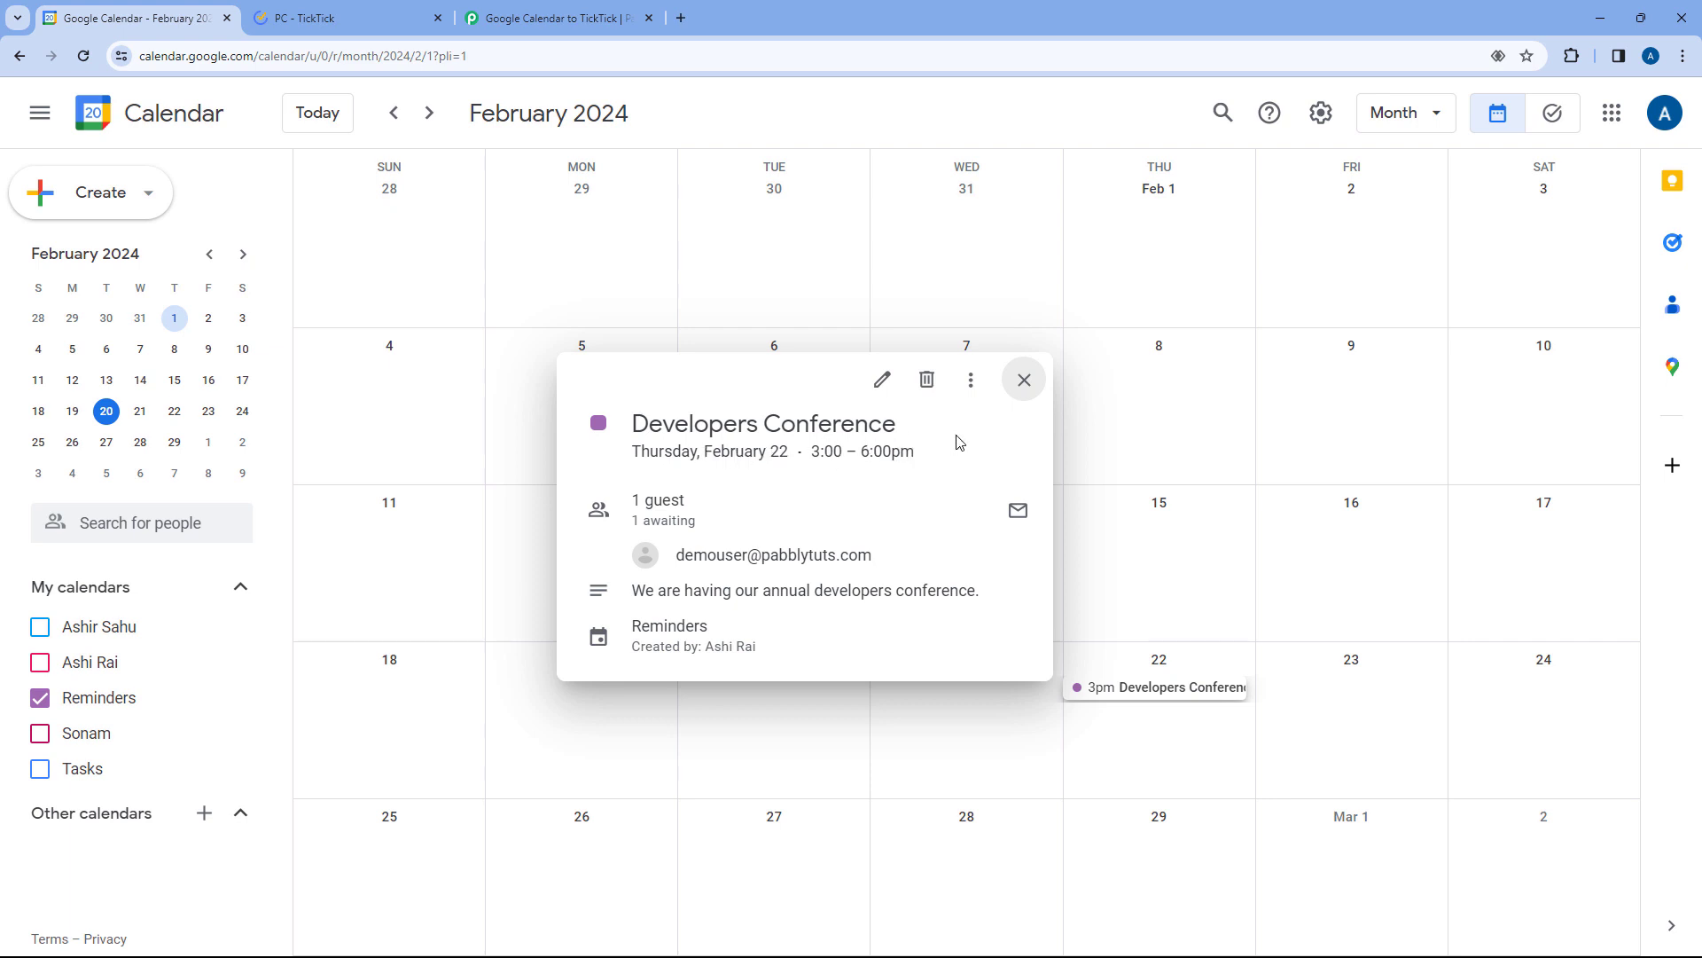
pyautogui.click(1151, 616)
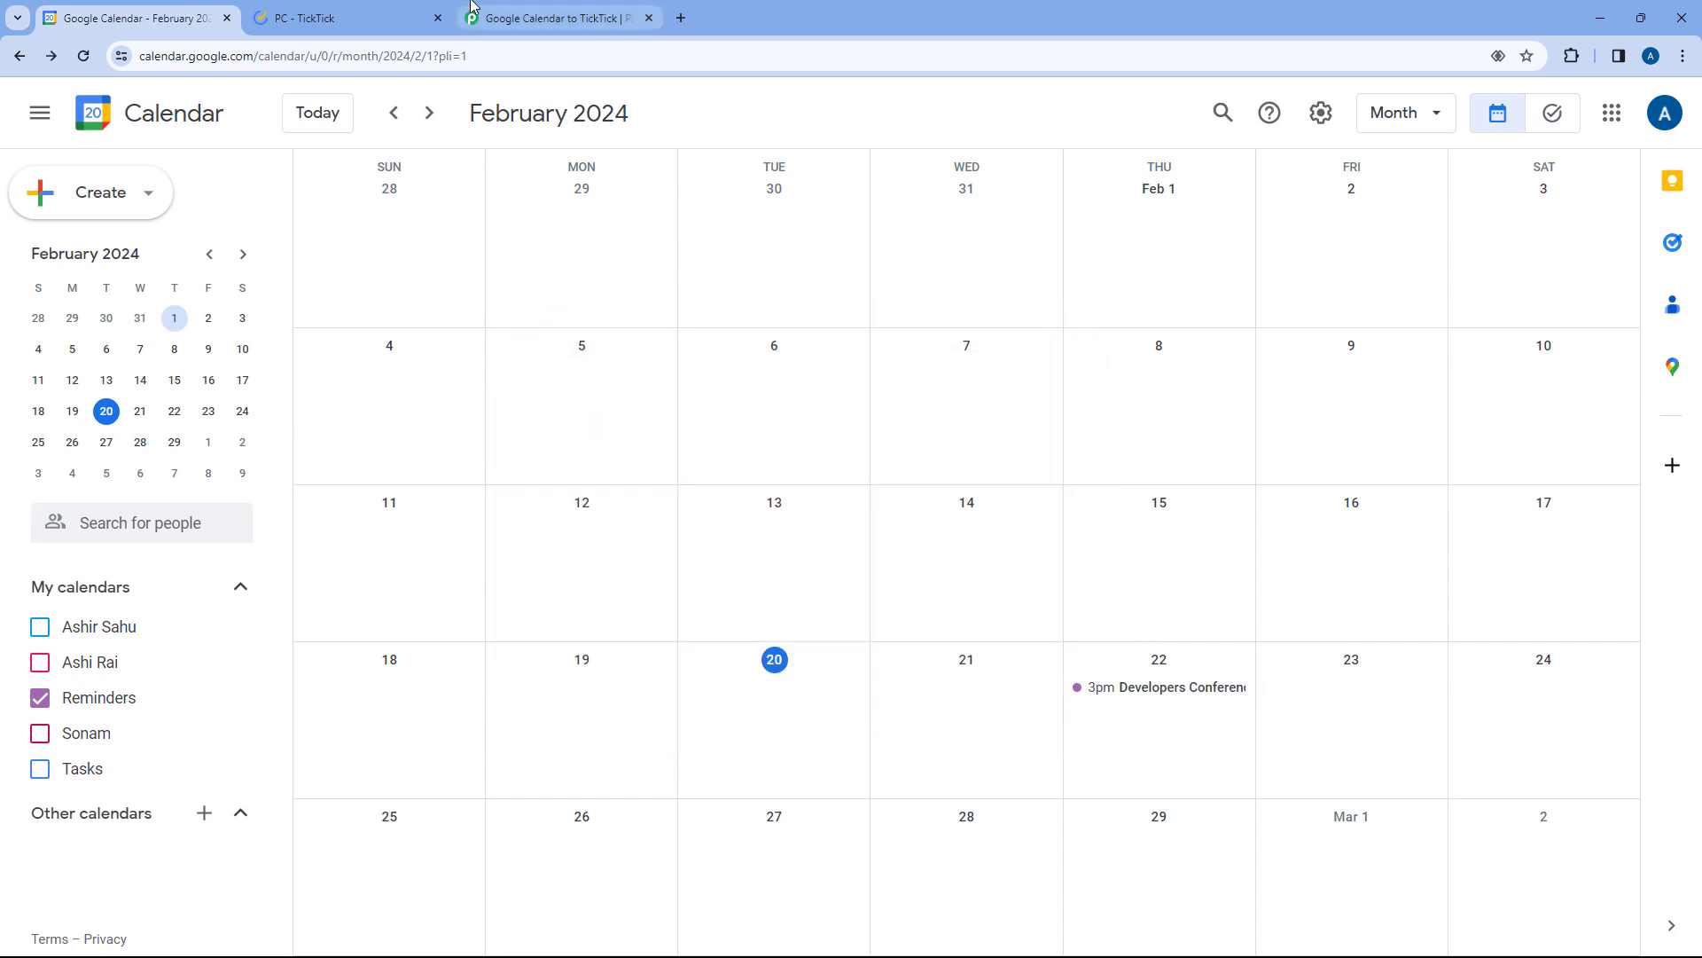
# - Return to the Pabbly Connect workflow and review the sequence from the Google Calendar trigger to the TickTick action
pyautogui.click(417, 16)
pyautogui.click(546, 16)
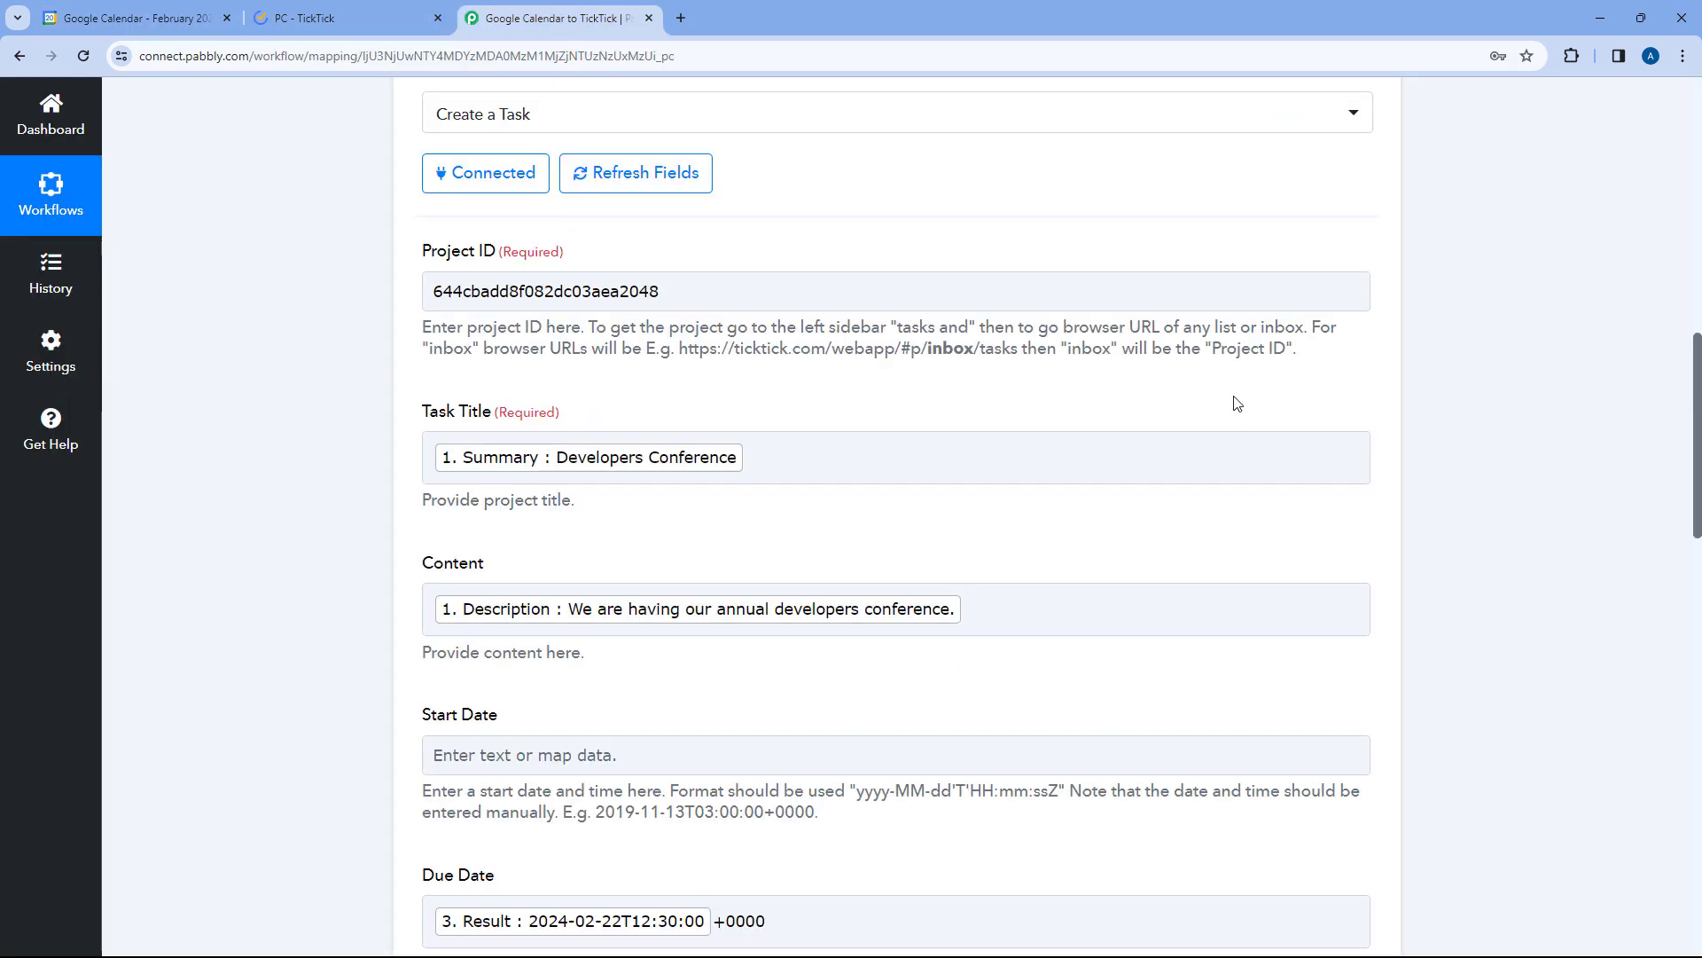
pyautogui.scroll(10, 1159, 497)
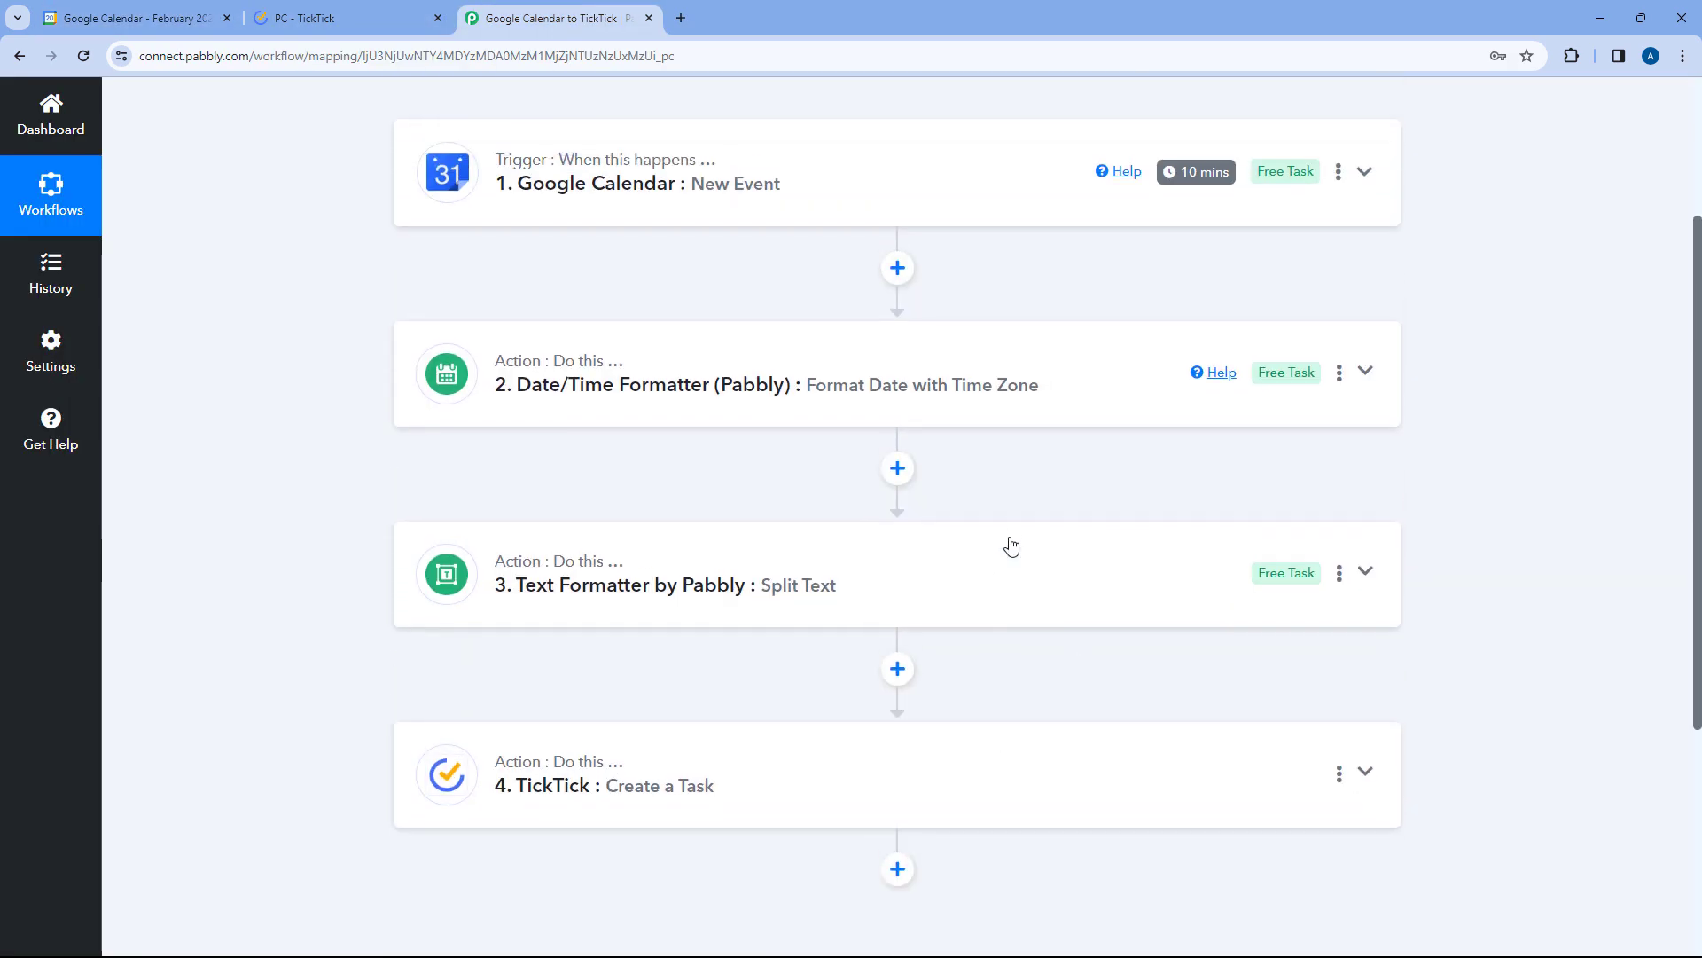
# - Review the workflow from the Google Calendar trigger through both formatter steps to TickTick, checking the Developers Conference task in TickTick's PC list
pyautogui.scroll(2, 1012, 545)
pyautogui.scroll(-1, 841, 248)
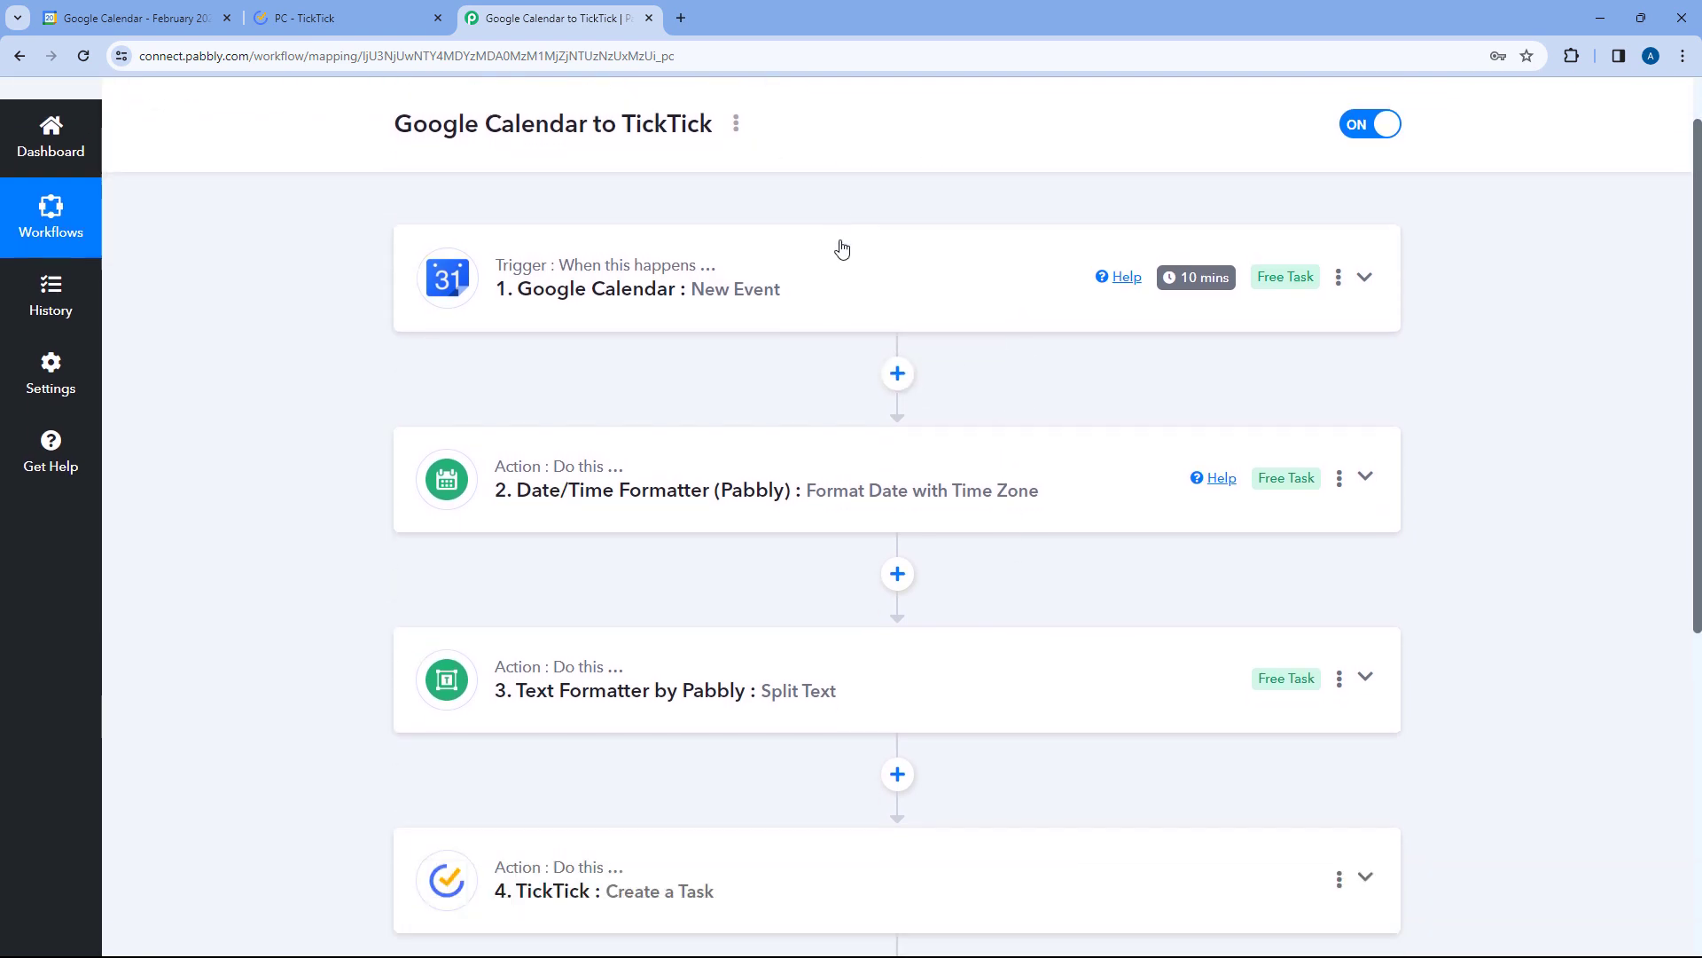
pyautogui.scroll(-1, 842, 248)
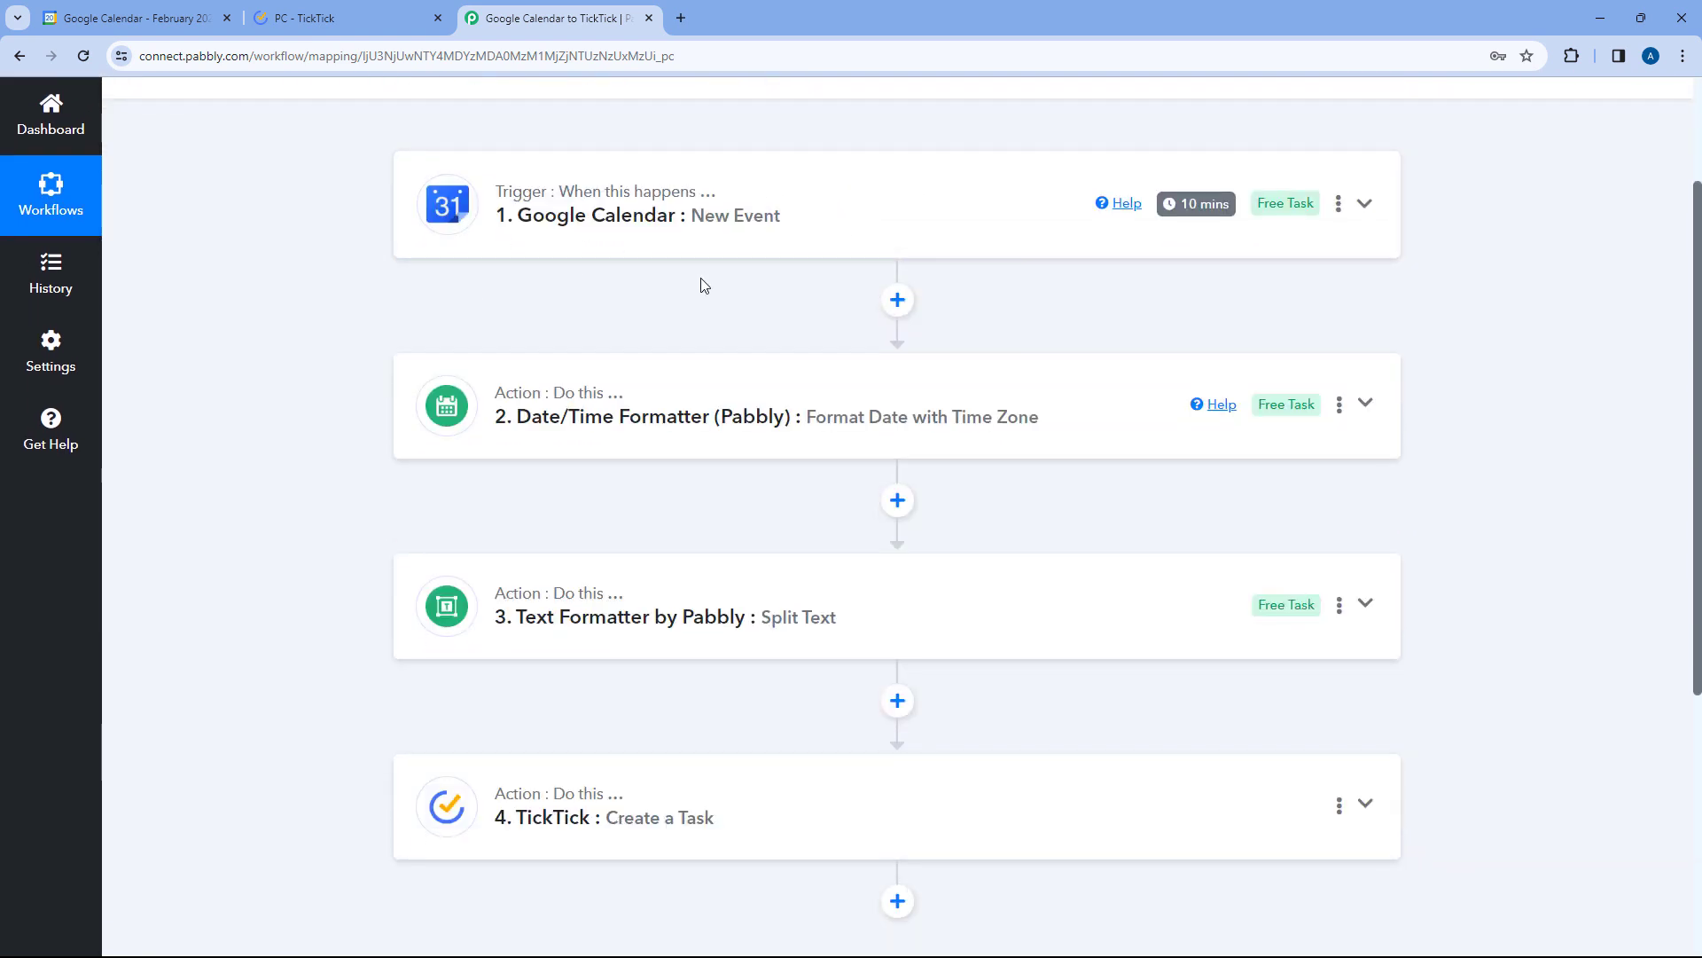
pyautogui.scroll(-3, 361, 425)
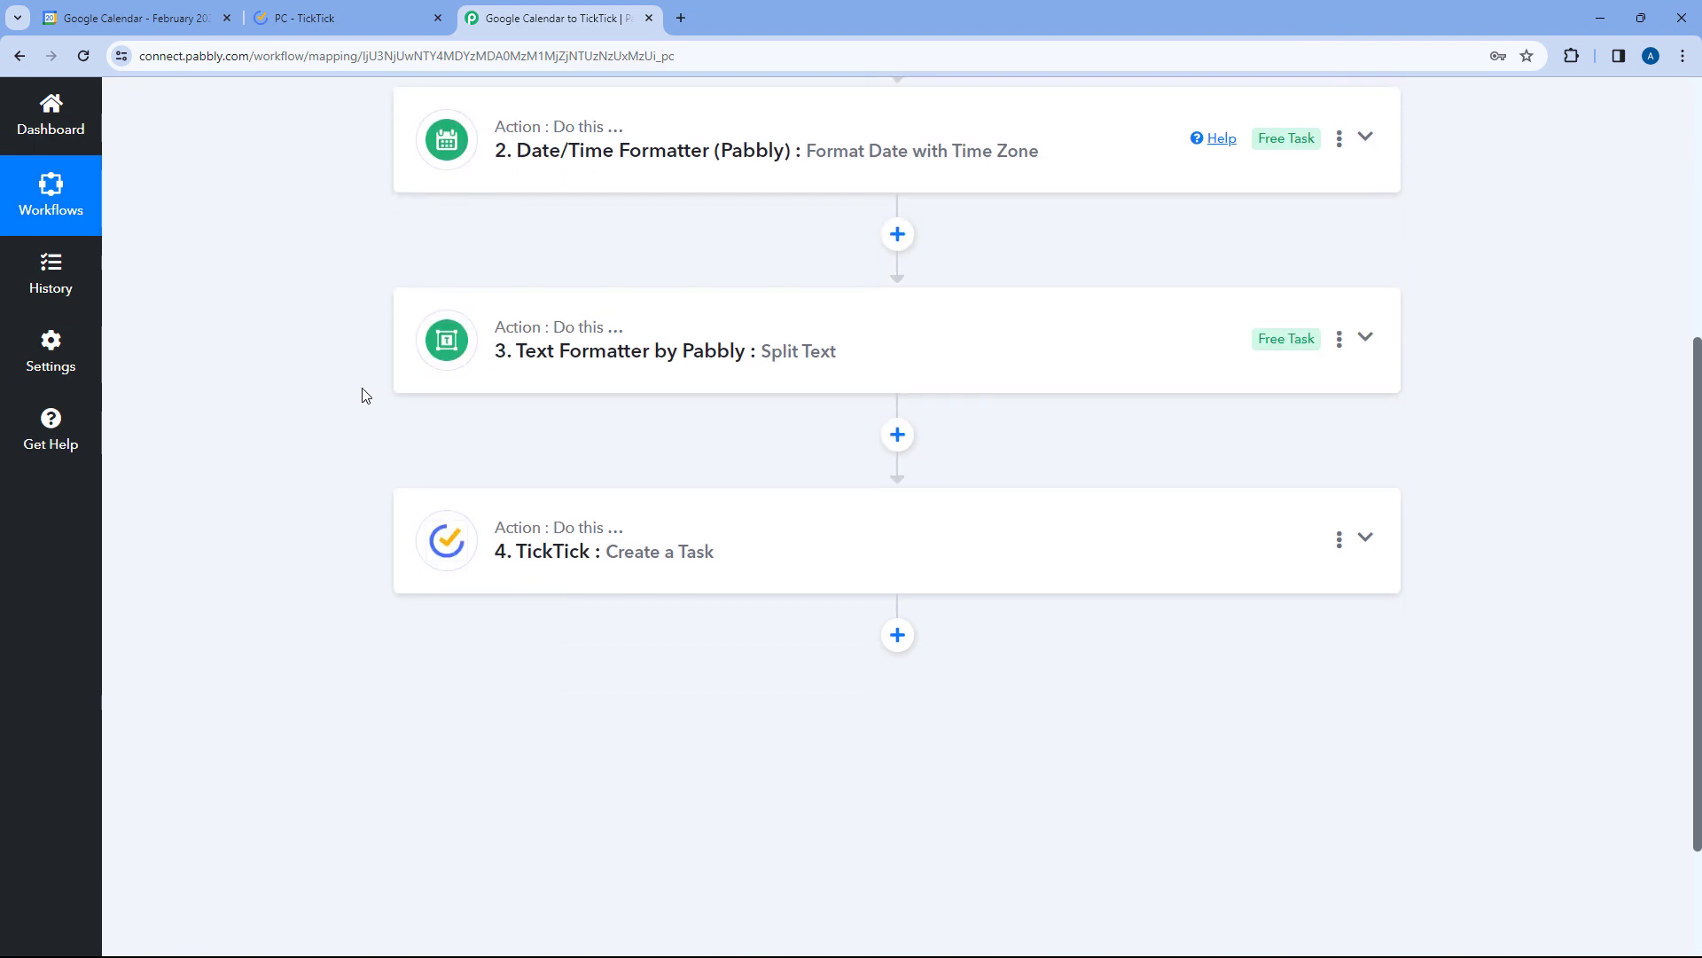
pyautogui.click(390, 18)
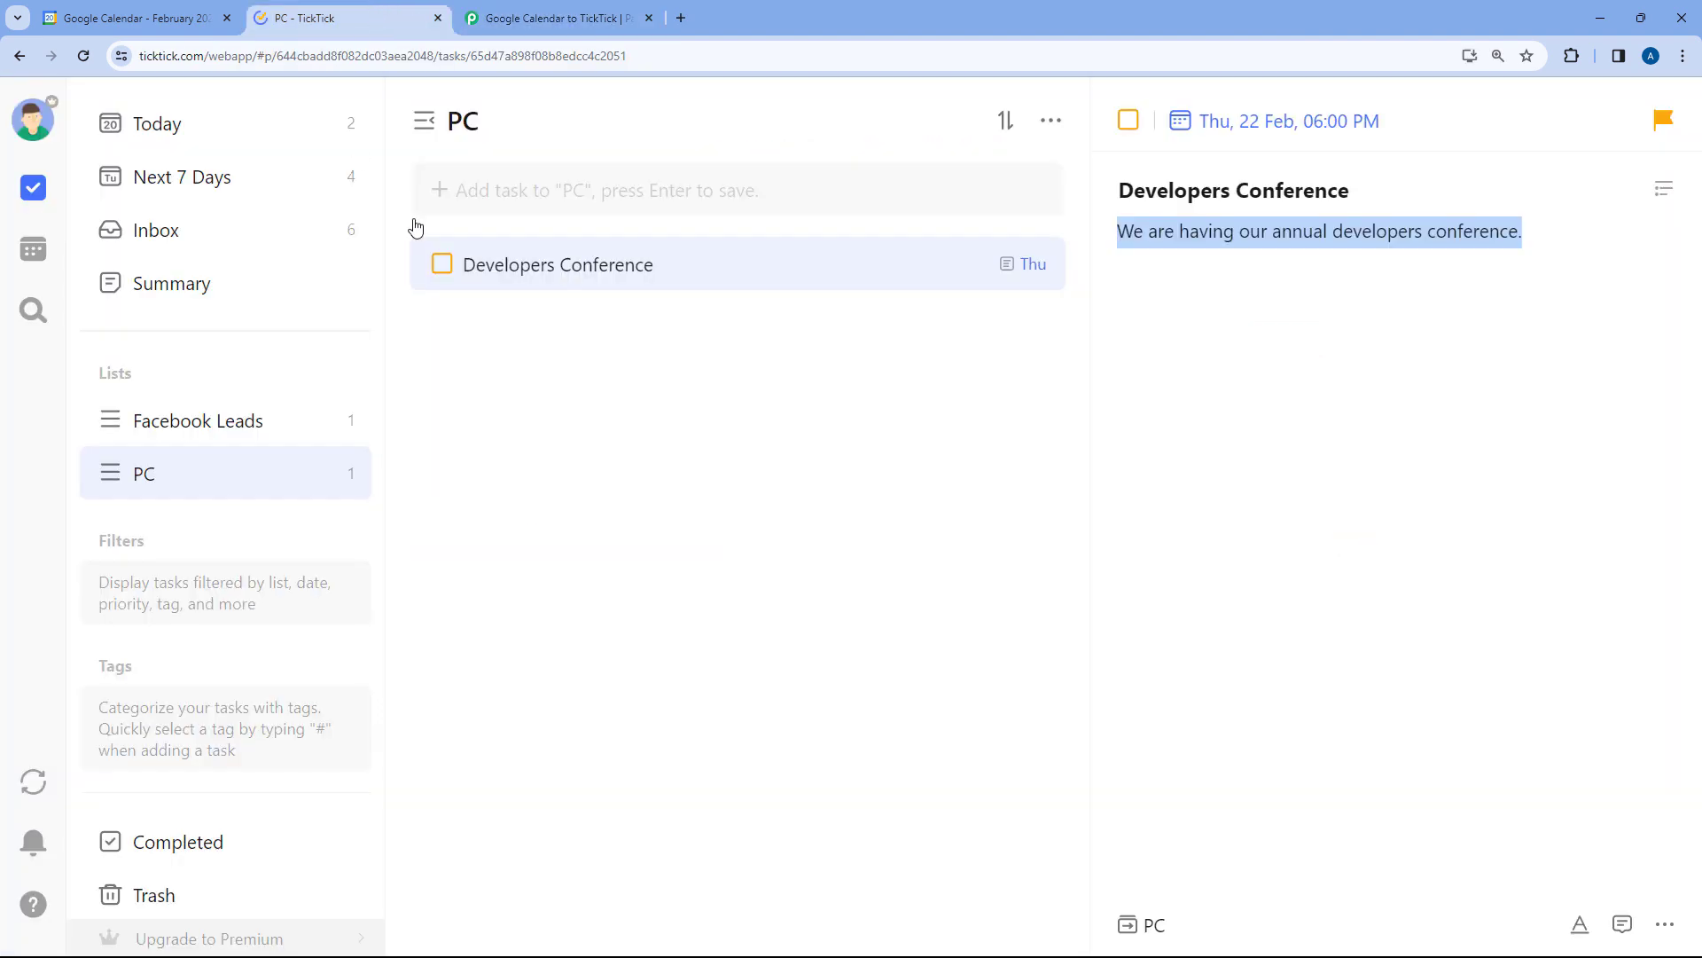
pyautogui.click(567, 18)
pyautogui.scroll(4, 1019, 405)
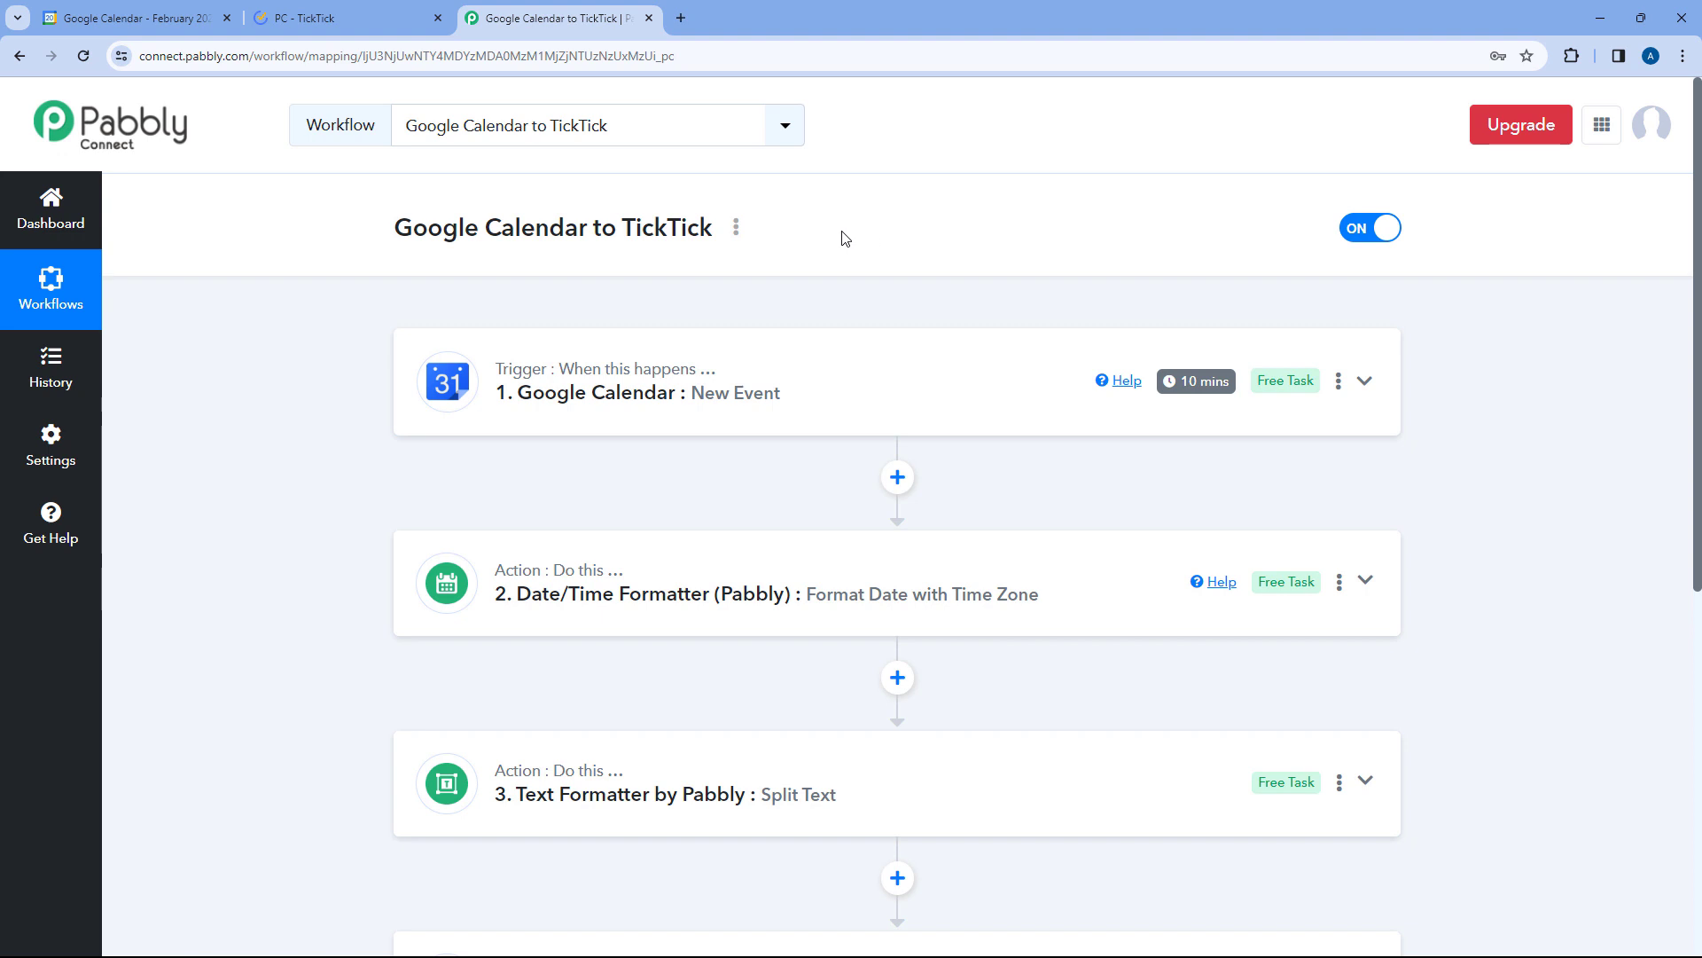
# - View the February 2024 calendar in Google Calendar and the PC list in TickTick, and return to the Pabbly Connect workflow for a final overview
pyautogui.click(133, 18)
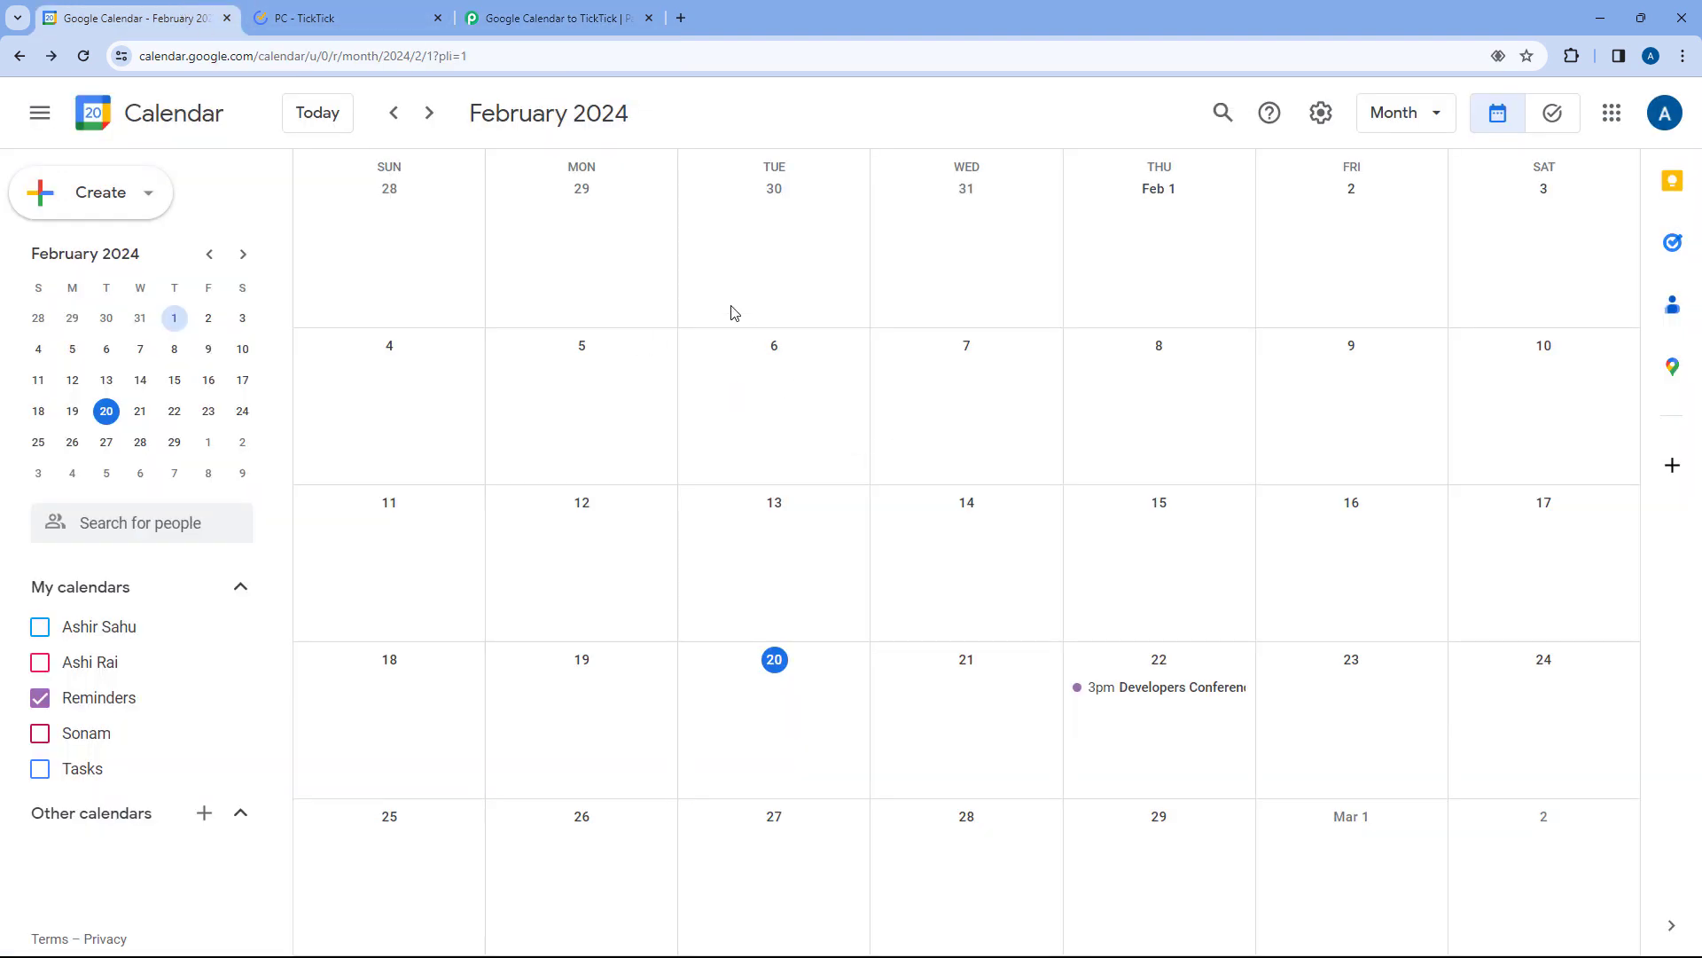
pyautogui.click(390, 16)
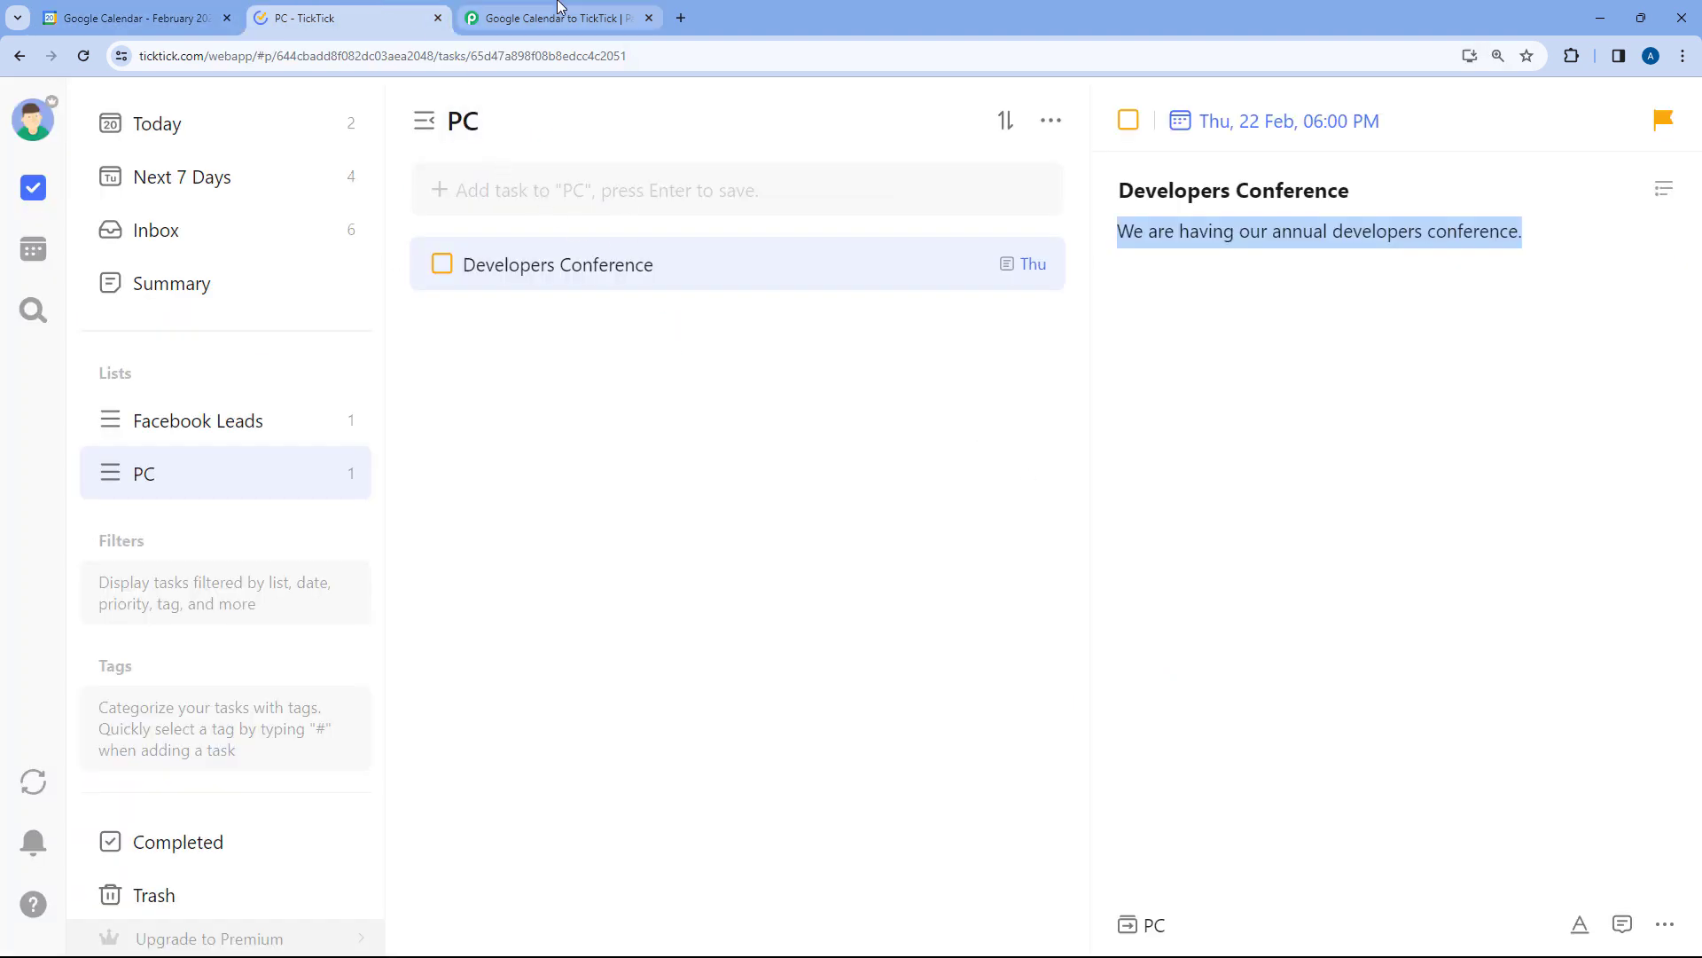
pyautogui.hotkey('ctrl', 'Tab')
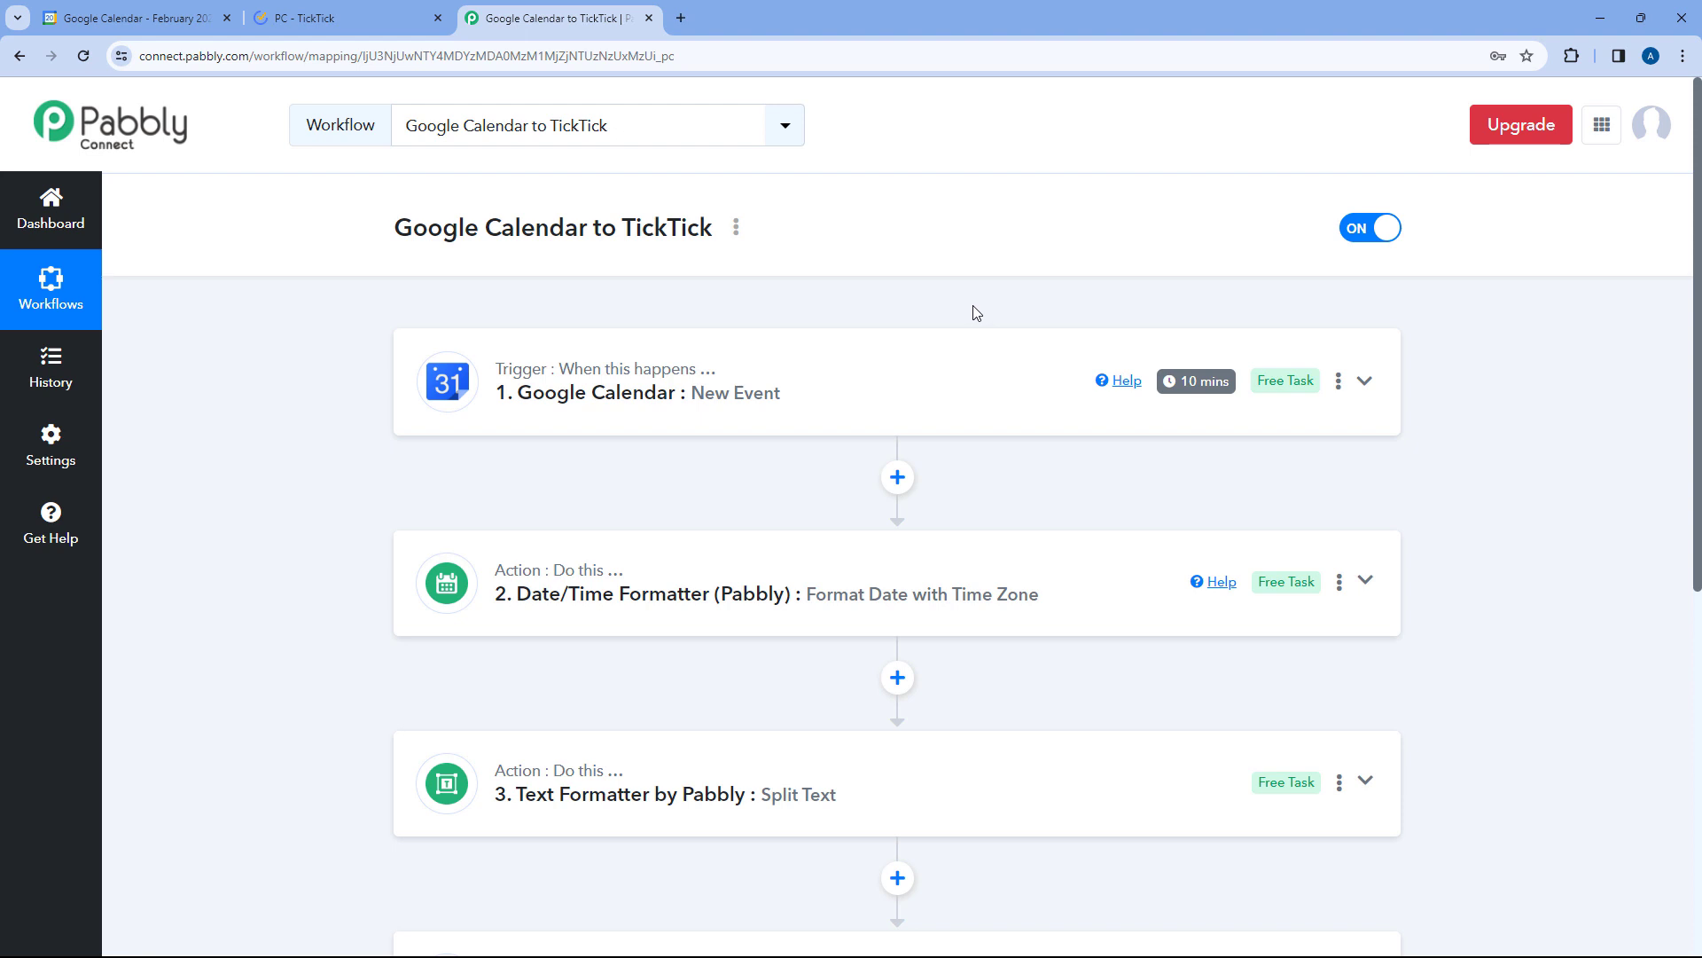
pyautogui.moveTo(1190, 396)
pyautogui.scroll(-3, 896, 228)
pyautogui.scroll(3, 922, 372)
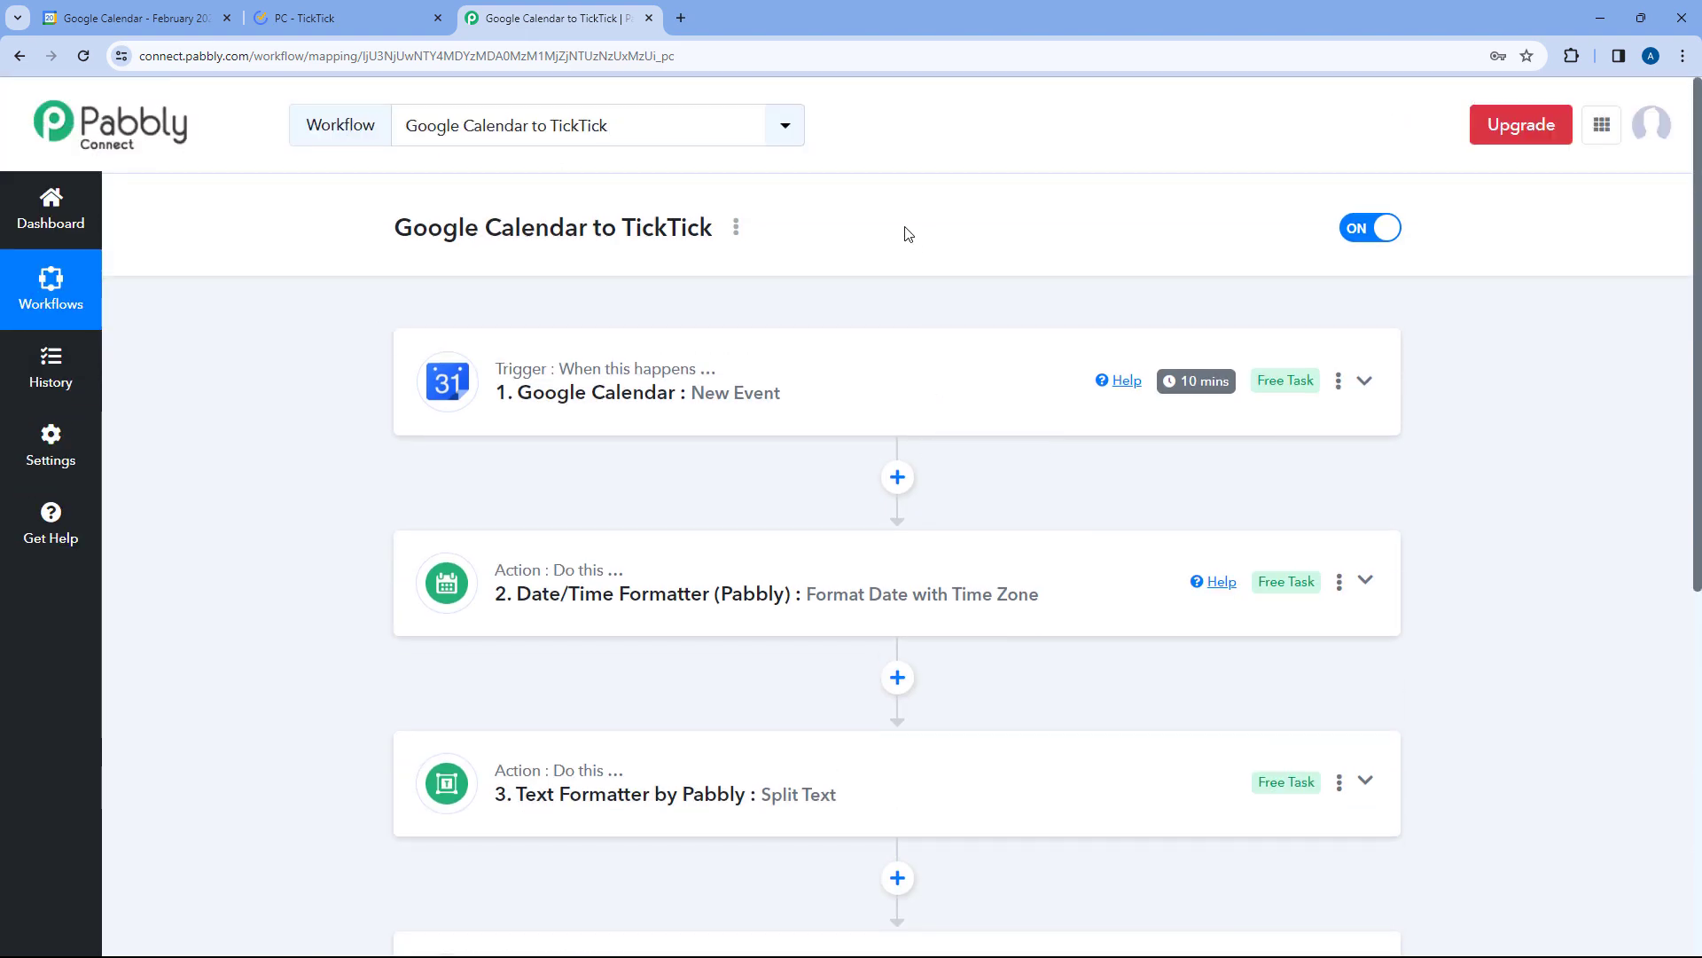